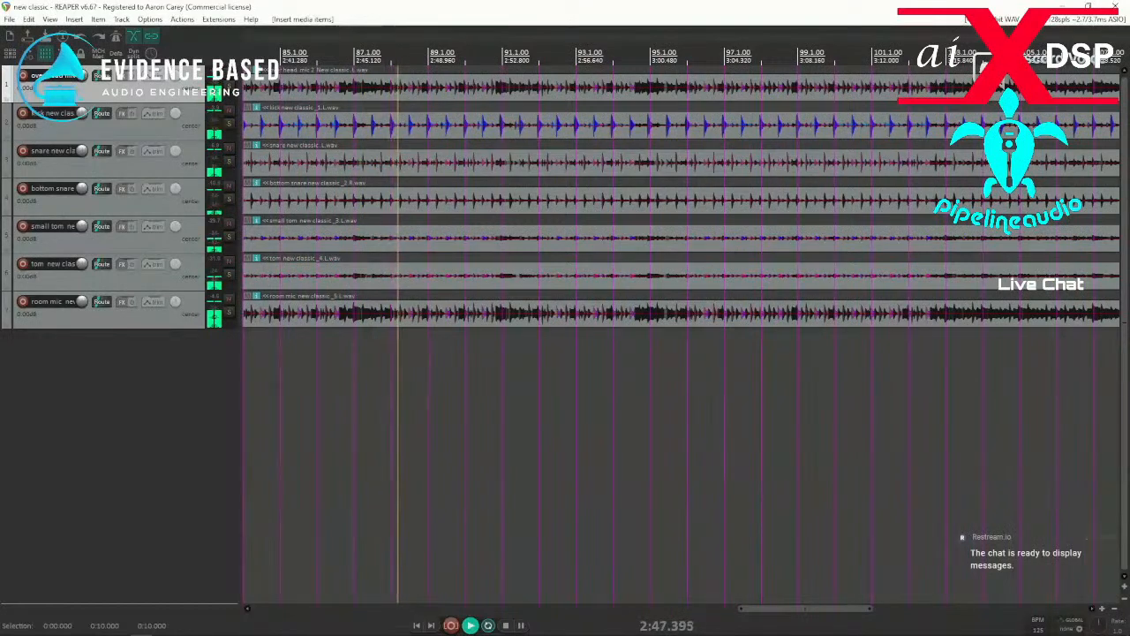
Stop the playback of the drum recording and dismiss the stray file browser window.
key(space)
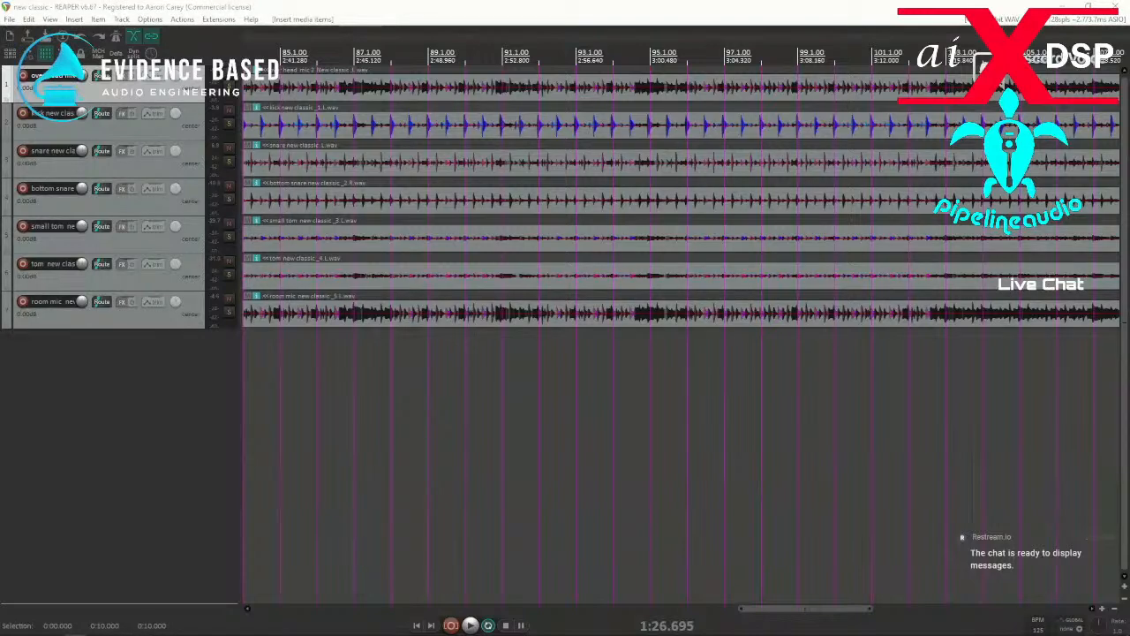
key(super+e)
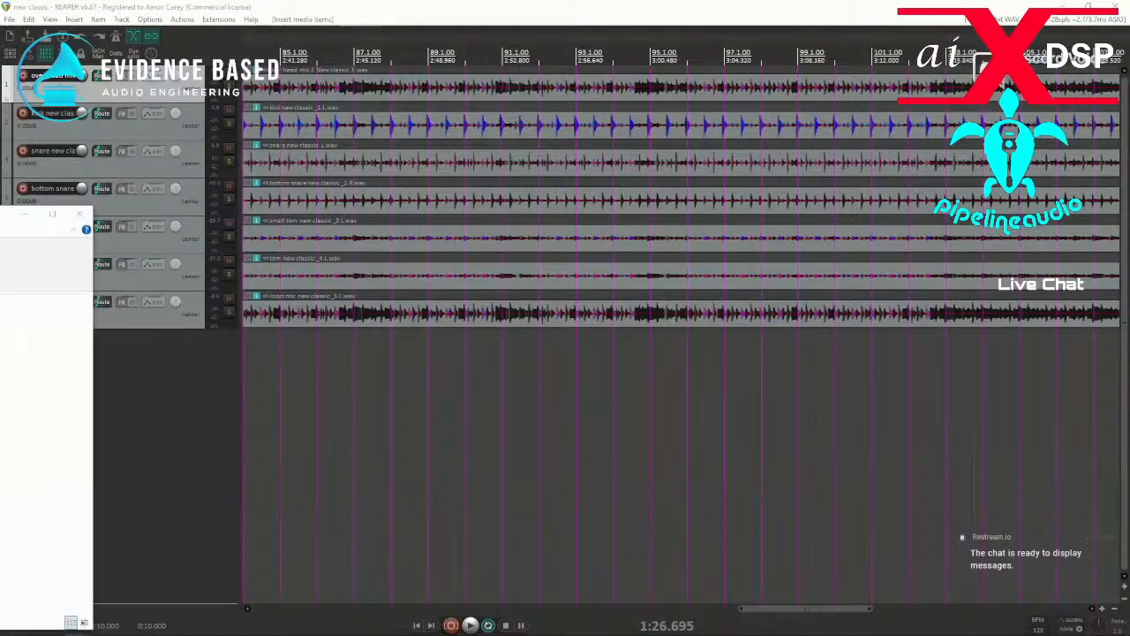
click(80, 216)
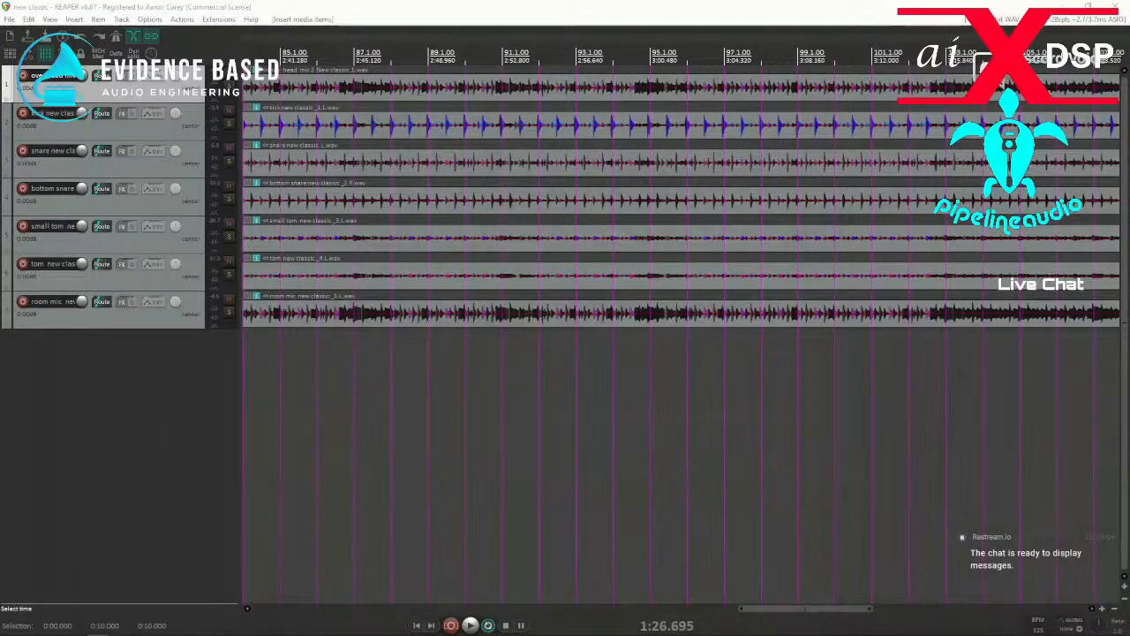
Select the kick item and place the edit cursor just before its first hits near the project start.
scroll(367, 316, down, 8)
click(257, 353)
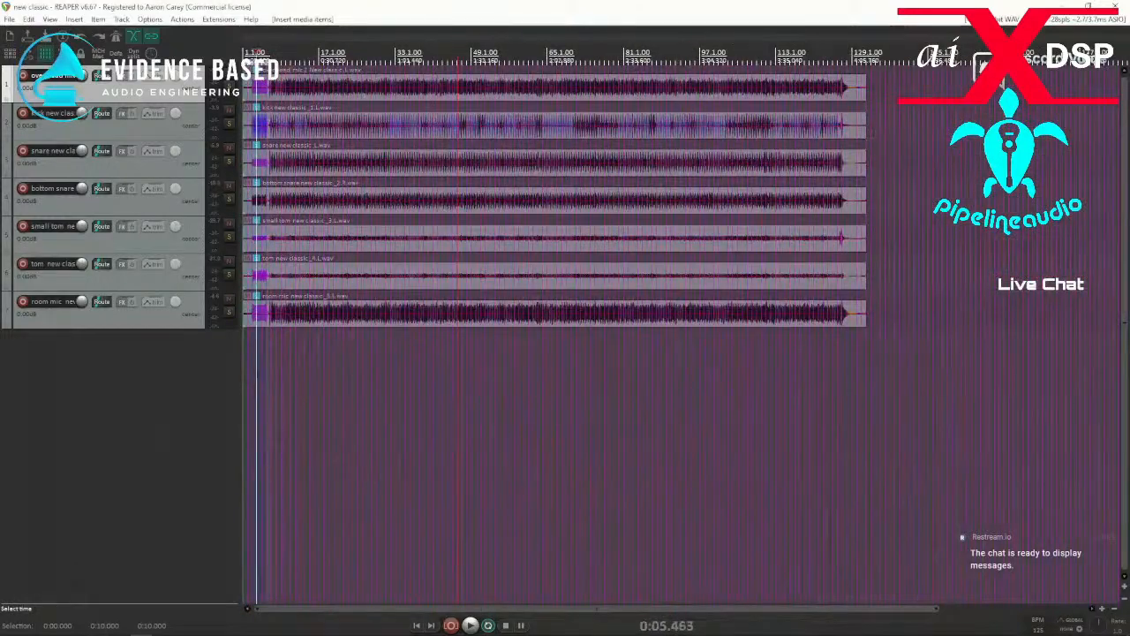
scroll(276, 376, up, 8)
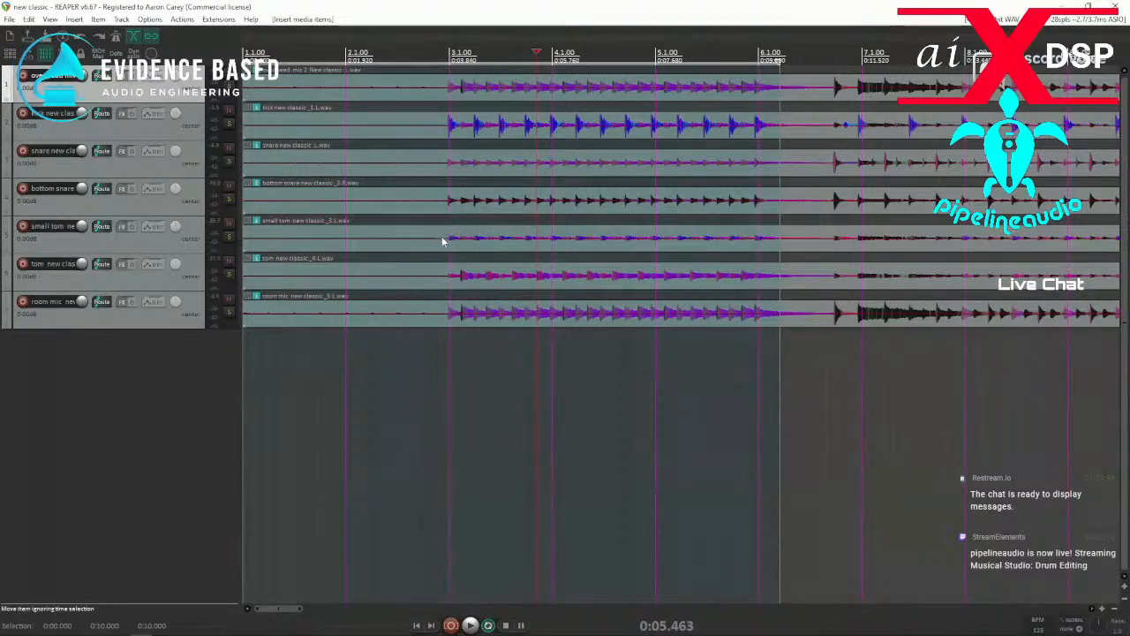
click(424, 139)
scroll(424, 138, down, 4)
scroll(396, 155, down, 2)
scroll(396, 155, up, 5)
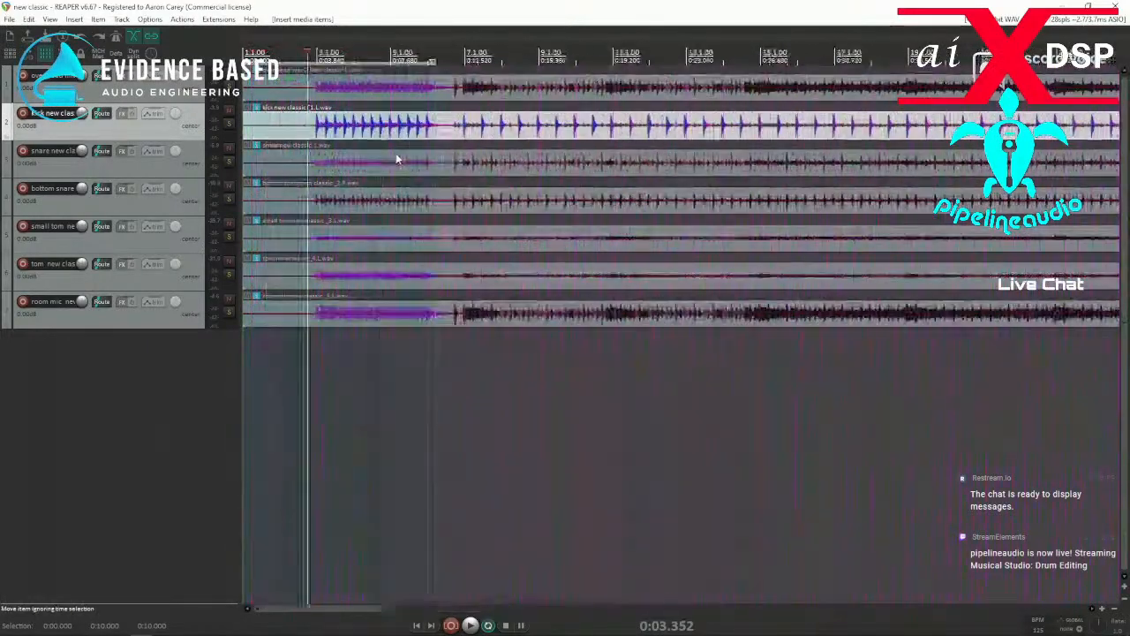
click(296, 118)
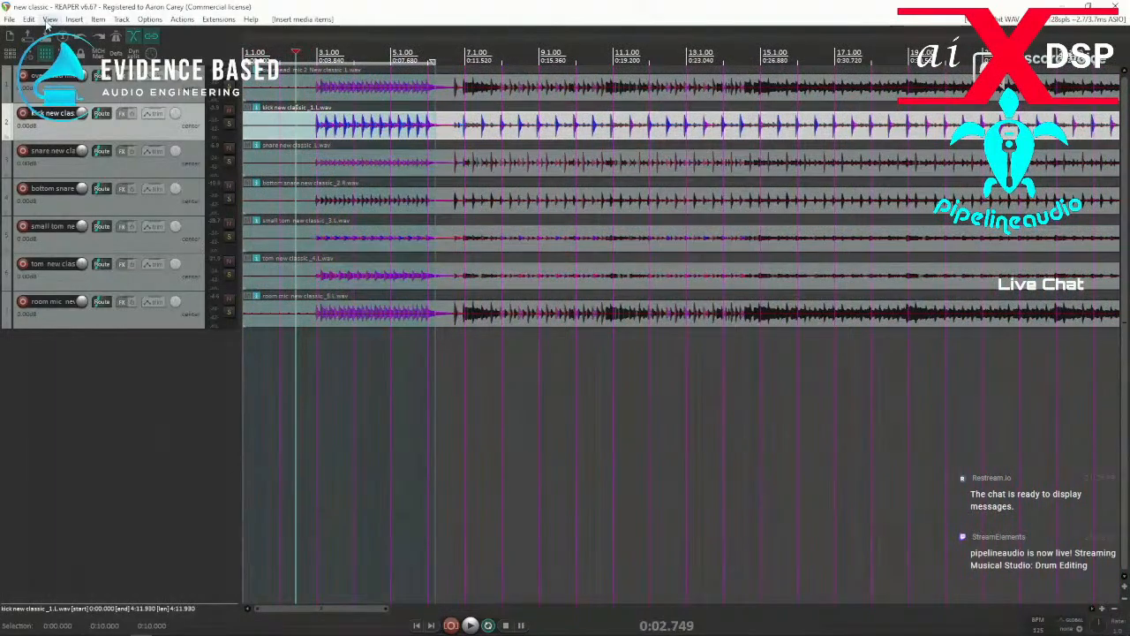
Set the project's default pitch shift mode to élastique 3.3.3 Efficient.
click(49, 20)
click(496, 7)
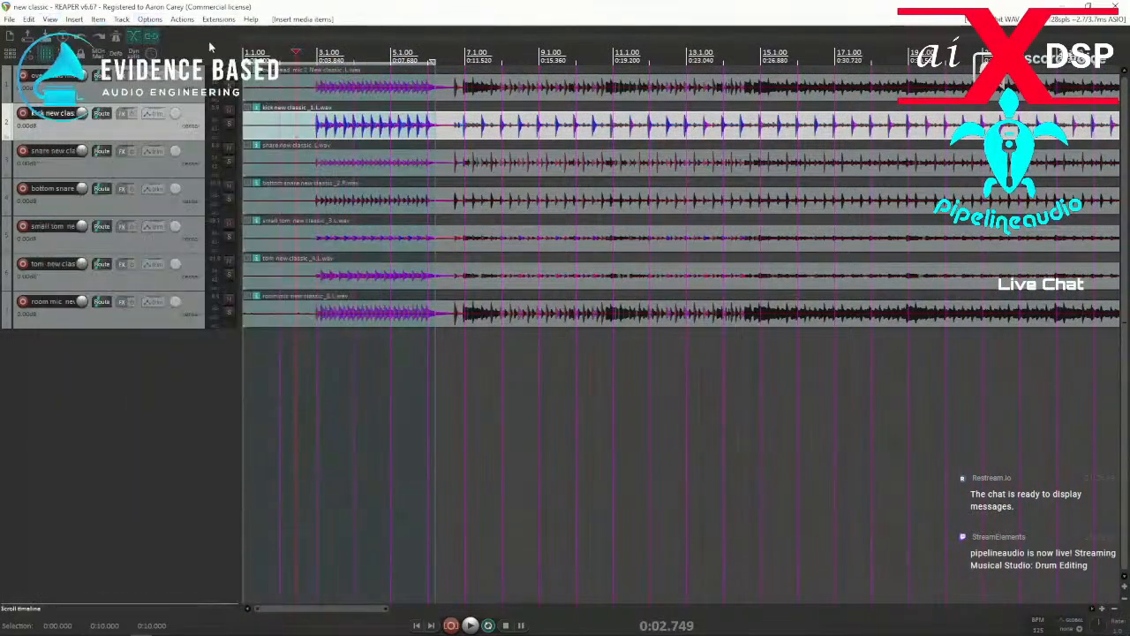
click(67, 37)
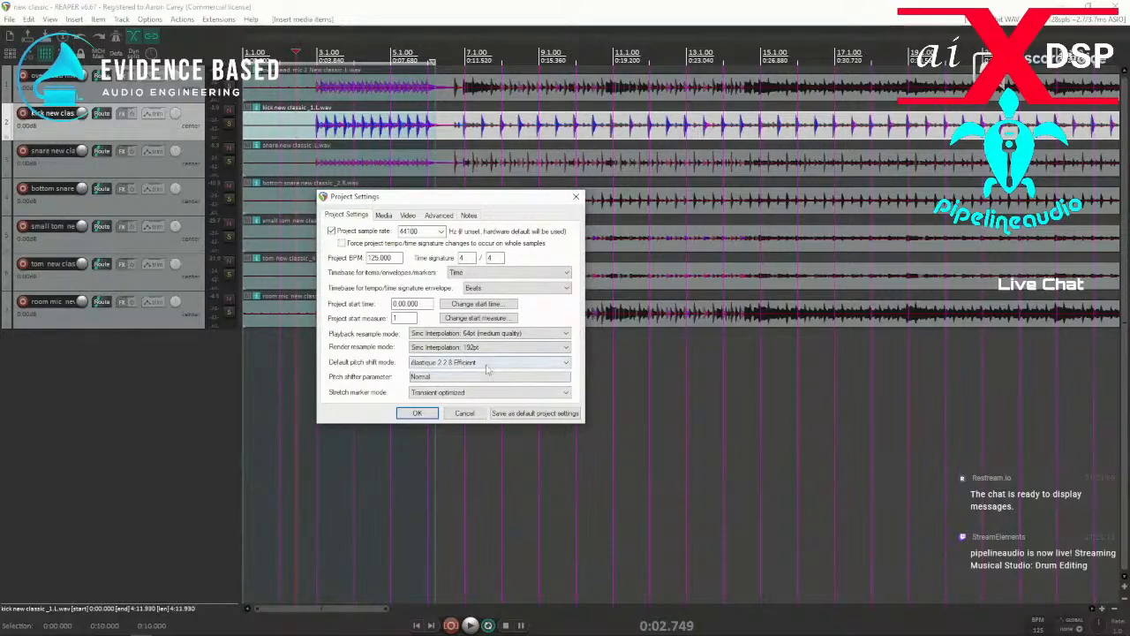
click(481, 364)
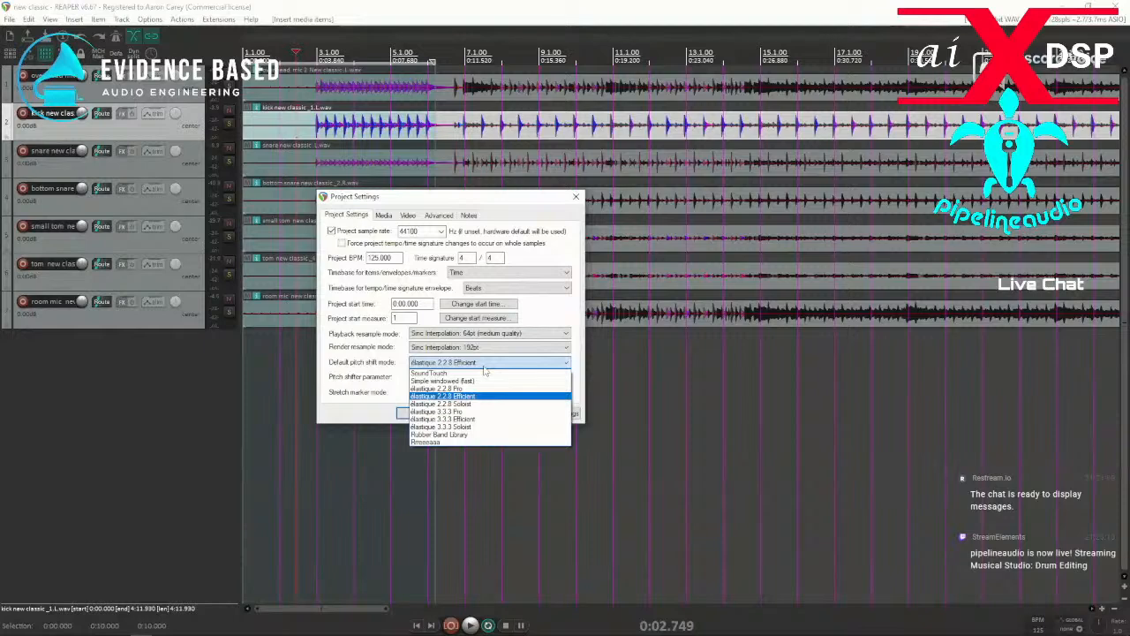
click(465, 419)
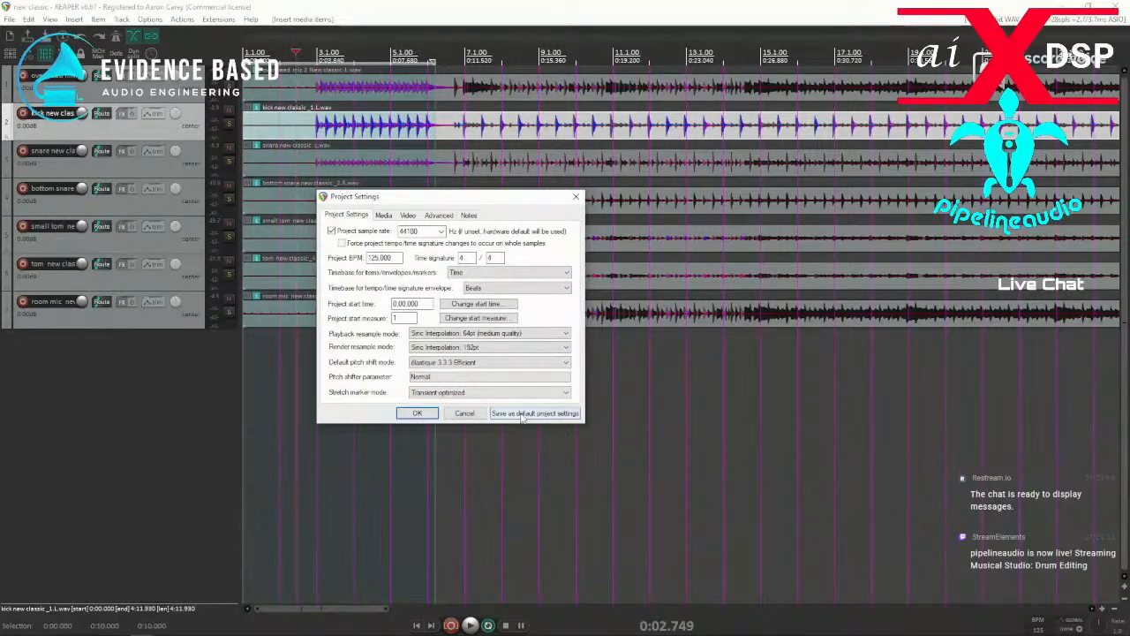
click(417, 414)
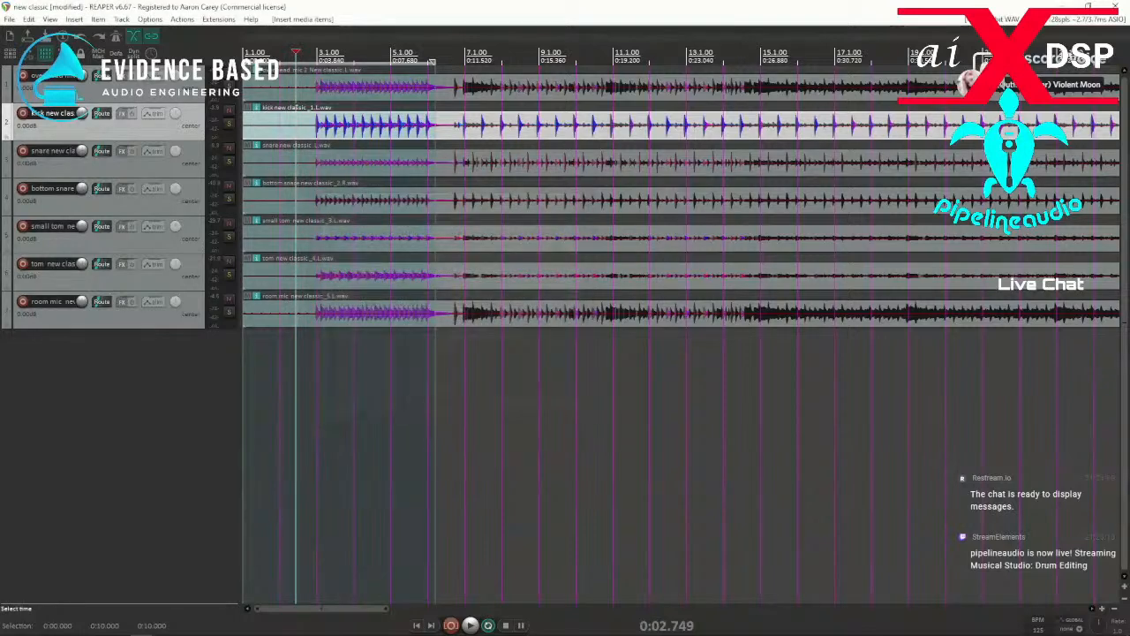
Increase the kick track's height to enlarge its waveform and put the edit cursor among the opening hits.
click(302, 128)
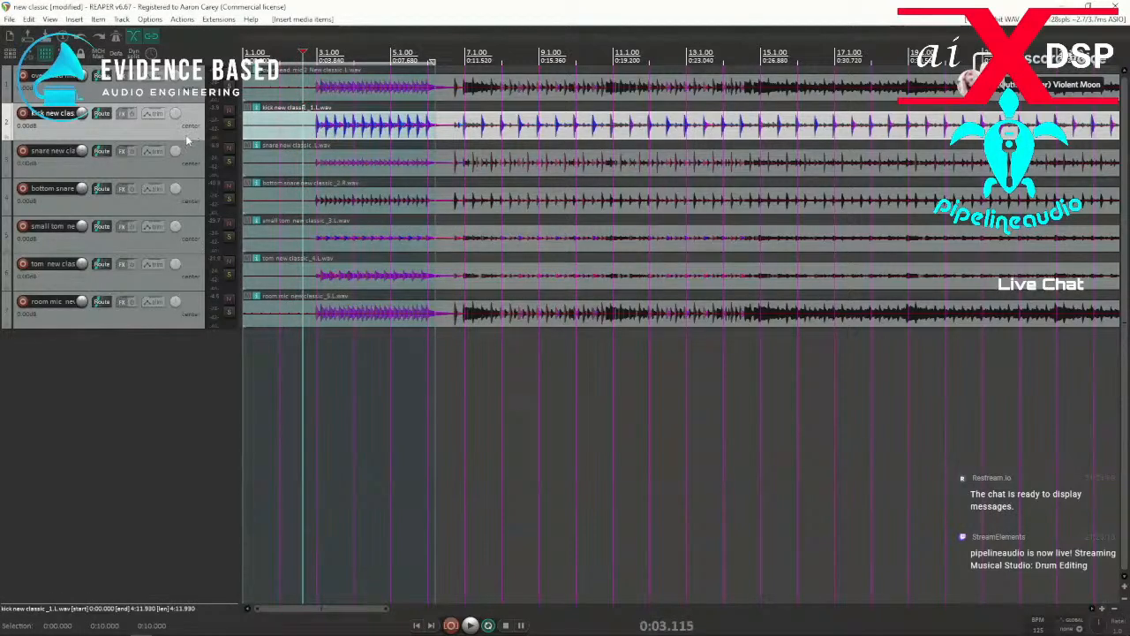
drag(194, 141, 180, 243)
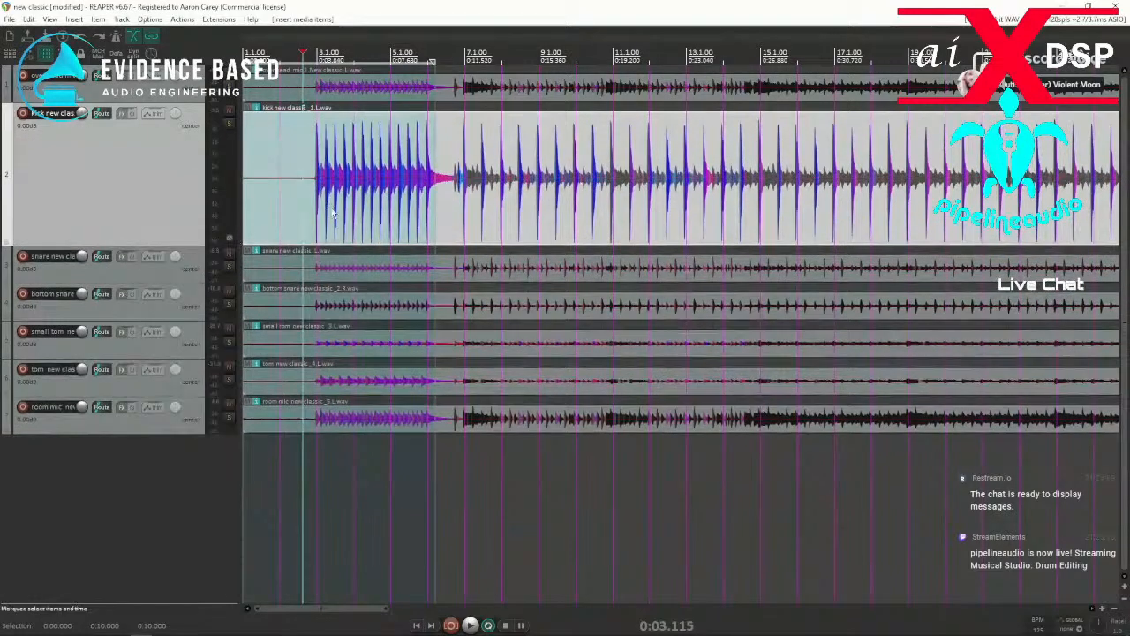
click(335, 208)
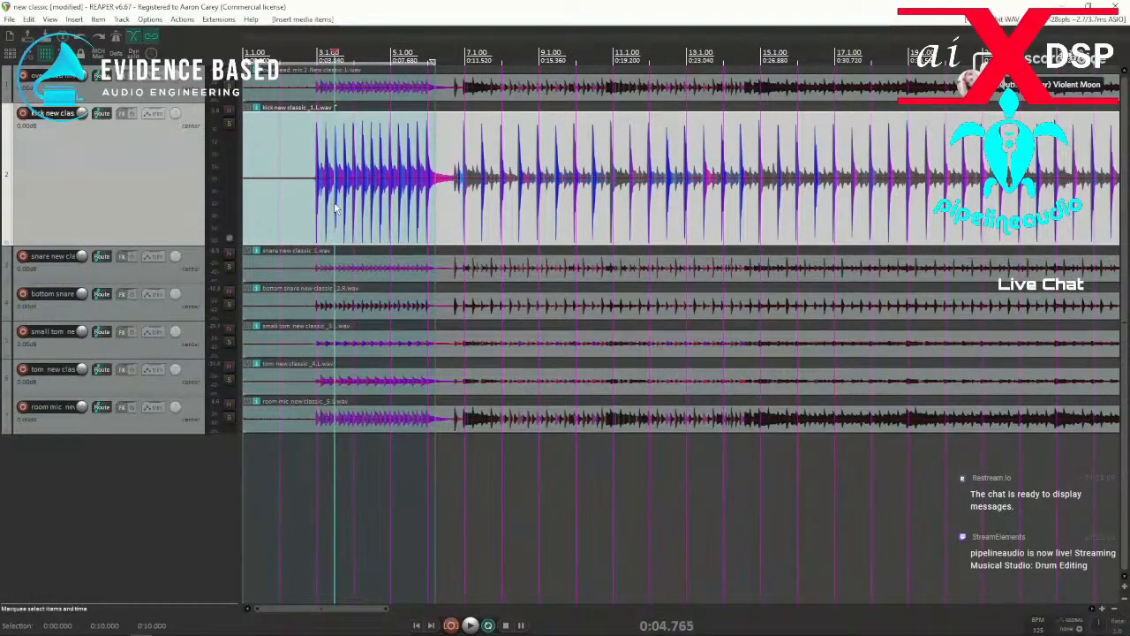
Set the transient detection threshold to -23.4 dB for the selected kick item.
key(ctrl+alt+t)
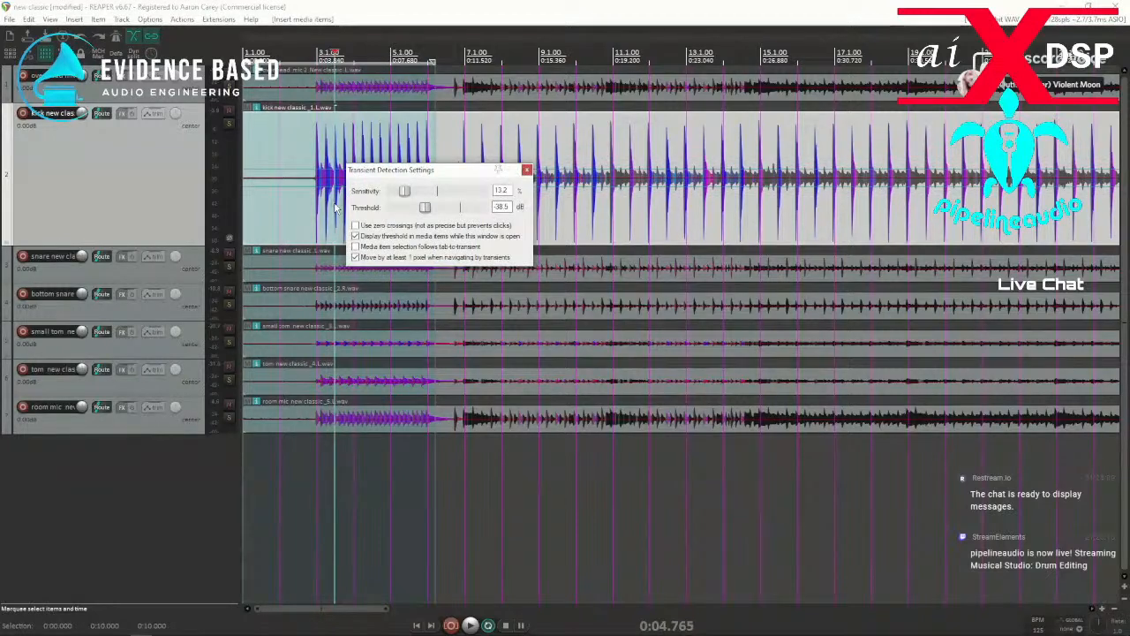
drag(425, 208, 447, 211)
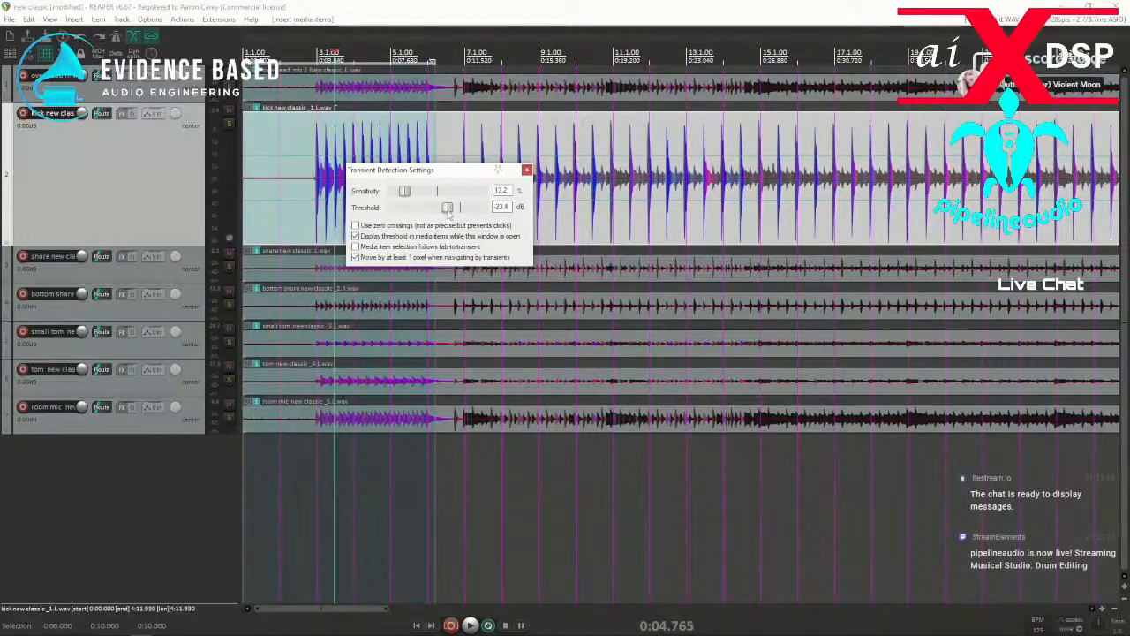
click(526, 170)
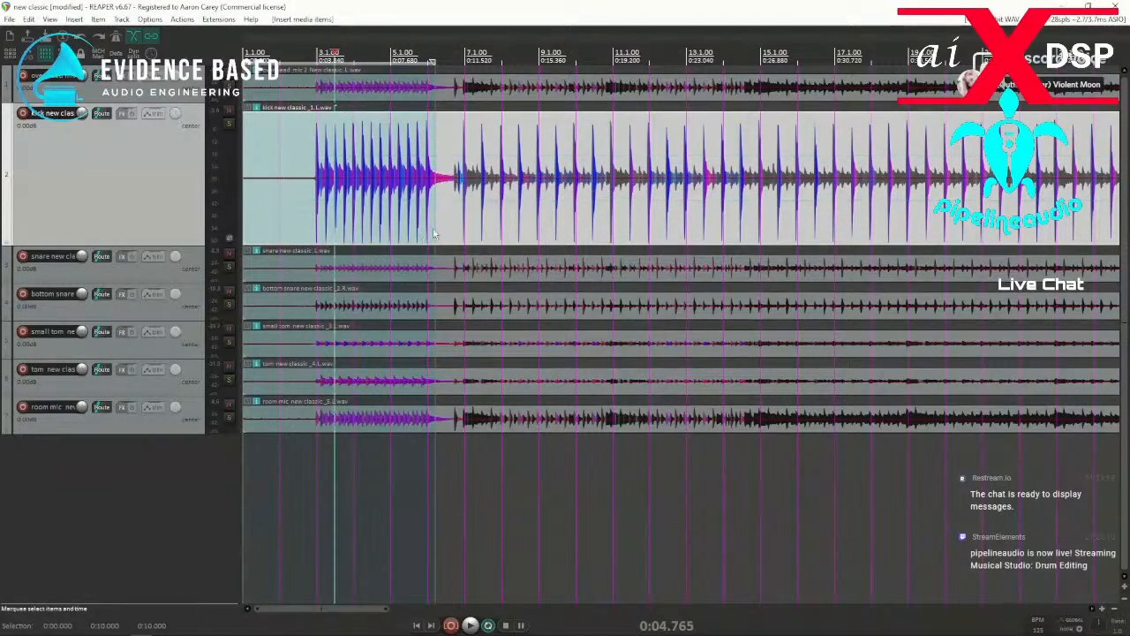
Open Dynamic Split for the kick item and check the proposed transient split points along its waveform.
click(52, 19)
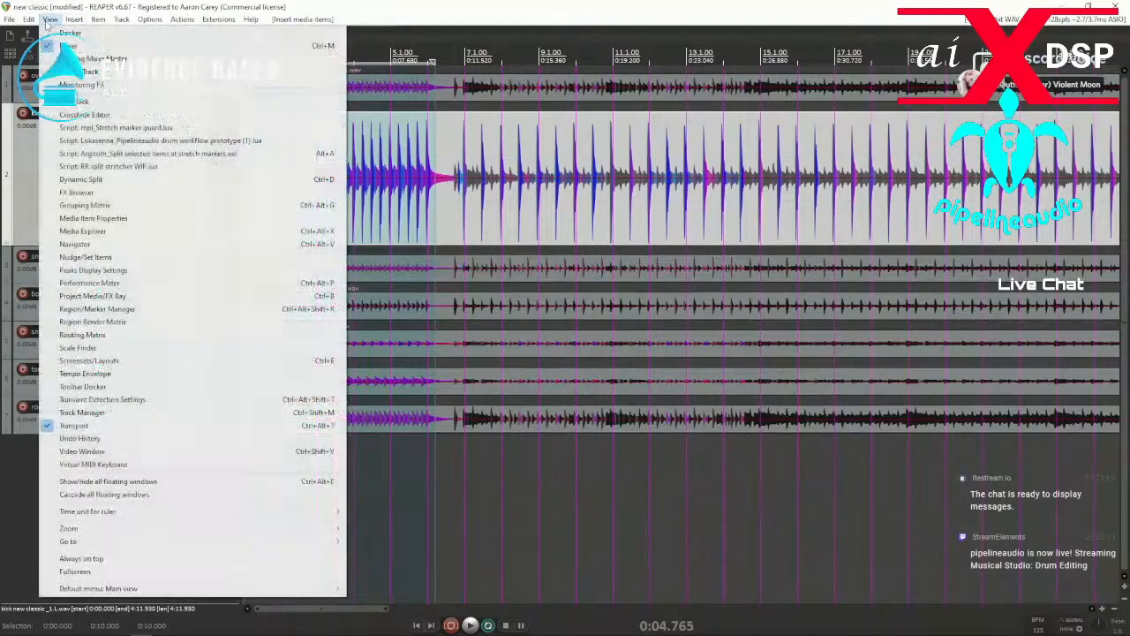
click(106, 181)
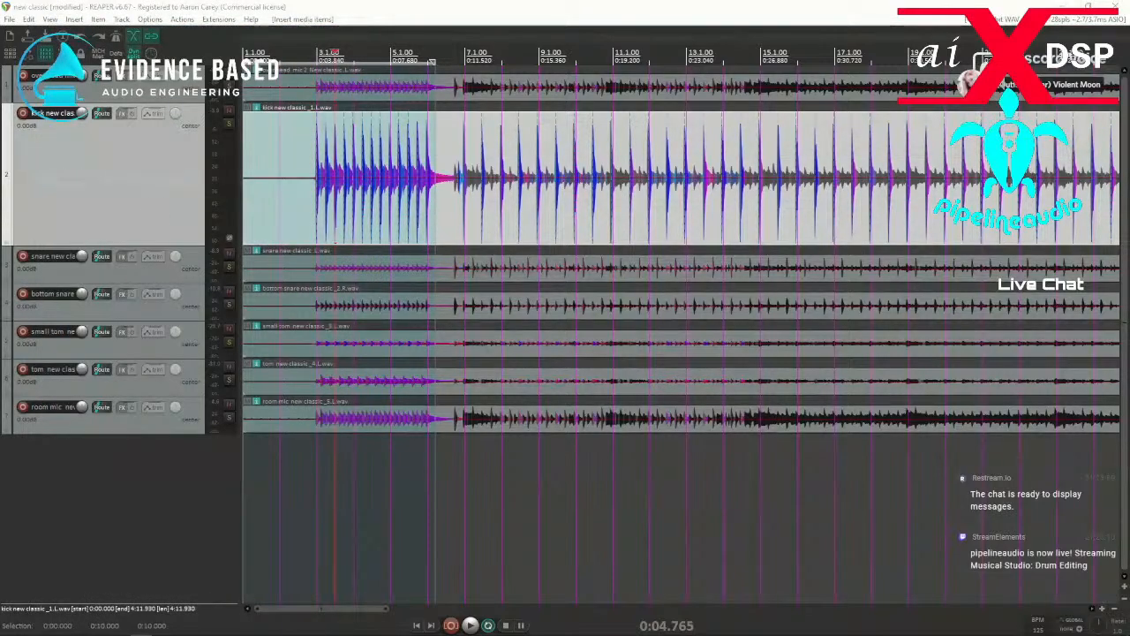
drag(219, 256, 257, 234)
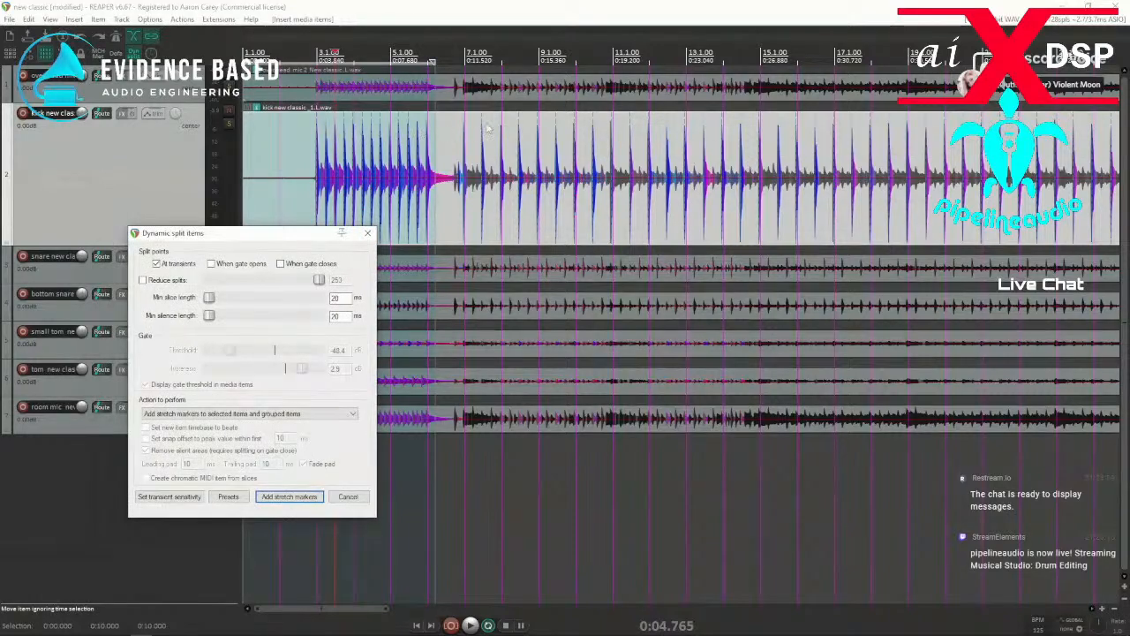
scroll(479, 146, up, 3)
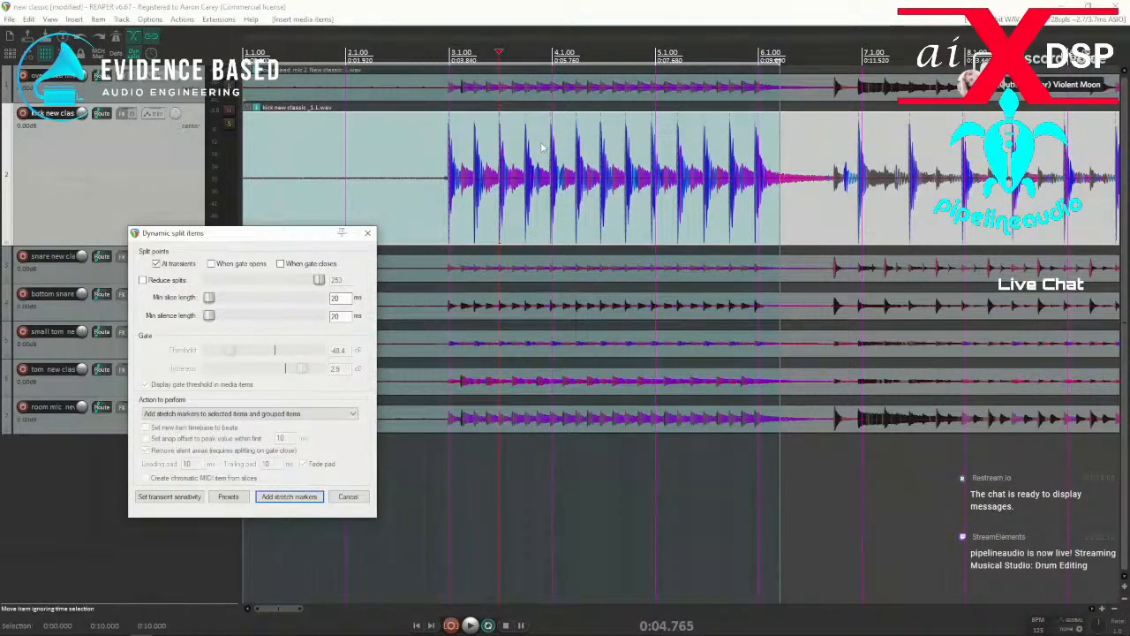
click(437, 140)
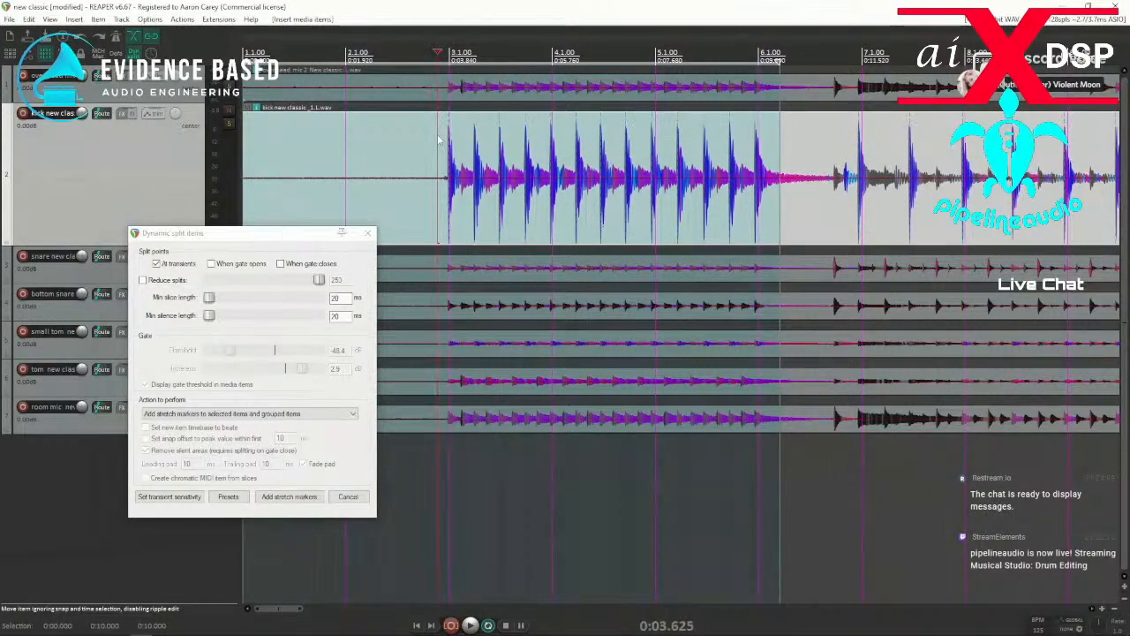
scroll(805, 143, down, 10)
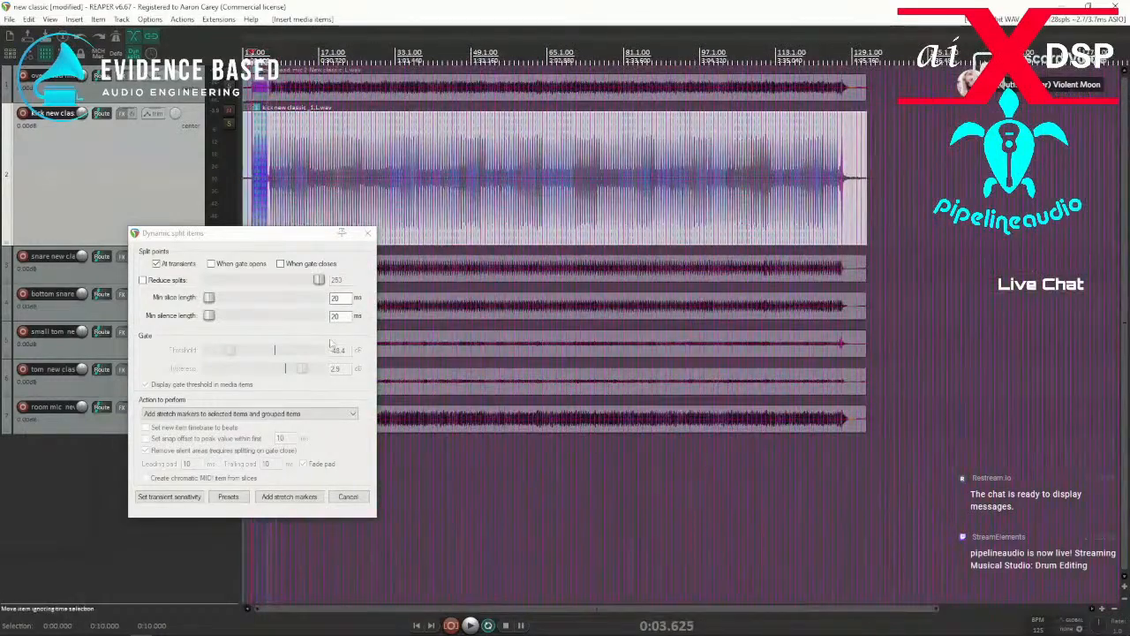
drag(189, 233, 301, 147)
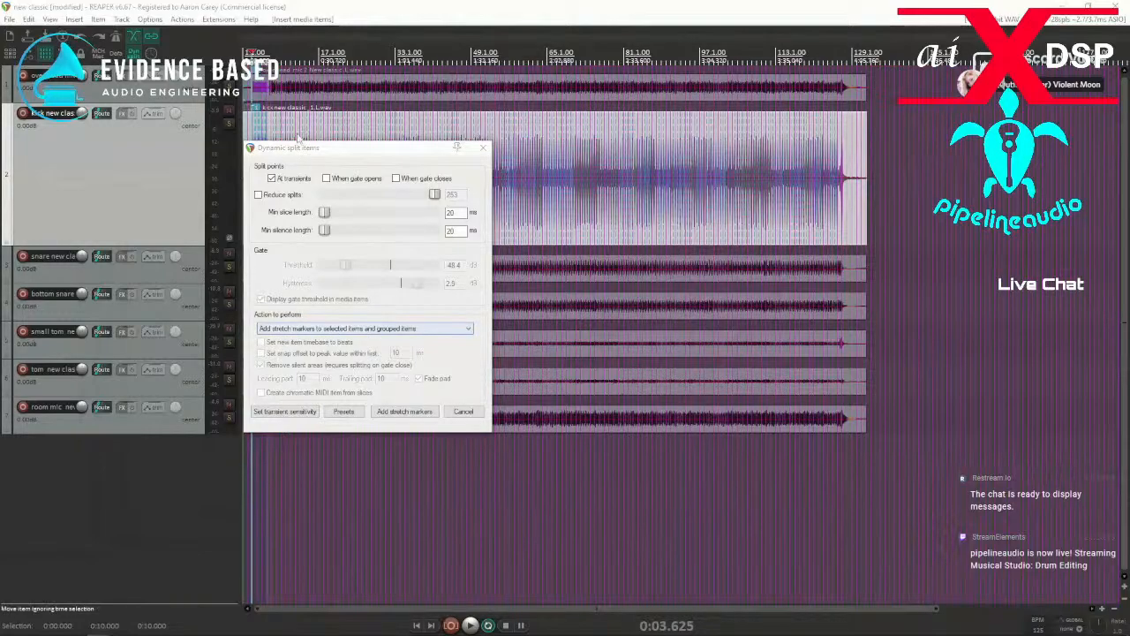
drag(314, 156, 629, 281)
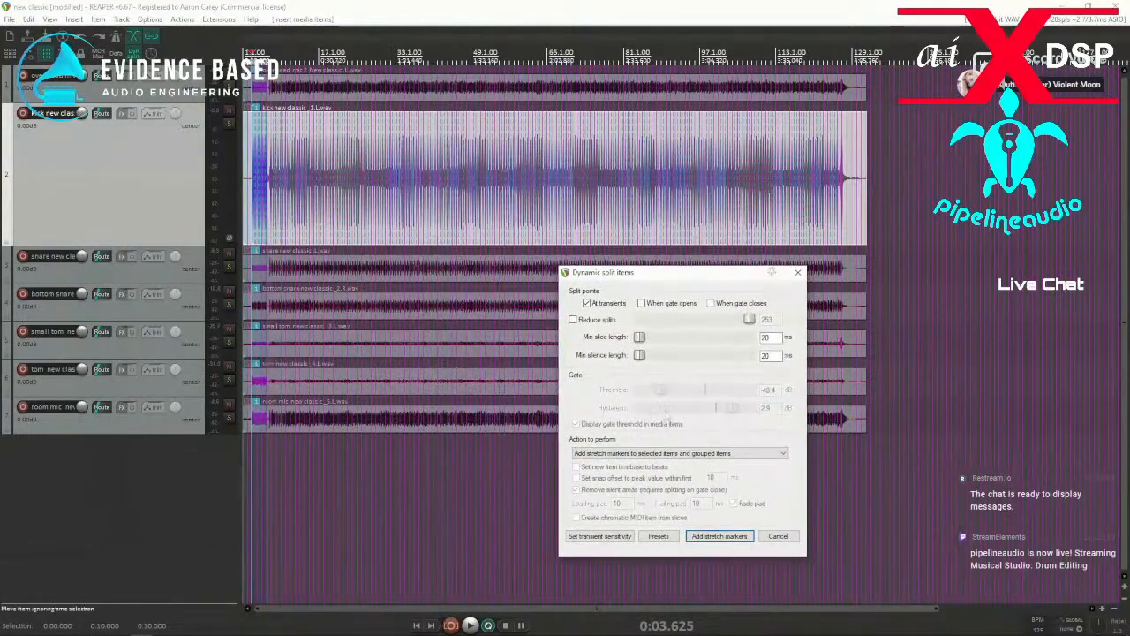
Group all seven drum items, then add stretch markers to the group at the kick item's transients.
drag(878, 462, 226, 88)
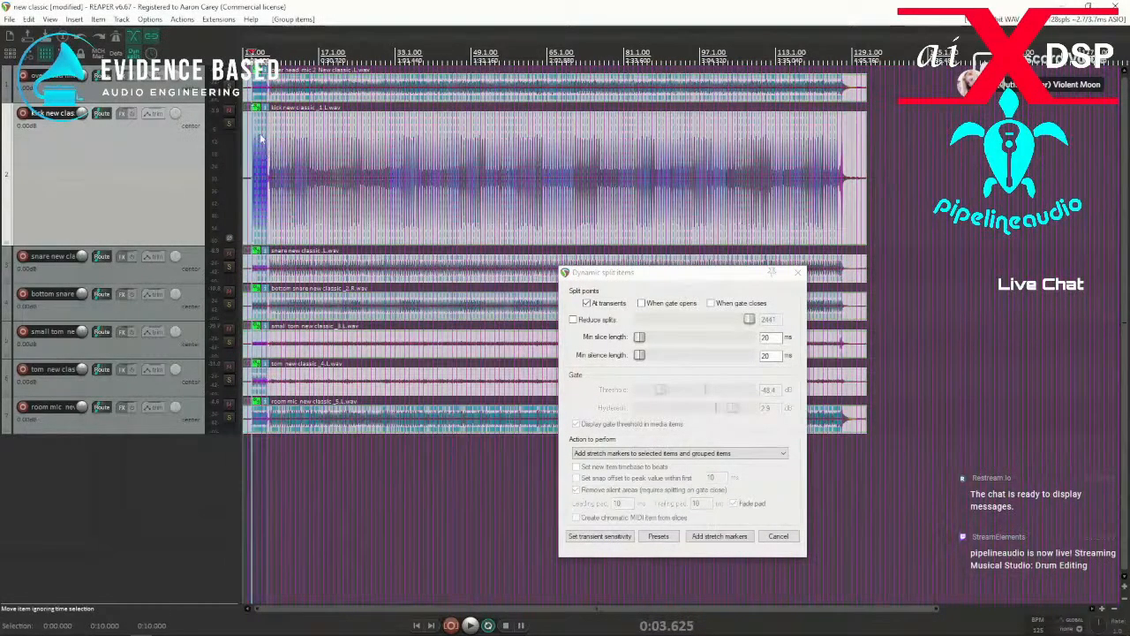
click(261, 131)
scroll(262, 133, up, 8)
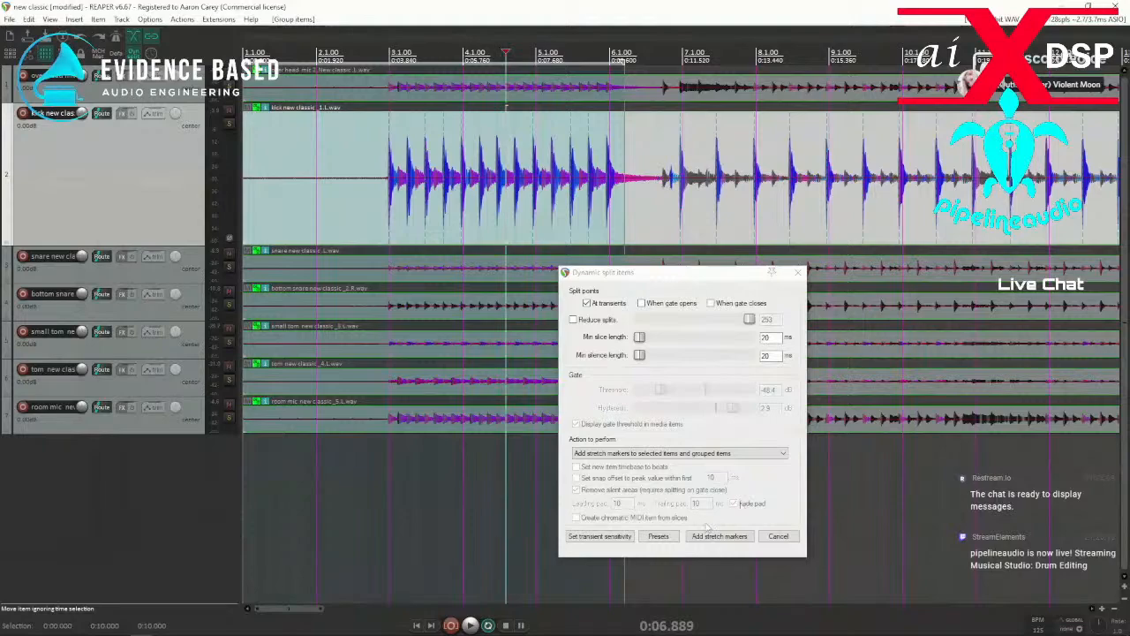
click(726, 536)
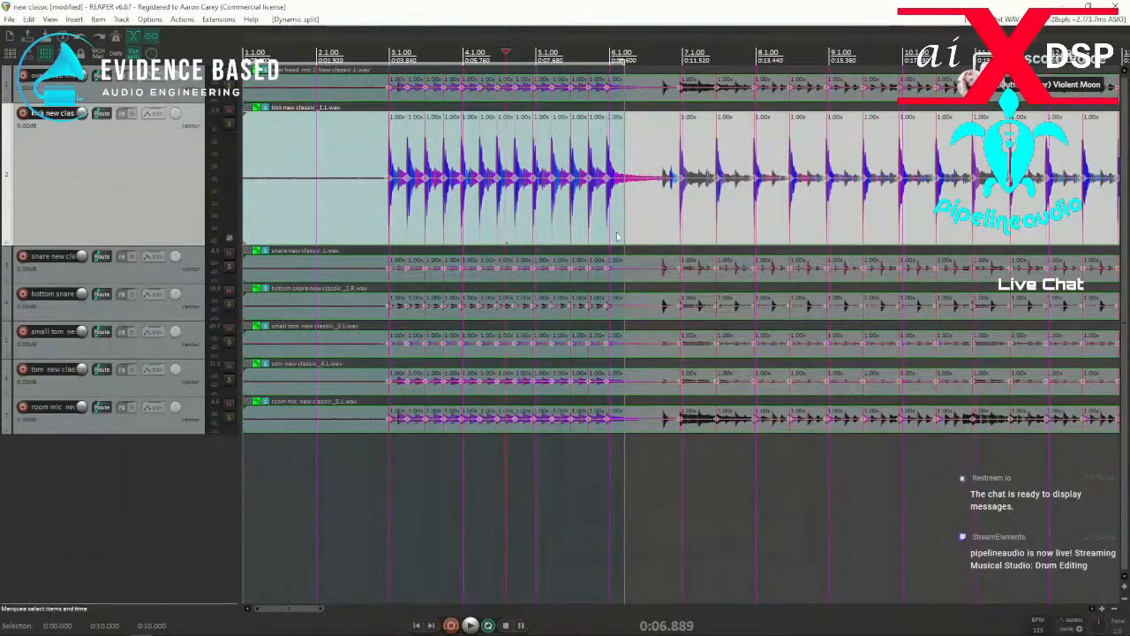
Copy the snare track and paste the duplicate below the room mic track.
scroll(619, 234, down, 10)
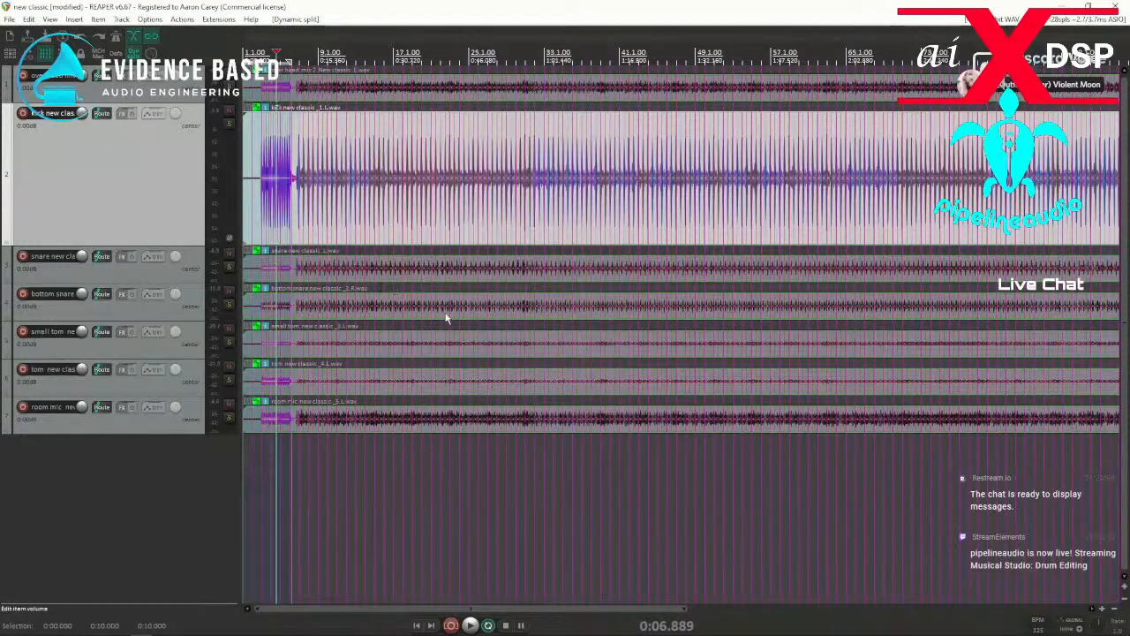
click(133, 270)
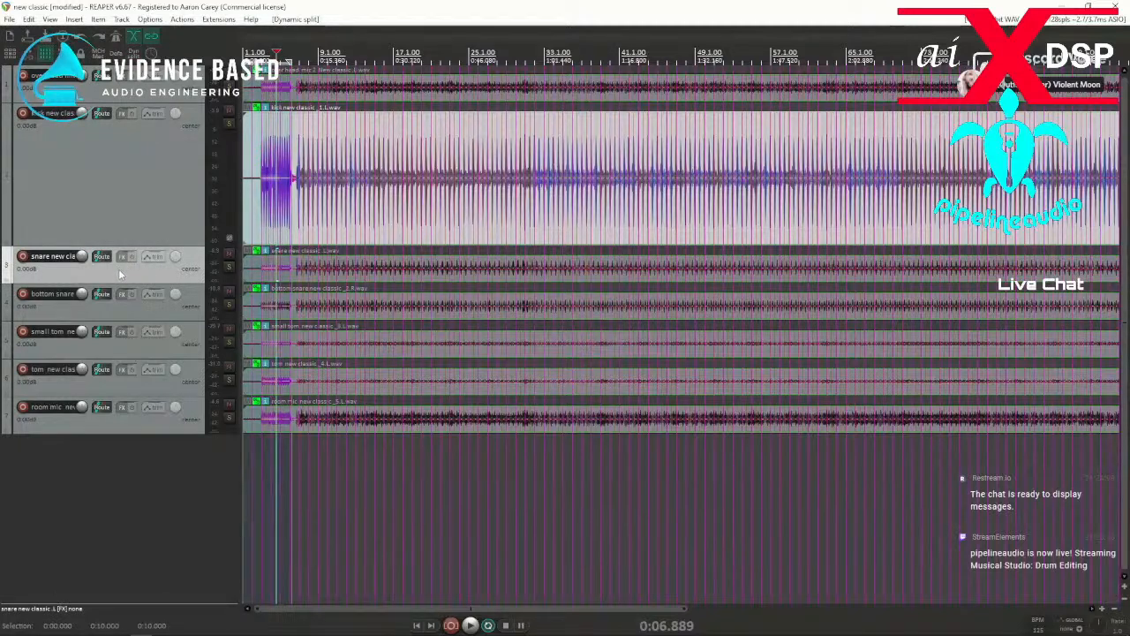
click(54, 430)
right_click(27, 452)
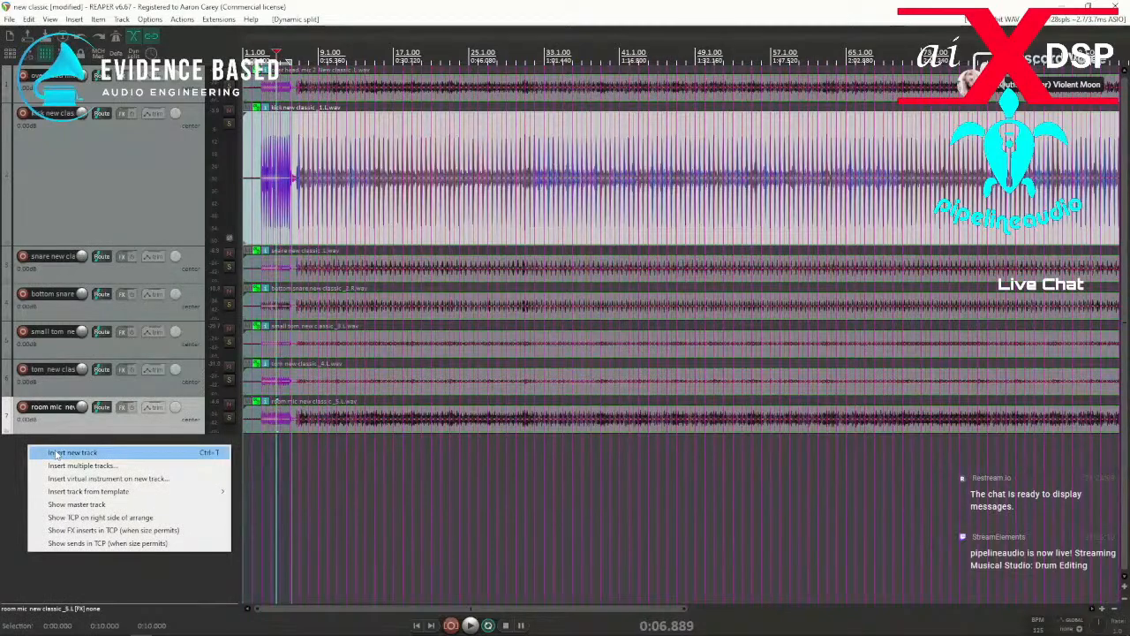
click(13, 455)
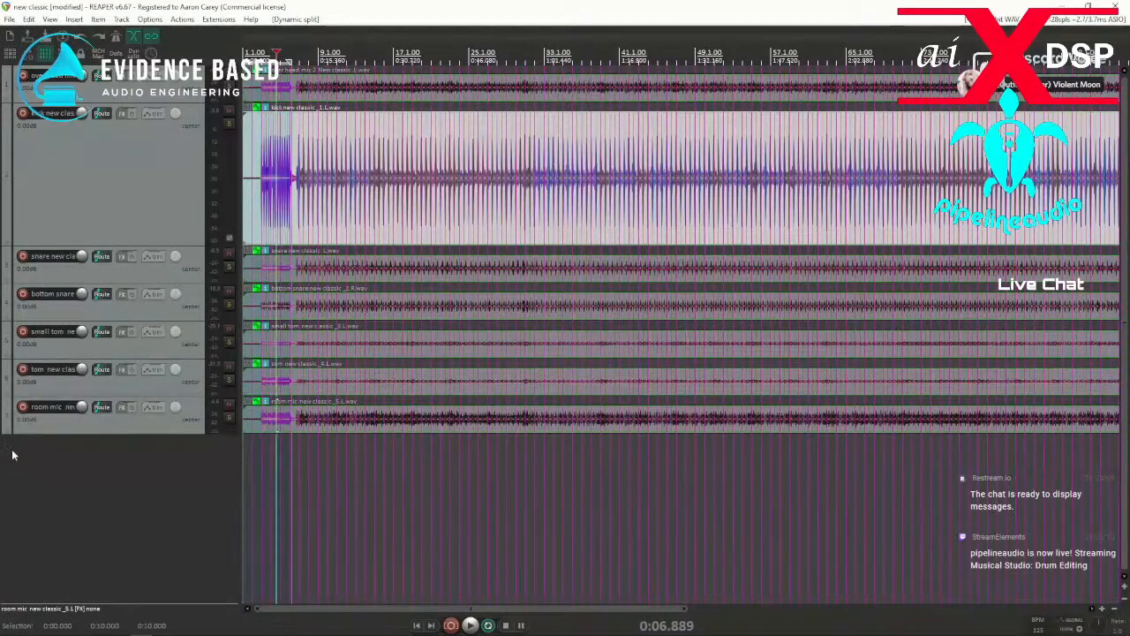
key(ctrl+v)
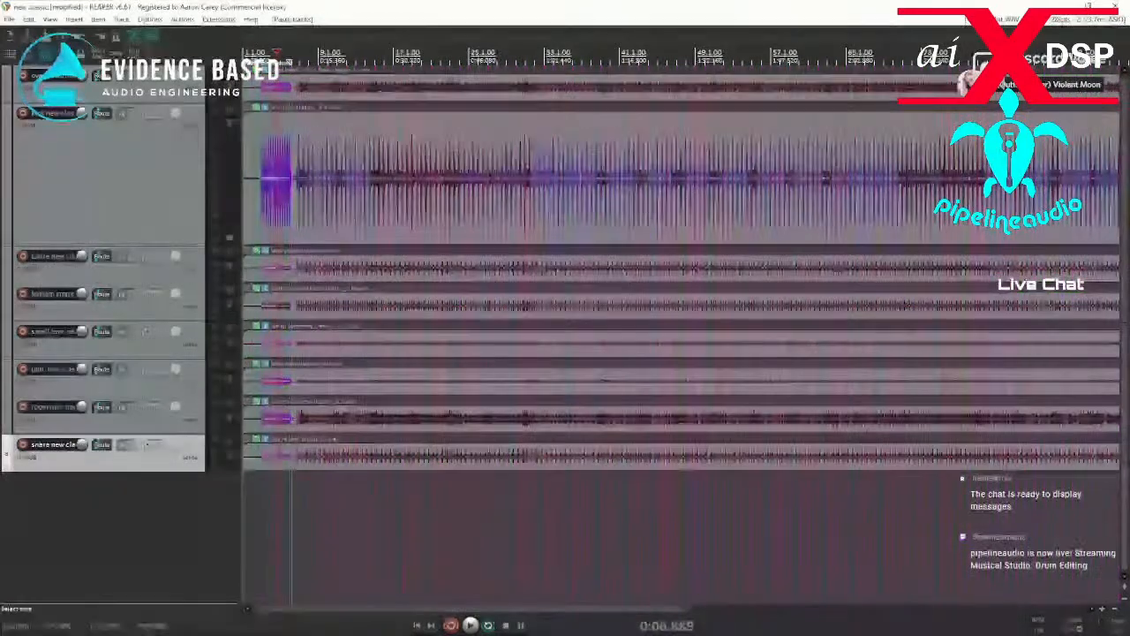
Ungroup the duplicated snare item from the other drums and remove its stretch markers.
click(256, 439)
click(250, 455)
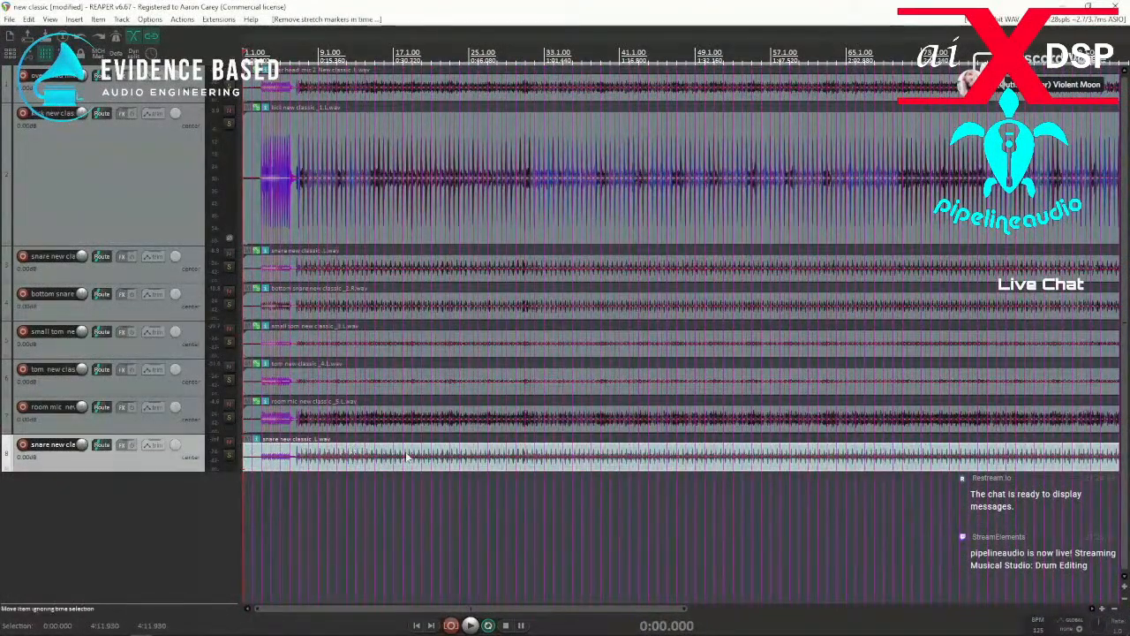
click(298, 467)
scroll(681, 438, up, 8)
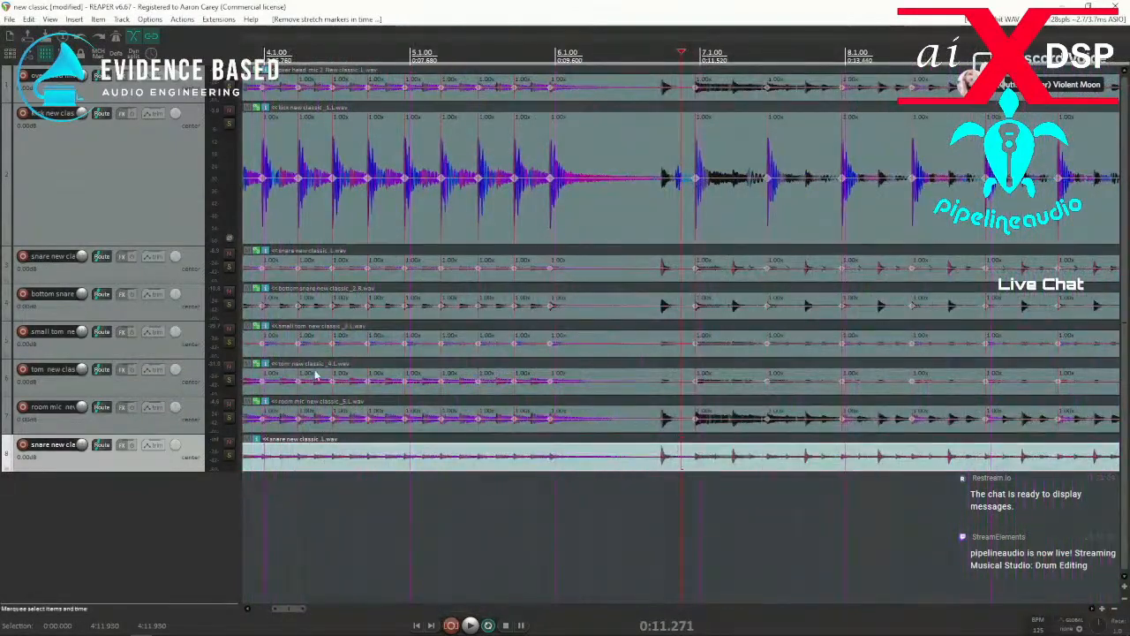
Open Dynamic Split for the duplicated snare item, enlarge its track to check the split points, and raise the transient threshold to -15.1 dB.
click(50, 19)
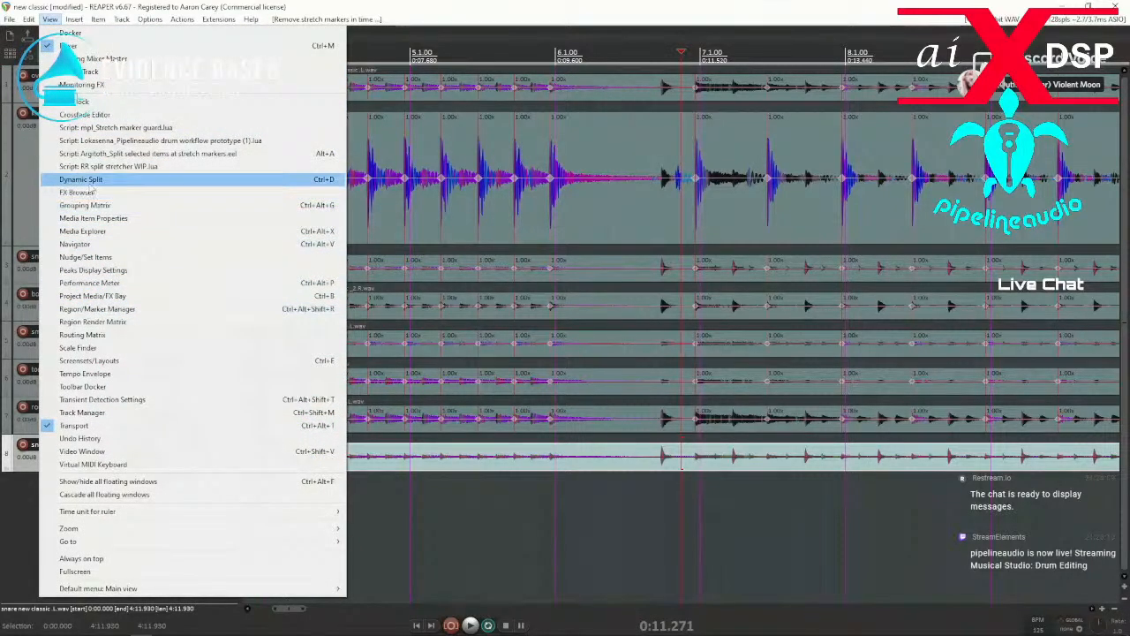
click(80, 180)
drag(636, 272, 160, 221)
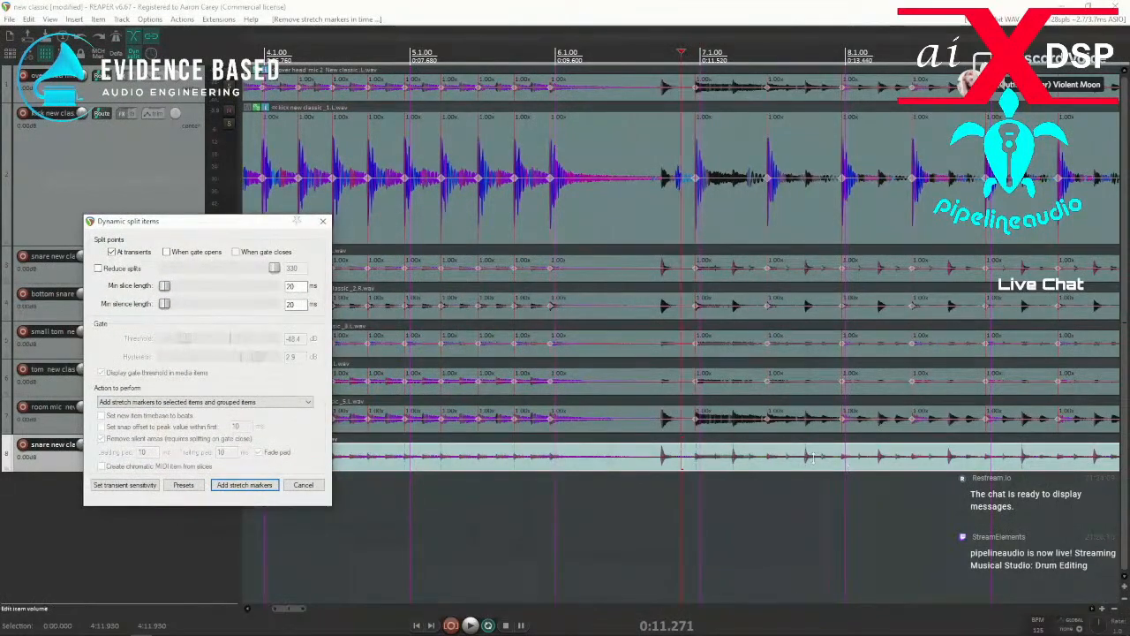
scroll(845, 465, down, 3)
drag(51, 472, 46, 557)
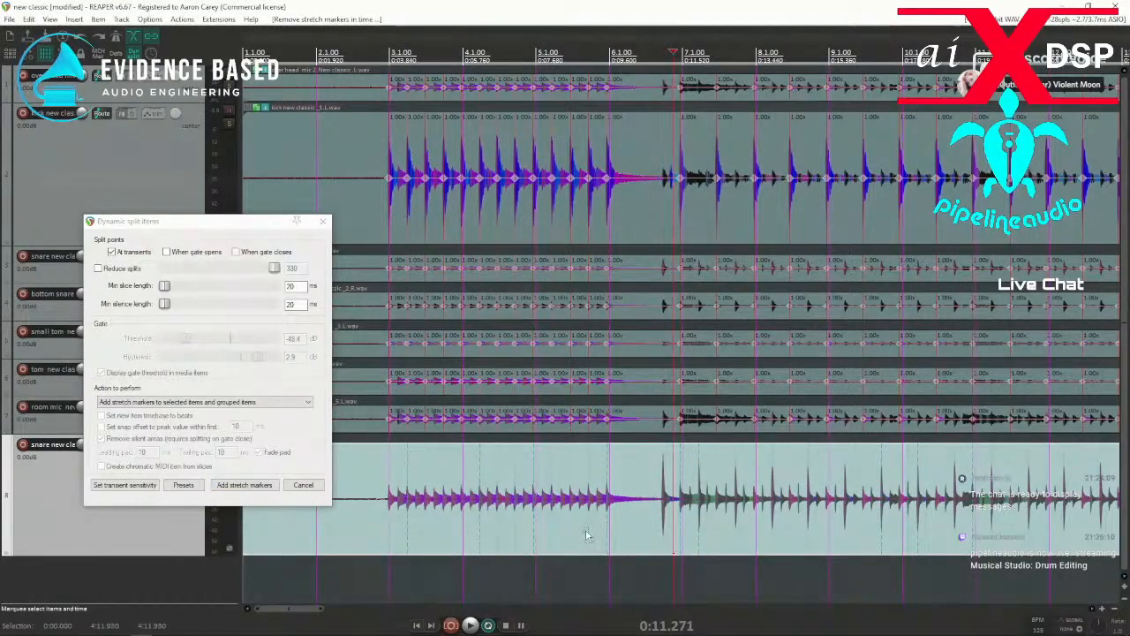
scroll(584, 528, down, 3)
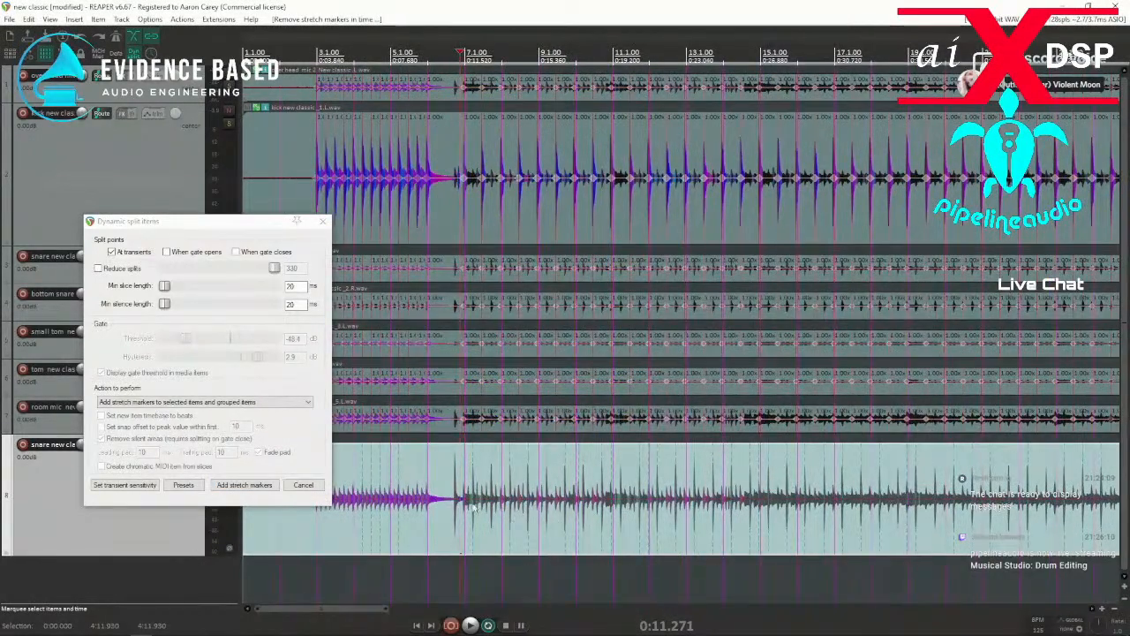
click(124, 485)
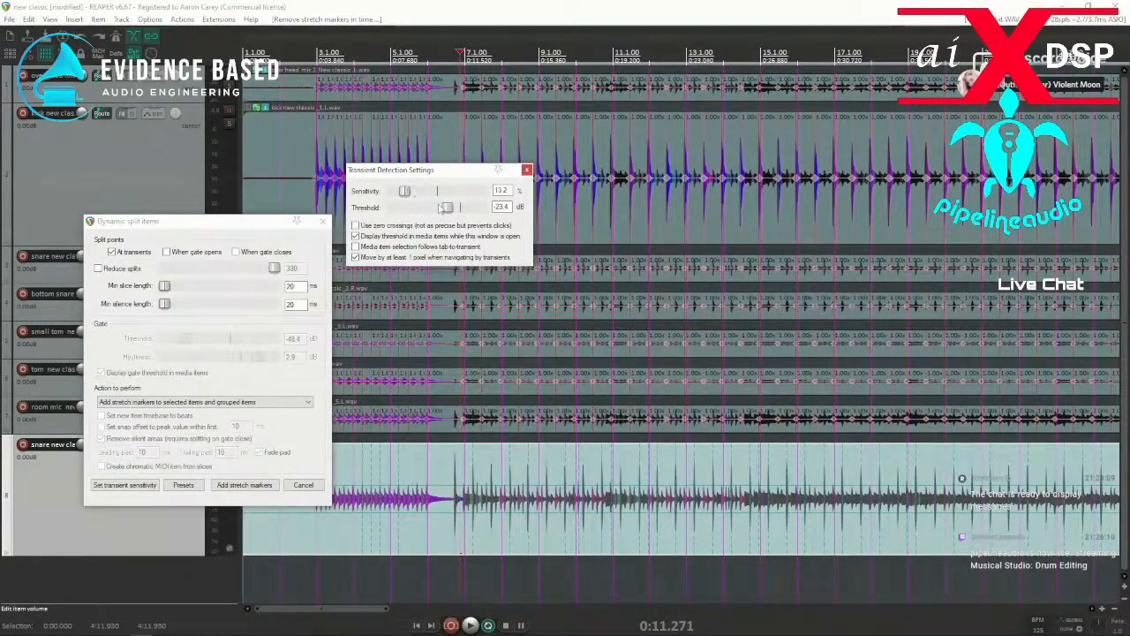
drag(446, 207, 463, 204)
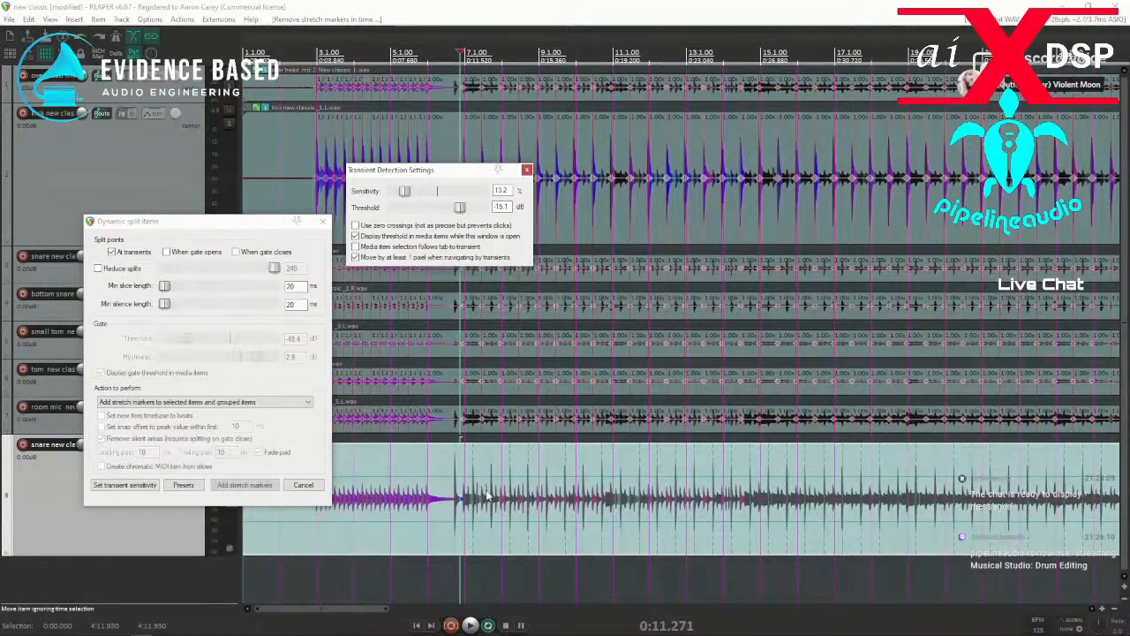
Audition the snare from the first hit at about 0:10.936, check the split points, and add stretch markers to the duplicated snare item.
click(454, 492)
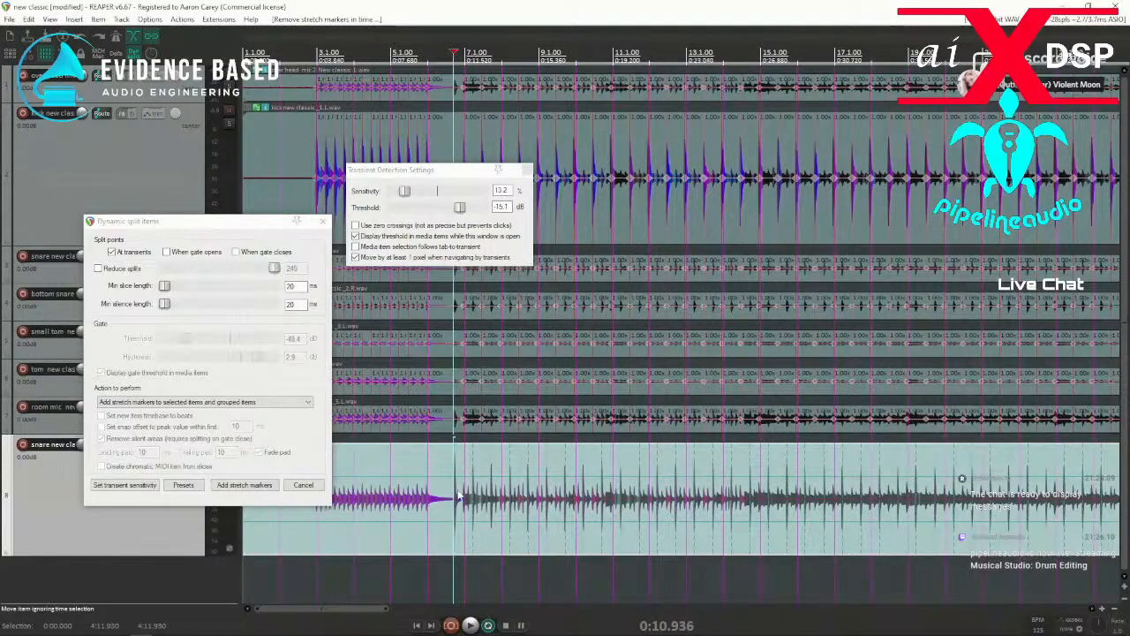
key(space)
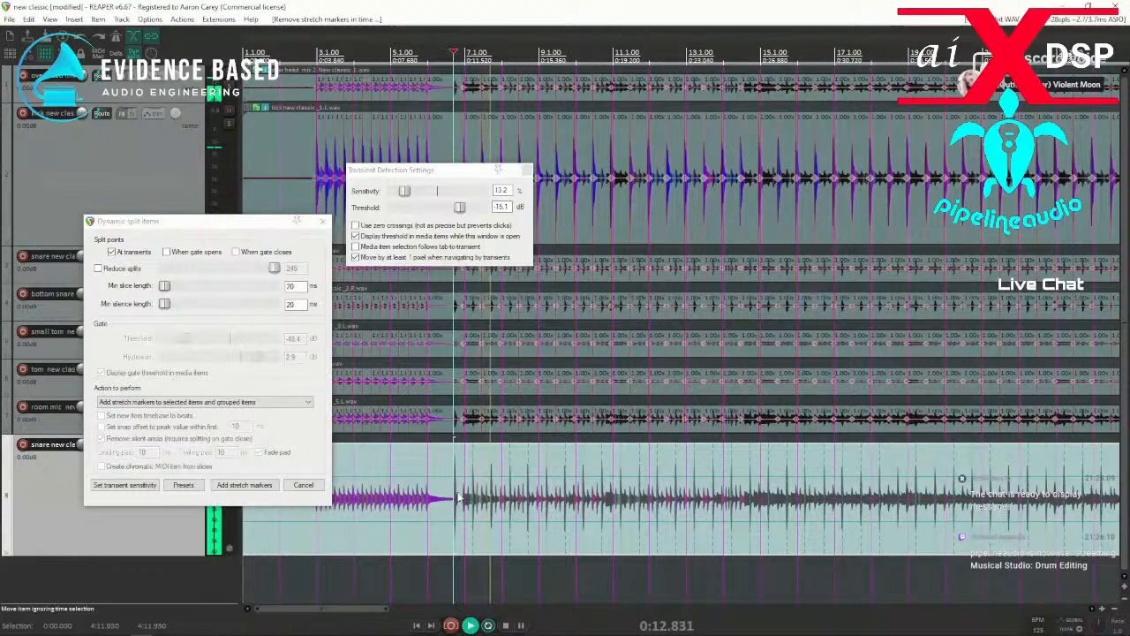
key(space)
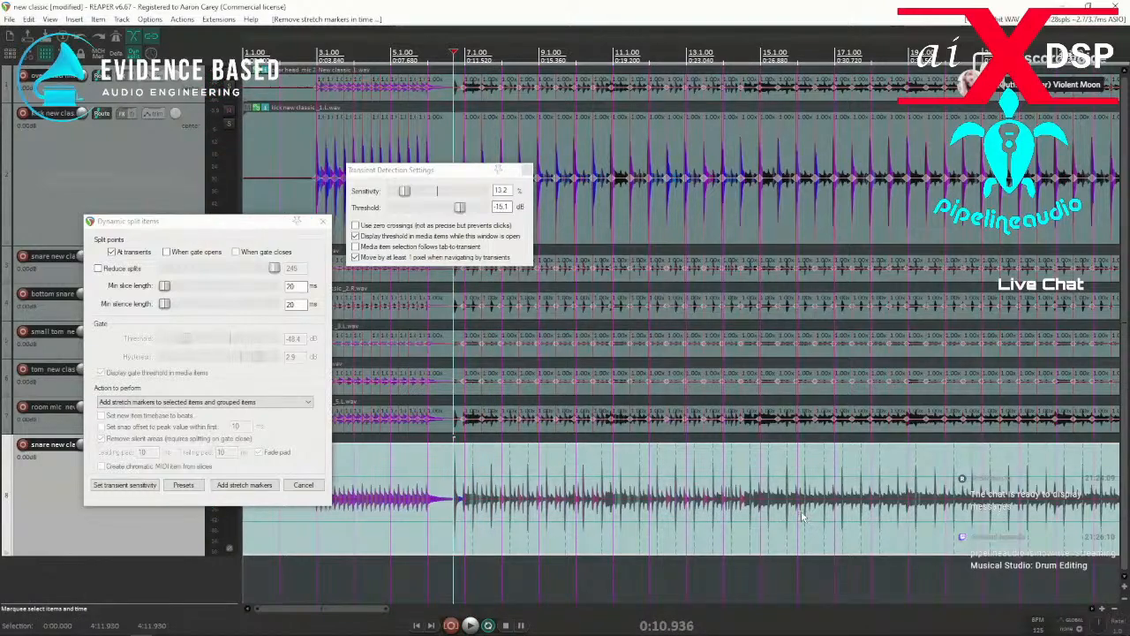
scroll(777, 516, down, 2)
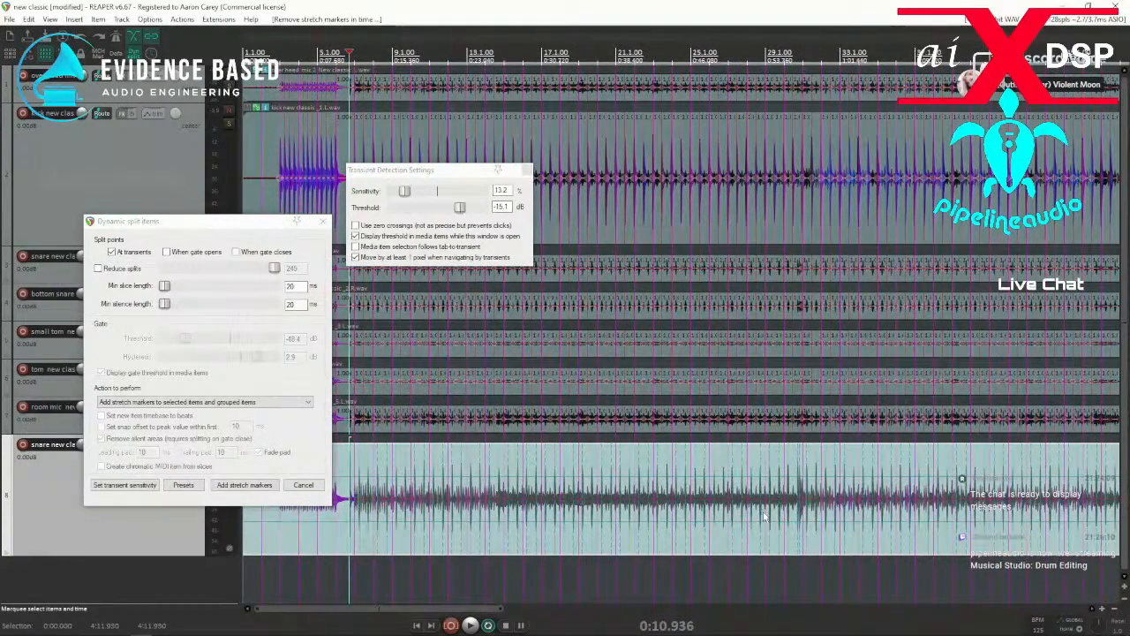
scroll(777, 516, up, 1)
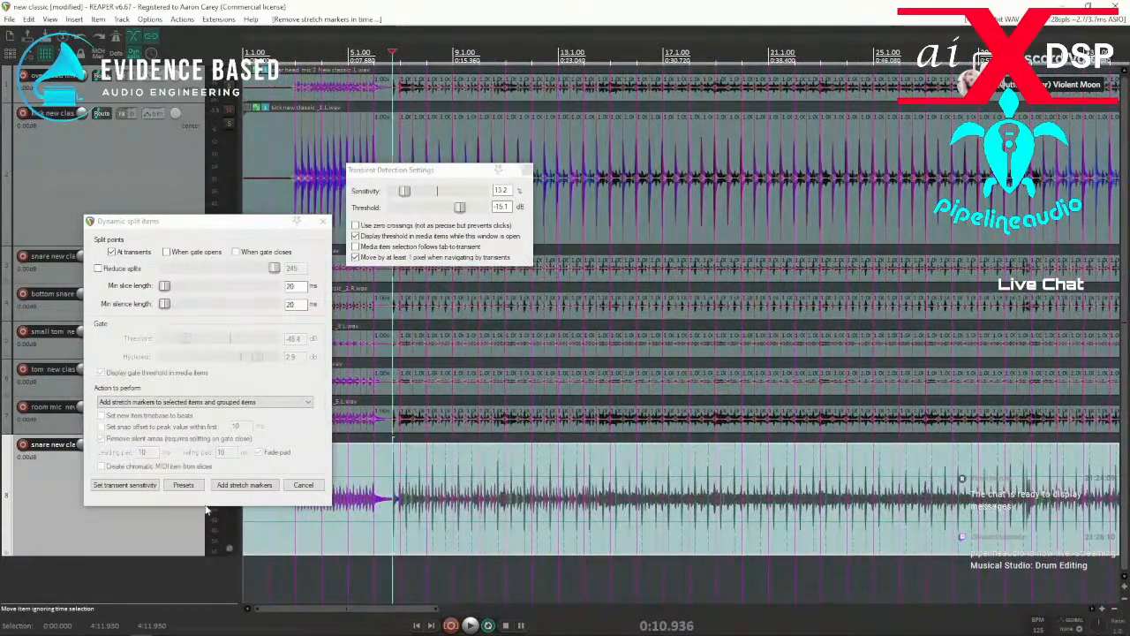
click(246, 486)
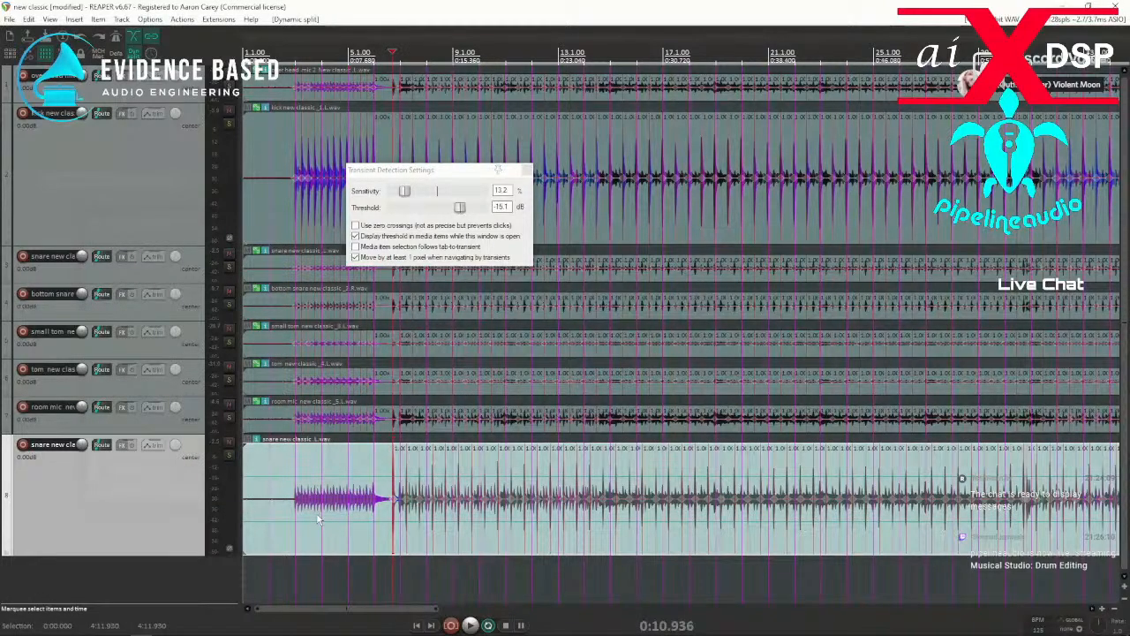
Return to the project start and run the mpl script that copies the duplicated snare item's stretch markers, found by filtering actions for "copy stret".
click(278, 464)
key(Home)
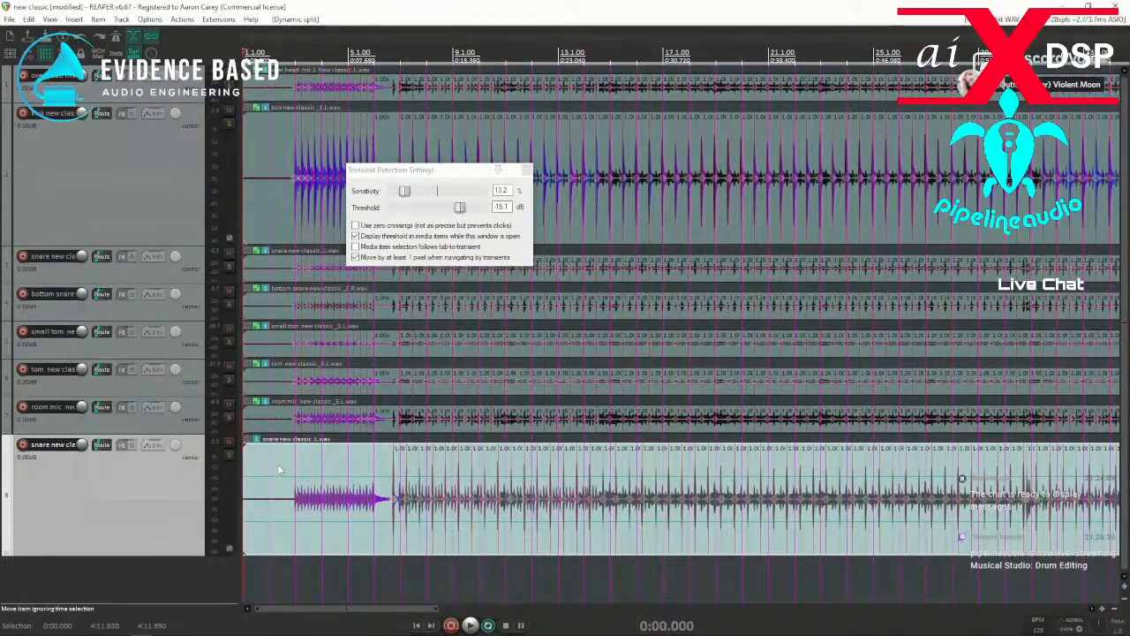
click(182, 18)
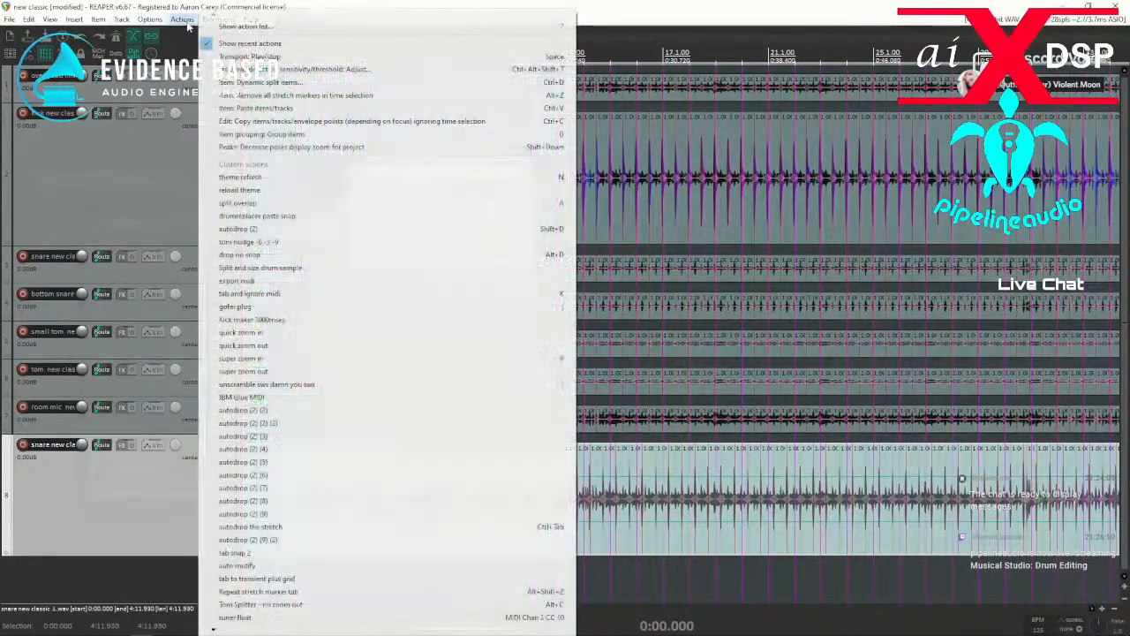
click(246, 27)
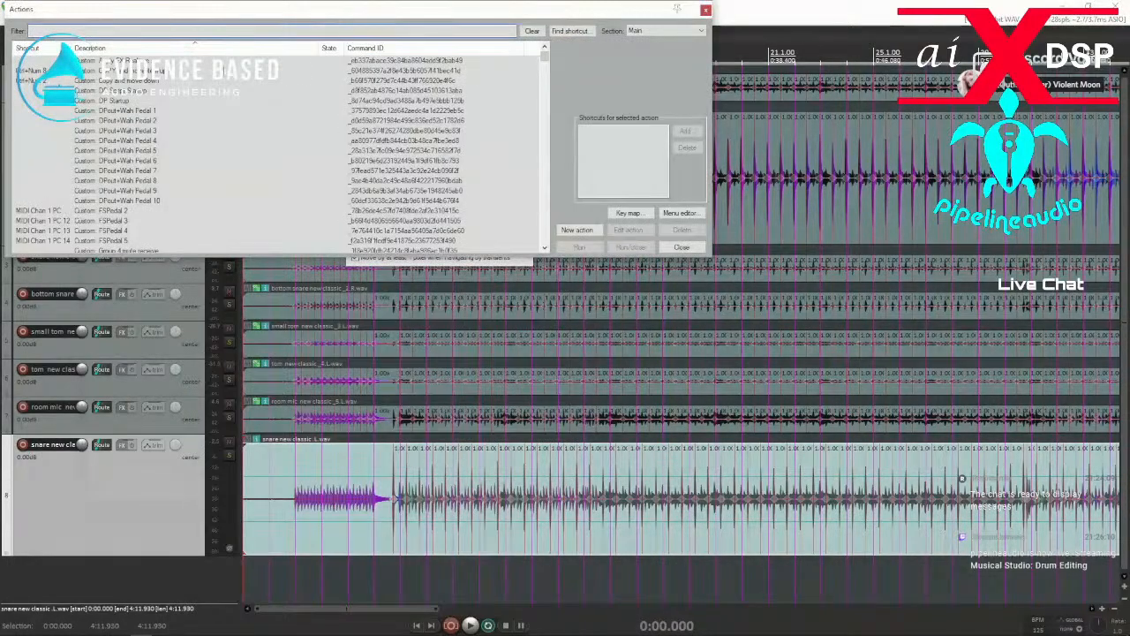
text(cop)
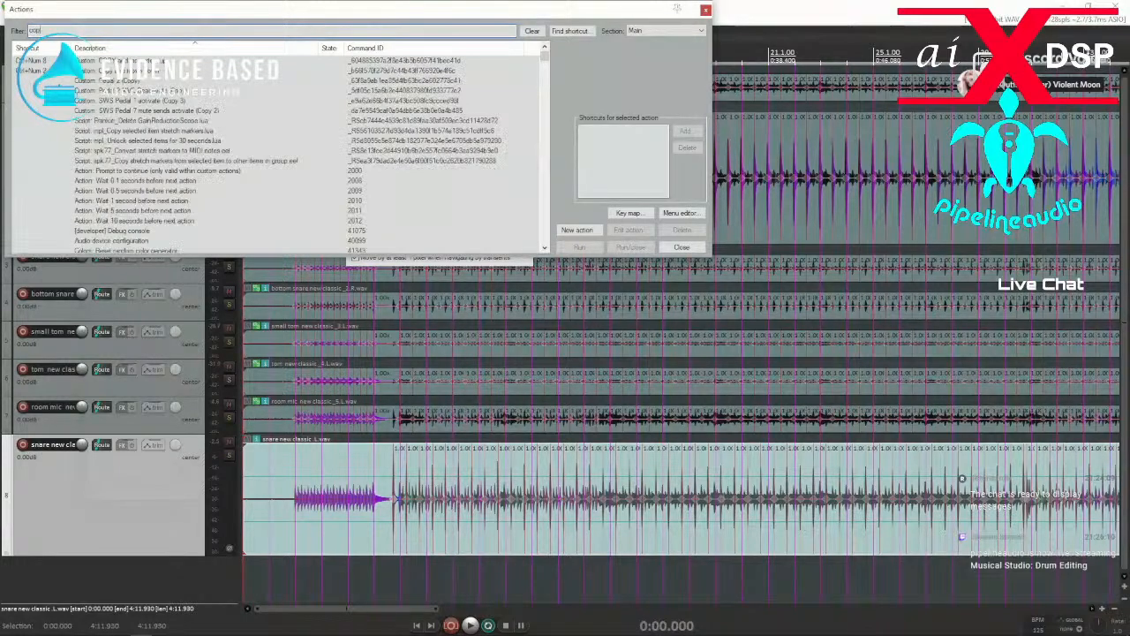
text(y st)
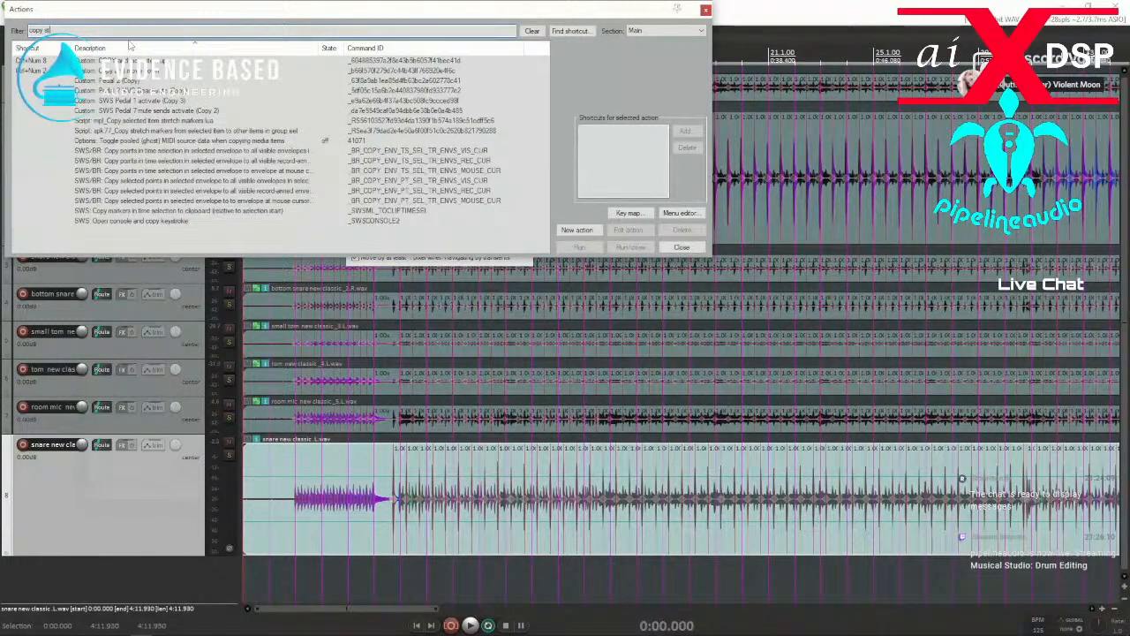
text(ret)
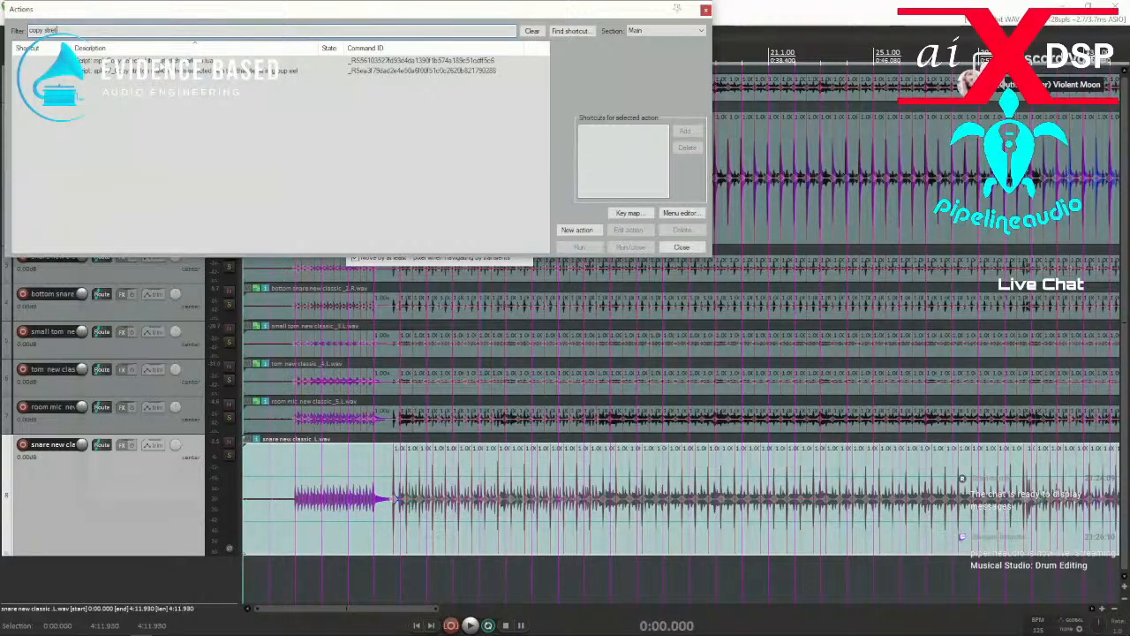
click(371, 61)
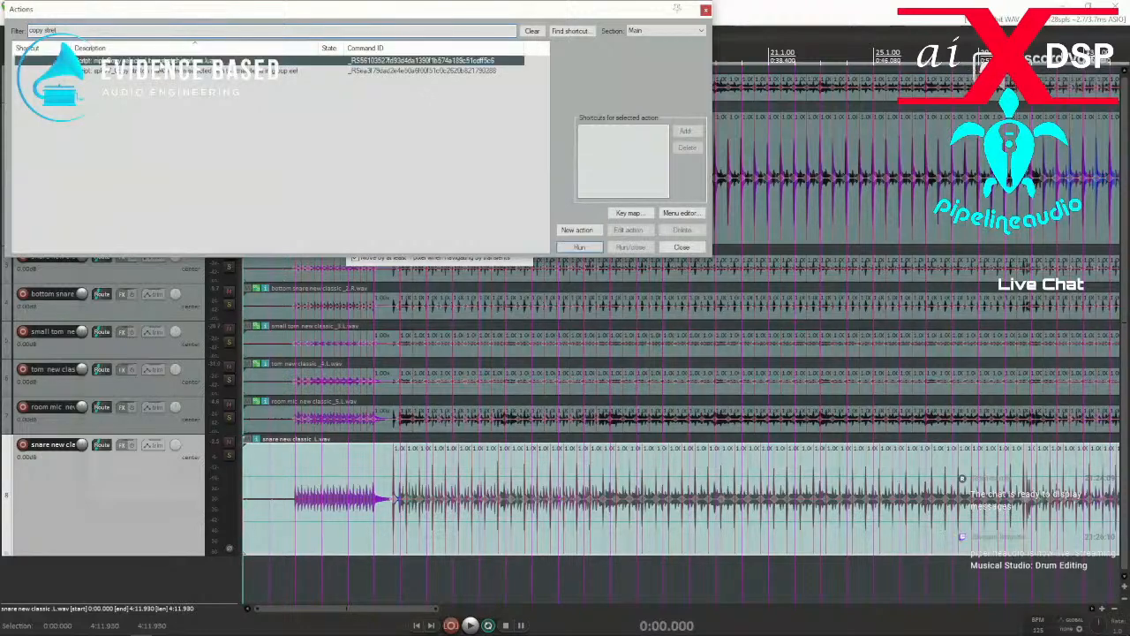
click(581, 250)
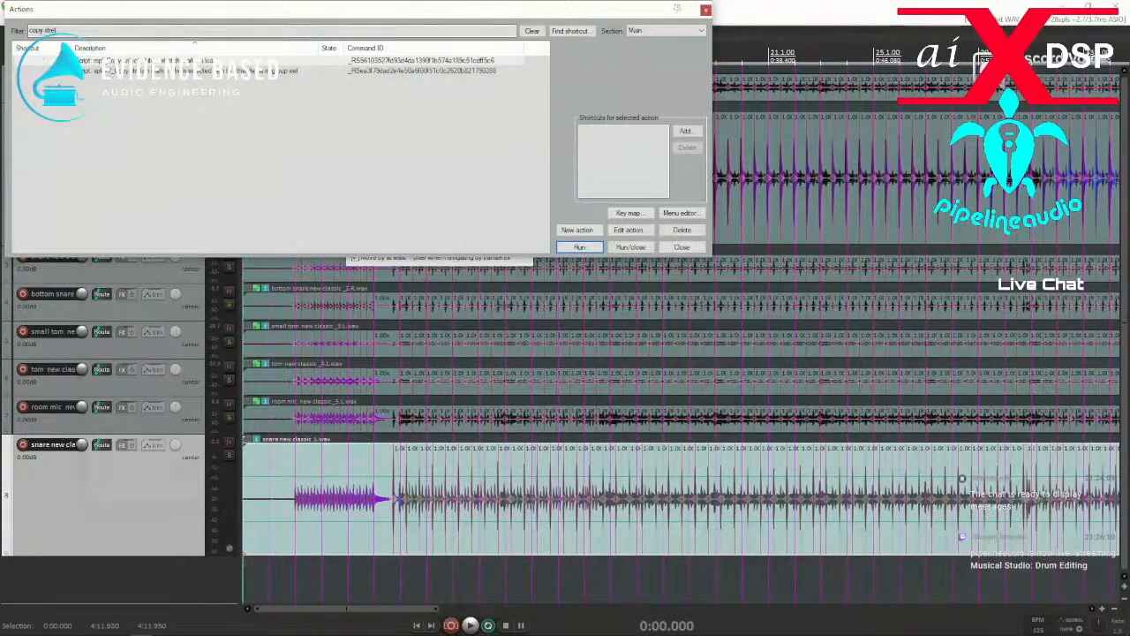
Filter the action list for "past stret" to find the stretch marker paste script, and close the transient detection settings.
double_click(44, 31)
text(past)
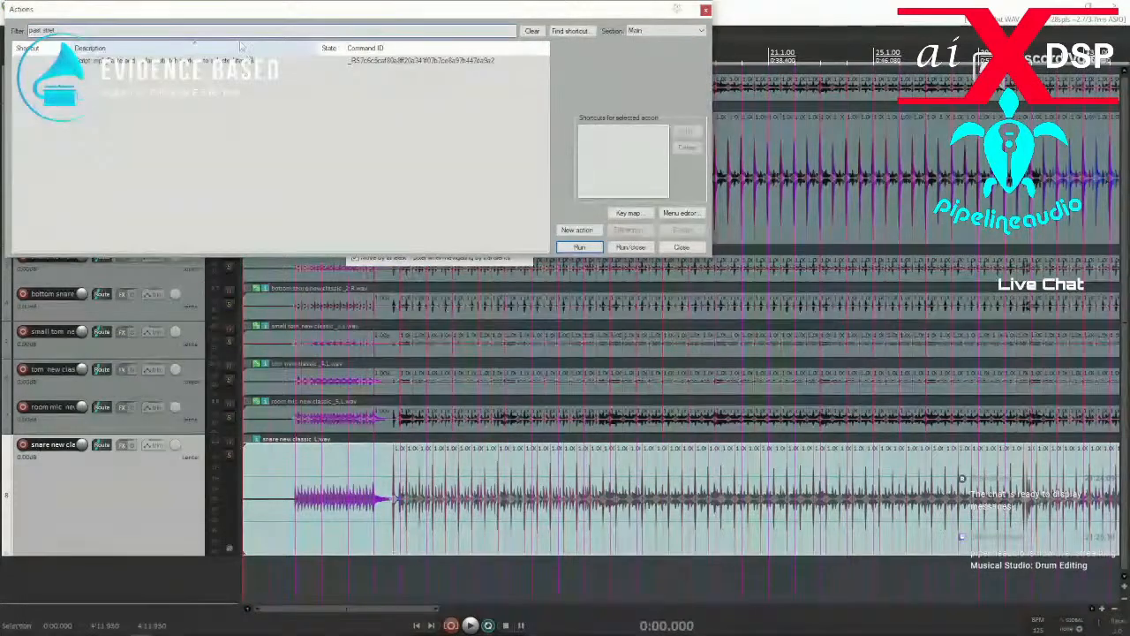
key(Return)
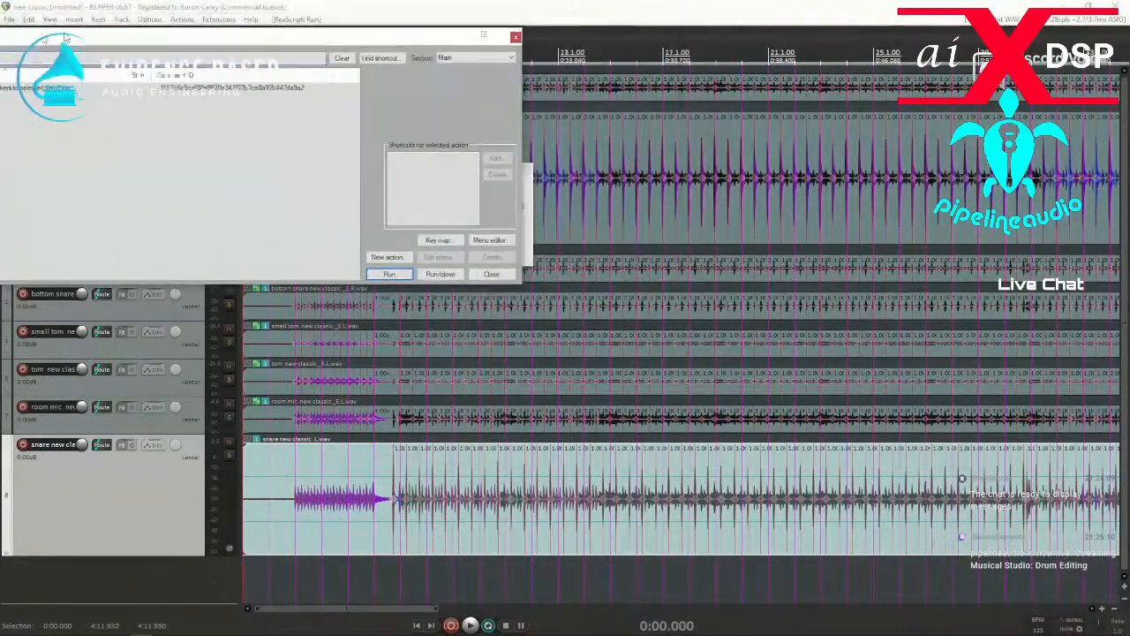
click(527, 170)
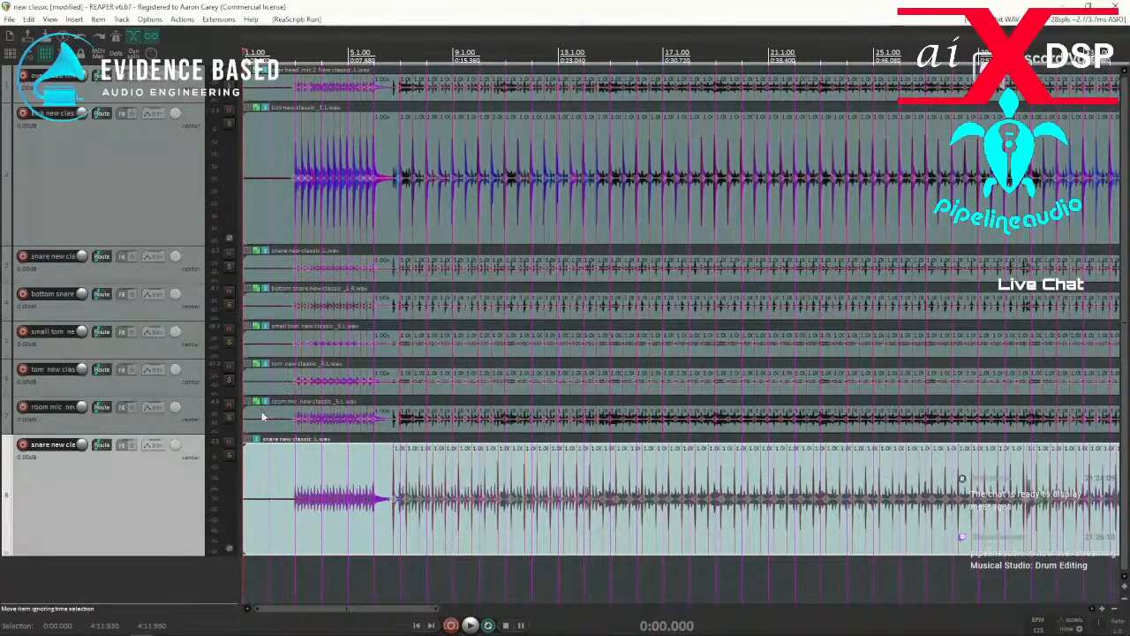
Select the seven grouped drum items and try to paste the copied snare stretch markers onto them.
drag(342, 375, 453, 82)
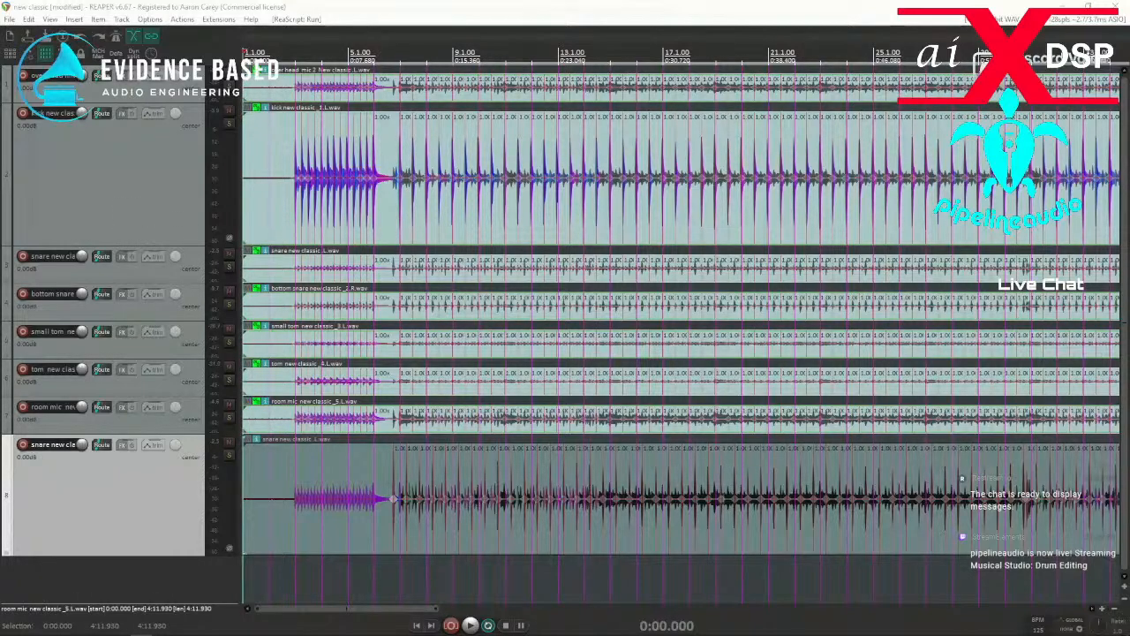
key(ctrl+shift+v)
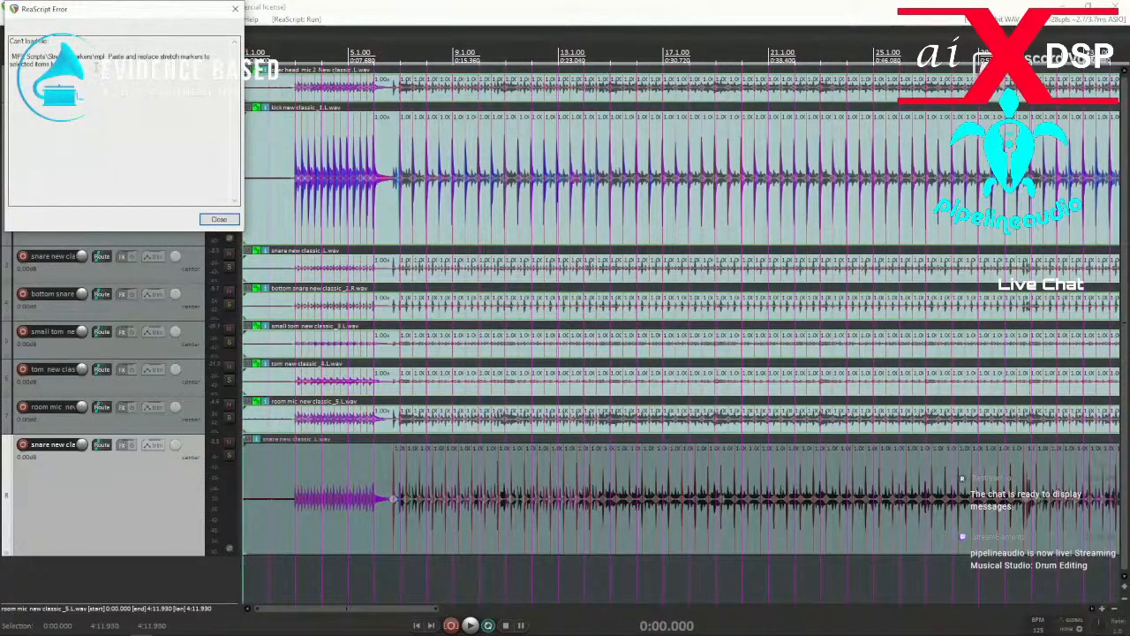
click(219, 219)
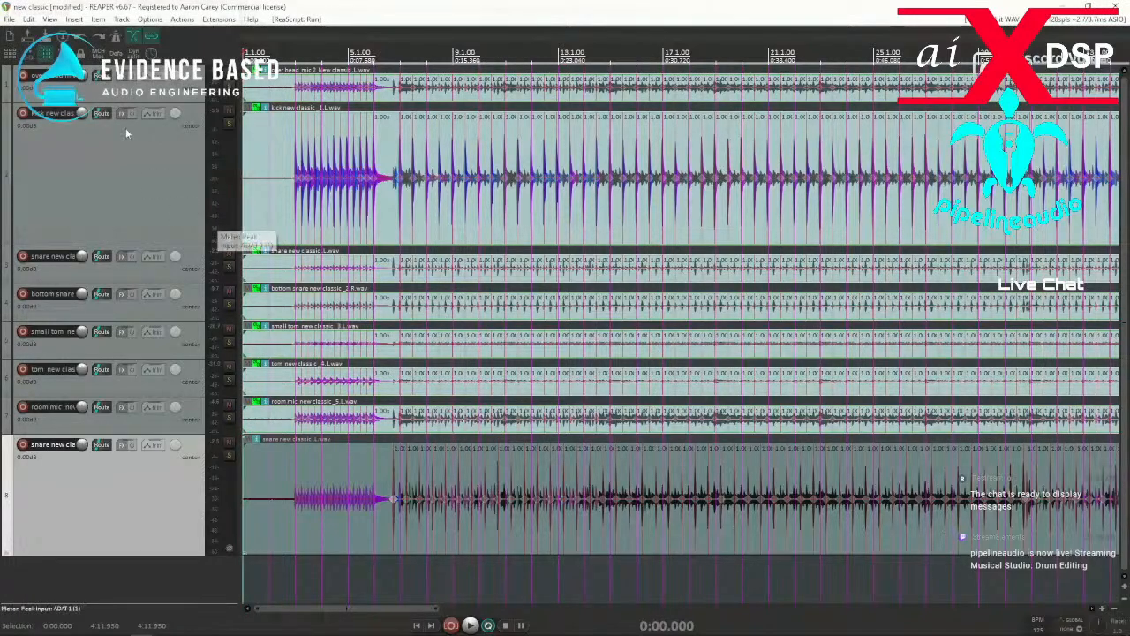
Synchronize the ReaPack packages and review the errors in the transaction report.
click(218, 19)
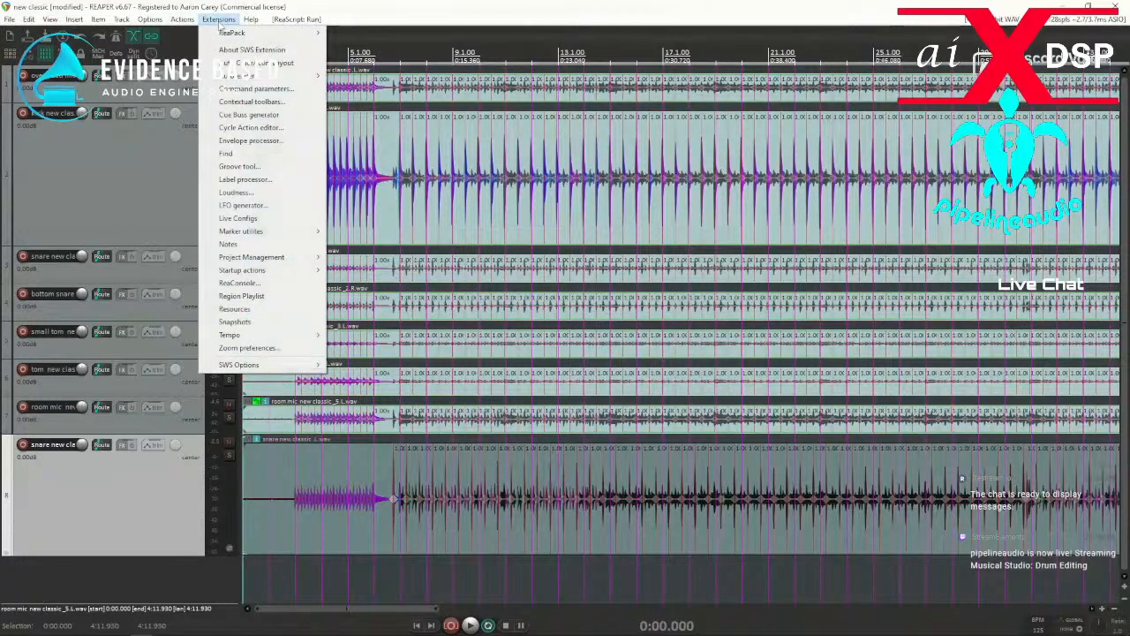
mouse_move(238, 35)
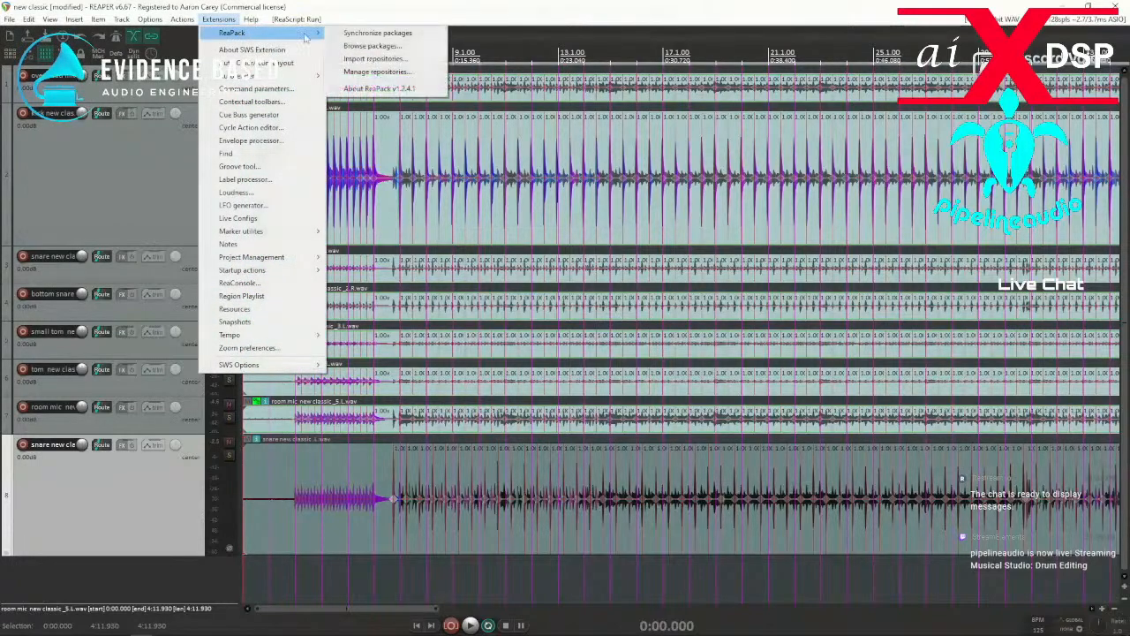
click(377, 35)
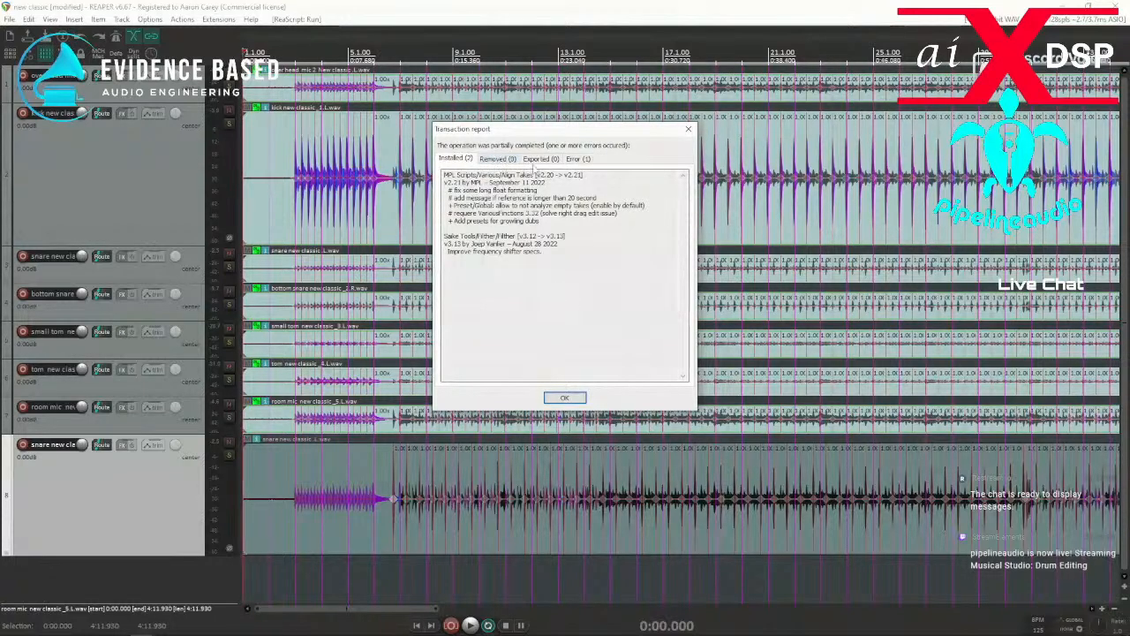
click(577, 159)
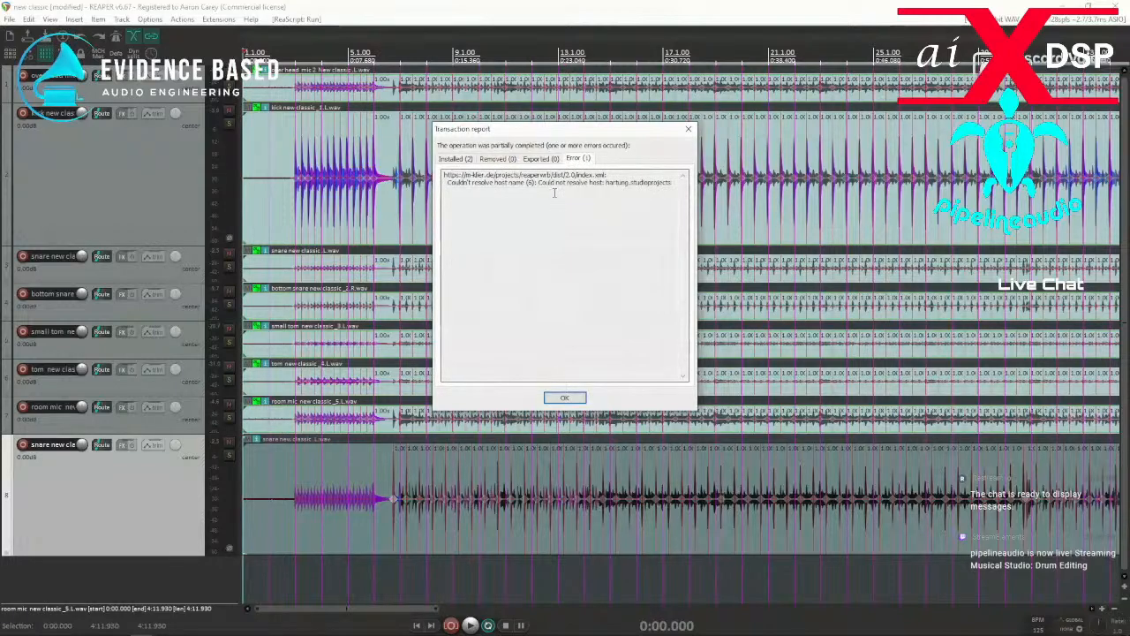
click(563, 398)
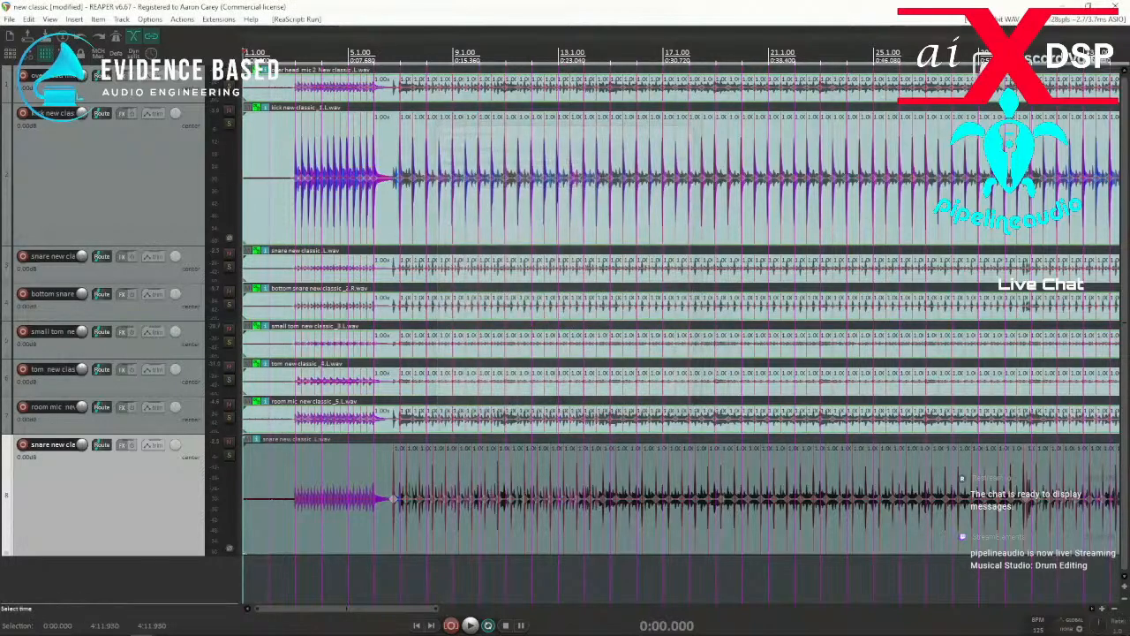
Try to open the ReaPack package browser and dismiss the transaction report.
click(218, 19)
mouse_move(256, 33)
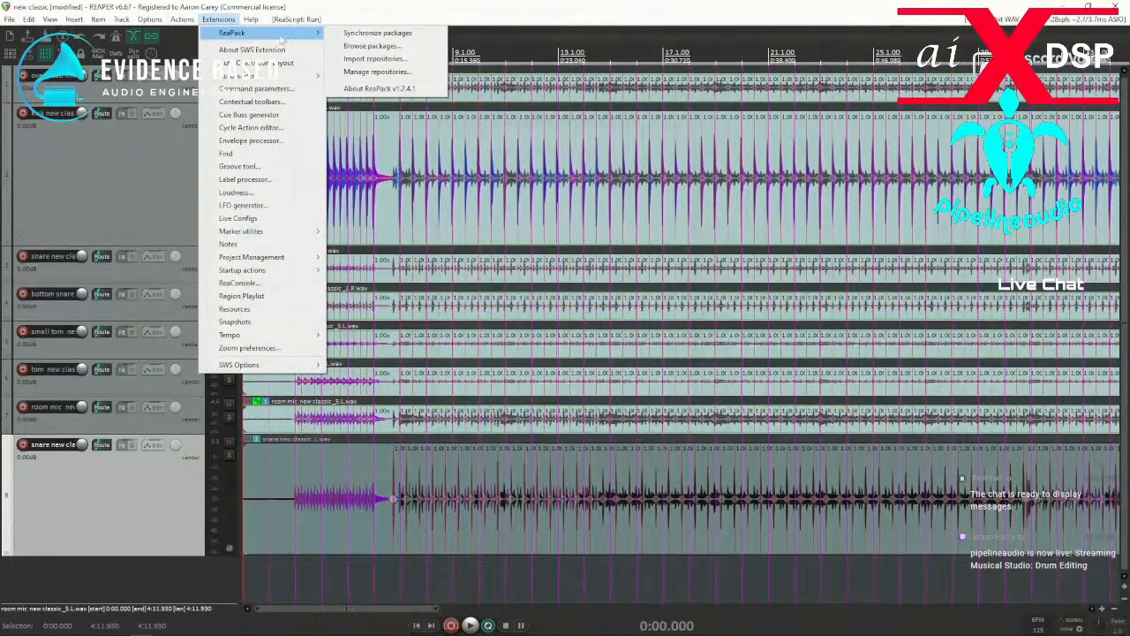
click(378, 43)
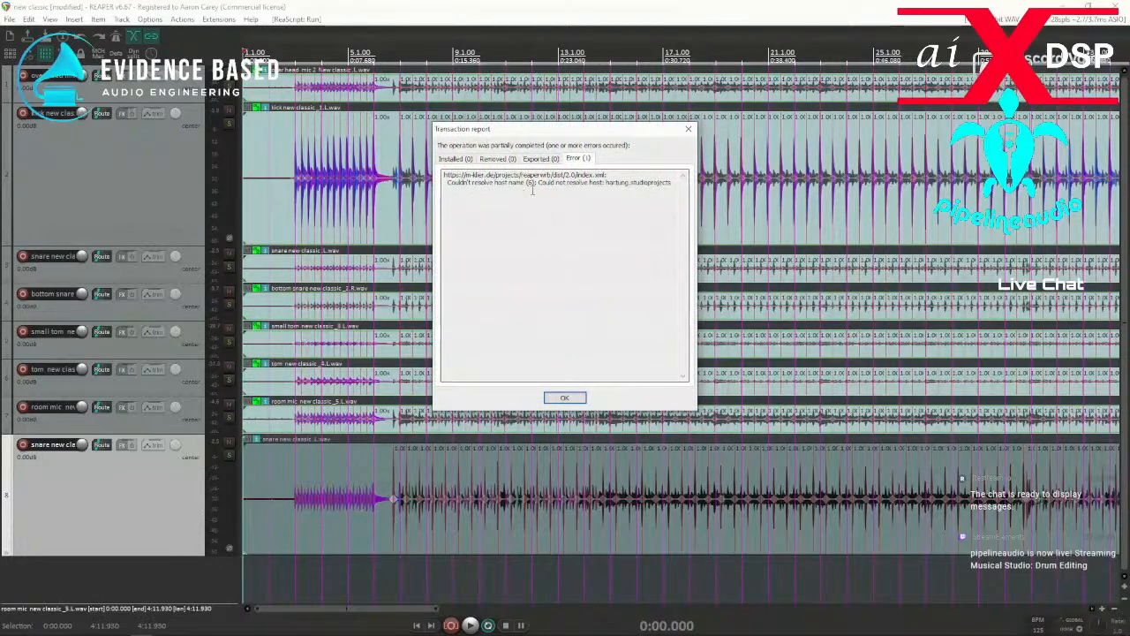
click(570, 398)
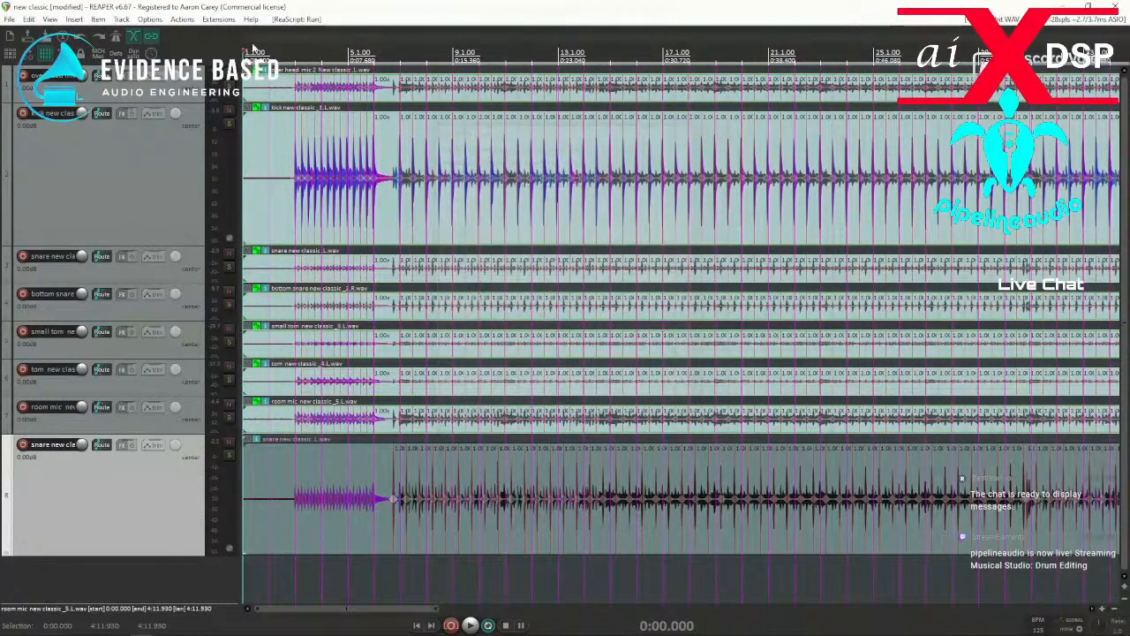
Try to open the ReaPack repository manager.
click(218, 19)
mouse_move(256, 33)
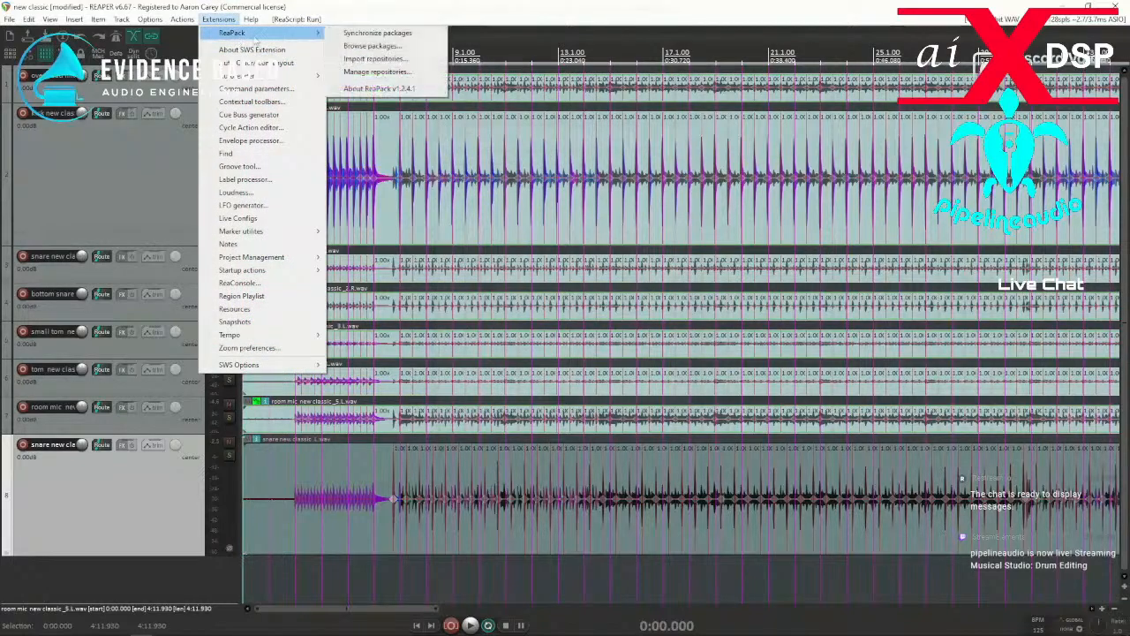
click(375, 72)
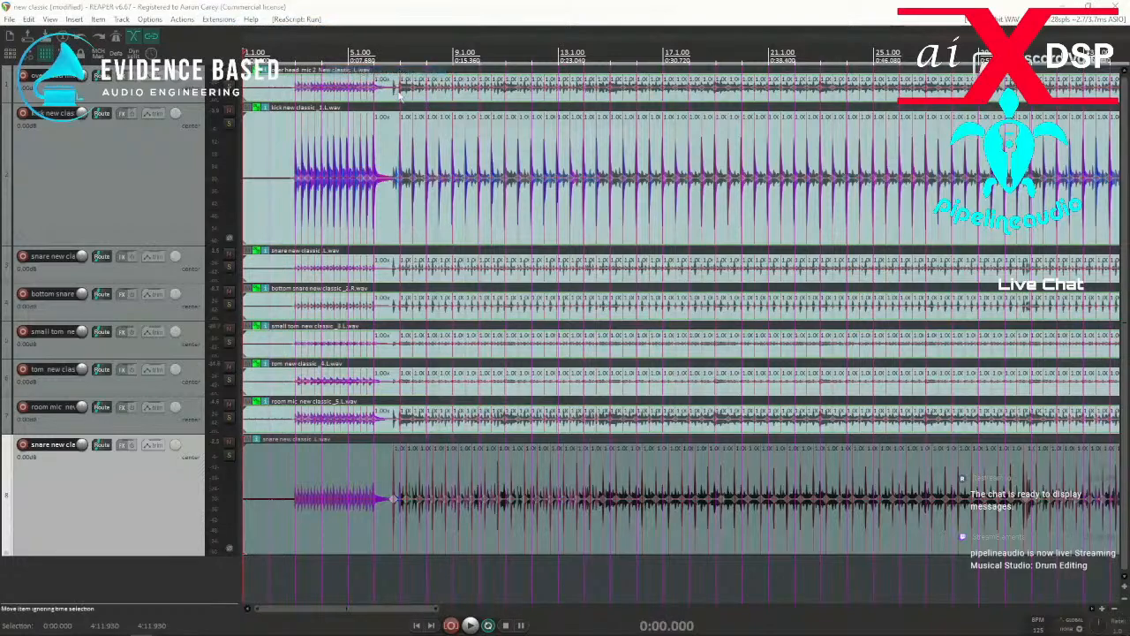
Start a ReaPack repository import, open the online repository list in the browser, and copy all listed repository URLs.
click(218, 20)
mouse_move(232, 32)
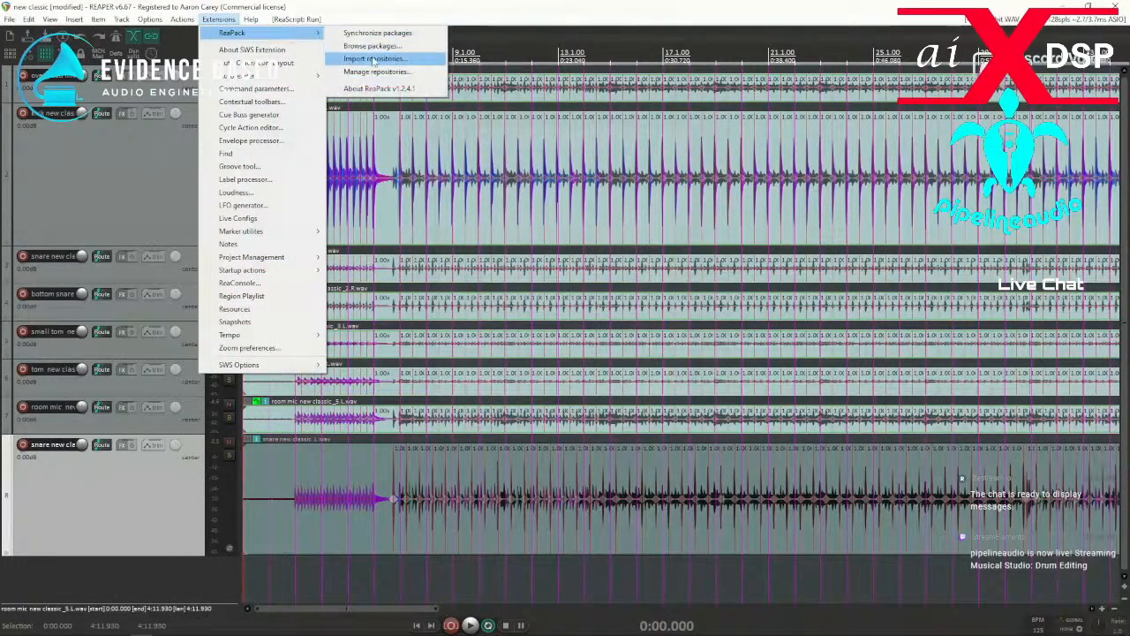
click(376, 59)
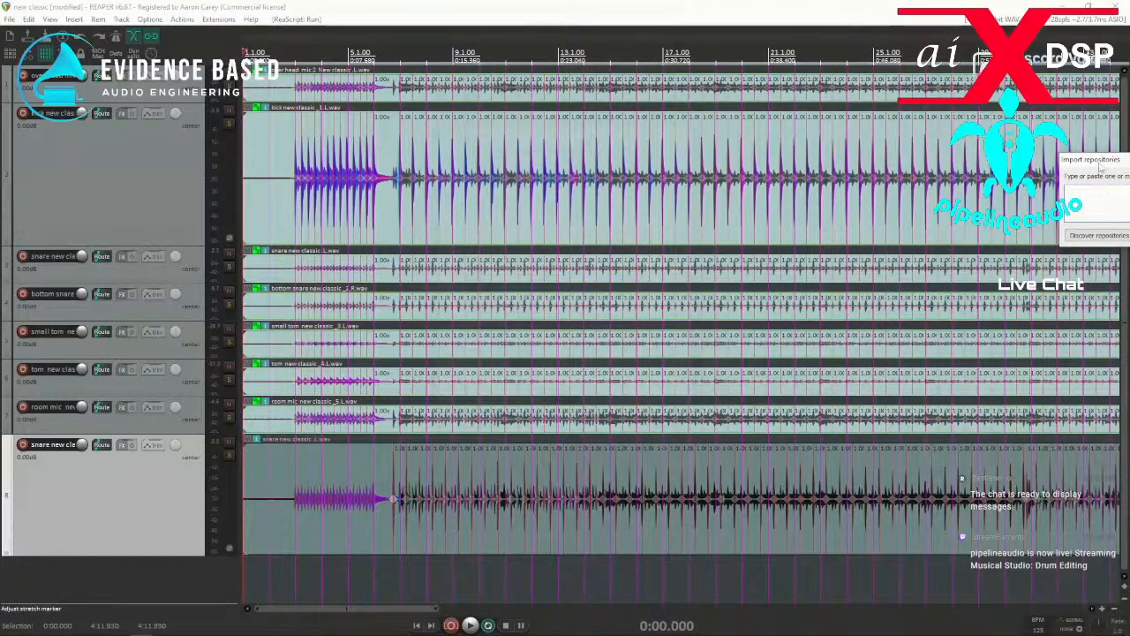
click(521, 209)
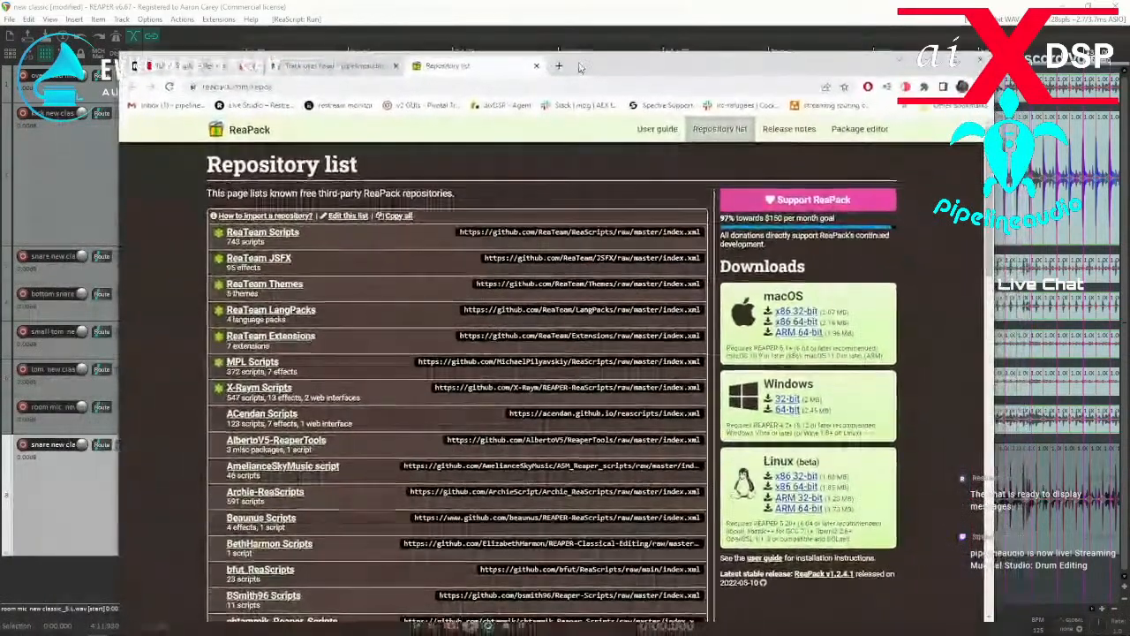
drag(580, 68, 579, 61)
scroll(392, 356, down, 3)
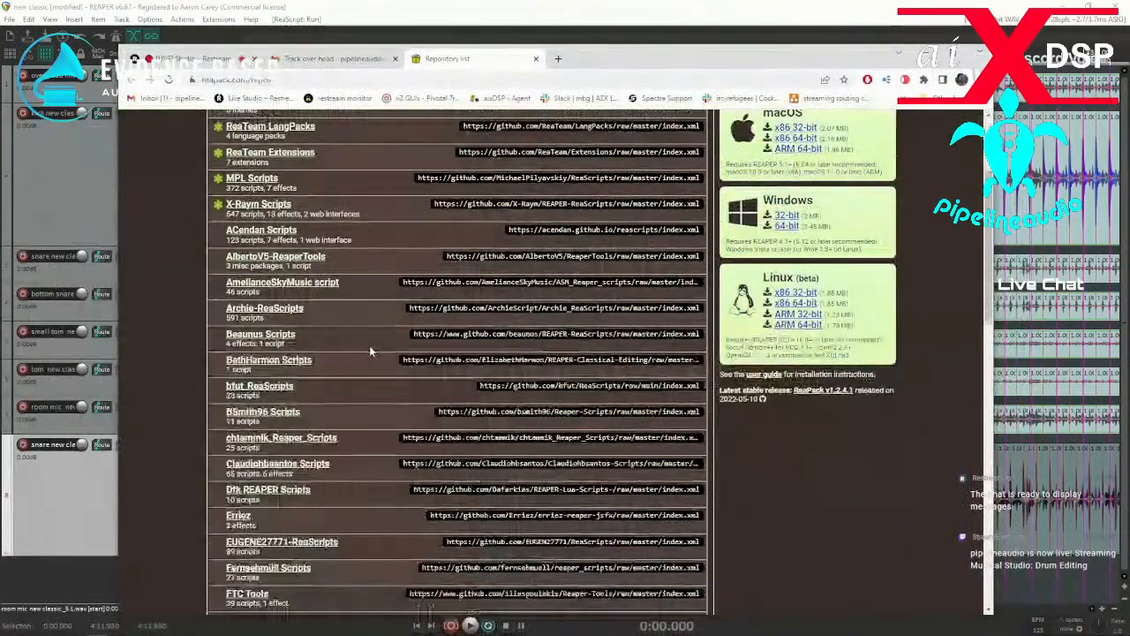
scroll(370, 352, up, 3)
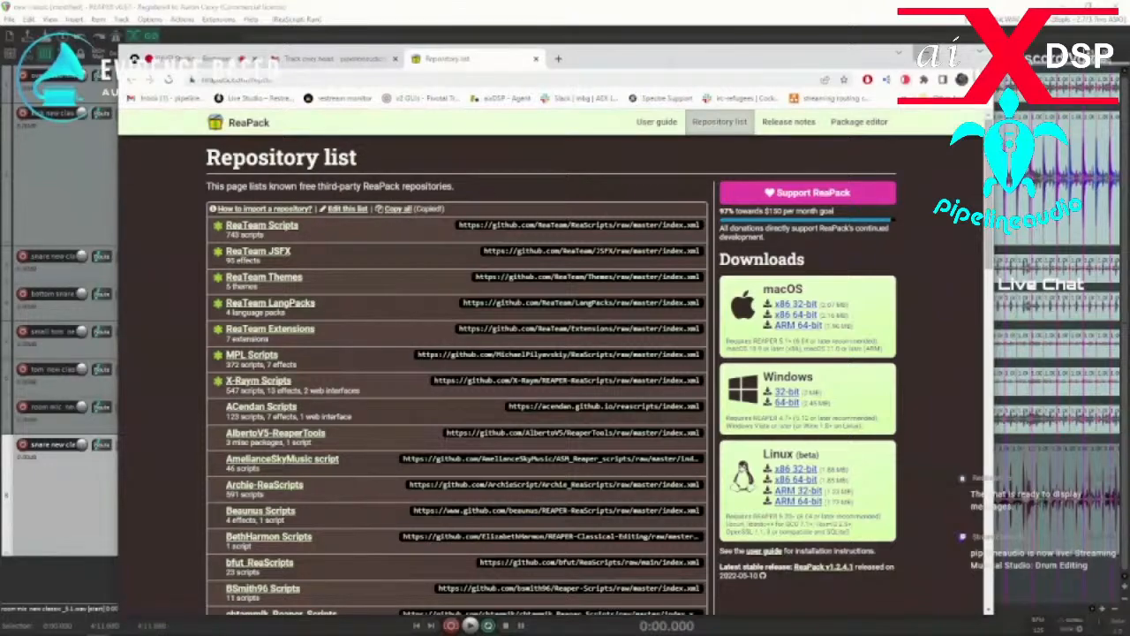
Return to REAPER, paste the copied repository index URLs into the repository import and confirm it.
key(alt+Tab)
right_click(505, 176)
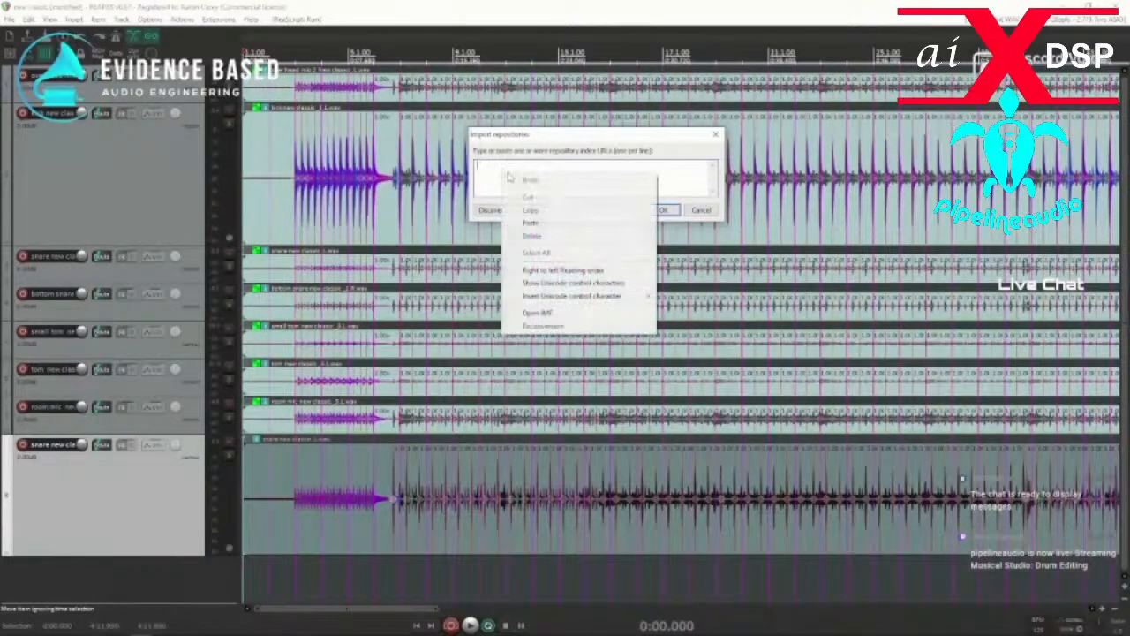
click(530, 222)
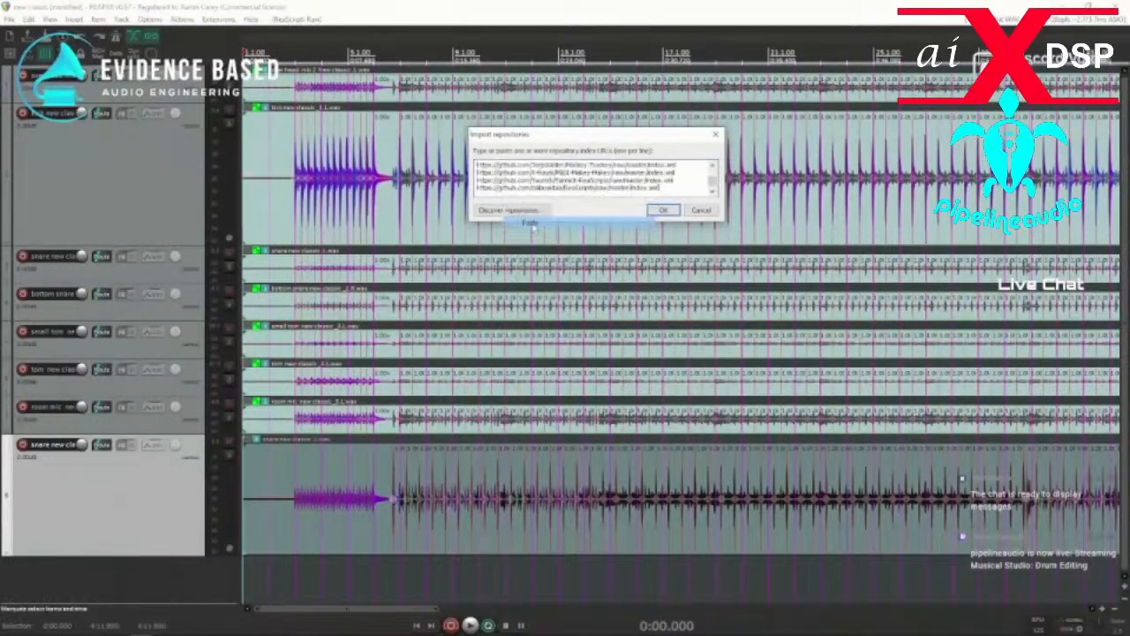
click(663, 210)
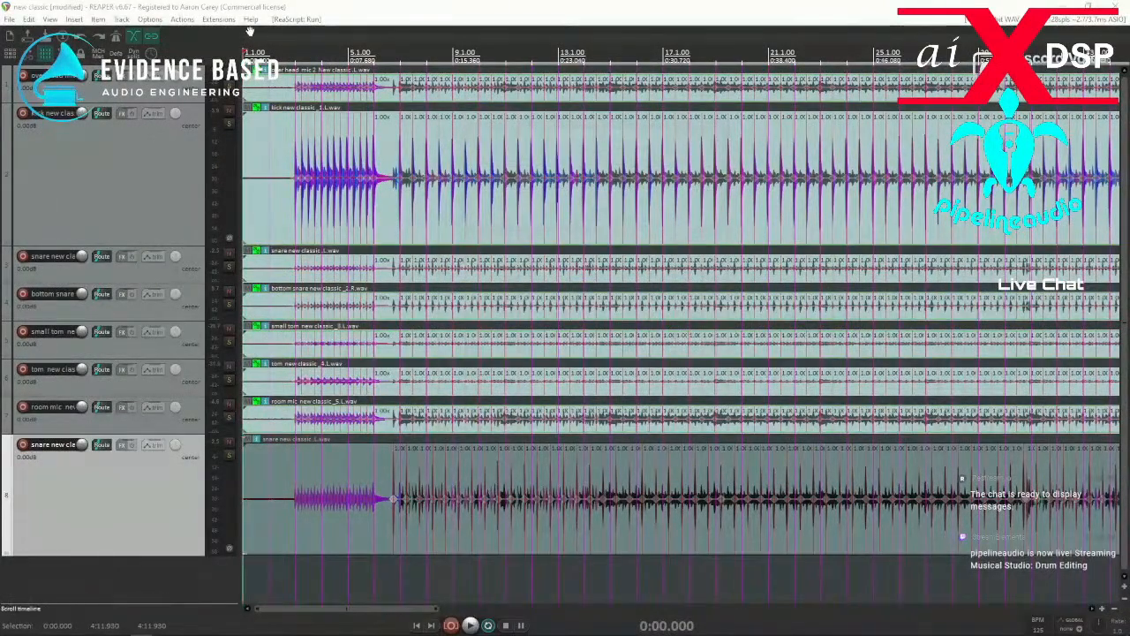
Try to open the ReaPack package browser and the repository manager following the repository import.
click(218, 19)
mouse_move(300, 33)
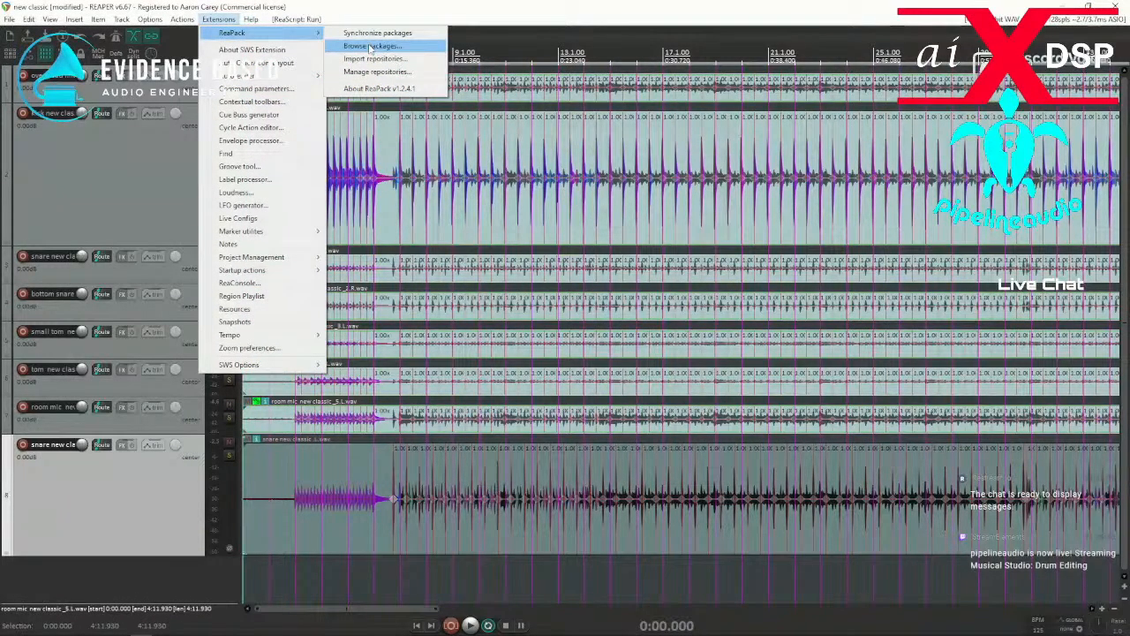
click(370, 46)
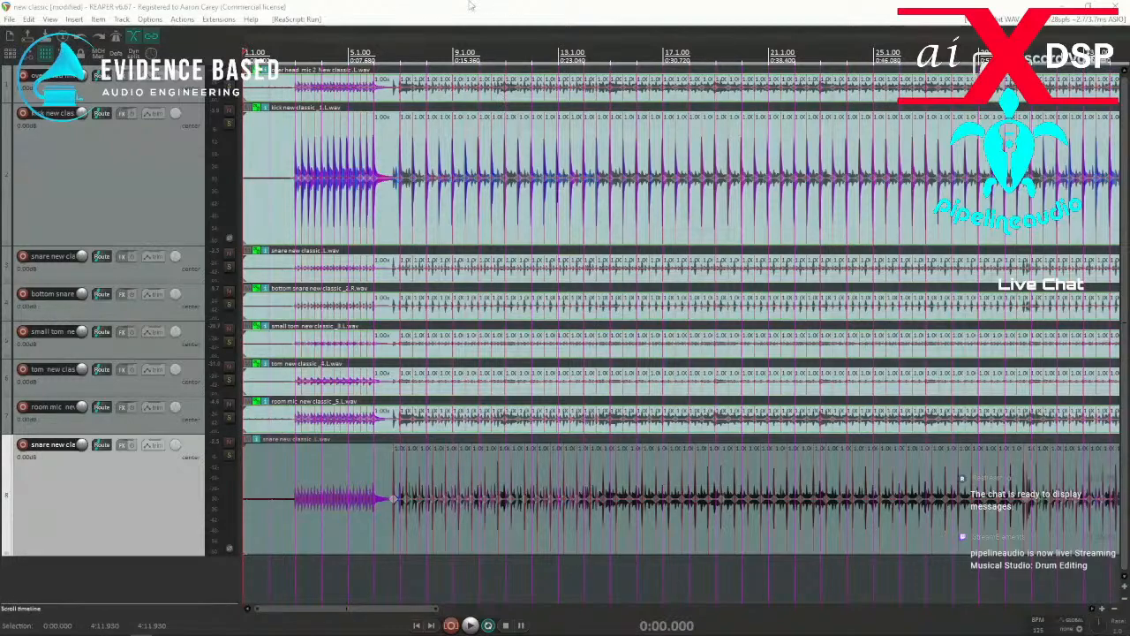
click(218, 19)
mouse_move(234, 35)
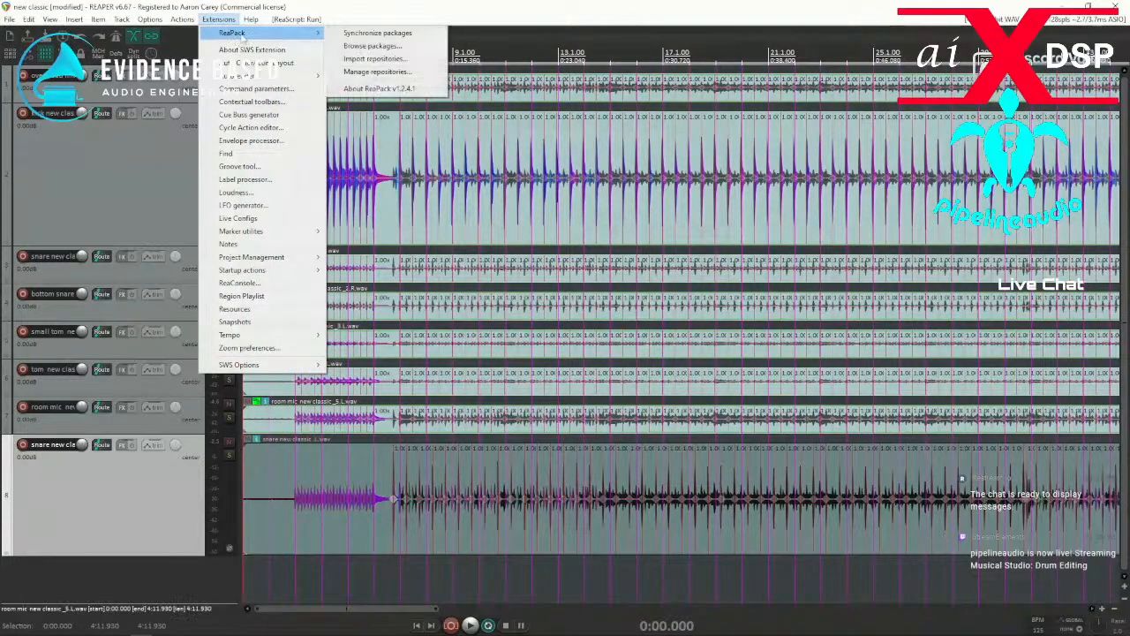
click(373, 74)
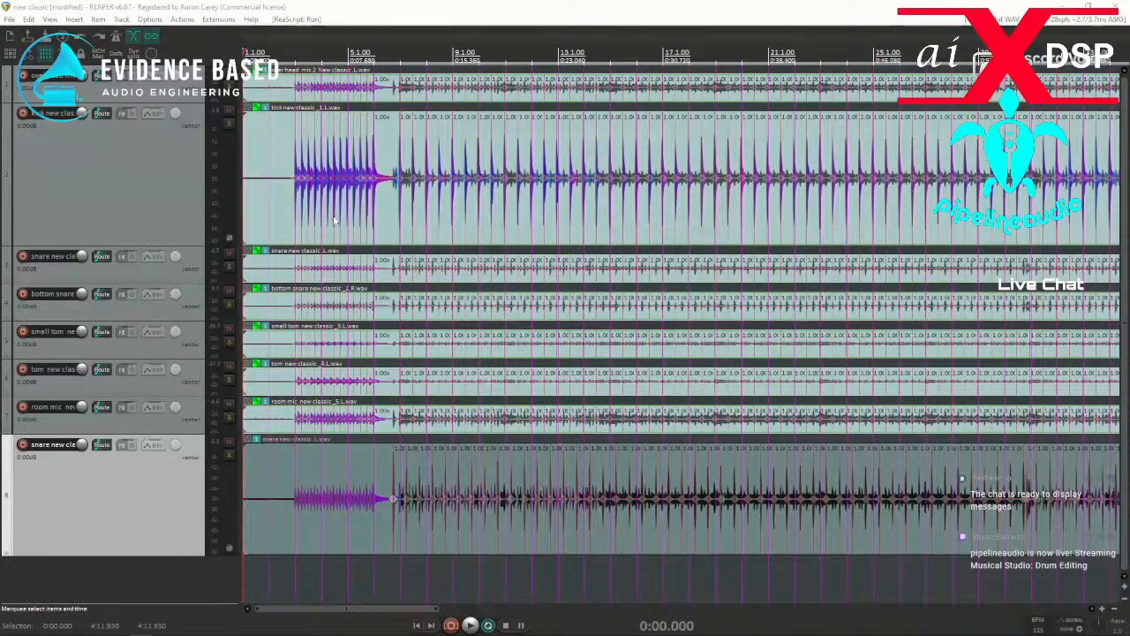
Synchronize the ReaPack packages again and dismiss the transaction report.
click(218, 18)
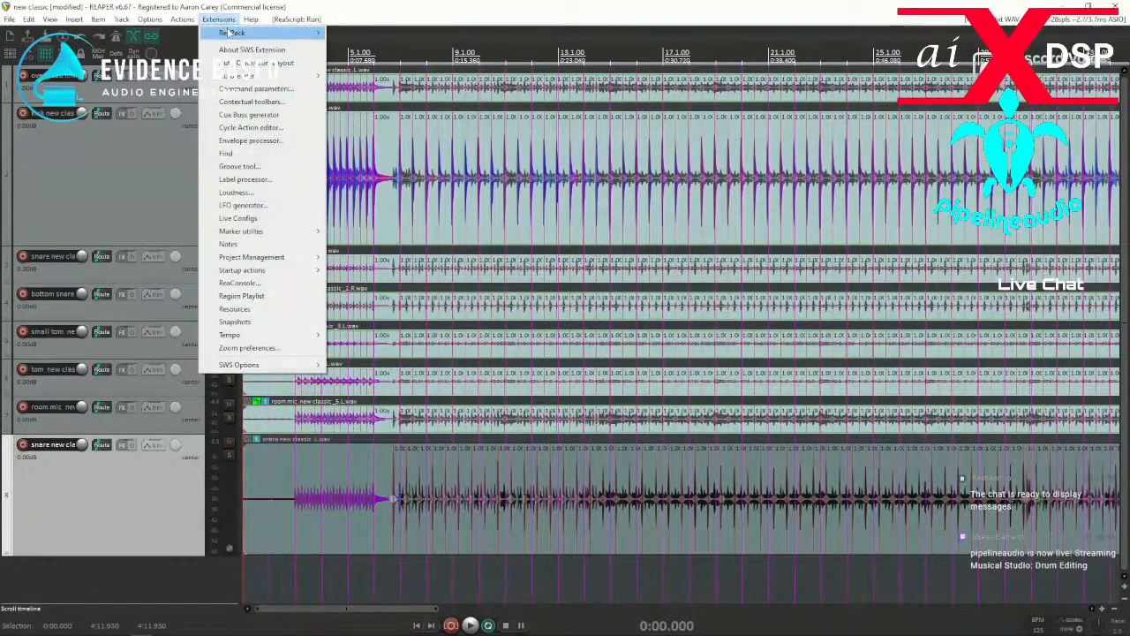
mouse_move(232, 33)
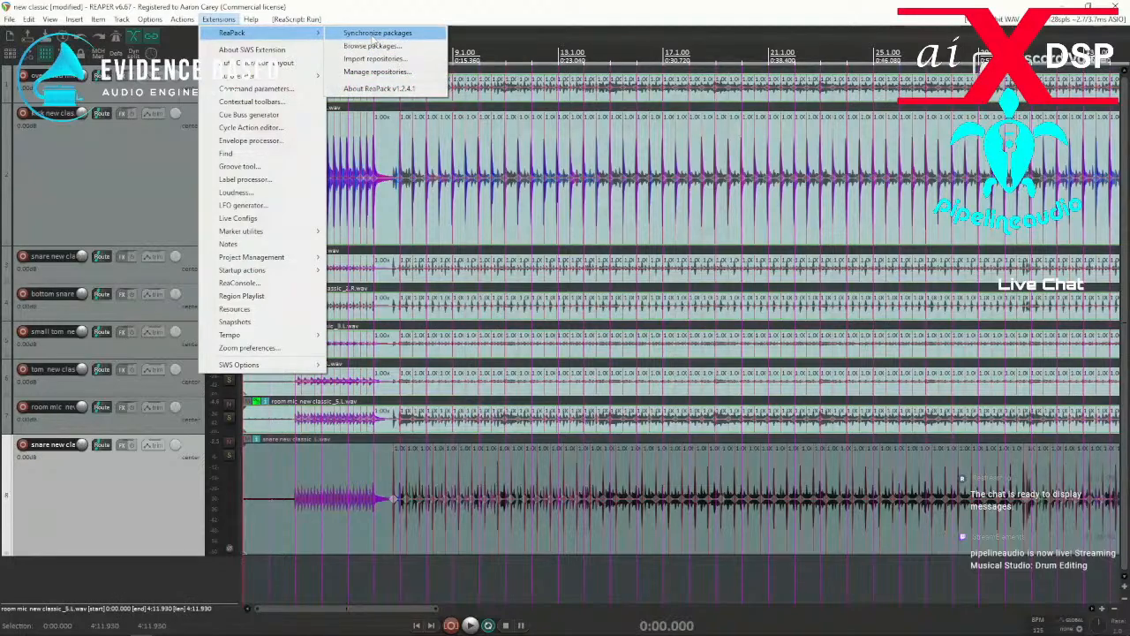
click(373, 34)
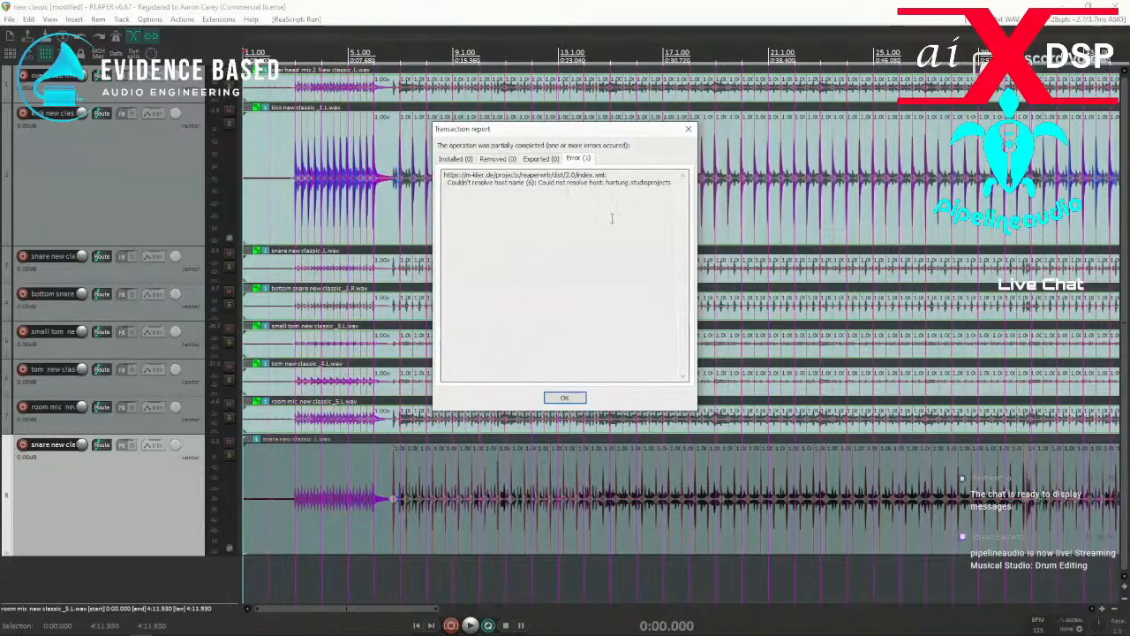
click(565, 398)
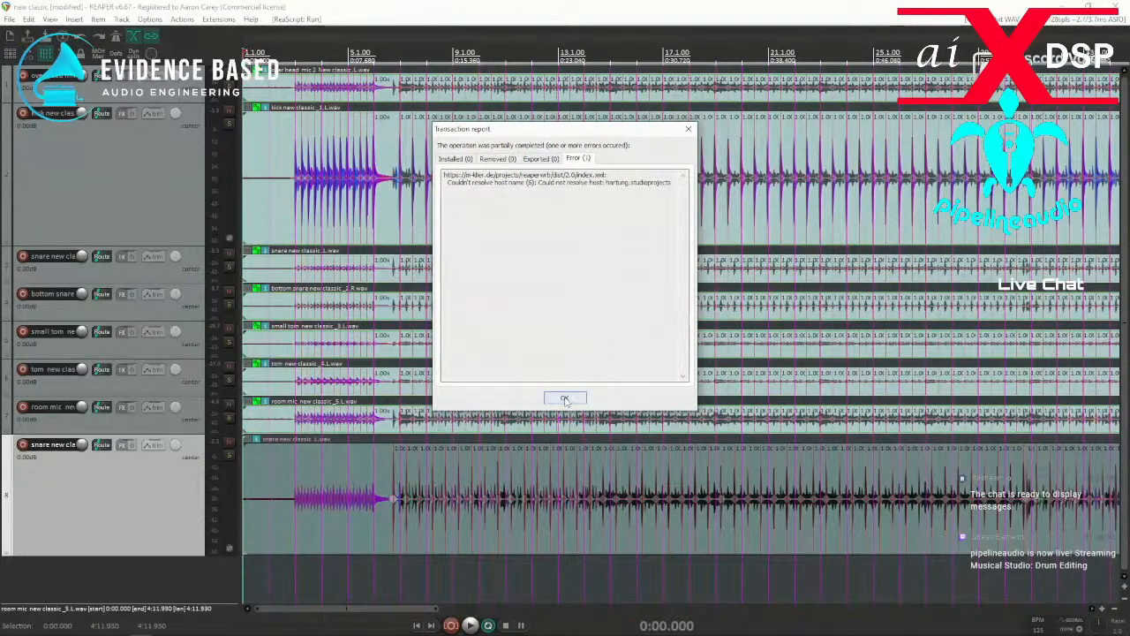
click(570, 398)
Retry opening the ReaPack package browser and the repository manager.
click(218, 19)
mouse_move(291, 33)
click(369, 45)
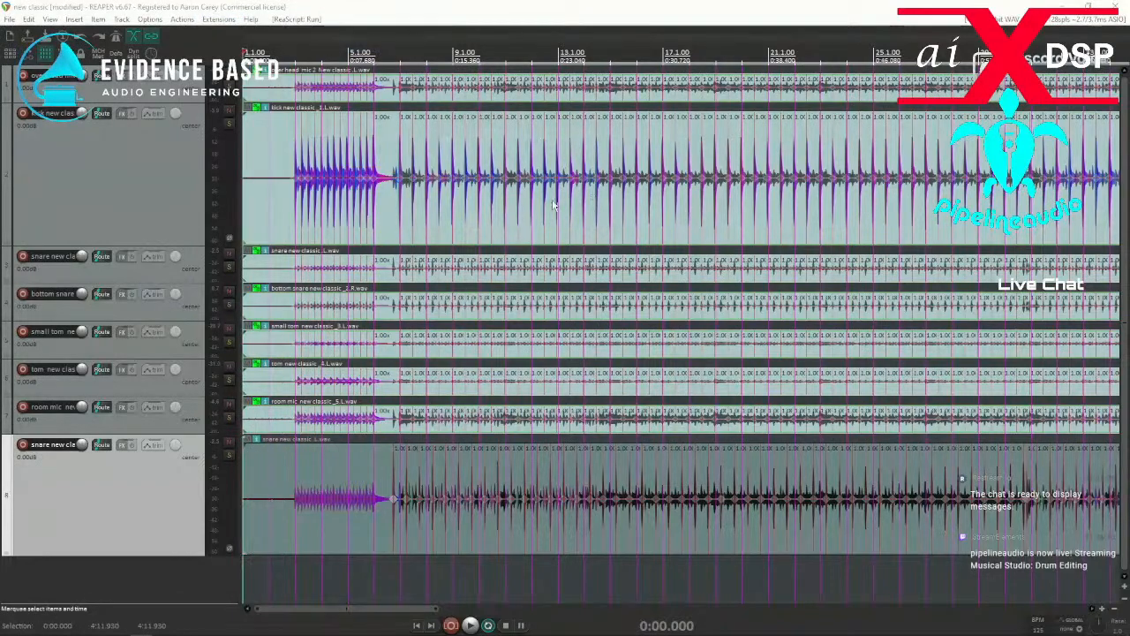
click(218, 19)
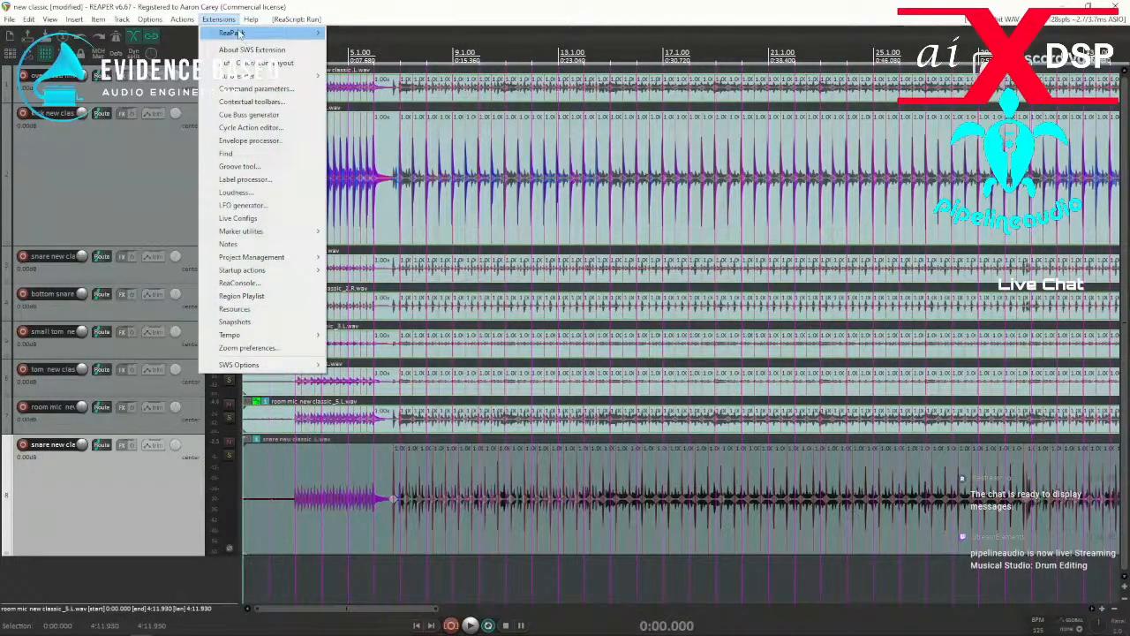
mouse_move(239, 33)
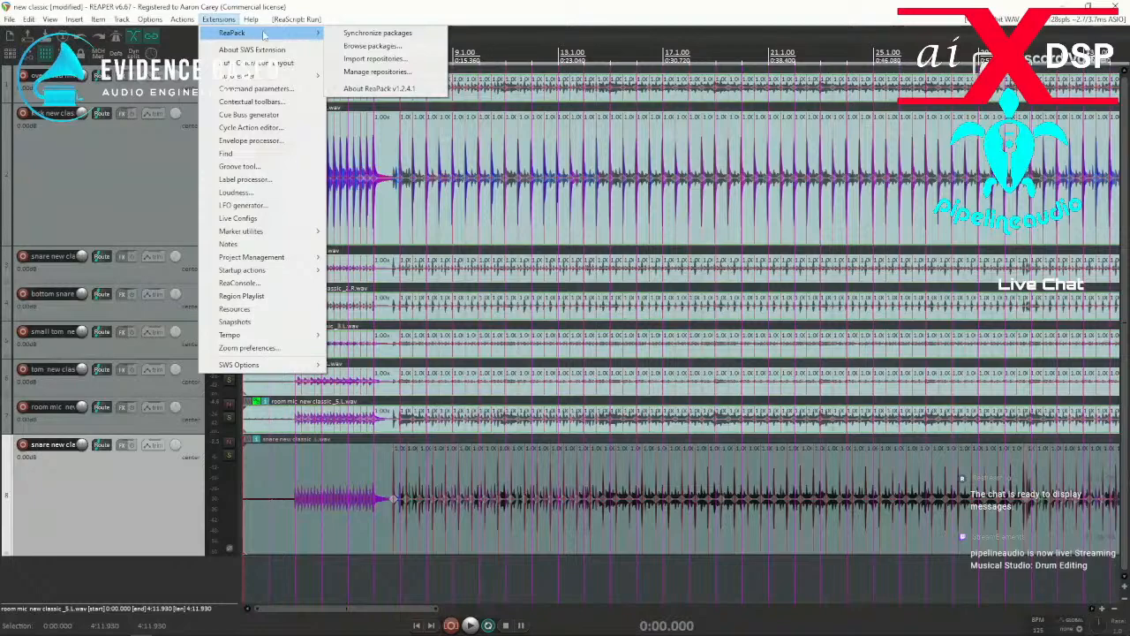
click(368, 73)
Try to open the About ReaPack information for version 1.2.4.1.
click(218, 18)
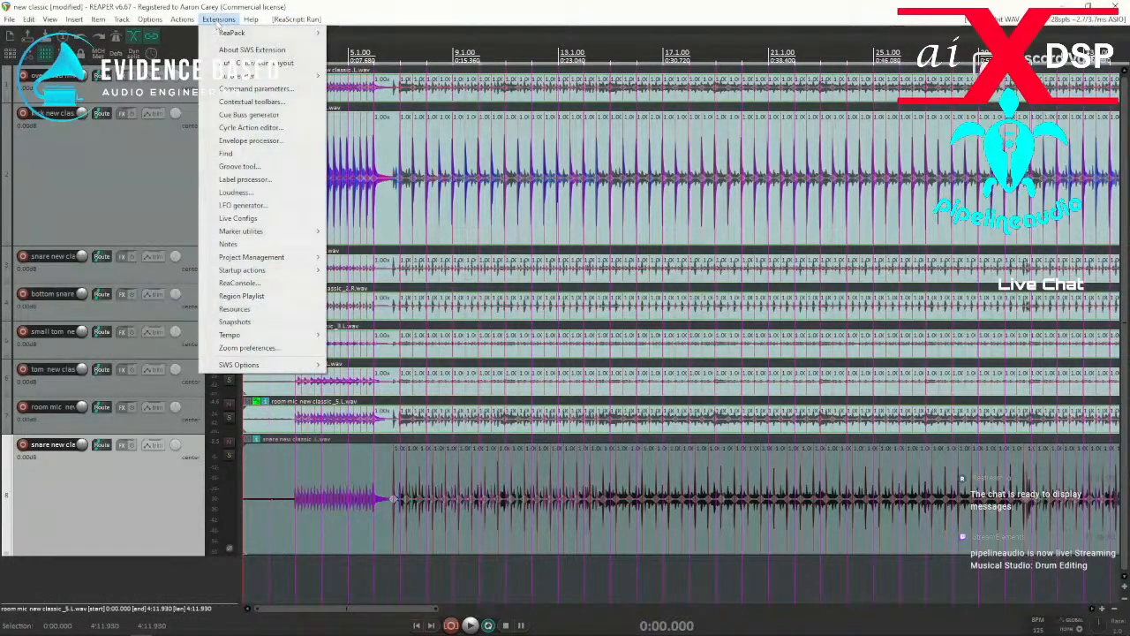
mouse_move(236, 40)
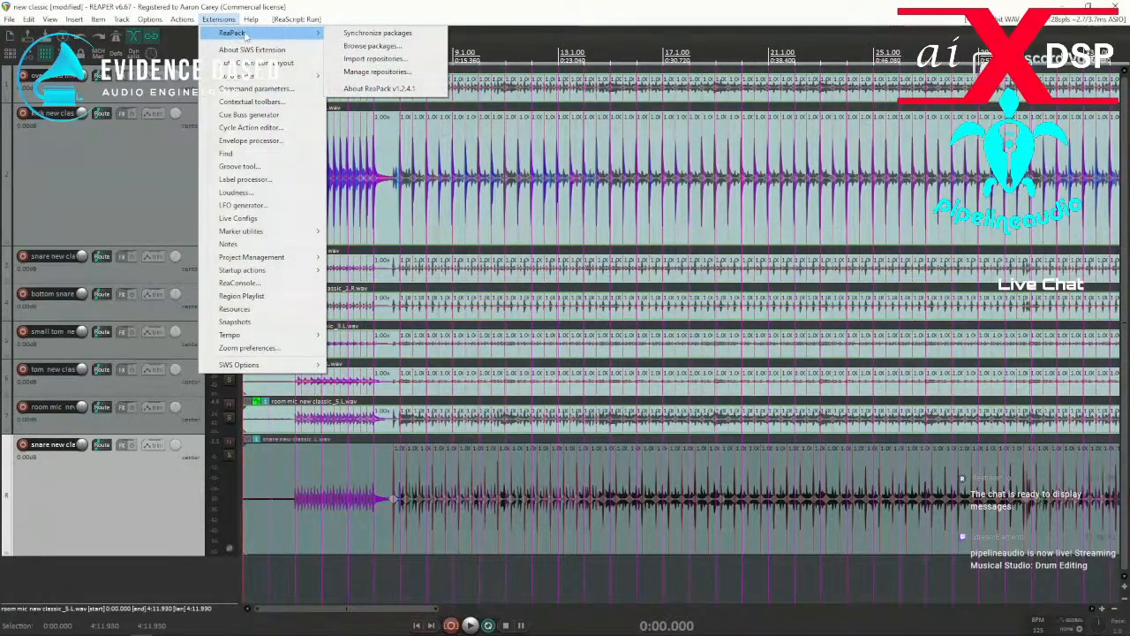
click(488, 11)
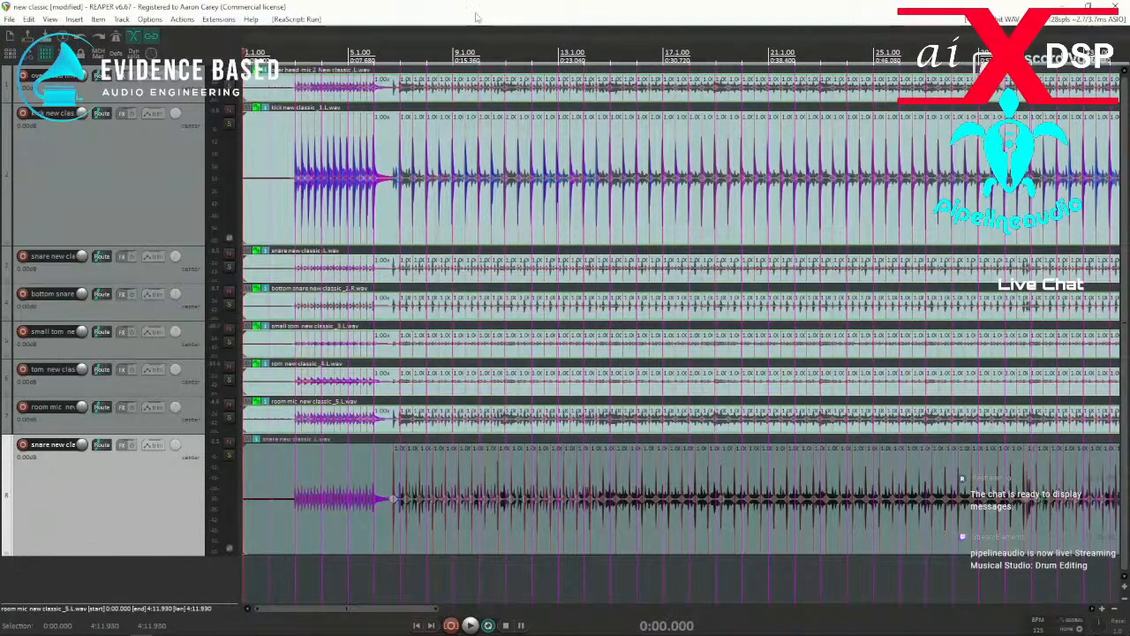
click(226, 20)
mouse_move(237, 33)
click(363, 89)
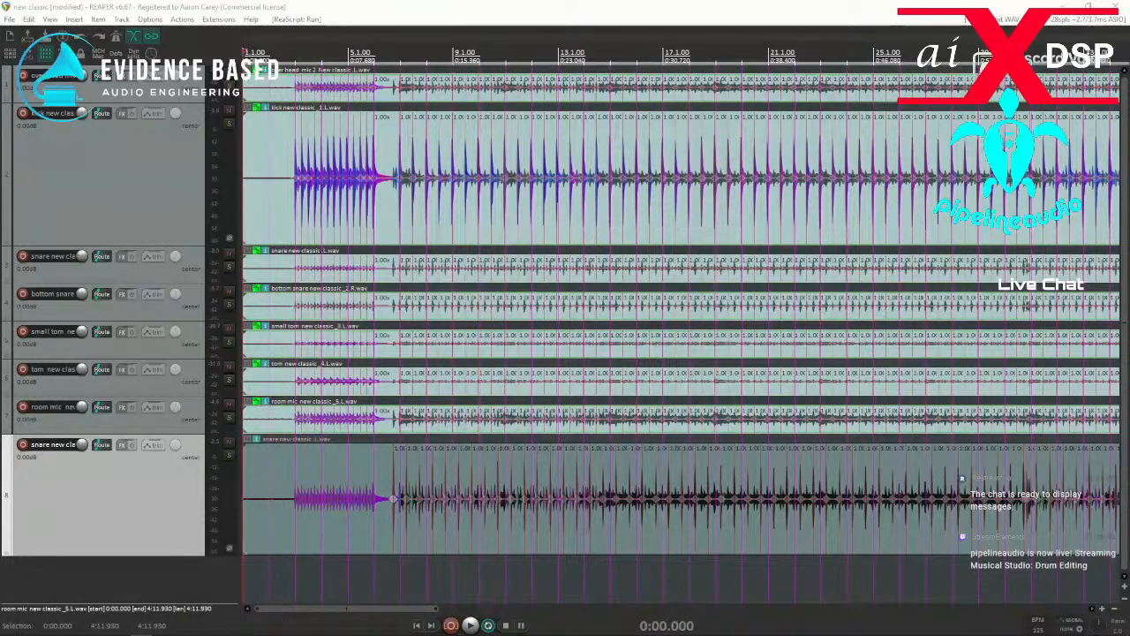
Filter the action list for "stretch", examine the available stretch marker actions and scripts, and close the list.
drag(1, 81, 356, 132)
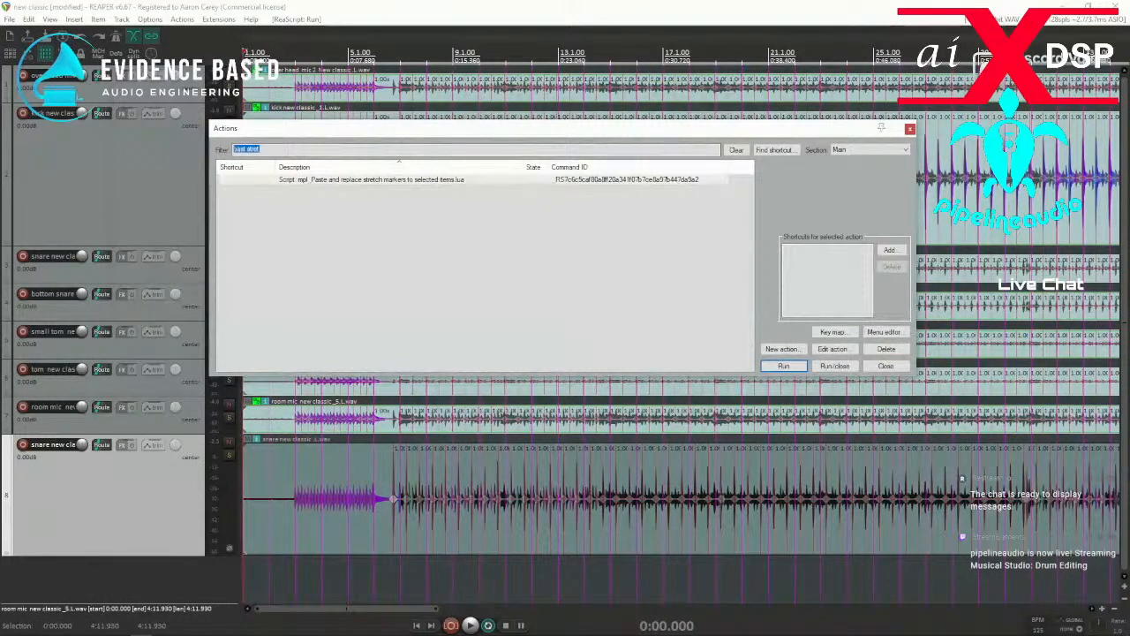
text(stretc)
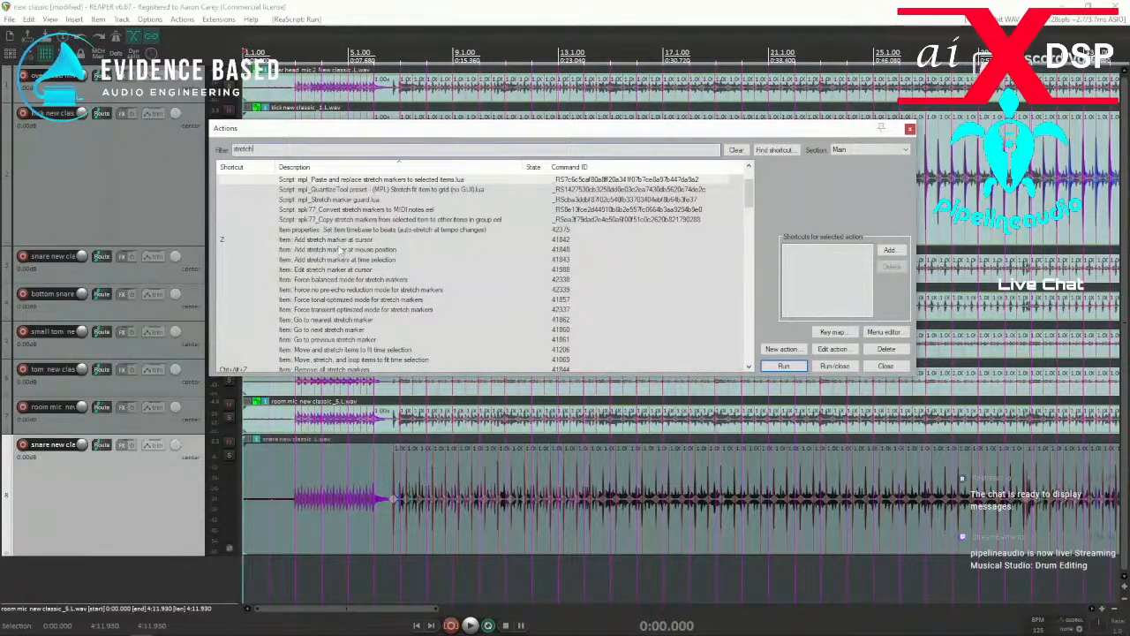
text(h)
scroll(338, 251, down, 2)
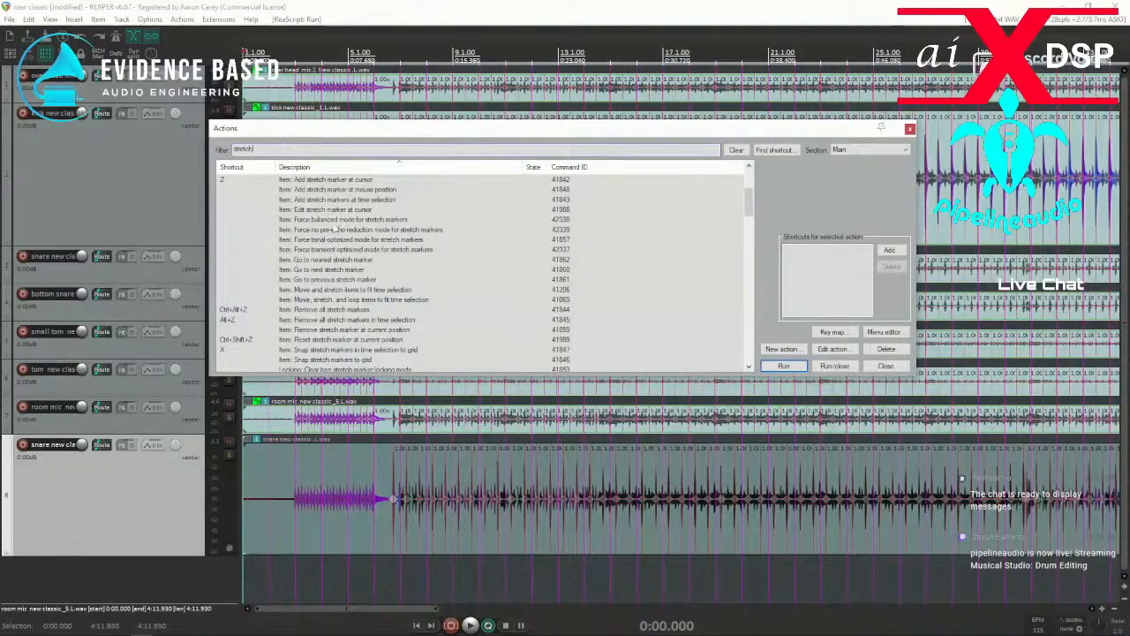
scroll(327, 239, down, 2)
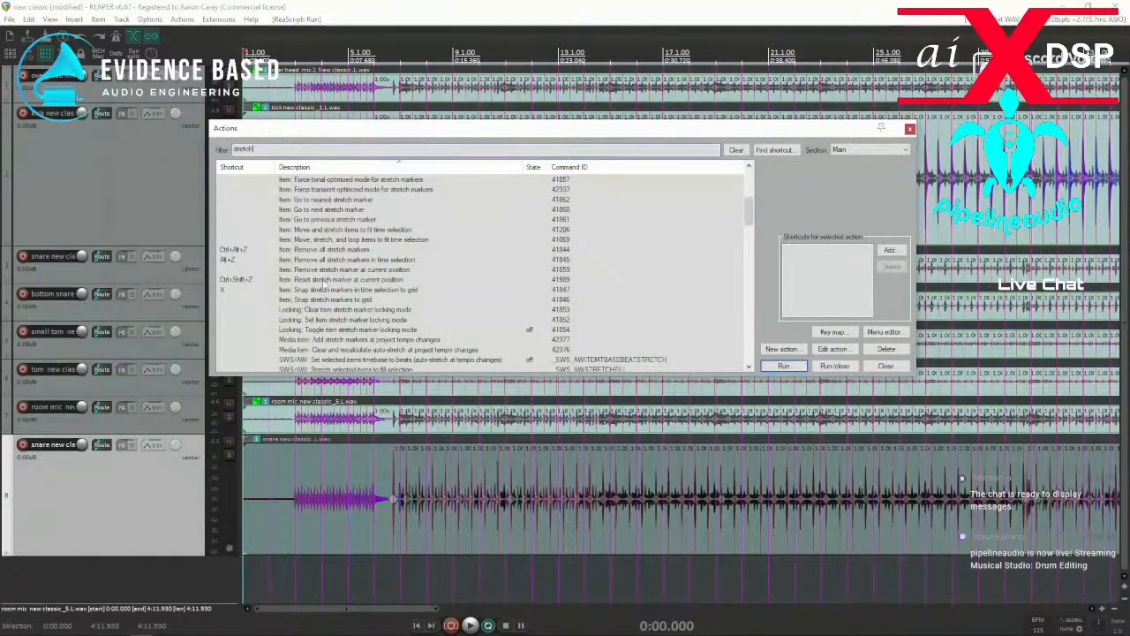
scroll(310, 320, down, 2)
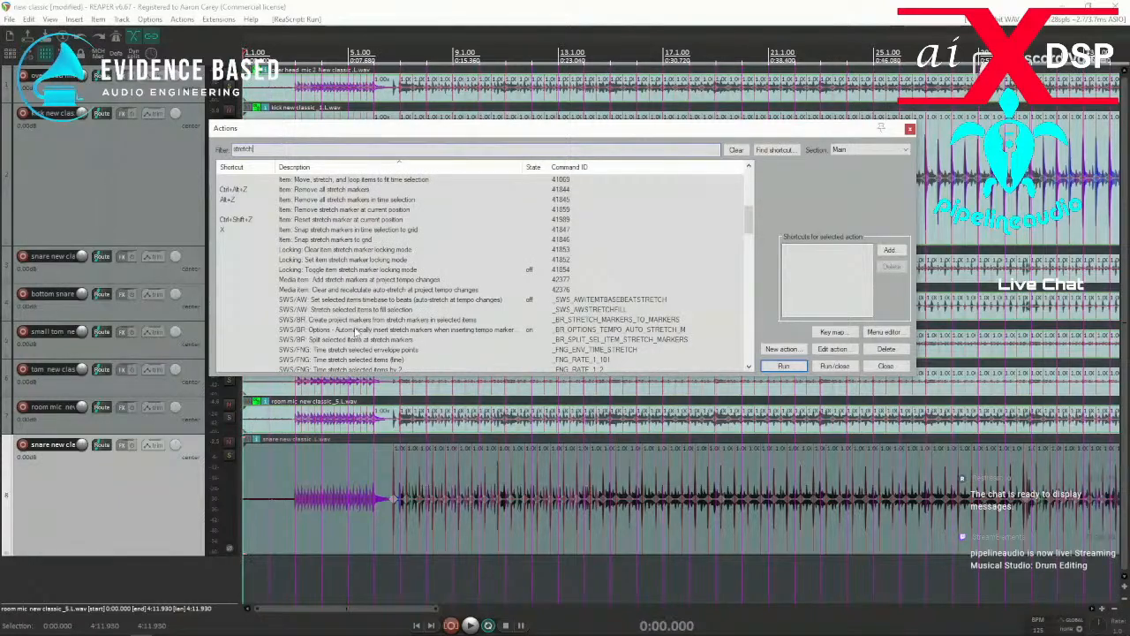
scroll(356, 333, down, 6)
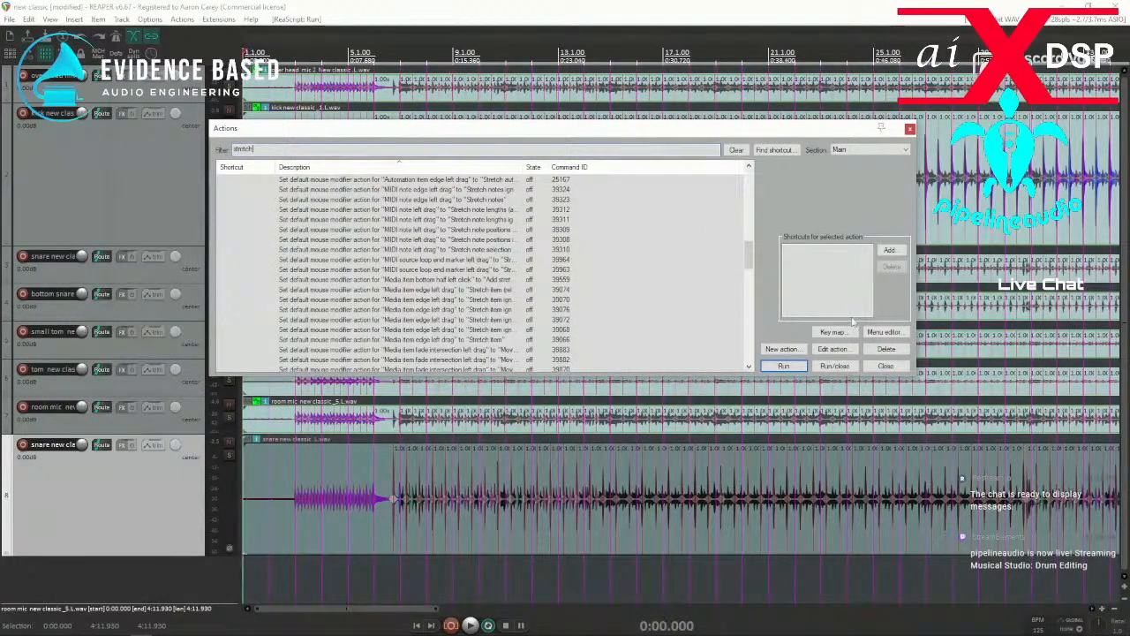
click(895, 366)
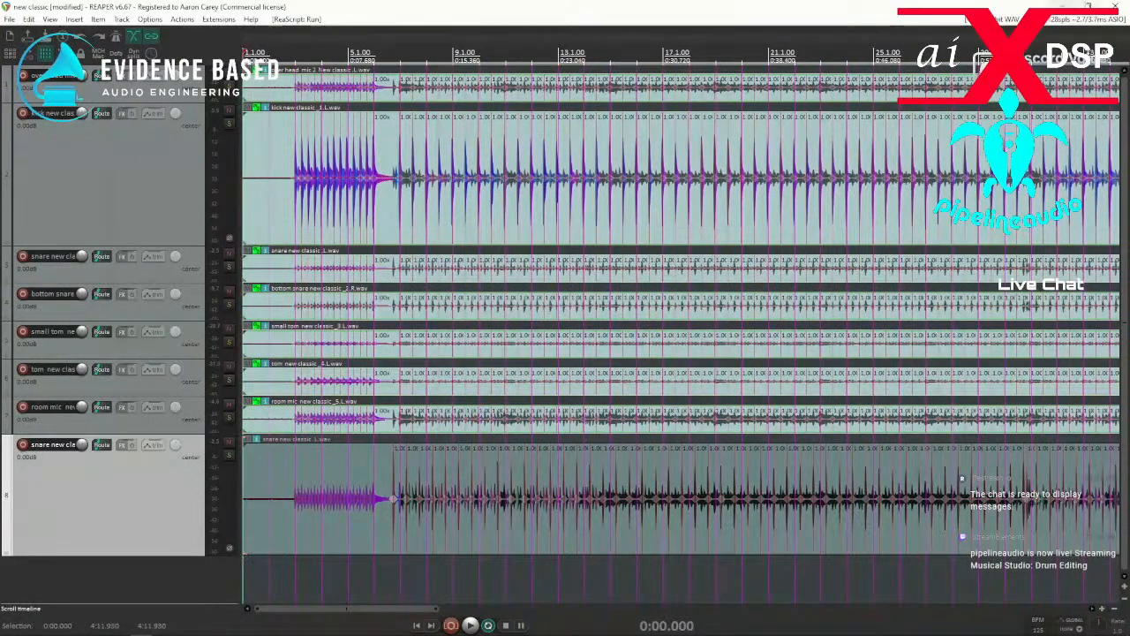
Exit REAPER and save the project new classic.rpp.
click(1120, 7)
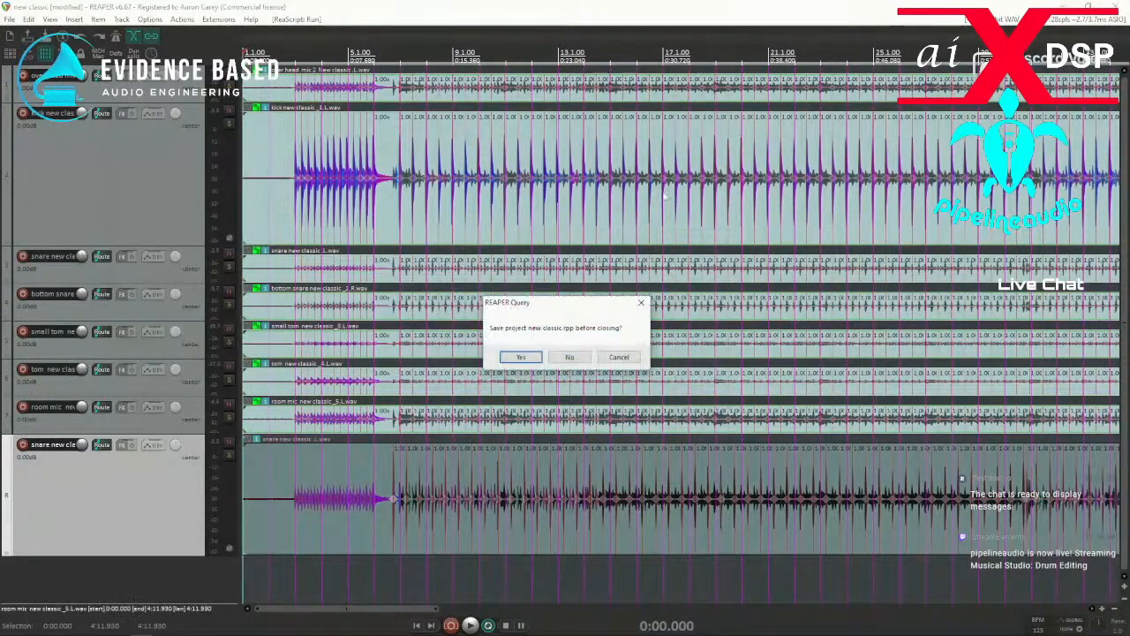
click(521, 357)
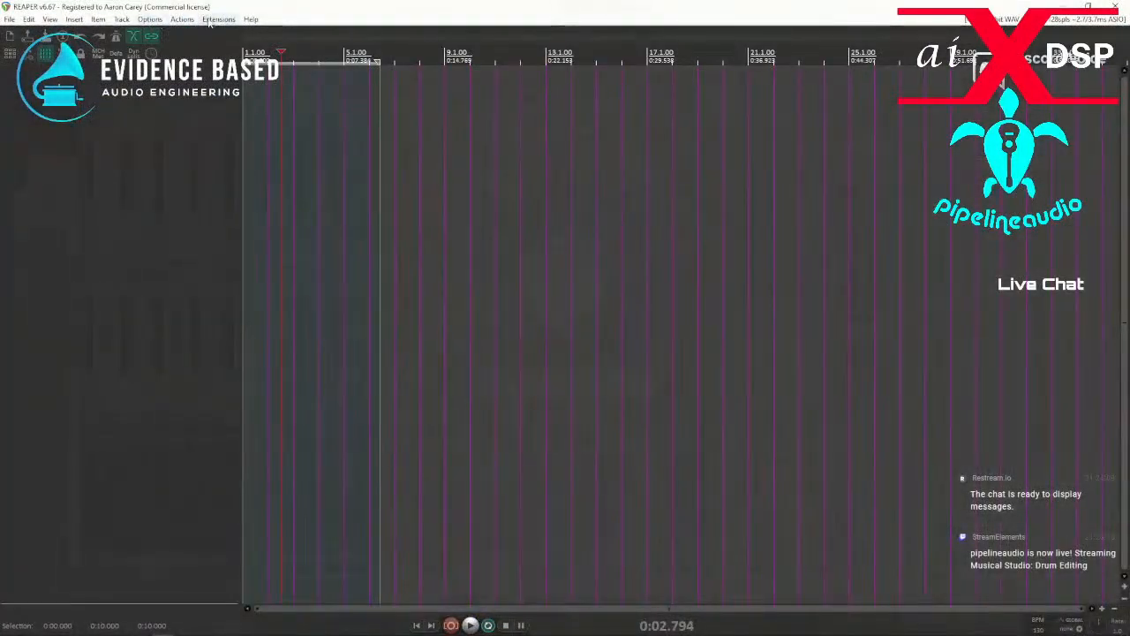
Try to open the ReaPack repository manager.
click(212, 19)
mouse_move(231, 33)
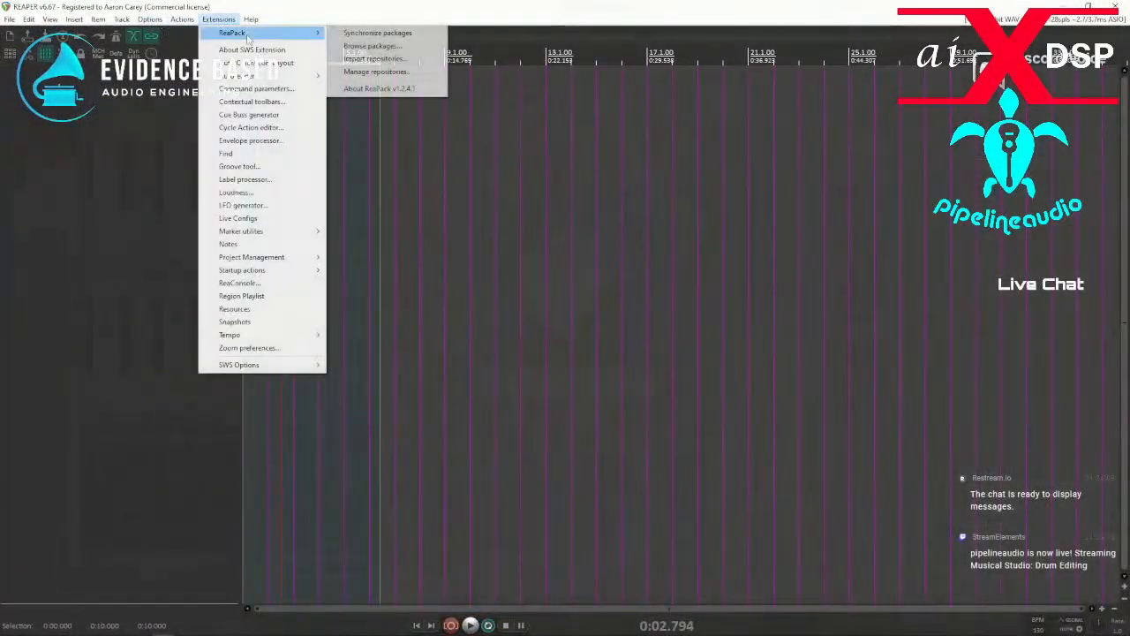
click(374, 72)
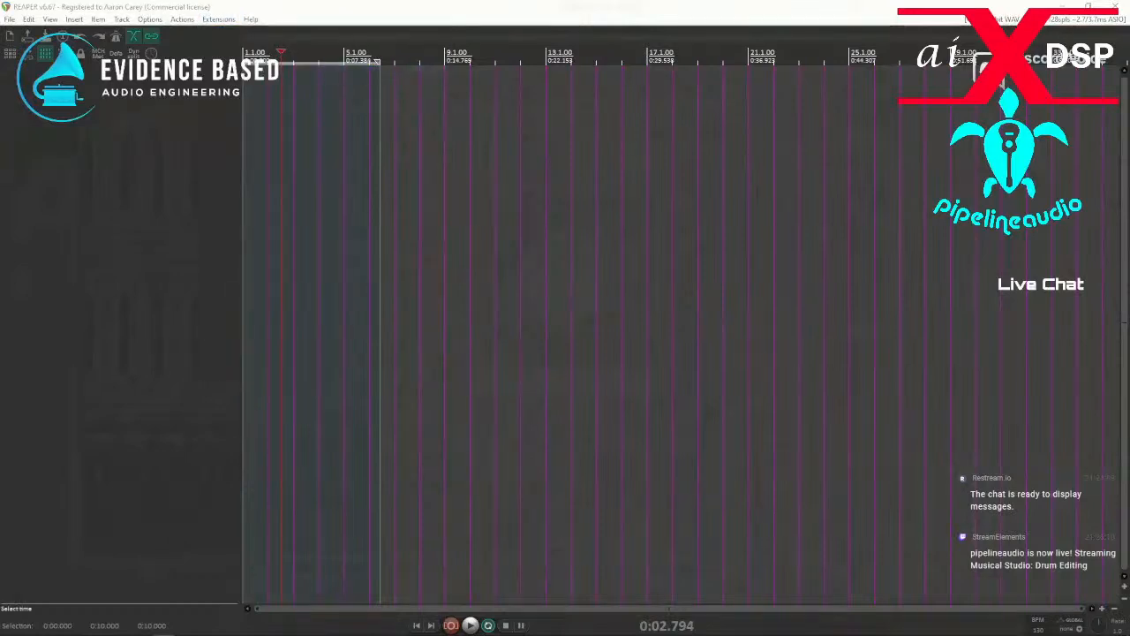
Show the REAPER resource path in the file explorer and inspect the contents of its ReaPack folder.
click(183, 20)
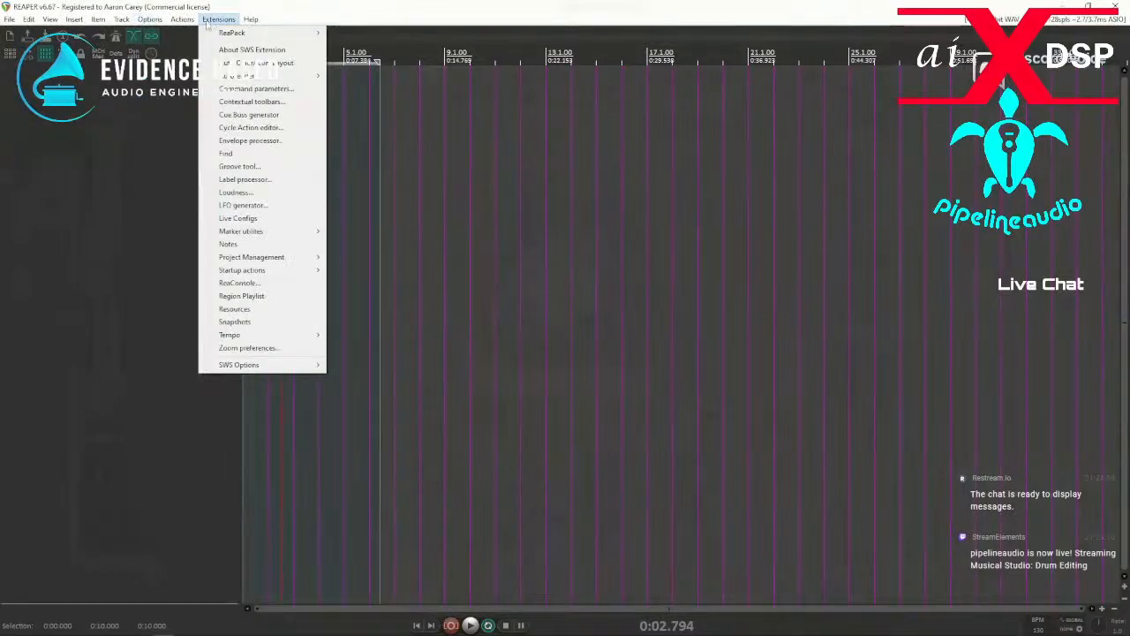
mouse_move(149, 21)
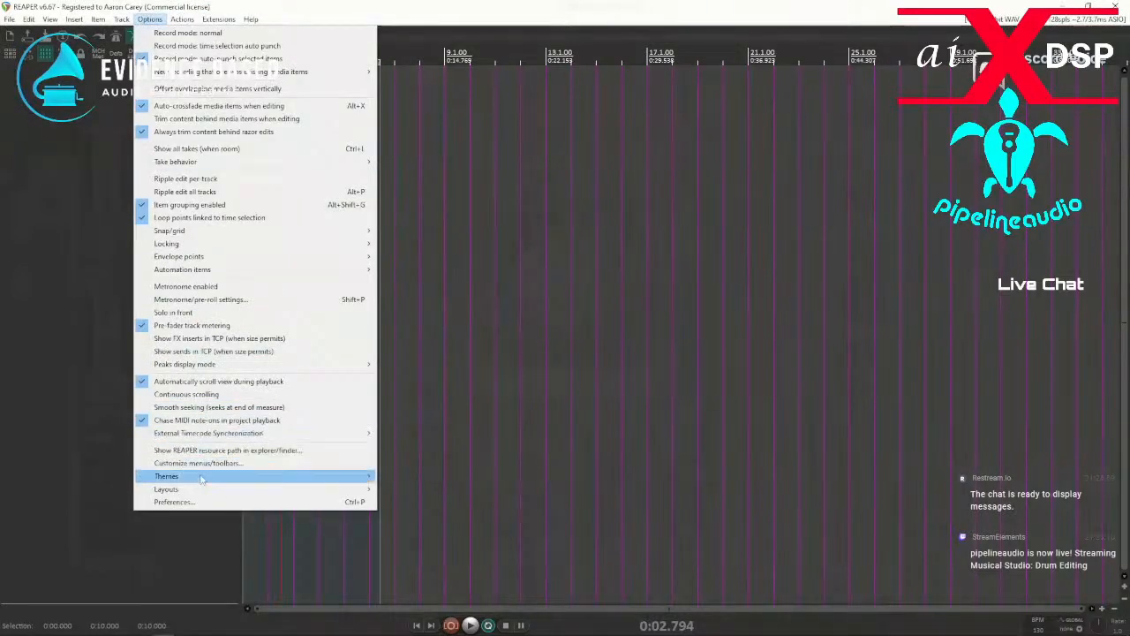
click(221, 451)
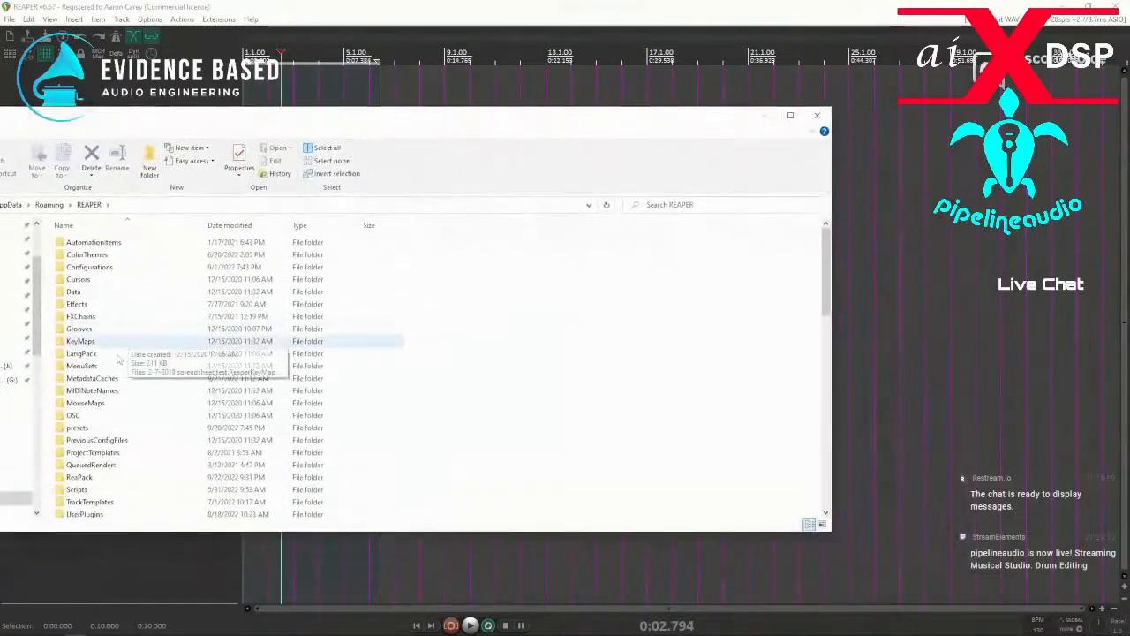
double_click(79, 477)
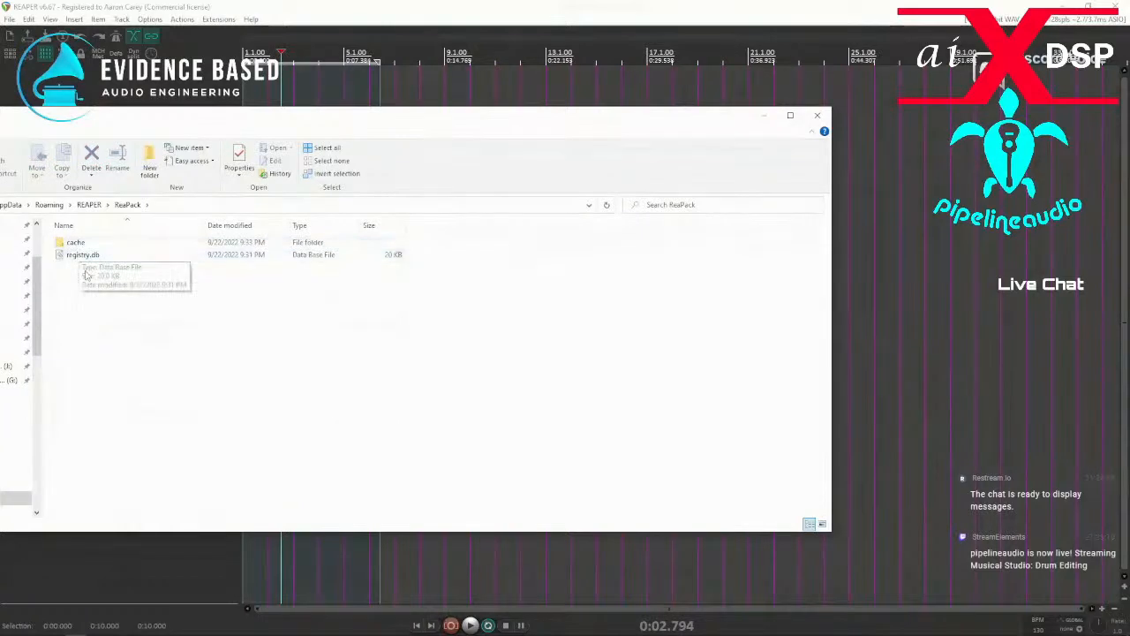
click(89, 205)
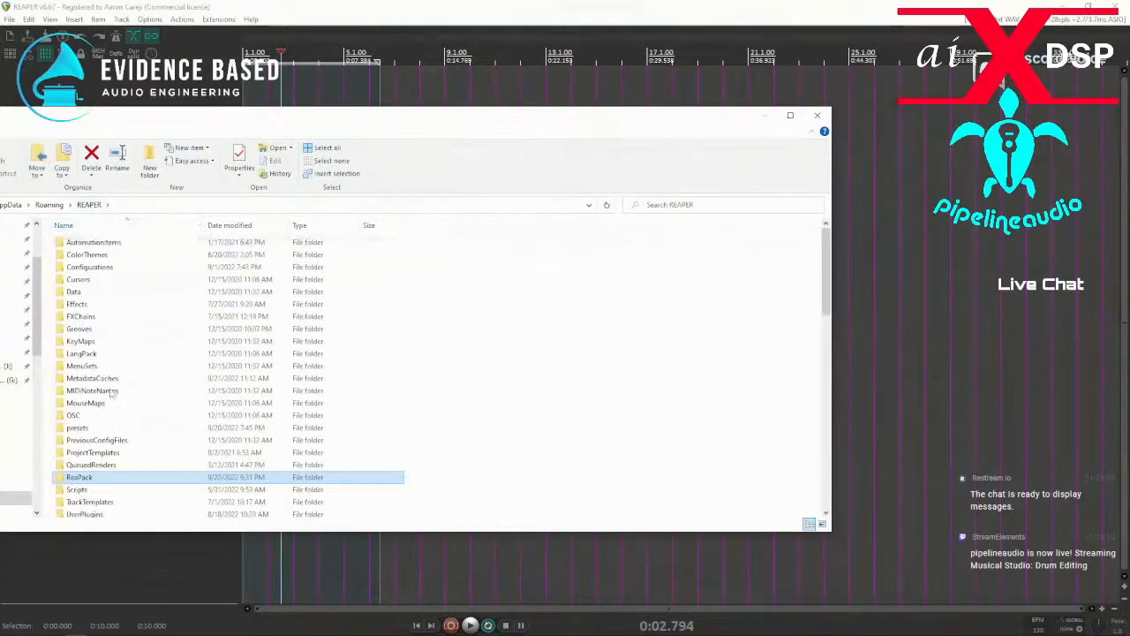
Delete the cache folder and registry.db from the ReaPack folder, and exit REAPER.
double_click(88, 482)
drag(139, 318, 48, 264)
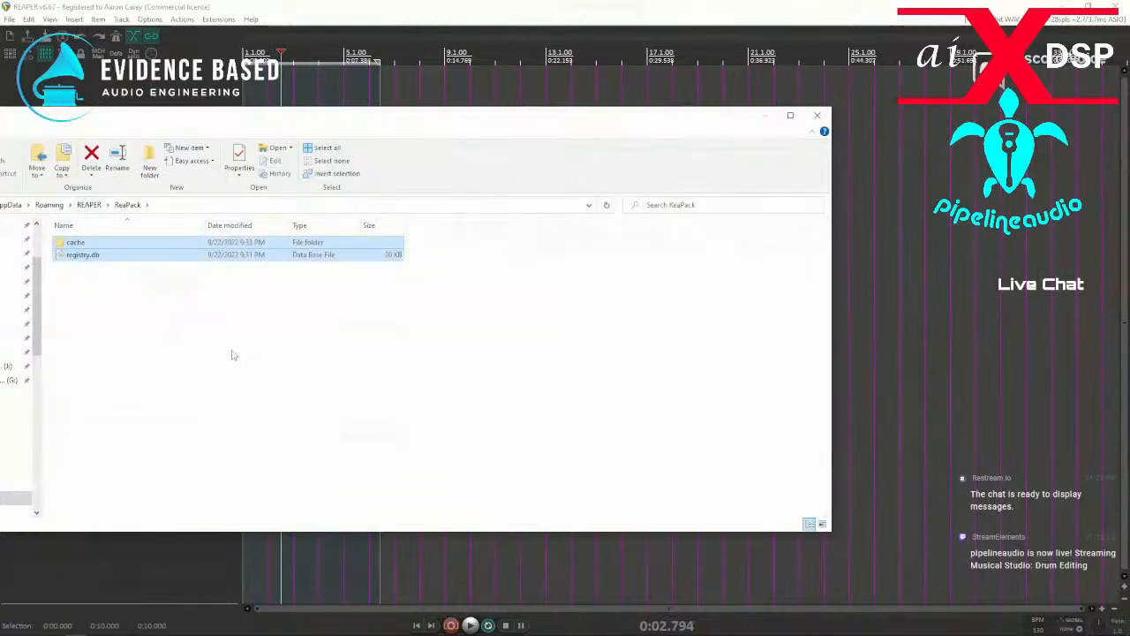
key(Delete)
click(817, 115)
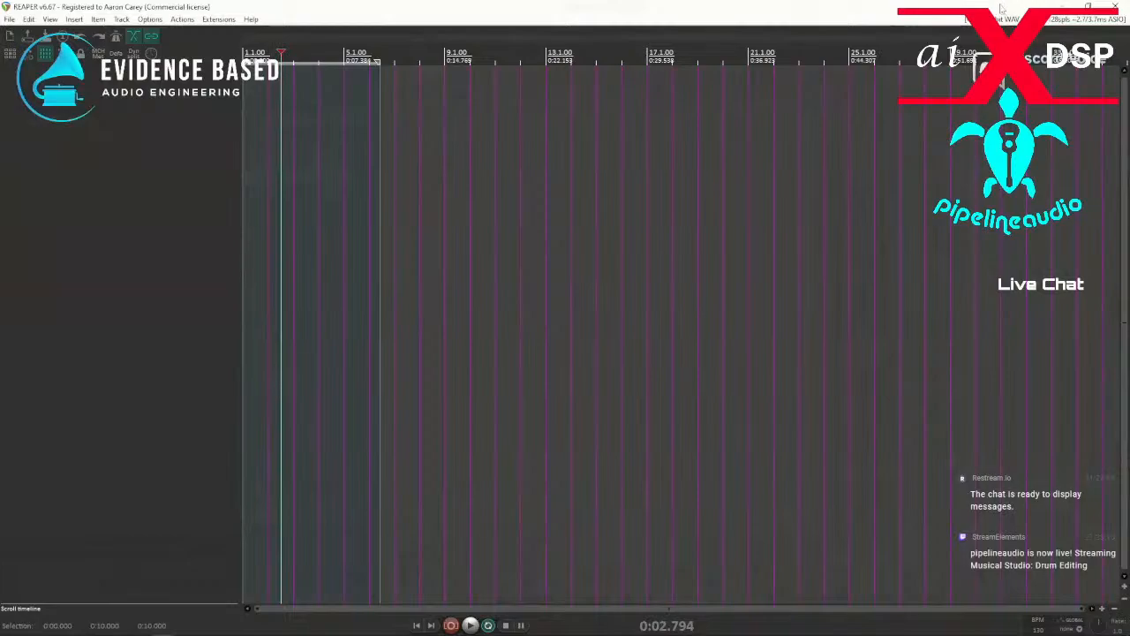
click(1115, 6)
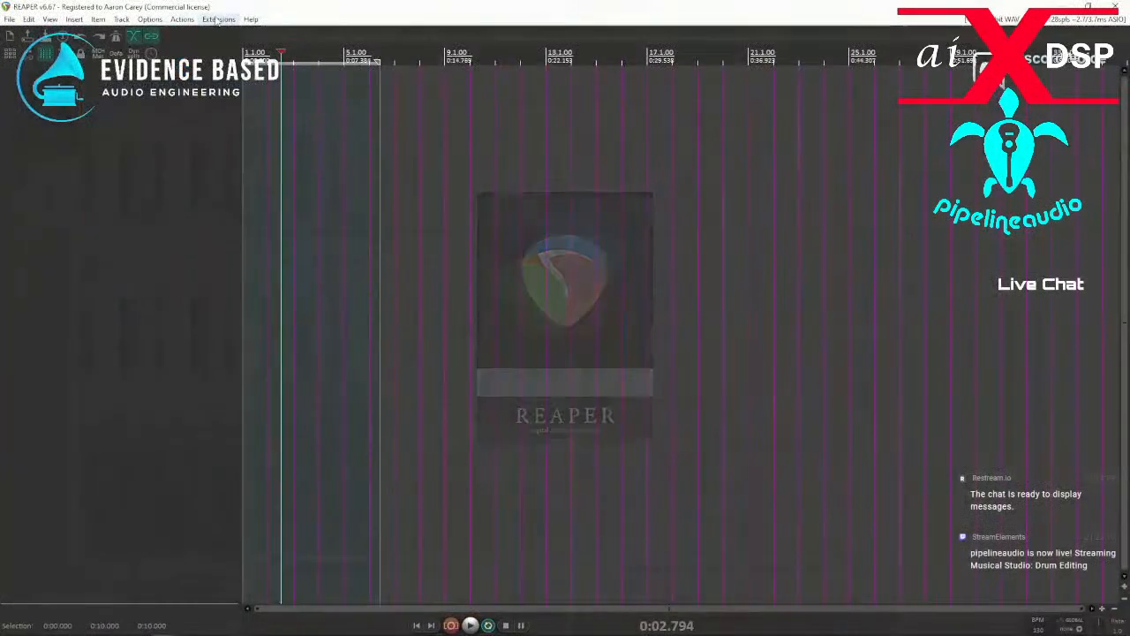
Synchronize the ReaPack packages in the relaunched REAPER and dismiss the transaction report.
click(219, 19)
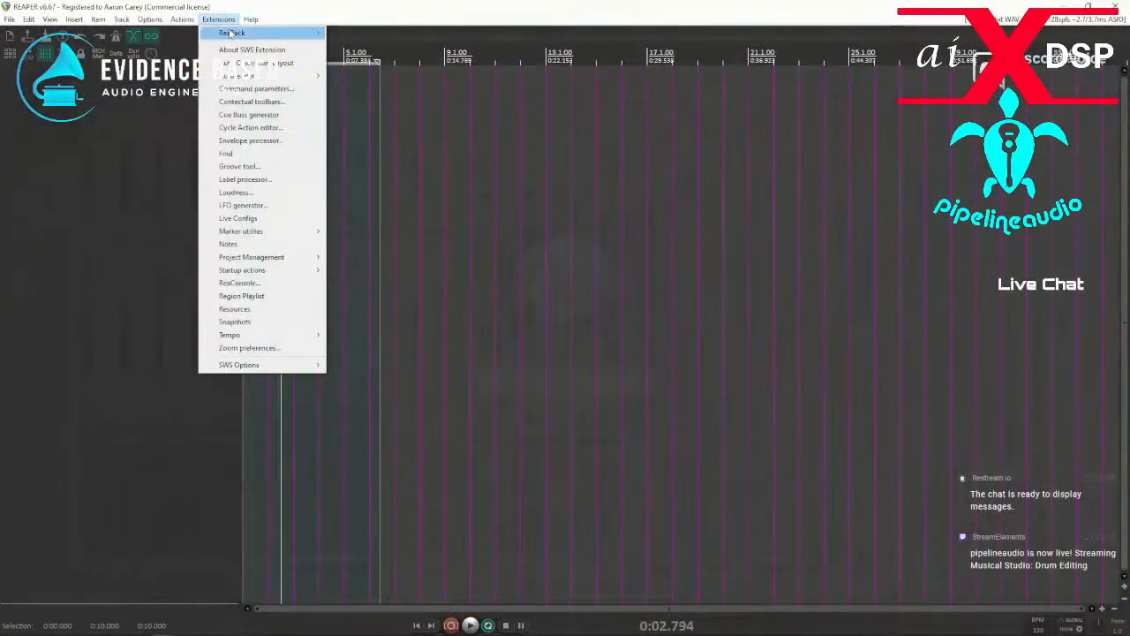
mouse_move(231, 33)
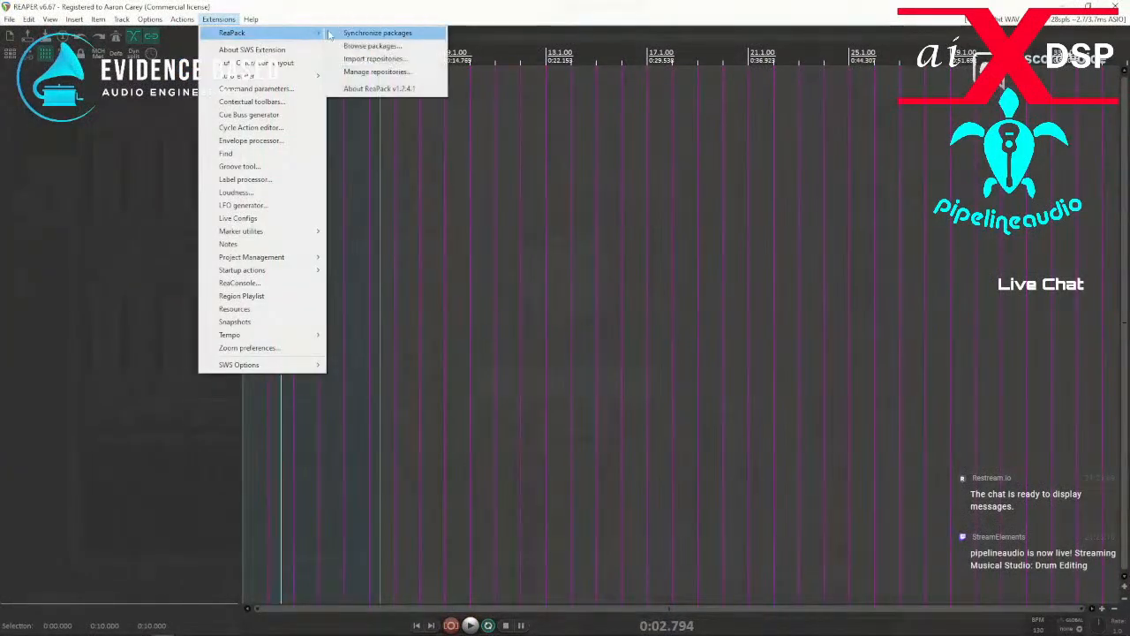
click(362, 35)
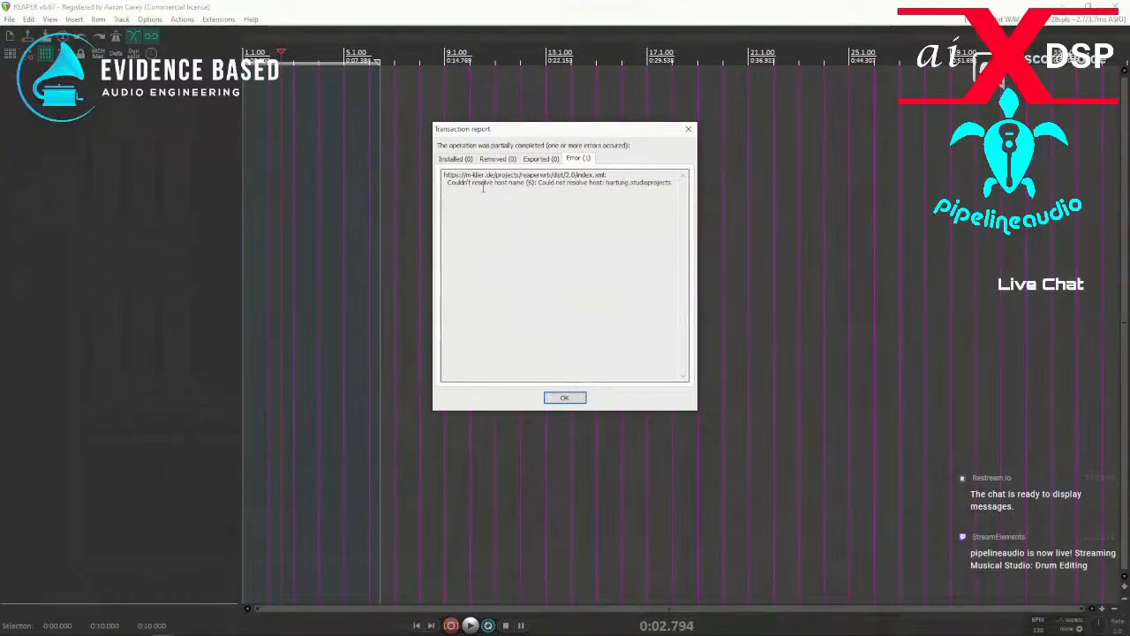
click(564, 397)
Try to open the About ReaPack v1.2.4.1 information, and exit REAPER.
click(182, 19)
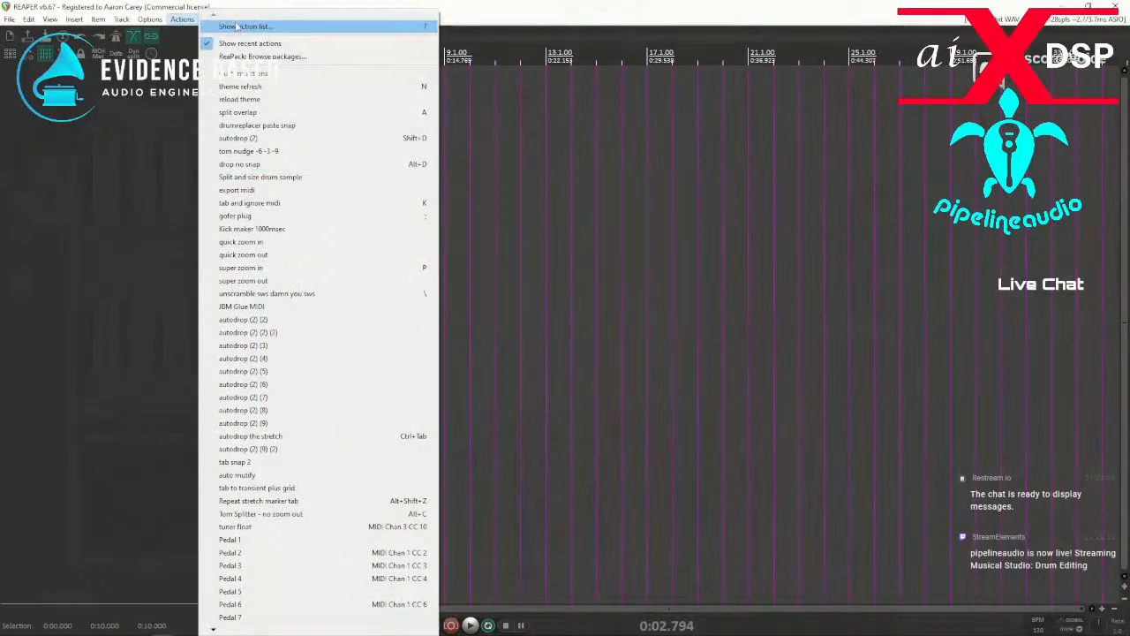
click(495, 12)
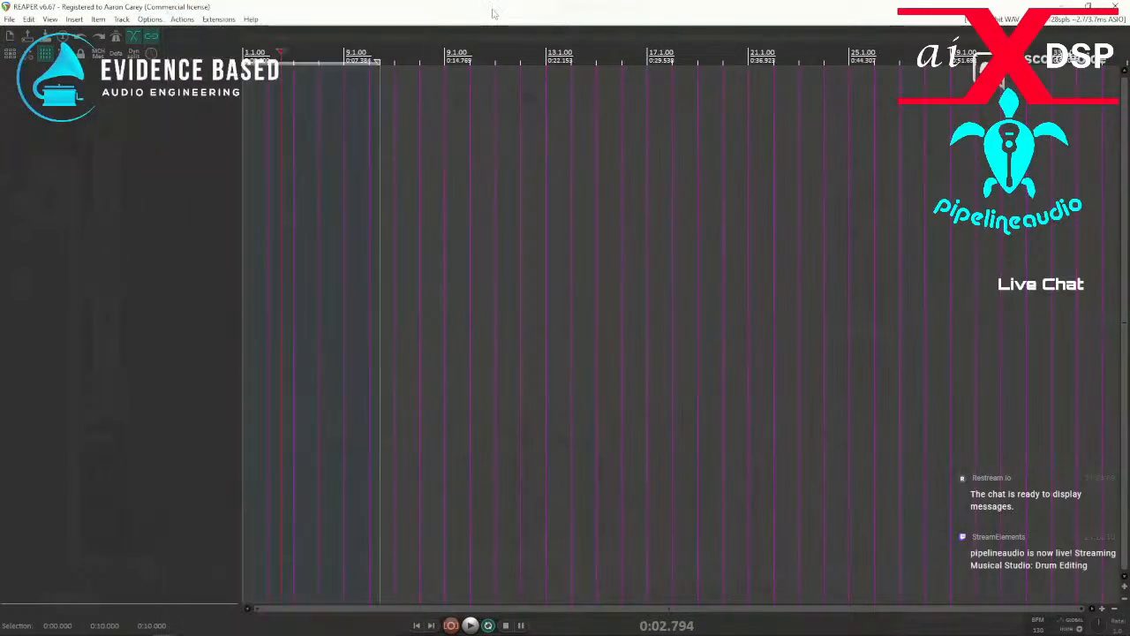
click(218, 19)
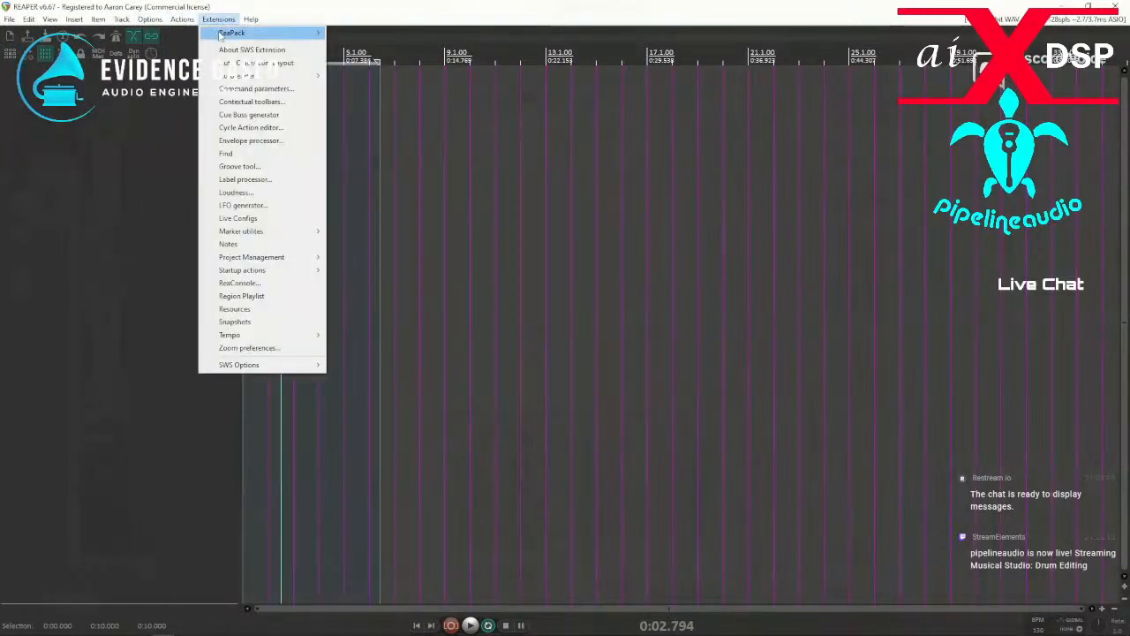
mouse_move(232, 33)
click(388, 90)
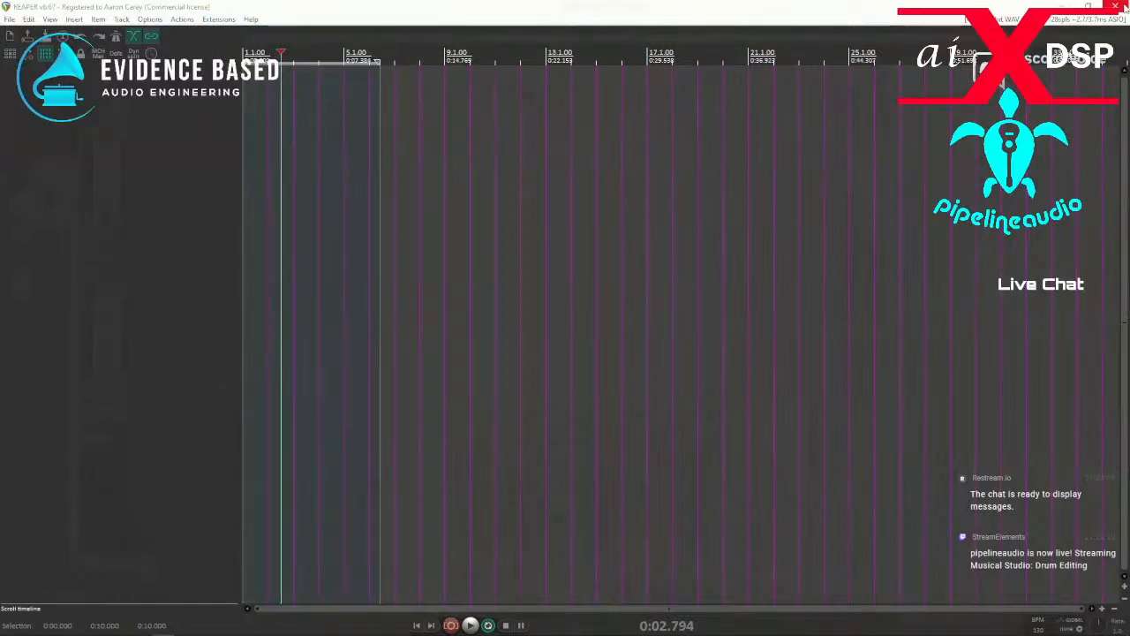
click(1122, 6)
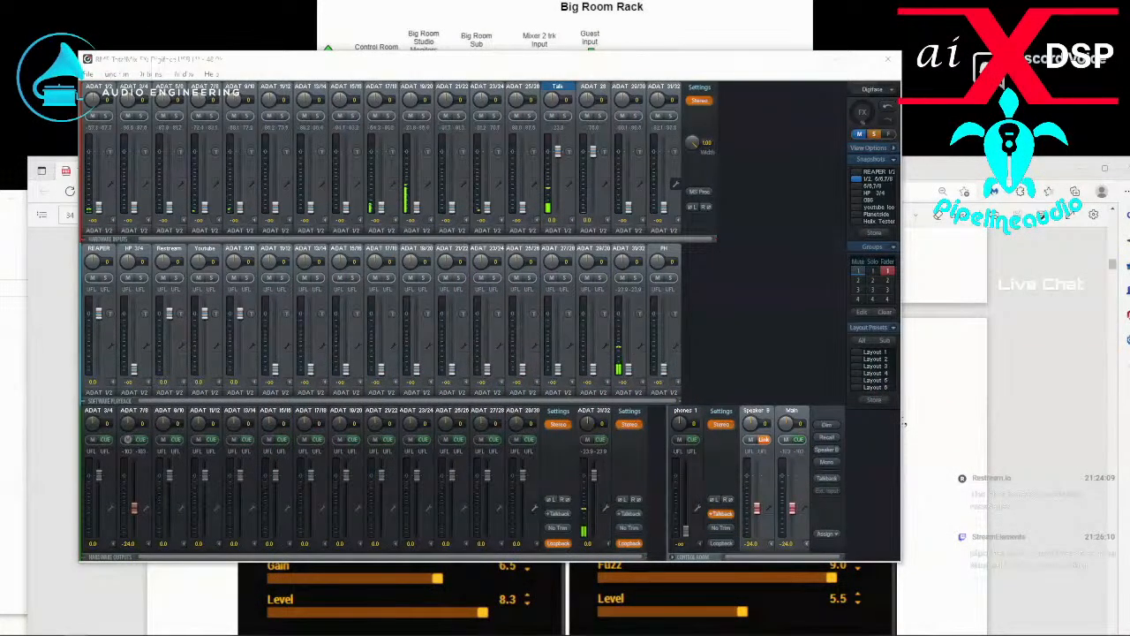
Switch to the ReaPack website in the browser and download the Windows 64-bit reaper_reapack-x64.dll to the Downloads folder.
key(alt+Tab)
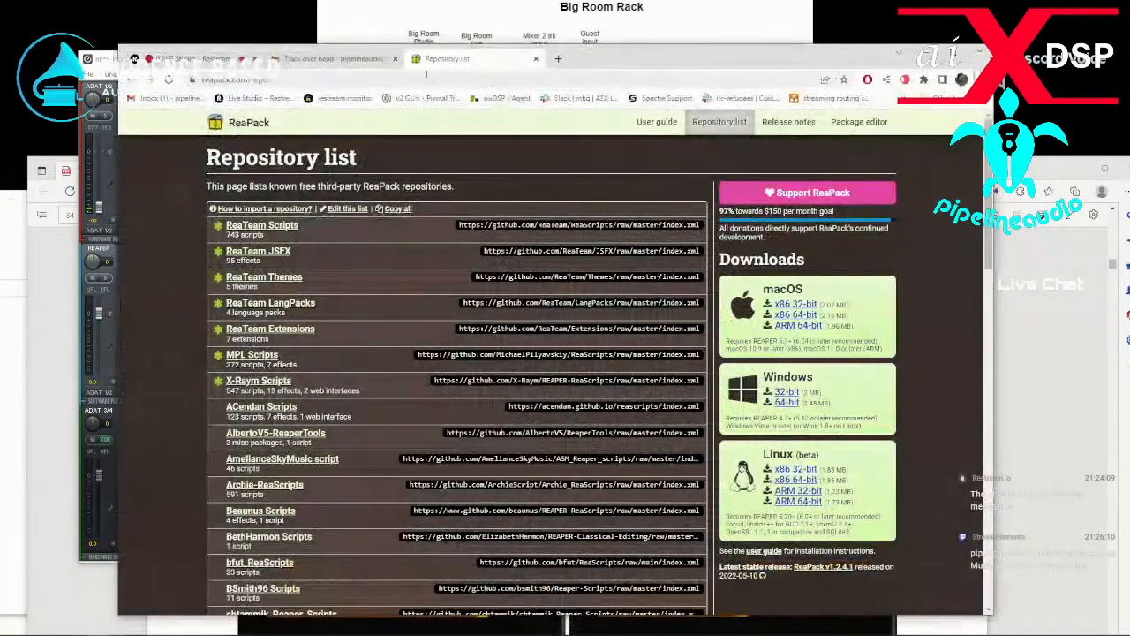
drag(614, 63, 561, 47)
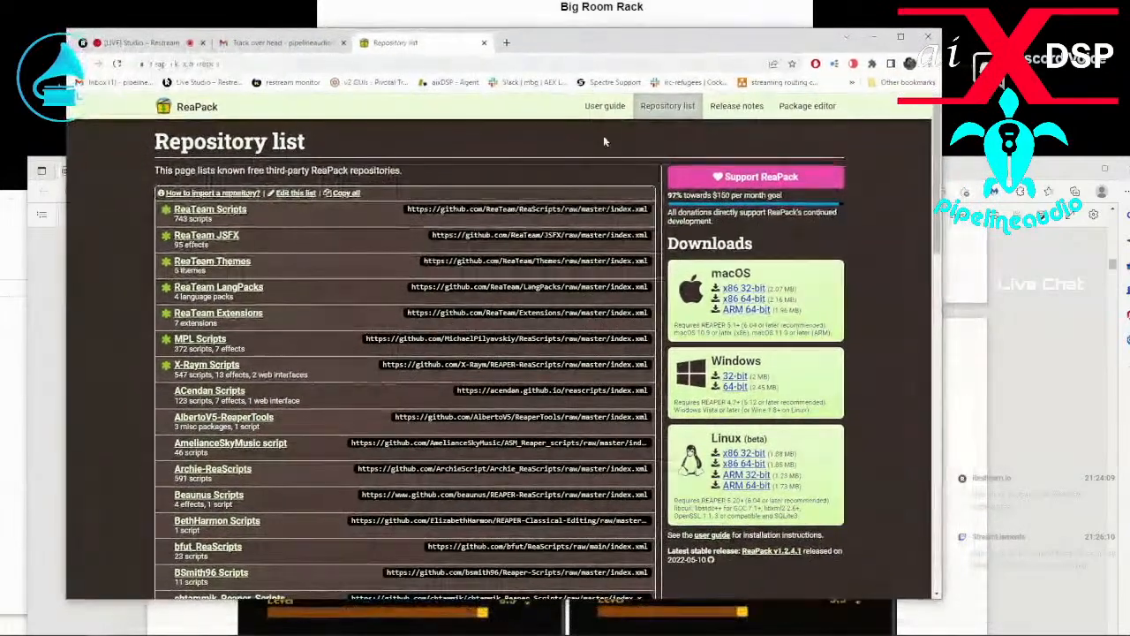
scroll(741, 230, down, 2)
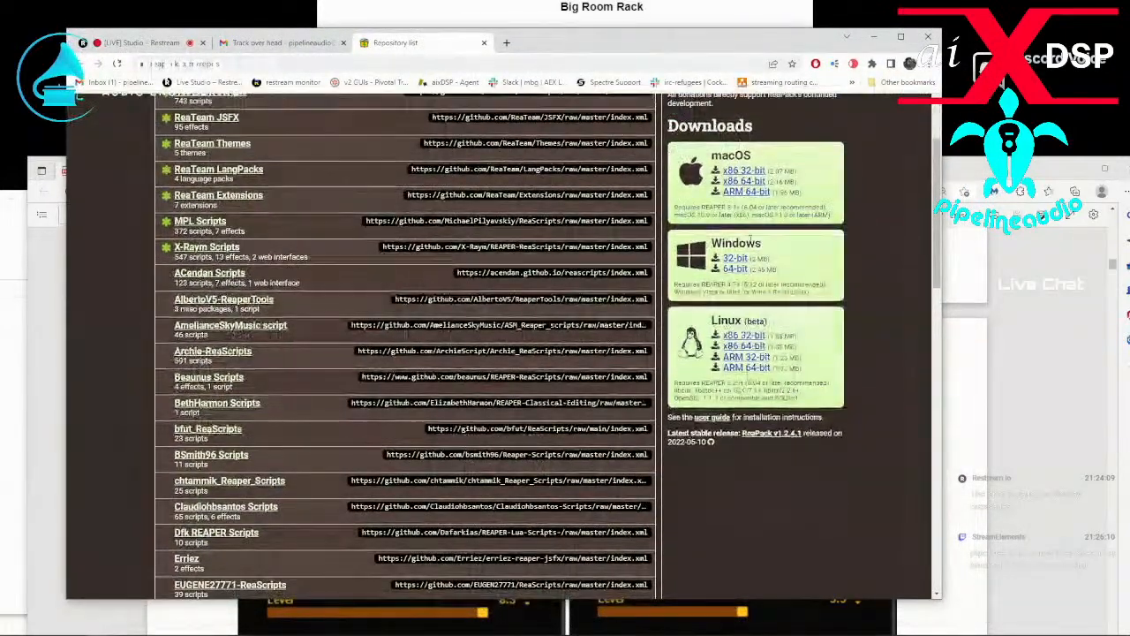
click(736, 268)
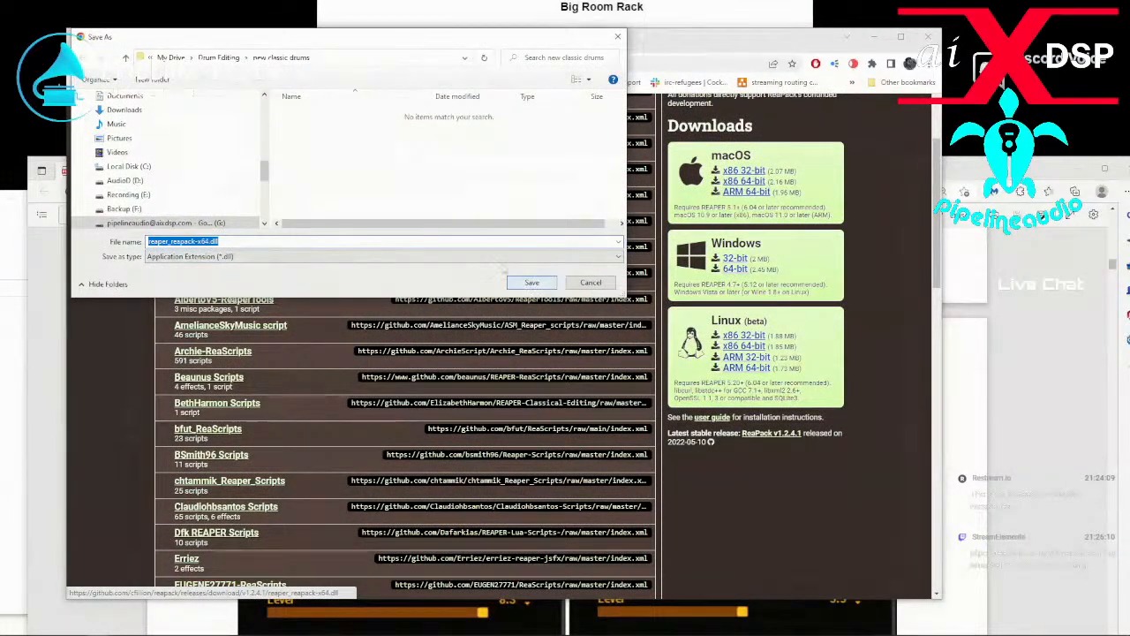
click(132, 110)
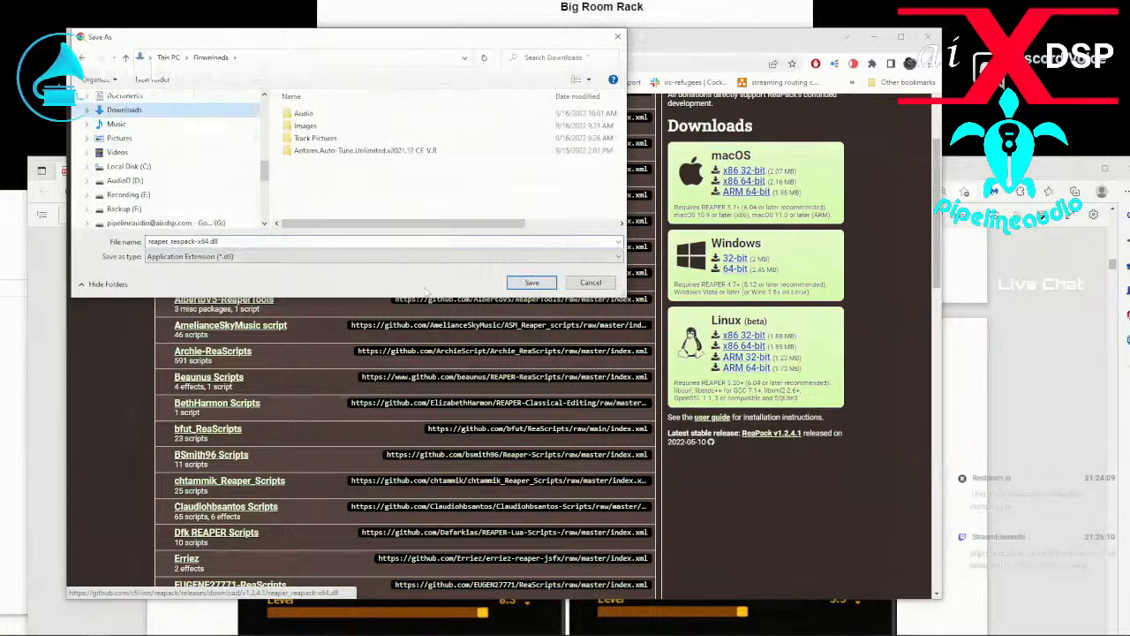
click(531, 283)
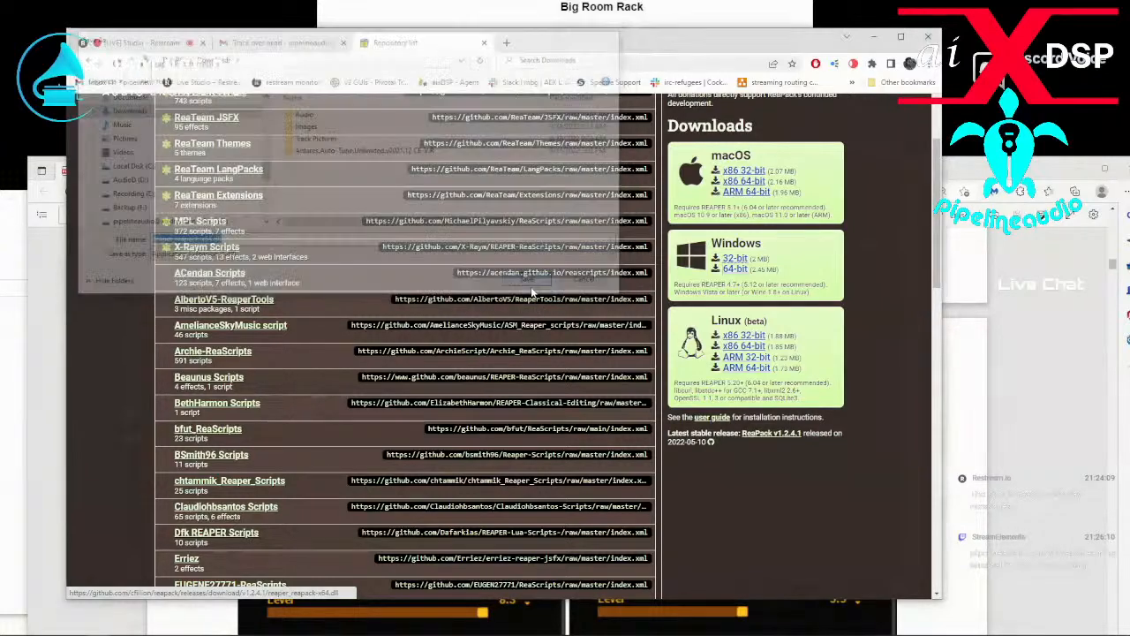
Open the ReaPack user guide for the installation instructions, and show the REAPER resource path from REAPER.
click(713, 418)
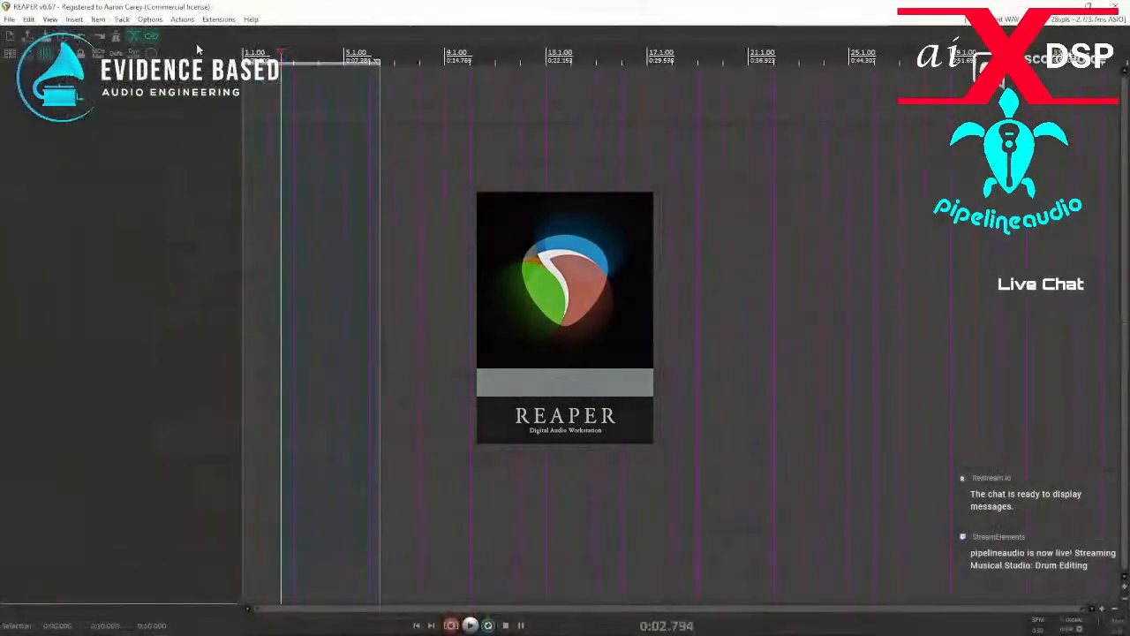
click(149, 20)
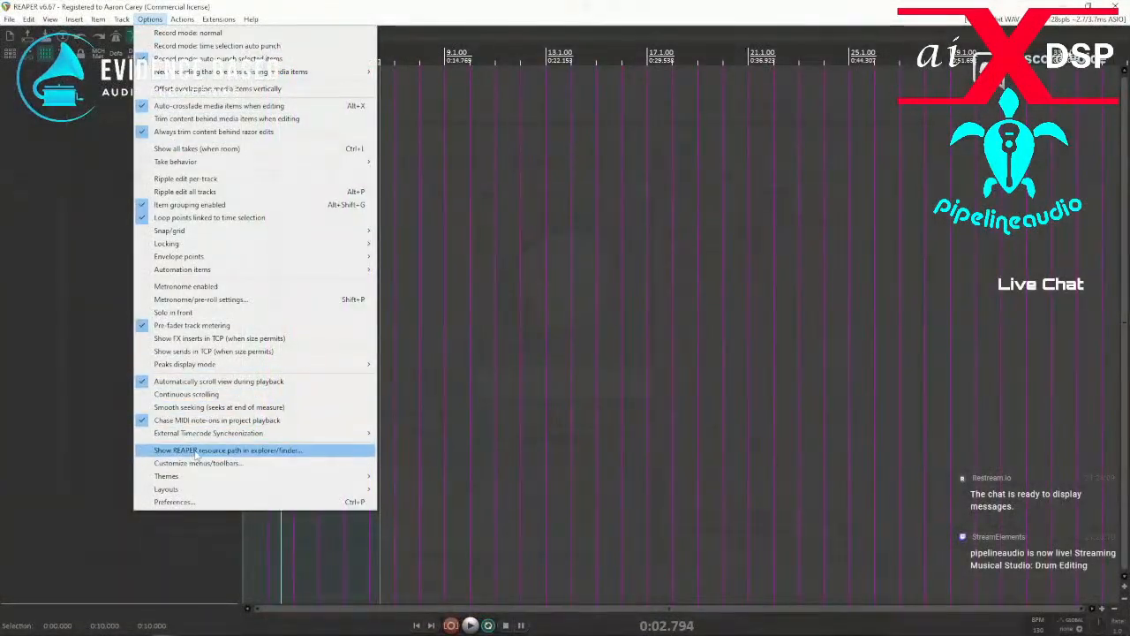
click(194, 450)
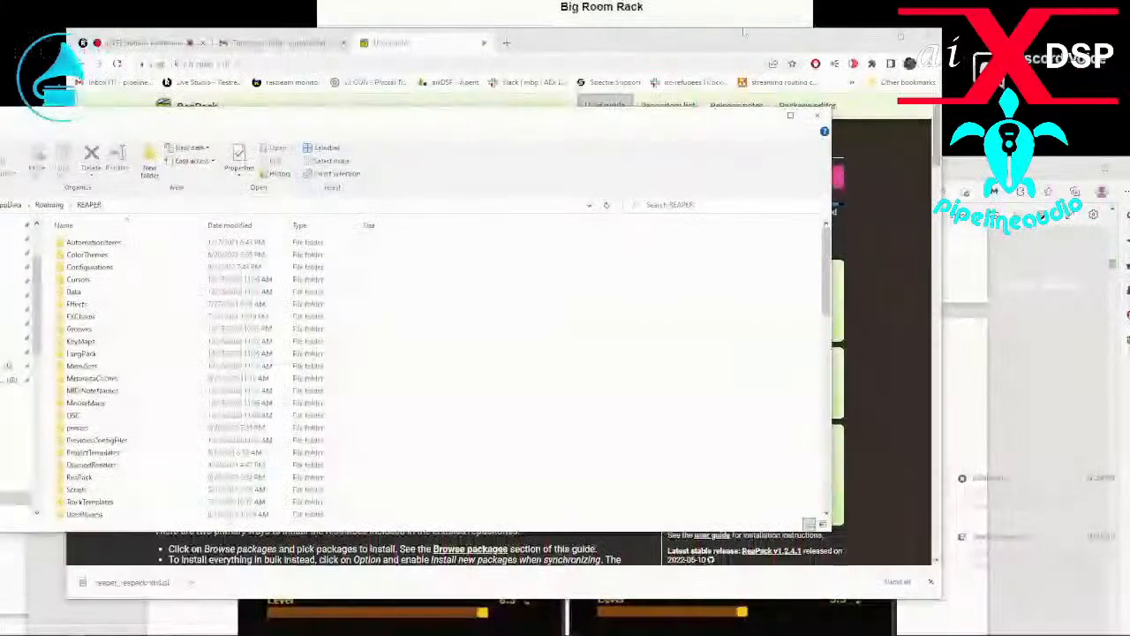
Switch back to the browser and locate the downloaded reaper_reapack-x64.dll for installation in the UserPlugins folder.
key(alt+Tab)
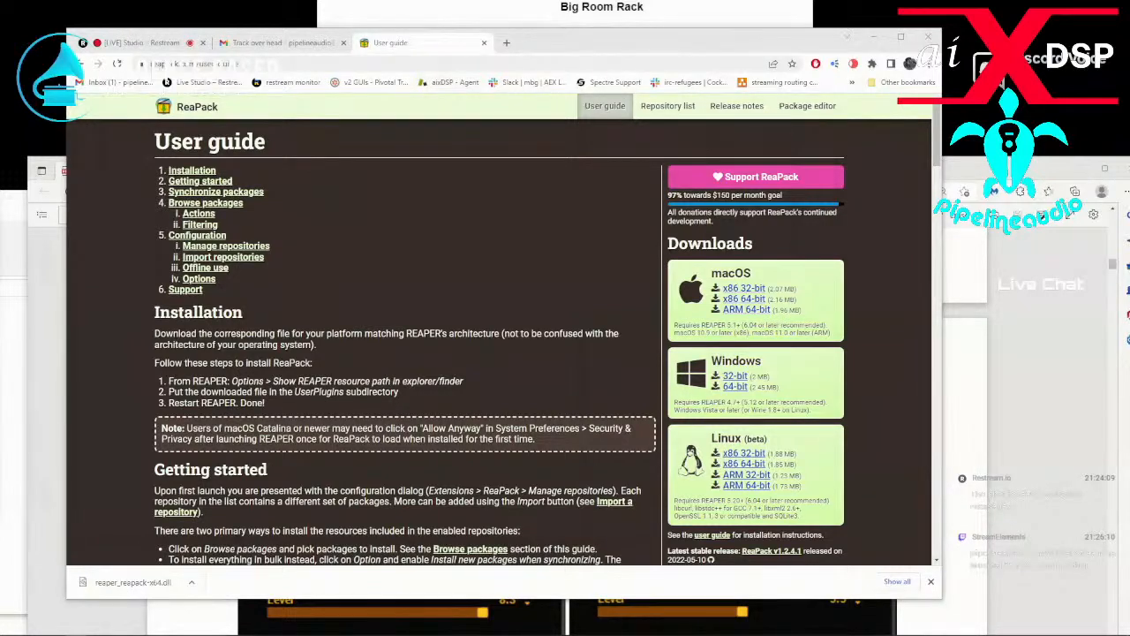
click(190, 582)
click(228, 545)
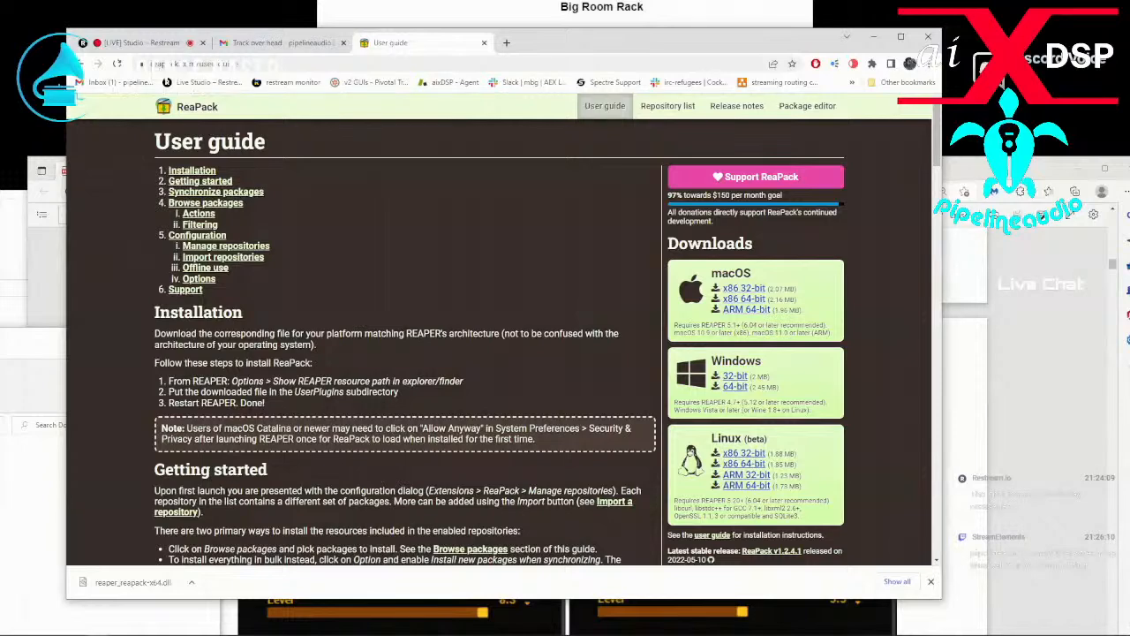
scroll(284, 404, down, 5)
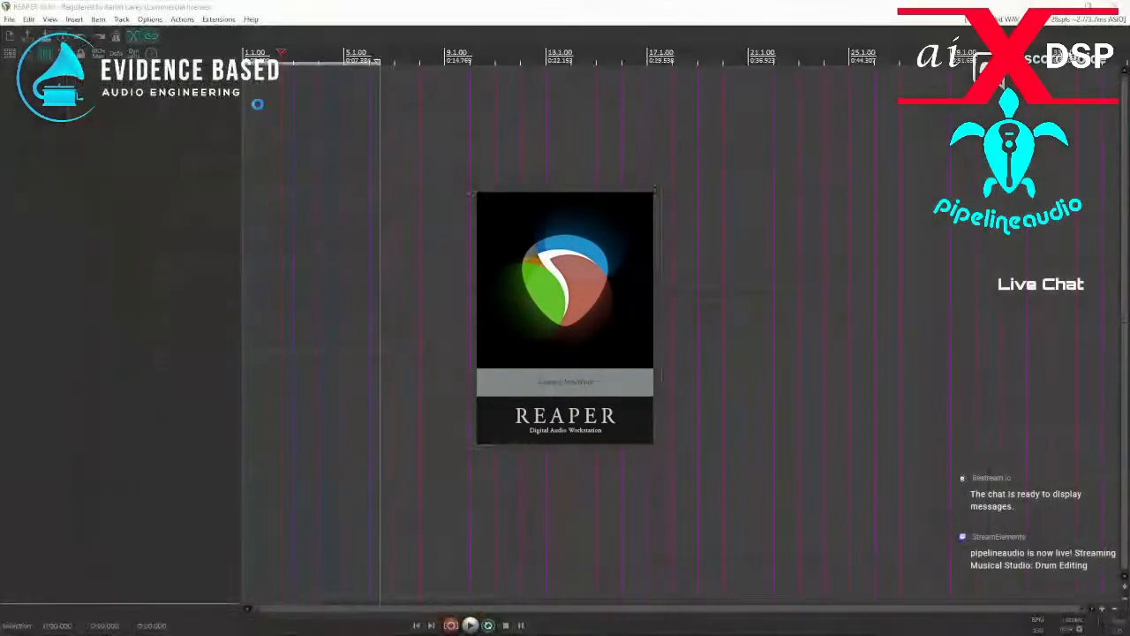
Open the ReaPack package browser in the relaunched REAPER and dismiss the transaction report.
click(219, 20)
mouse_move(232, 33)
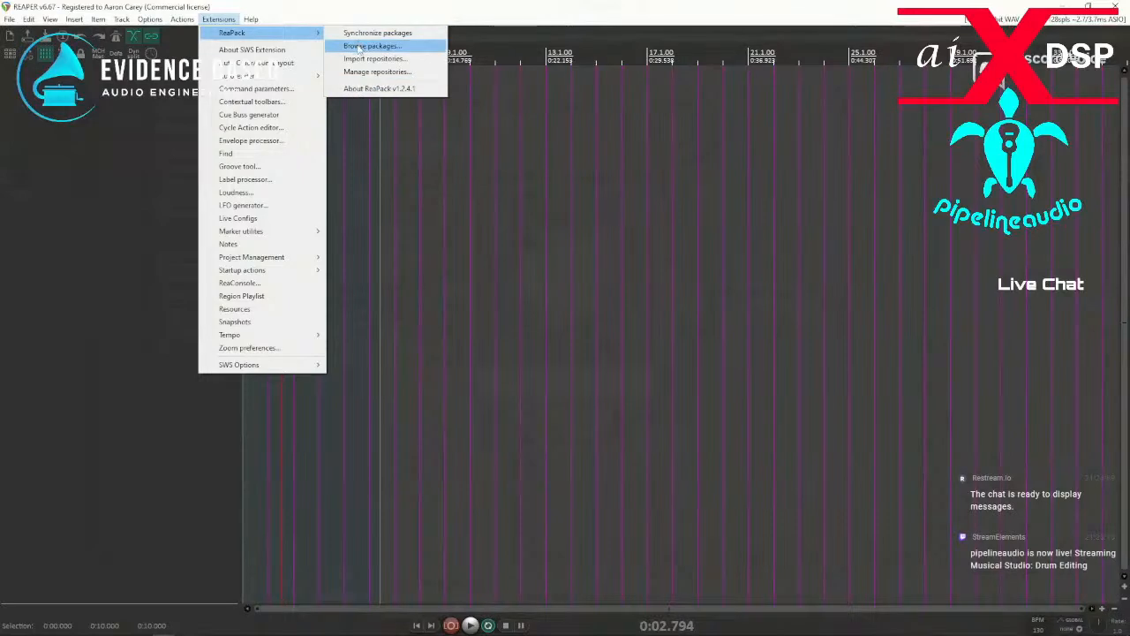
click(364, 45)
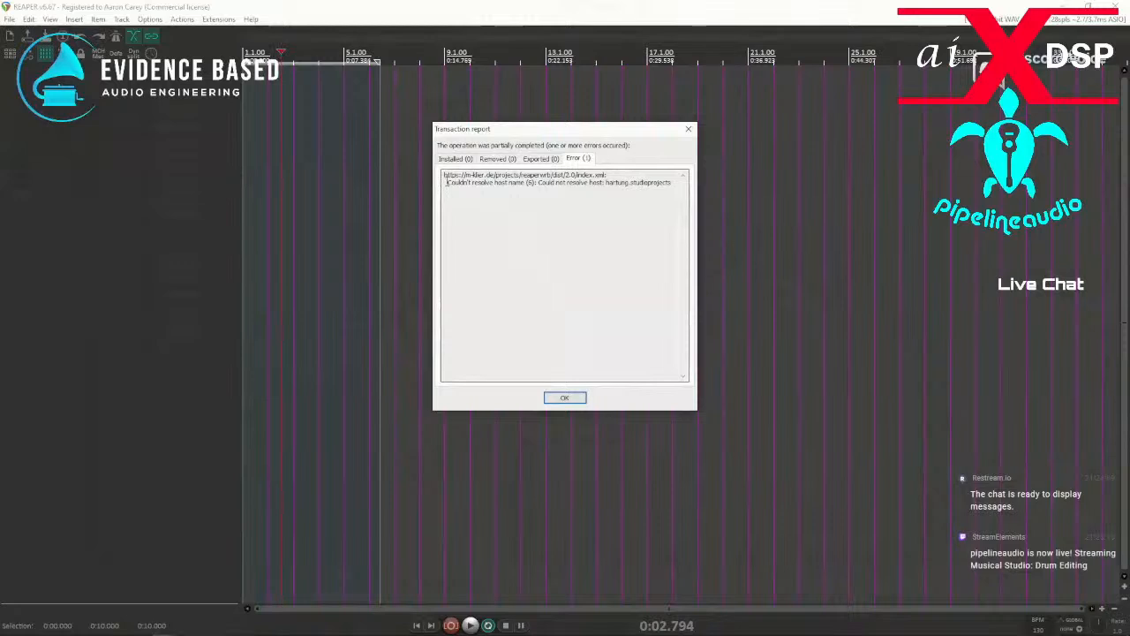
click(565, 398)
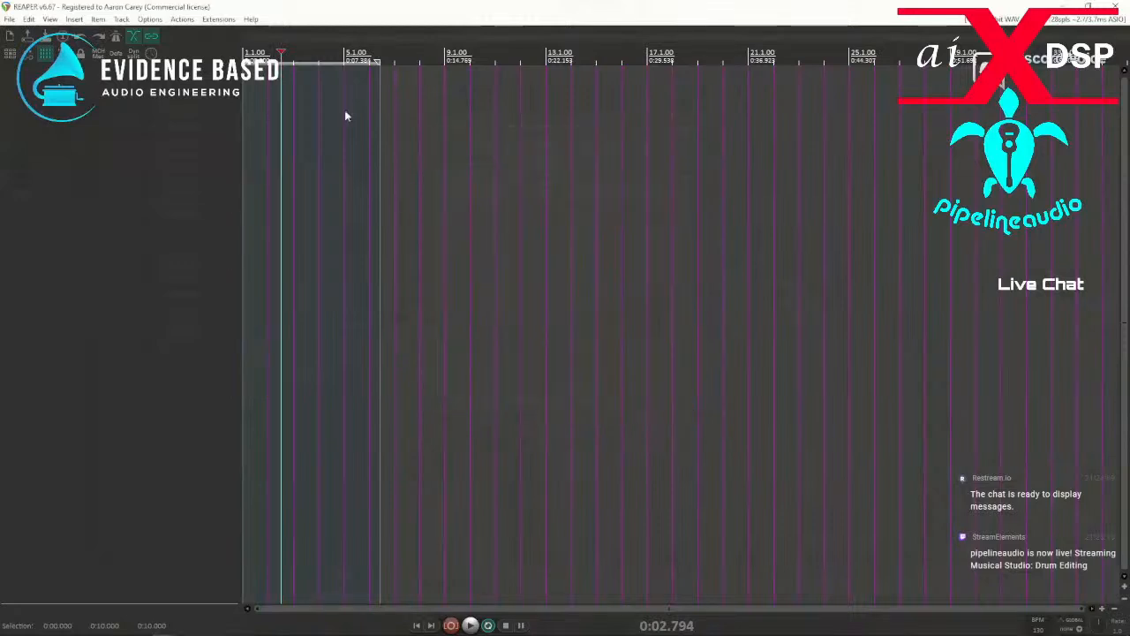
Try again to open ReaPack's repository management window.
click(218, 19)
mouse_move(257, 33)
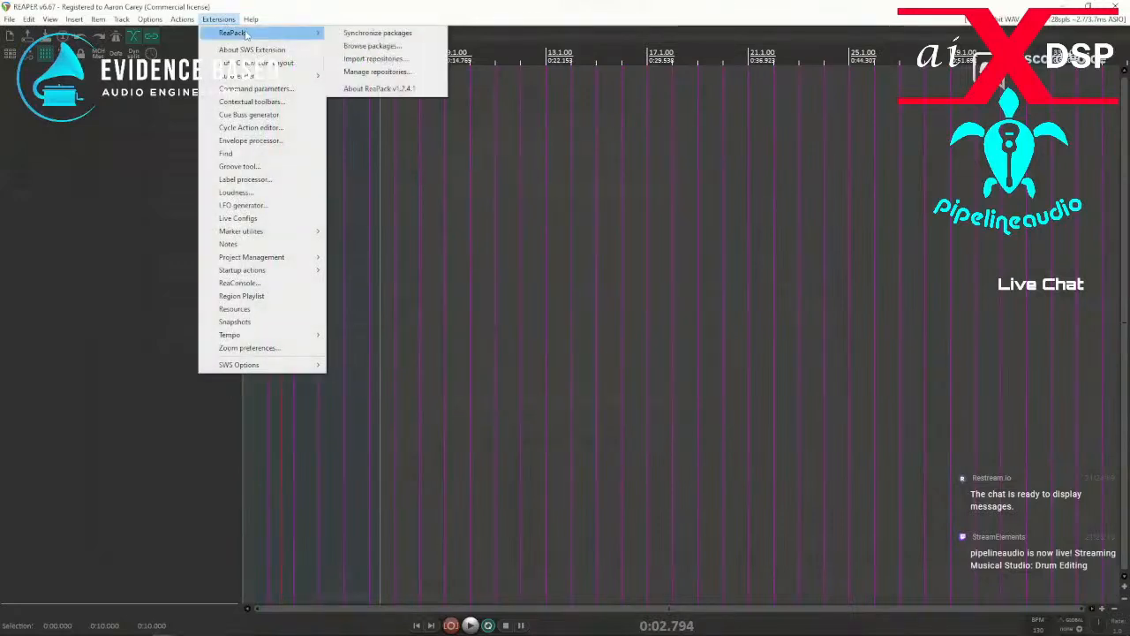
click(372, 74)
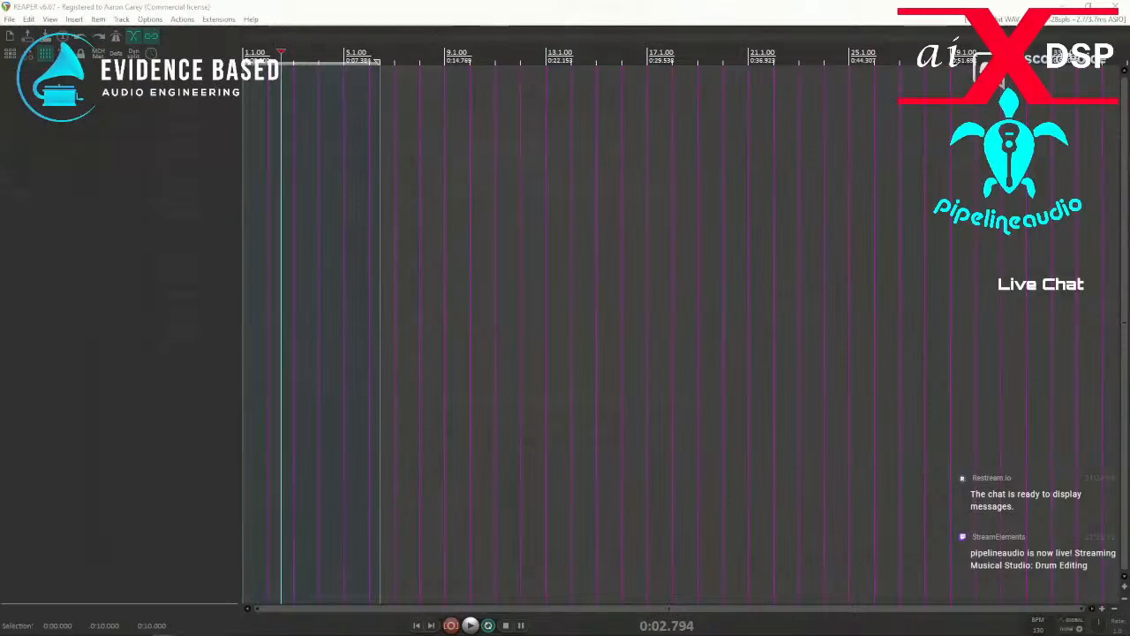
Switch to the browser, search the web for "reapack manage repositories not working" and scan the results for a fix.
key(alt+Tab)
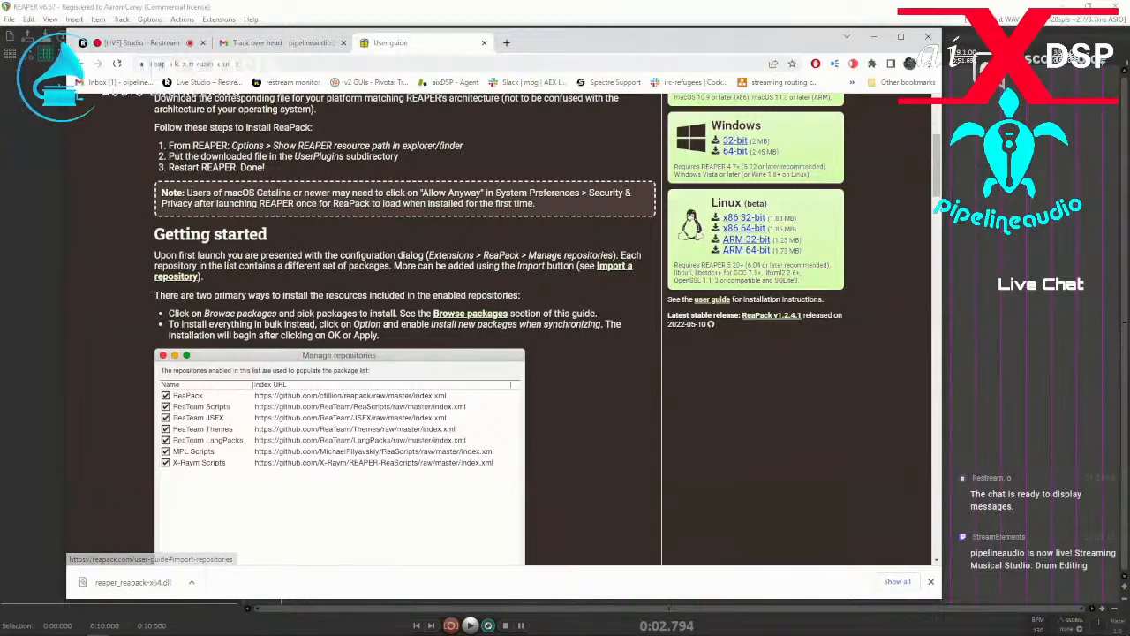
click(506, 42)
text(re)
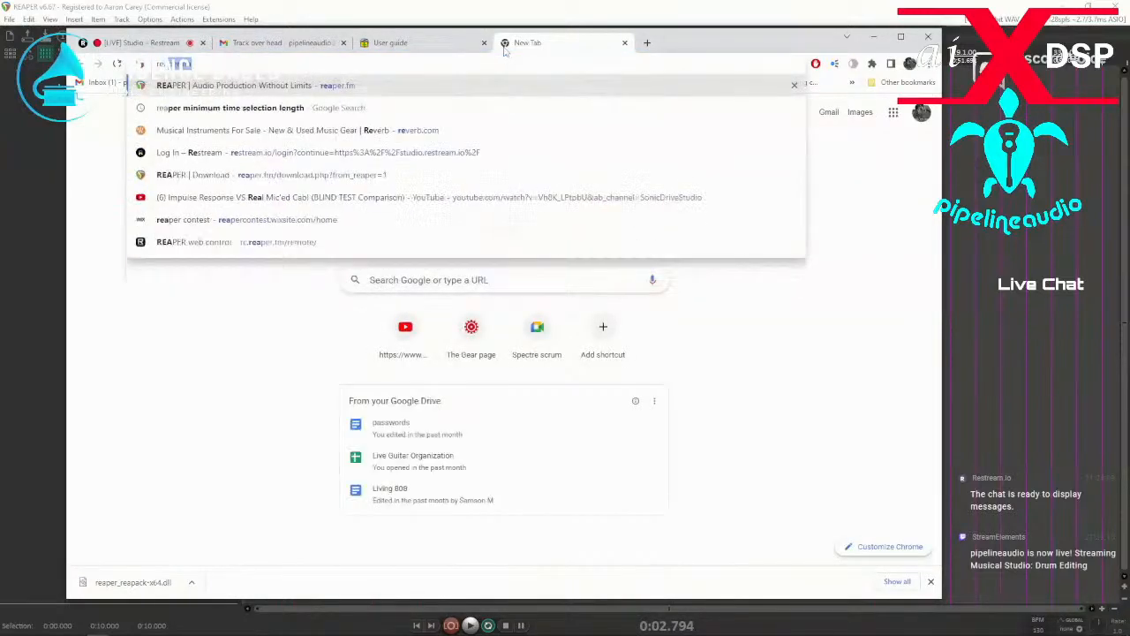
text(apack man)
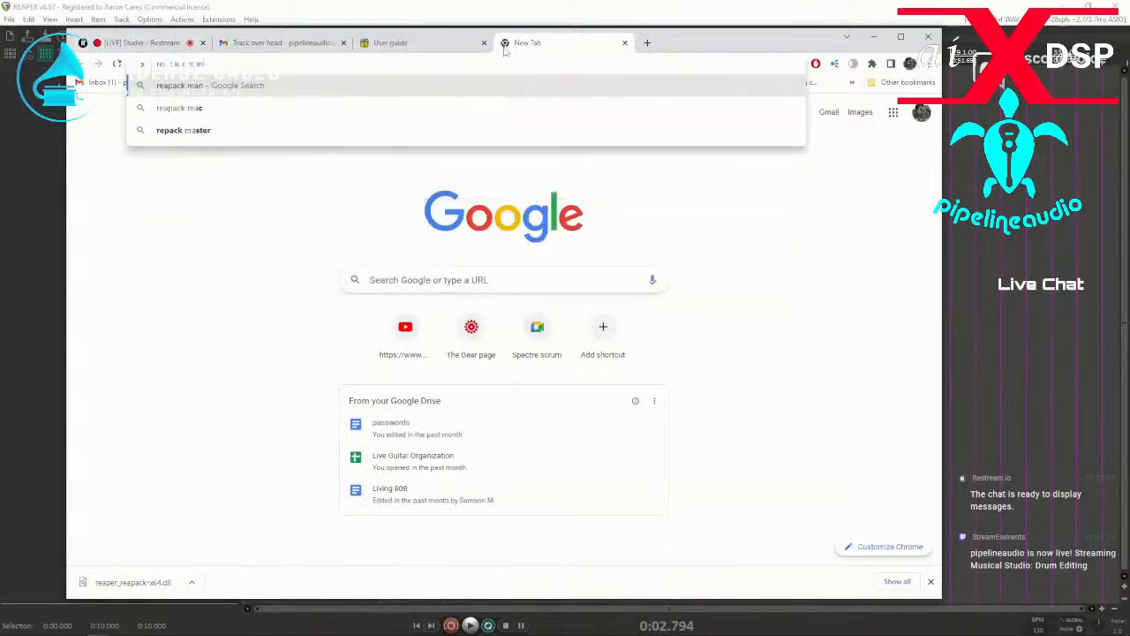
text(age repositories)
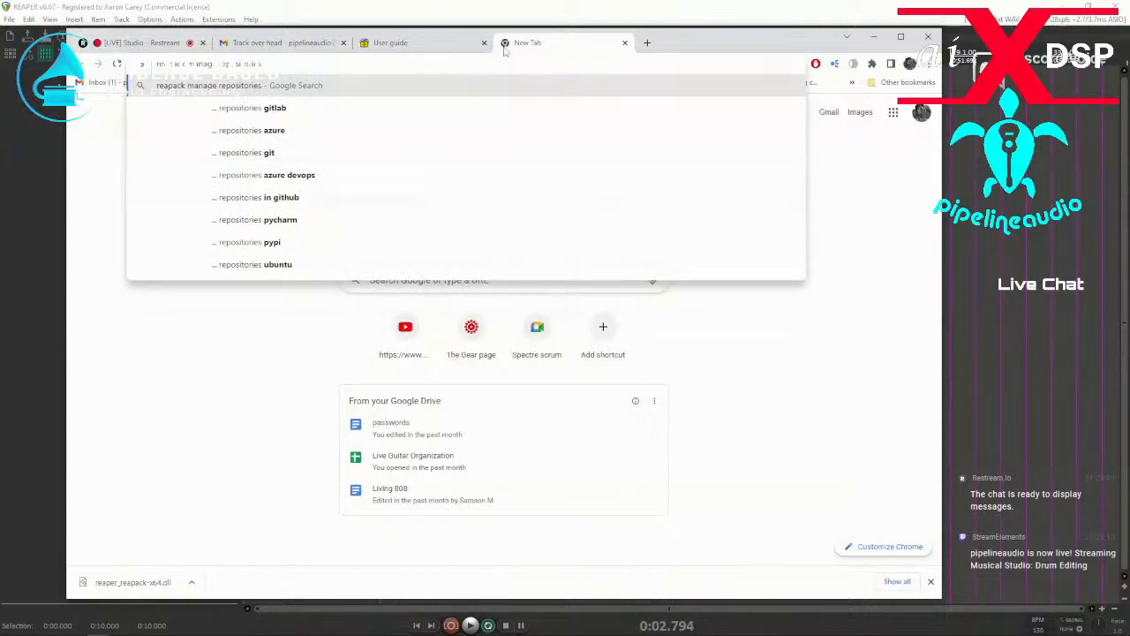
text( not working)
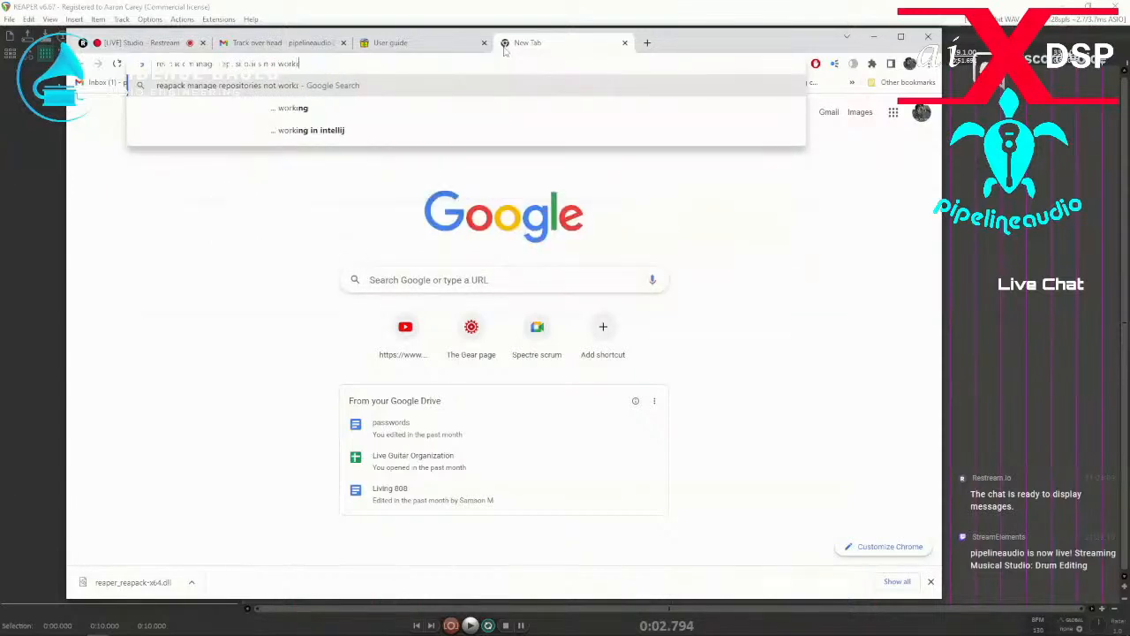
key(Return)
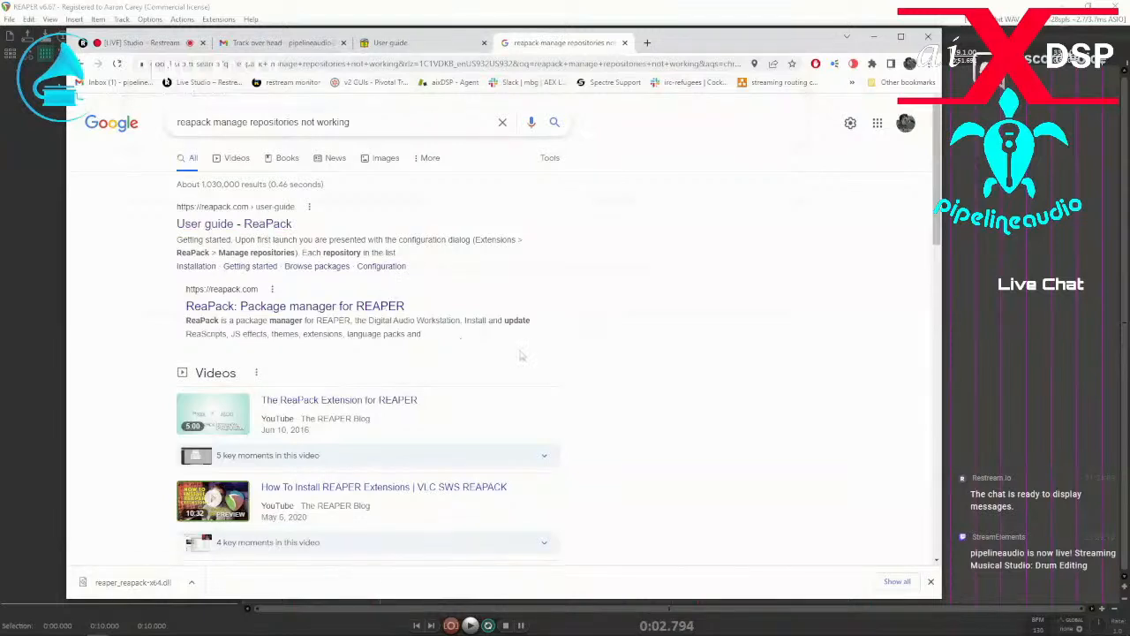
scroll(521, 355, down, 4)
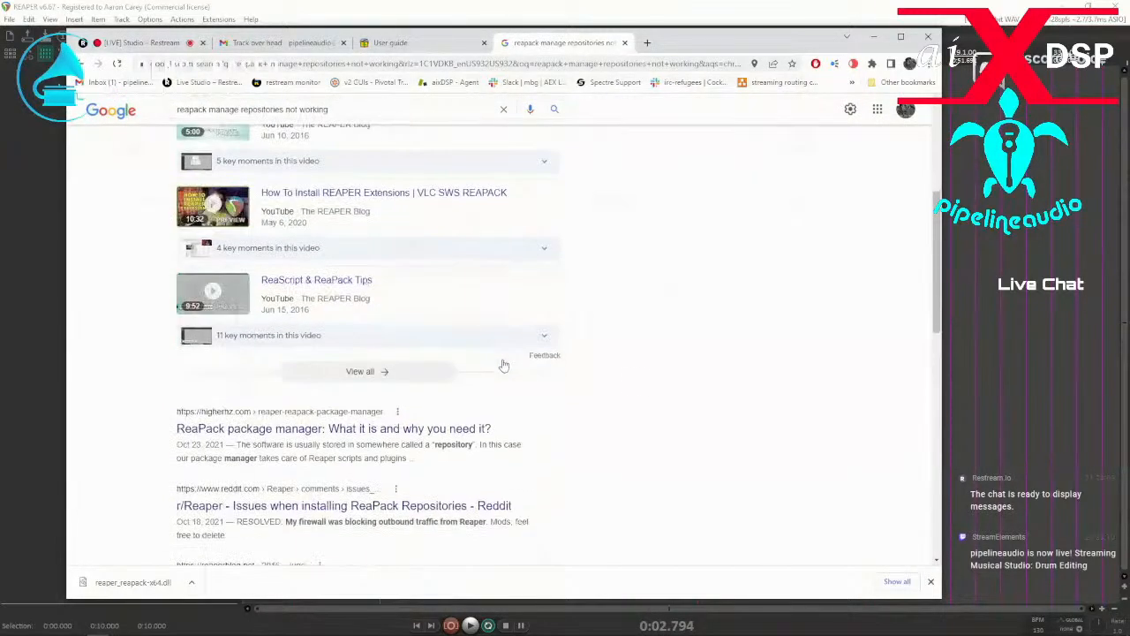
scroll(565, 375, down, 2)
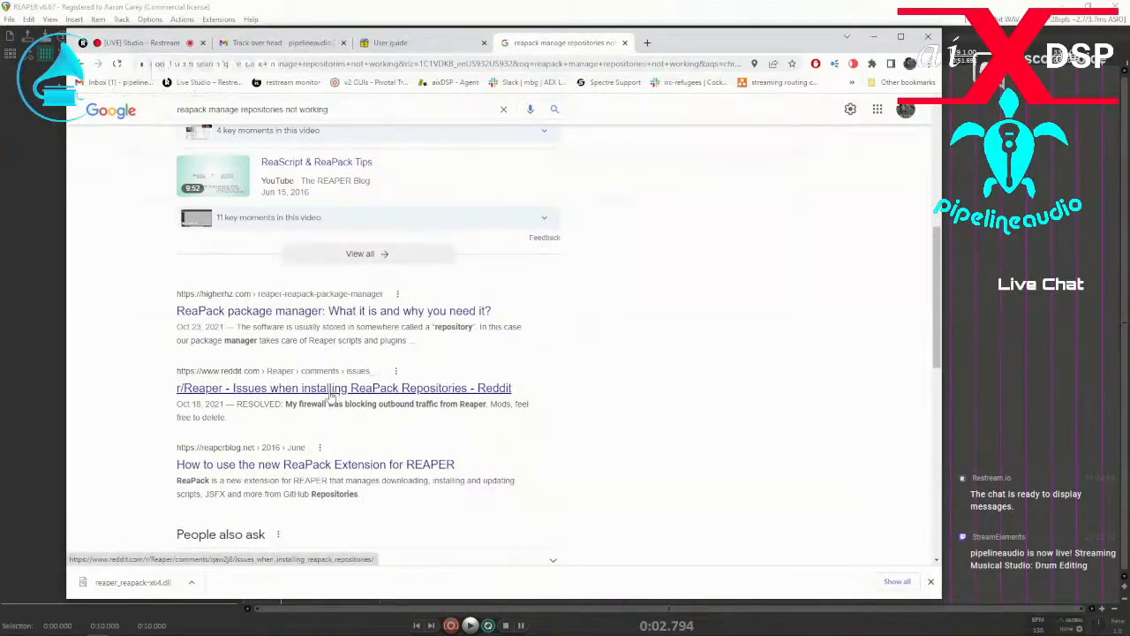
scroll(304, 472, down, 2)
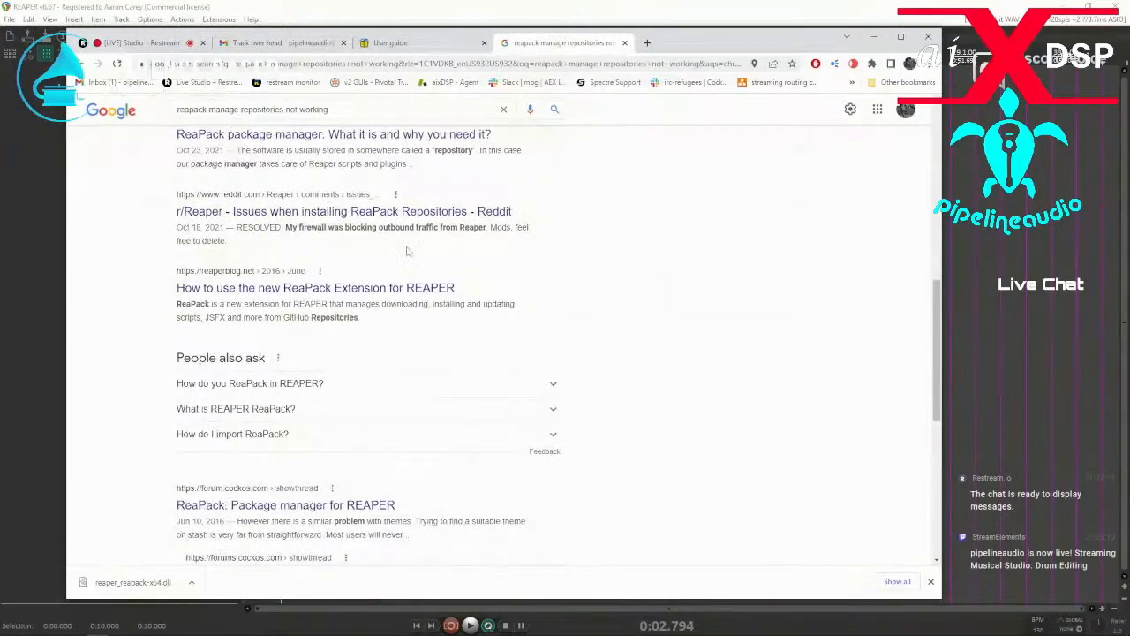
drag(696, 42, 0, 53)
Import the copied list of repository index URLs into ReaPack.
click(218, 19)
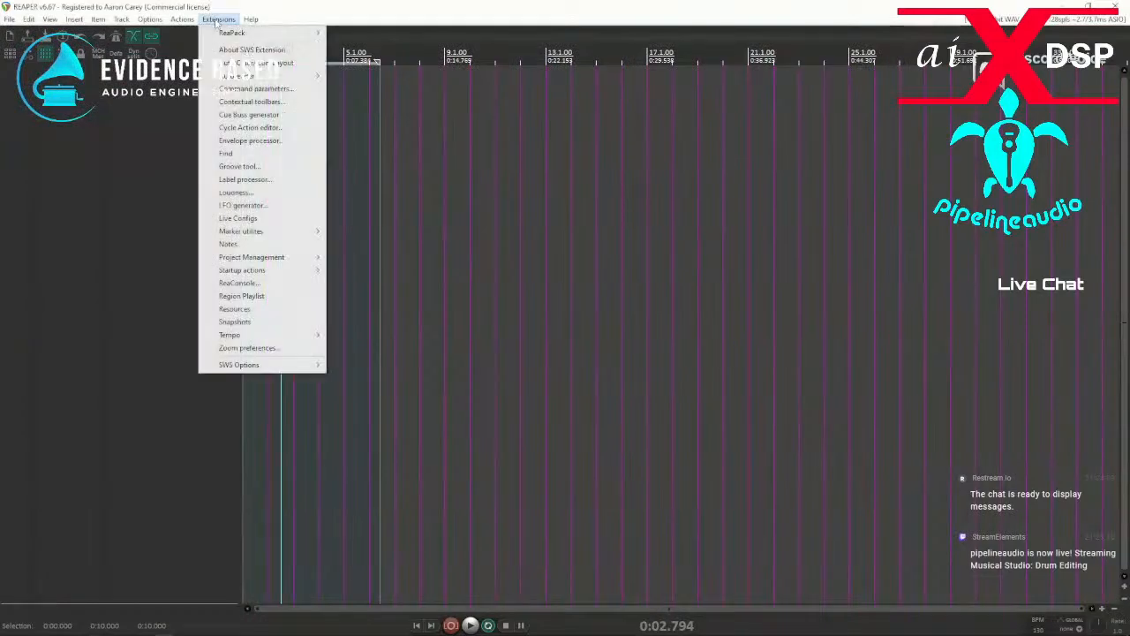
mouse_move(256, 33)
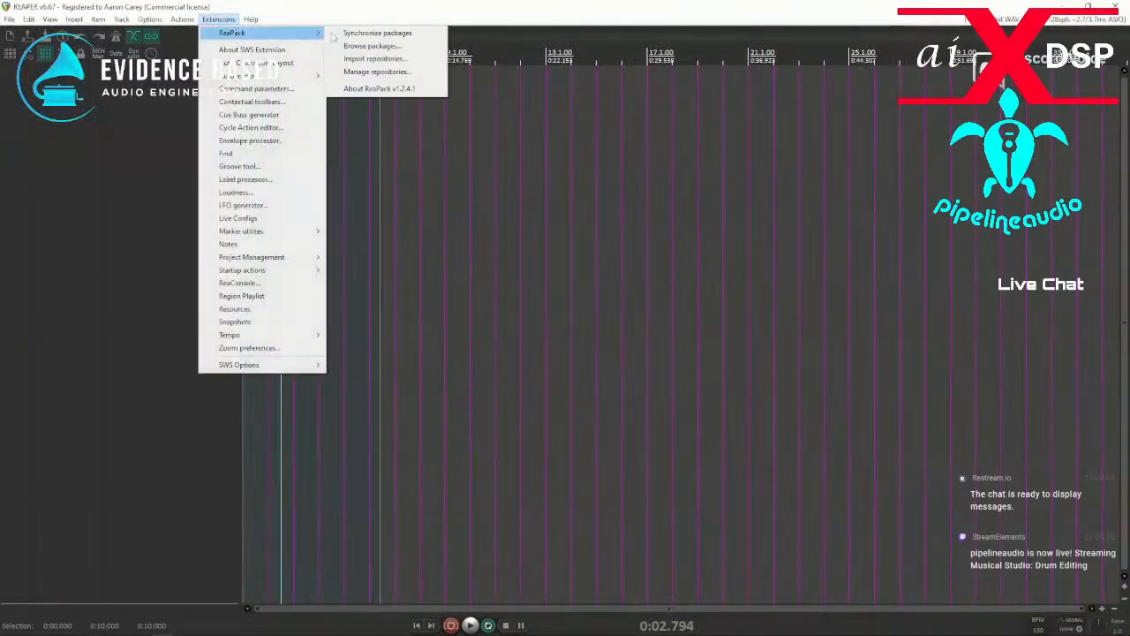
click(369, 59)
drag(1090, 160, 410, 131)
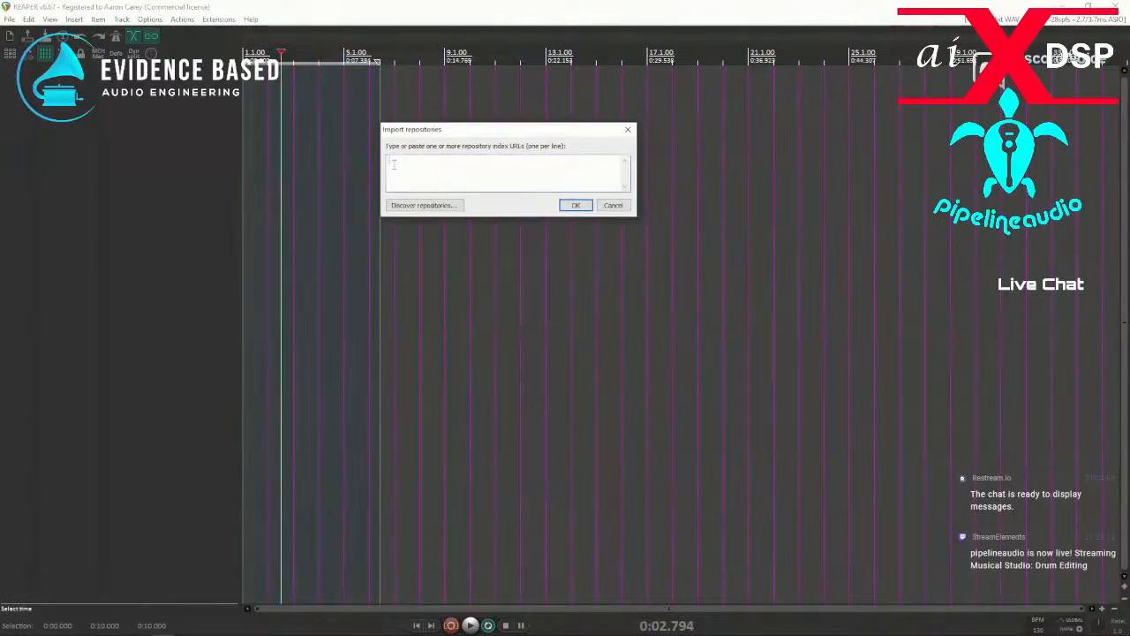
text(https://github.com/JoepVanlier/Hackey-Trackey/raw/master/index.xml https://github.com/X-Raym/MIDI-Makey-Makey/raw/master/index.xml https://github.com/Yaunick/Yannick-ReaScripts/raw/master/index.xml https://github.com/zaibuyidao/ReaScripts/raw/master/index.xml)
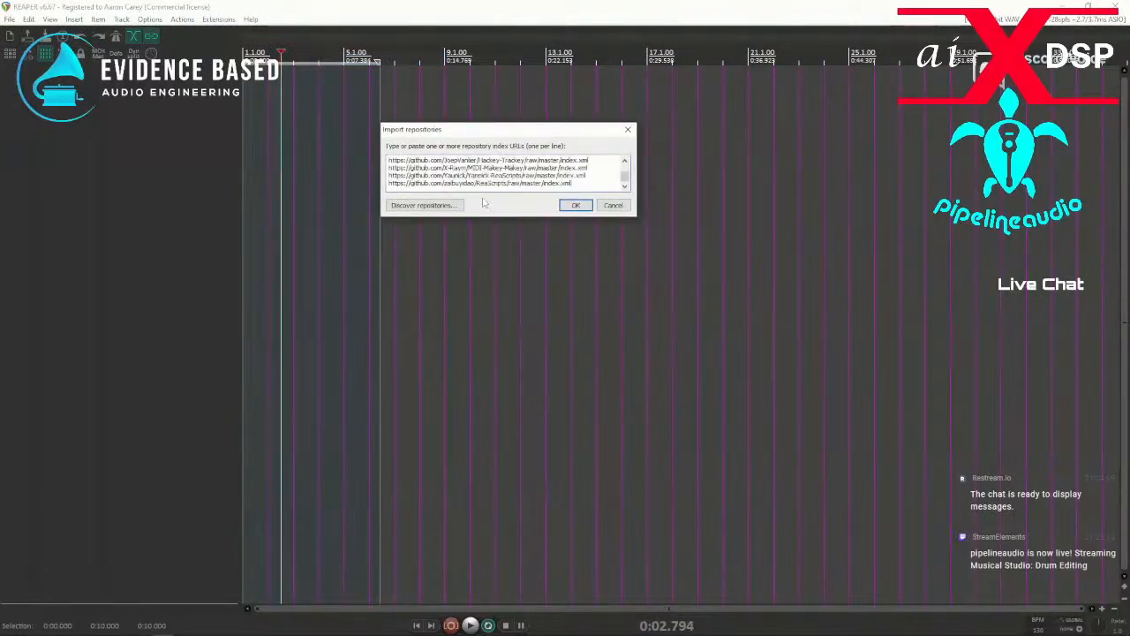
click(575, 206)
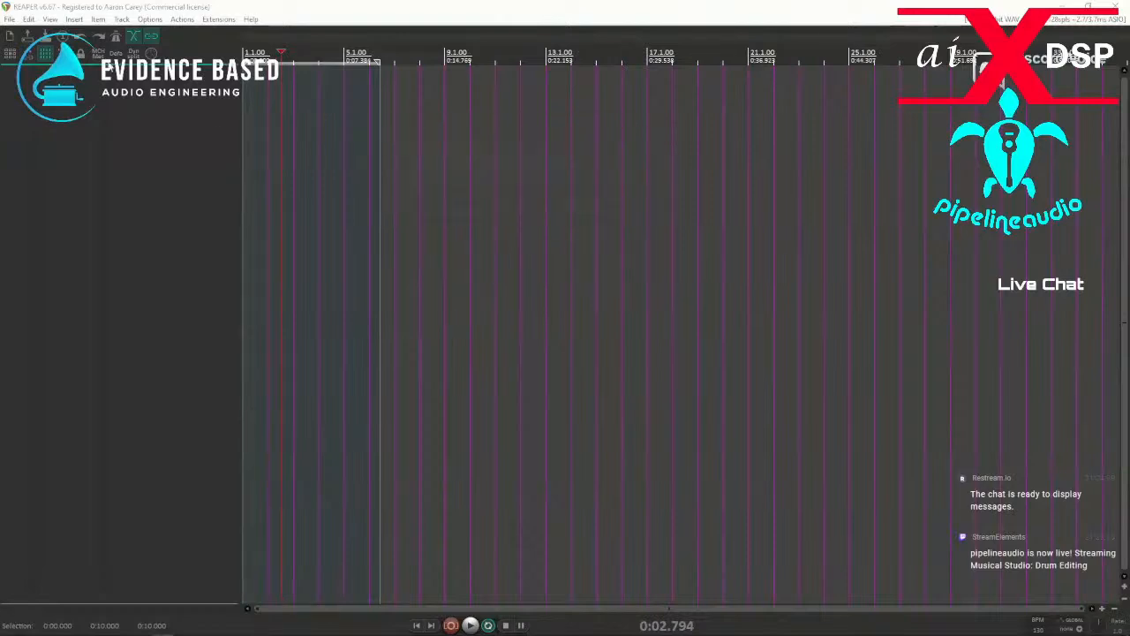
Try to open the ReaPack package browser, and synchronize the packages.
click(219, 19)
mouse_move(235, 37)
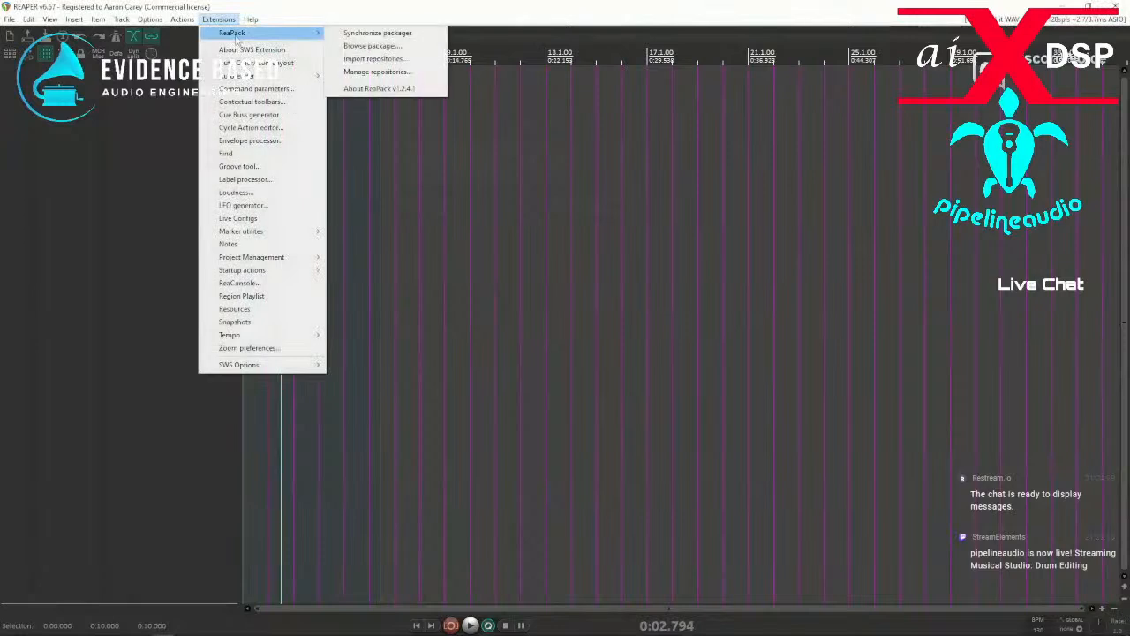
click(369, 48)
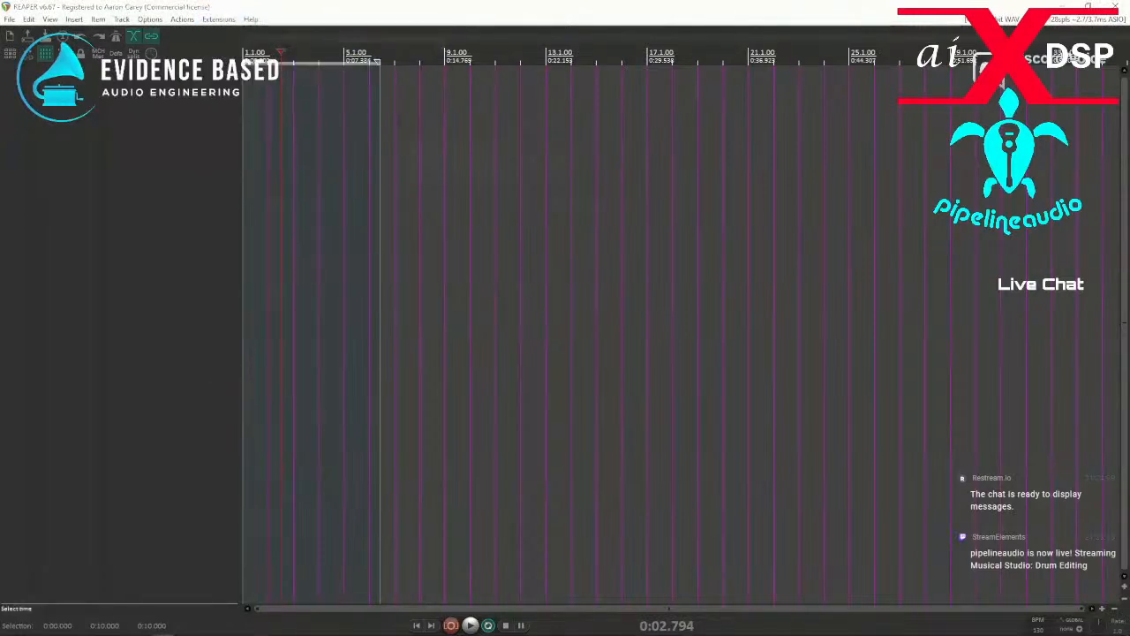
click(218, 19)
mouse_move(292, 33)
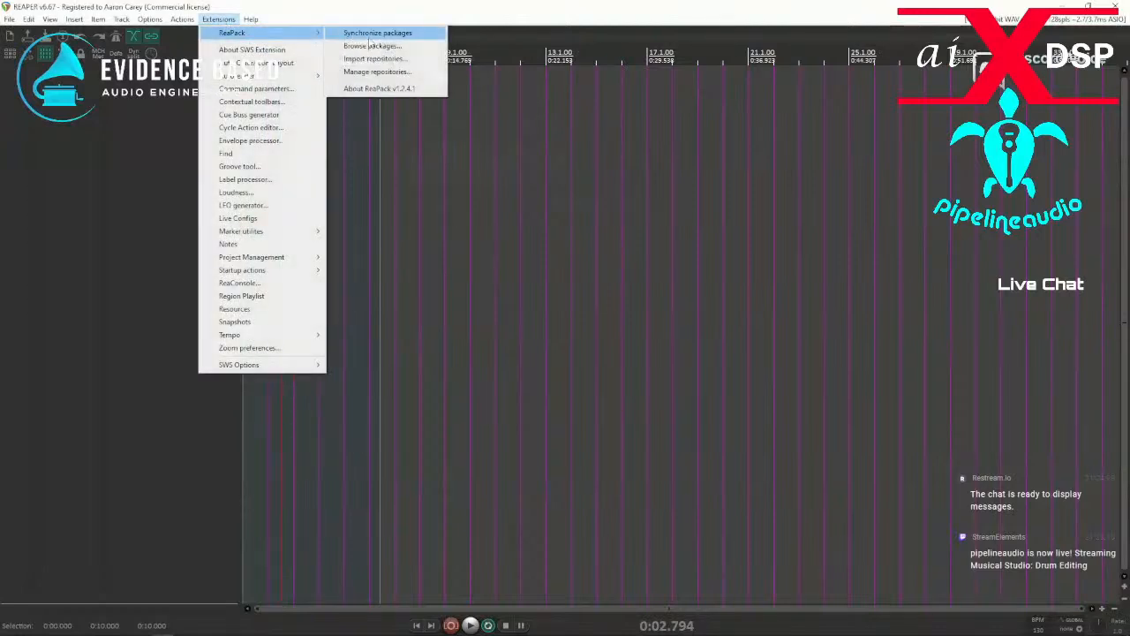
click(371, 34)
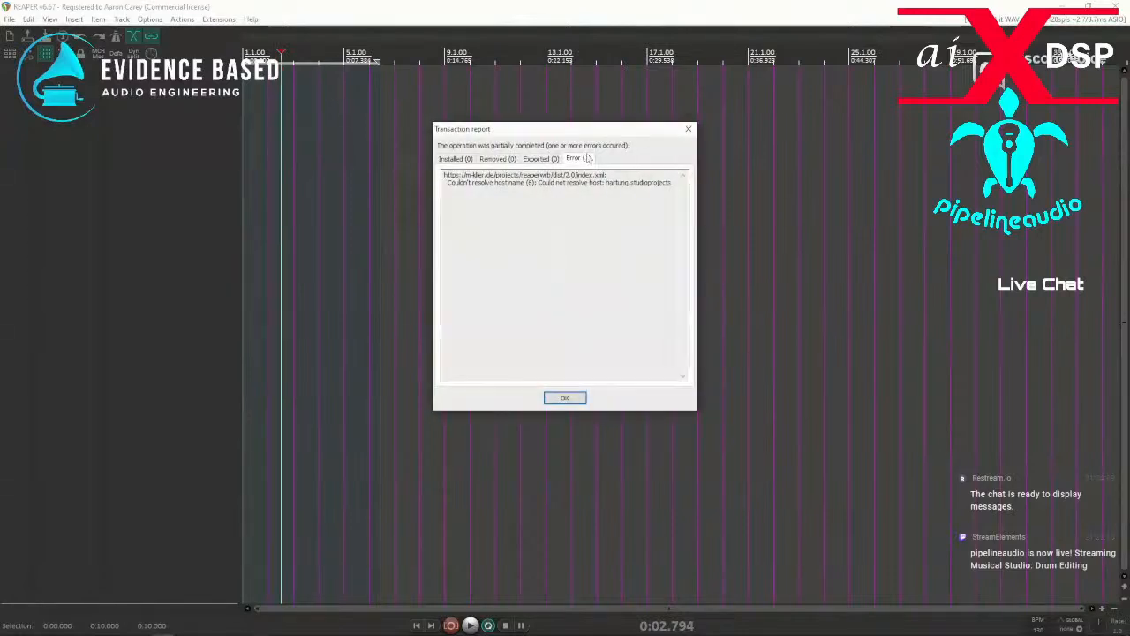
Copy the whole error text from the ReaPack transaction report and switch to the browser to look it up.
drag(444, 175, 669, 183)
right_click(669, 184)
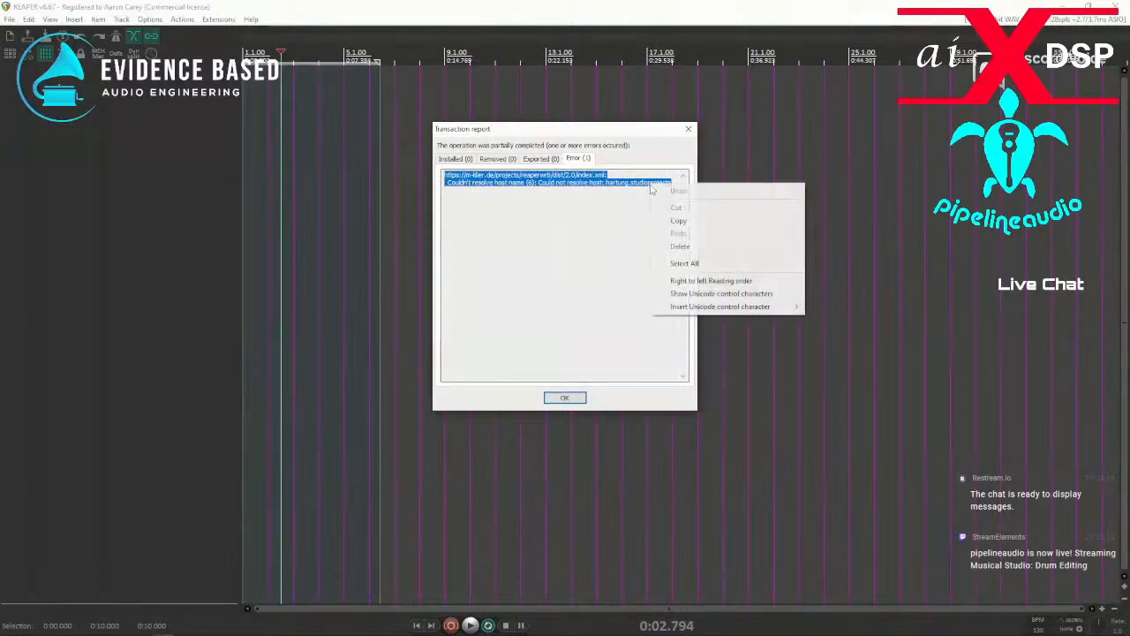
click(682, 221)
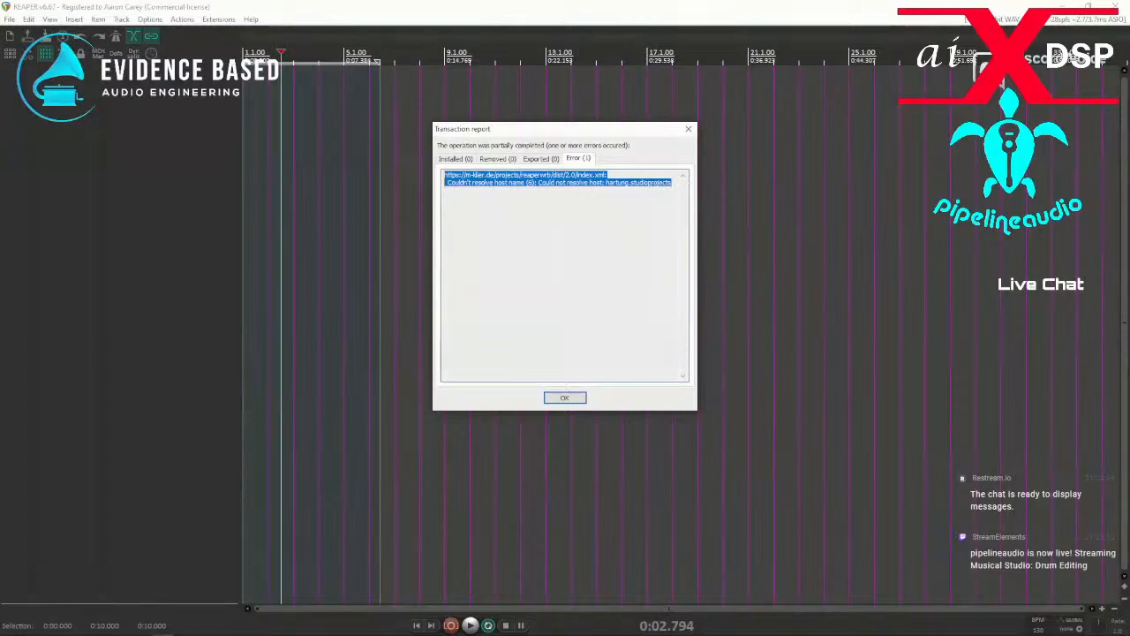
key(alt+Tab)
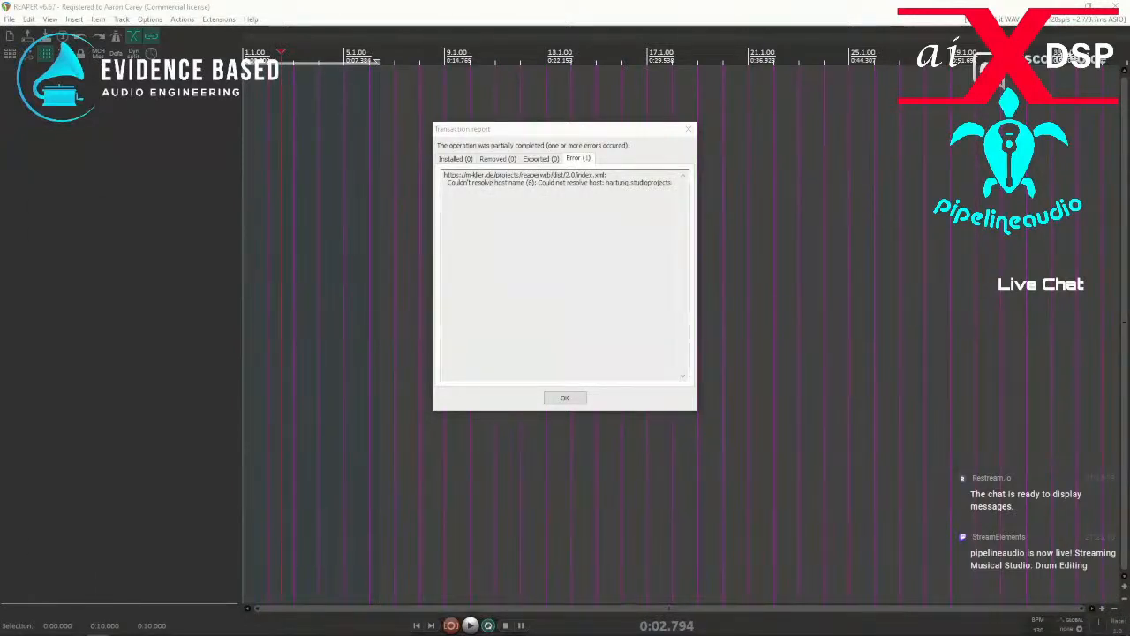
Dismiss the transaction report and try again to open ReaPack's package browser and repository management window.
click(564, 398)
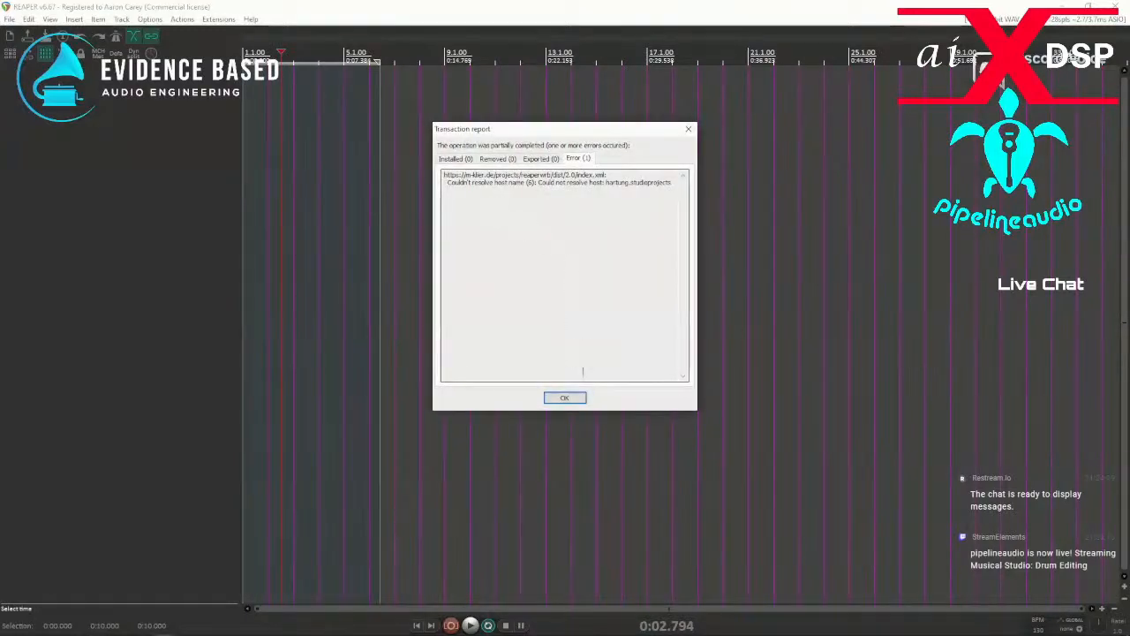
click(566, 400)
click(218, 19)
mouse_move(231, 35)
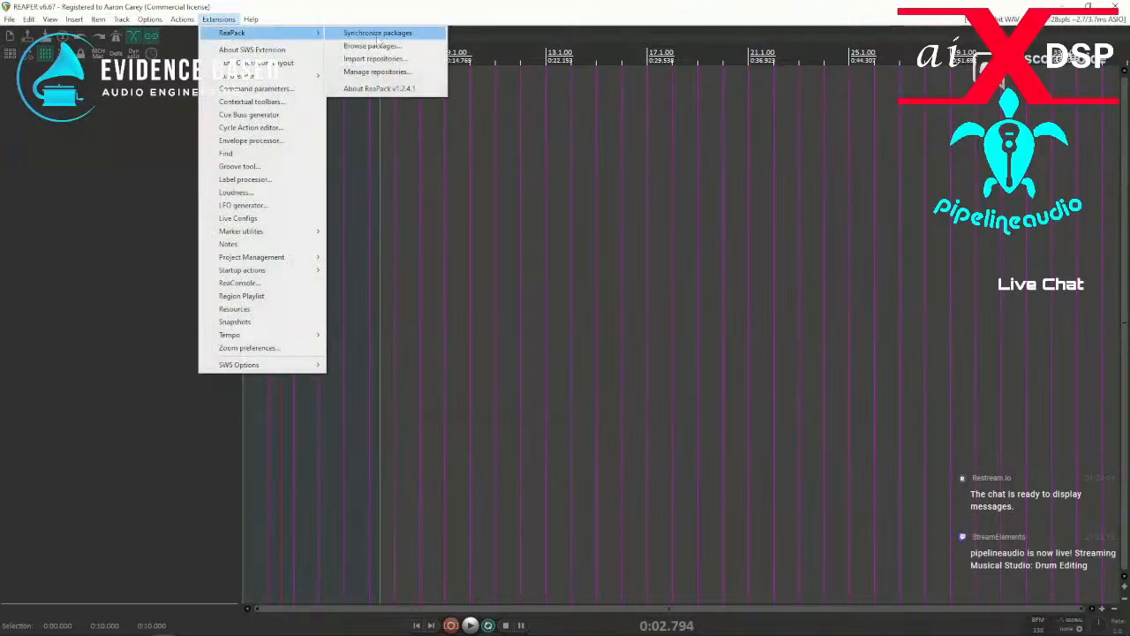
click(378, 46)
click(218, 19)
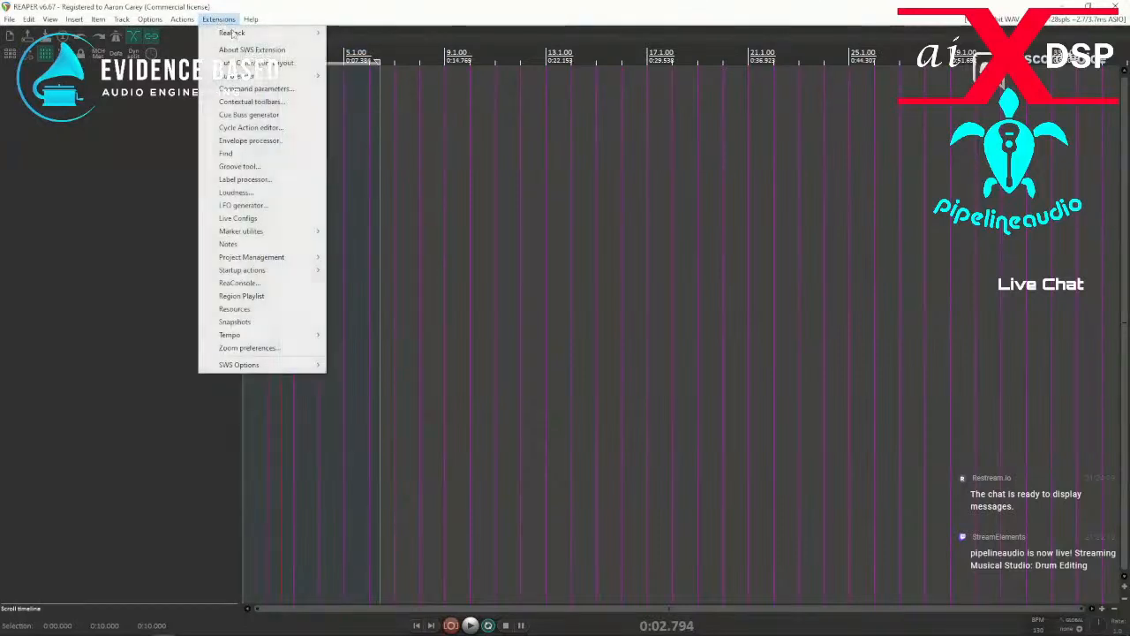
mouse_move(301, 35)
click(360, 74)
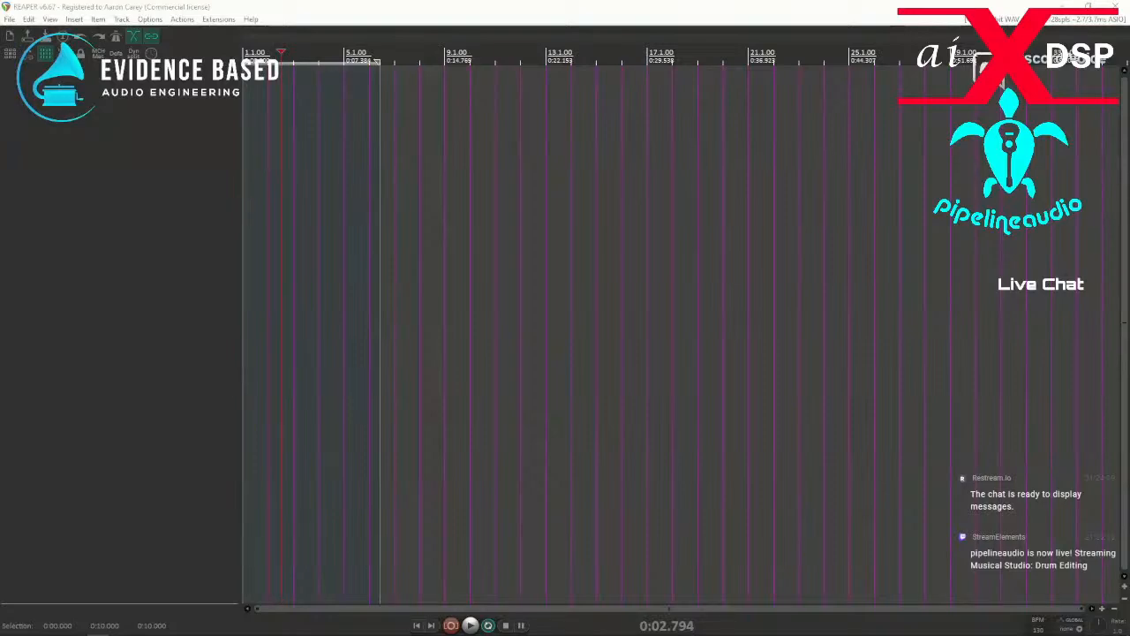
Read the comments in GitHub issue #30, "Could not resolve host: raw.githubusercontent.com", for possible causes of the ReaPack error.
drag(0, 82, 667, 82)
scroll(353, 327, down, 2)
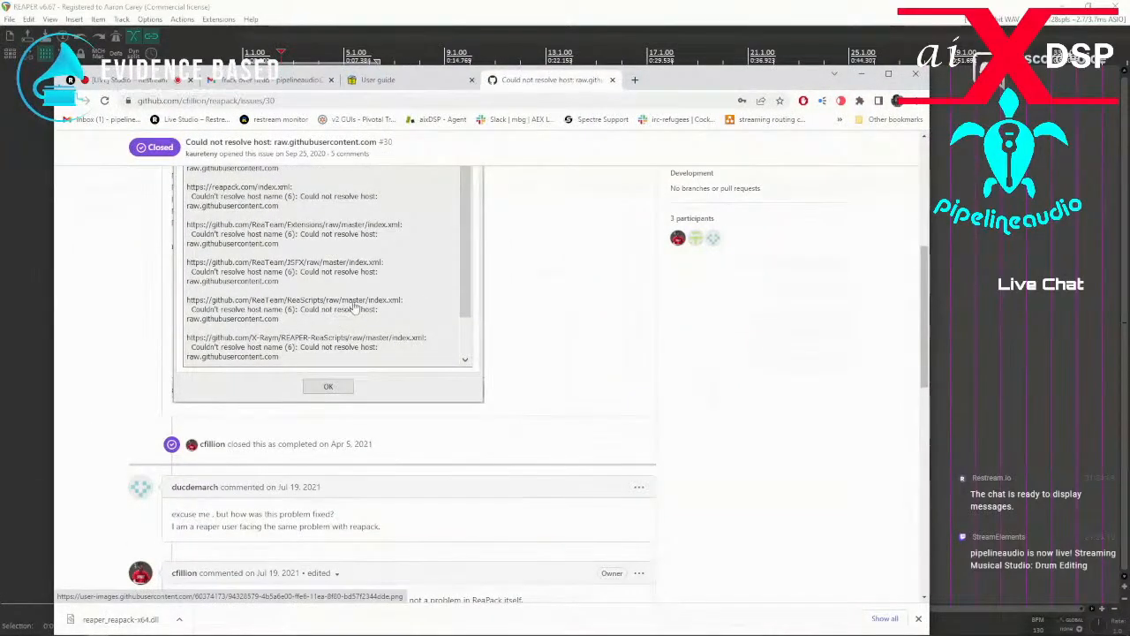
scroll(353, 308, down, 3)
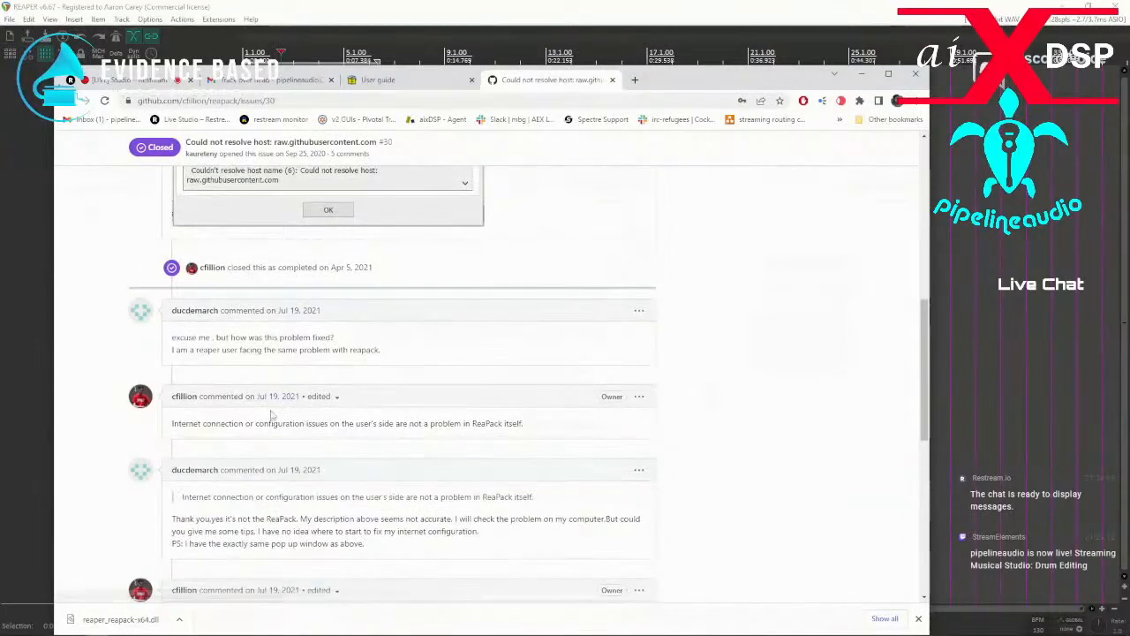
scroll(331, 423, down, 1)
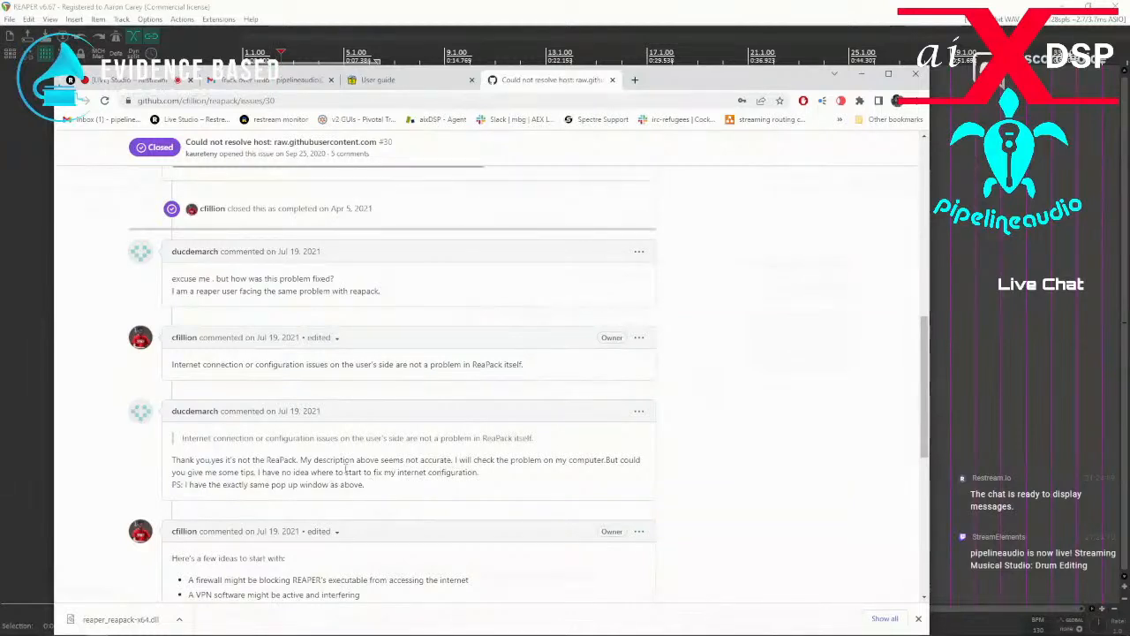
scroll(281, 473, down, 3)
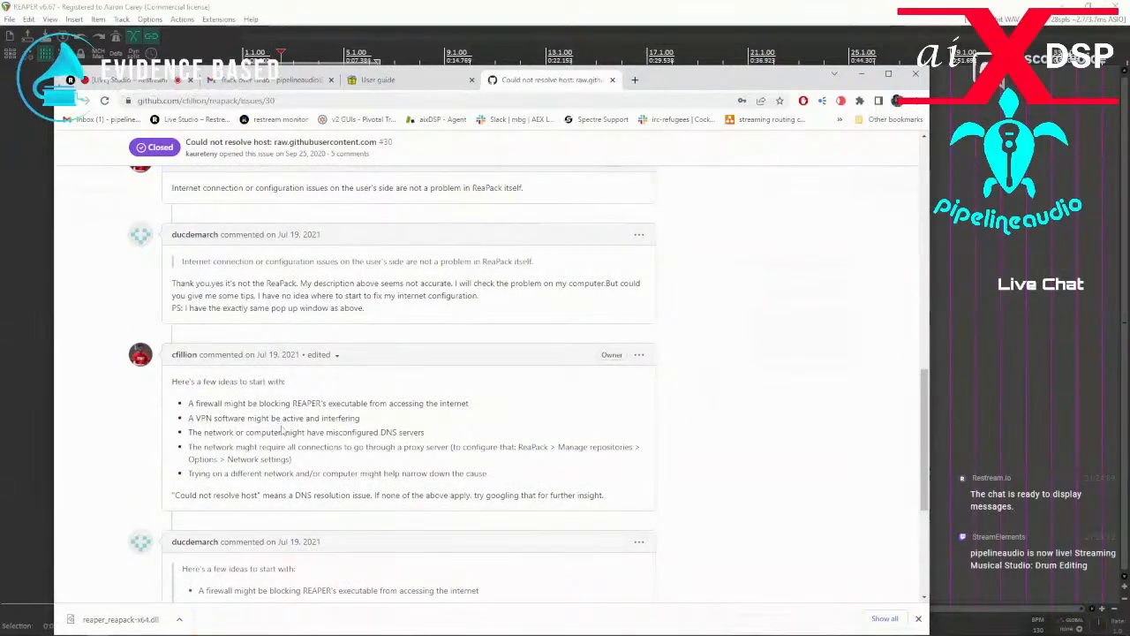
scroll(313, 446, down, 5)
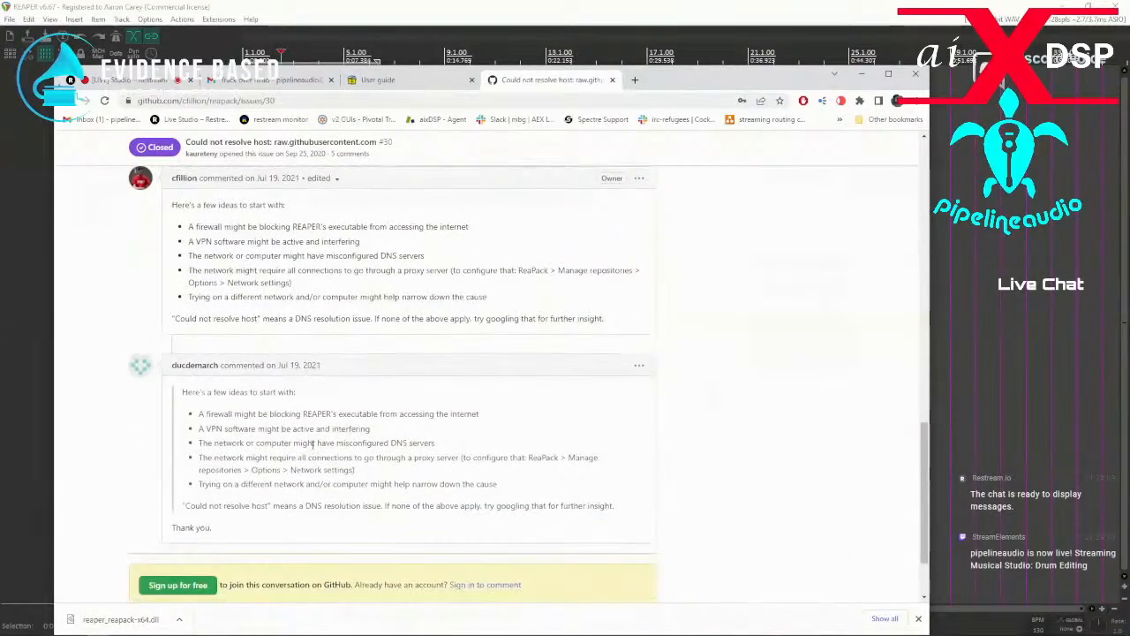
scroll(332, 409, up, 8)
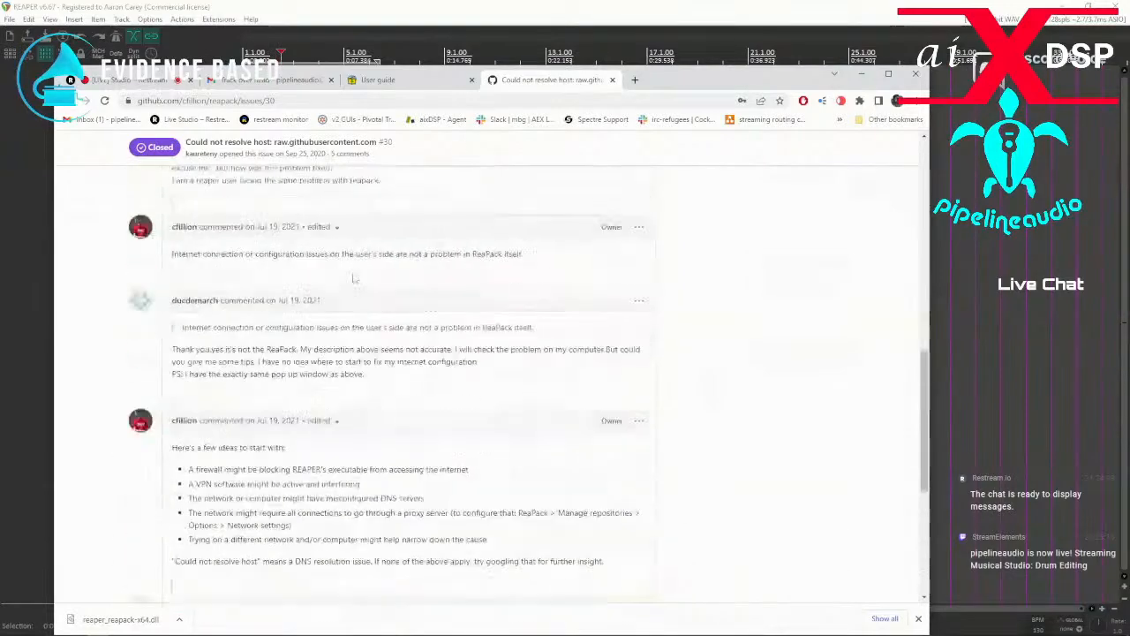
drag(811, 80, 71, 201)
Switch to File Explorer and open the ReaPack folder inside AppData\Roaming\REAPER.
drag(0, 115, 631, 90)
click(278, 168)
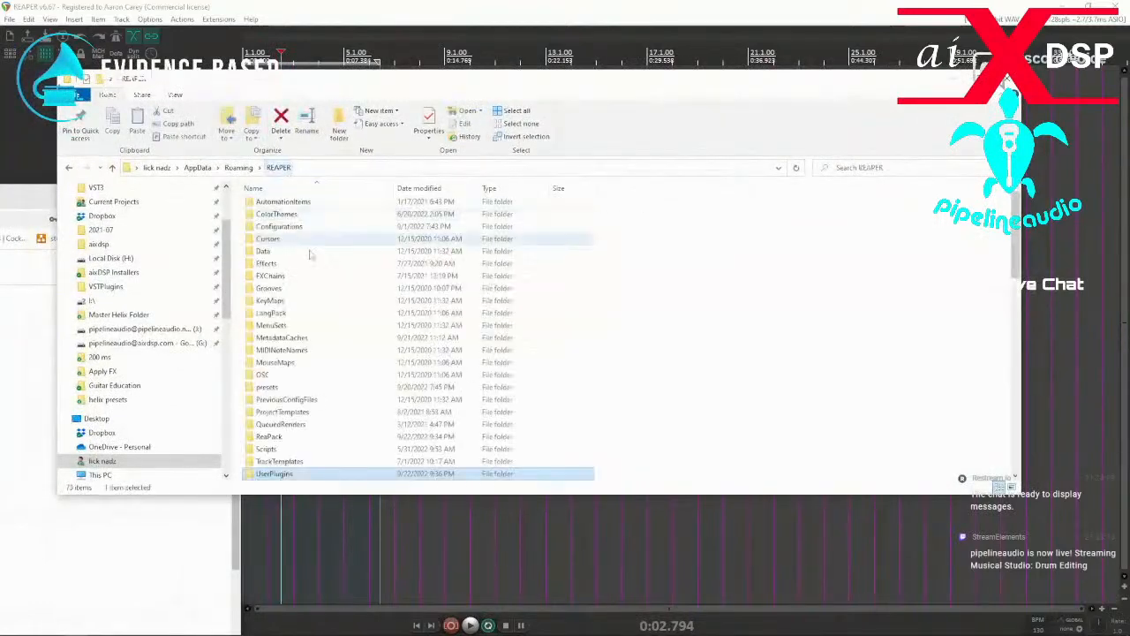
click(267, 437)
double_click(268, 437)
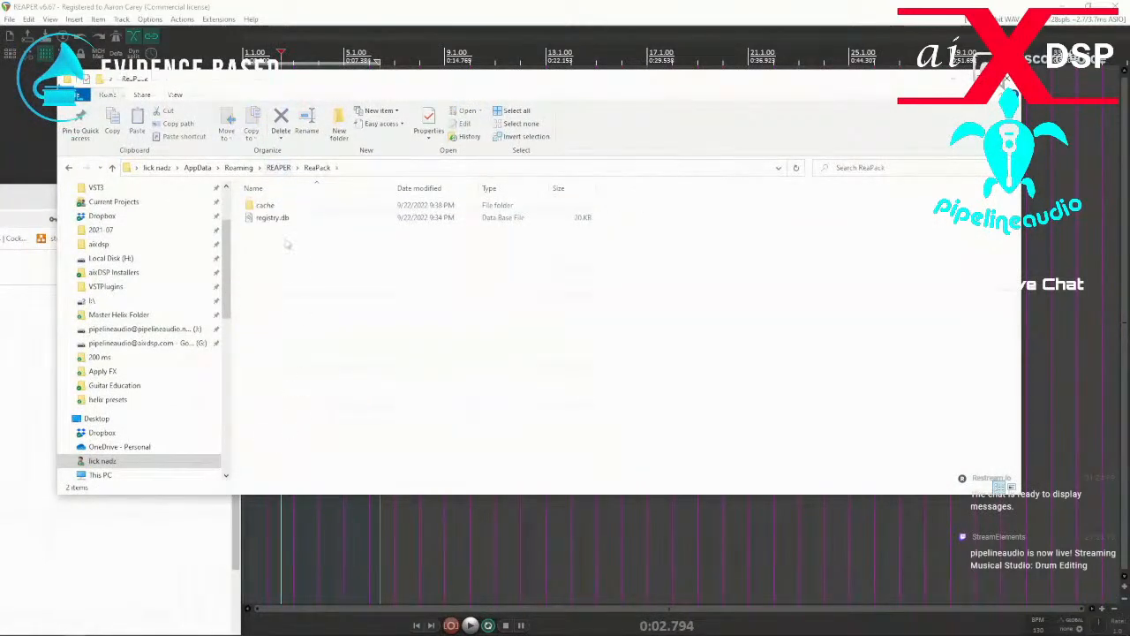
Open registry.db from the ReaPack folder in Notepad++ for inspection, declining the offered Notepad++ update.
click(258, 217)
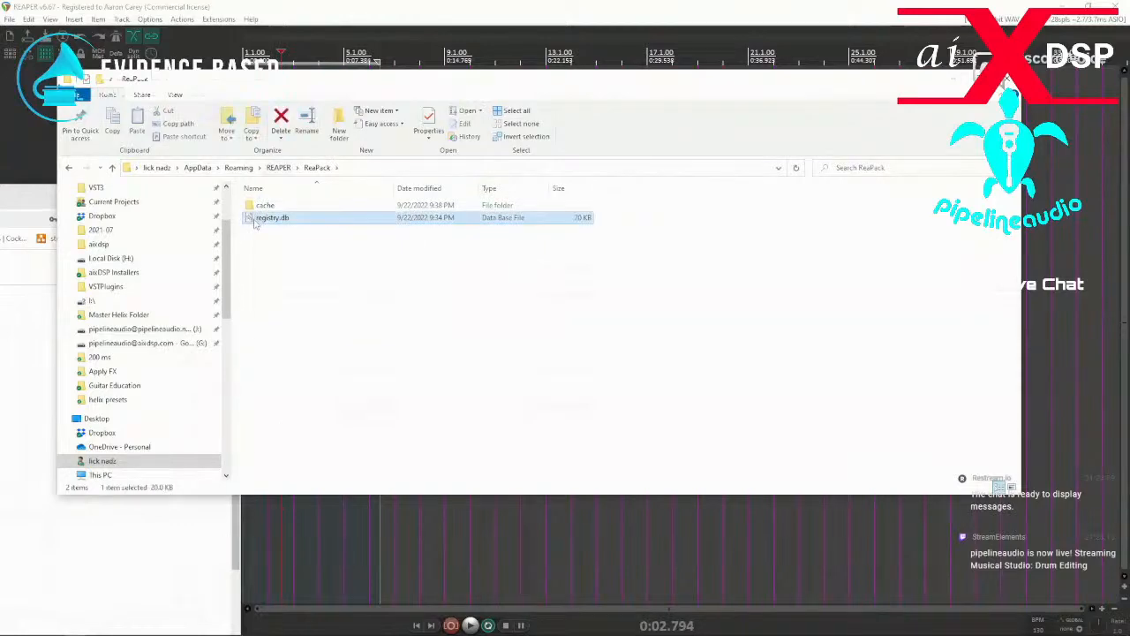
right_click(255, 220)
click(292, 282)
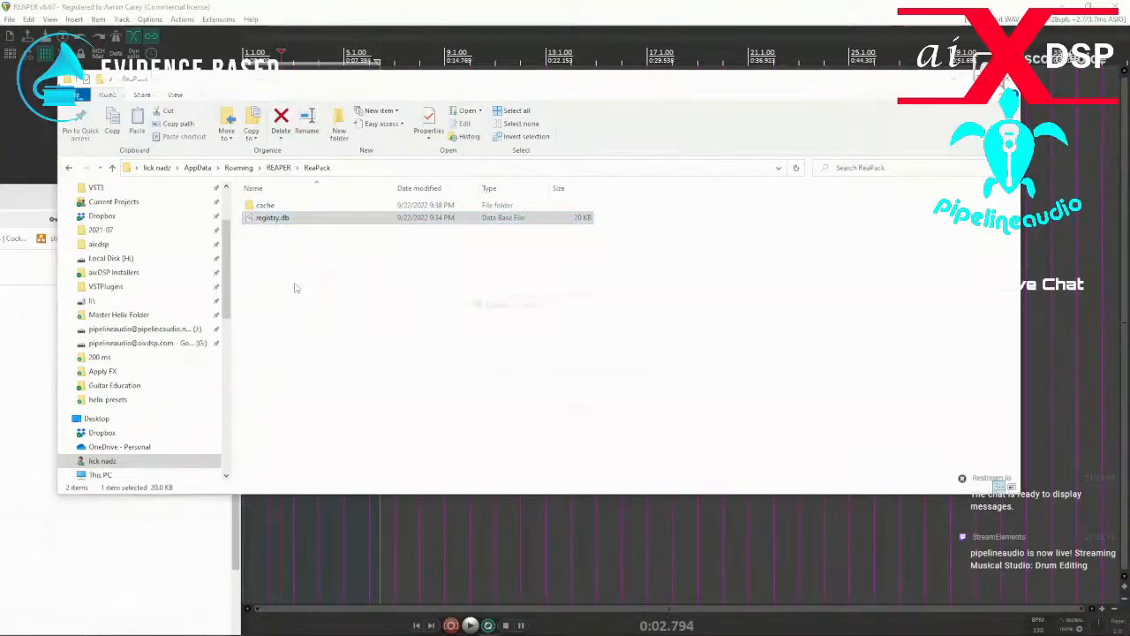
click(643, 360)
drag(454, 168, 599, 142)
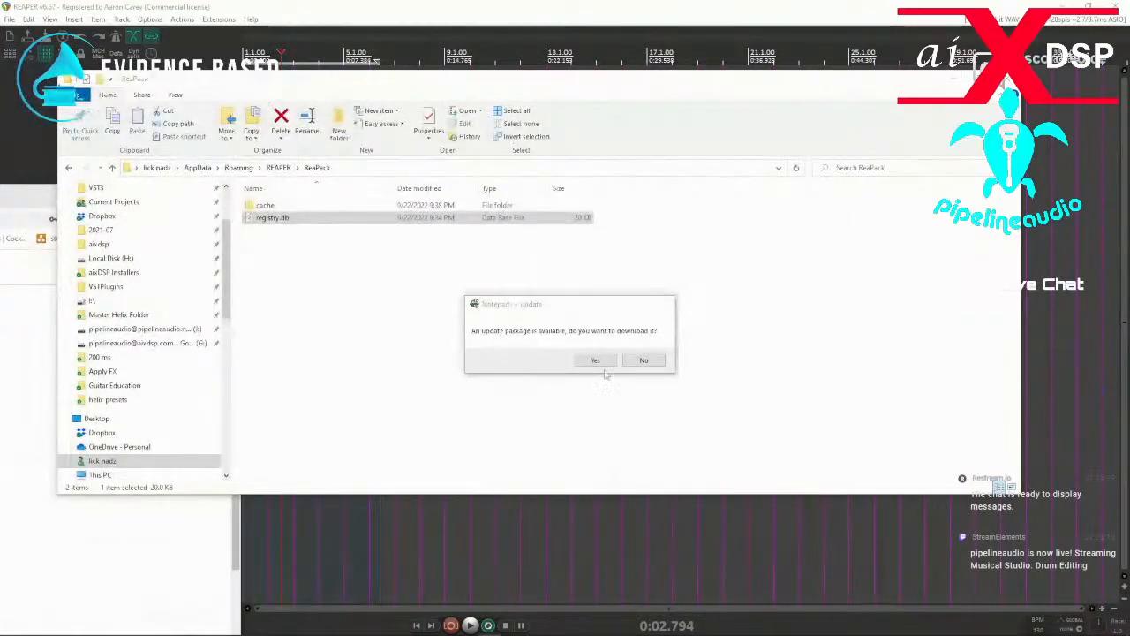
click(643, 360)
Open ReaPack's cache folder, look through its XML index files, and move the folder window out of the way.
double_click(267, 205)
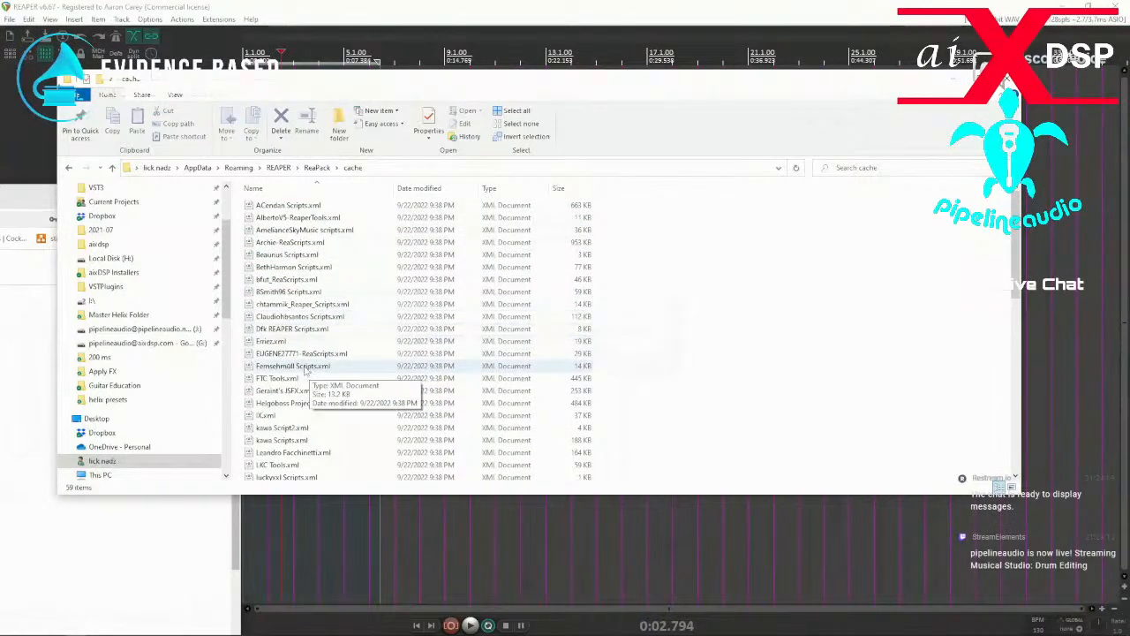
scroll(305, 371, down, 4)
scroll(331, 375, down, 8)
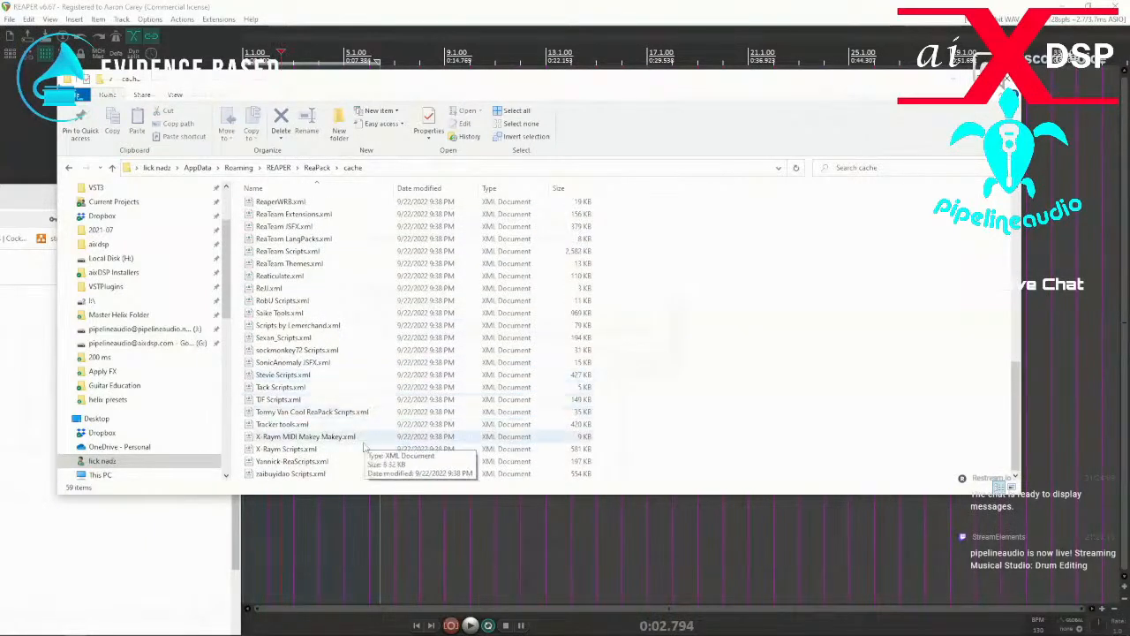
drag(363, 82, 0, 96)
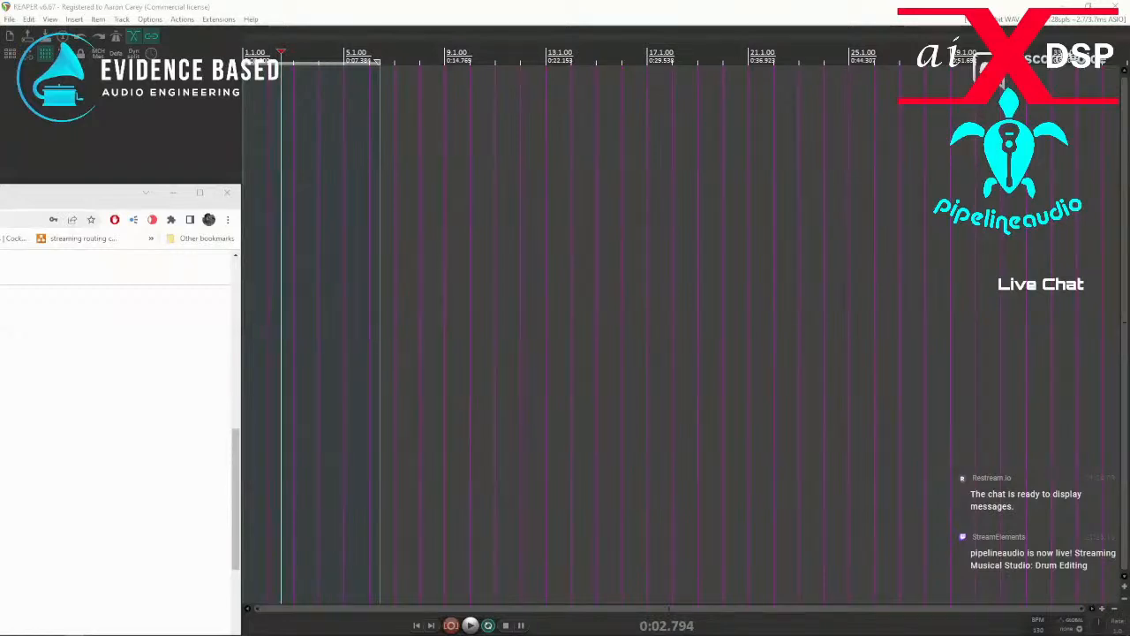
Try again to open ReaPack's package browser in REAPER, and synchronize the packages.
click(218, 19)
mouse_move(233, 35)
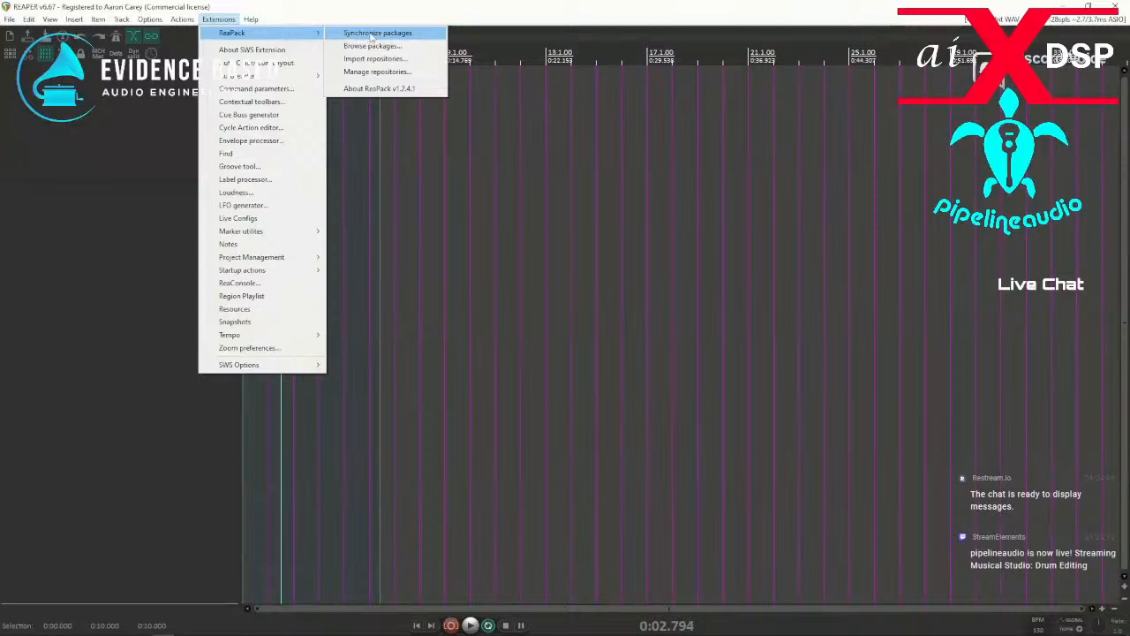
click(368, 44)
click(210, 22)
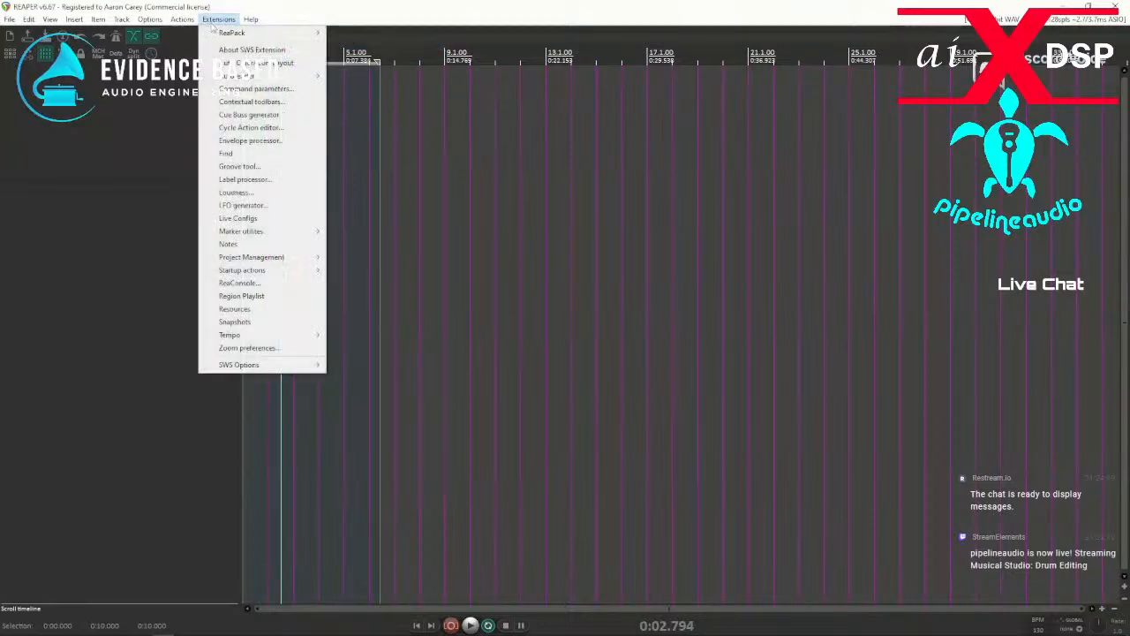
mouse_move(256, 33)
click(362, 35)
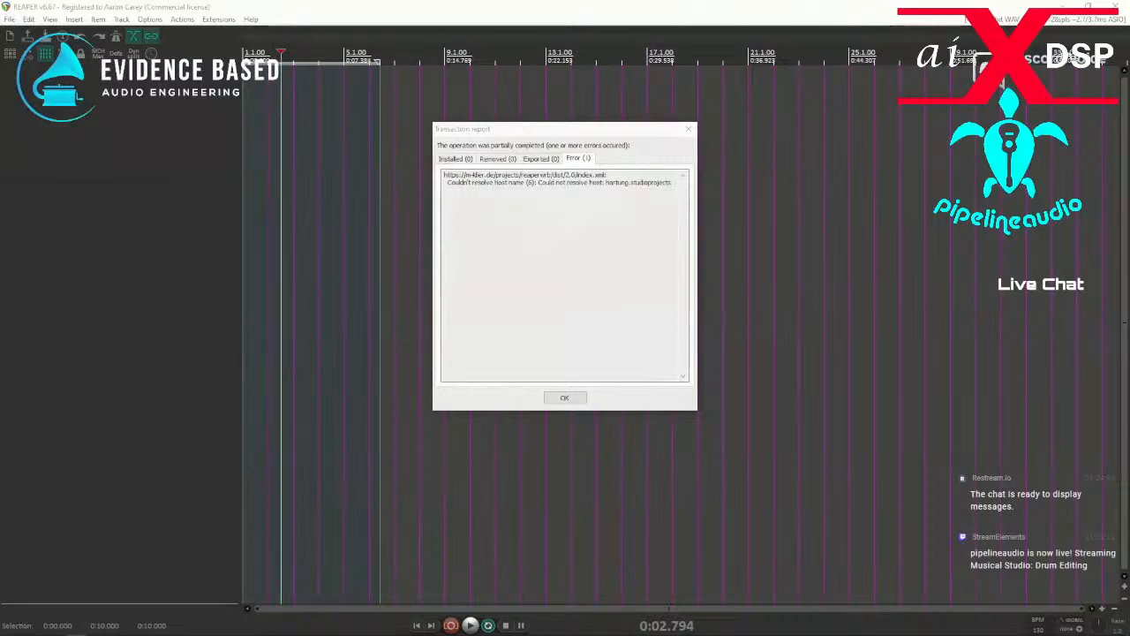
Bring the ReaPack cache folder window back beside the transaction report and search the folder for "wrb".
drag(0, 229, 481, 220)
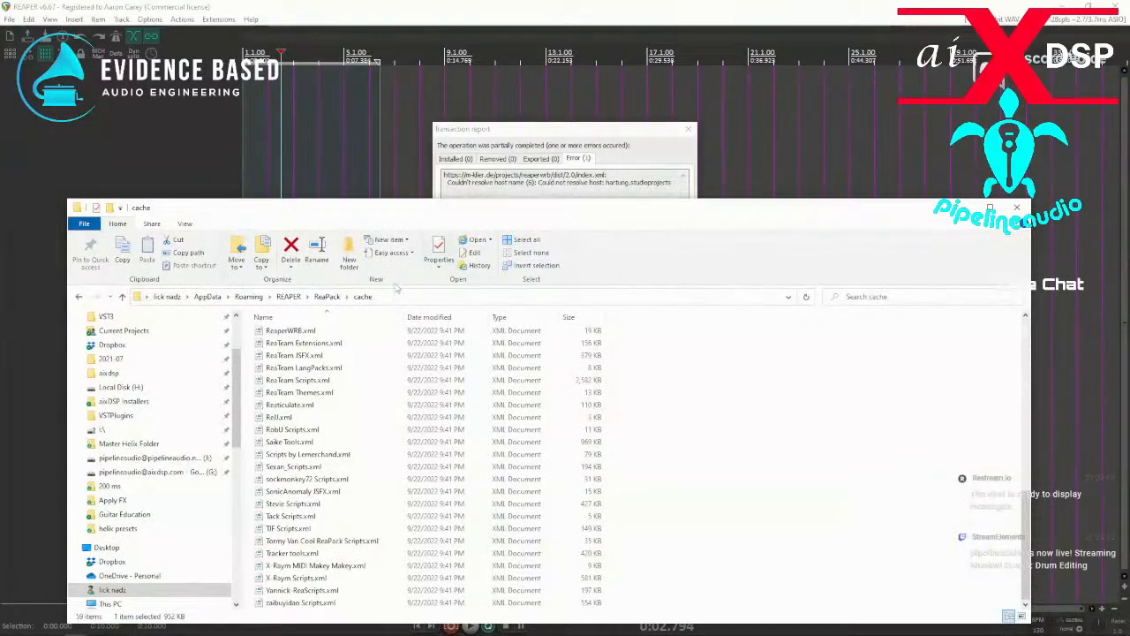
click(871, 301)
text(wrb)
click(1014, 296)
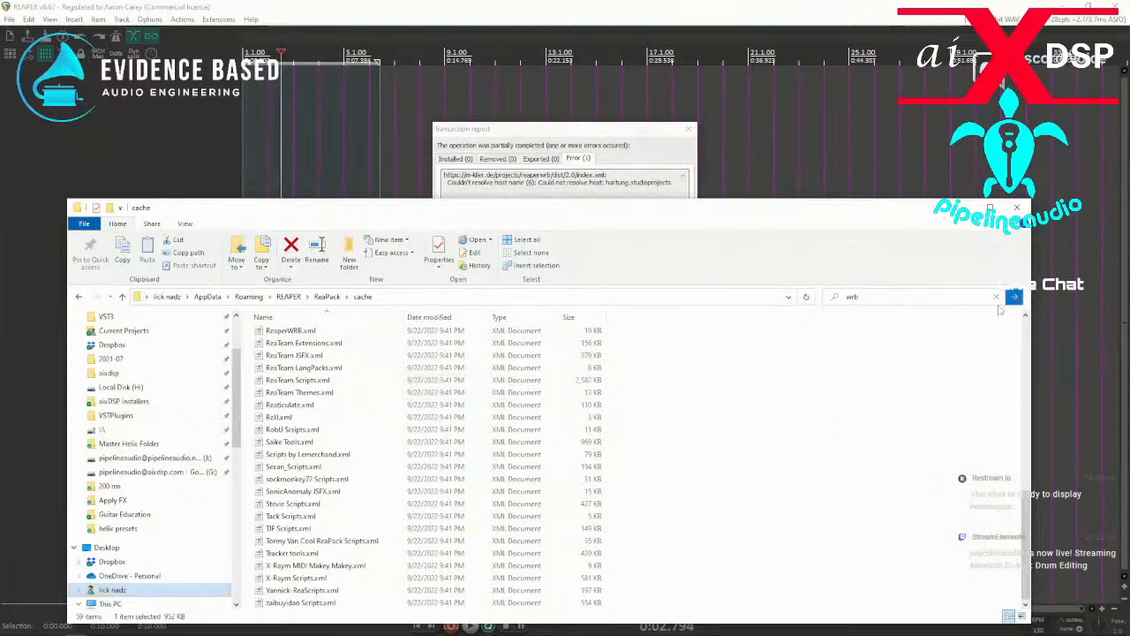
Search the ReaPack cache folder for "hartung", the host name in the error text.
click(875, 297)
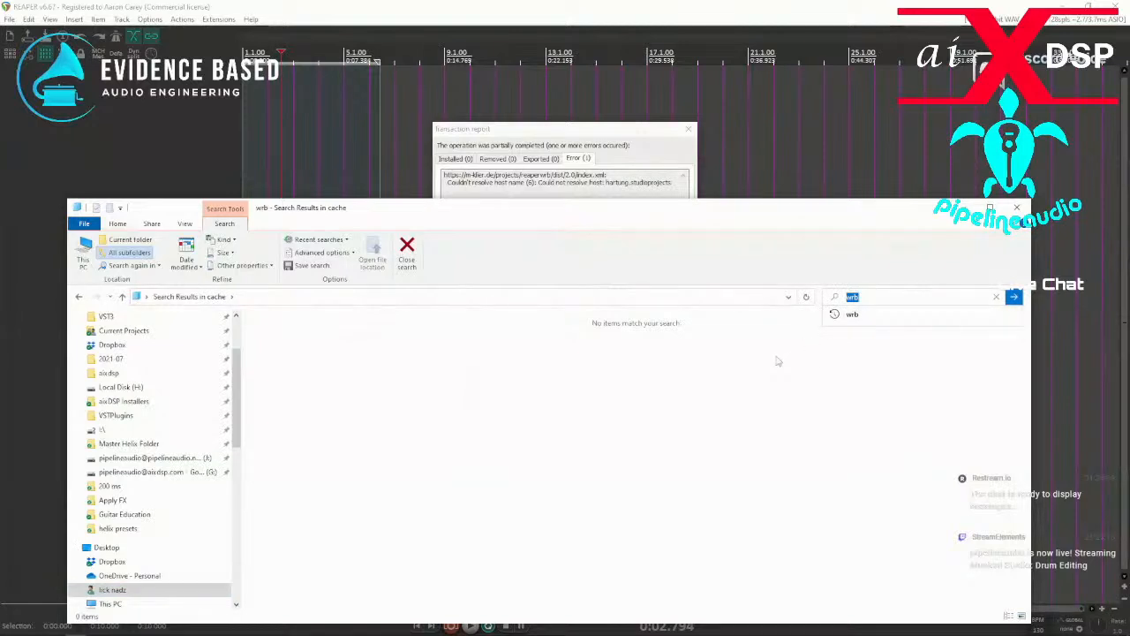
text(hartung)
click(1014, 297)
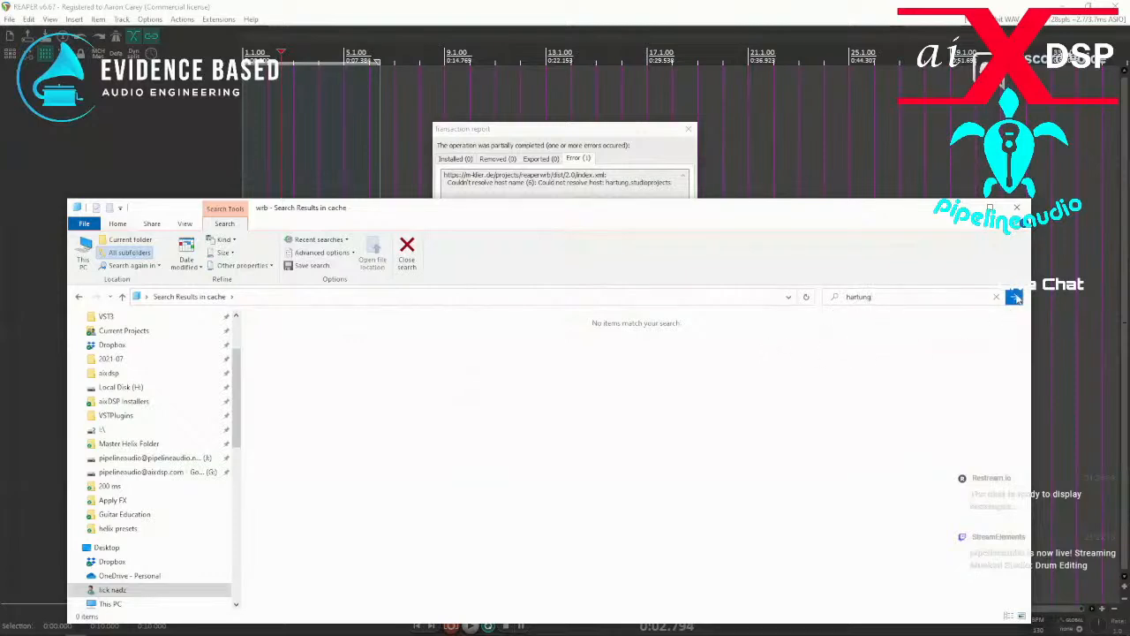
Search the ReaPack cache folder for "studio", clear the search, and return to the full file listing.
click(883, 296)
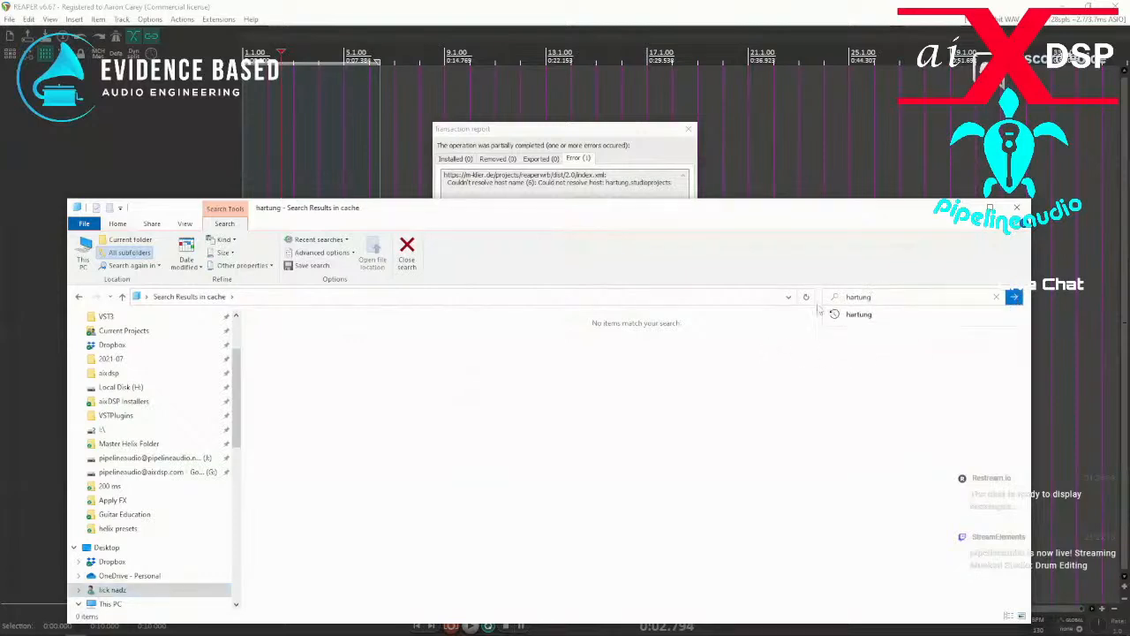
text(studio)
click(1014, 298)
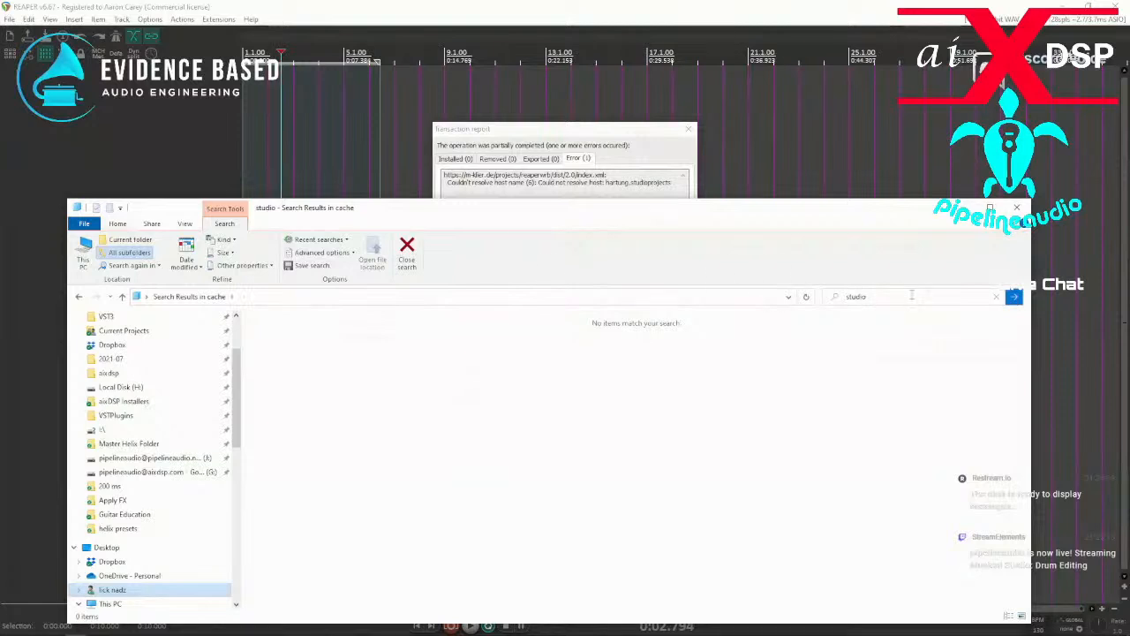
click(996, 296)
click(631, 356)
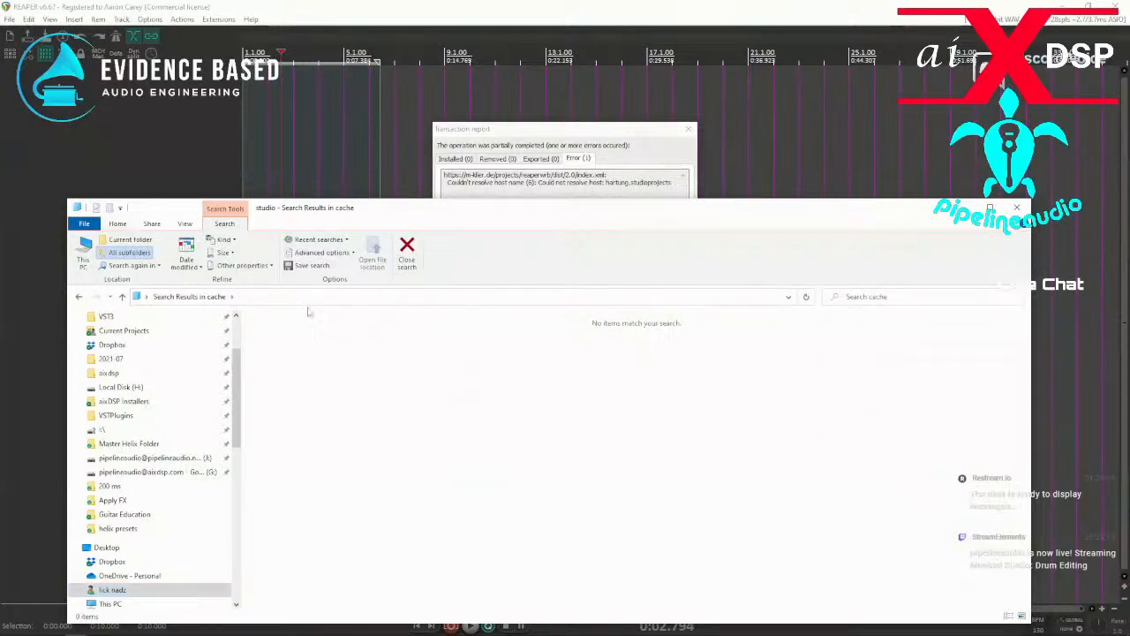
click(78, 297)
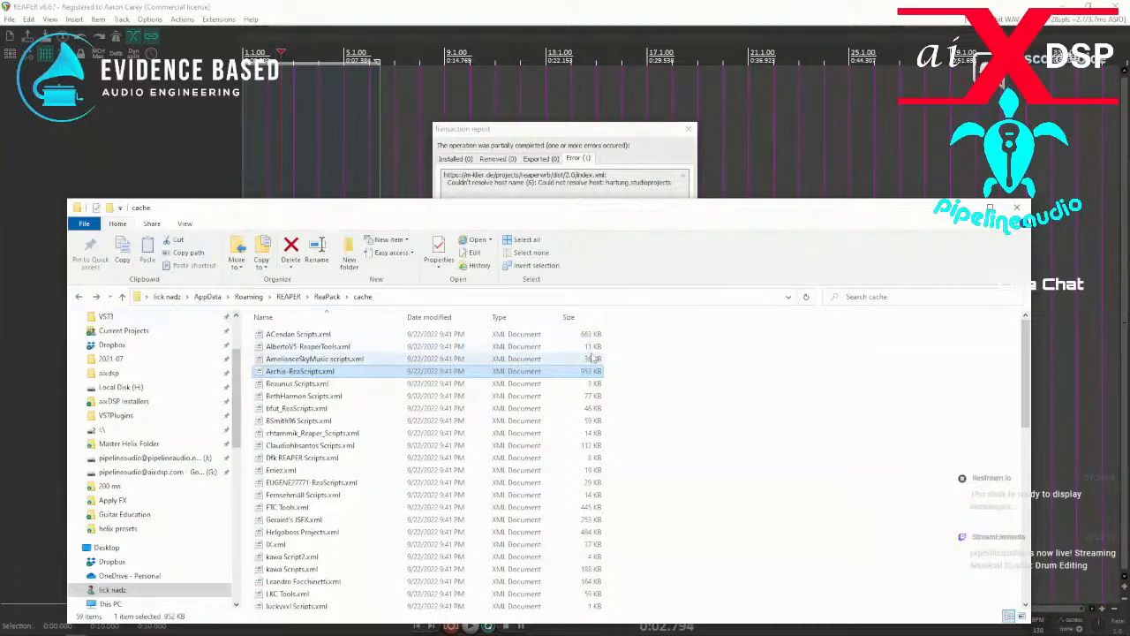
Reposition the cache folder window and examine the complete list of repository XML files for the one behind the error.
drag(532, 223, 463, 265)
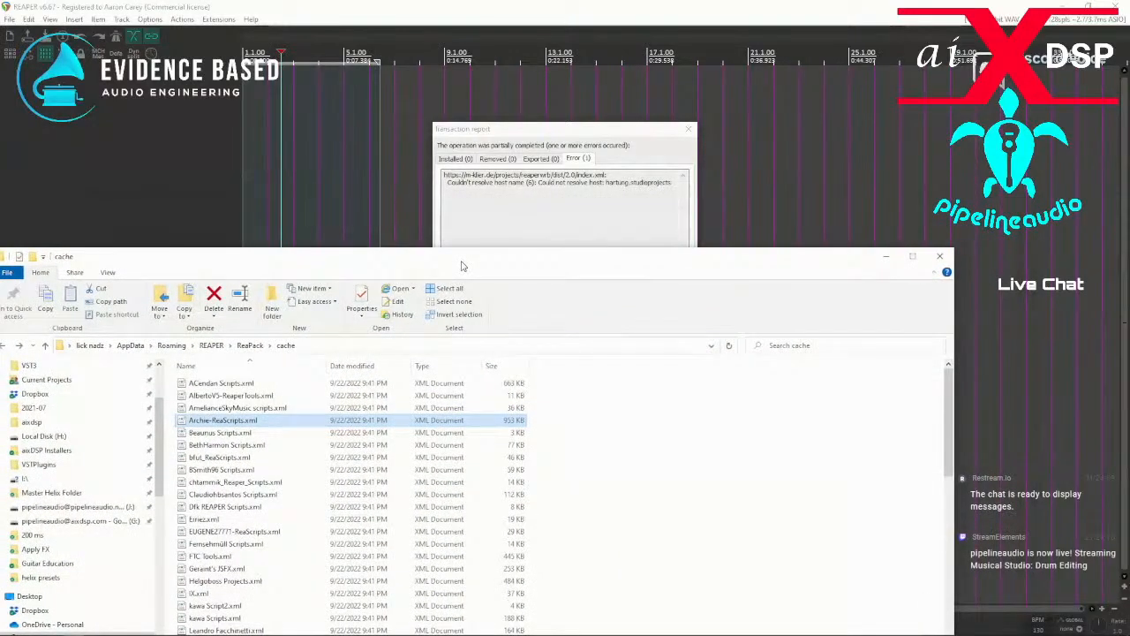
drag(462, 264, 505, 147)
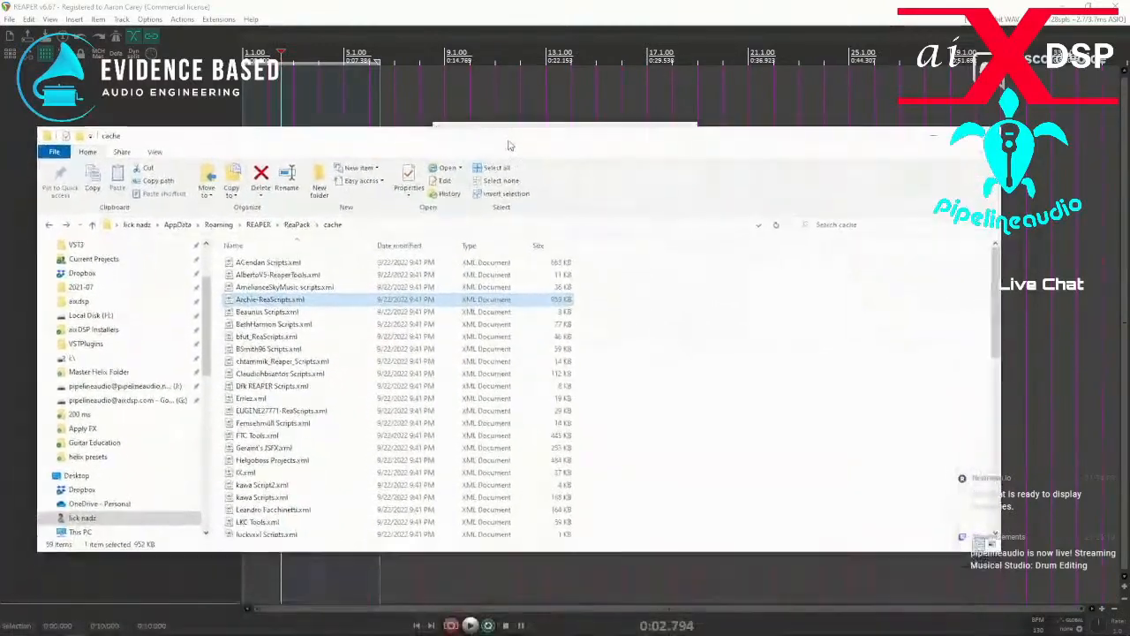
scroll(328, 443, down, 2)
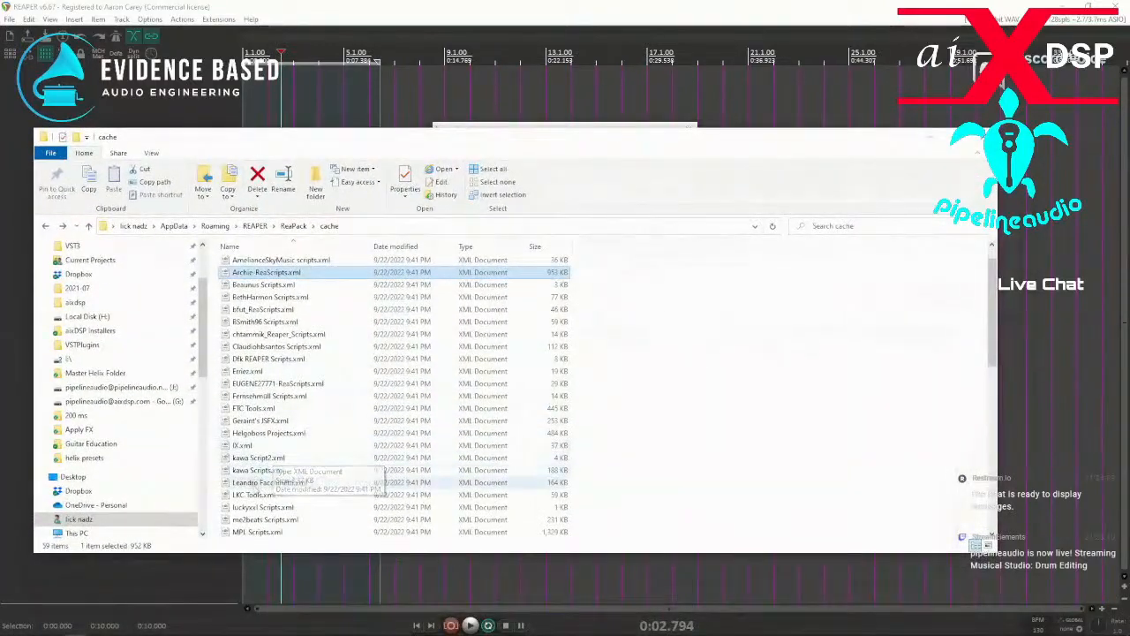
scroll(265, 505, down, 3)
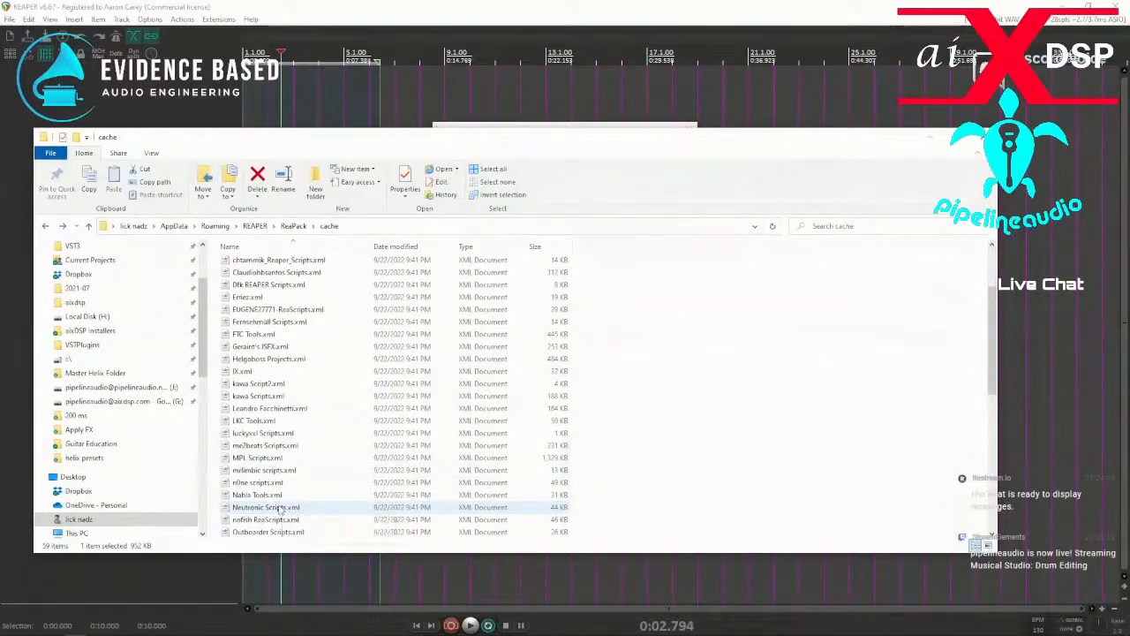
scroll(282, 509, down, 7)
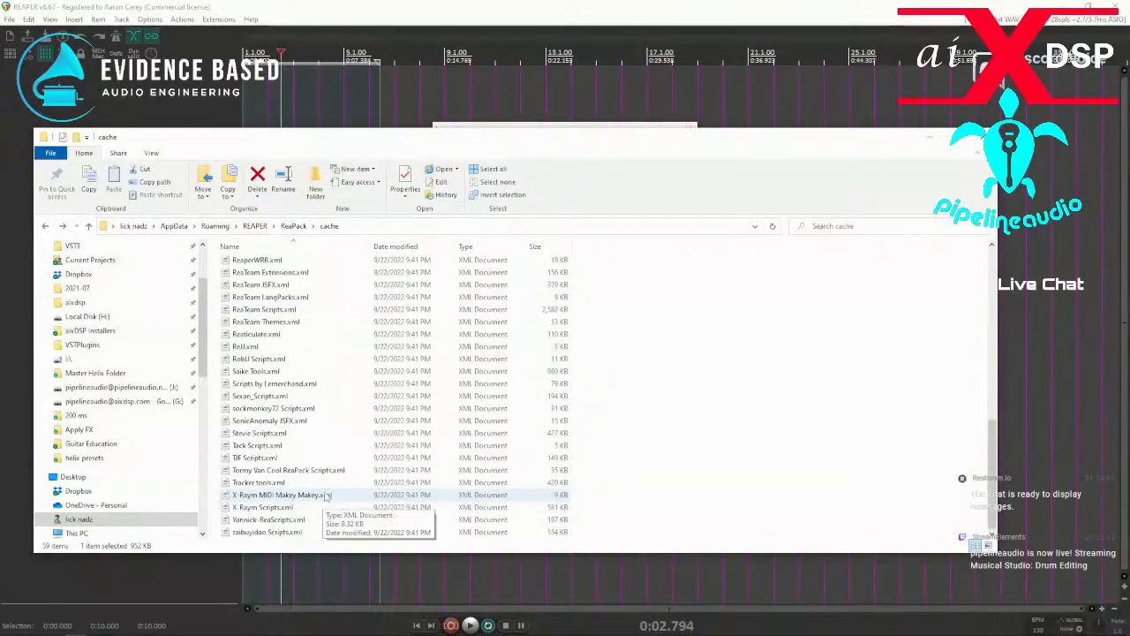
scroll(286, 486, down, 1)
scroll(285, 484, up, 12)
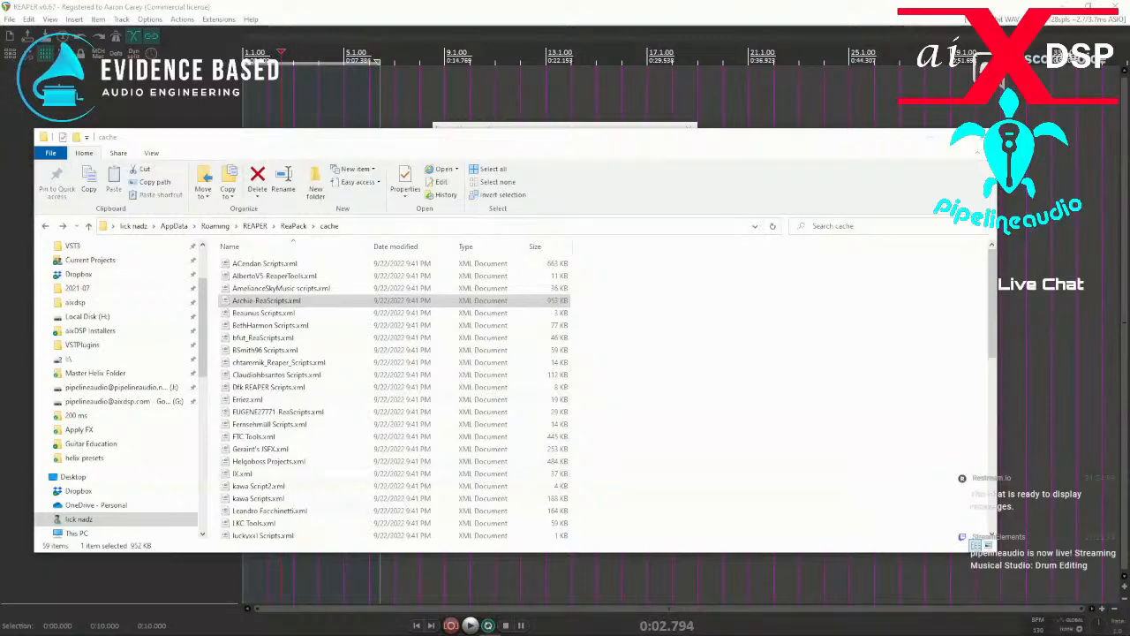
Start choosing a search folder in Notepad++'s Find in Files, and copy the cache folder's full path from File Explorer.
drag(0, 477, 442, 282)
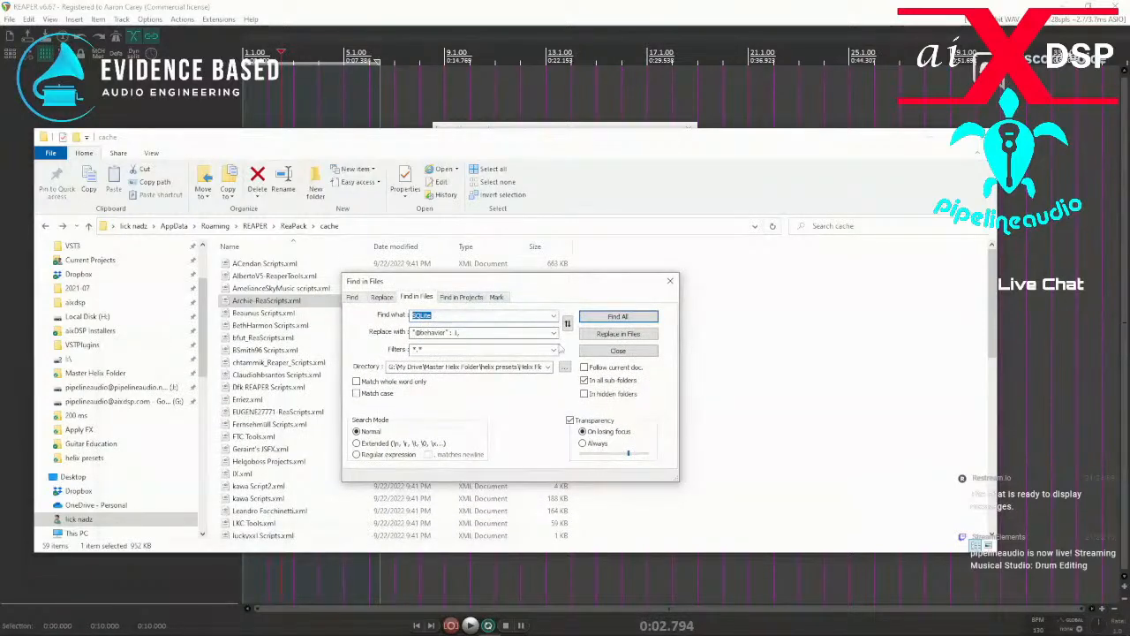
click(564, 366)
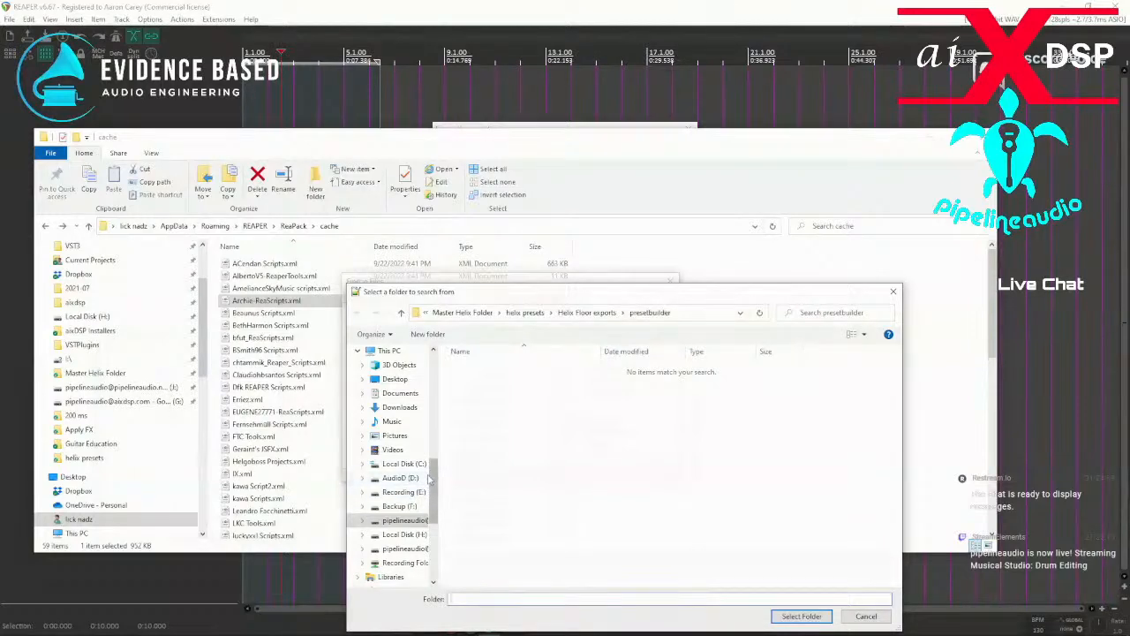
scroll(428, 498, down, 2)
drag(444, 505, 444, 471)
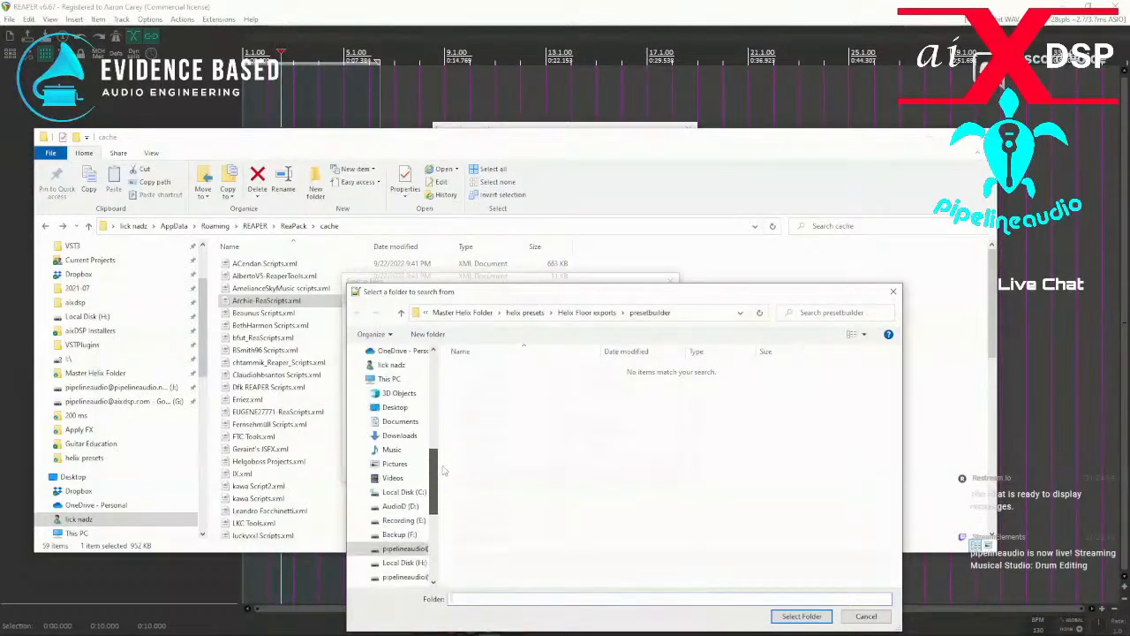
click(352, 226)
right_click(354, 228)
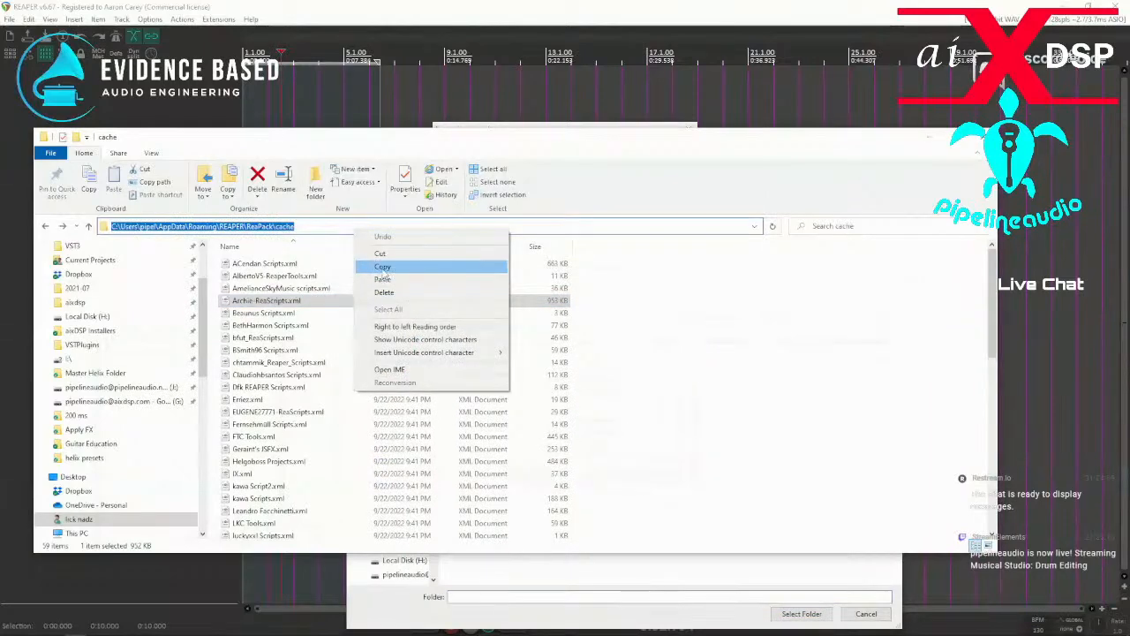
click(388, 276)
Set the Find in Files search directory to the copied AppData\Roaming\REAPER\ReaPack\cache path.
click(458, 608)
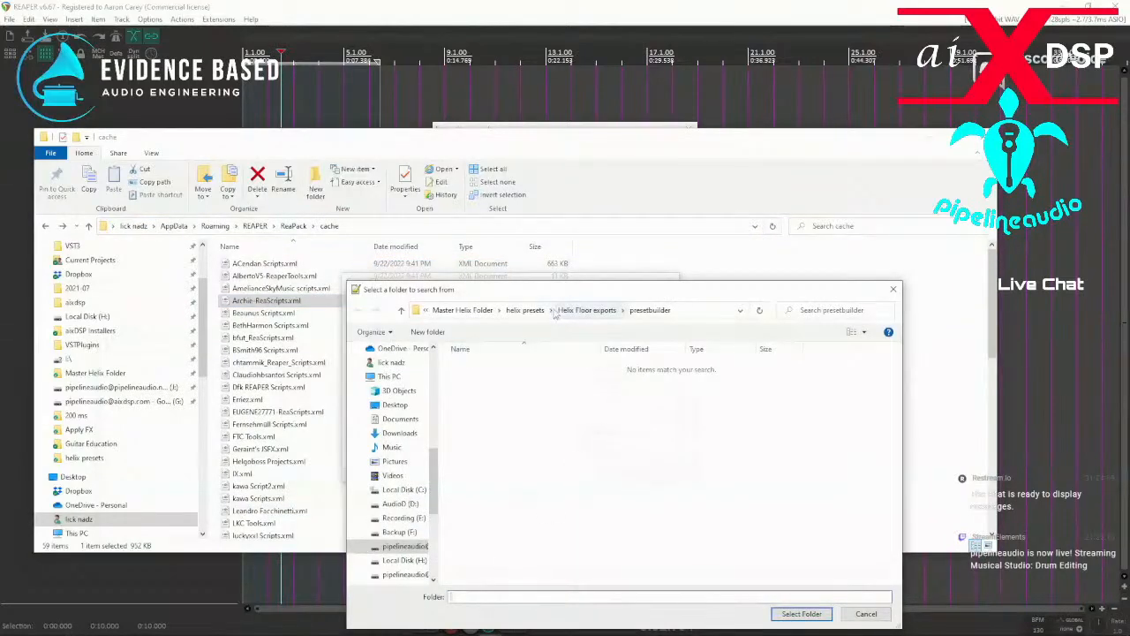
click(688, 316)
double_click(685, 312)
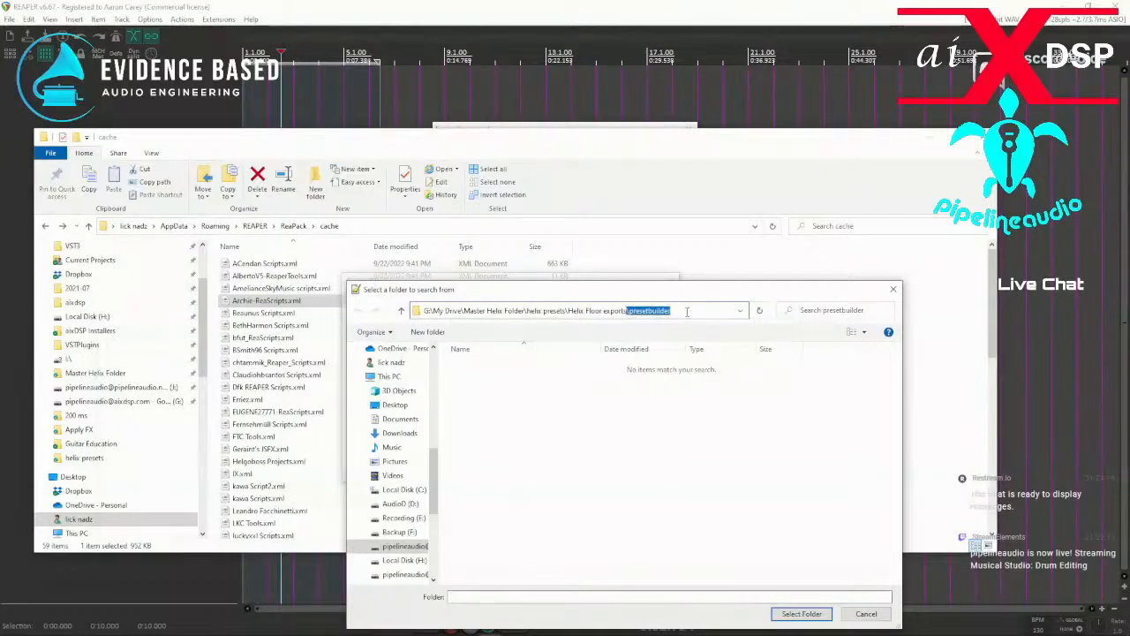
key(ctrl+a)
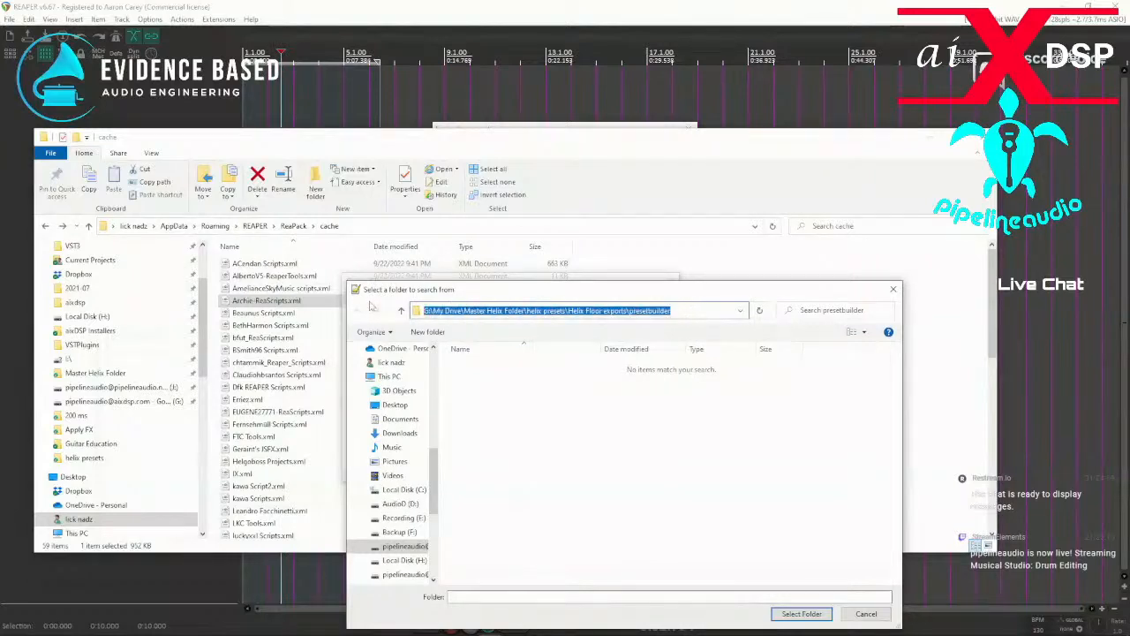
key(ctrl+v)
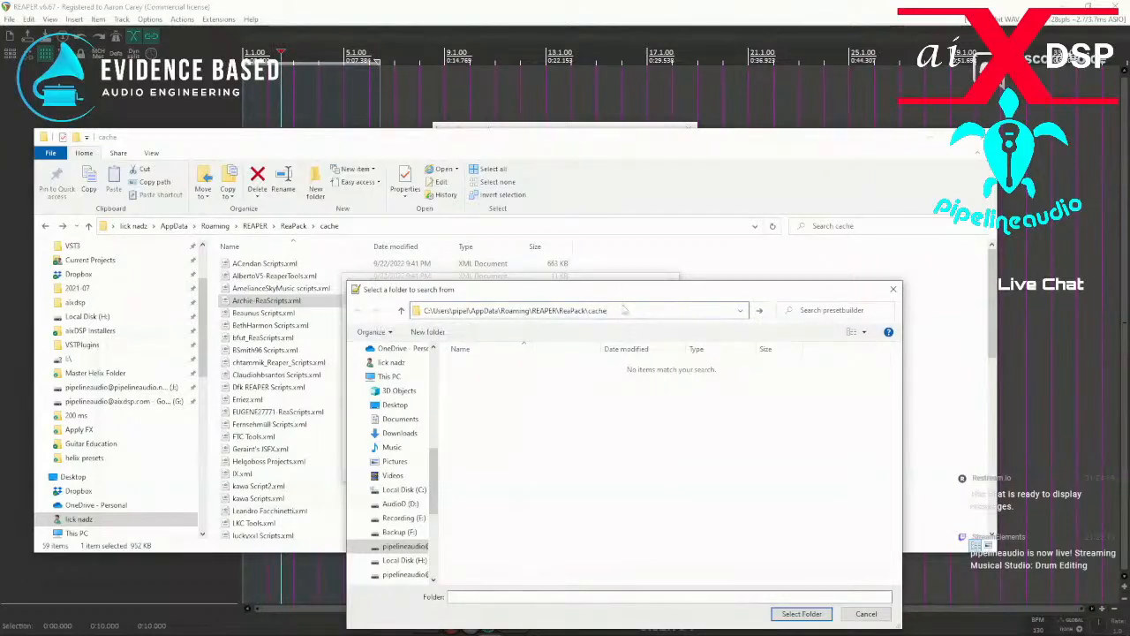
key(Return)
click(626, 310)
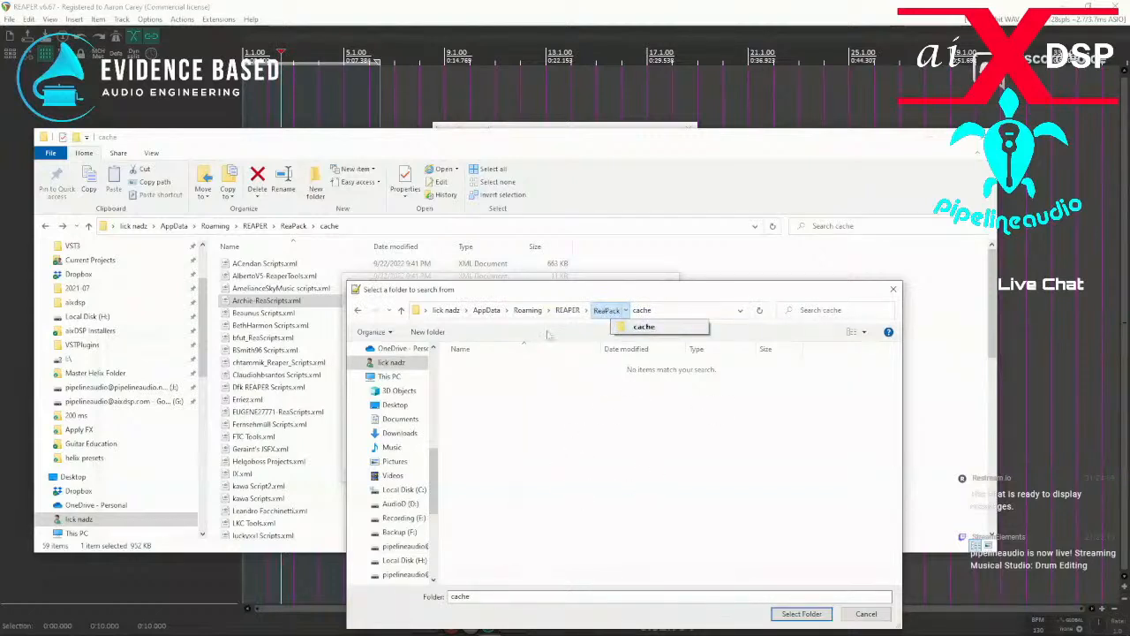
click(801, 614)
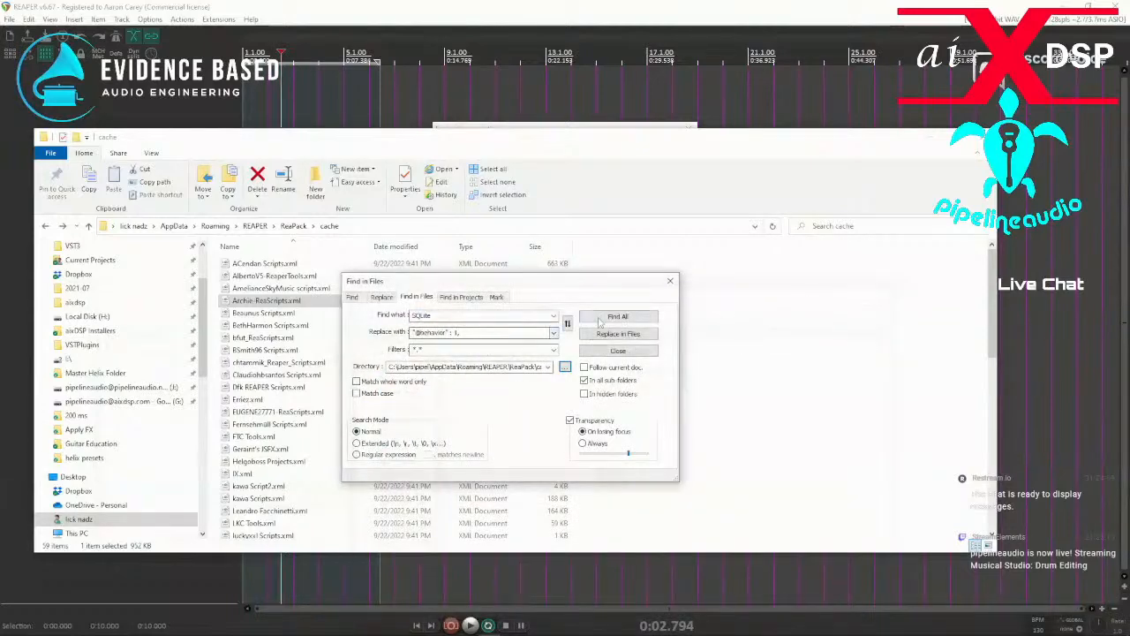
Clear the replacement text, search all files in the cache directory for "wrb", and review the matching files.
triple_click(471, 331)
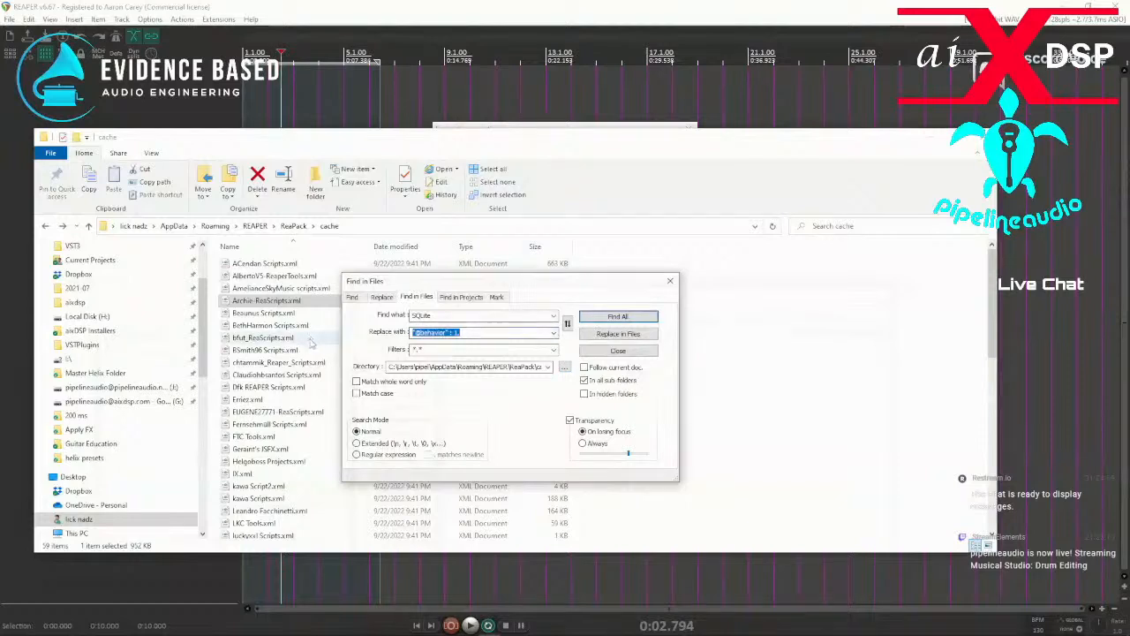
key(BackSpace)
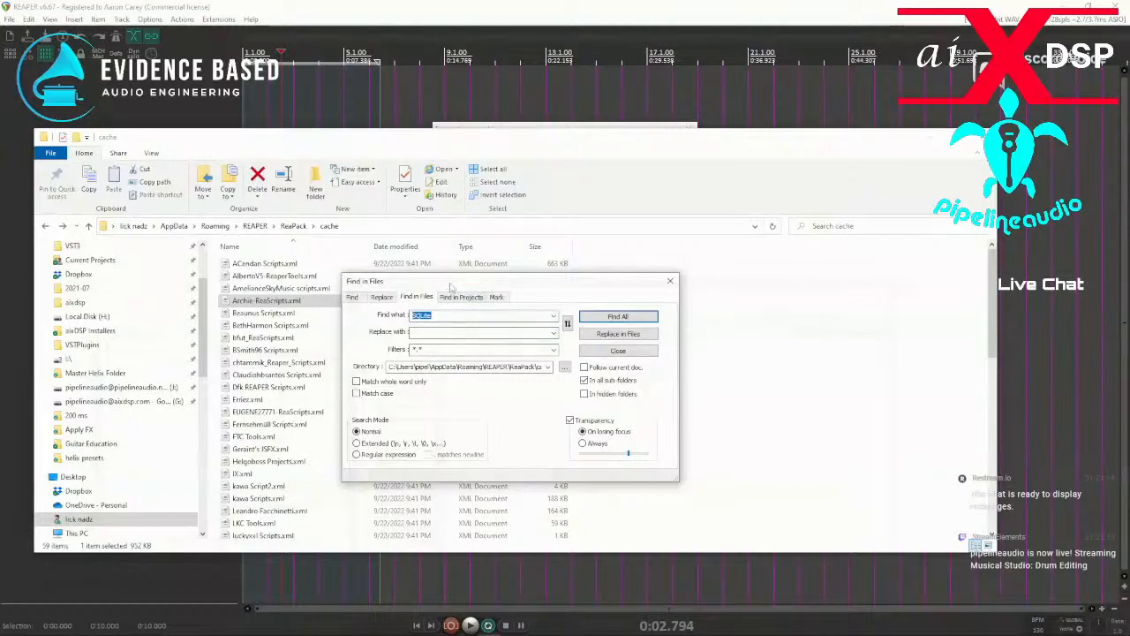
text(web)
click(619, 318)
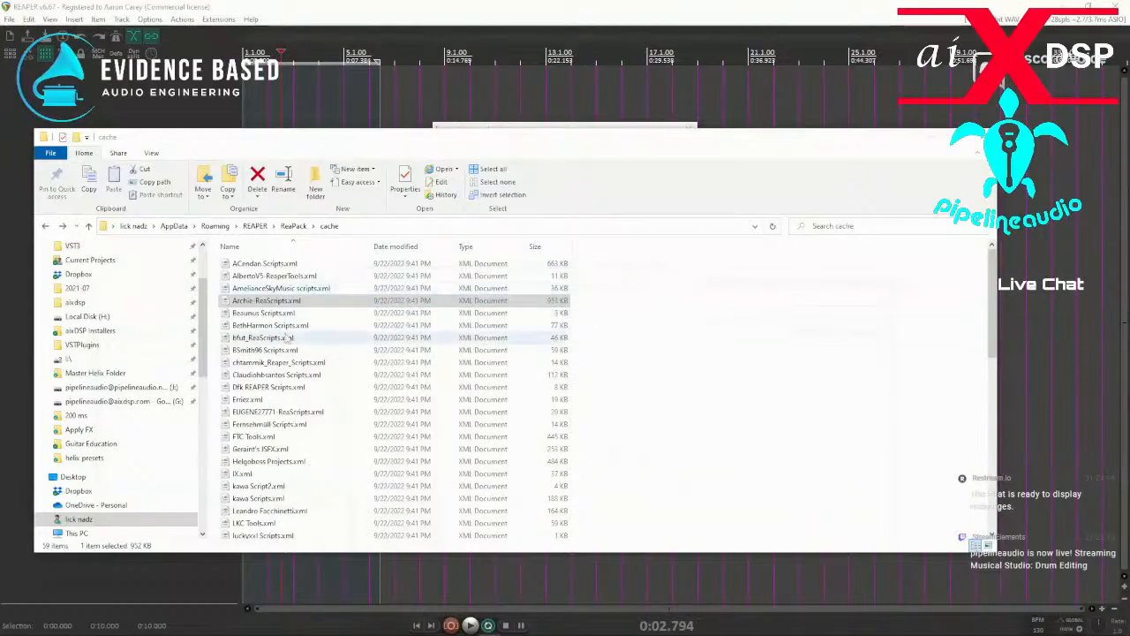
drag(0, 125, 486, 103)
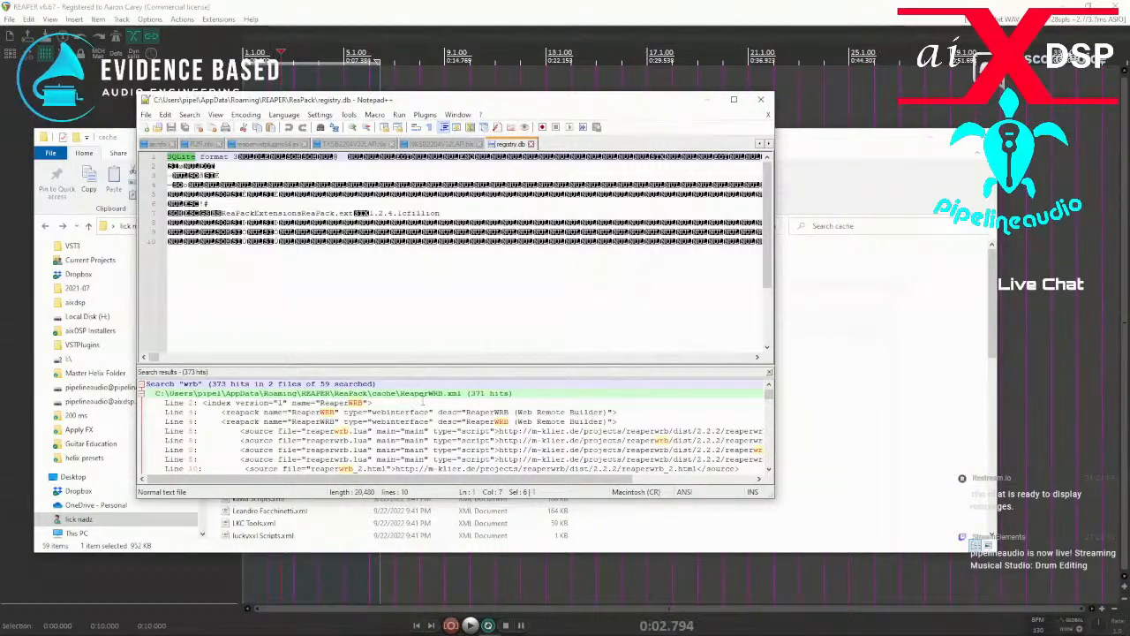
drag(557, 104, 0, 104)
Delete ReaperWRB.xml from the ReaPack cache folder in File Explorer.
scroll(297, 421, down, 5)
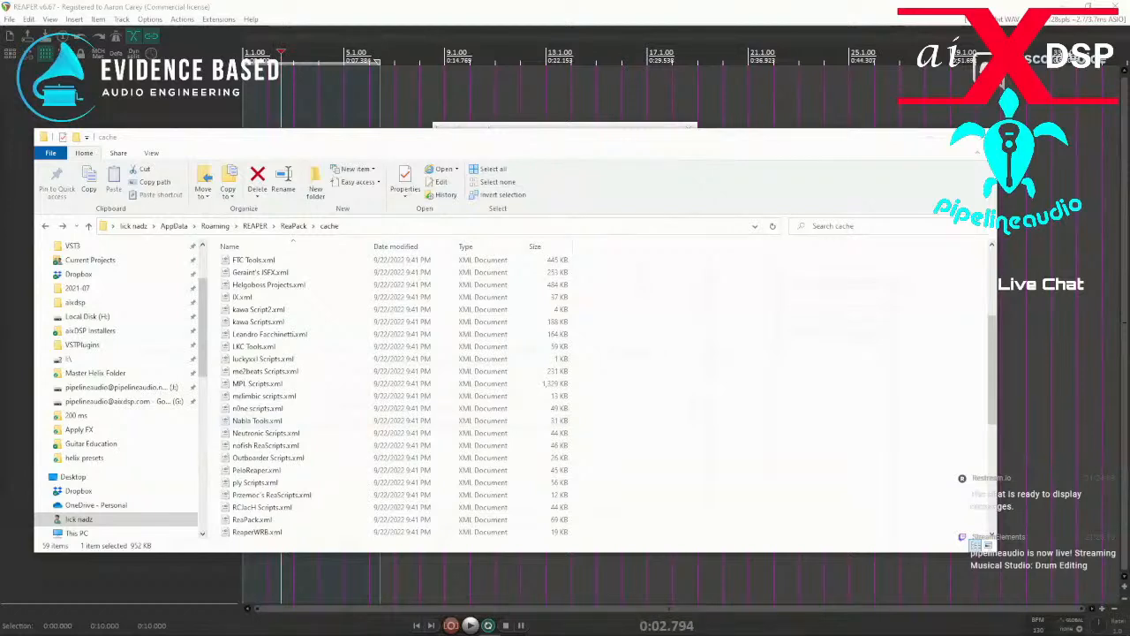
key(alt+Tab)
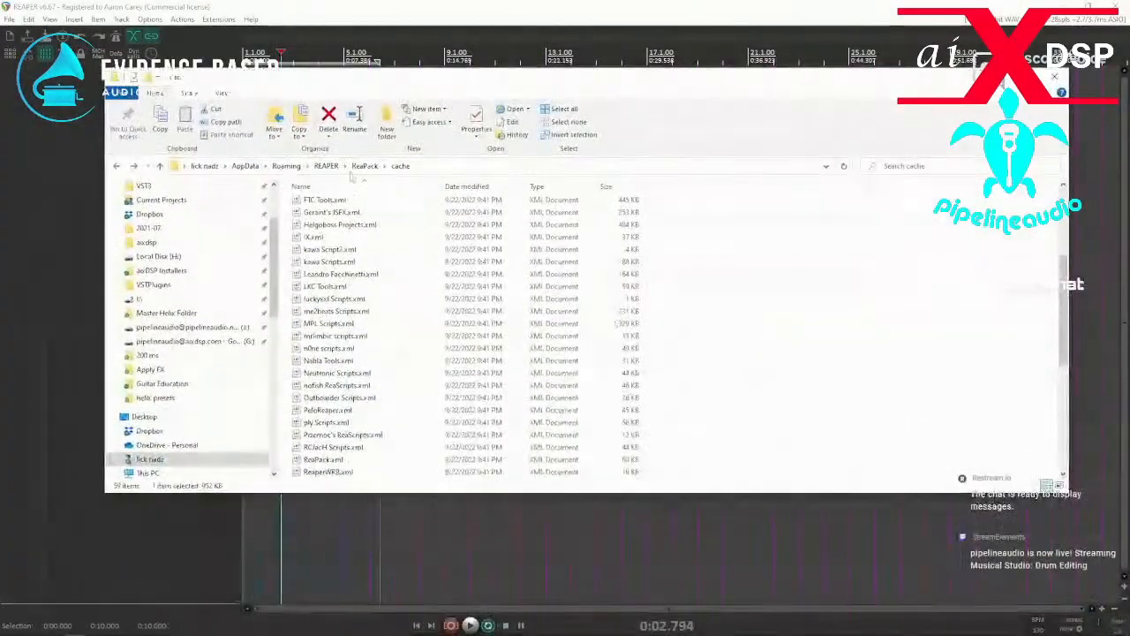
scroll(350, 276, down, 7)
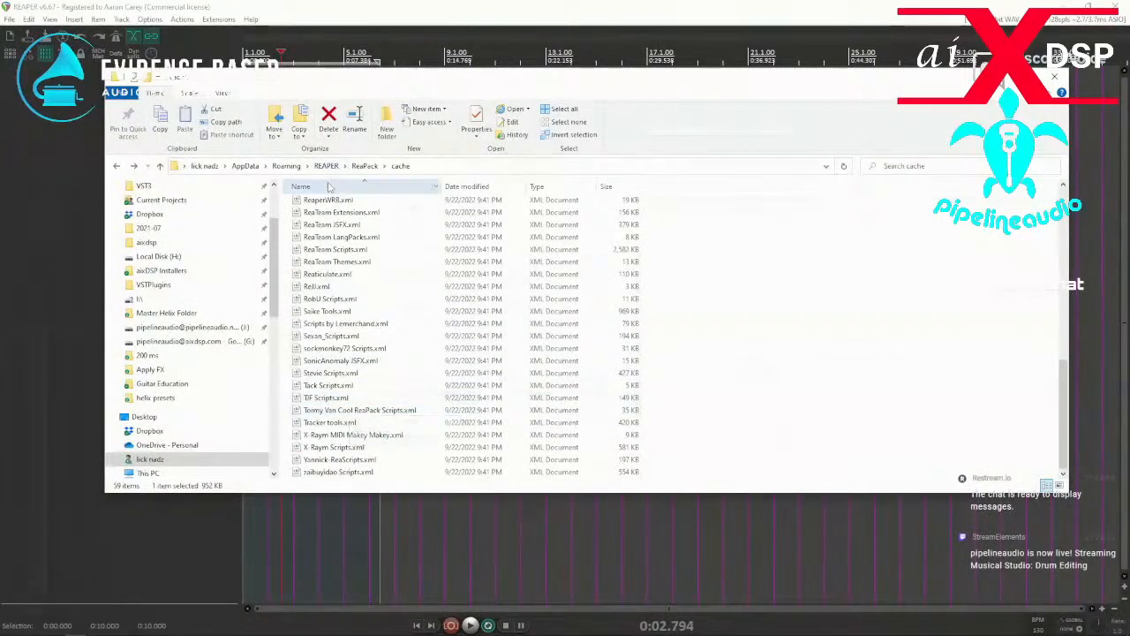
scroll(336, 212, up, 12)
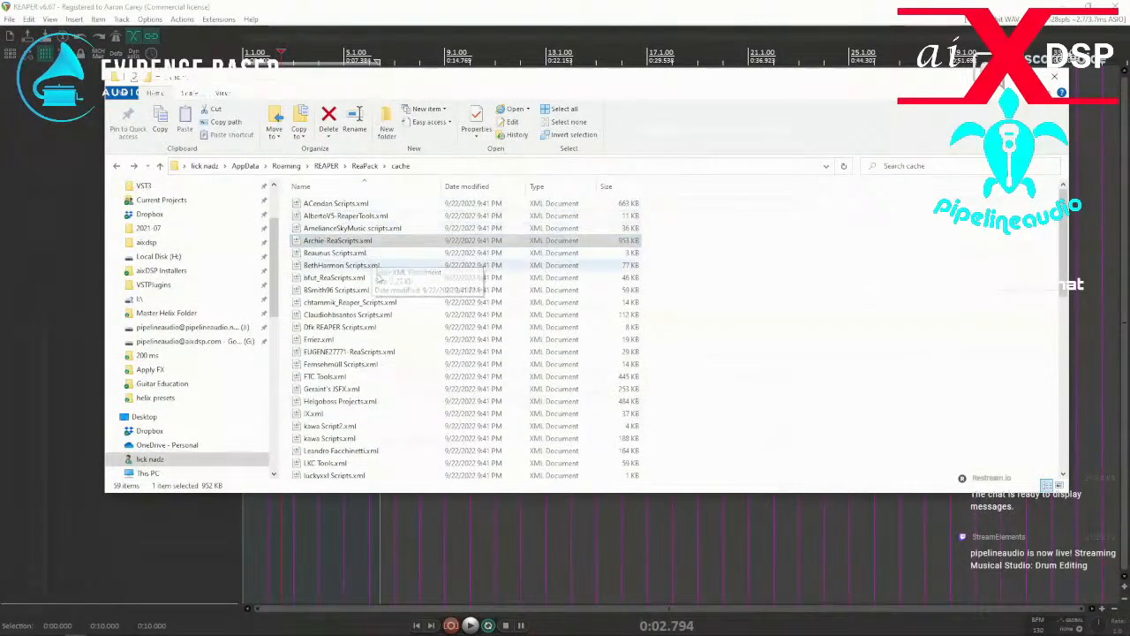
scroll(353, 347, down, 10)
scroll(369, 367, down, 1)
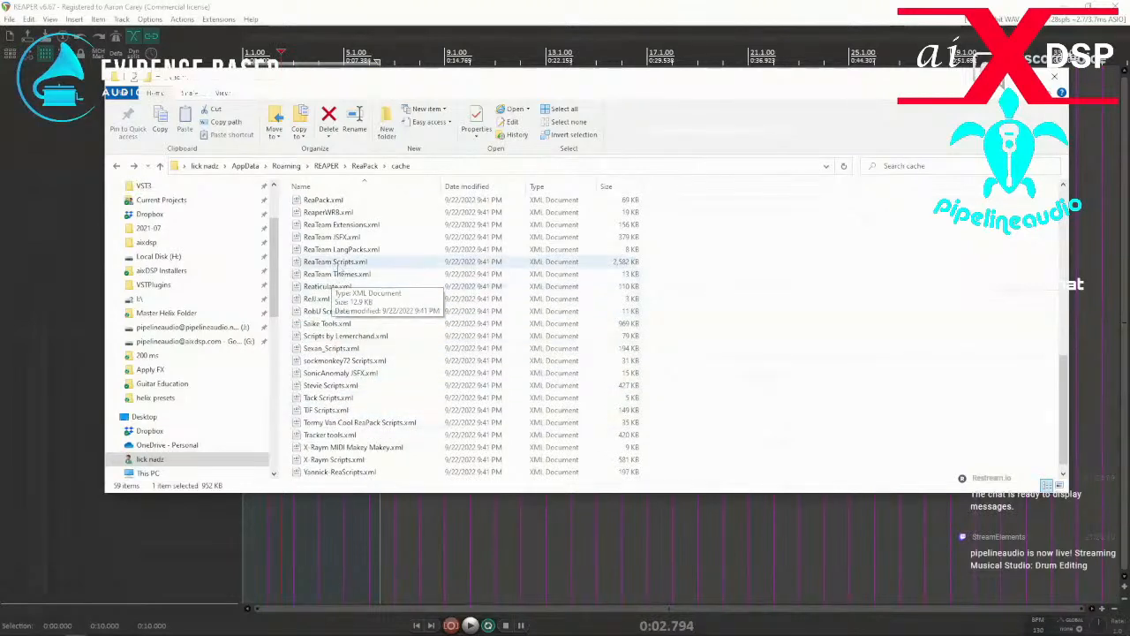
click(331, 212)
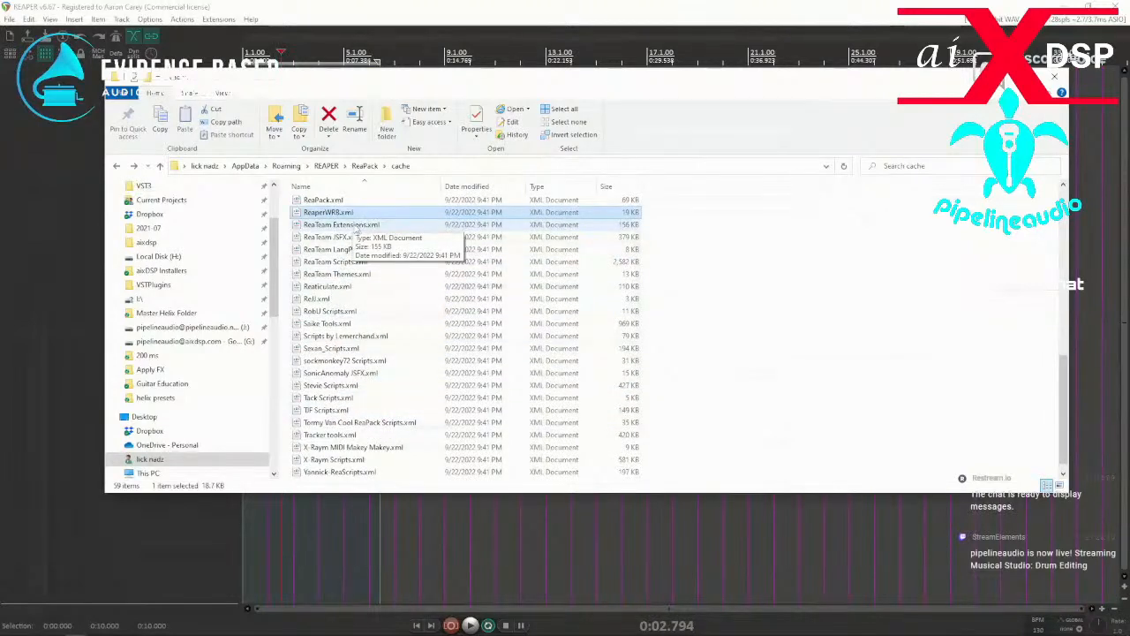
key(Delete)
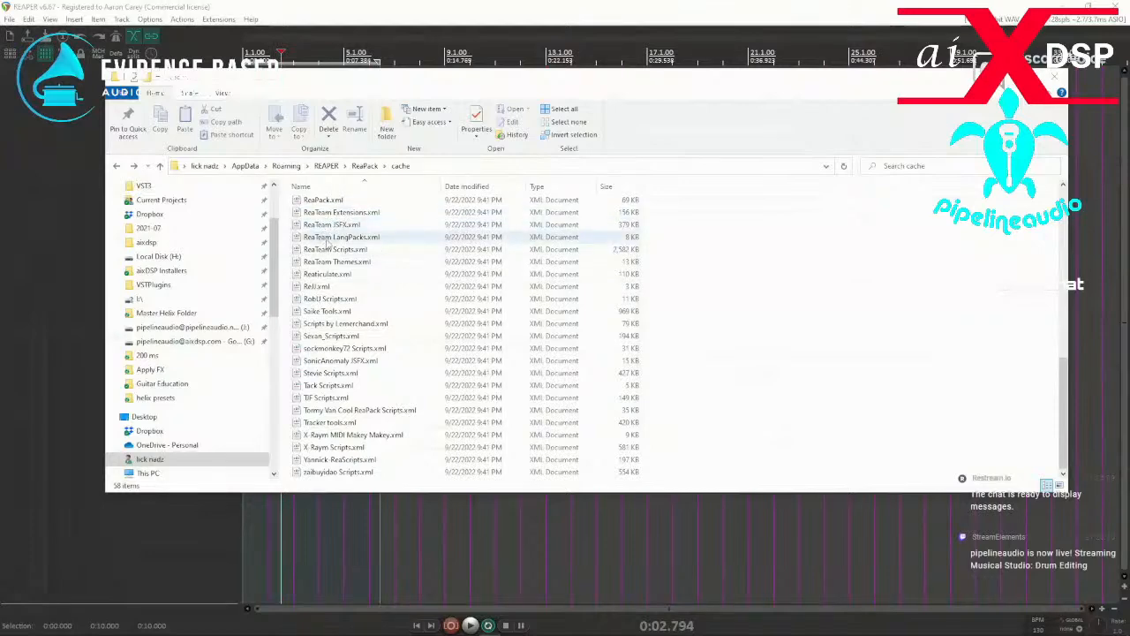
Move the cache window aside, dismiss the transaction report in REAPER, and open ReaPack's package browser.
drag(430, 86, 148, 182)
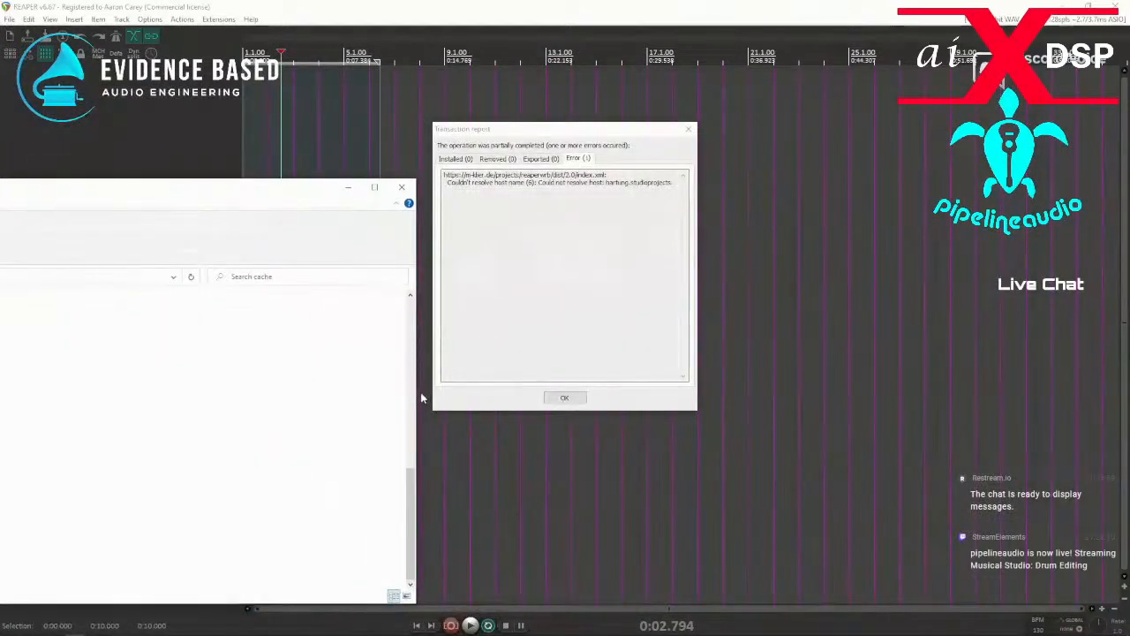
click(549, 397)
drag(0, 231, 612, 209)
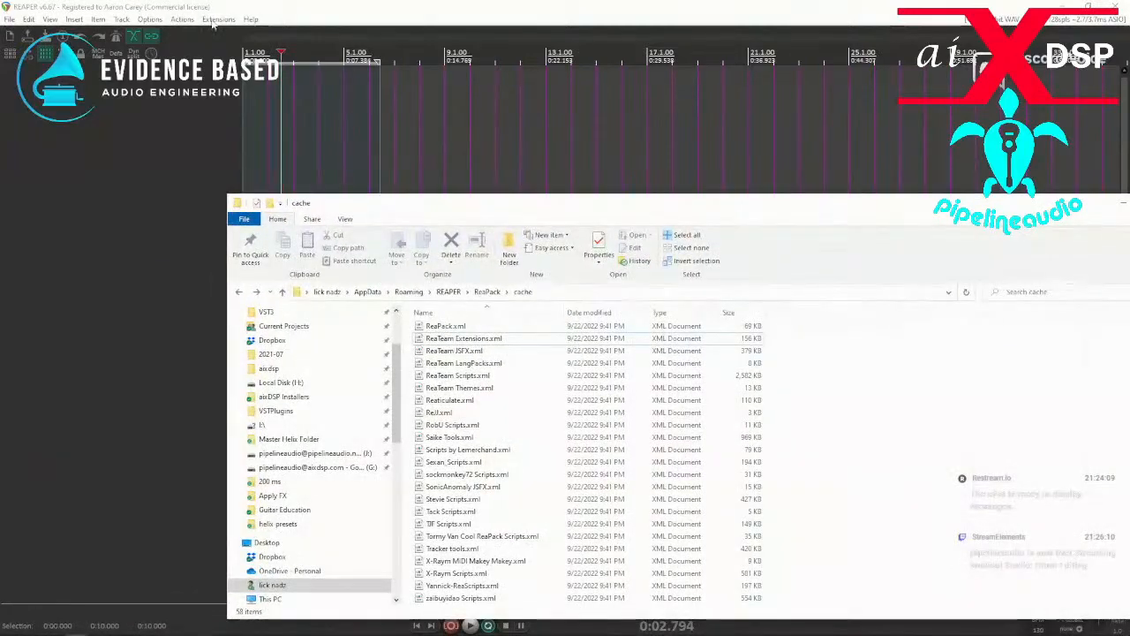
click(216, 19)
mouse_move(223, 34)
click(362, 47)
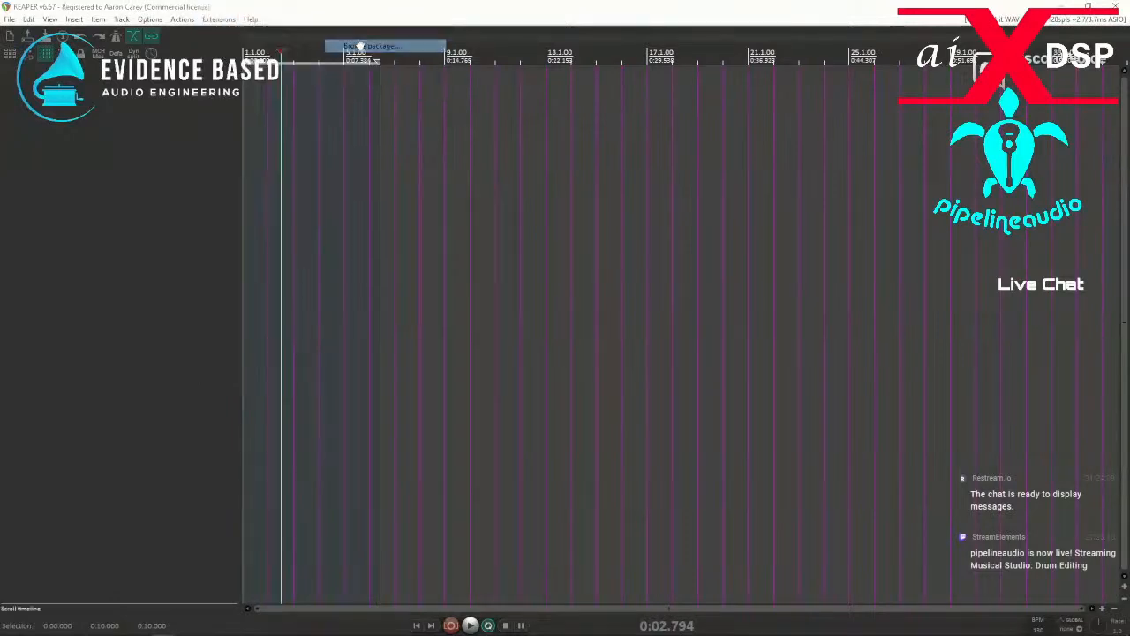
Open ReaPack's Import repositories dialog.
click(218, 21)
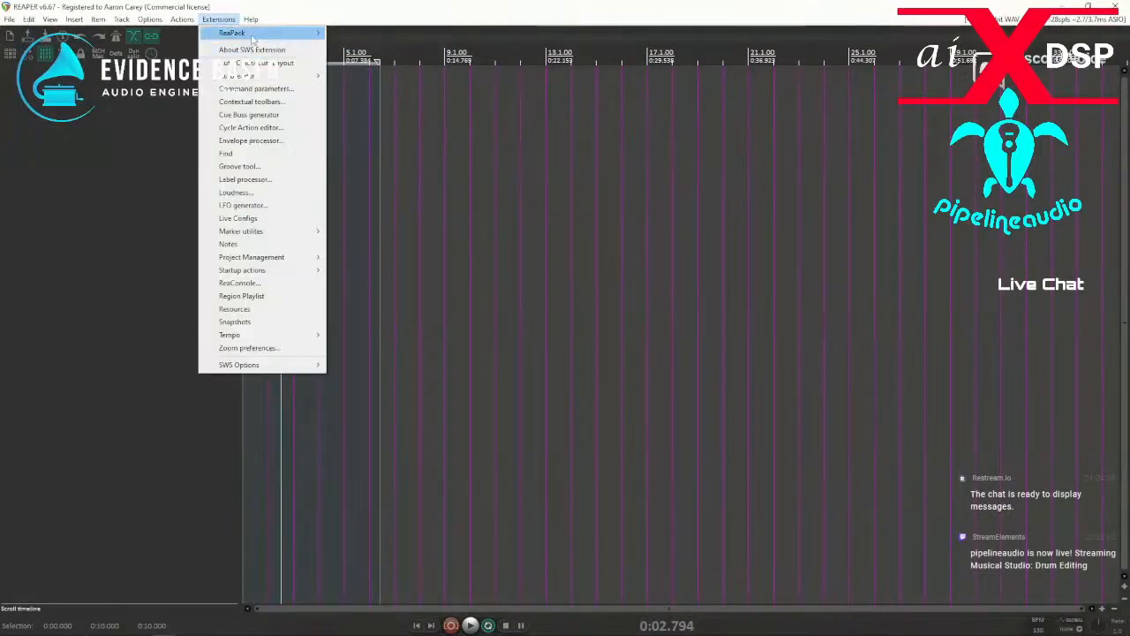
mouse_move(251, 34)
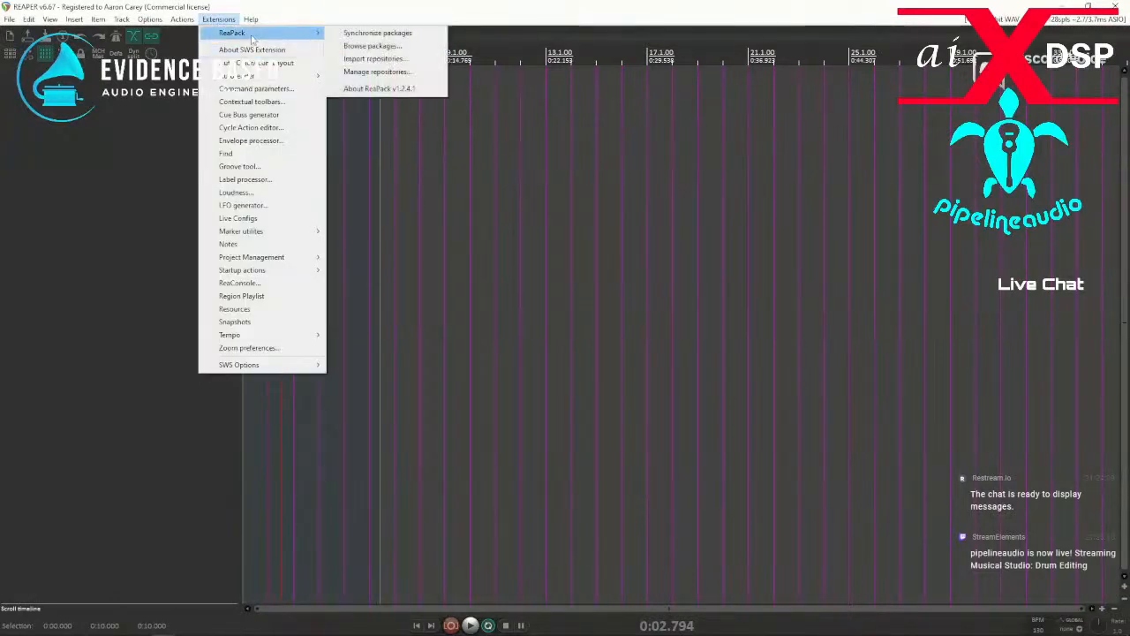
click(363, 59)
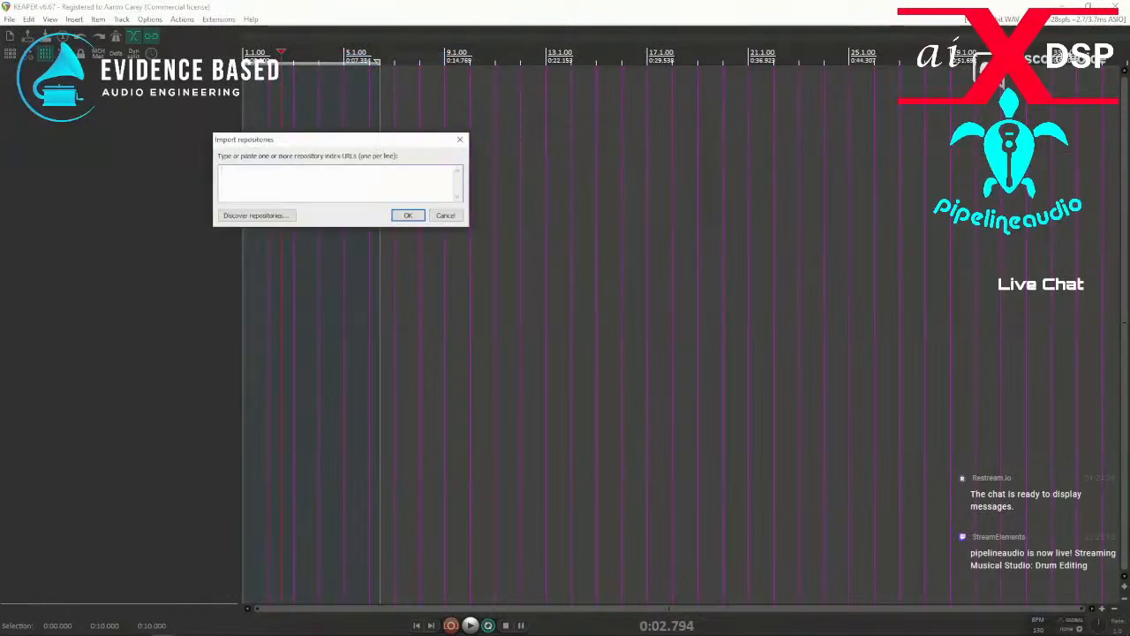
Switch to the browser and examine the ReaPack user guide's sections on getting started, synchronizing, and browsing packages.
key(alt+Tab)
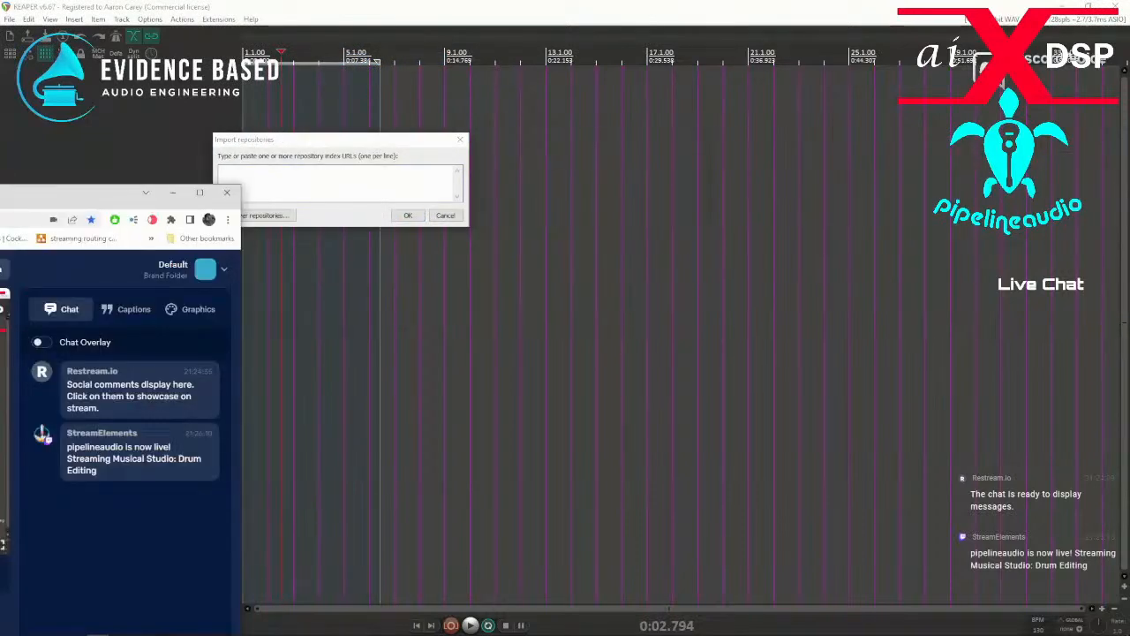
key(ctrl+Tab)
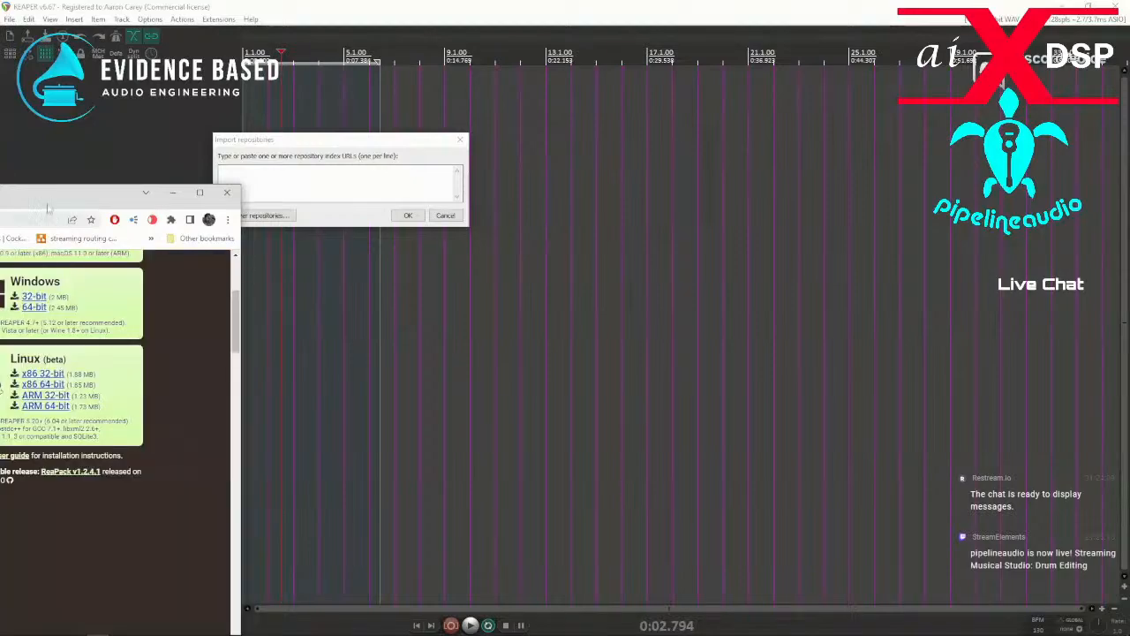
drag(50, 196, 717, 91)
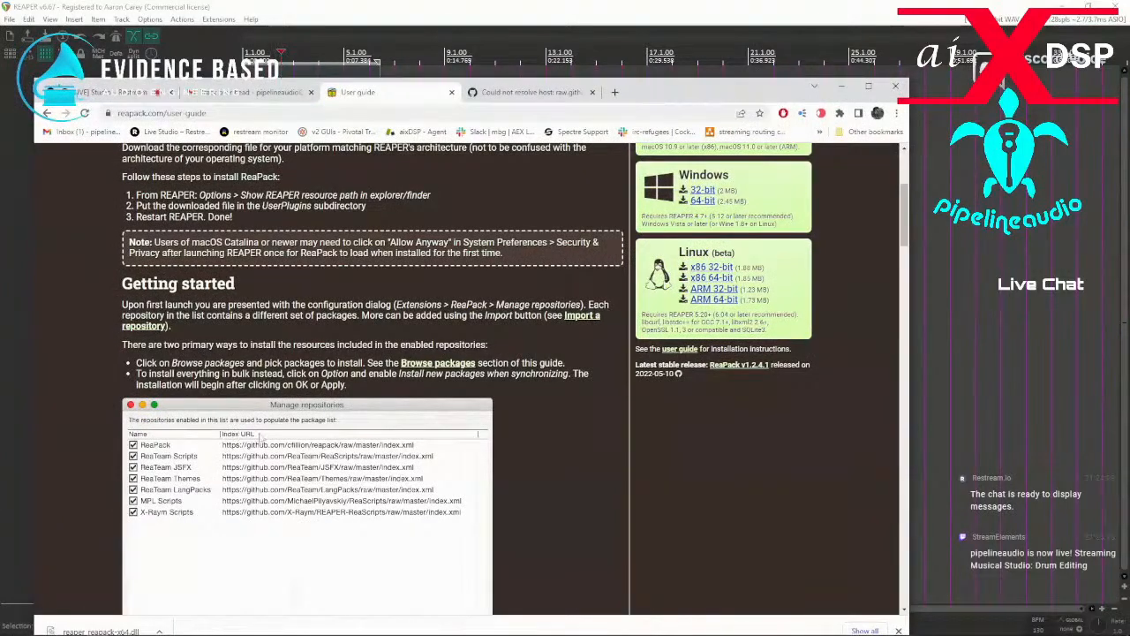
scroll(214, 439, down, 2)
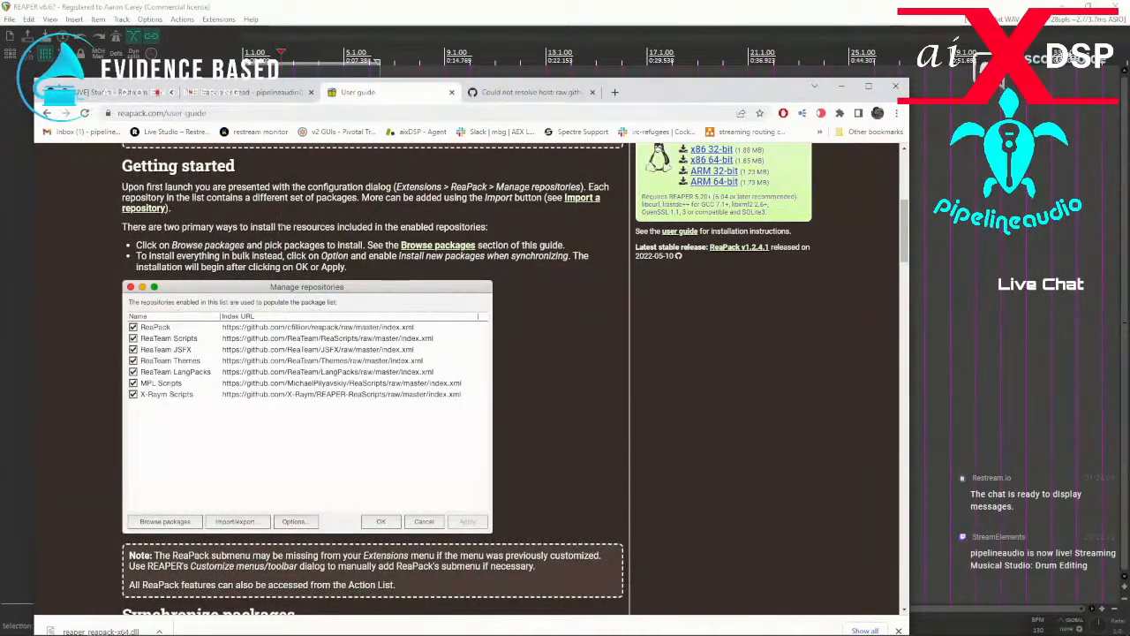
scroll(291, 330, down, 2)
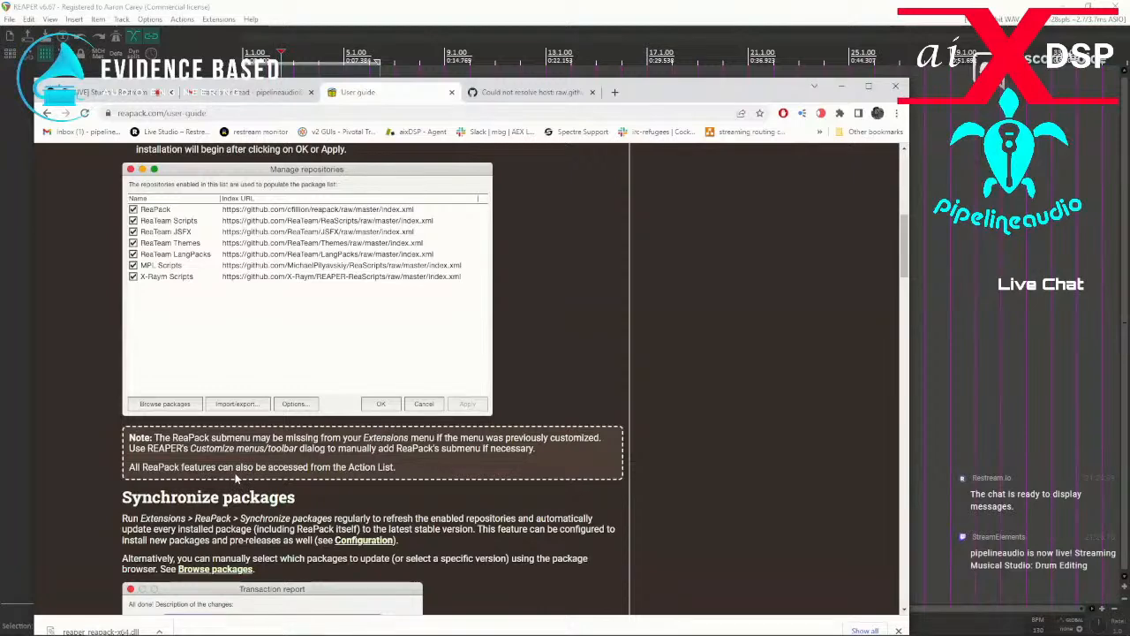
scroll(236, 478, down, 1)
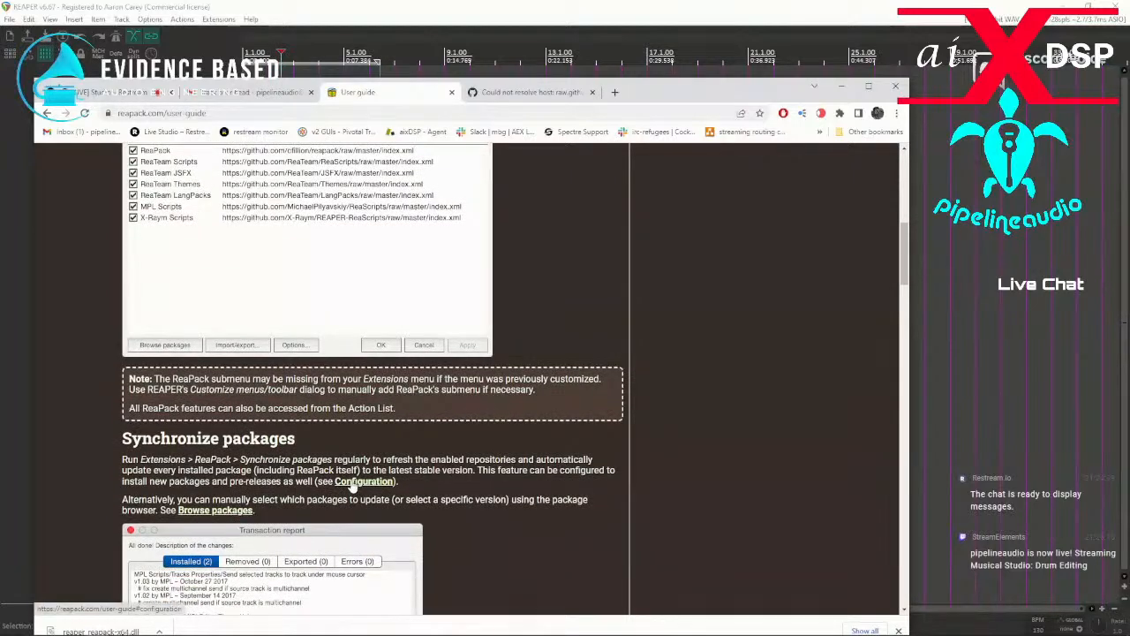
scroll(354, 488, down, 3)
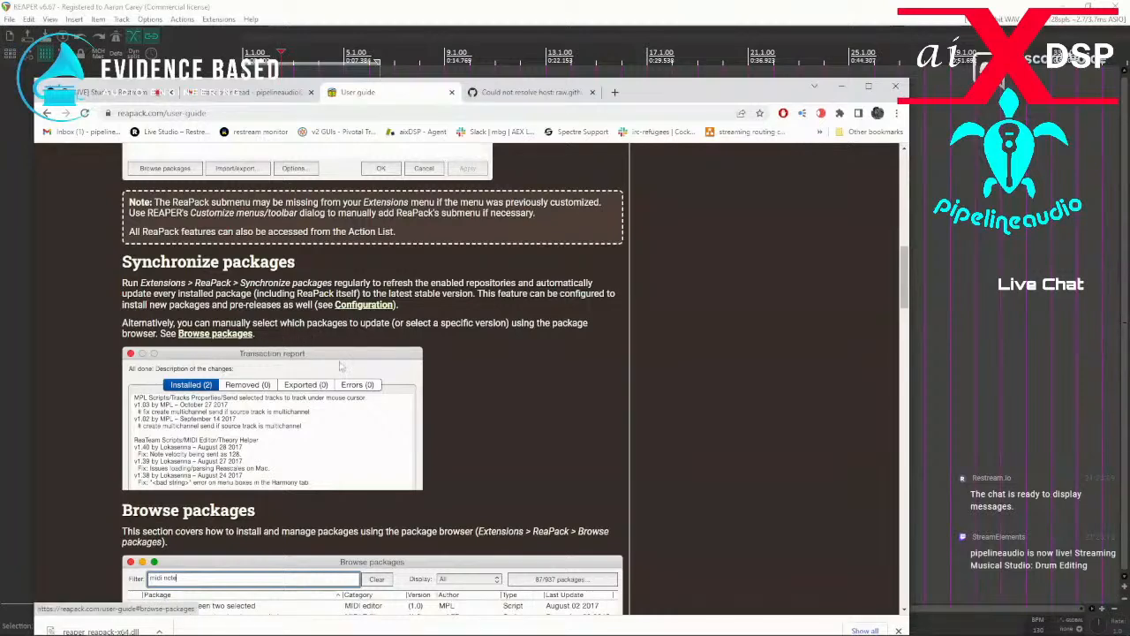
scroll(353, 384, down, 4)
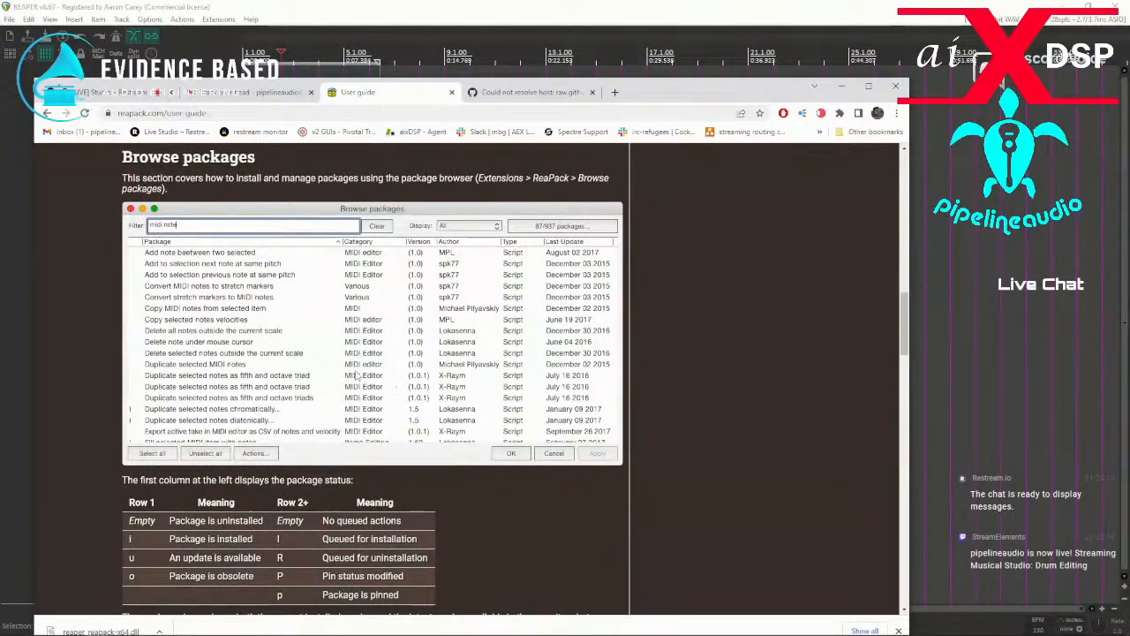
scroll(328, 372, down, 1)
drag(681, 96, 0, 148)
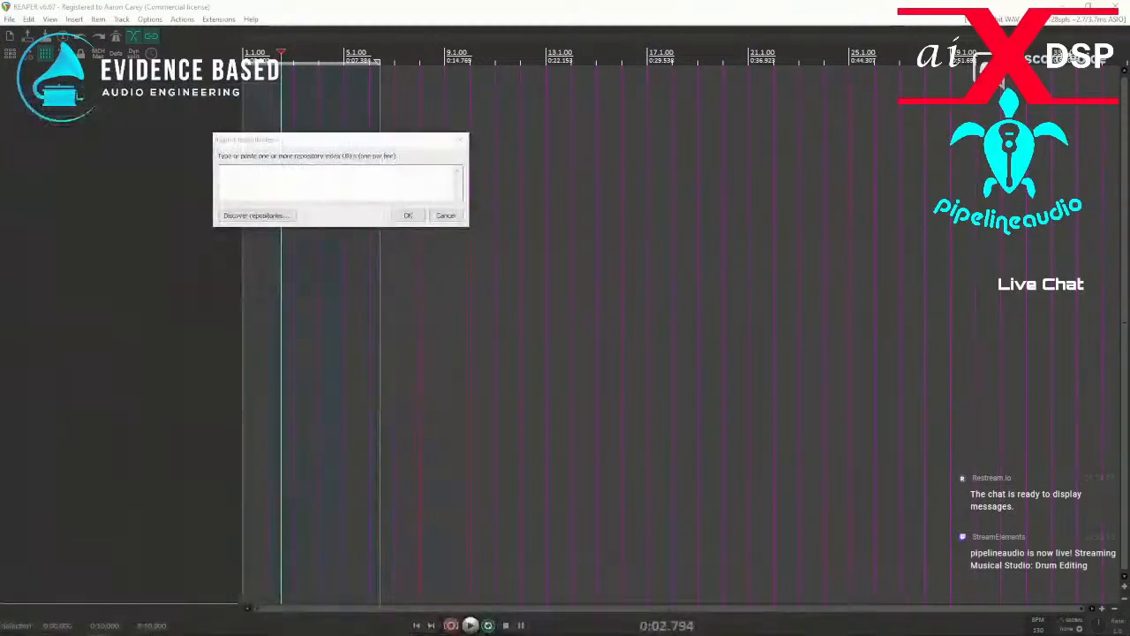
Discover repositories from REAPER's Import repositories dialog, and cancel the import.
click(252, 220)
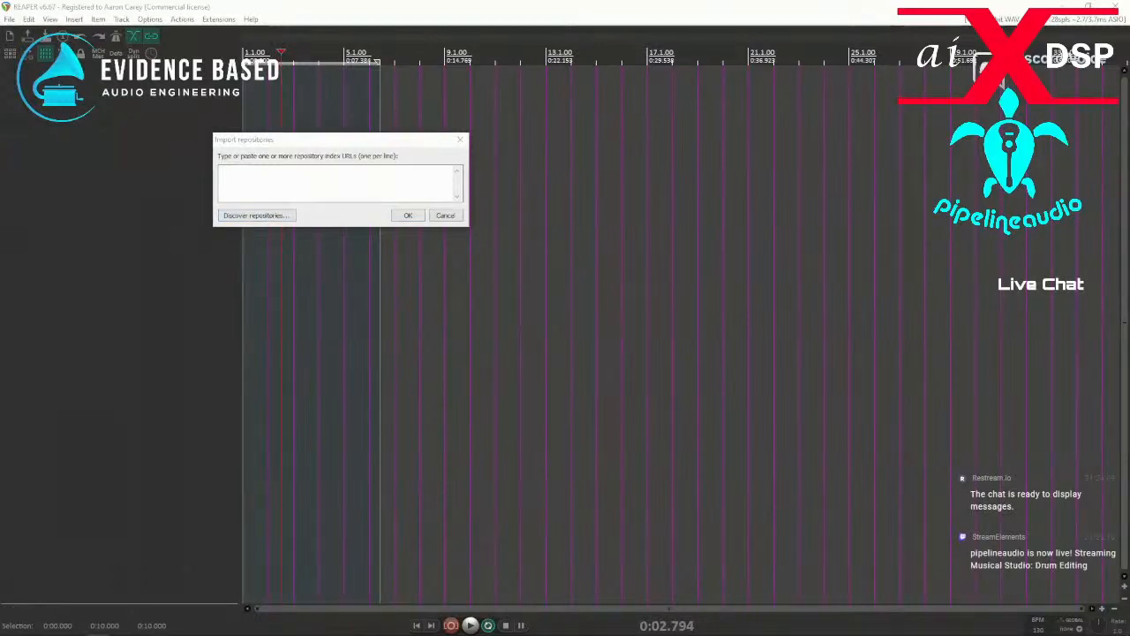
click(441, 215)
Check the Configuration section of the ReaPack user guide on managing and importing repositories.
click(218, 18)
mouse_move(239, 34)
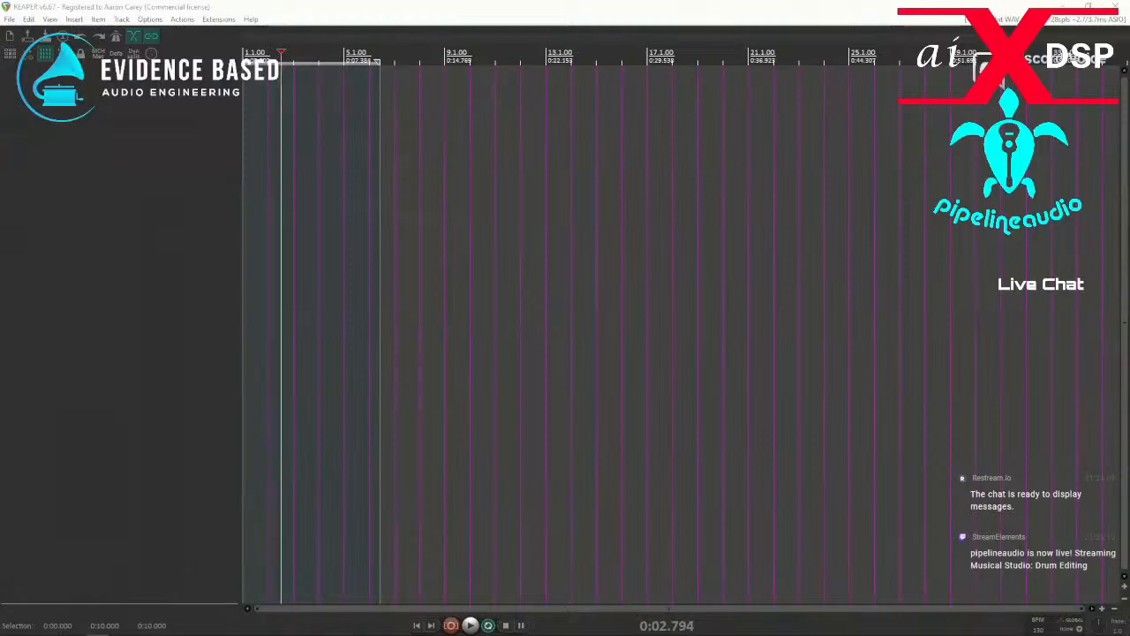
drag(0, 119, 827, 103)
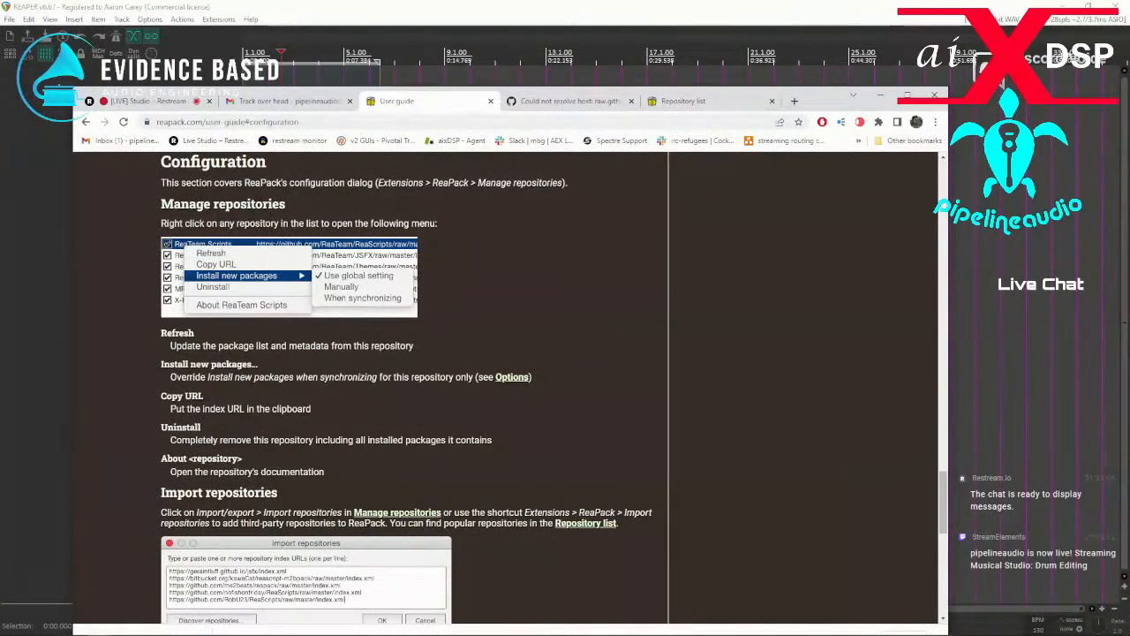
drag(821, 104, 0, 97)
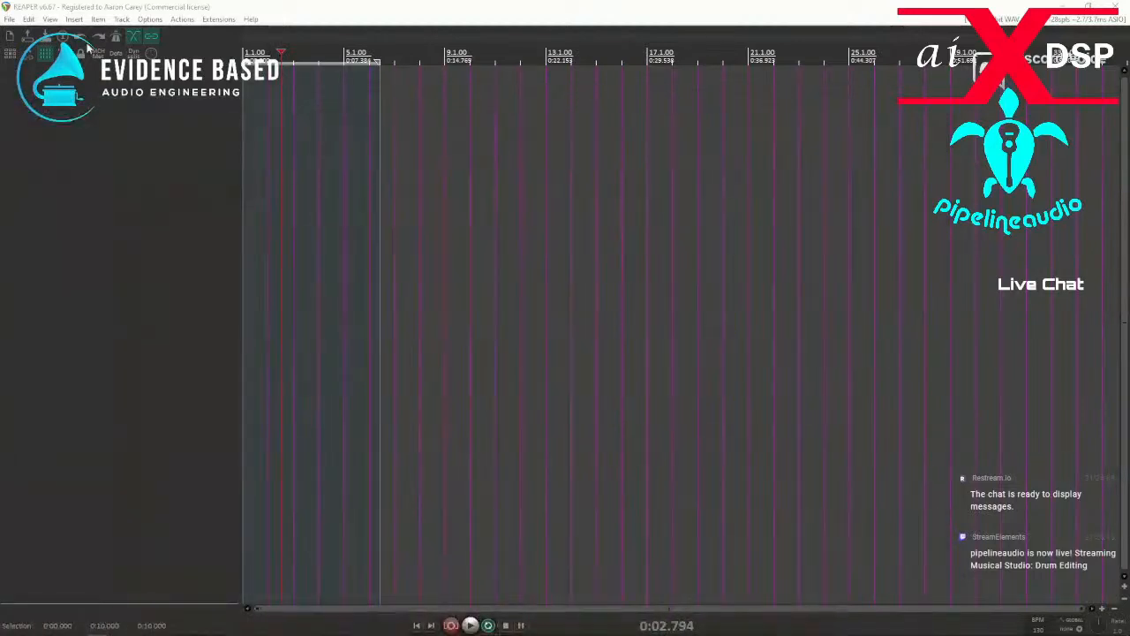
Try to open ReaPack's Manage repositories window and its Browse packages window from REAPER.
click(219, 18)
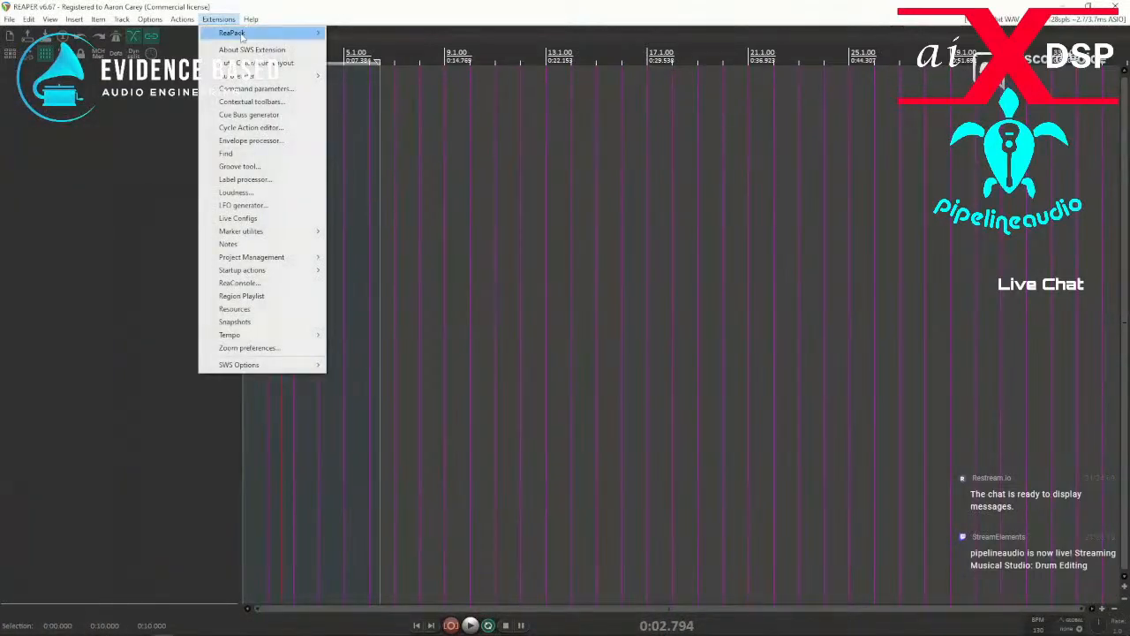
mouse_move(243, 34)
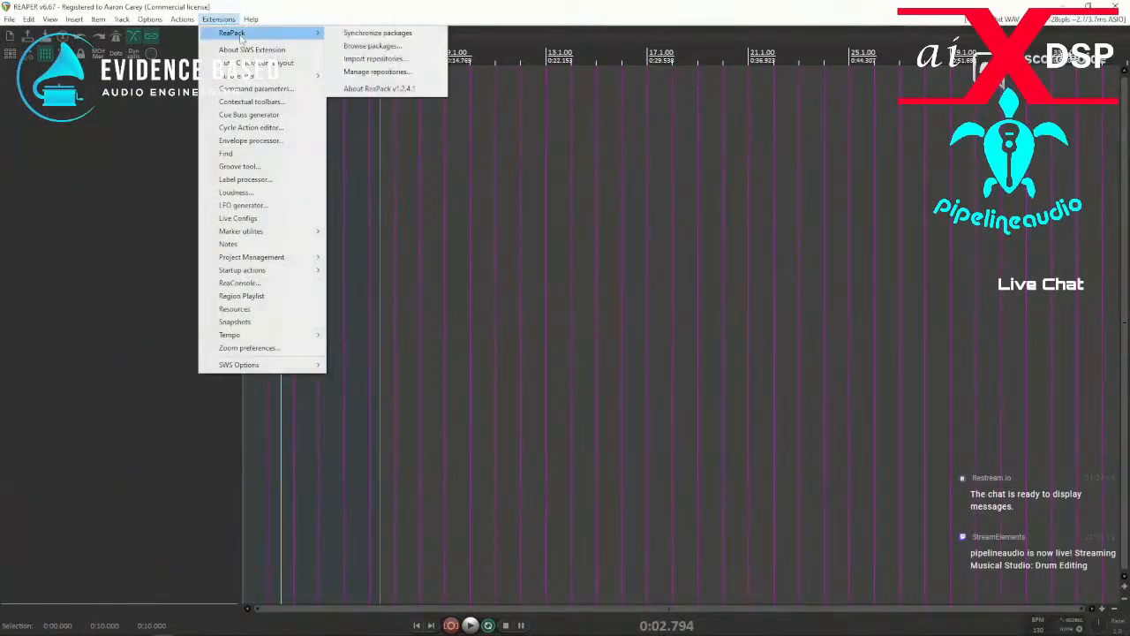
click(376, 71)
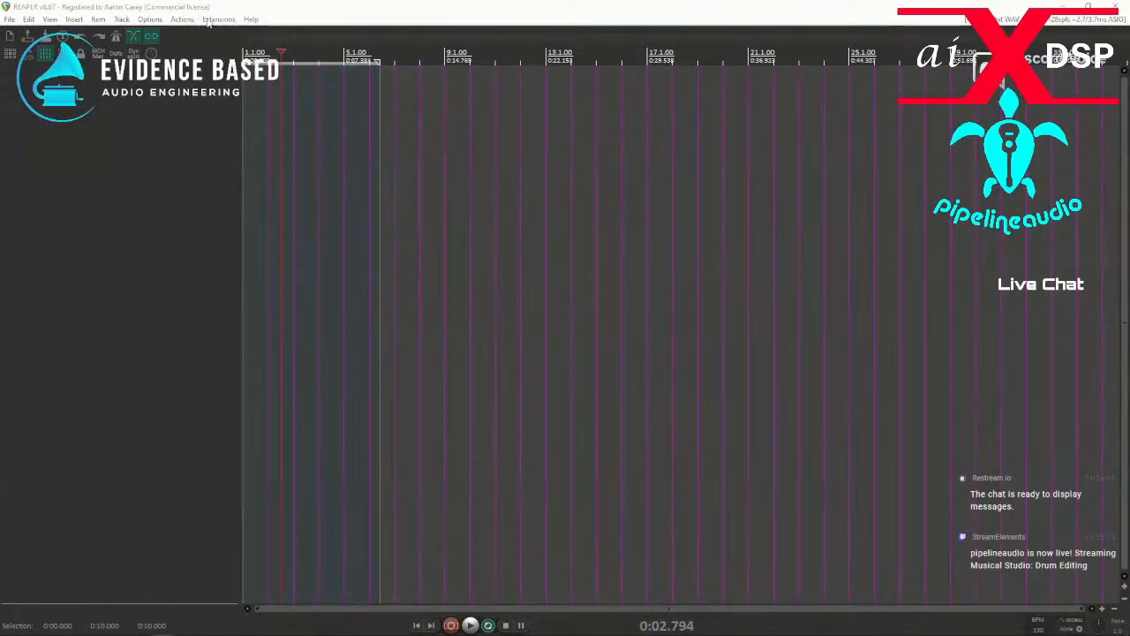
click(183, 18)
click(427, 24)
click(219, 18)
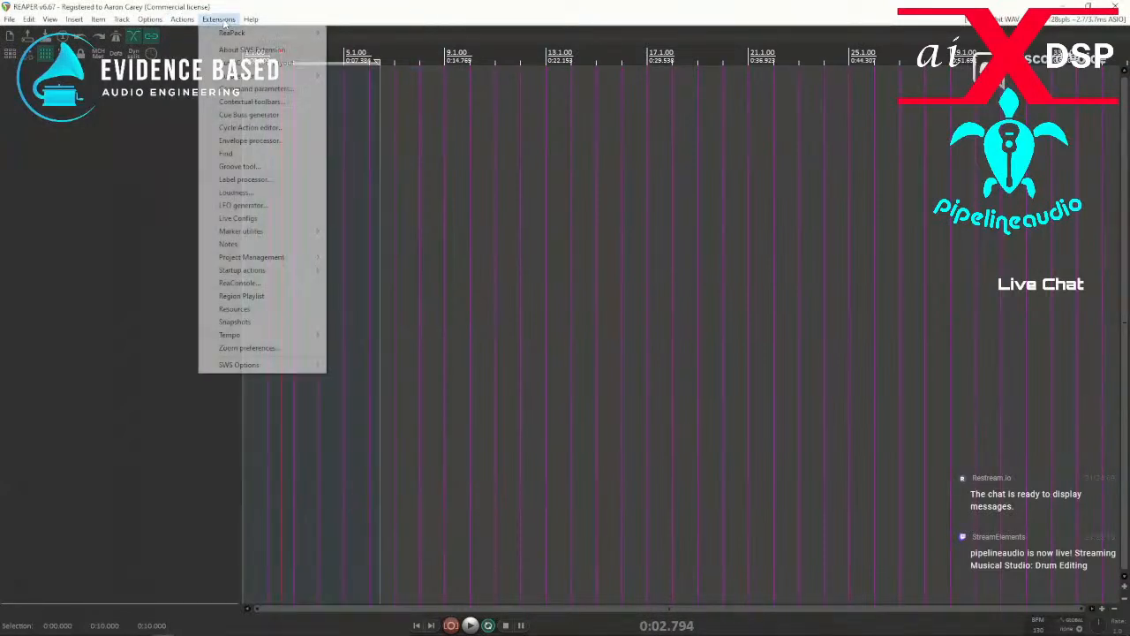
mouse_move(248, 36)
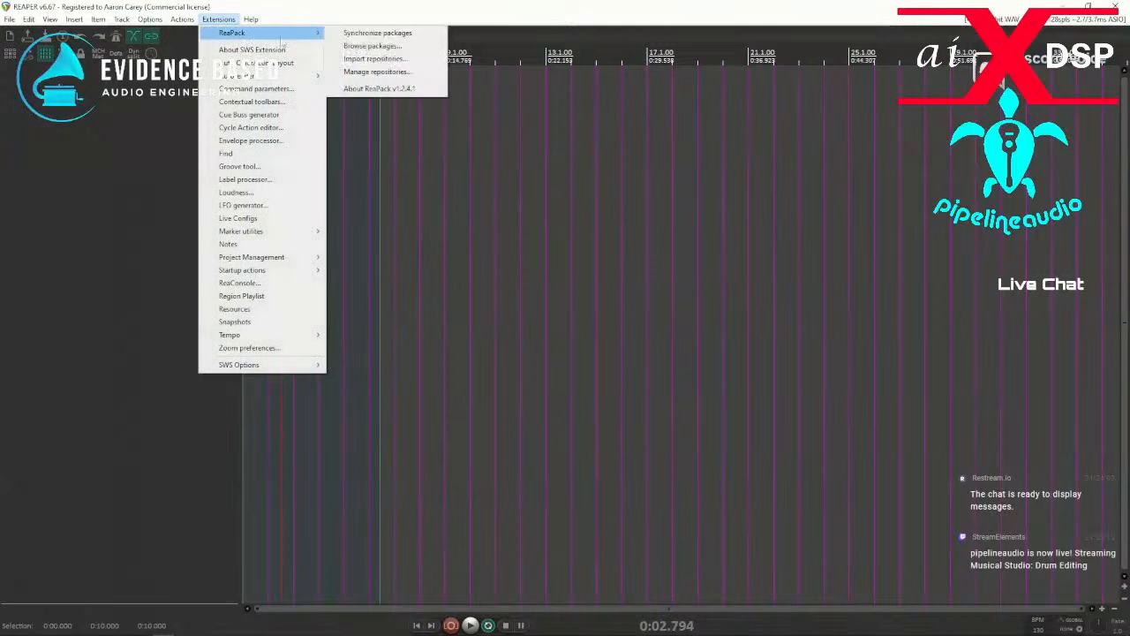
click(372, 48)
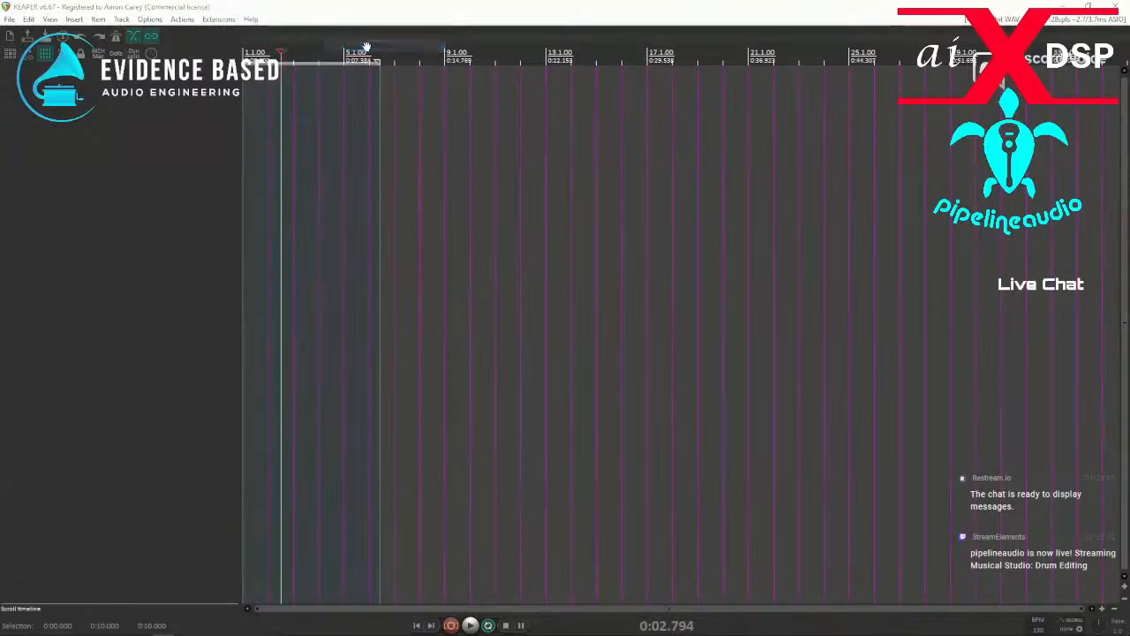
Synchronize the ReaPack packages and copy the "Couldn't resolve host name" error line from the transaction report.
click(218, 20)
click(377, 33)
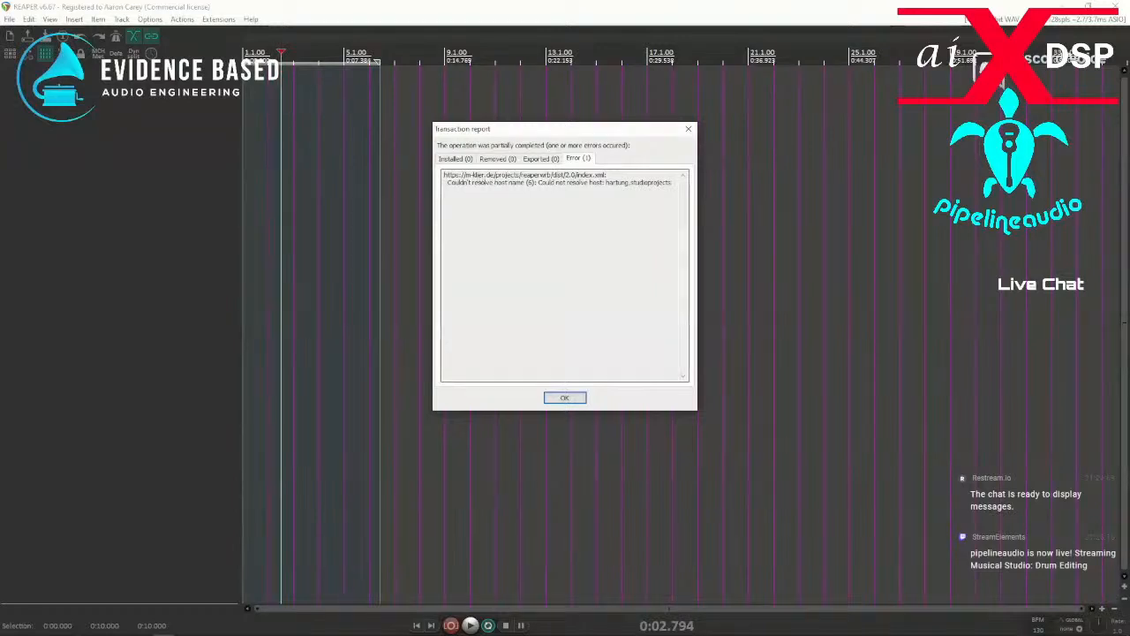
drag(448, 182, 632, 187)
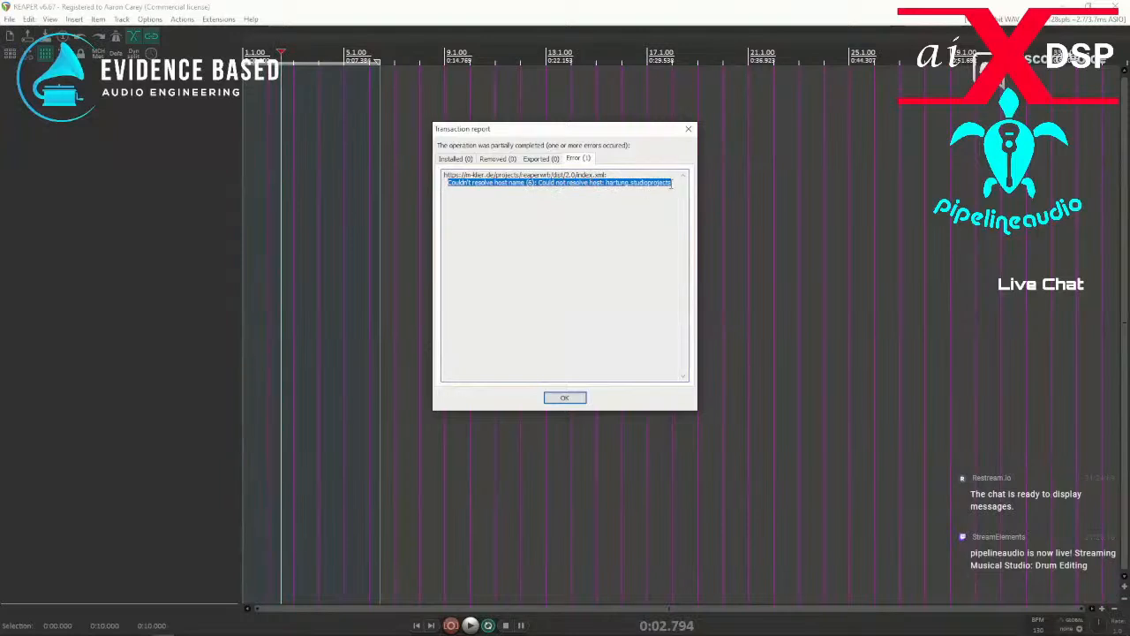
right_click(660, 183)
click(689, 222)
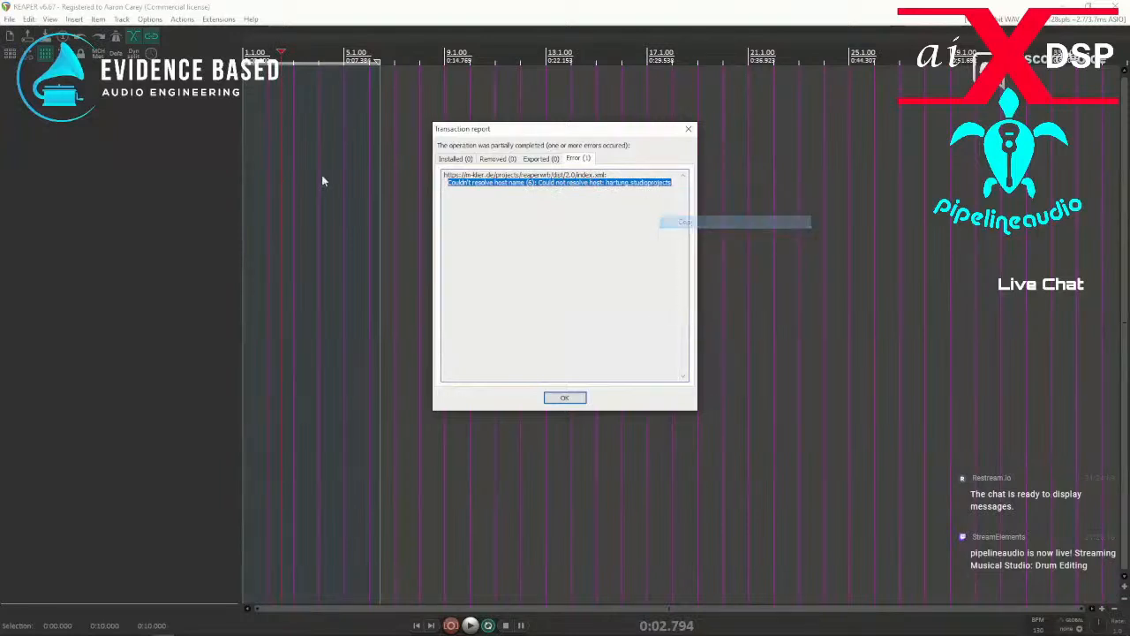
Switch to the browser, search Google for the copied host error, and look through the results.
key(alt+Tab)
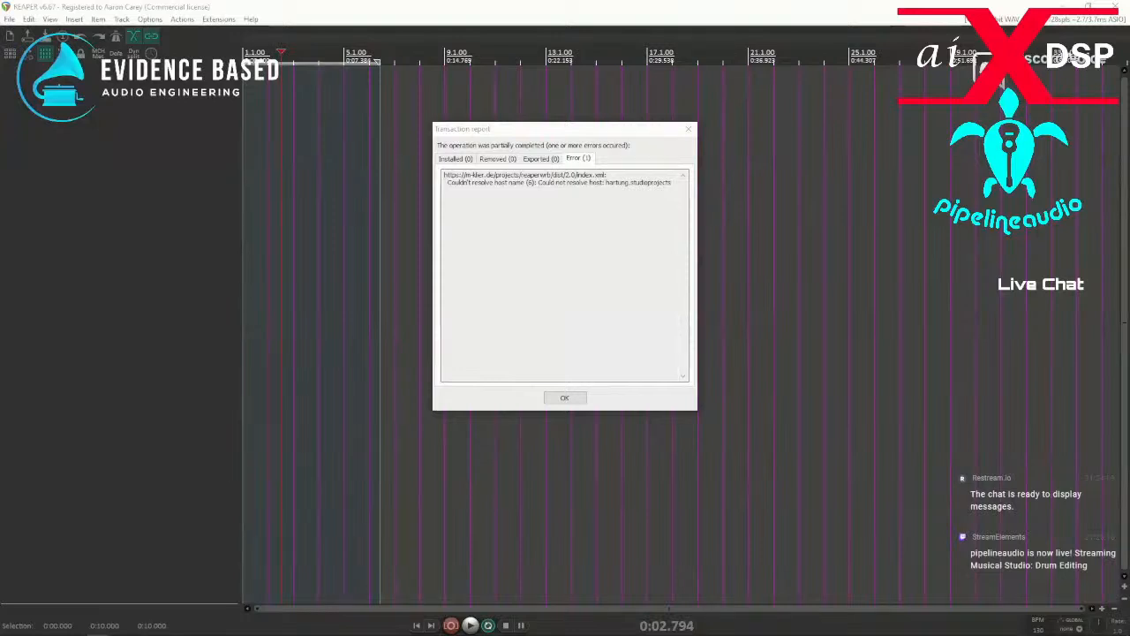
drag(0, 177, 777, 132)
scroll(356, 415, down, 3)
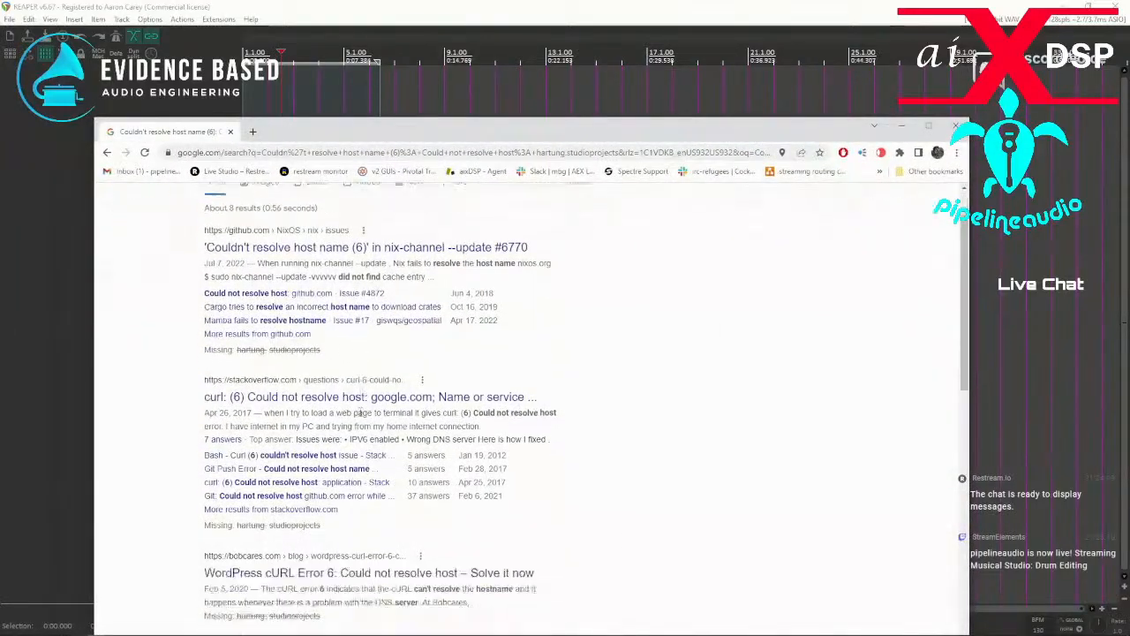
scroll(356, 415, down, 5)
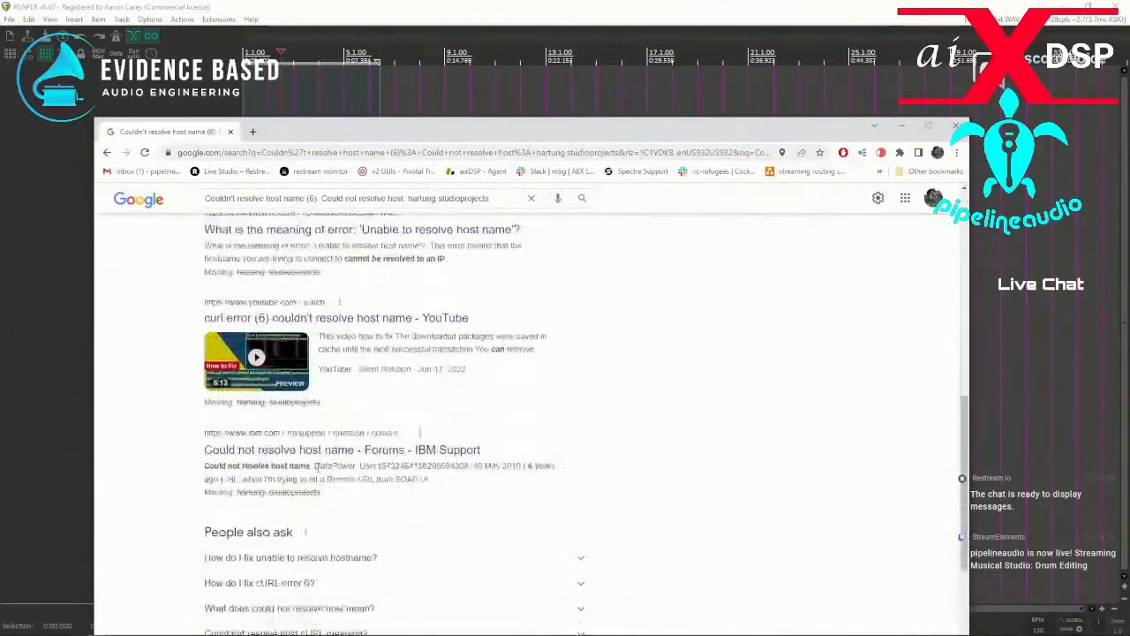
scroll(315, 465, down, 3)
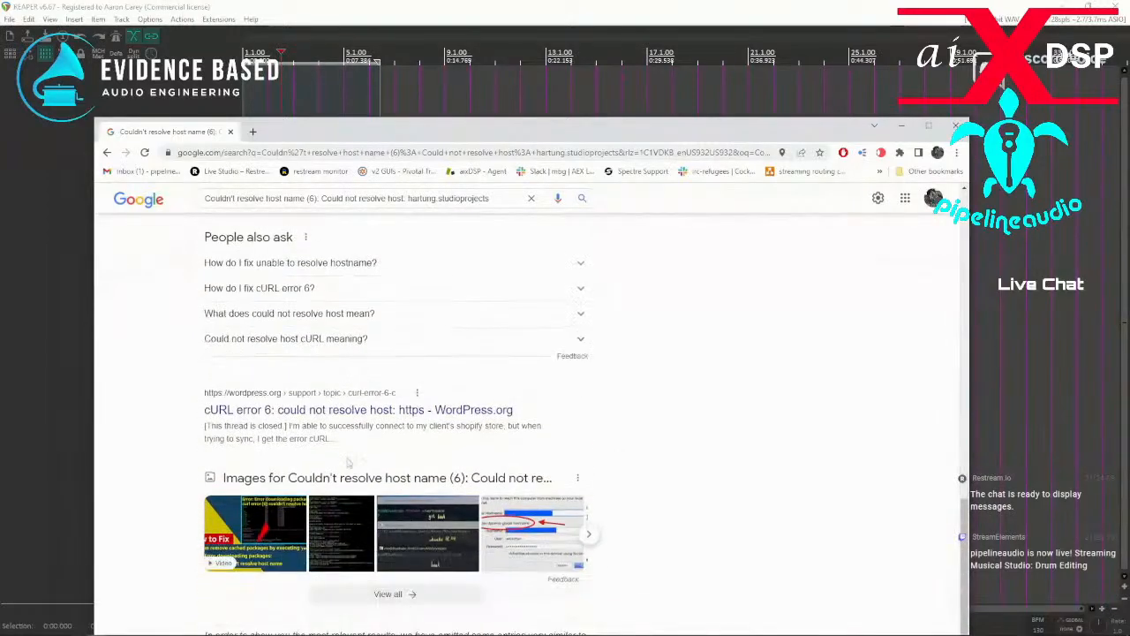
scroll(334, 458, up, 10)
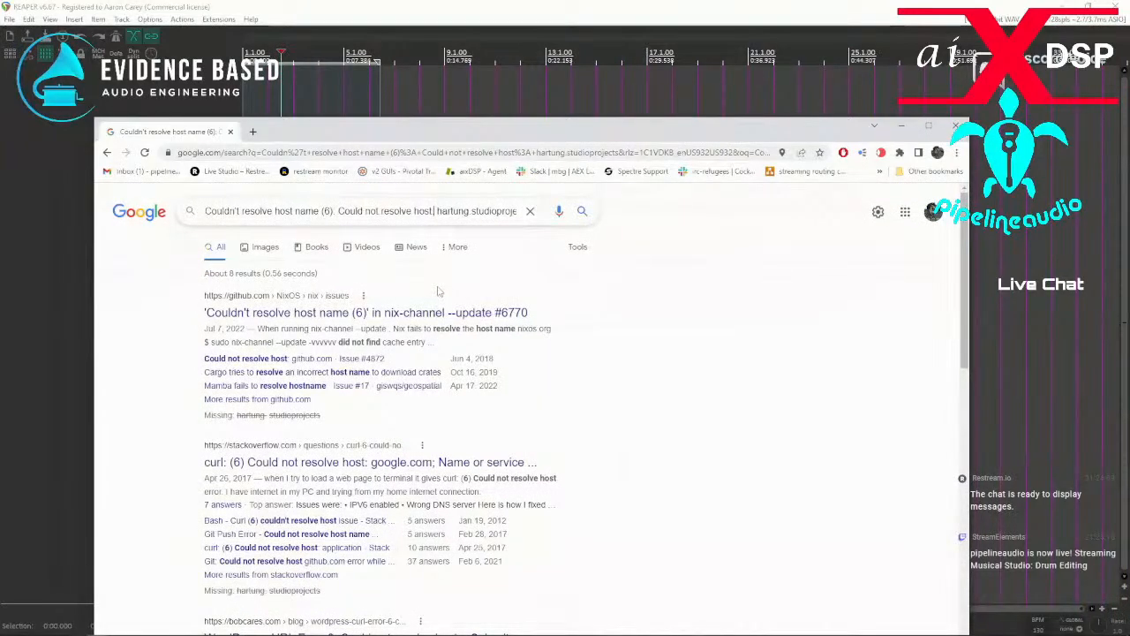
Repeat the Google search with "hartung.studioprojects" in quotation marks as an exact phrase.
text(")
key(End)
text(")
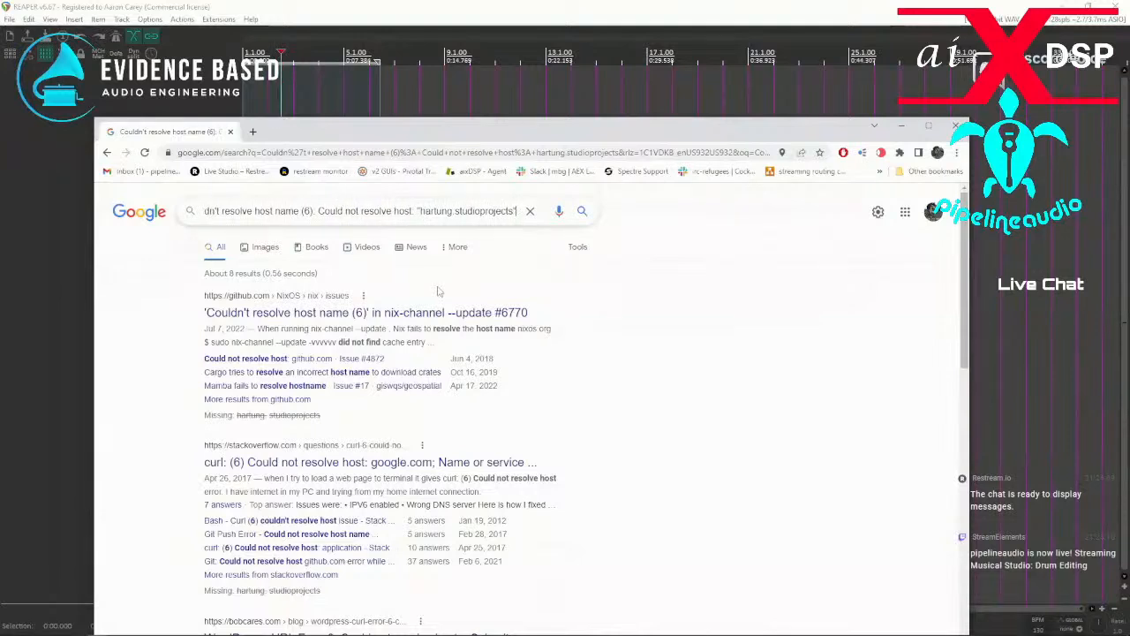
key(Return)
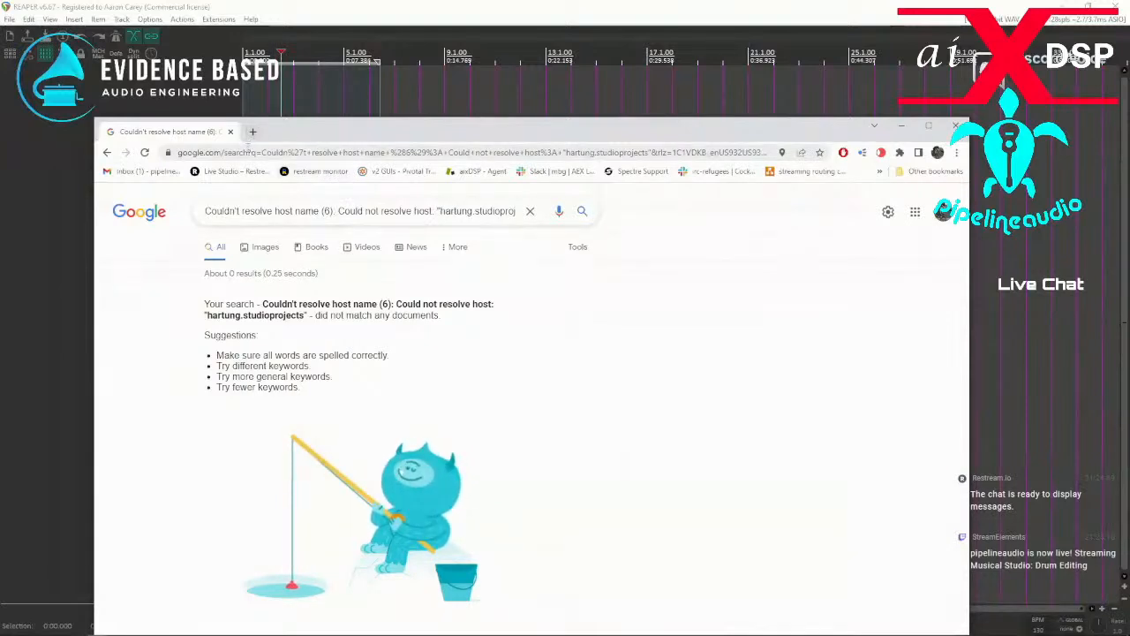
Go to reaper.fm and open the "ReaScript, JSFX, REAPER Plug-in Extensions, Developer Forum" in the REAPER forums.
click(248, 150)
text(reaper.fm)
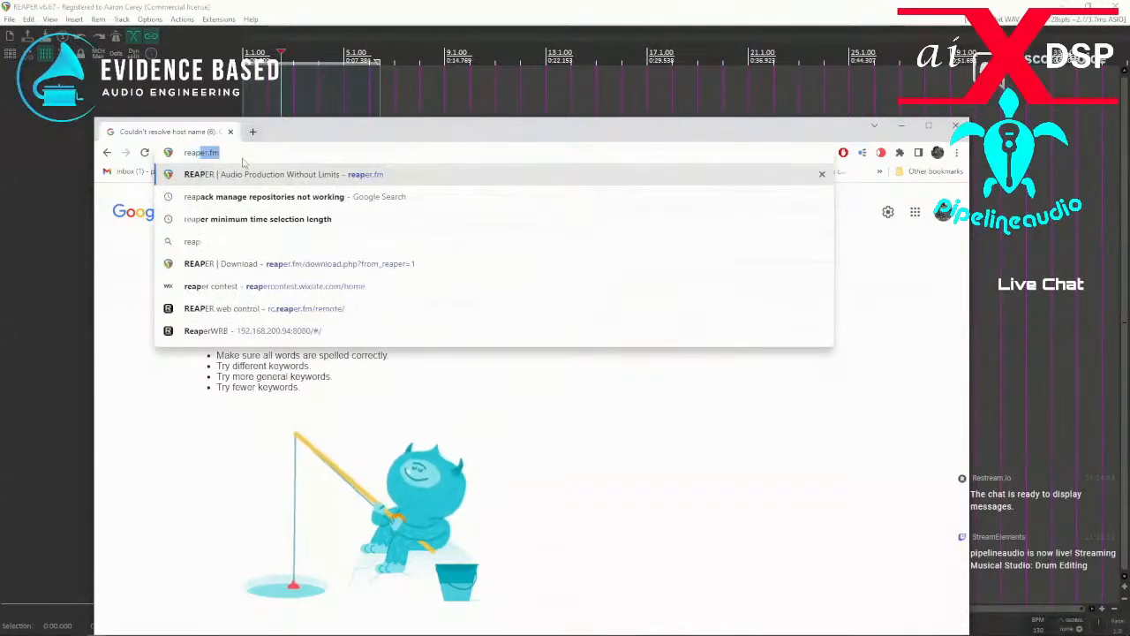
click(278, 174)
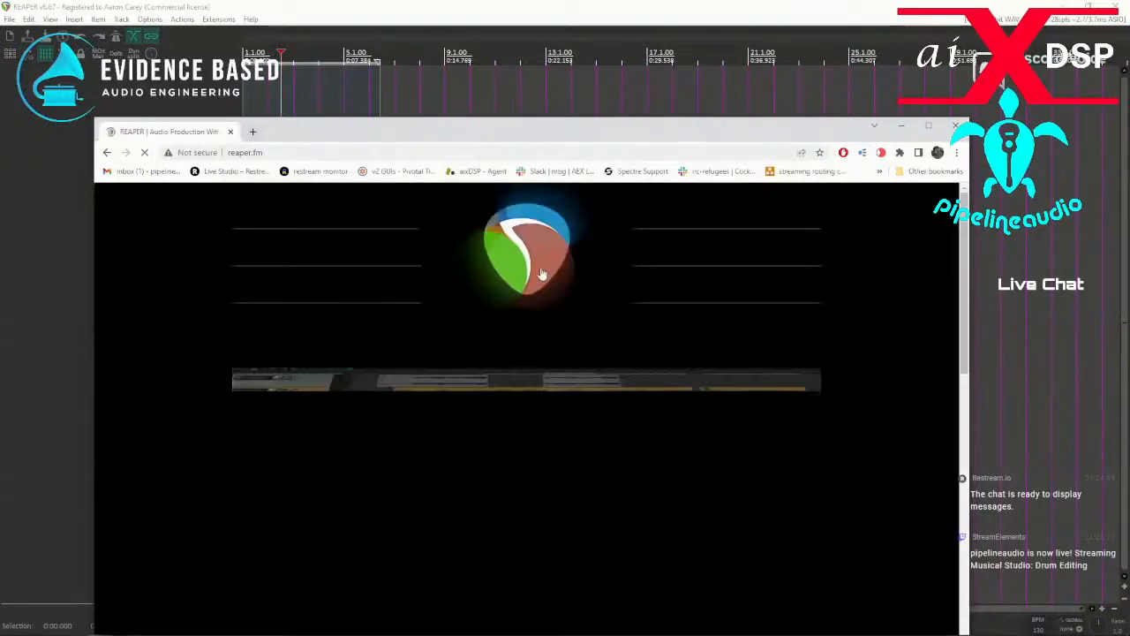
click(652, 315)
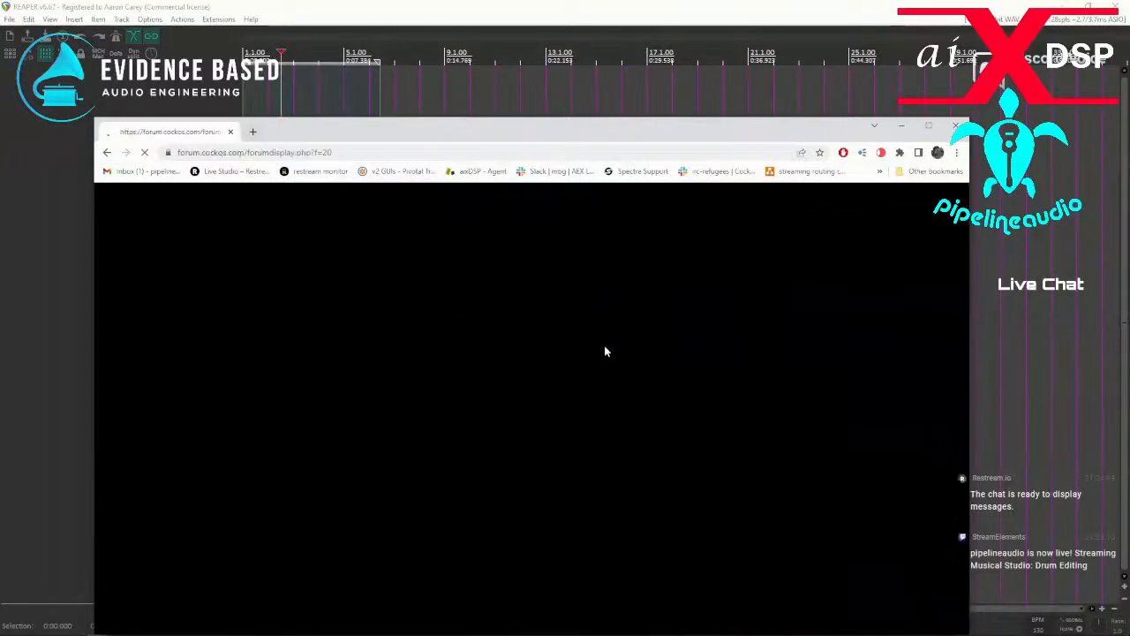
scroll(409, 402, down, 10)
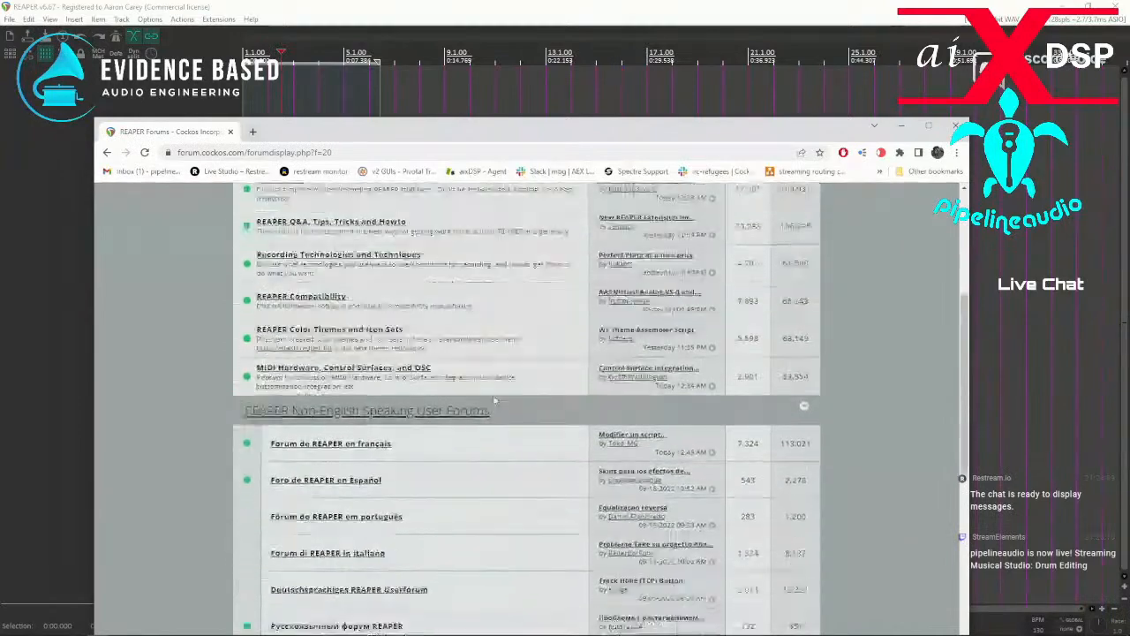
scroll(409, 402, down, 5)
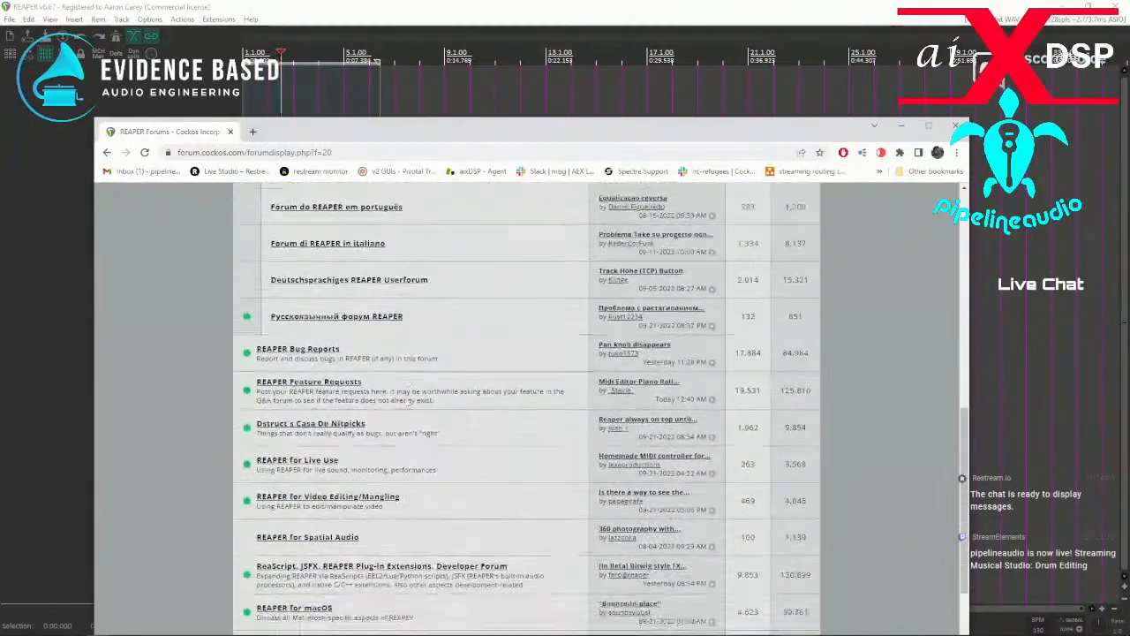
scroll(316, 446, down, 1)
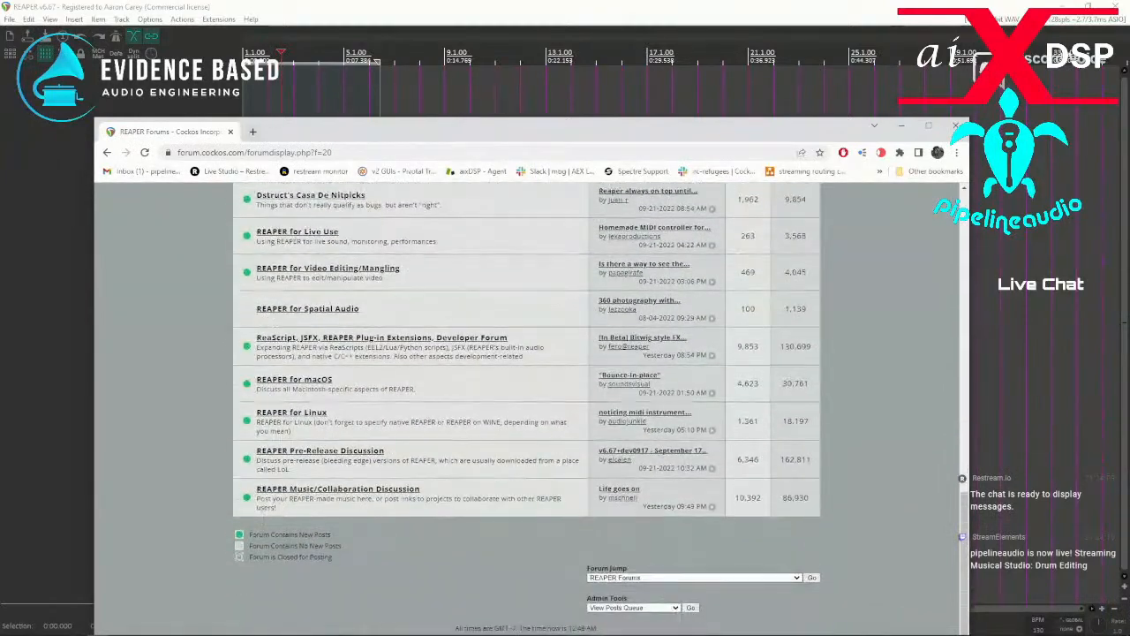
scroll(300, 490, up, 3)
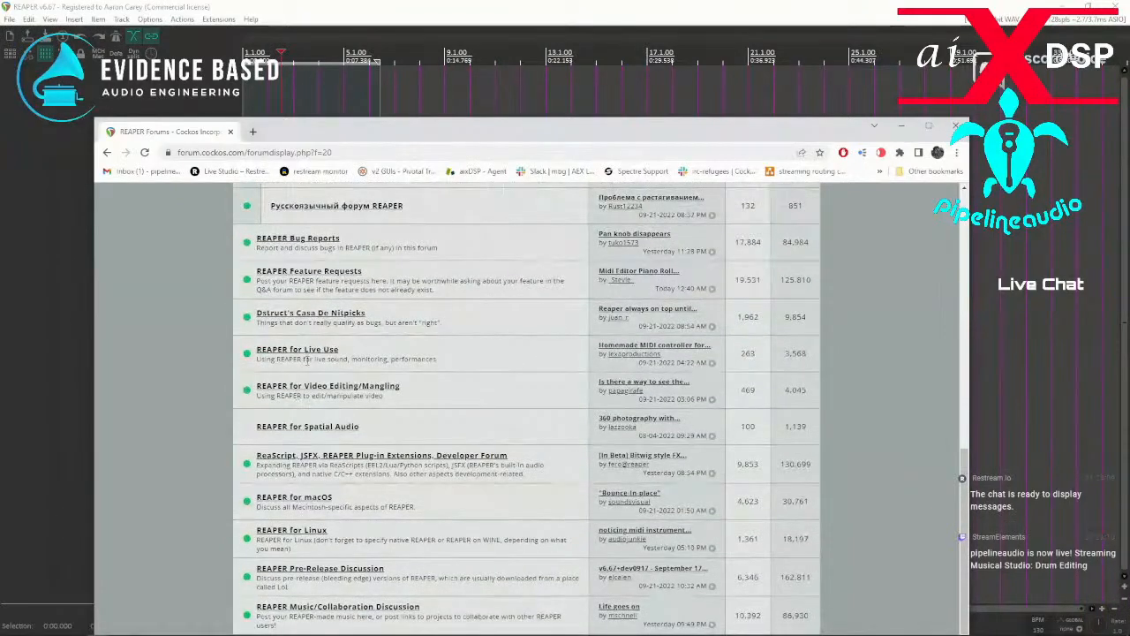
click(326, 457)
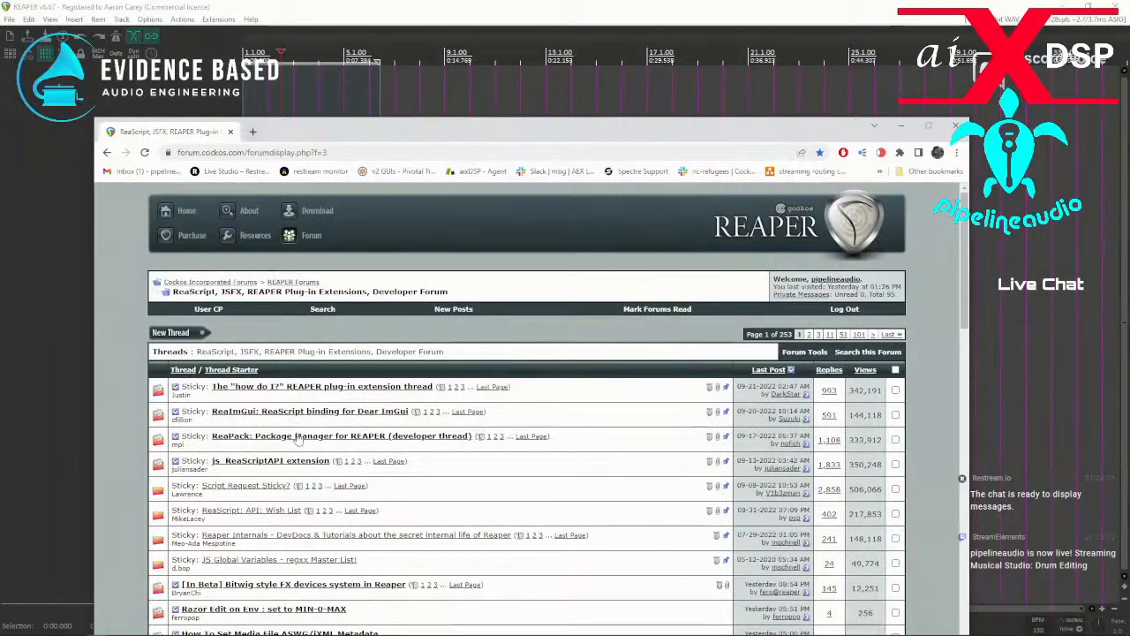
Open the last page of the ReaPack package manager developer thread and look through its recent posts.
click(533, 439)
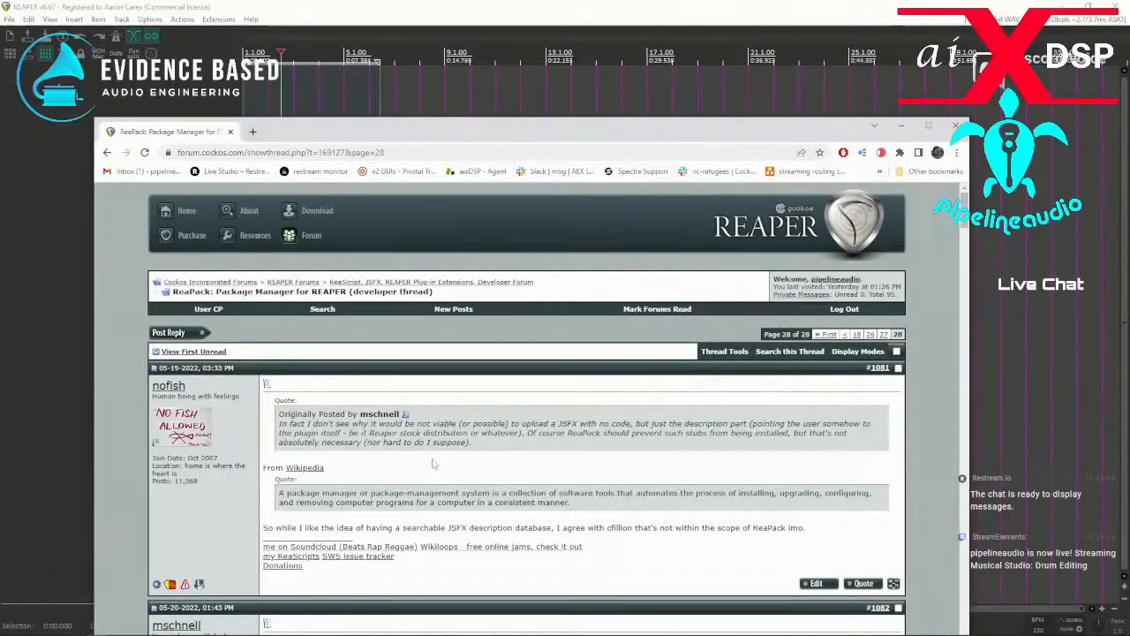
scroll(432, 464, down, 3)
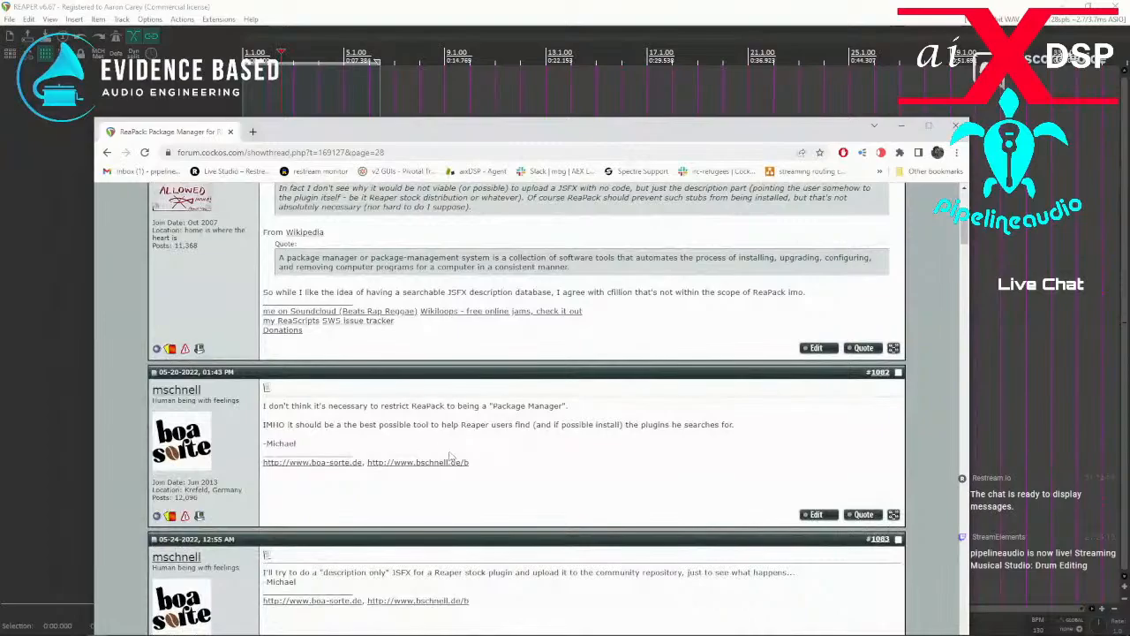
scroll(450, 456, down, 1)
scroll(515, 453, down, 4)
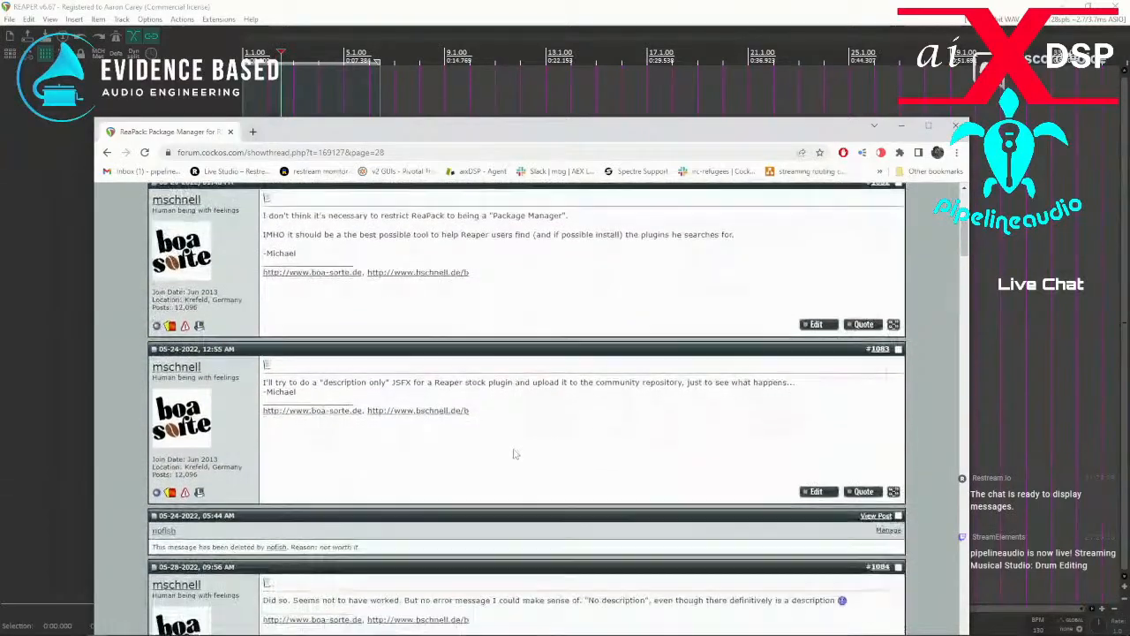
drag(965, 257, 940, 626)
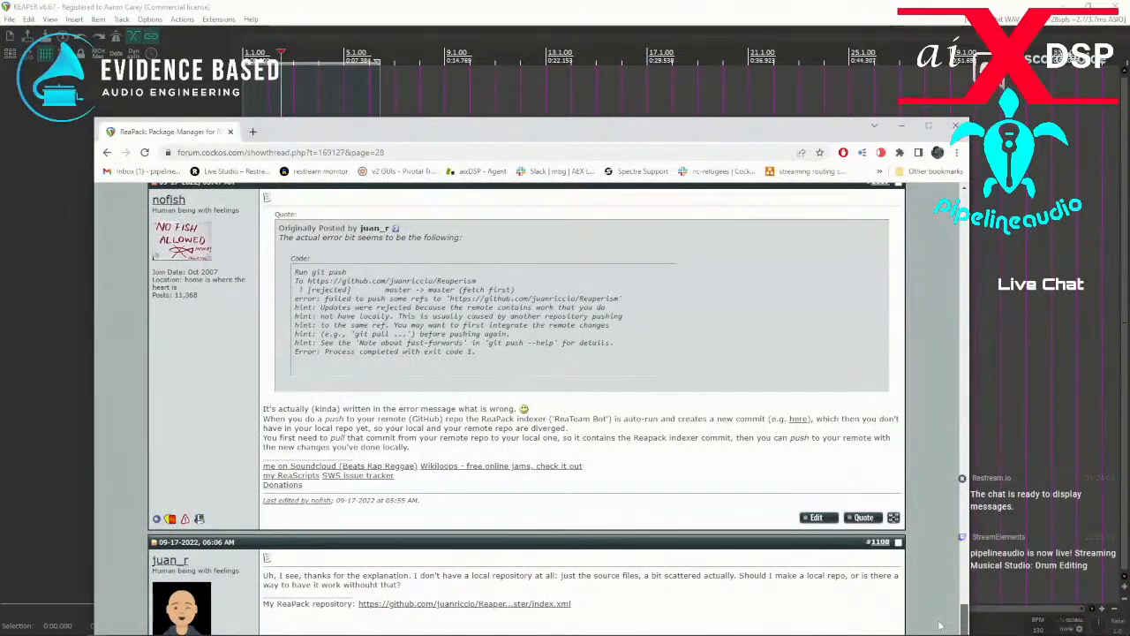
drag(940, 625, 964, 199)
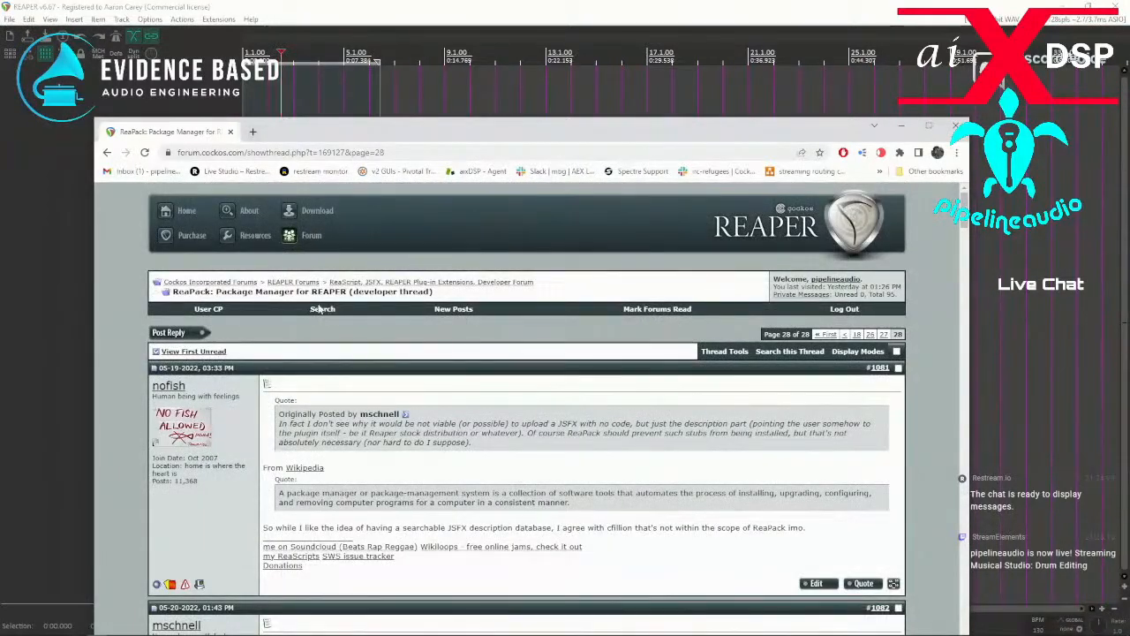
Draft a new developer forum thread titled "ReaPack not working" with the message "I'm getting errors when I try to sync or browse packages of:".
click(431, 292)
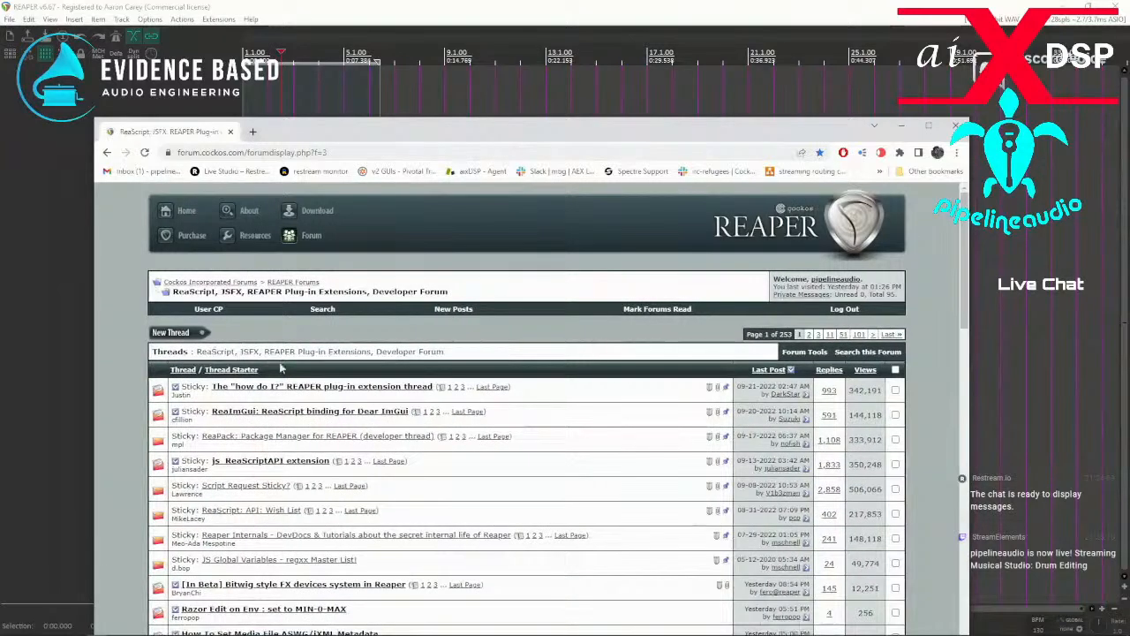
click(180, 335)
click(362, 356)
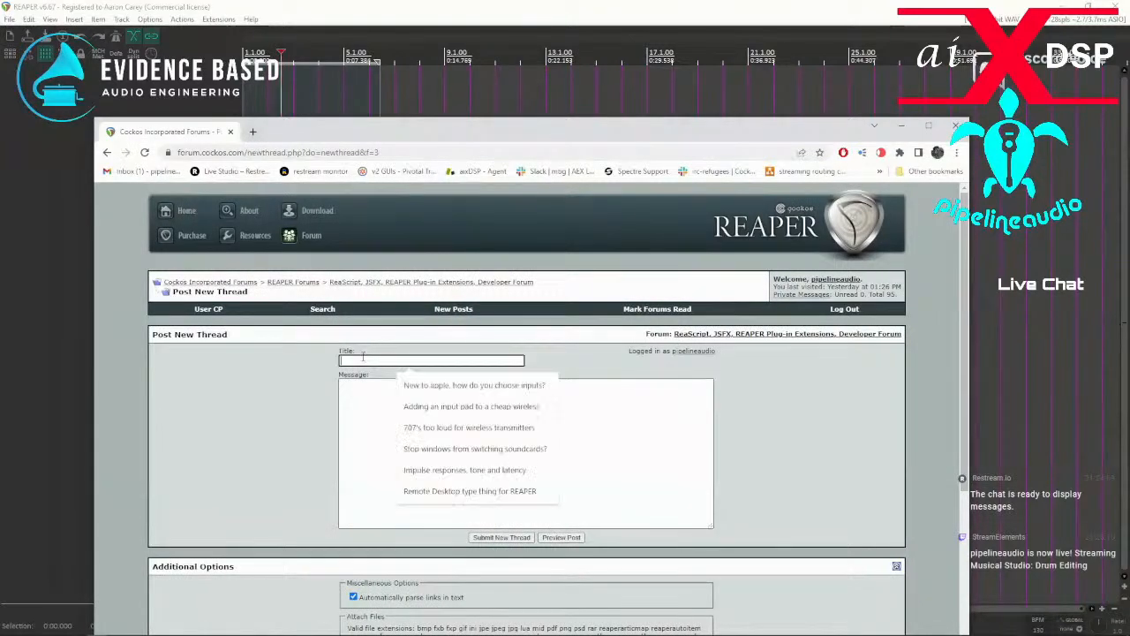
text(ReaPL)
text(ck mi)
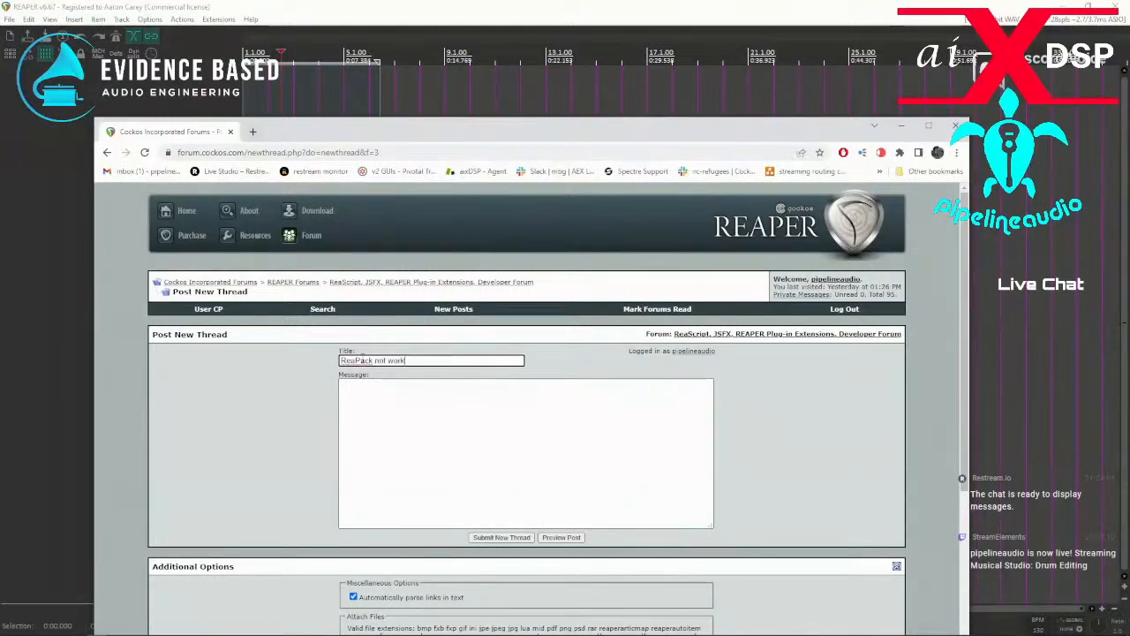
click(398, 417)
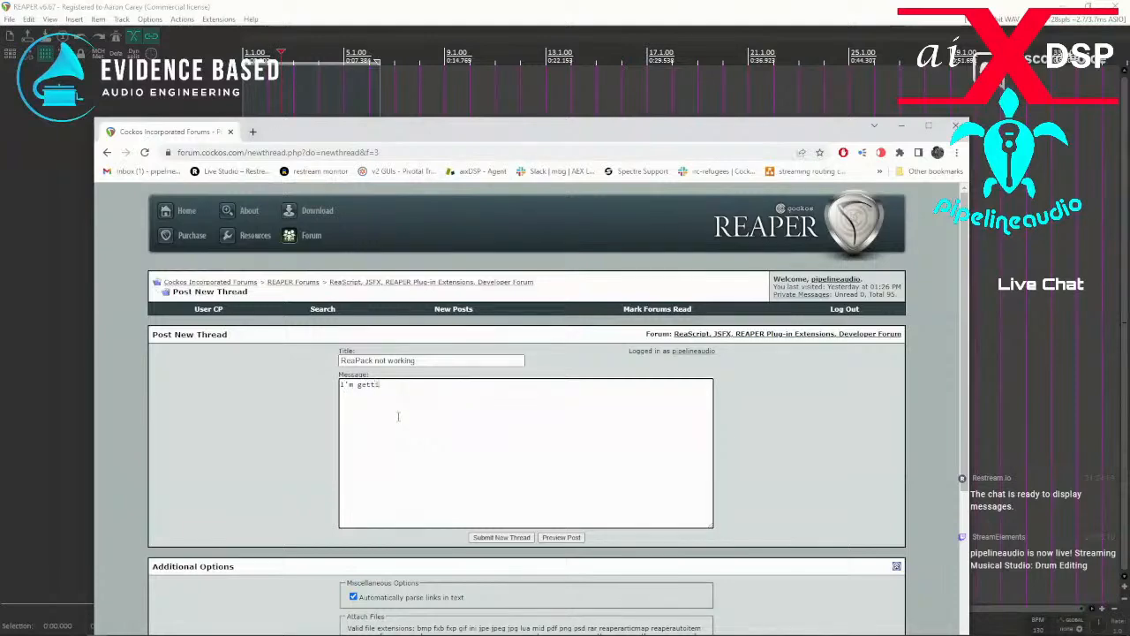
text(I'm getting errors when I try to sync or browse packages of:)
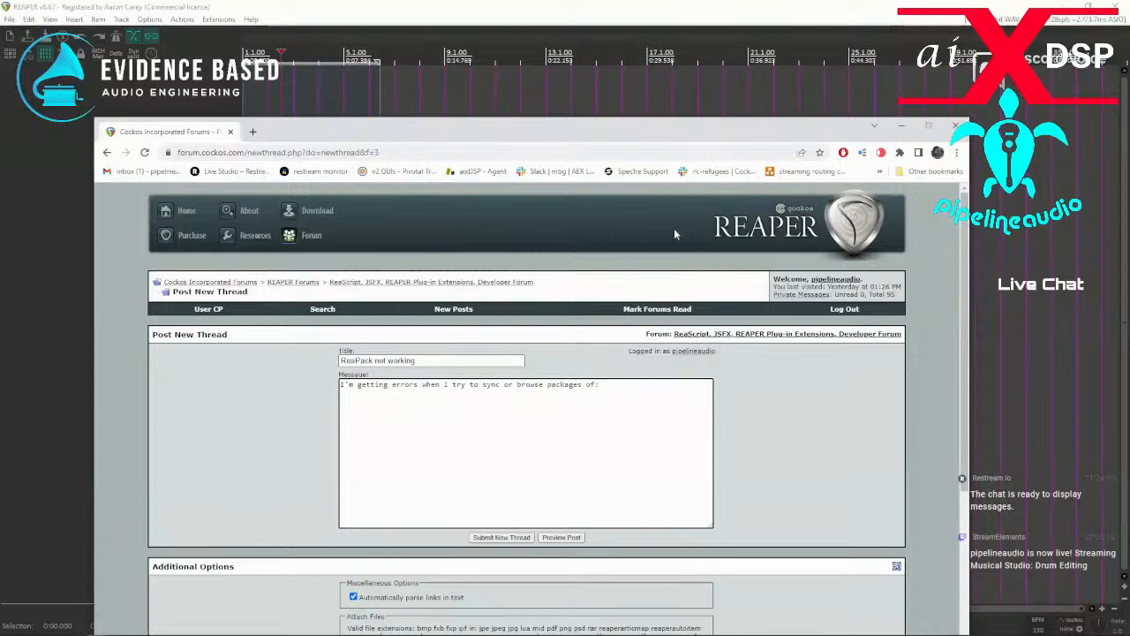
Copy both error lines from the transaction report in REAPER, and return to the forum draft in the browser.
key(alt+Tab)
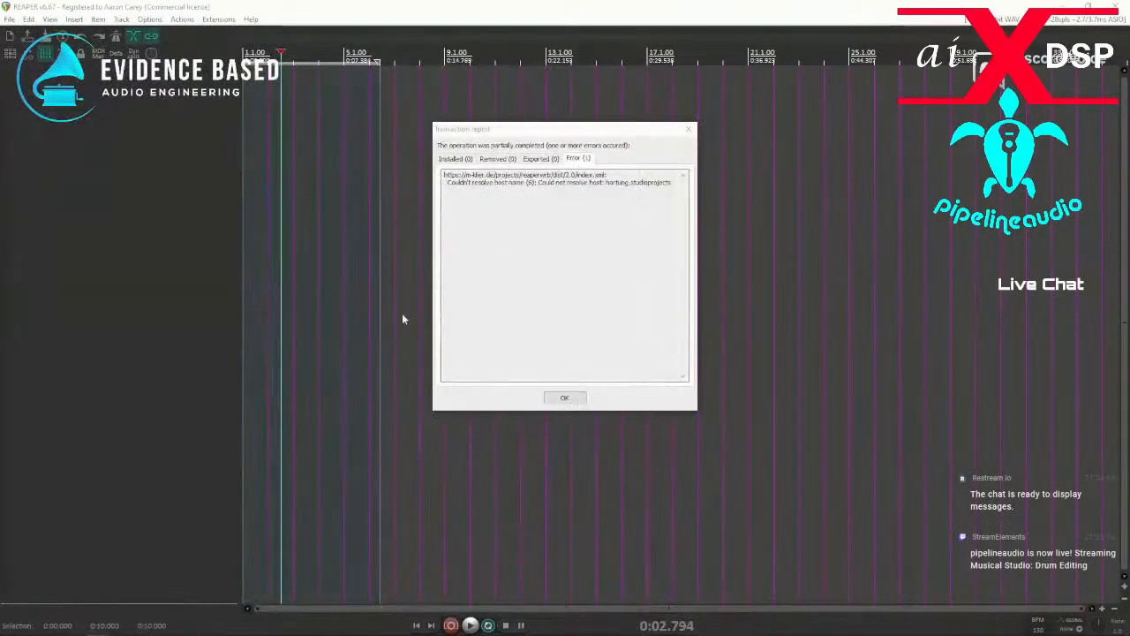
drag(673, 181, 392, 176)
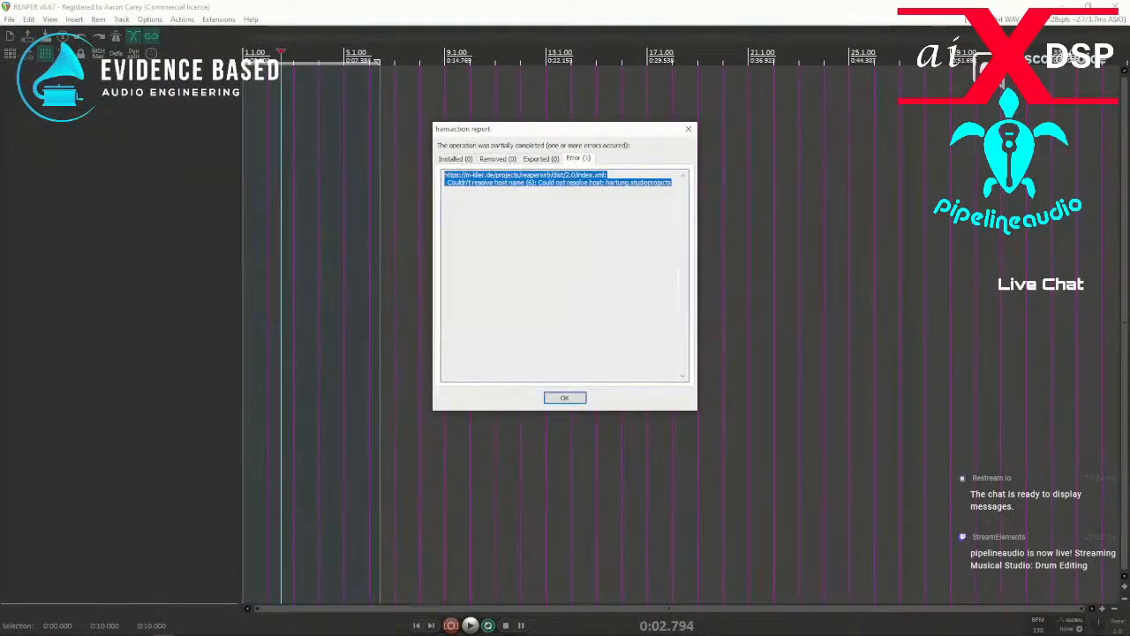
key(alt+Tab)
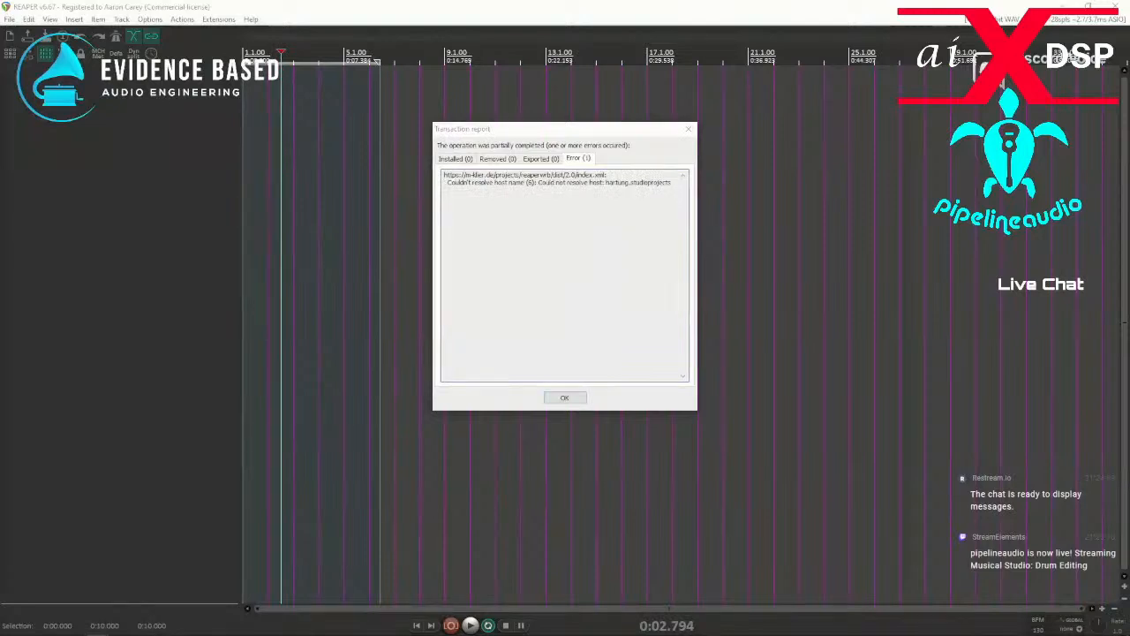
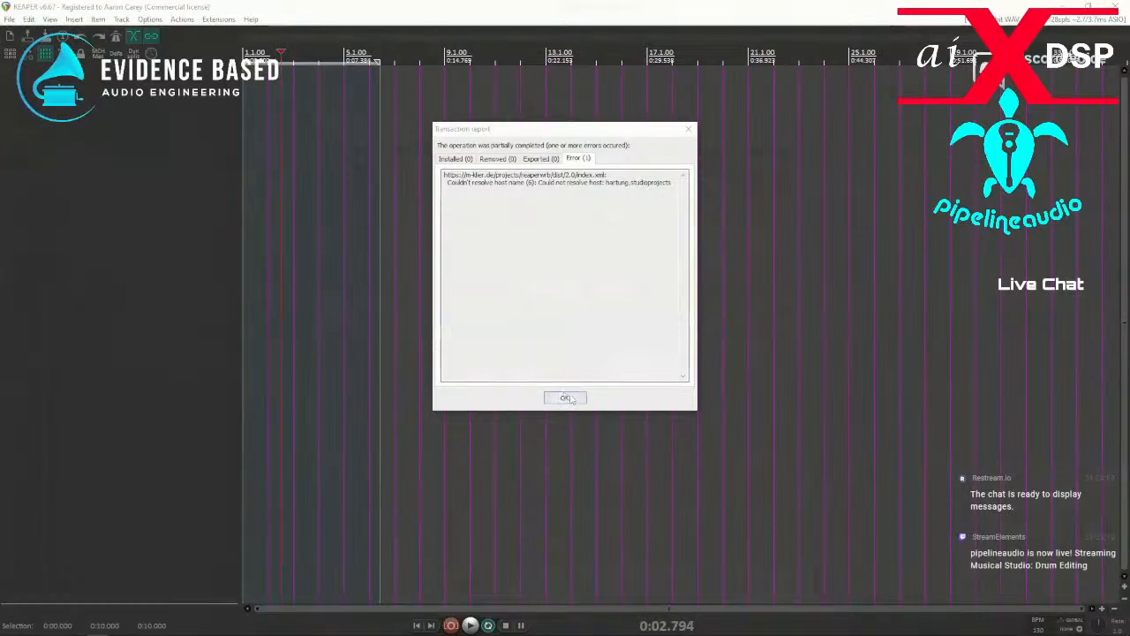
Check the installed, removed, exported and error lists in the transaction report, and dismiss the report.
click(459, 159)
click(497, 159)
click(539, 159)
click(575, 159)
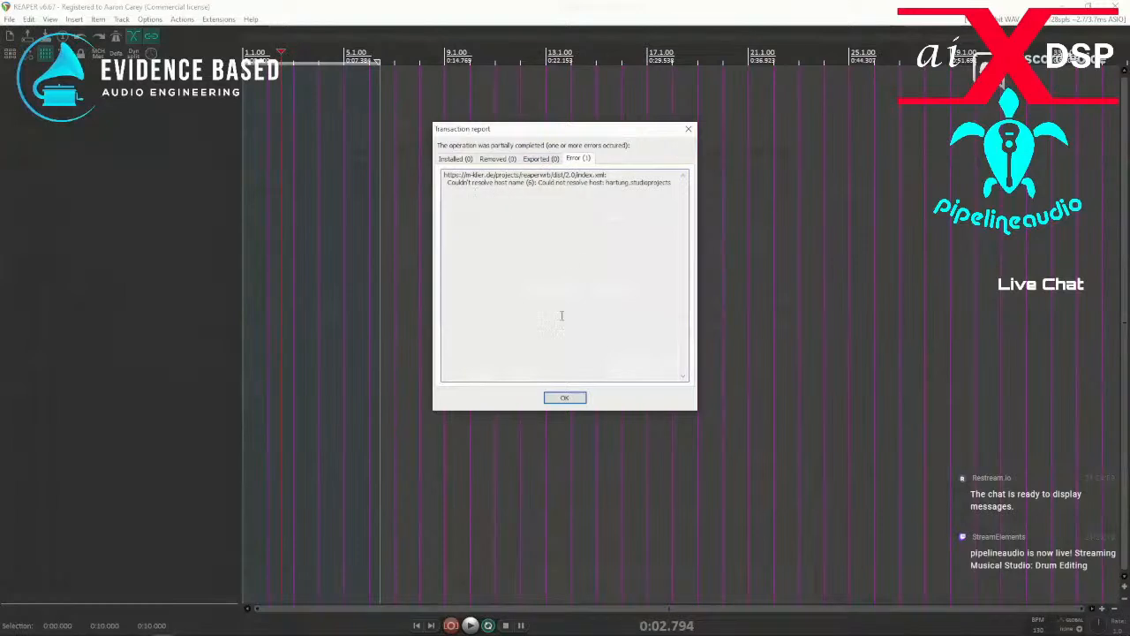
click(565, 398)
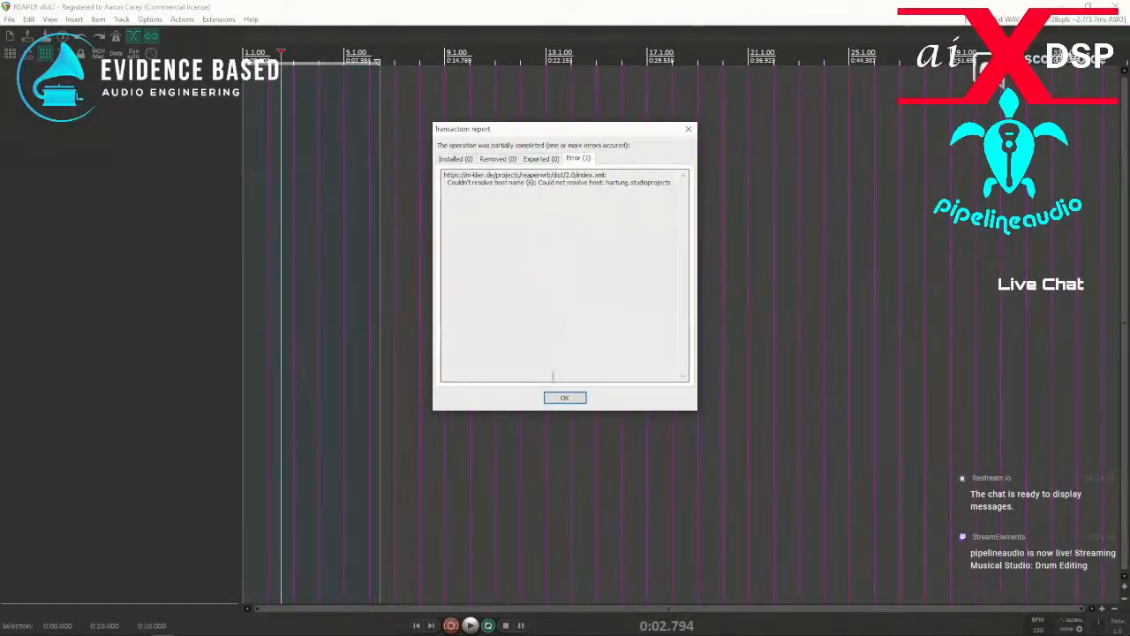
click(565, 397)
Try to open the About ReaPack v1.2.4.1 window in REAPER.
click(218, 19)
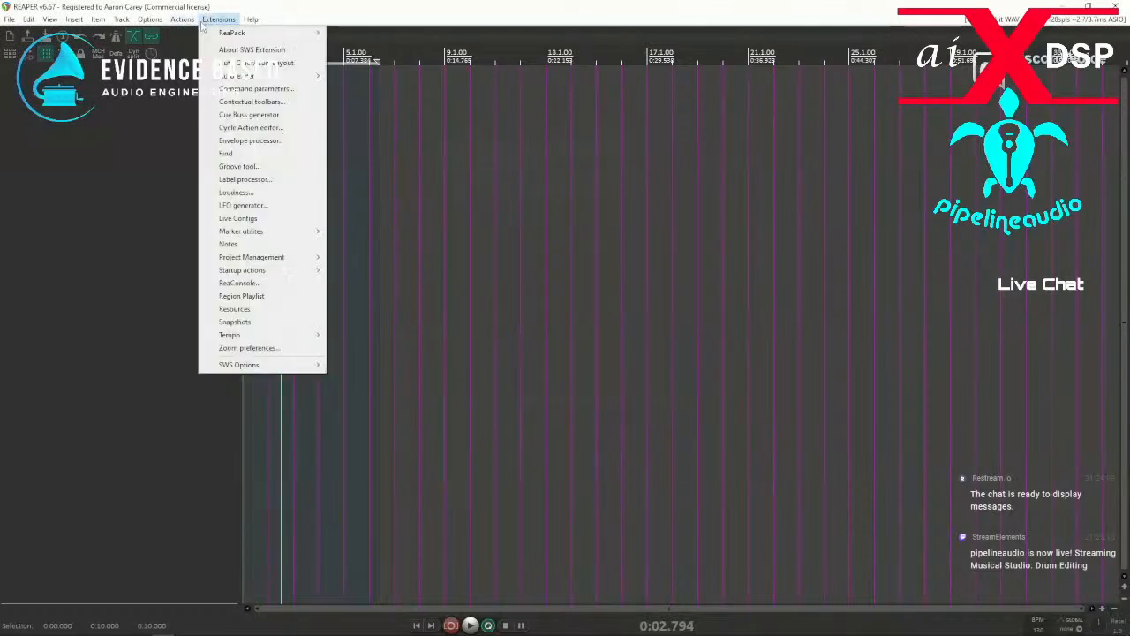
mouse_move(300, 33)
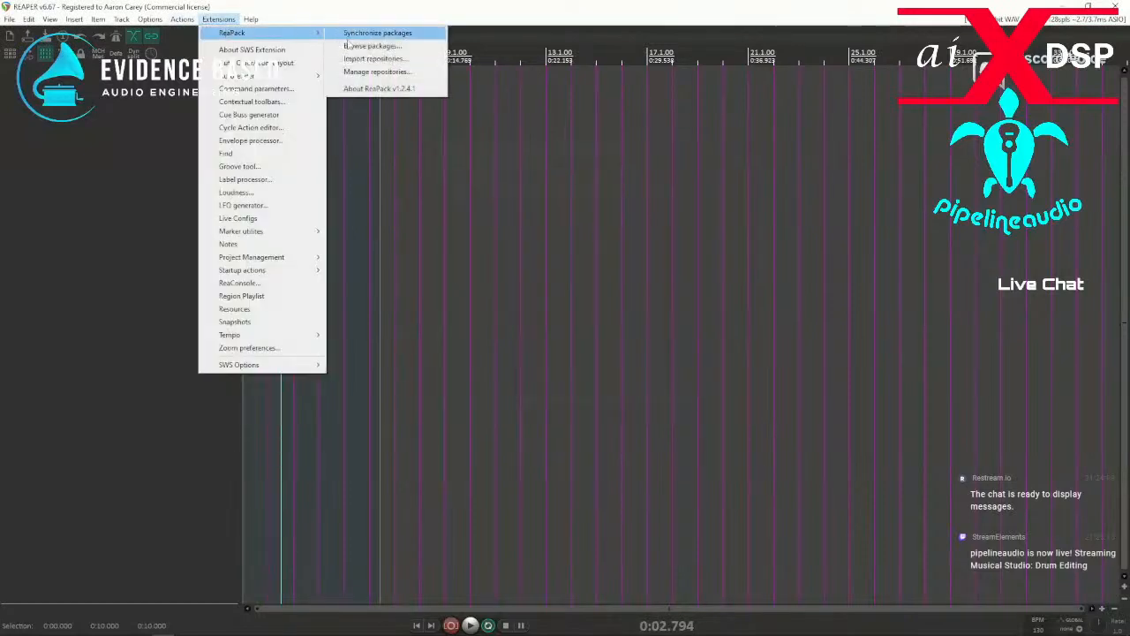
click(378, 89)
Open ReaPack's Import repositories dialog and dismiss it without importing anything.
click(218, 18)
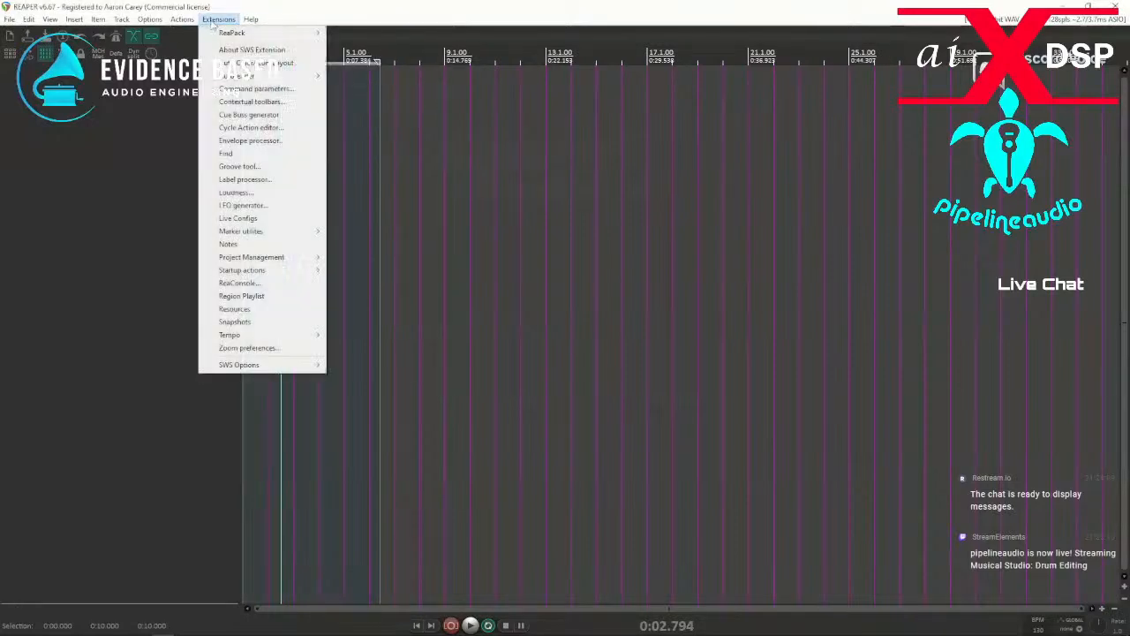
mouse_move(292, 33)
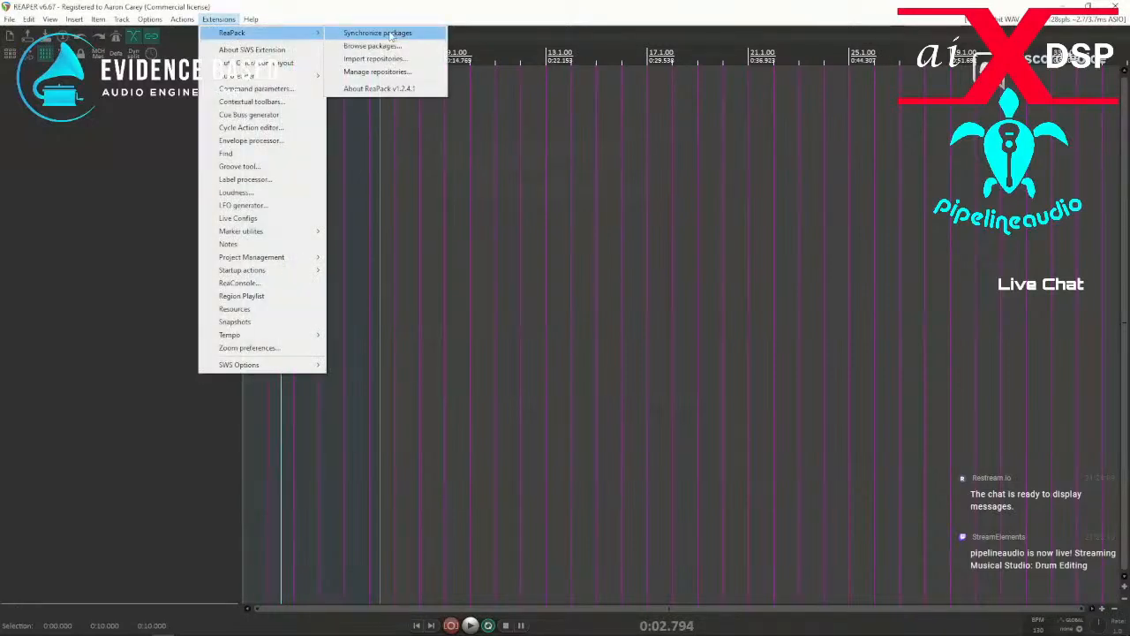
click(375, 58)
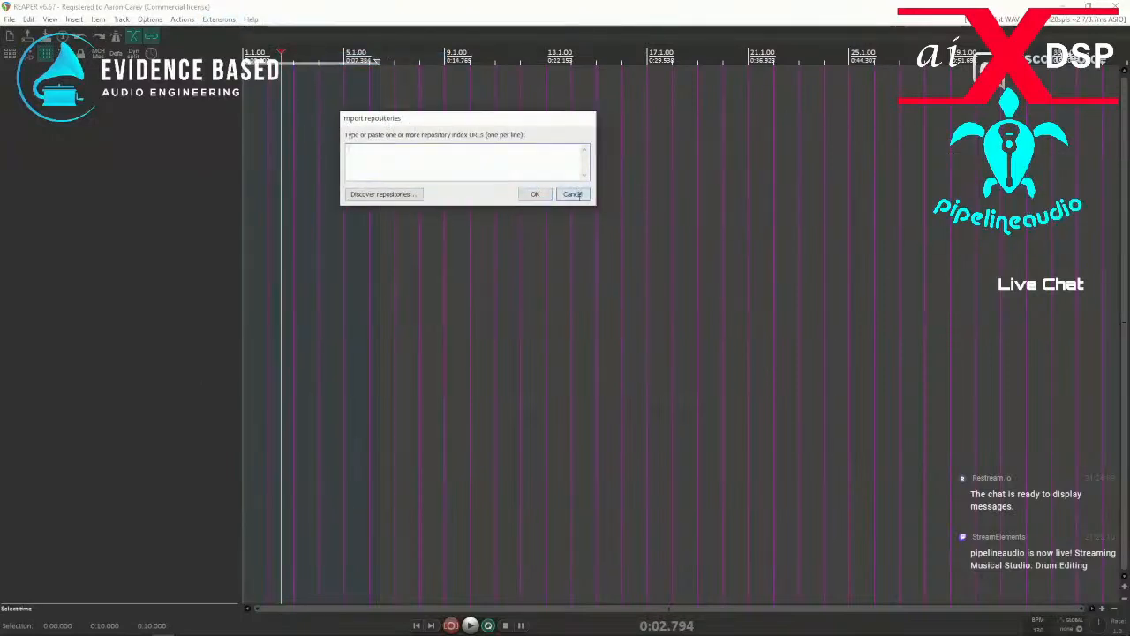
click(572, 194)
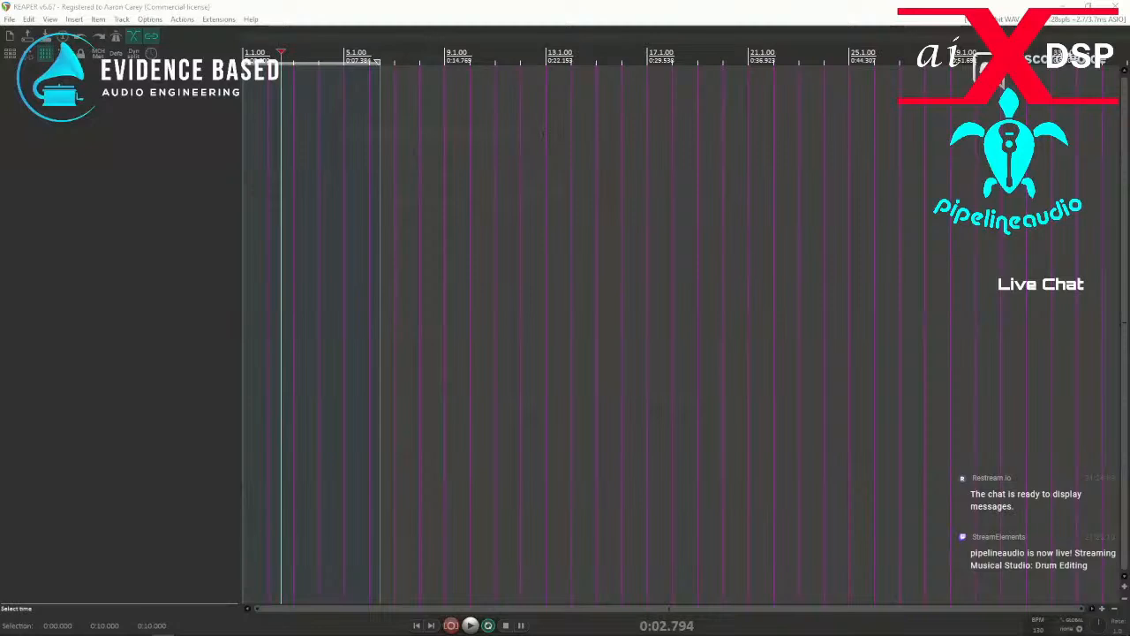
Try to open ReaPack's repository manager.
click(219, 19)
mouse_move(234, 33)
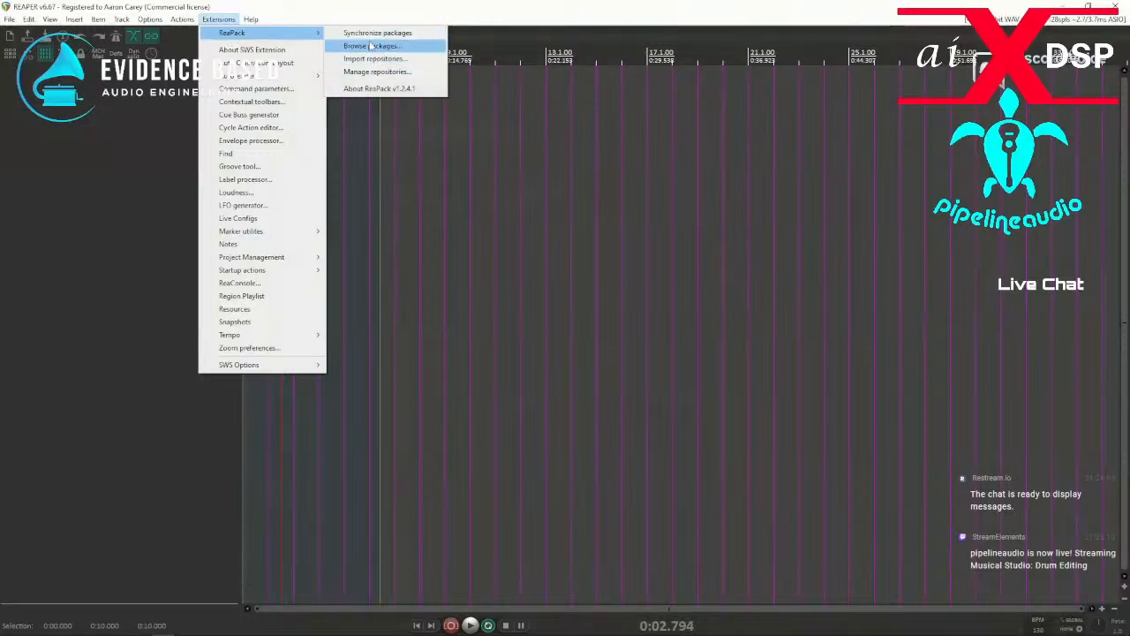
click(374, 73)
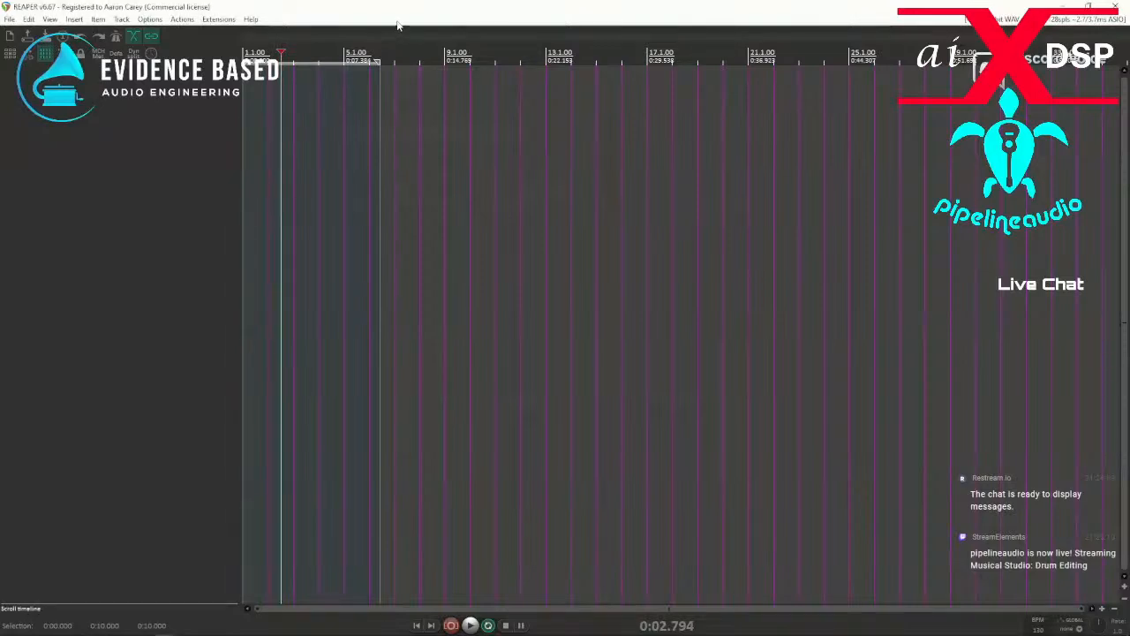
Close the TotalMix FX, Helix PDF, Wavosaur, Apply FX, test tones, new classic drums and Downloads windows, and return to REAPER.
key(alt+Tab)
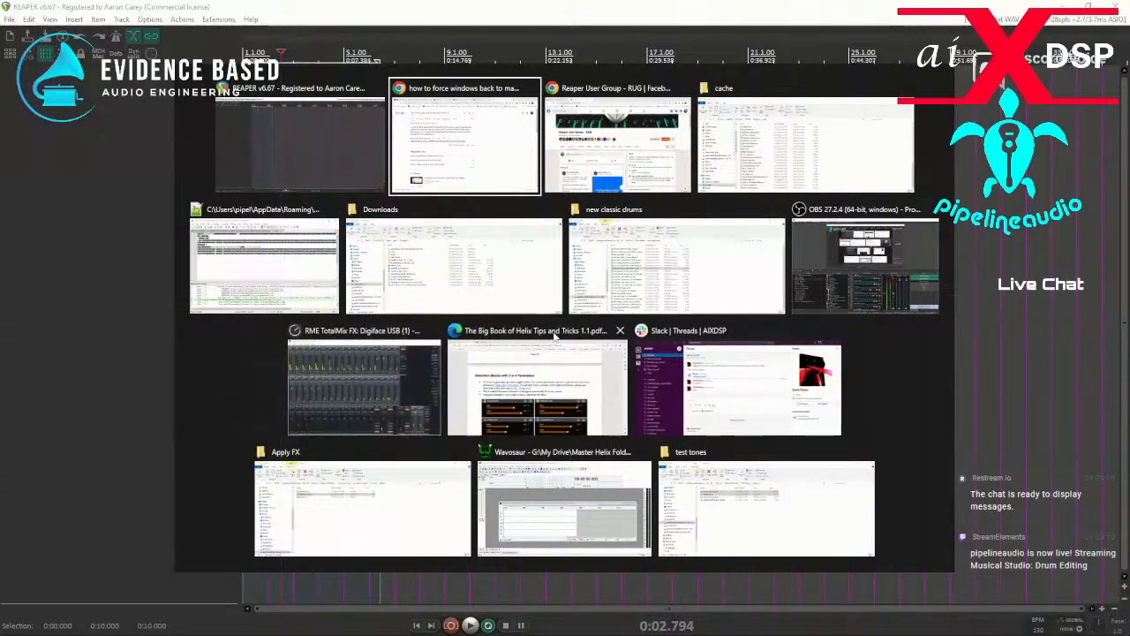
click(434, 331)
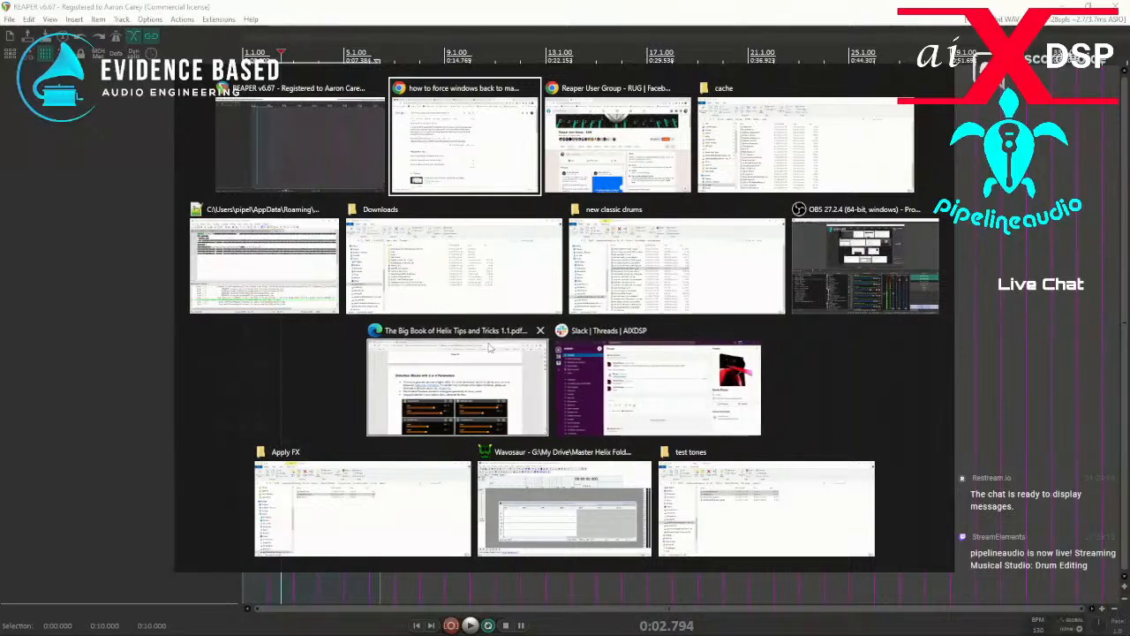
click(538, 334)
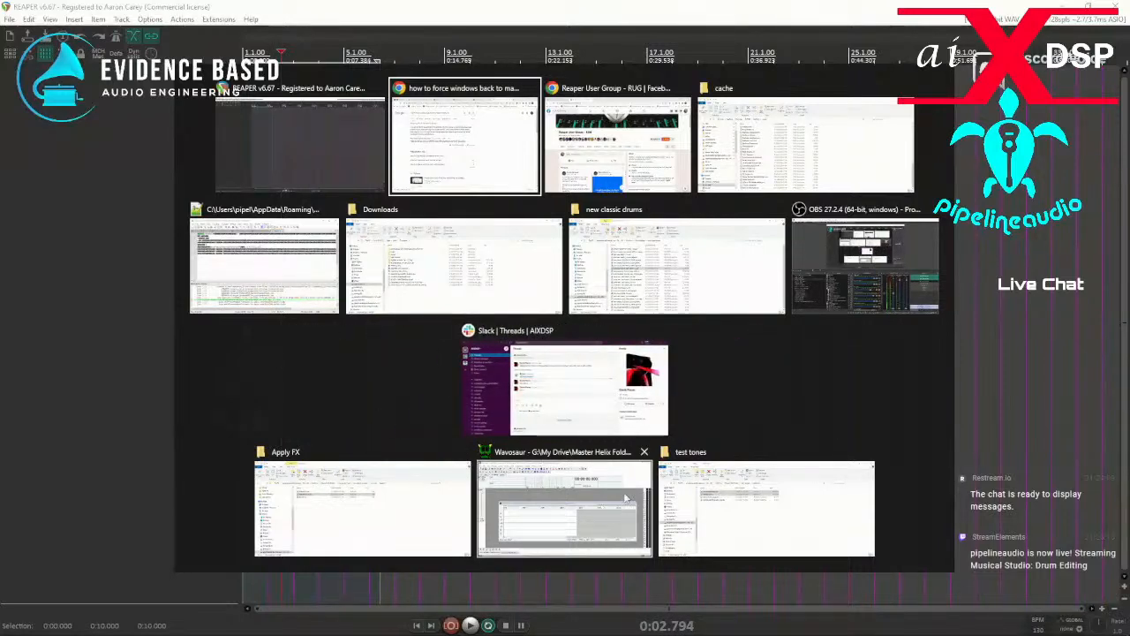
click(644, 451)
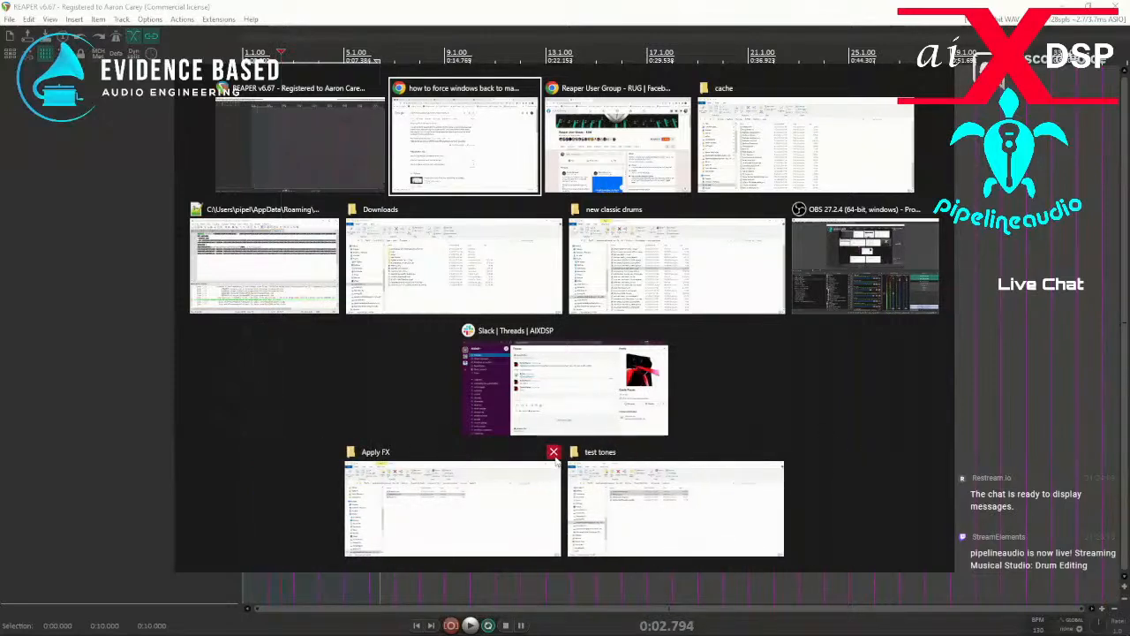
click(554, 453)
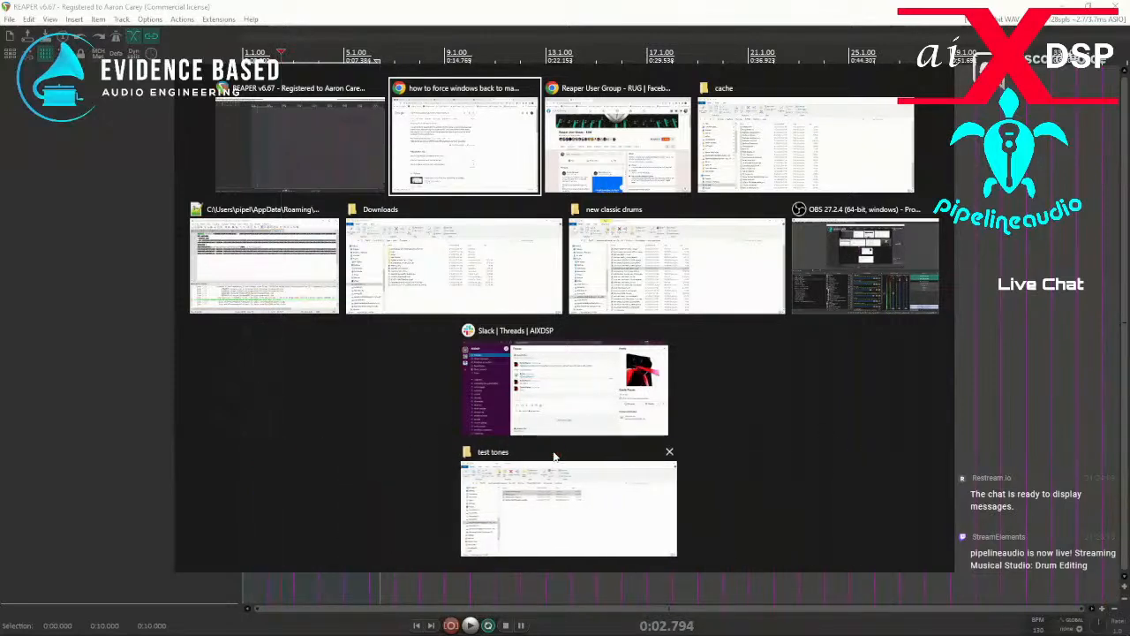
click(664, 452)
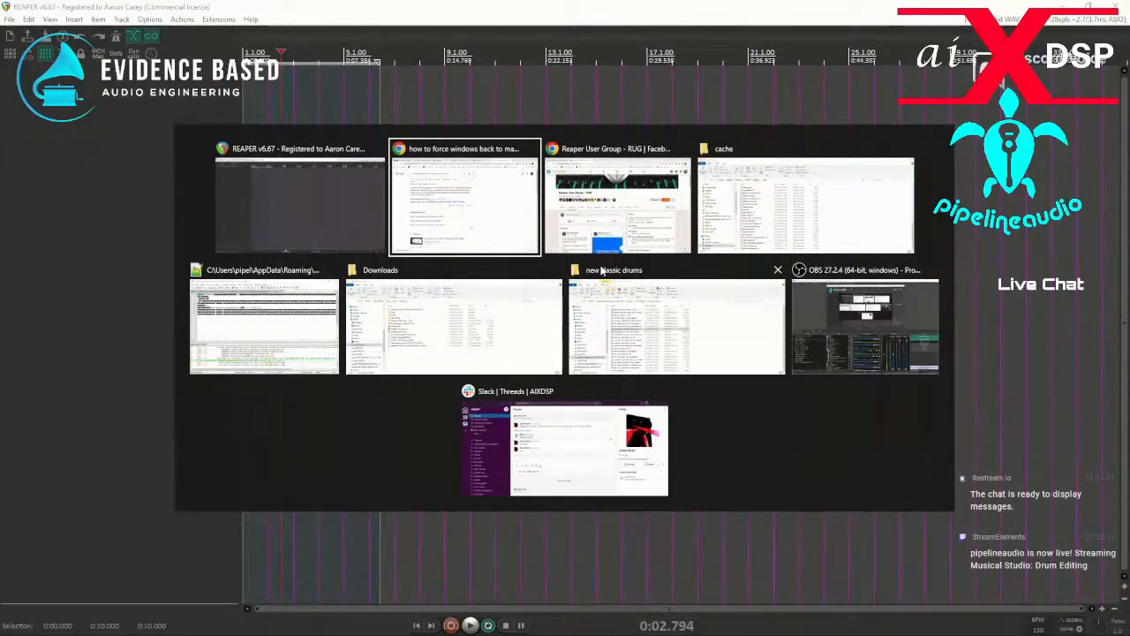
click(776, 270)
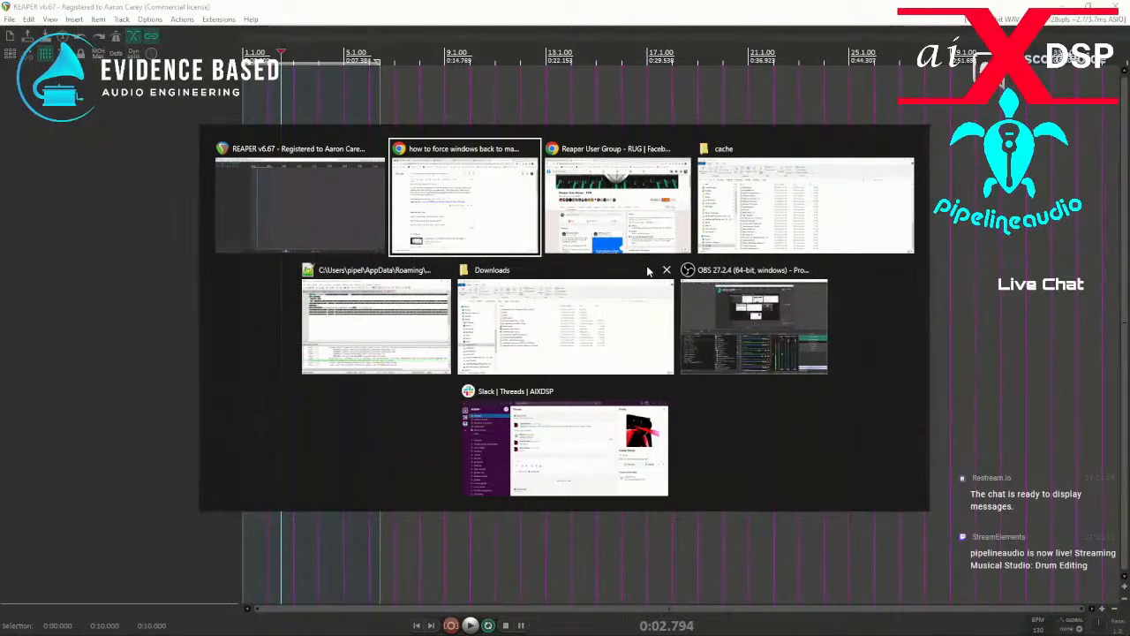
click(665, 271)
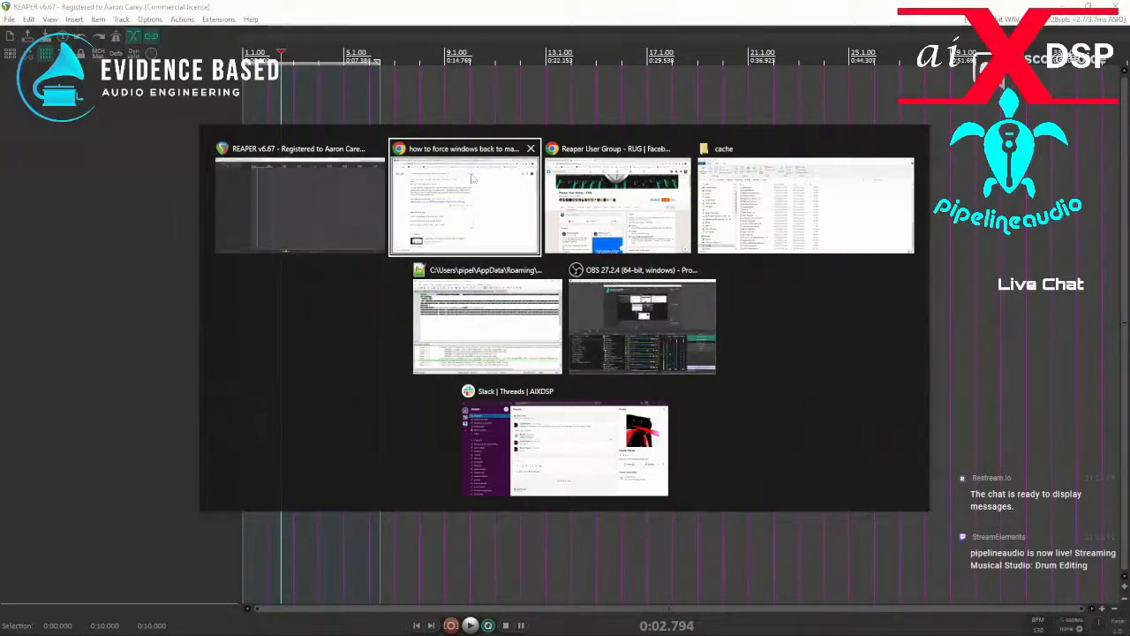
key(Escape)
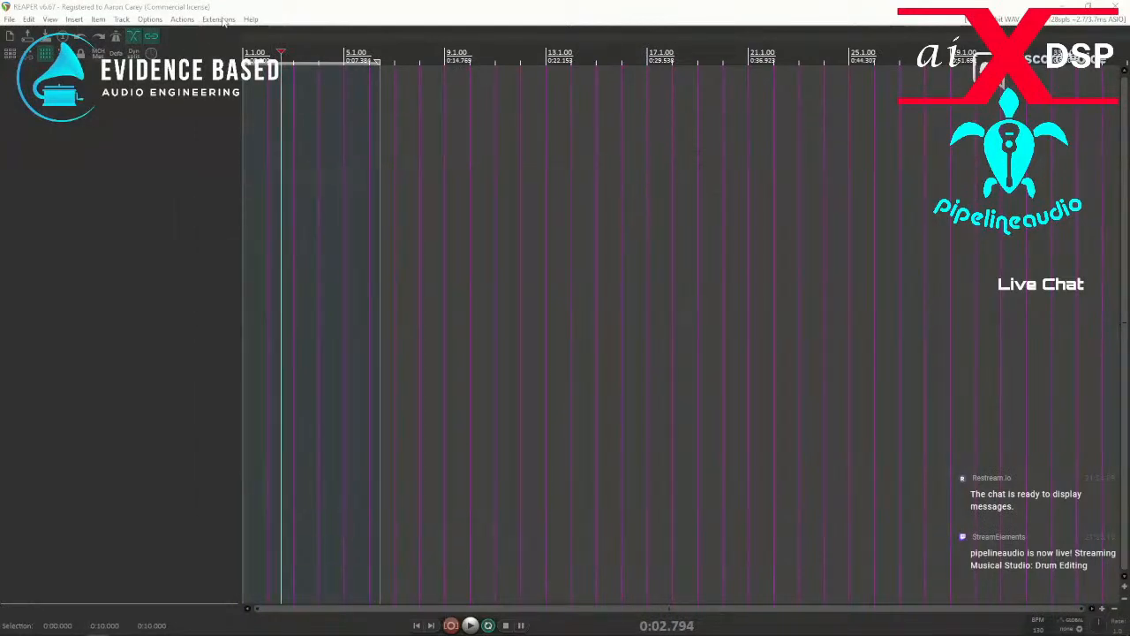
Open ReaPack's Import repositories dialog and move it from the screen edge to the start of the arrange view.
click(219, 20)
mouse_move(243, 33)
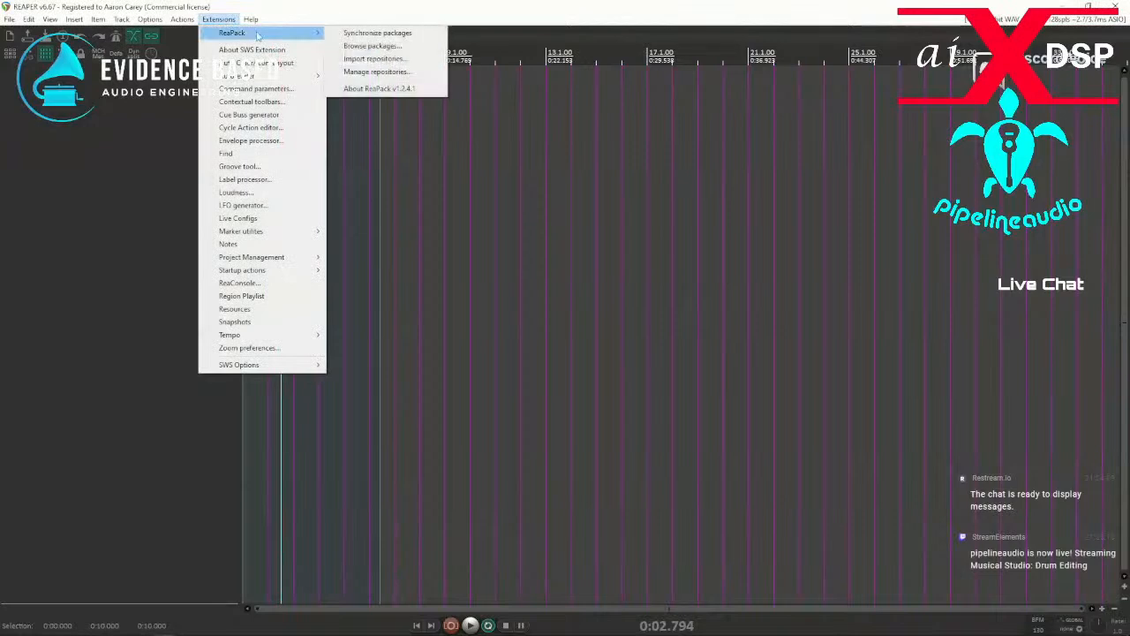
click(369, 60)
key(alt+Tab)
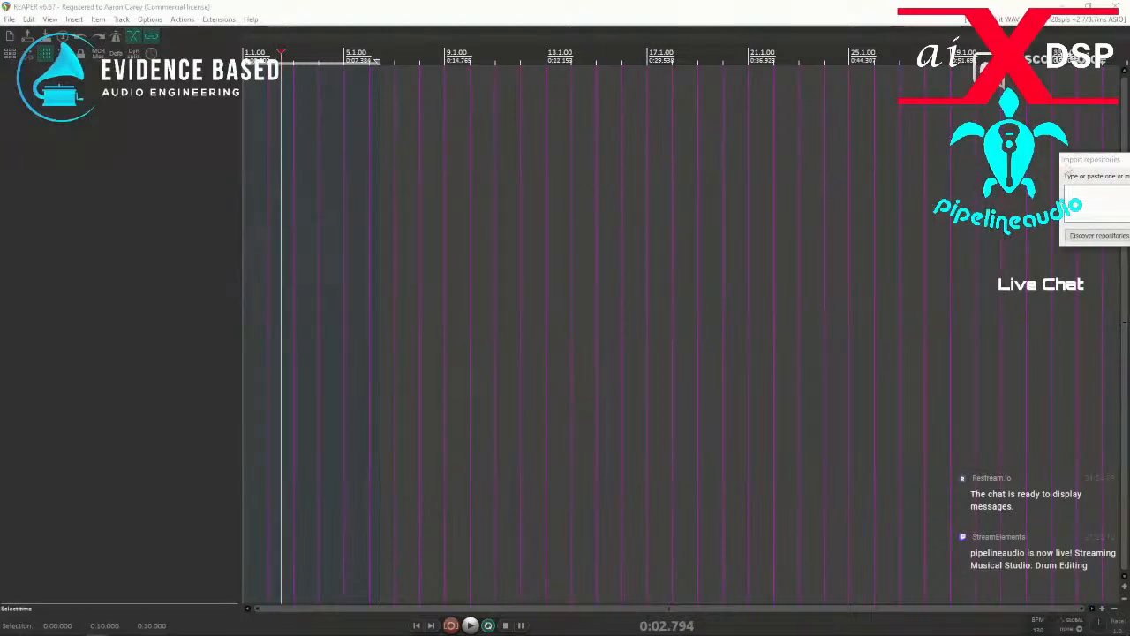
drag(1097, 165, 830, 246)
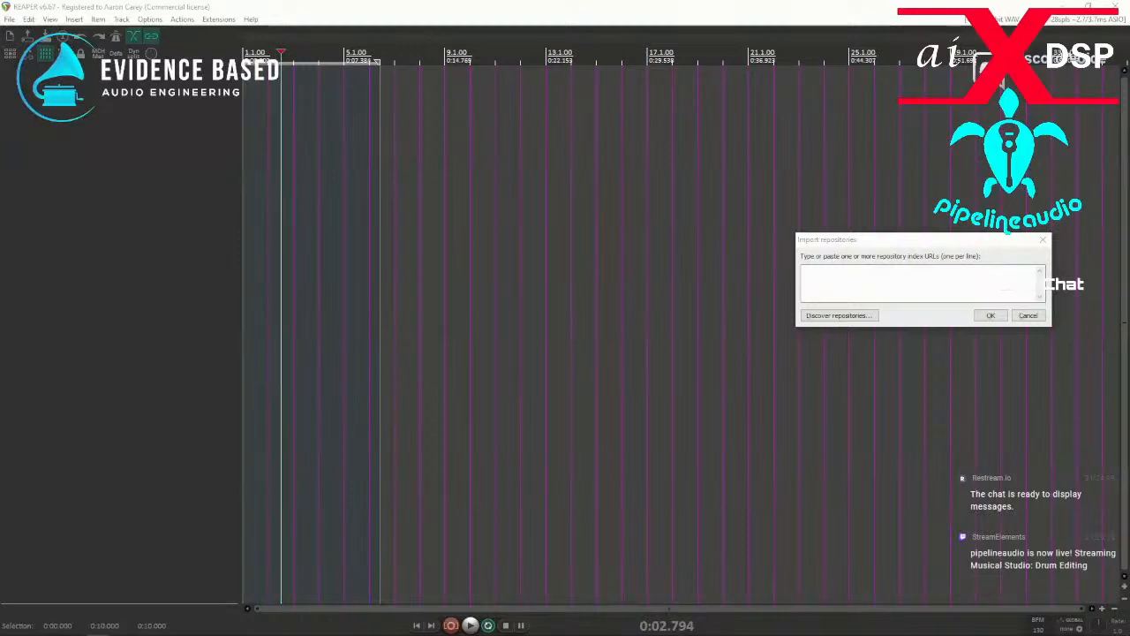
drag(904, 248, 217, 218)
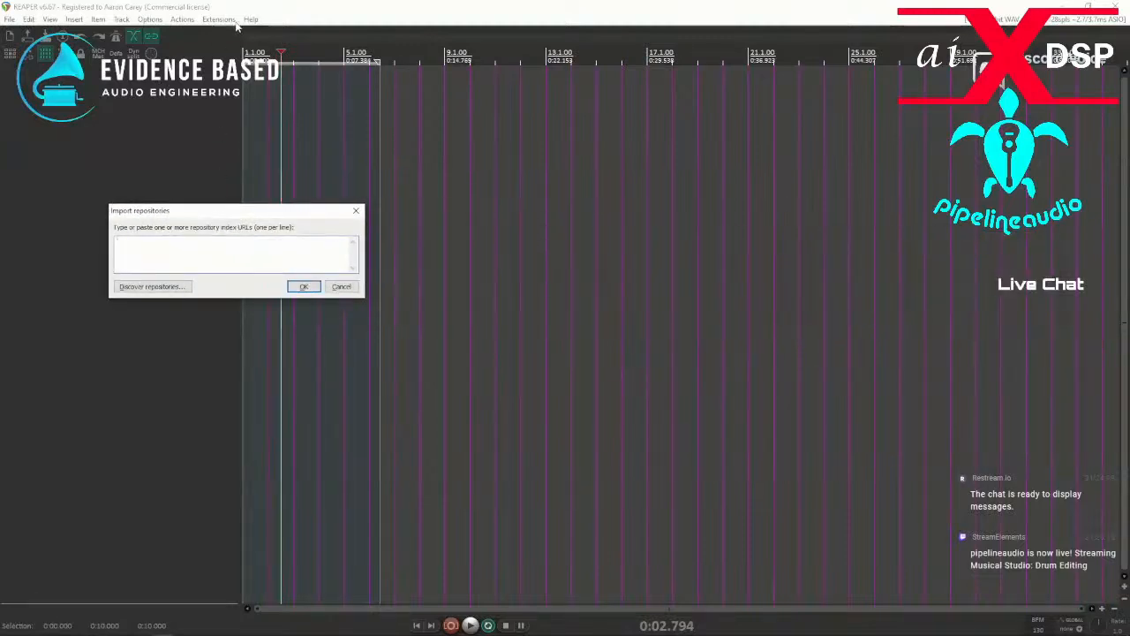
Move the restored REAPER window off this screen, close the Import repositories dialog, and bring the reopened dialog fully into view.
click(1088, 6)
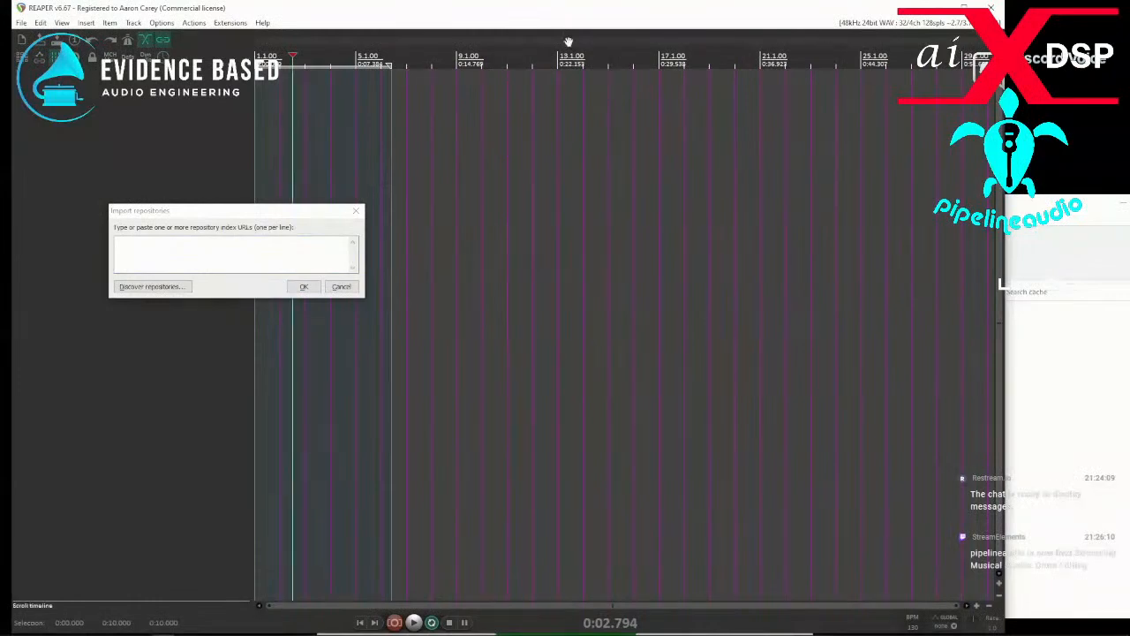
drag(563, 16, 0, 53)
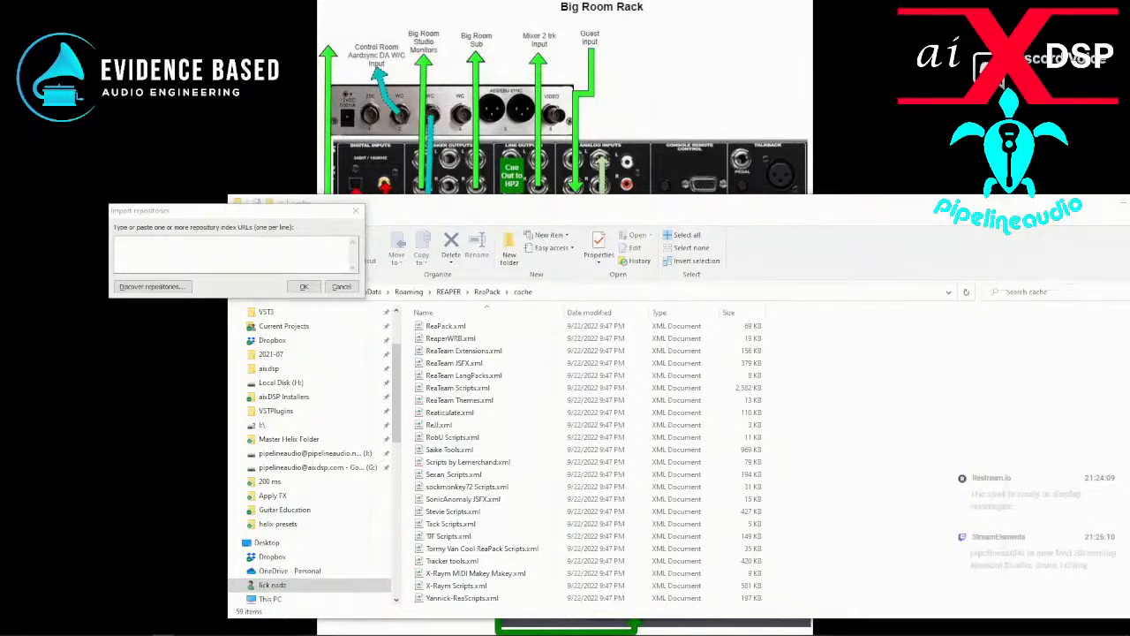
click(356, 210)
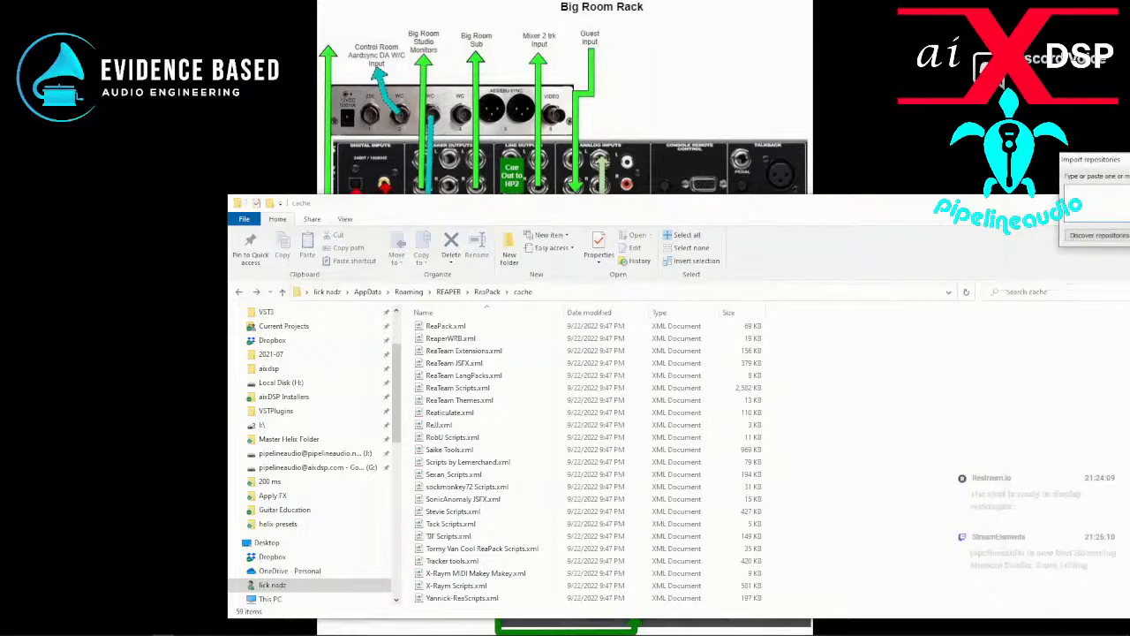
drag(1102, 164, 208, 84)
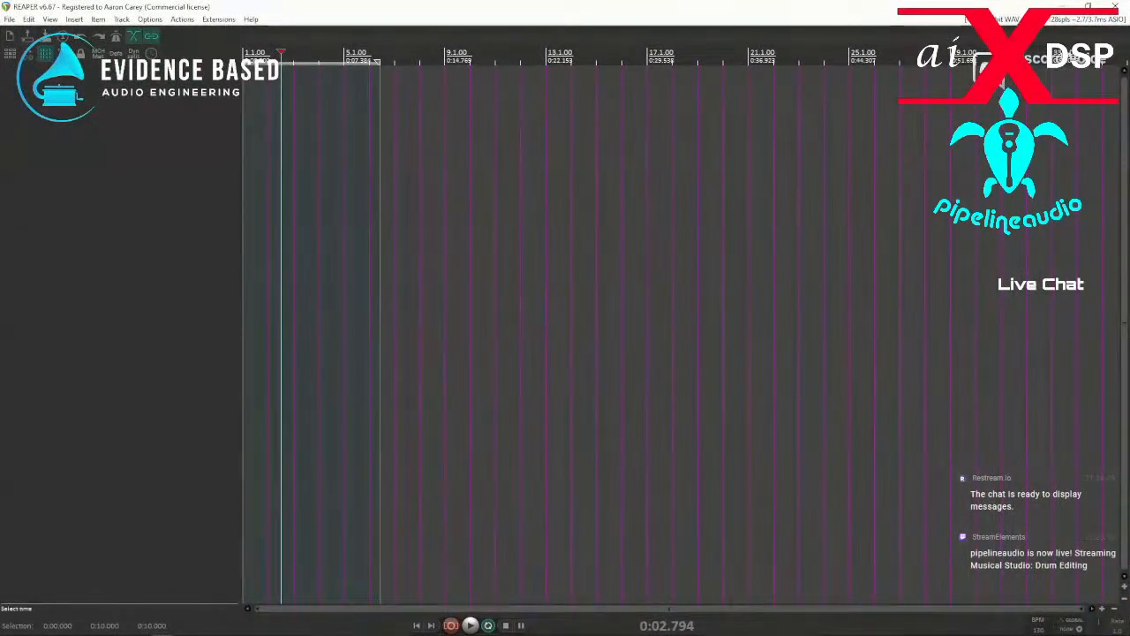
Open the menu and toolbar customization and show the Main extensions menu.
click(150, 19)
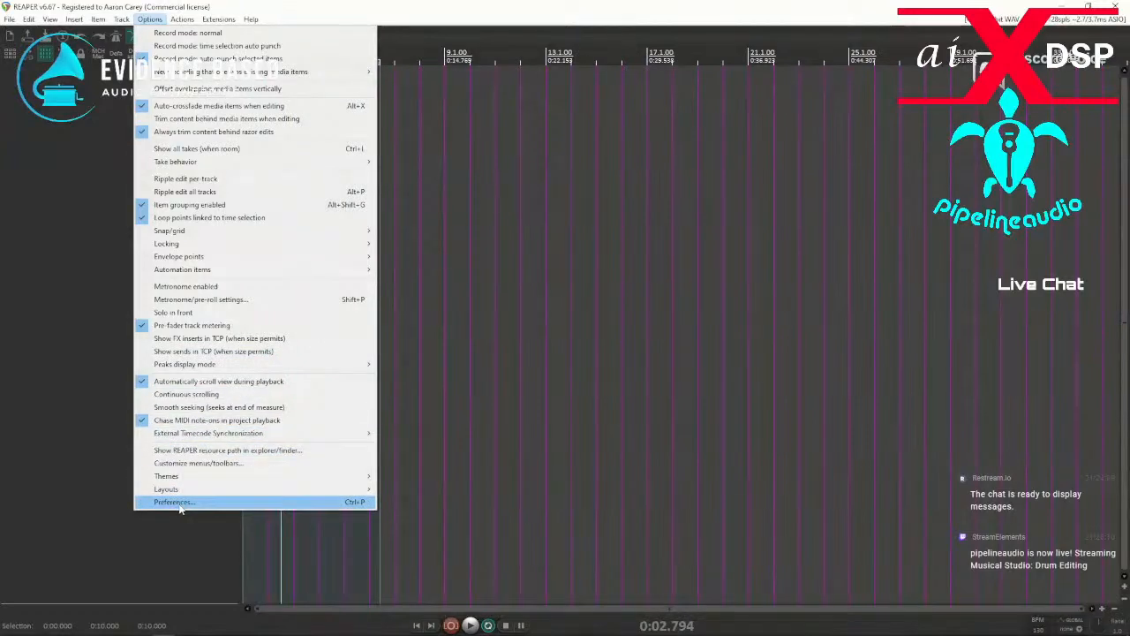
click(199, 462)
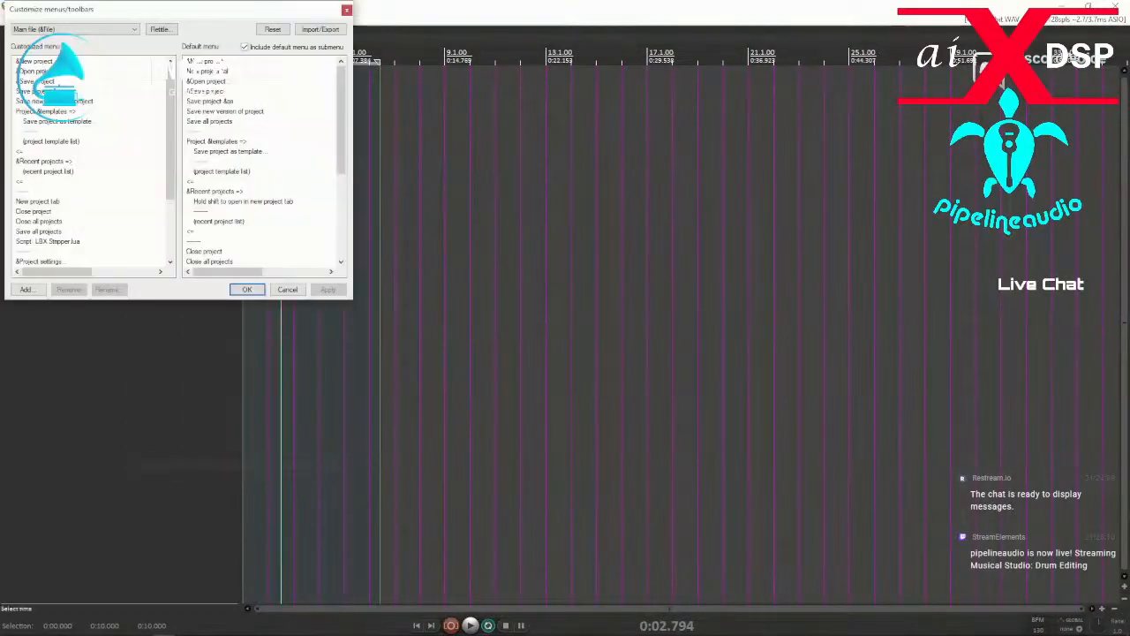
click(135, 30)
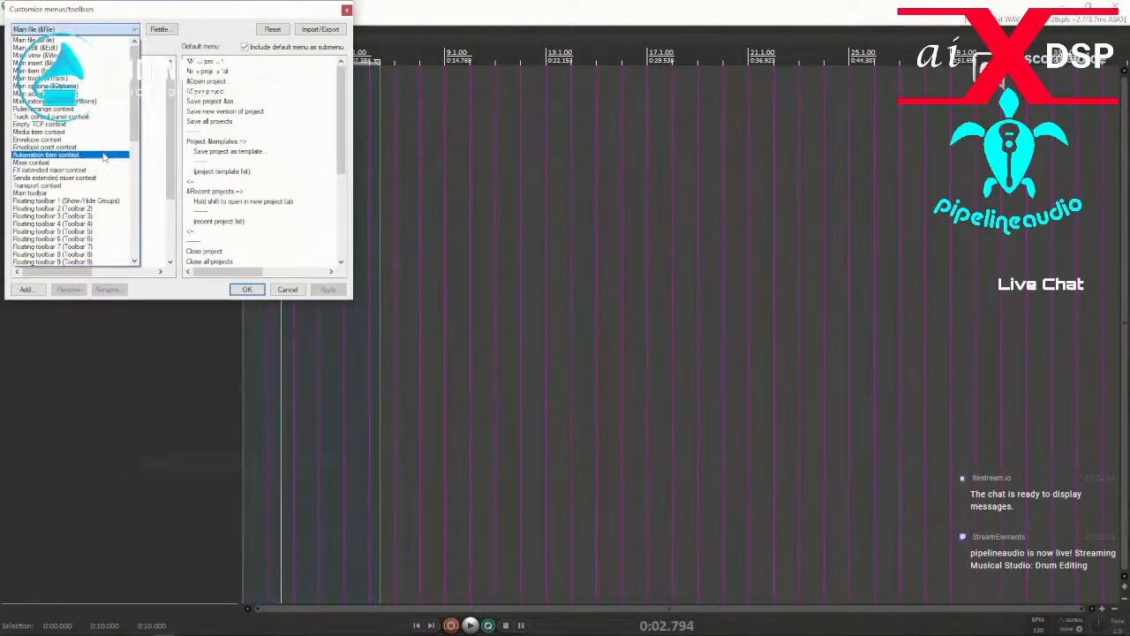
mouse_move(136, 106)
mouse_down()
mouse_move(150, 187)
mouse_move(144, 246)
mouse_move(140, 88)
mouse_up()
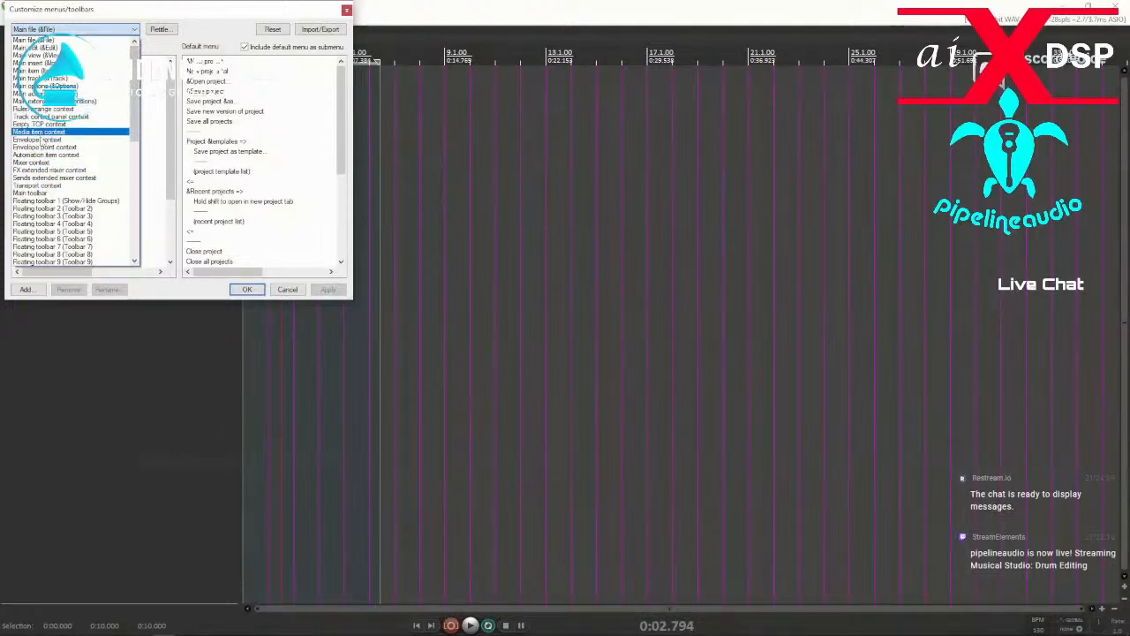
click(106, 39)
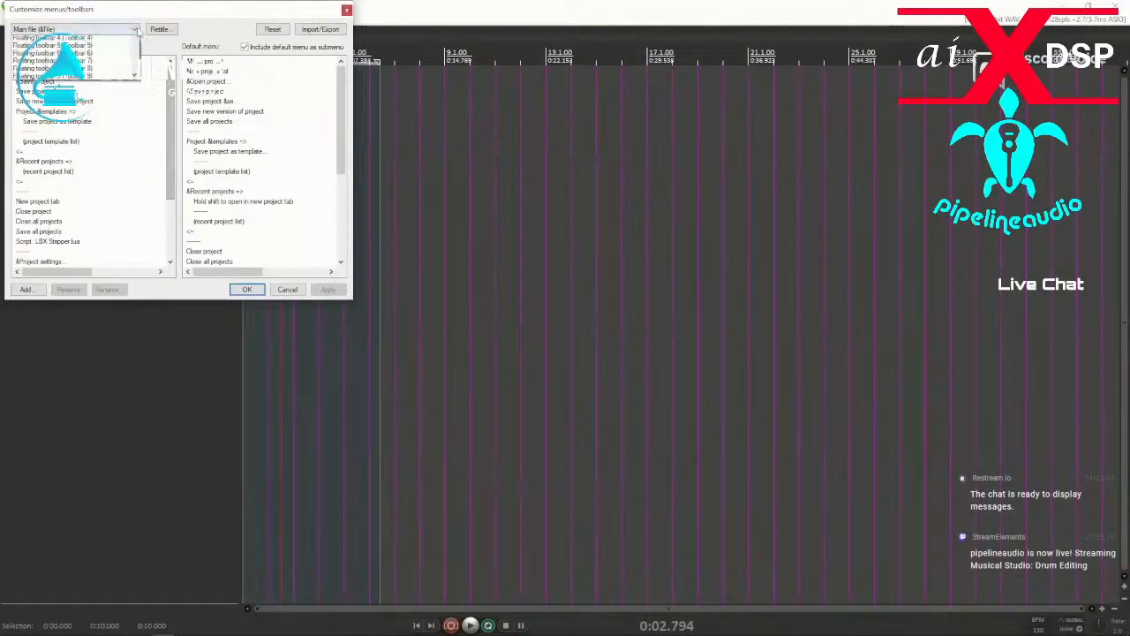
click(107, 29)
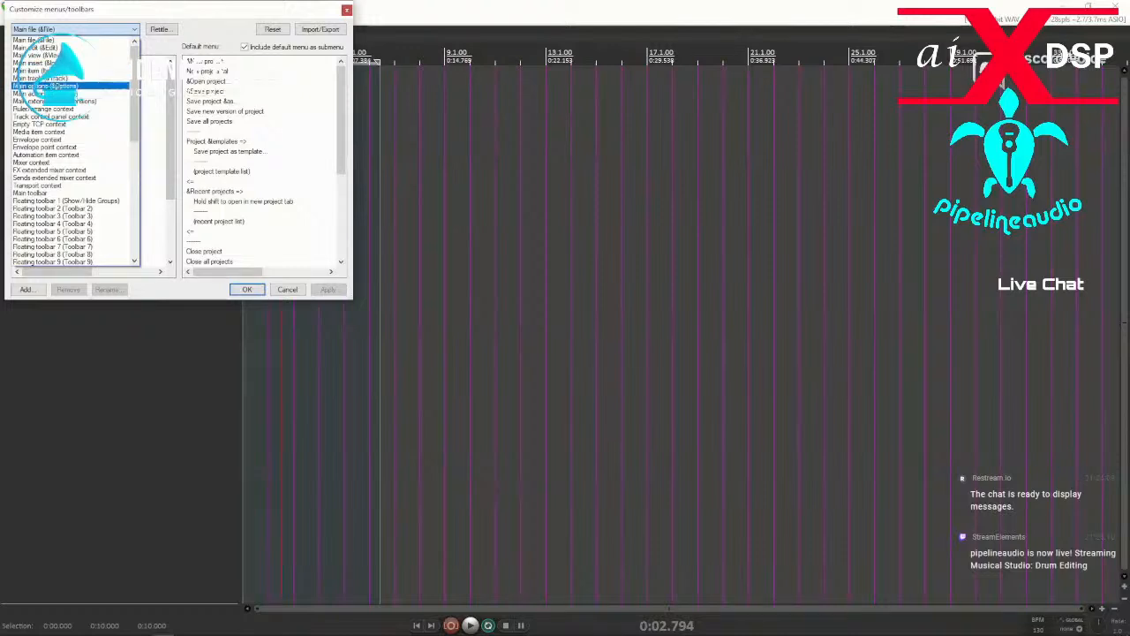
click(55, 100)
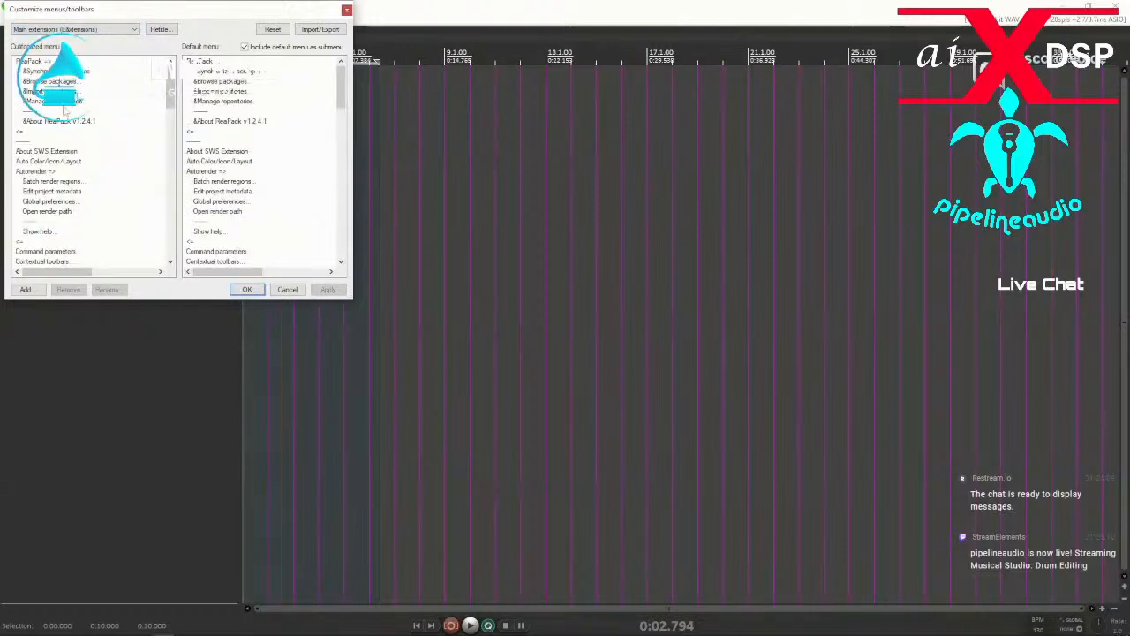
Reset the customized Main extensions menu to its default and accept the customization changes.
drag(171, 106, 183, 39)
scroll(176, 129, down, 10)
click(272, 30)
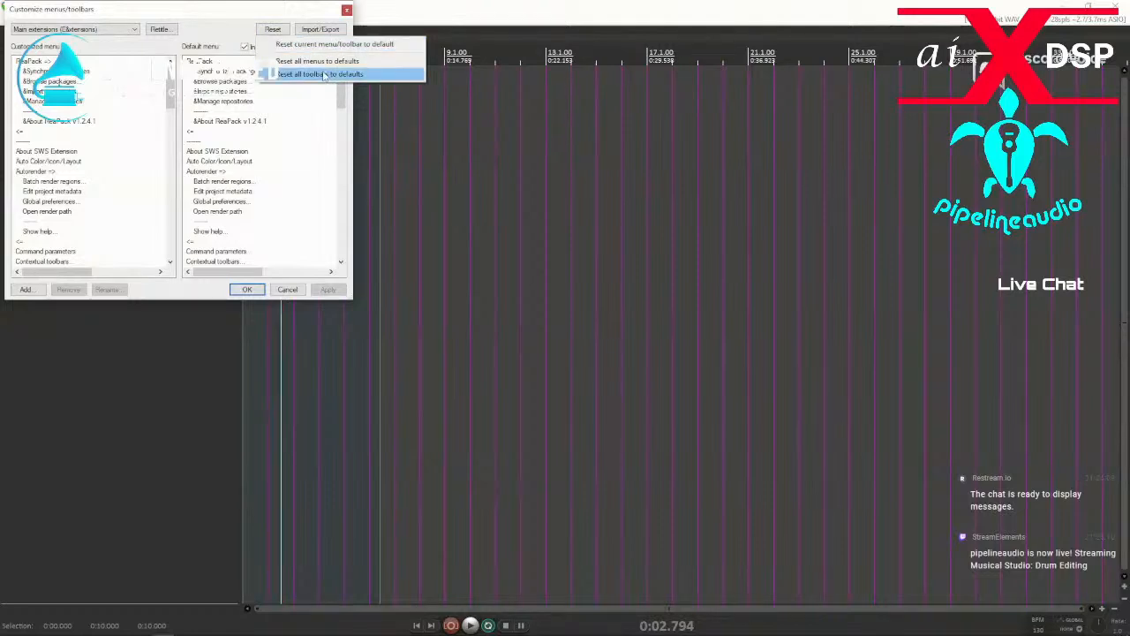
click(315, 49)
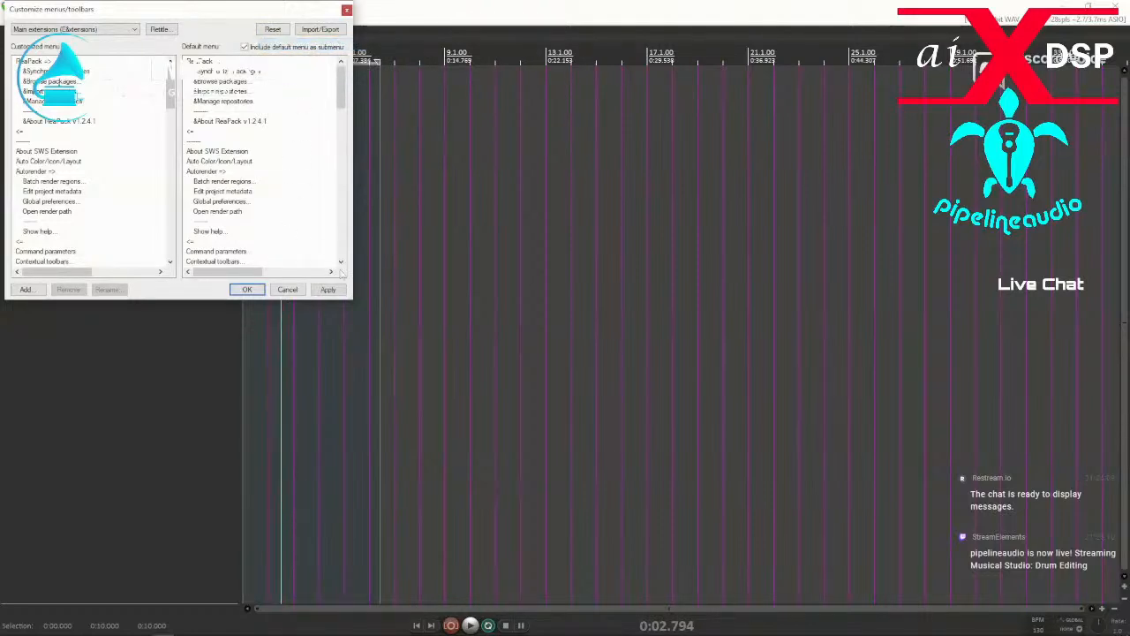
click(247, 290)
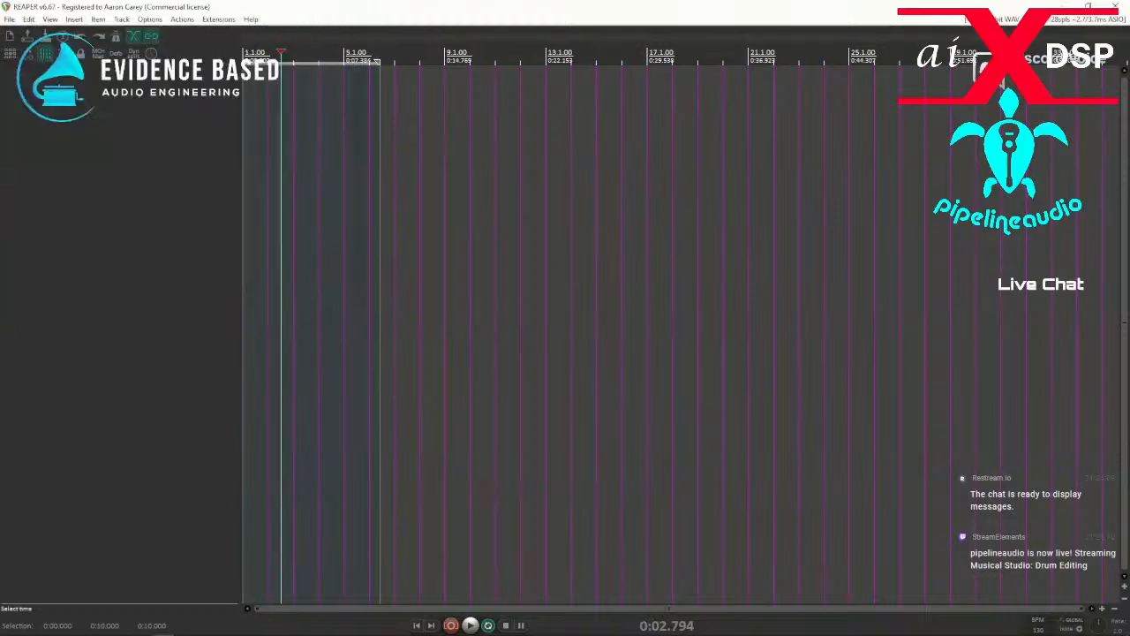
Open ReaPack's Import repositories dialog, move it fully into view, and close it.
click(216, 19)
mouse_move(234, 33)
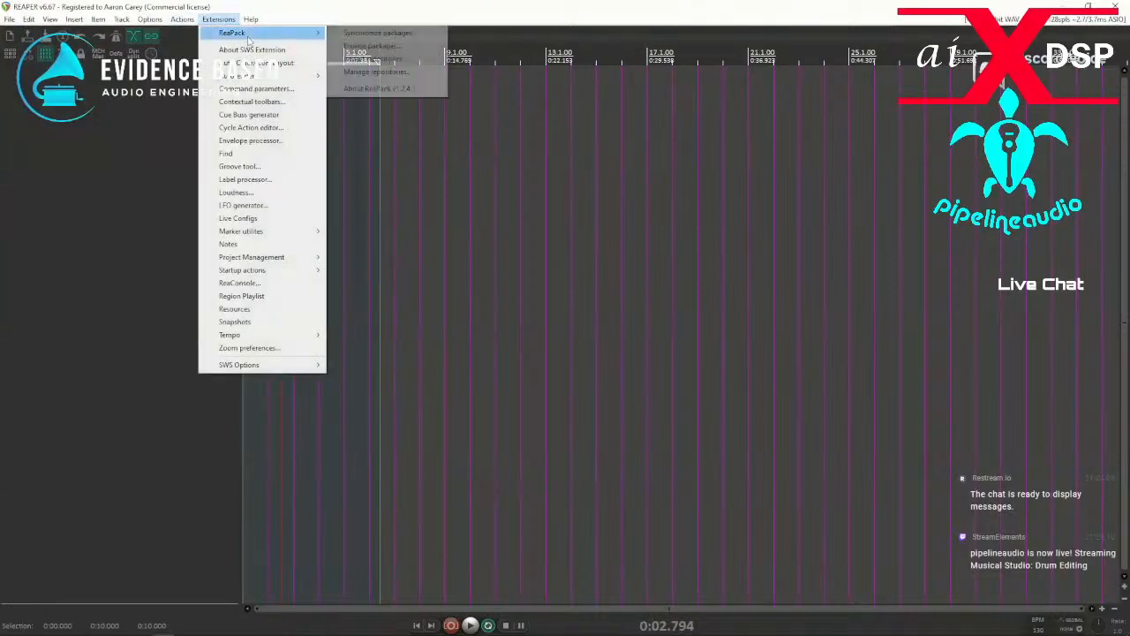
click(369, 58)
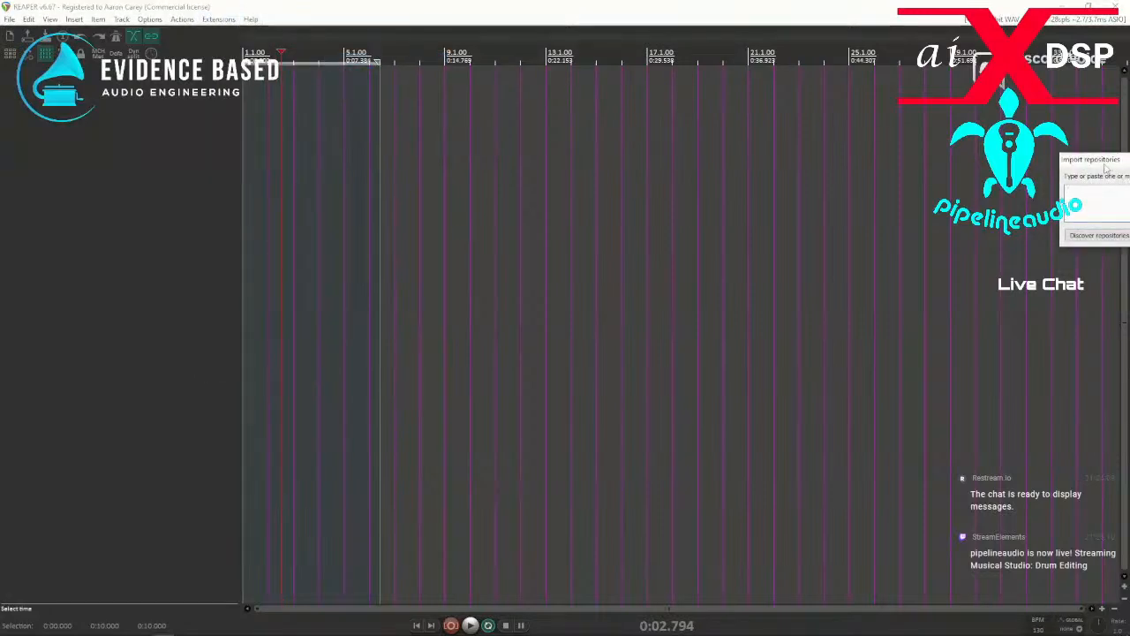
drag(1106, 162, 627, 145)
click(829, 142)
Try to open ReaPack's Manage repositories window.
click(218, 19)
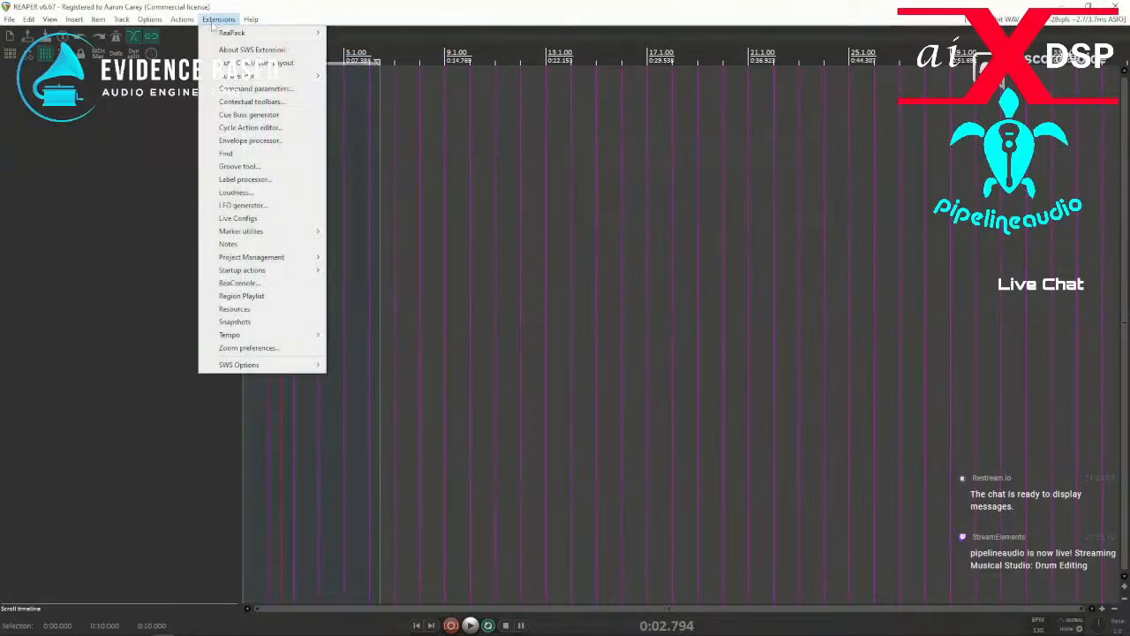
mouse_move(234, 32)
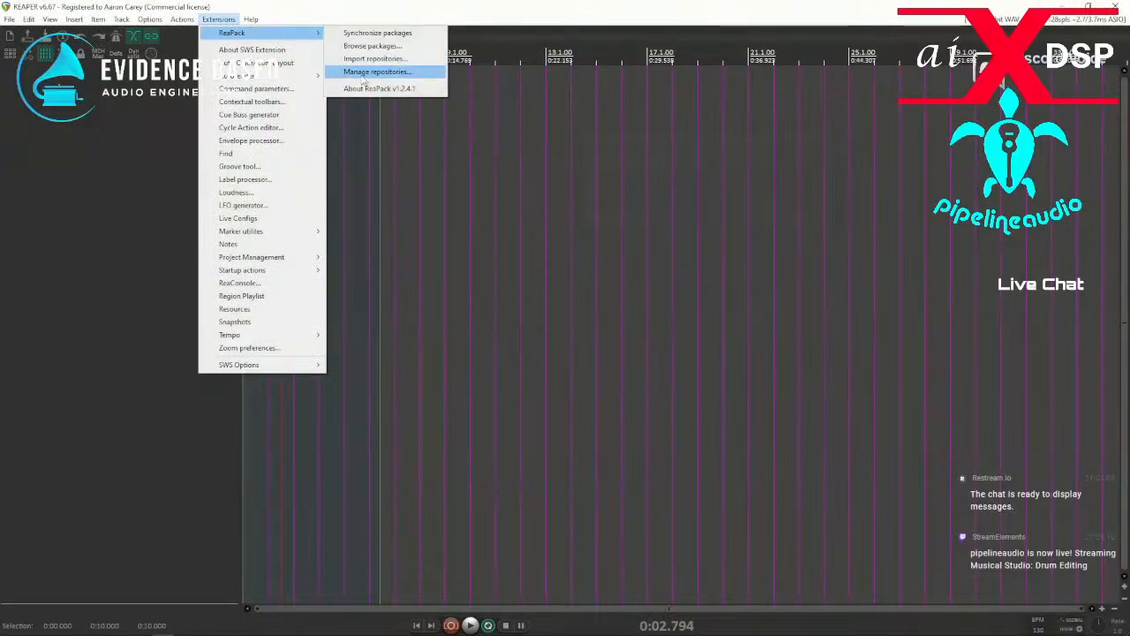
click(361, 74)
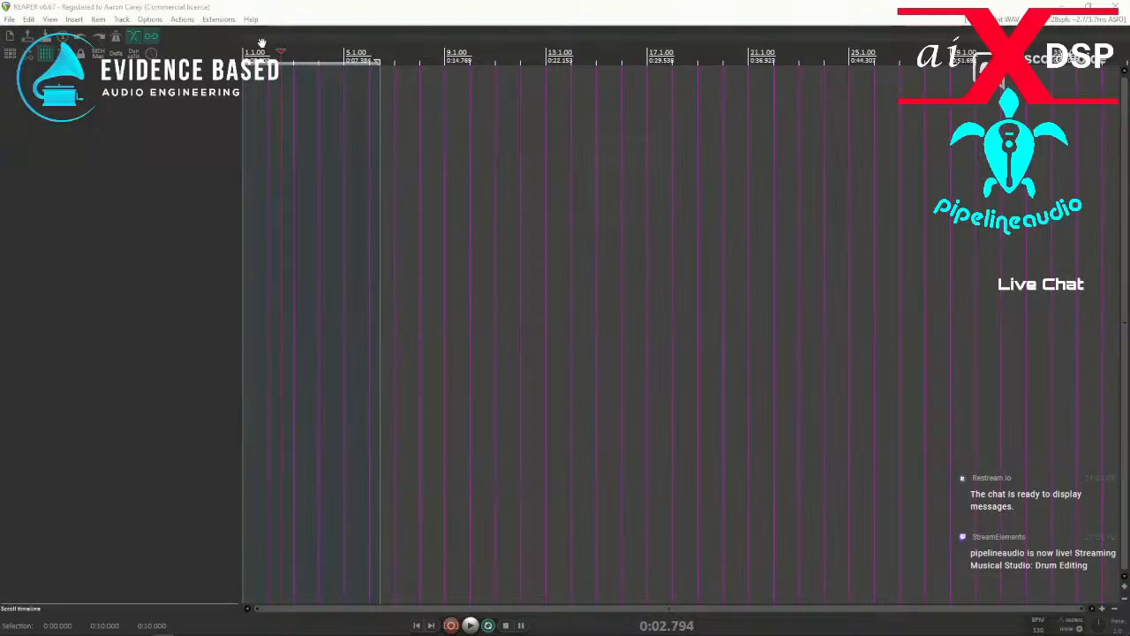
click(220, 19)
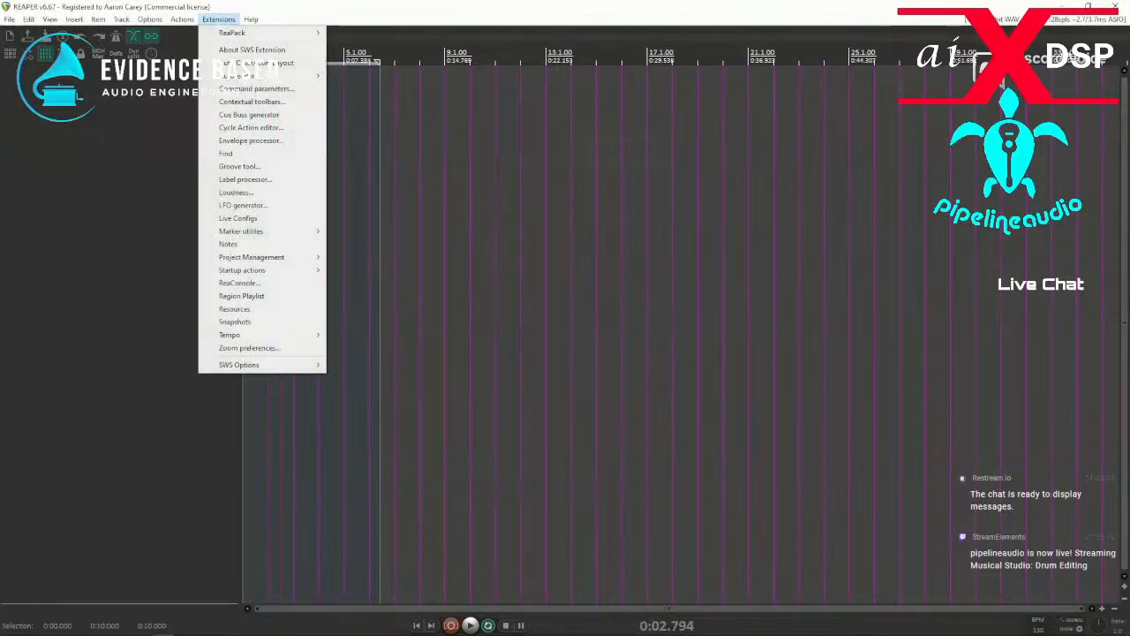
key(Escape)
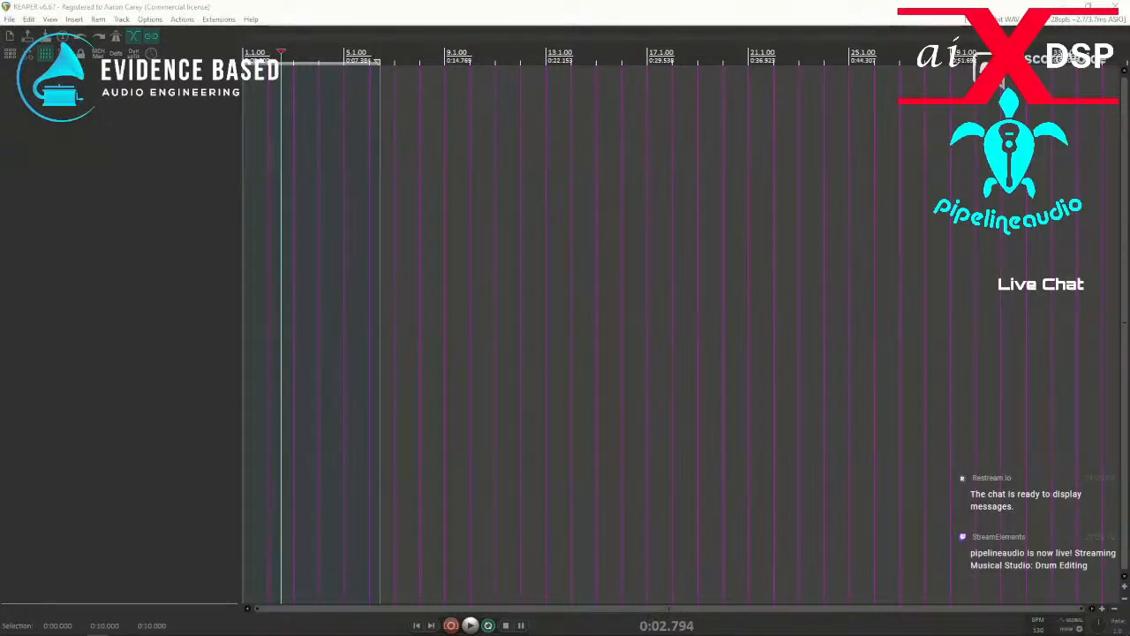
Show the action list and filter it for "paste stre".
click(181, 20)
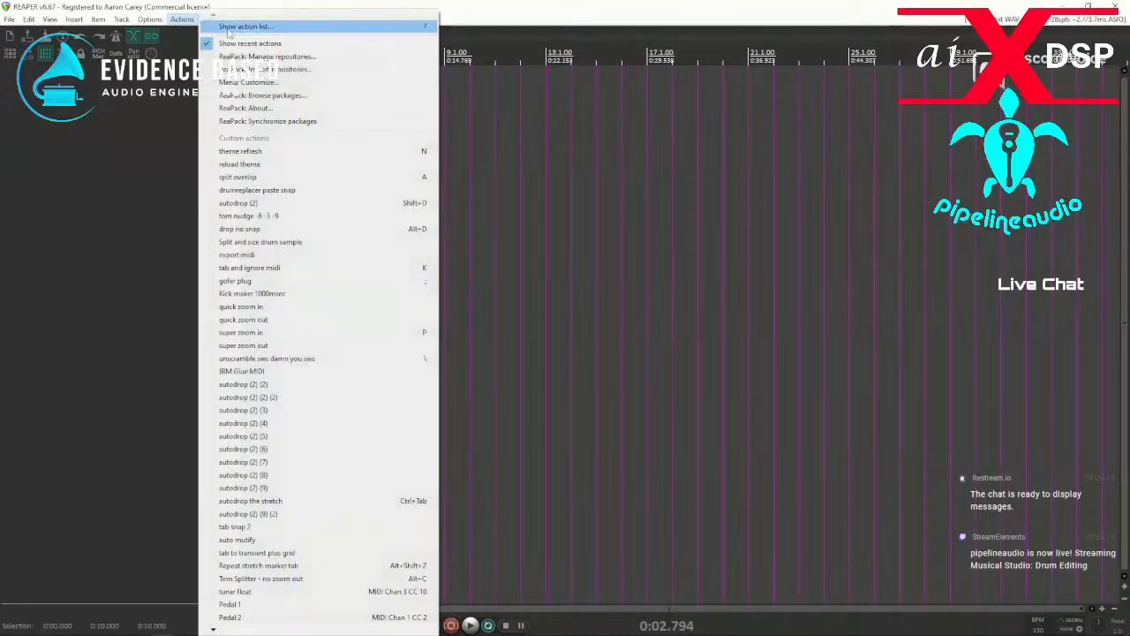
click(238, 26)
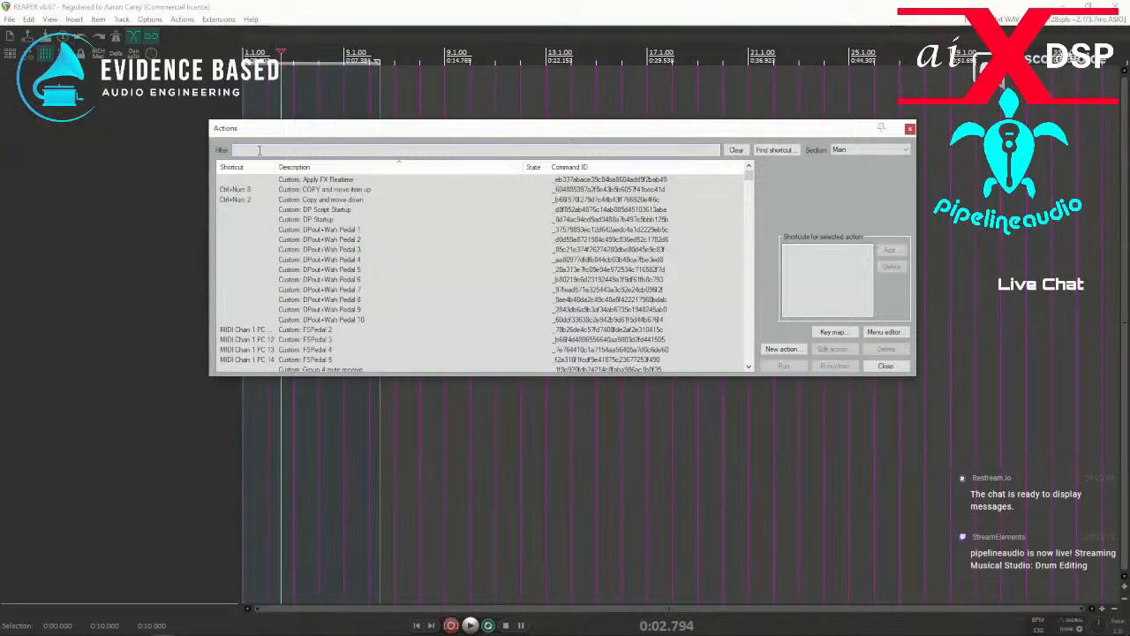
text(paste itre)
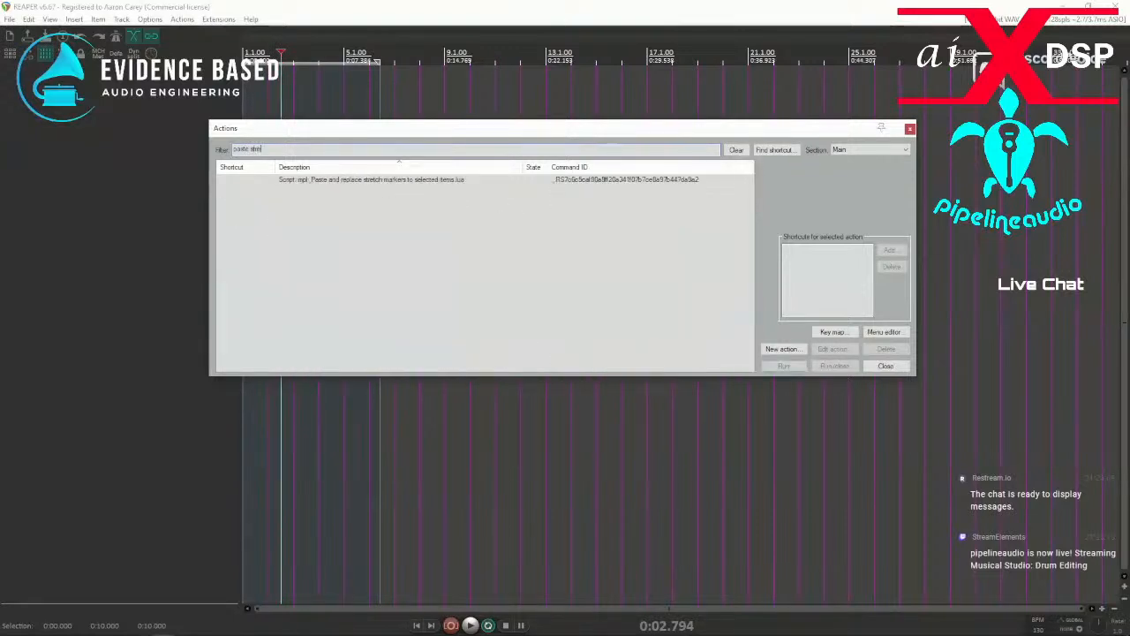
Try to run the mpl_Paste and replace stretch markers to selected items.lua script, and dismiss the ReaScript error.
click(377, 180)
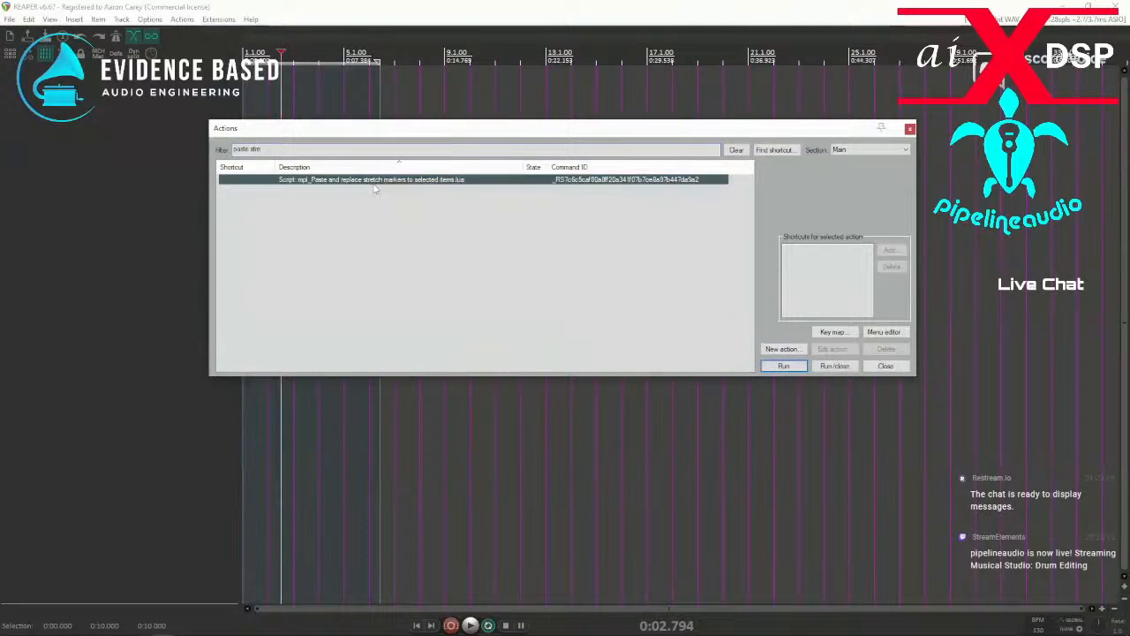
click(783, 367)
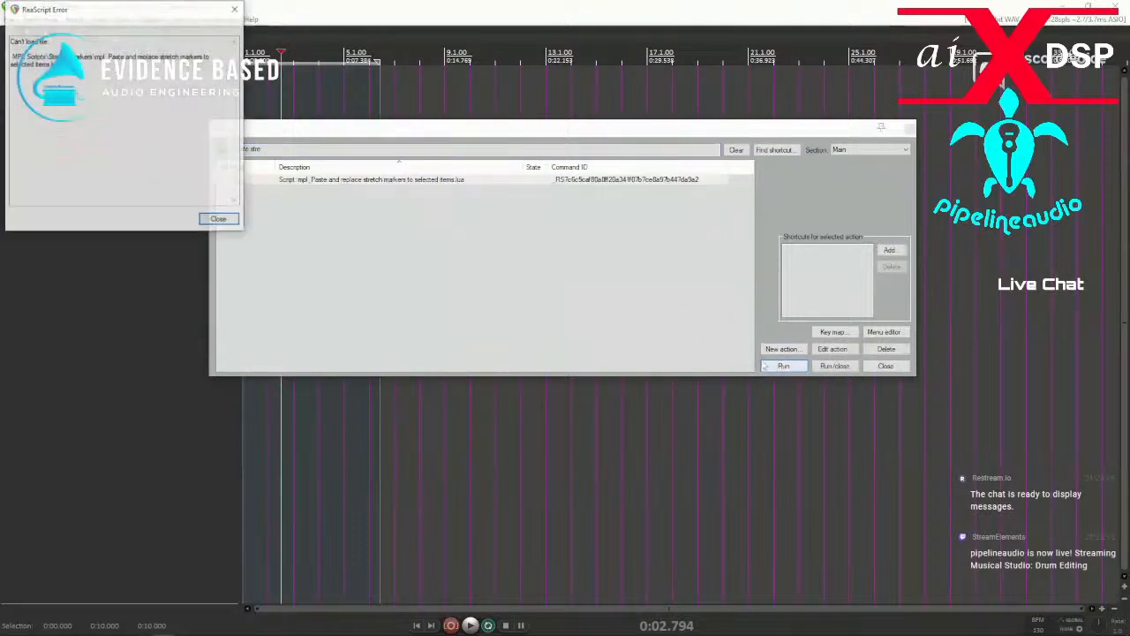
drag(132, 11, 539, 183)
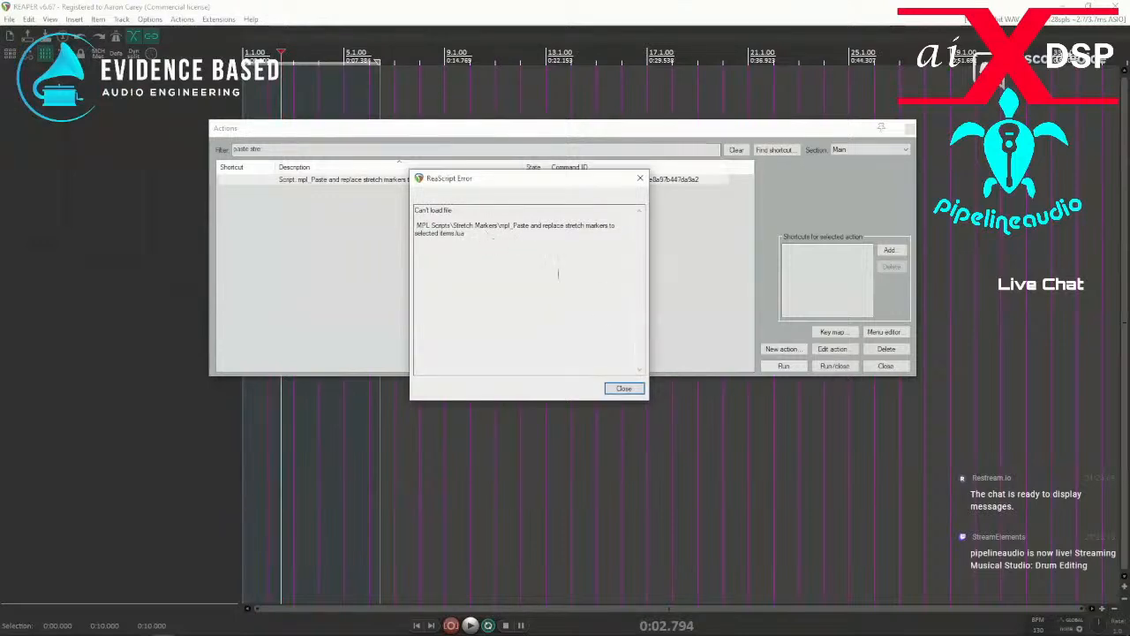
click(624, 389)
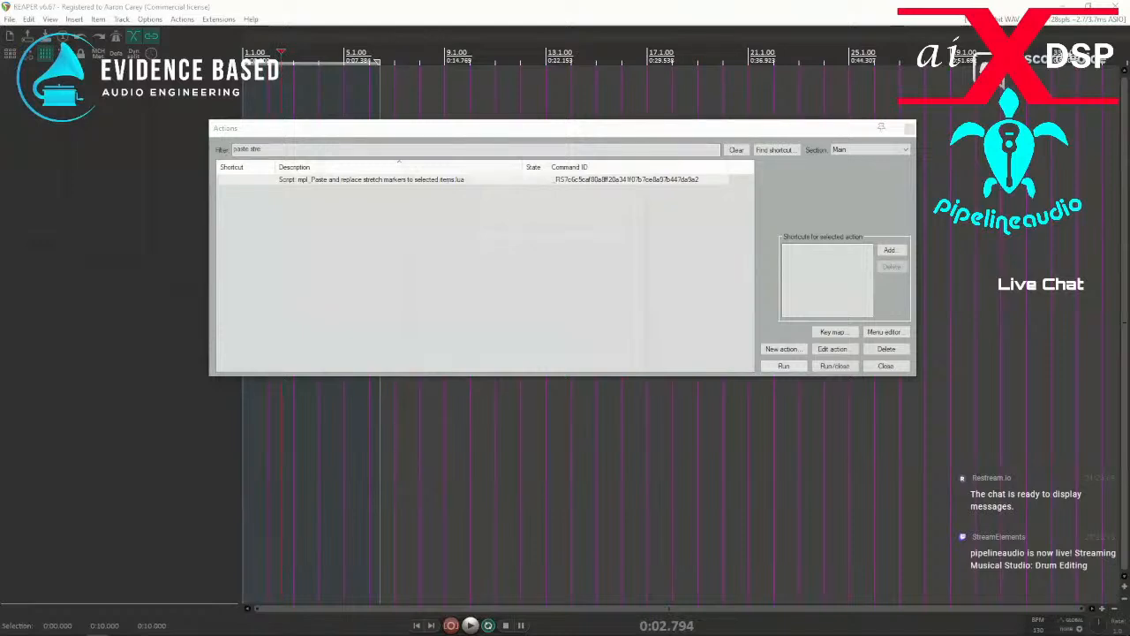
Bring the browser's "reaper mpl scripts" search onto this screen, open the GitHub result in a new tab, and fit the window in view.
drag(0, 275, 405, 116)
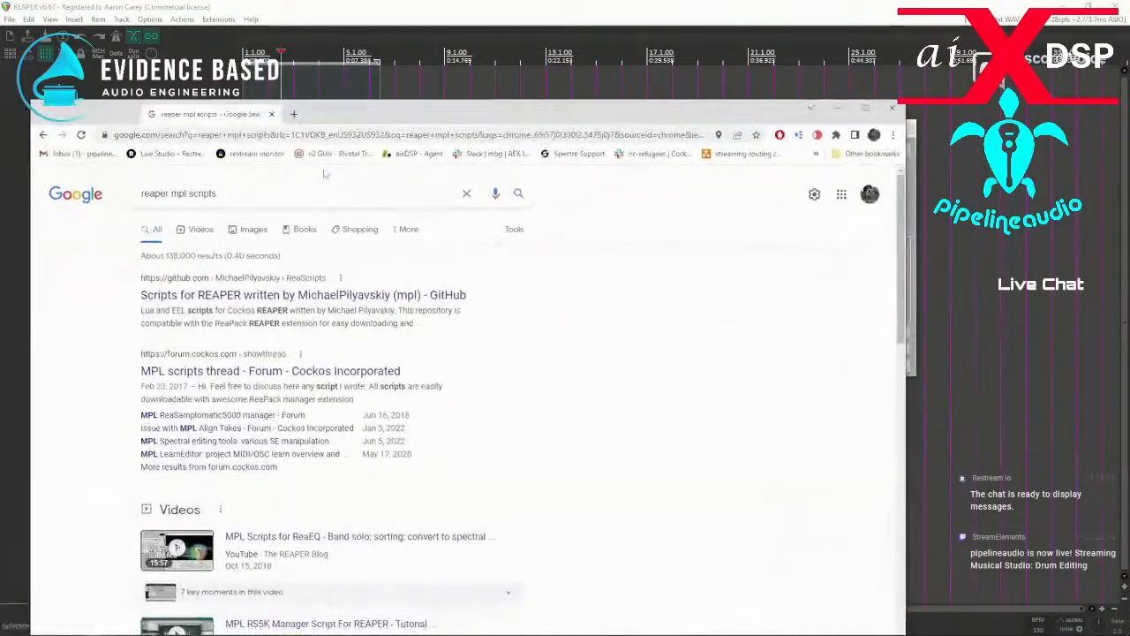
right_click(278, 299)
click(305, 304)
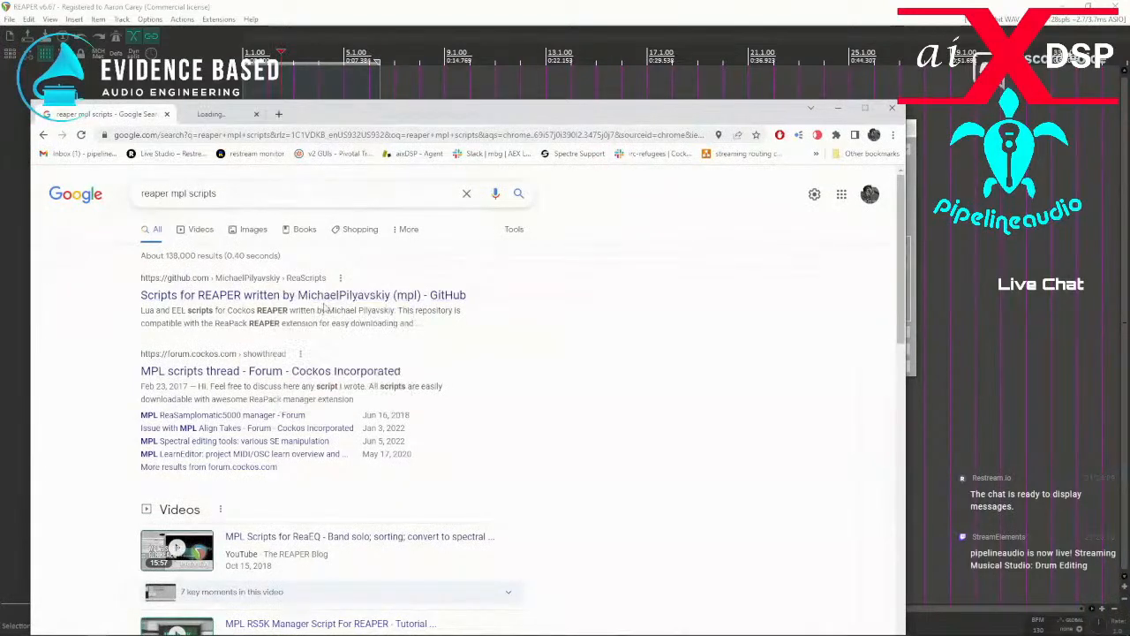
click(239, 115)
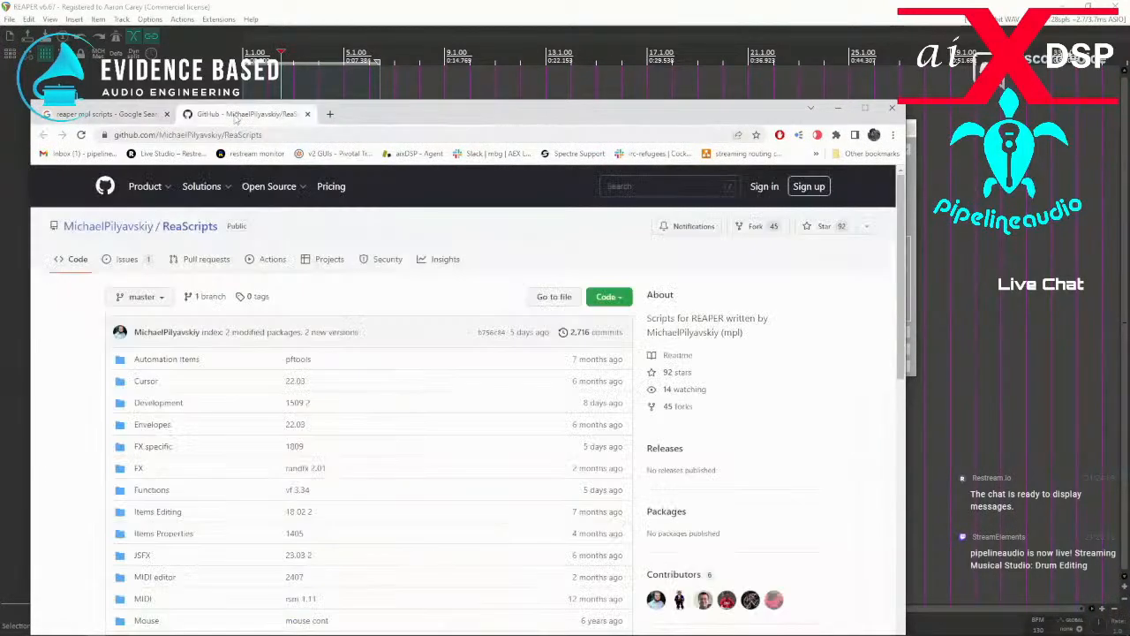
drag(371, 118, 433, 40)
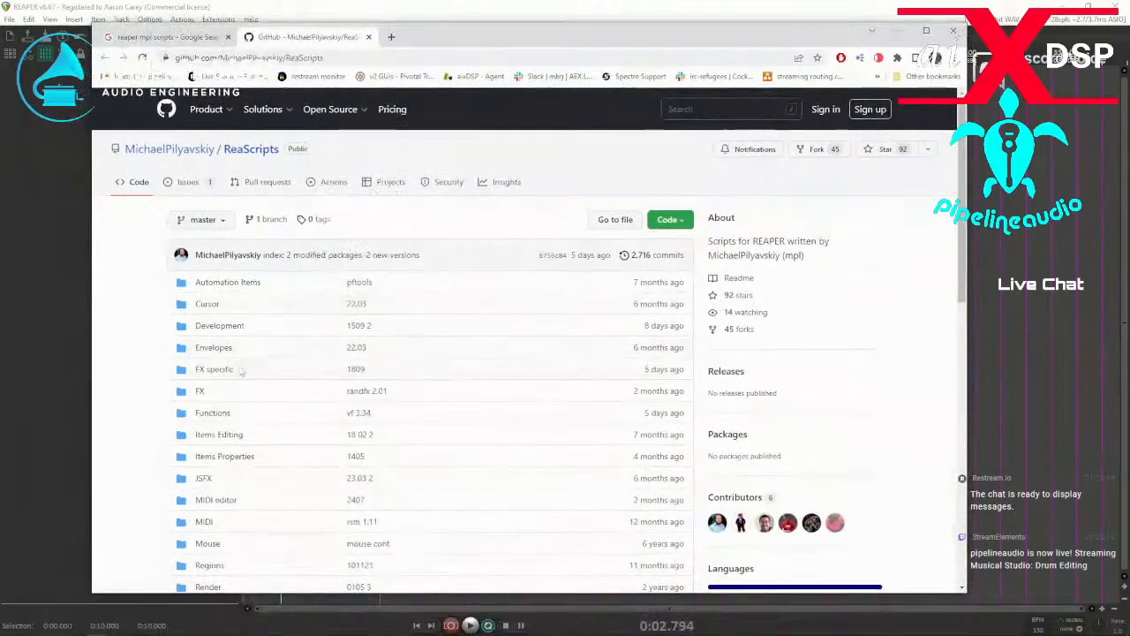
Look through the ReaScripts repository, open its Items Editing folder, and find "stre" on that page.
scroll(227, 375, down, 3)
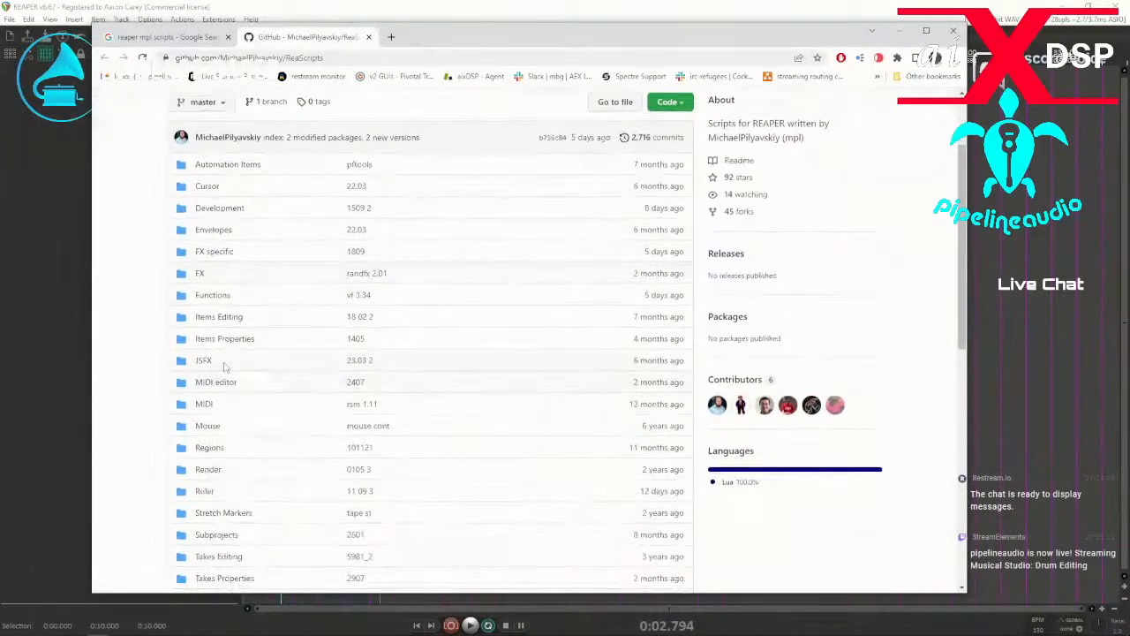
scroll(227, 371, down, 1)
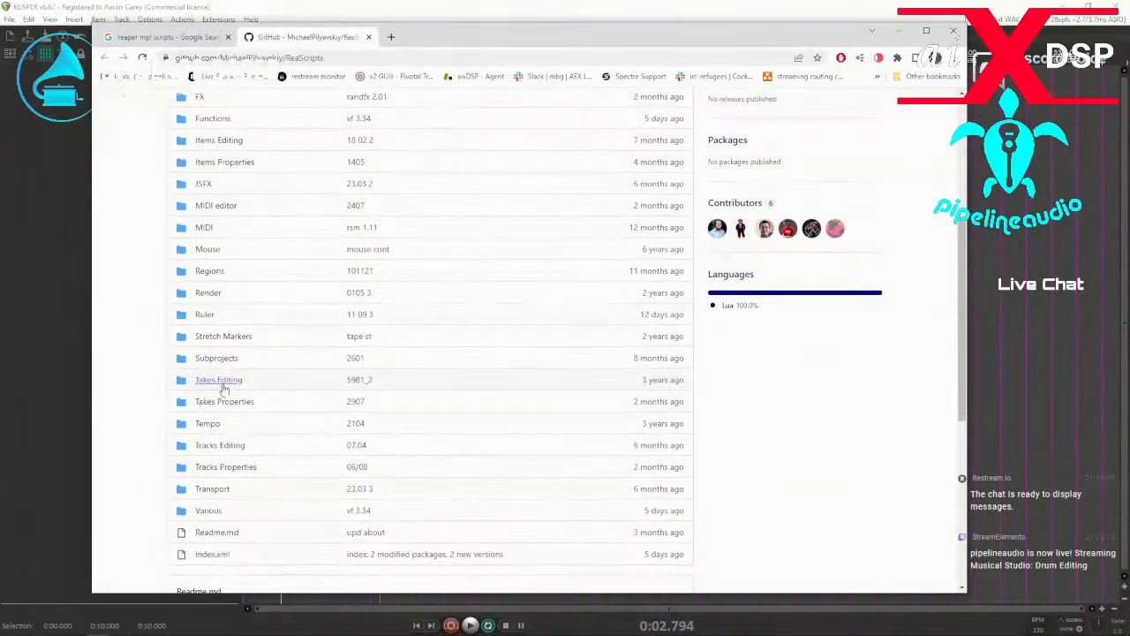
scroll(220, 417, down, 1)
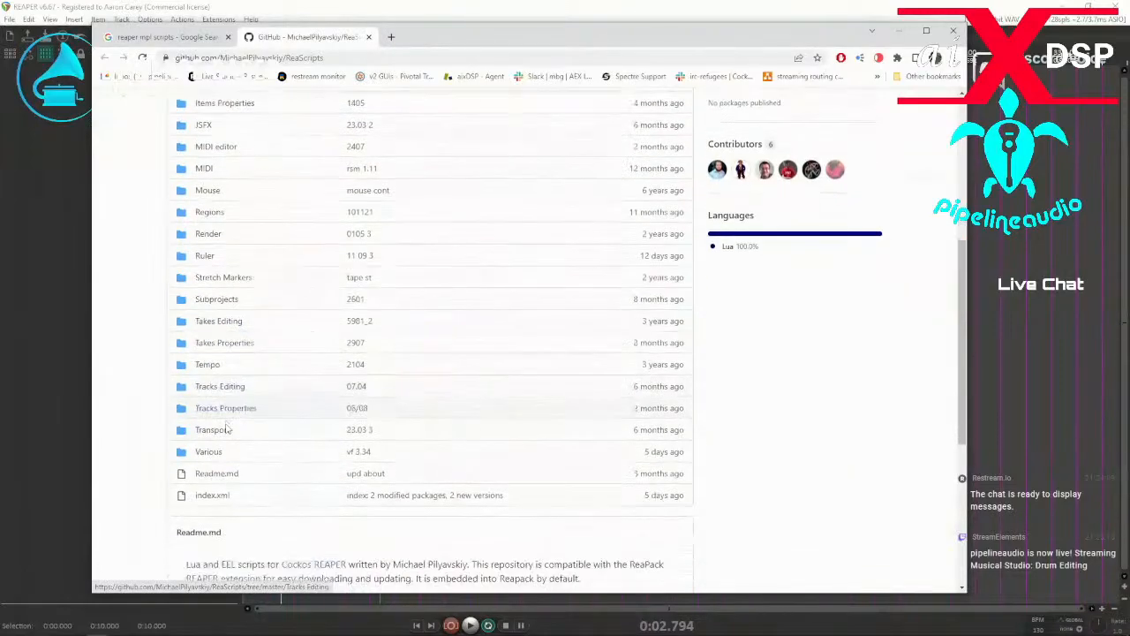
scroll(231, 423, down, 3)
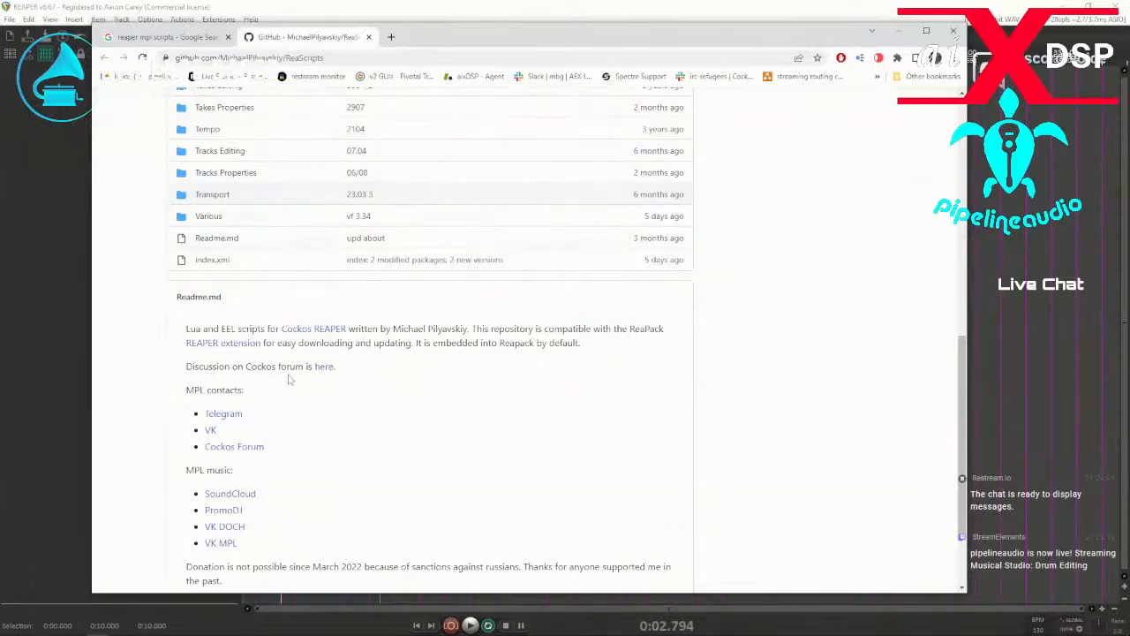
scroll(291, 381, down, 2)
scroll(299, 382, up, 10)
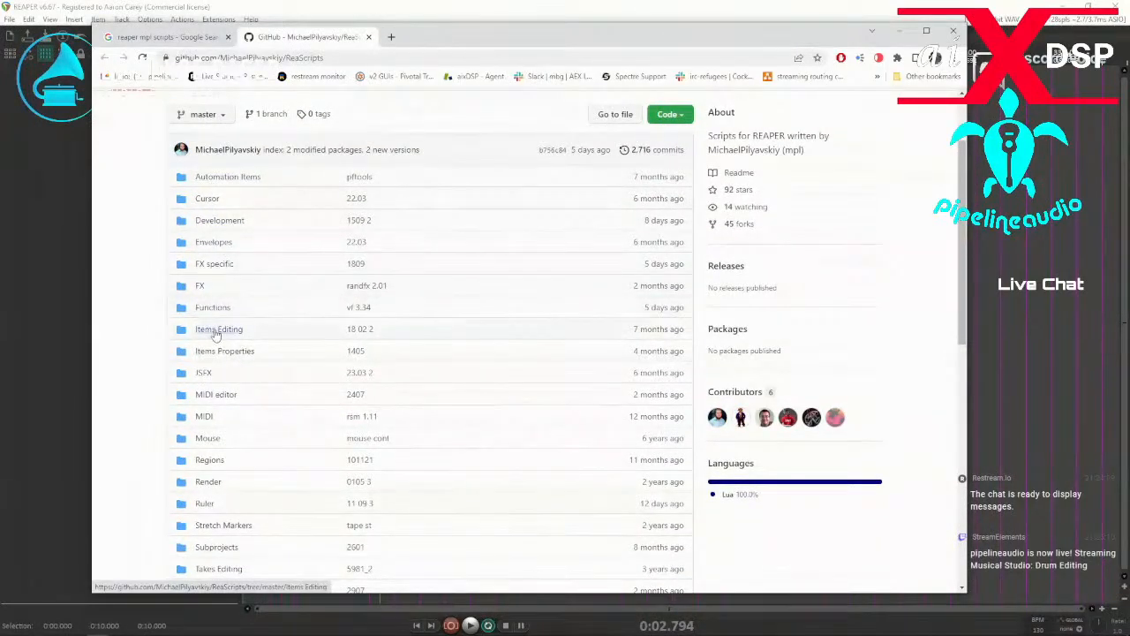
click(218, 329)
scroll(248, 334, down, 3)
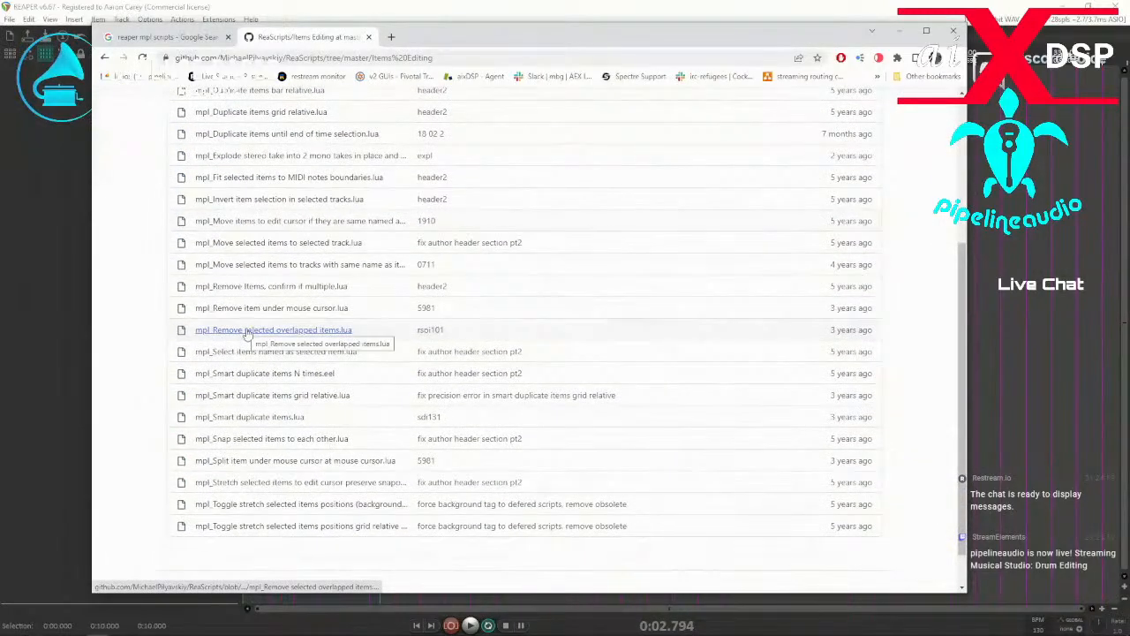
key(ctrl+f)
text(stretch)
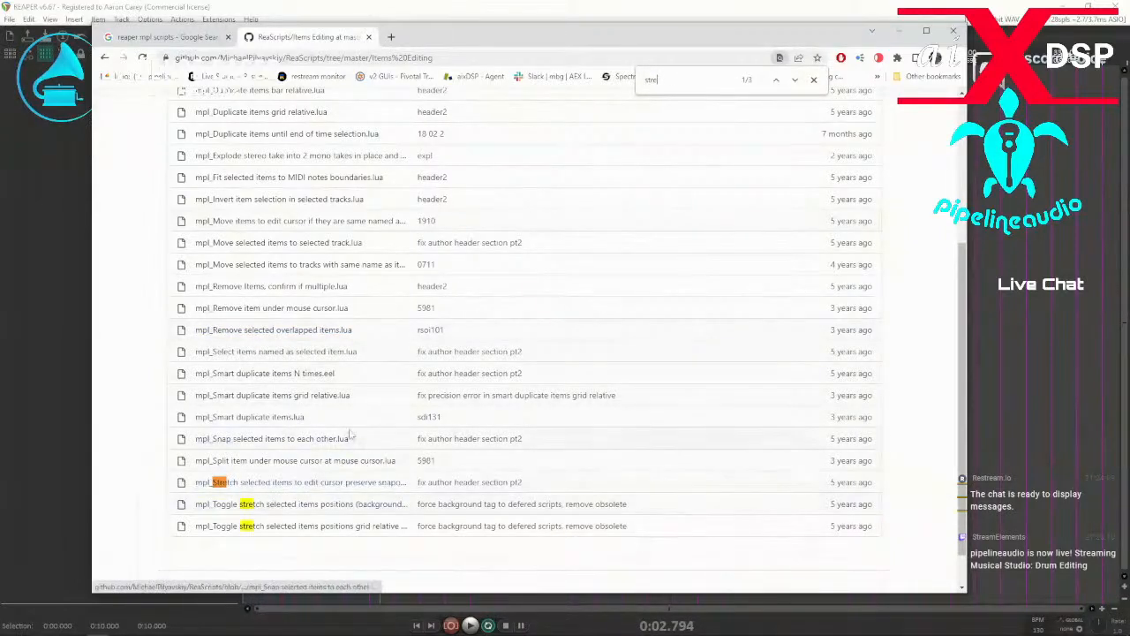
scroll(534, 393, down, 1)
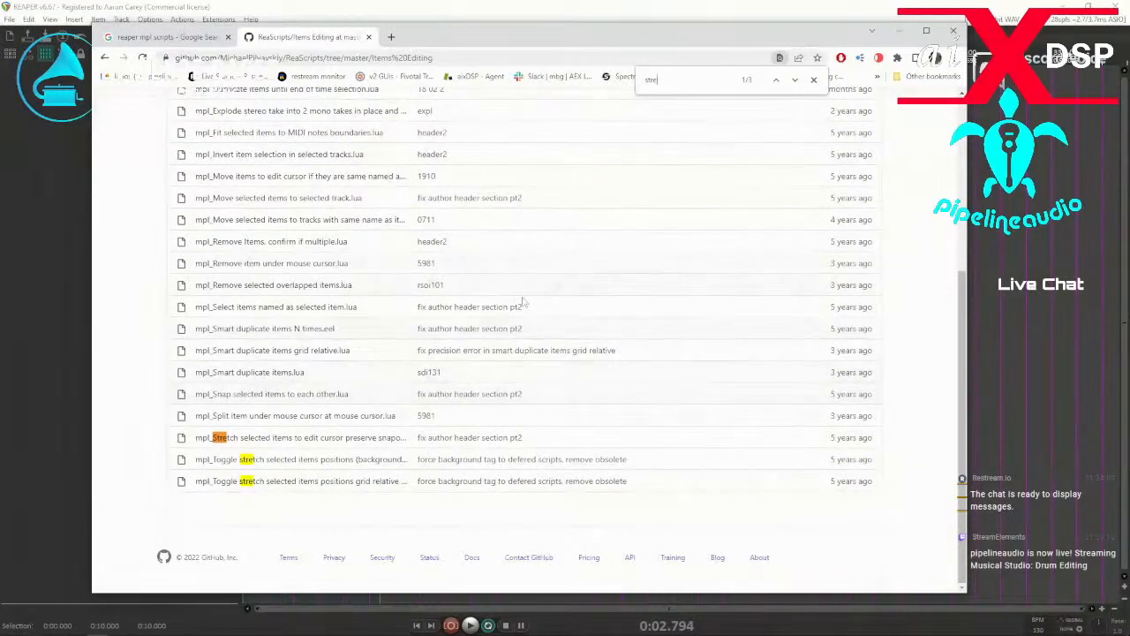
Return to the repository's folder list and view the code of mpl_Paste and replace stretch markers to selected items.lua in Stretch Markers.
click(105, 57)
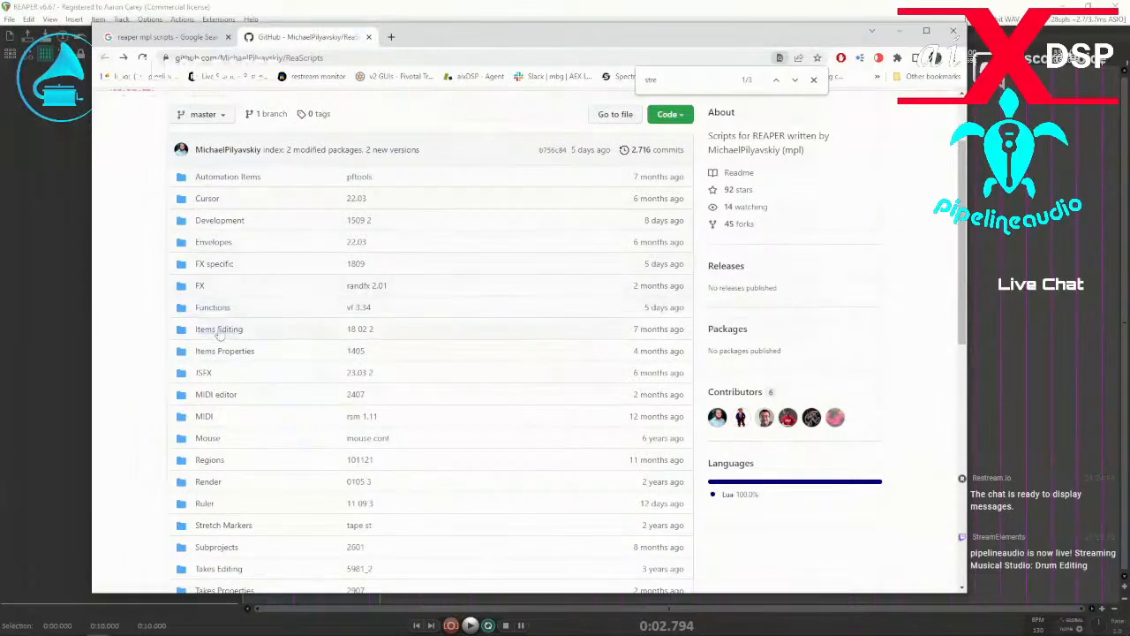
scroll(212, 380, down, 2)
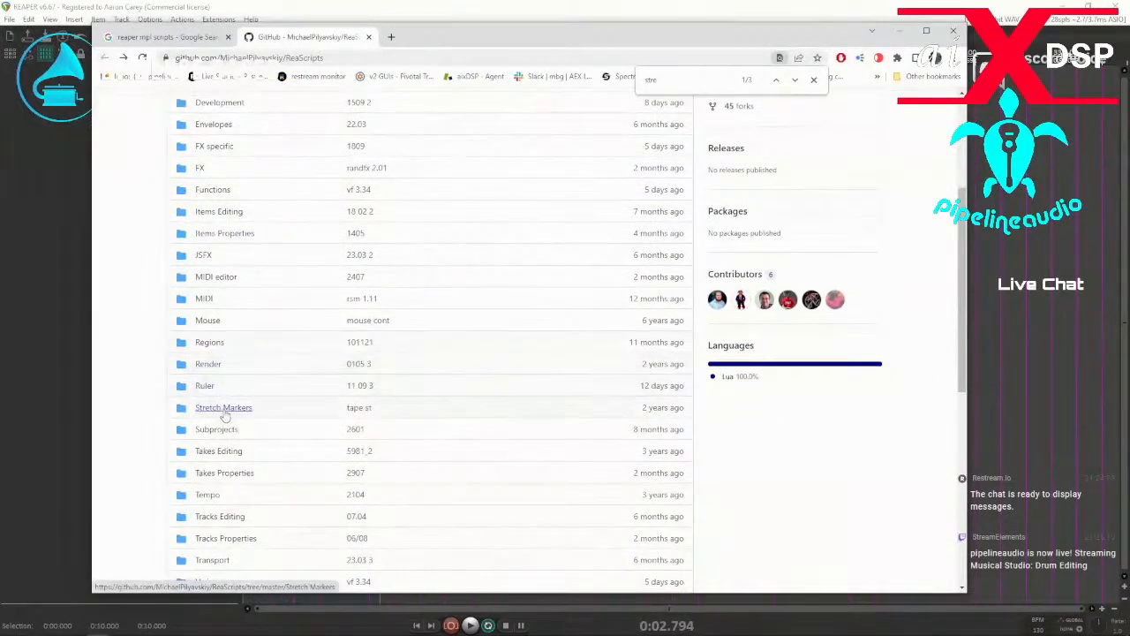
click(224, 408)
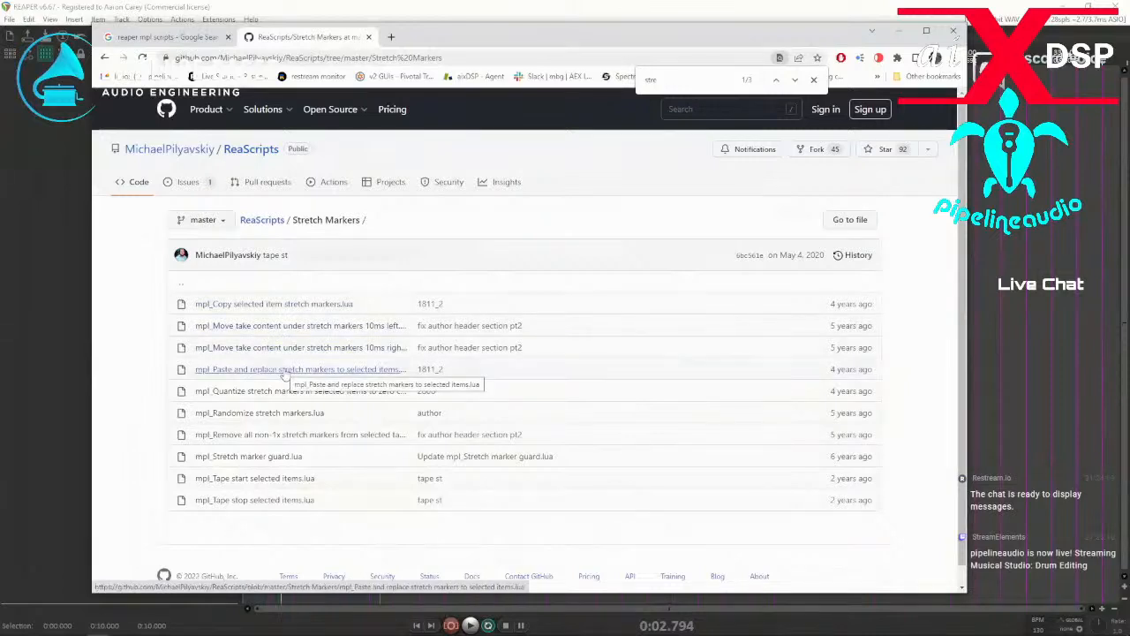
click(254, 370)
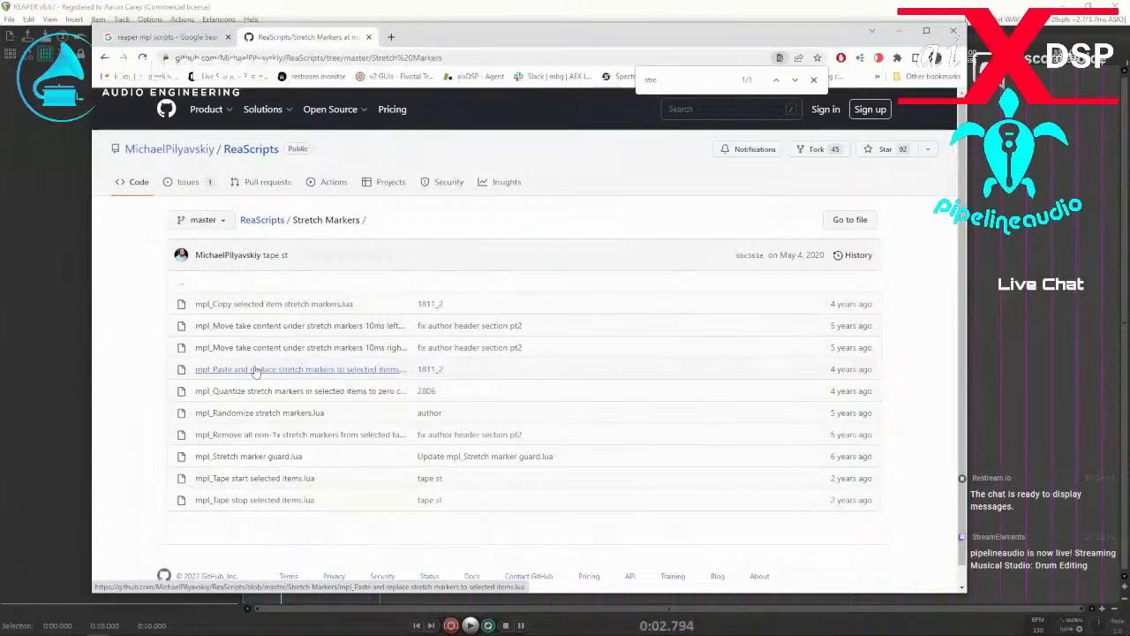
scroll(530, 393, down, 2)
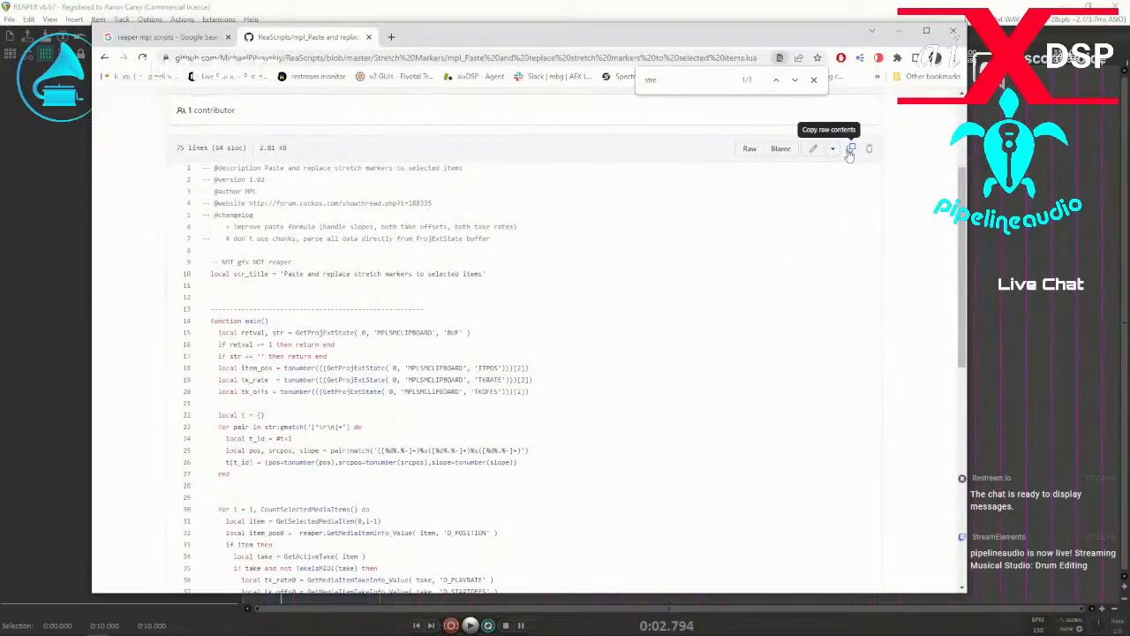
scroll(494, 291, down, 6)
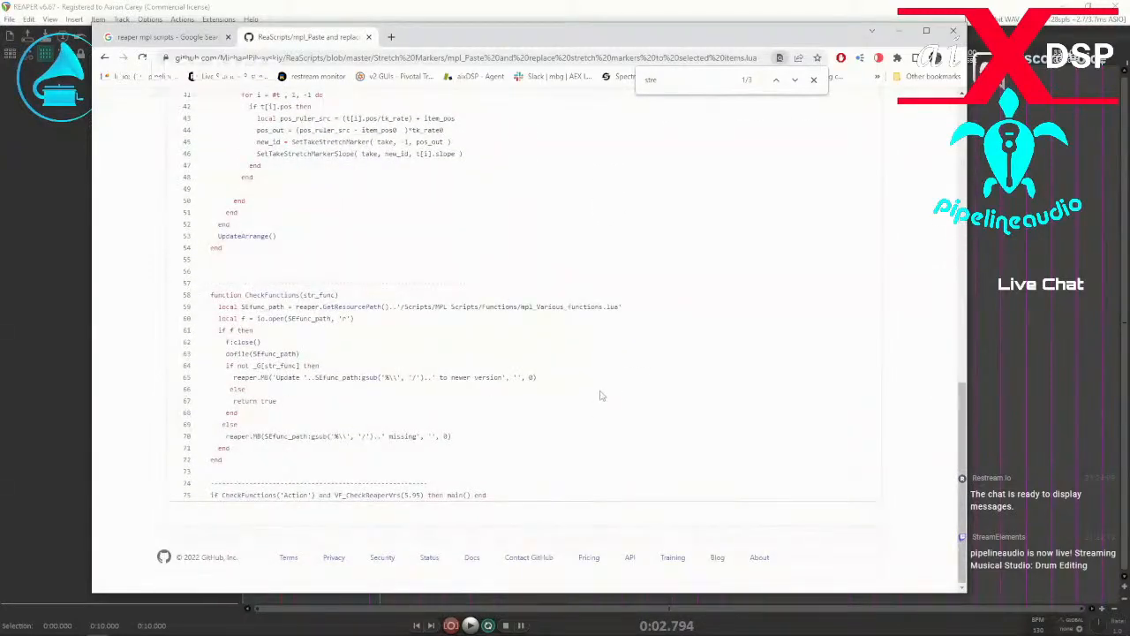
Copy the full code of mpl_Paste and replace stretch markers to selected items.lua, and switch back to REAPER.
scroll(599, 395, up, 10)
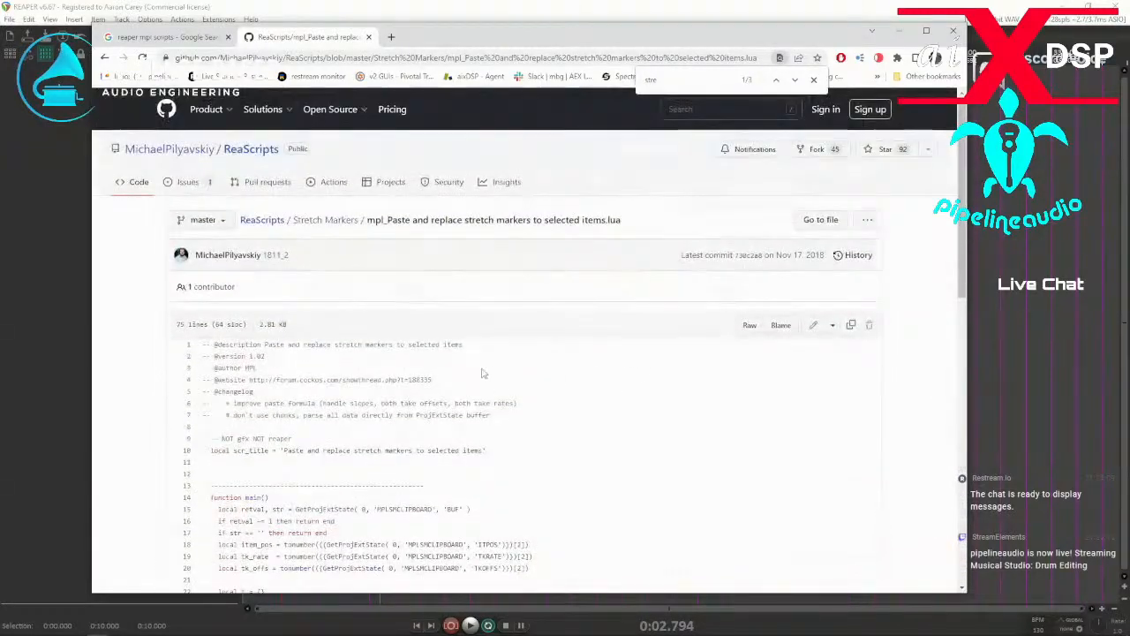
click(852, 327)
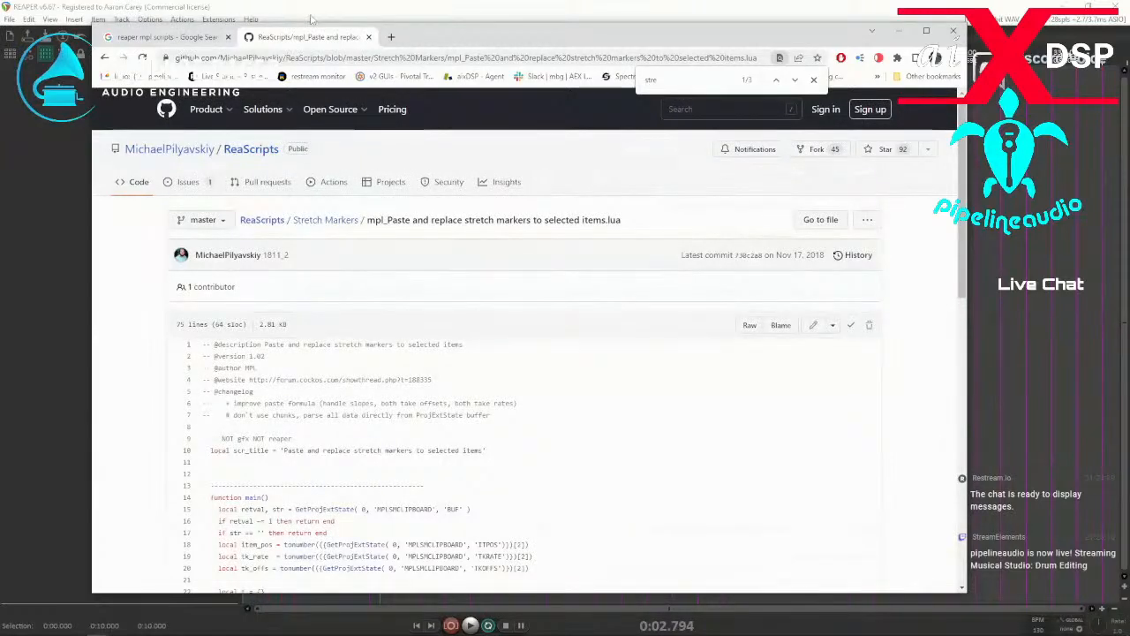
click(311, 18)
Try to edit the mpl_Paste and replace stretch markers to selected items.lua action, and dismiss the ReaScript error.
click(324, 180)
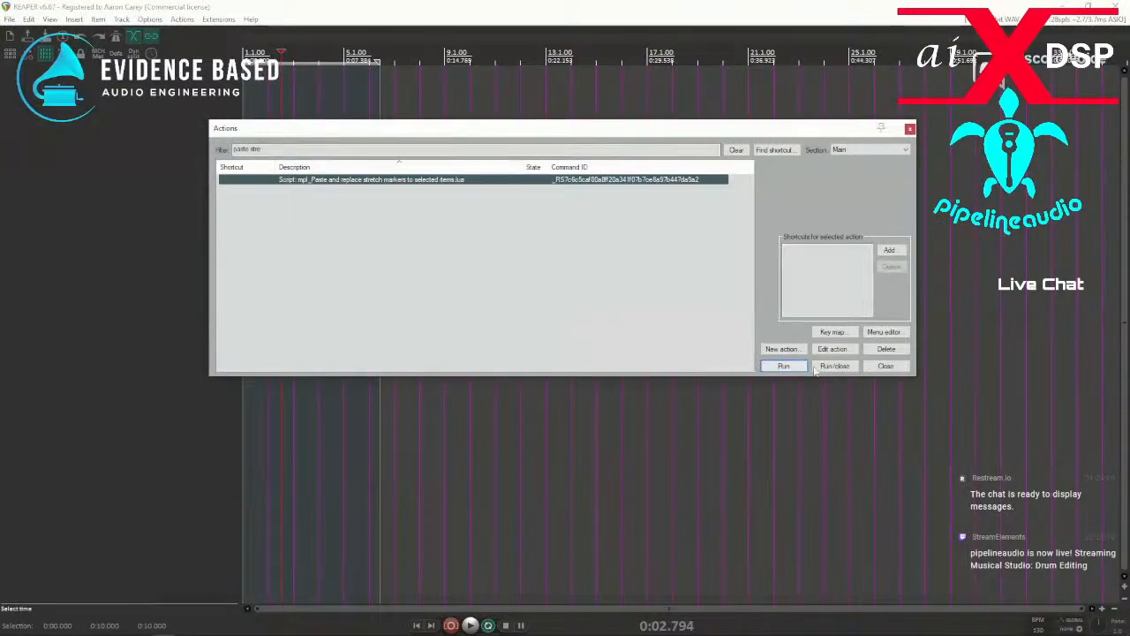
click(844, 352)
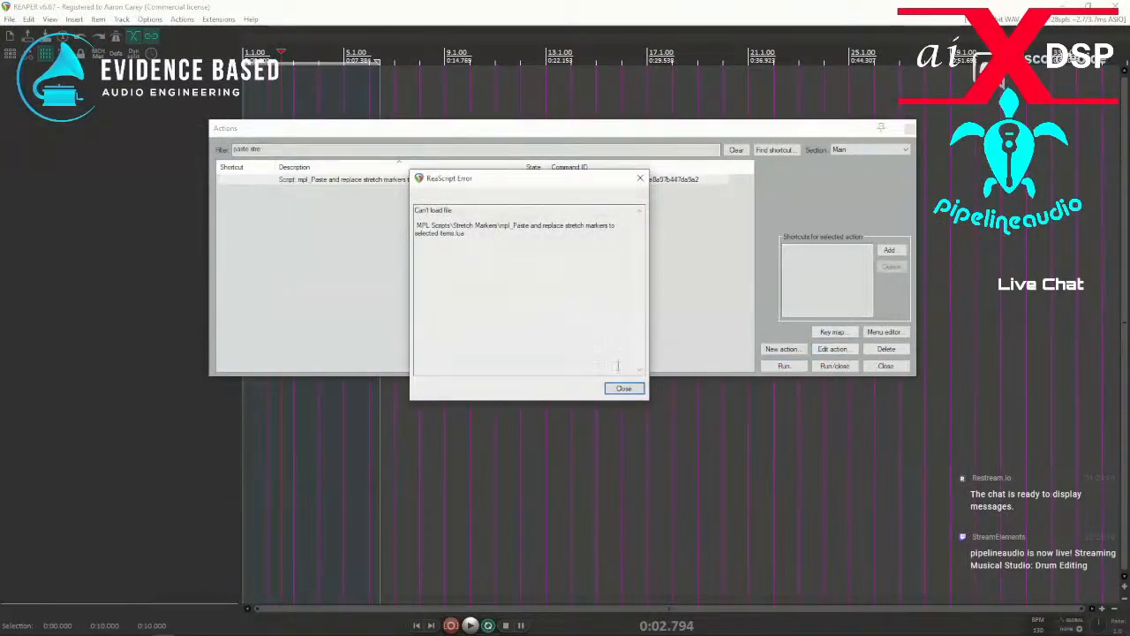
click(623, 389)
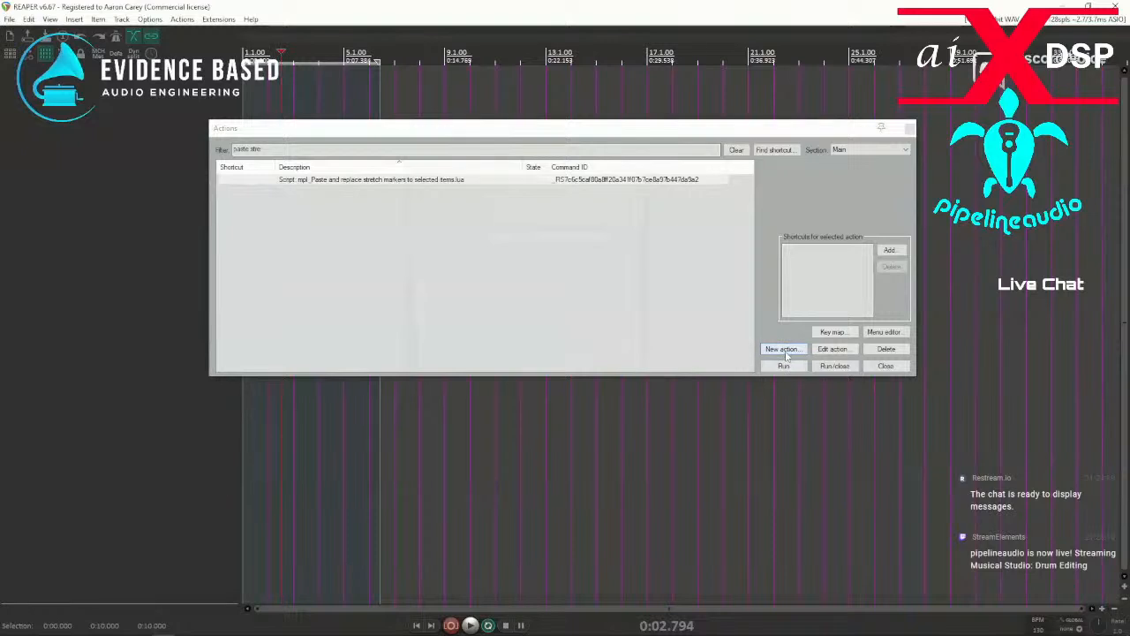
Start a new ReaScript, browse to the Stretch Markers folder in MPL Scripts, and move the save dialog off this screen.
click(785, 352)
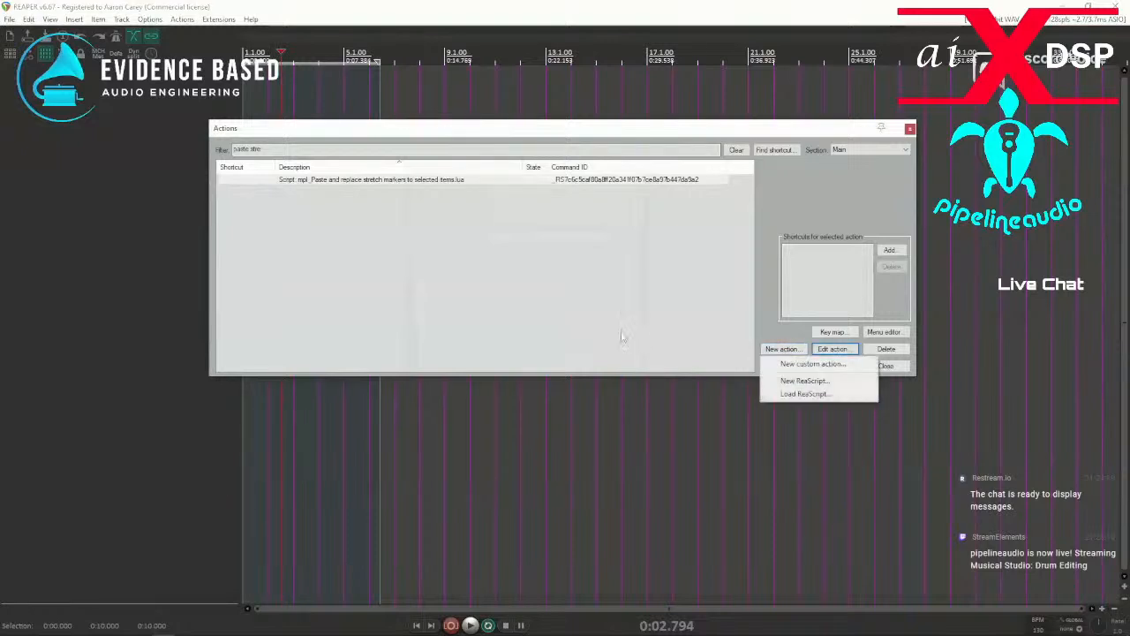
click(791, 381)
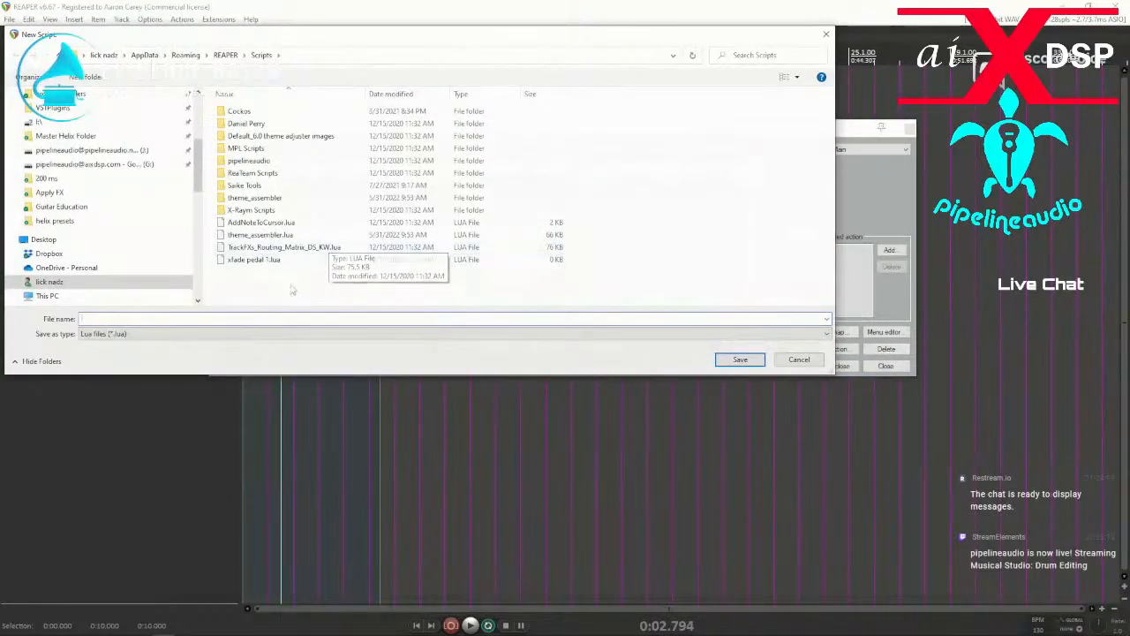
double_click(235, 148)
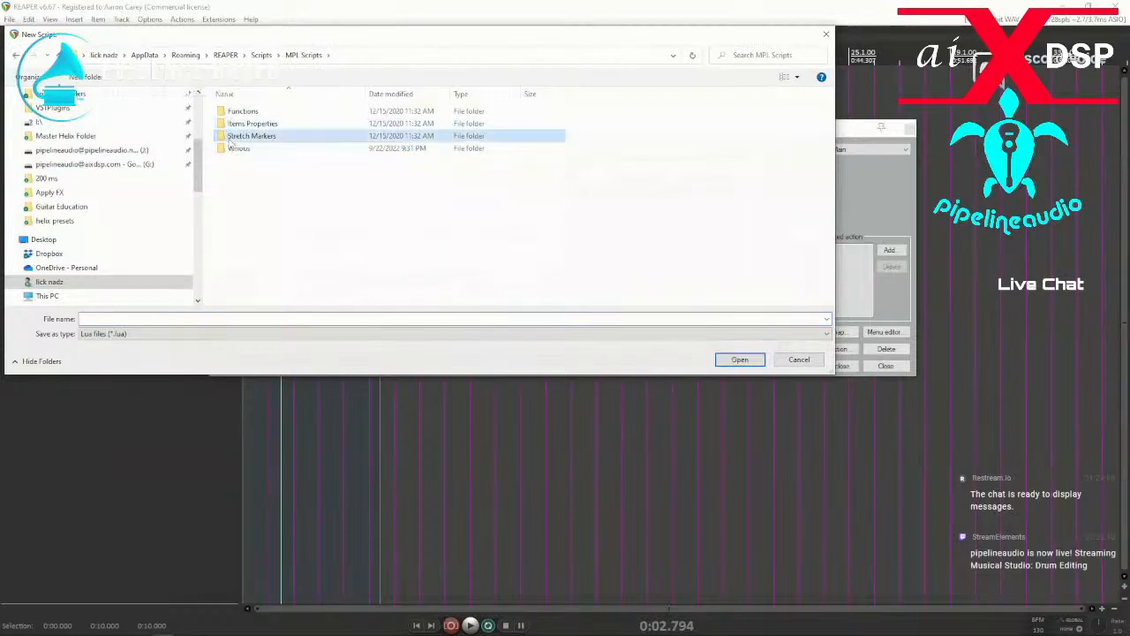
double_click(238, 137)
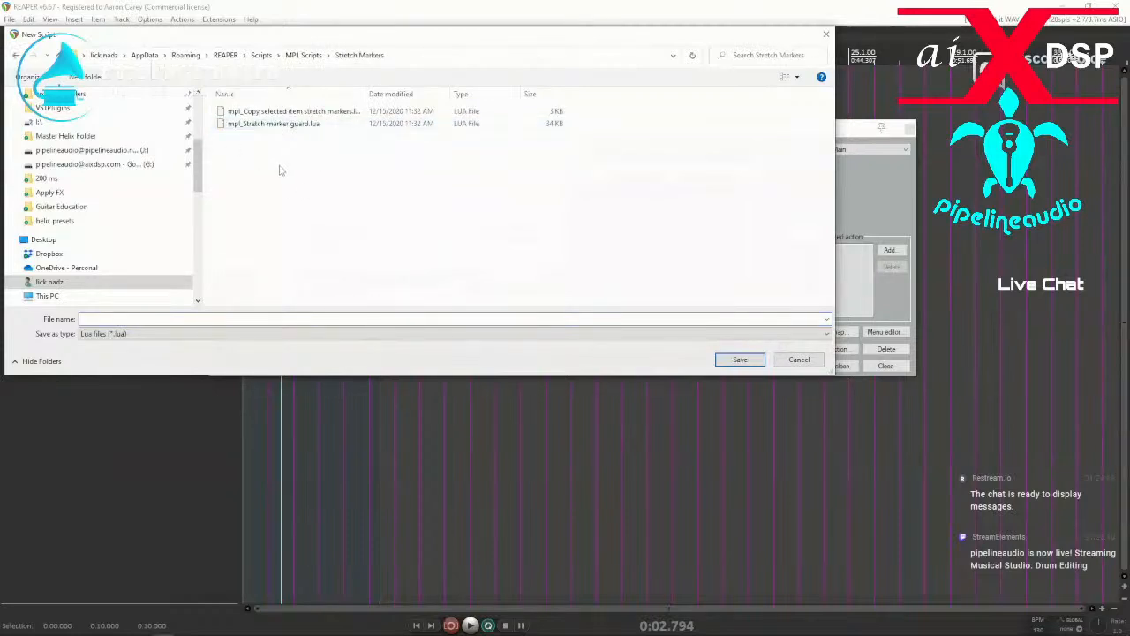
right_click(281, 168)
drag(303, 39, 0, 84)
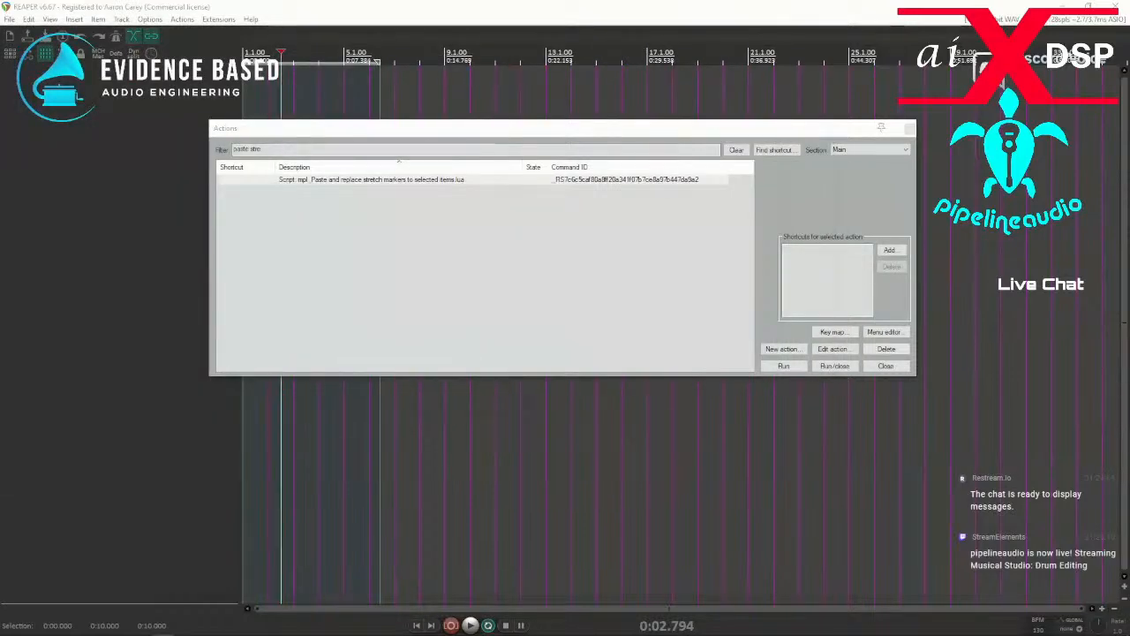
Switch to the browser, open the repository's Stretch Markers folder, and reopen mpl_Paste and replace stretch markers to selected items.lua.
key(alt+Tab)
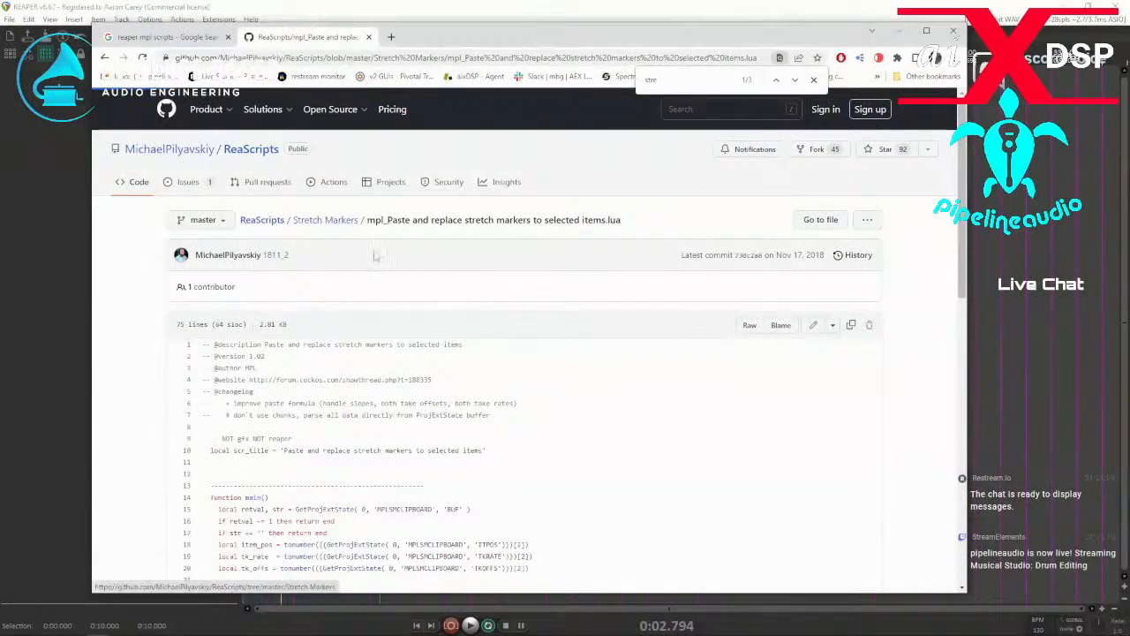
click(341, 221)
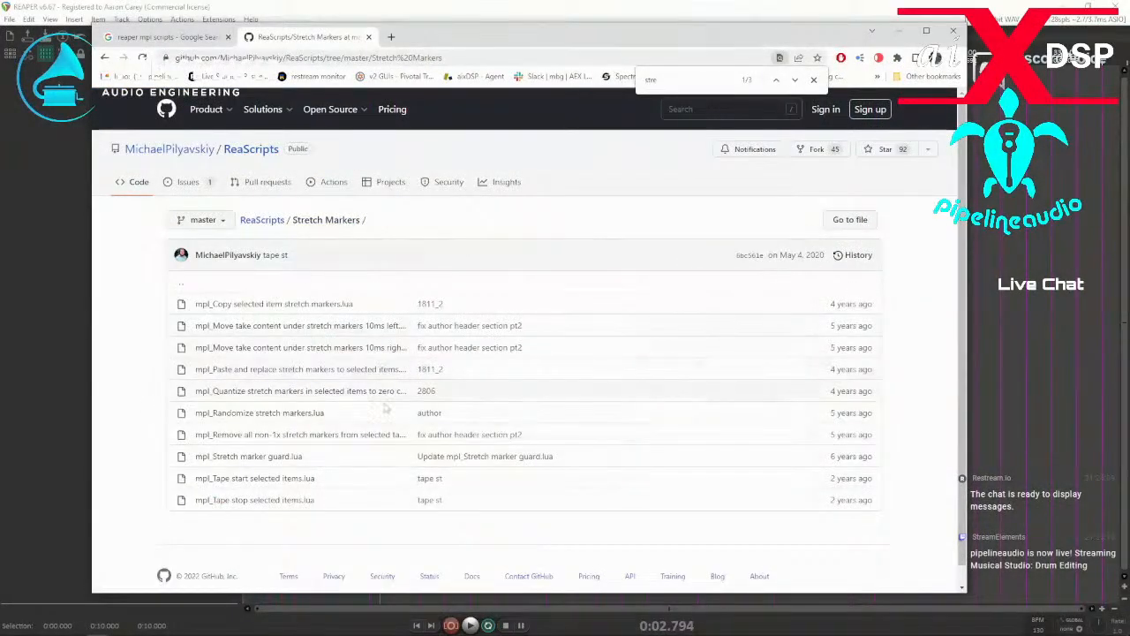
scroll(342, 402, down, 1)
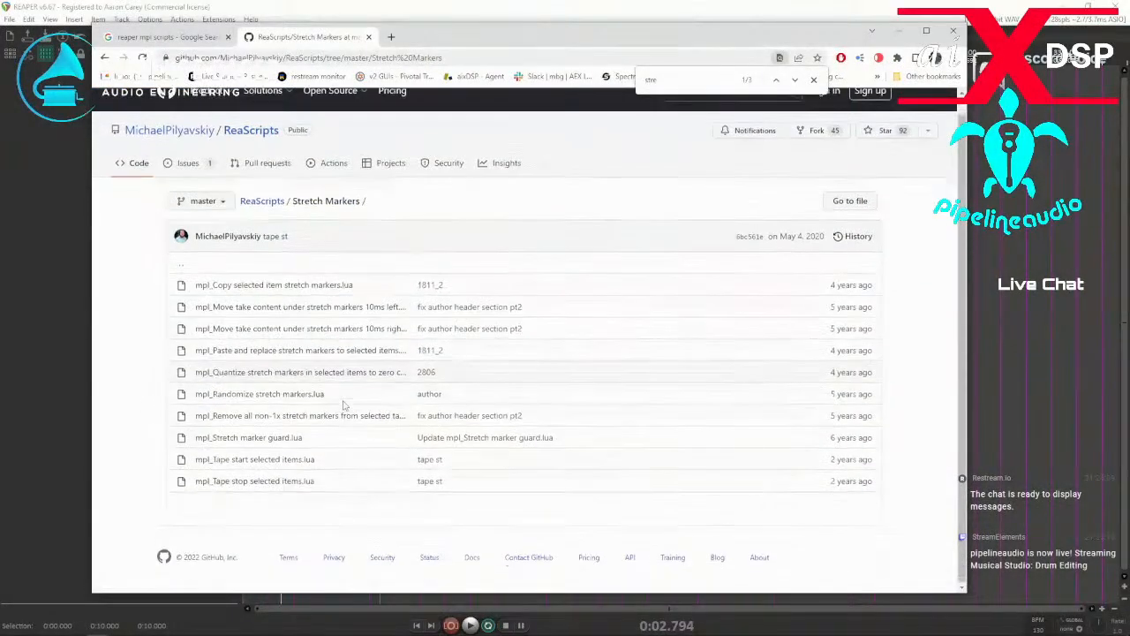
right_click(251, 353)
click(250, 350)
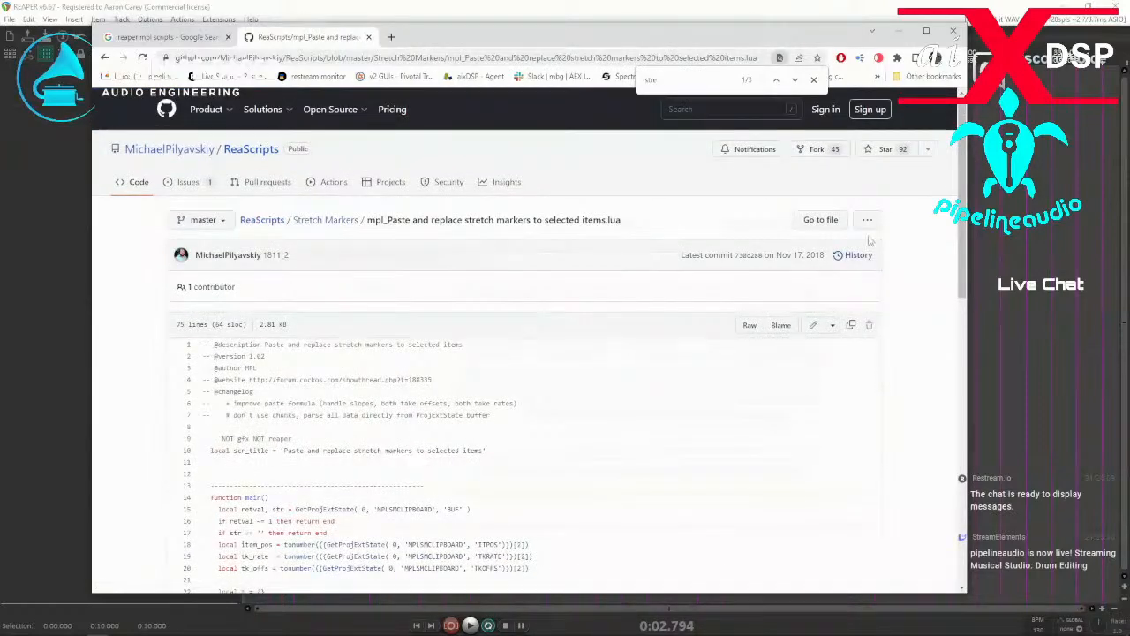
Check the script page's additional file options and look through its code down to the last line.
click(867, 222)
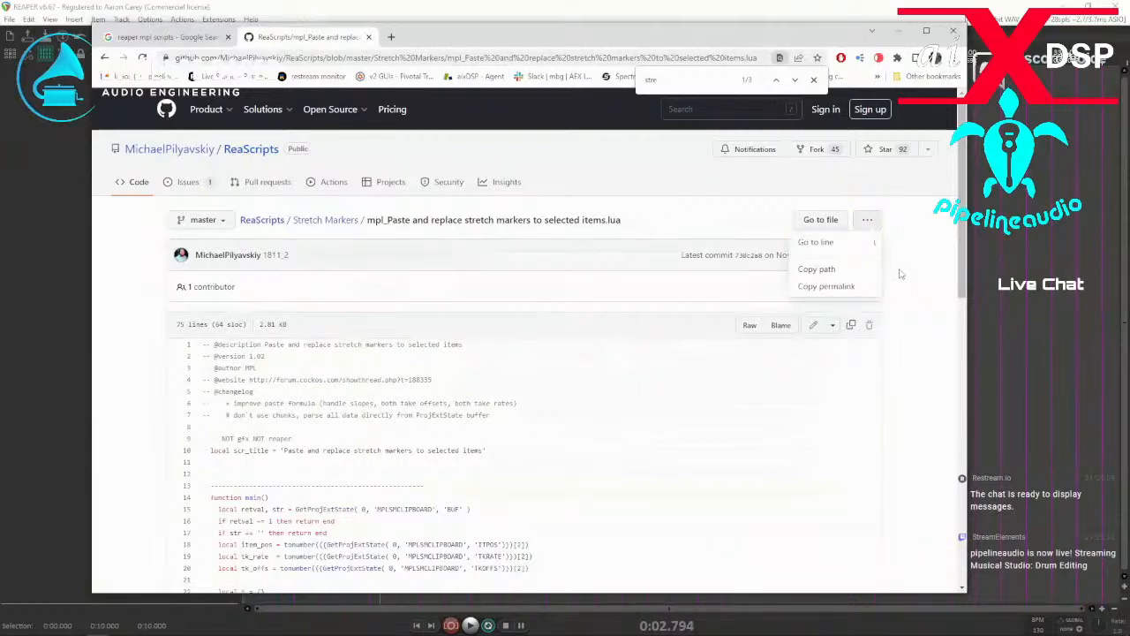
scroll(901, 274, down, 2)
click(832, 208)
click(904, 245)
scroll(904, 256, down, 7)
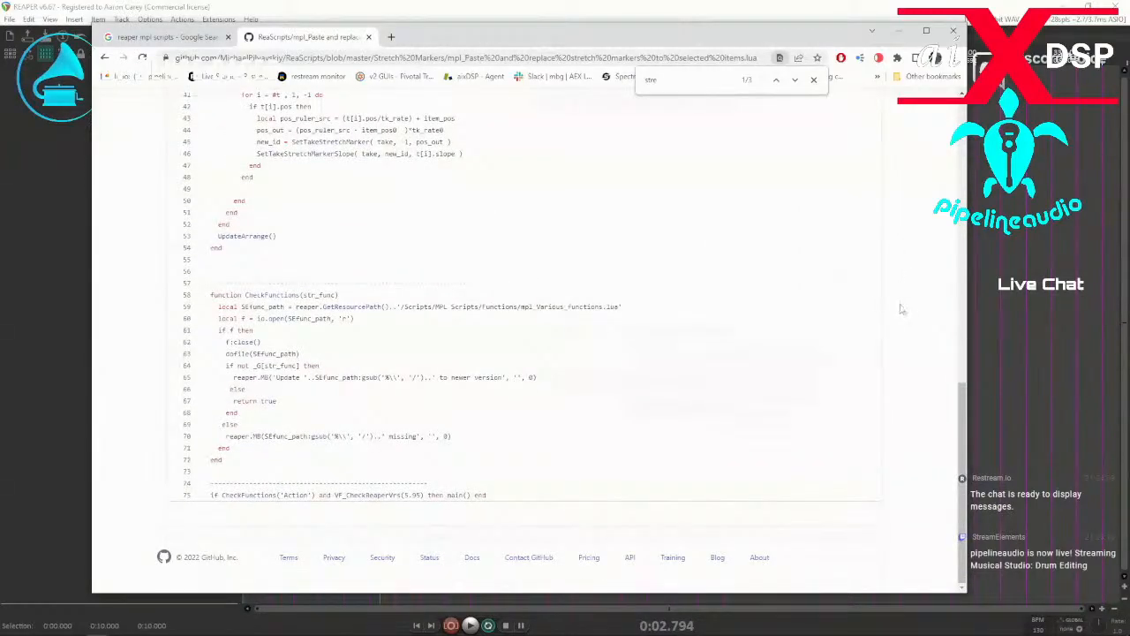
scroll(903, 301, up, 3)
scroll(898, 287, up, 2)
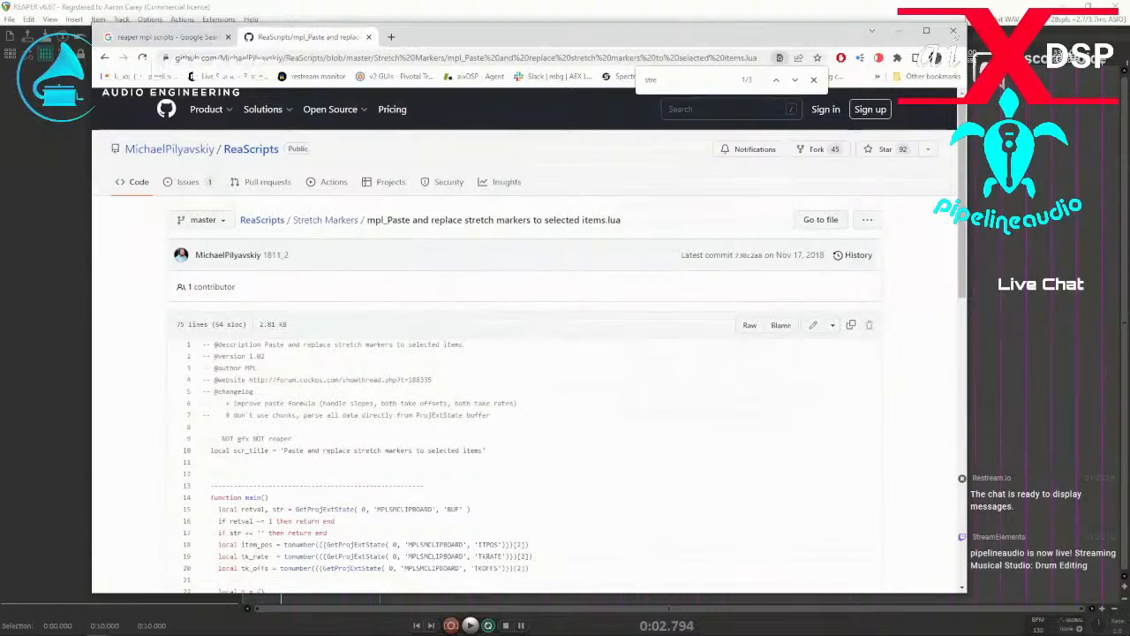
Back in REAPER, copy the action text of the mpl_Paste script, and try to run it, dismissing the error.
key(alt+Tab)
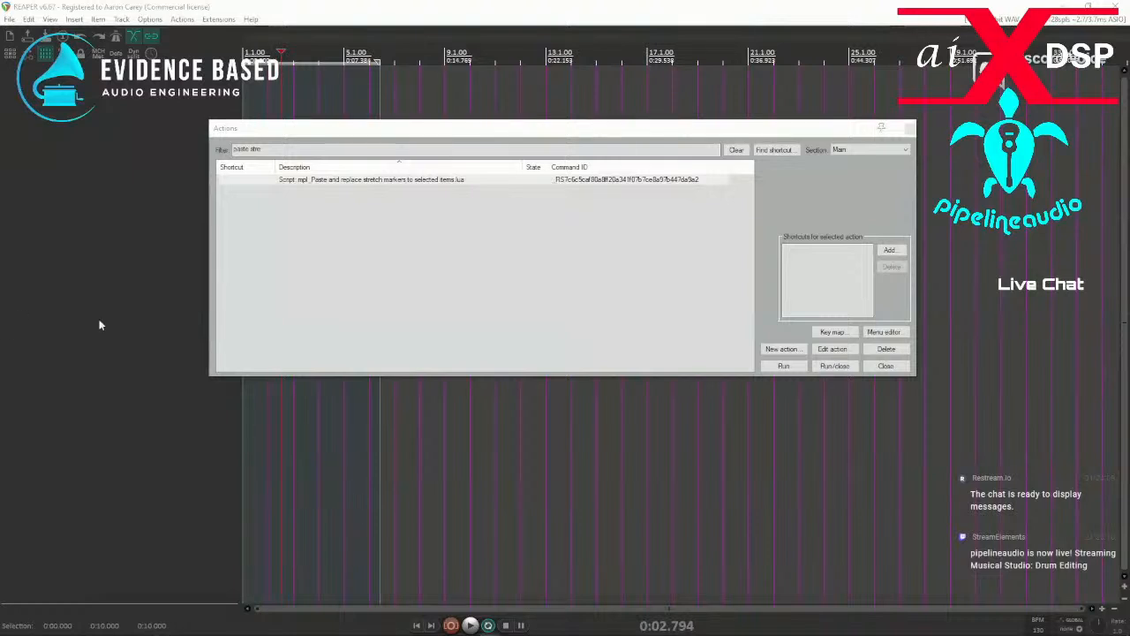
click(334, 181)
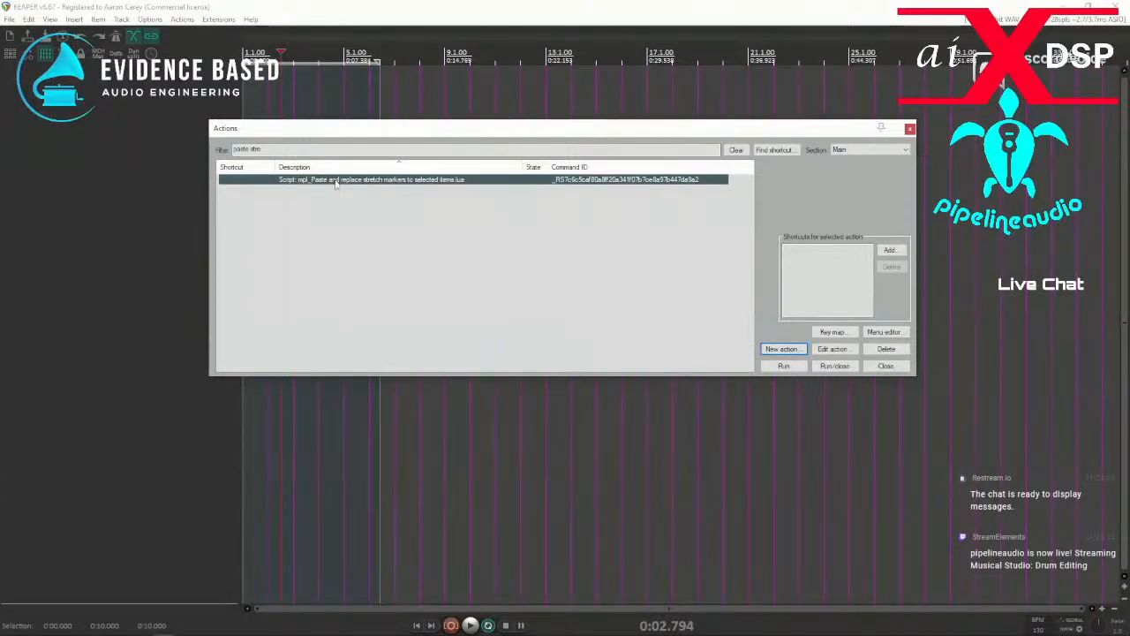
right_click(335, 183)
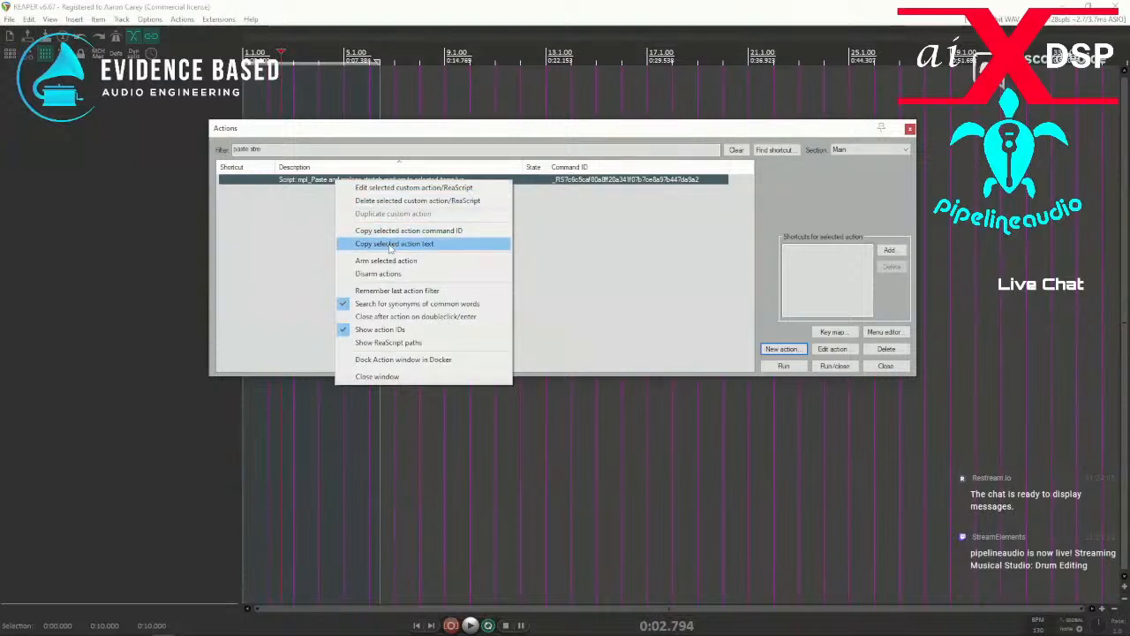
click(389, 245)
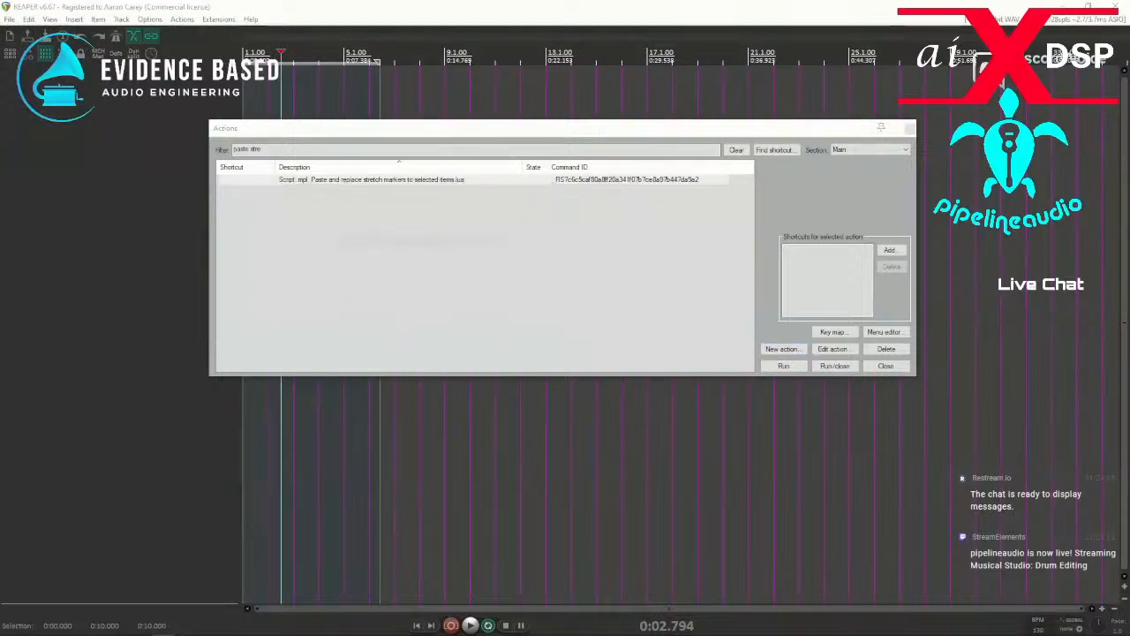
double_click(349, 180)
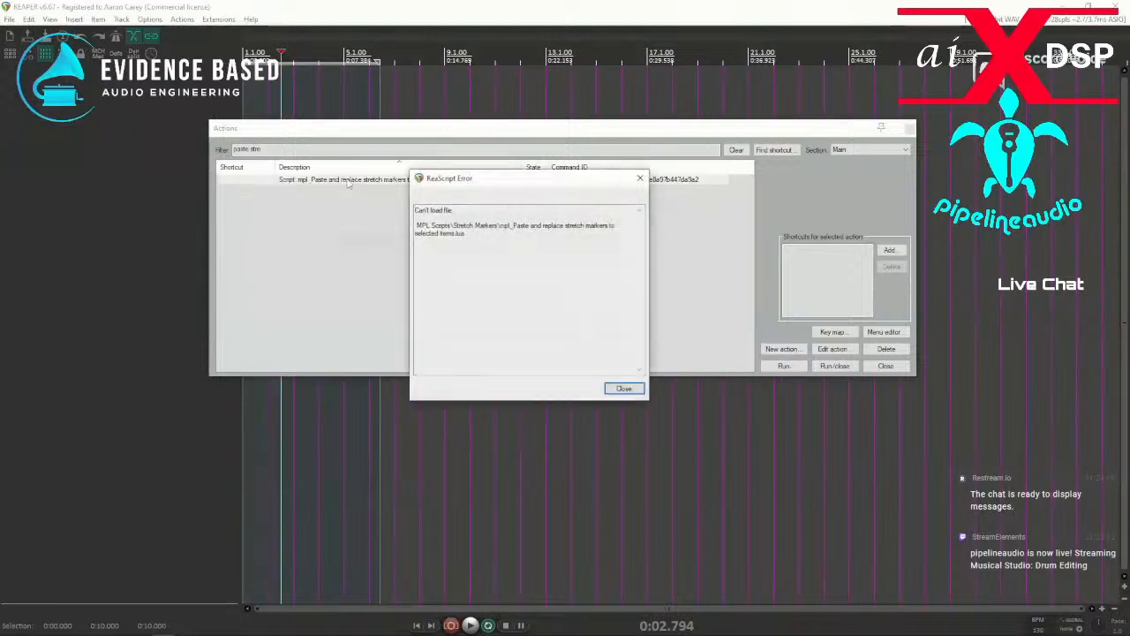
click(625, 388)
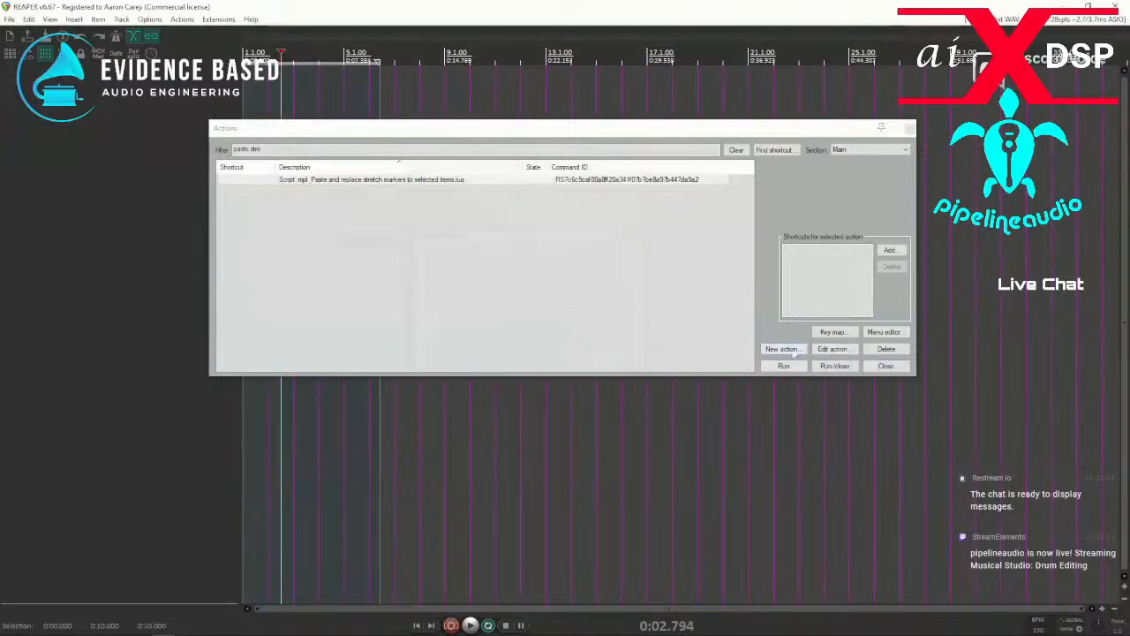
Load Script mpl_Paste and replace stretch markers to selected items.lua from MPL Scripts > Stretch Markers into the action list.
click(781, 349)
click(808, 393)
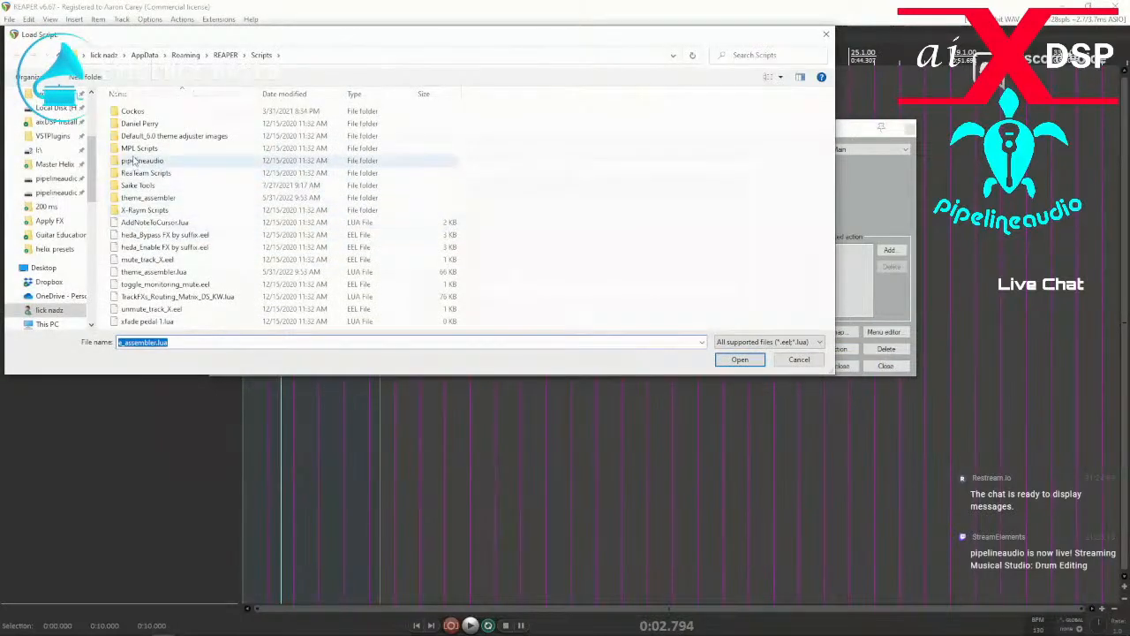
click(134, 150)
double_click(134, 150)
double_click(141, 136)
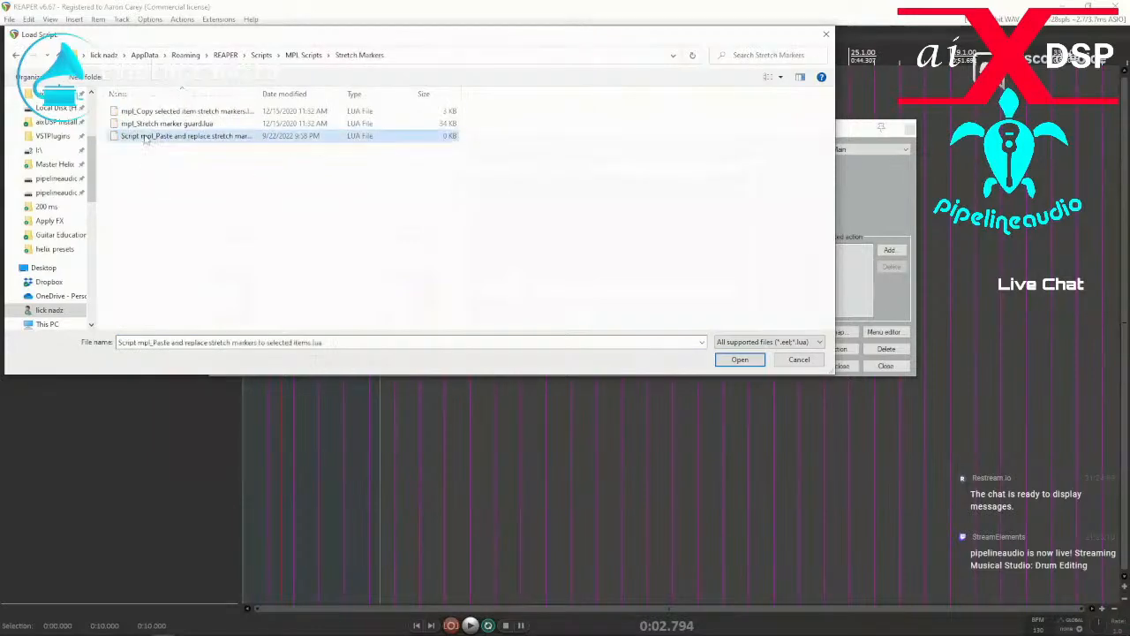
double_click(147, 139)
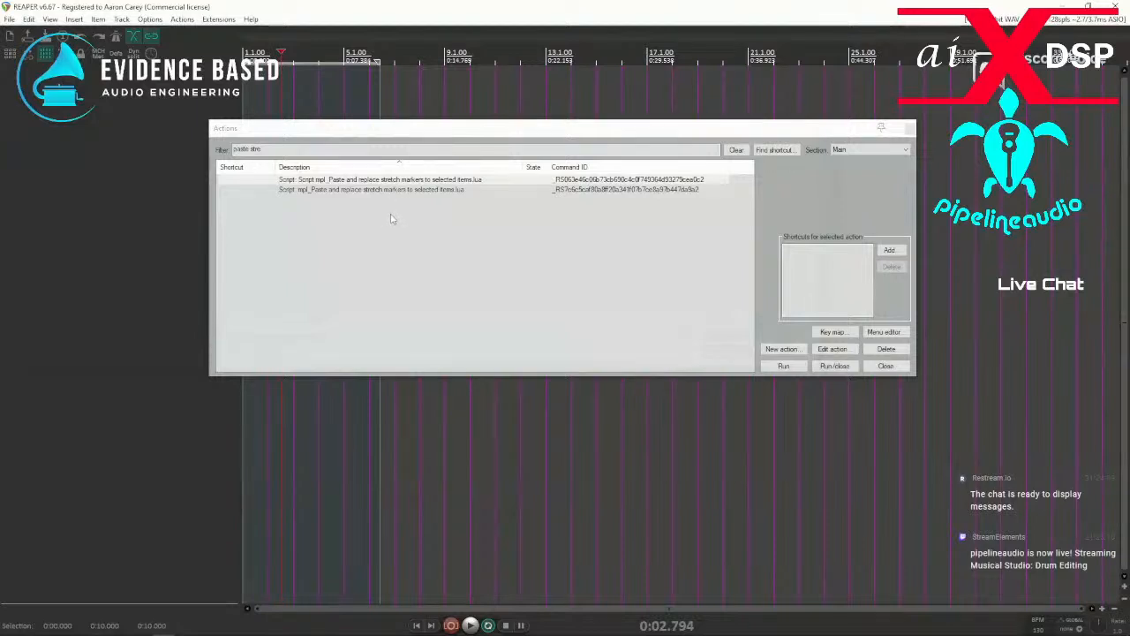
Try the old mpl_Paste and replace stretch markers action again, delete it from the list, and close the Actions window.
click(331, 190)
double_click(331, 191)
click(625, 389)
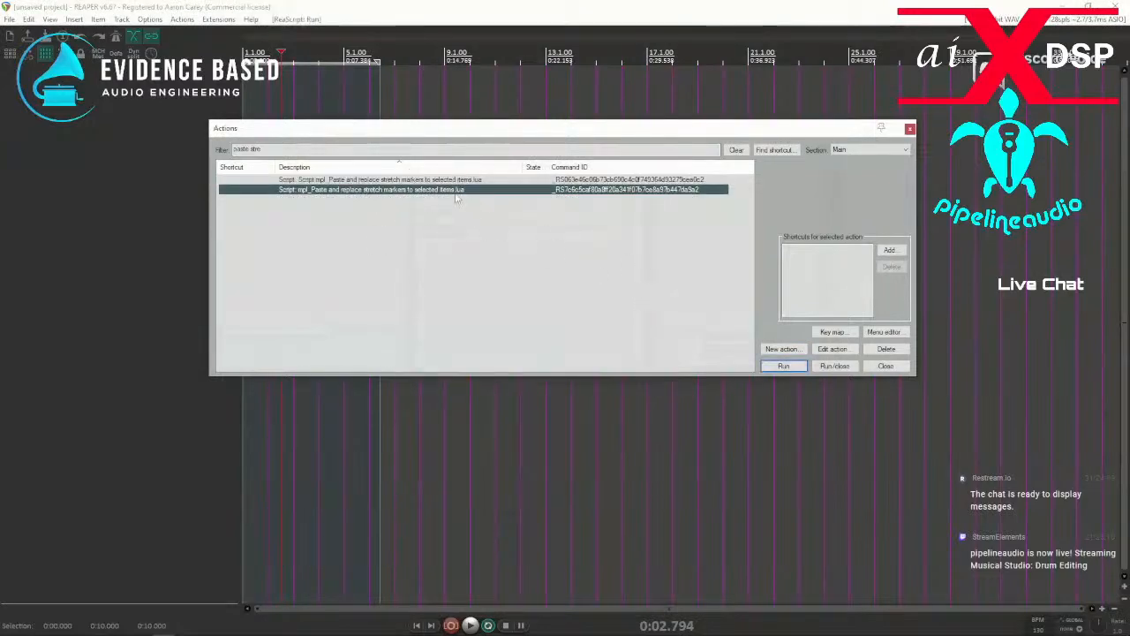
click(886, 351)
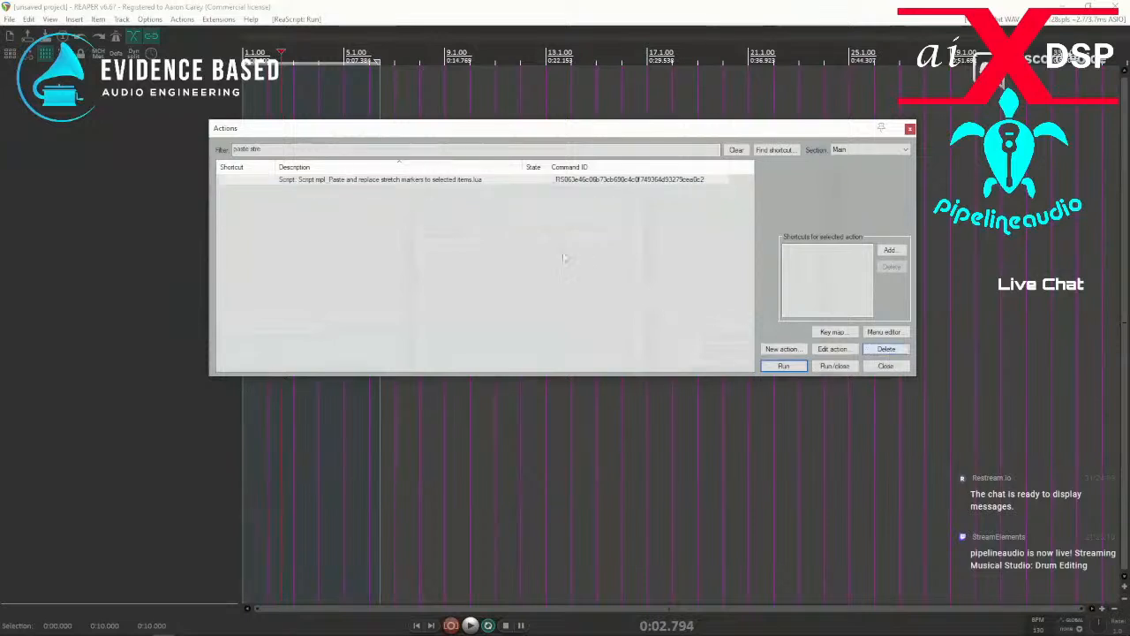
click(909, 130)
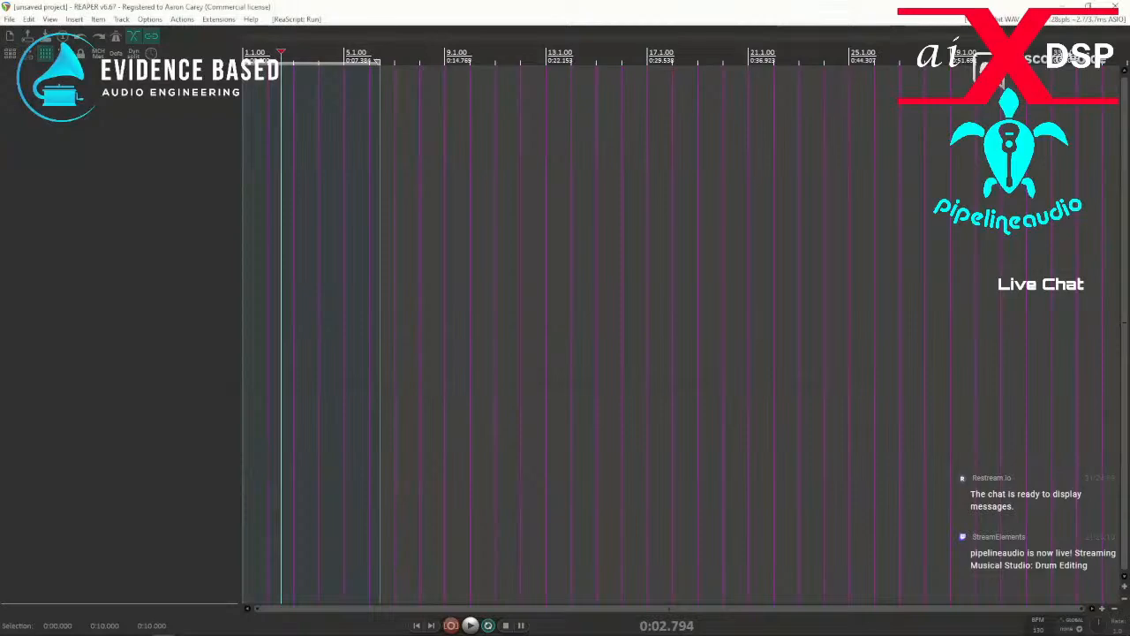
Open the recent project new classic.rpp without saving the current unsaved project.
click(9, 19)
mouse_move(28, 19)
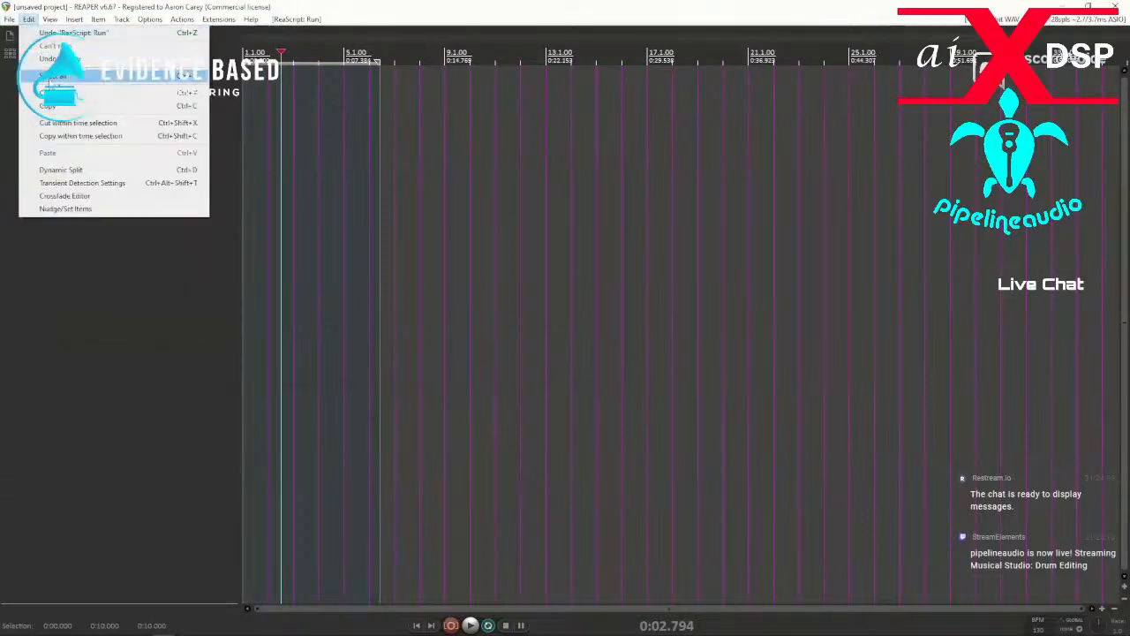
mouse_move(106, 111)
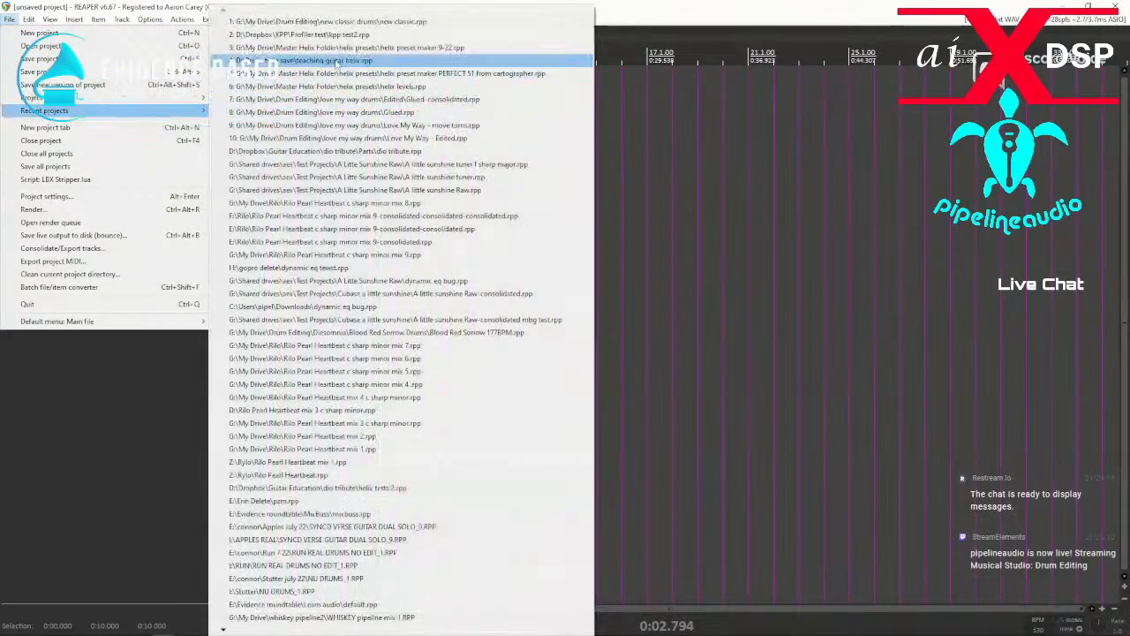
click(325, 34)
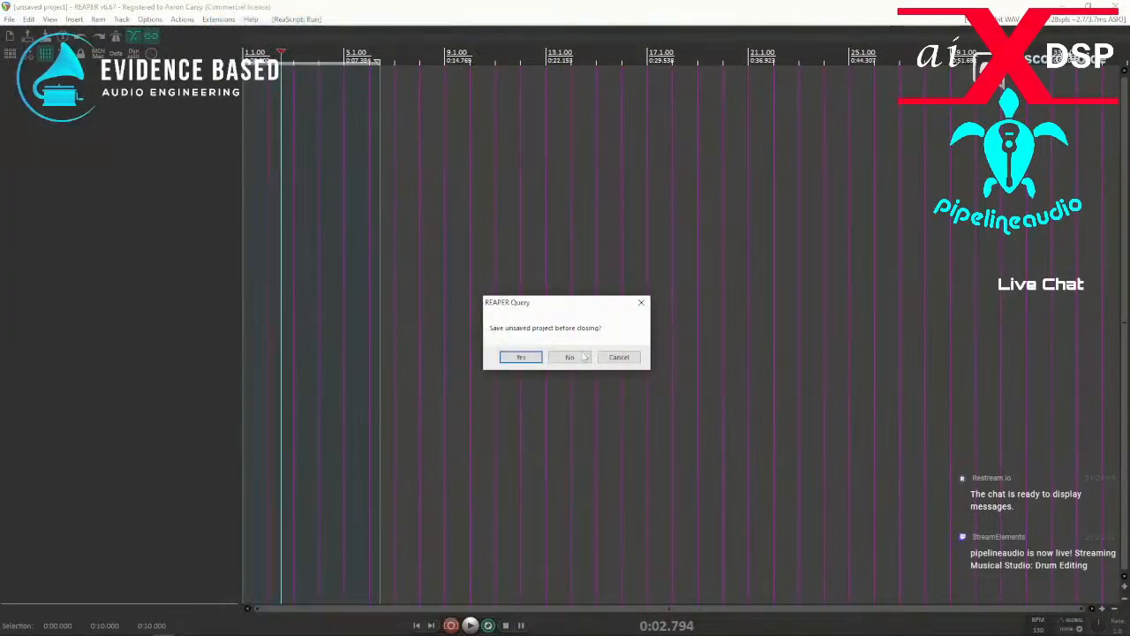
click(584, 356)
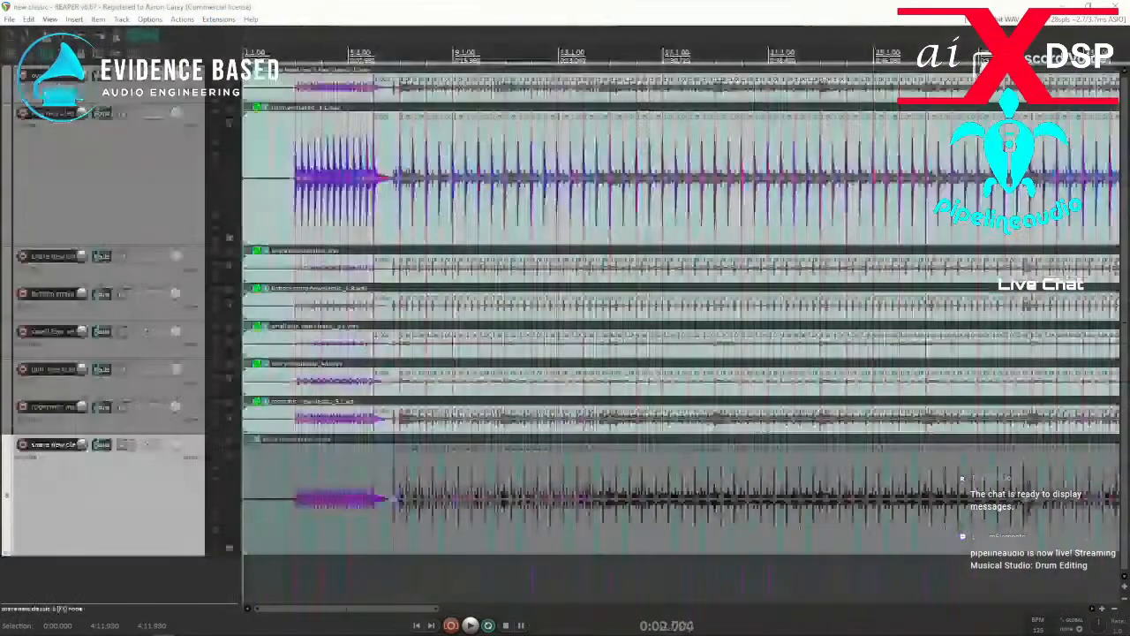
Filter the action list for "copy stretch" and select the snare new classic item on track 8.
click(338, 461)
click(179, 19)
click(203, 41)
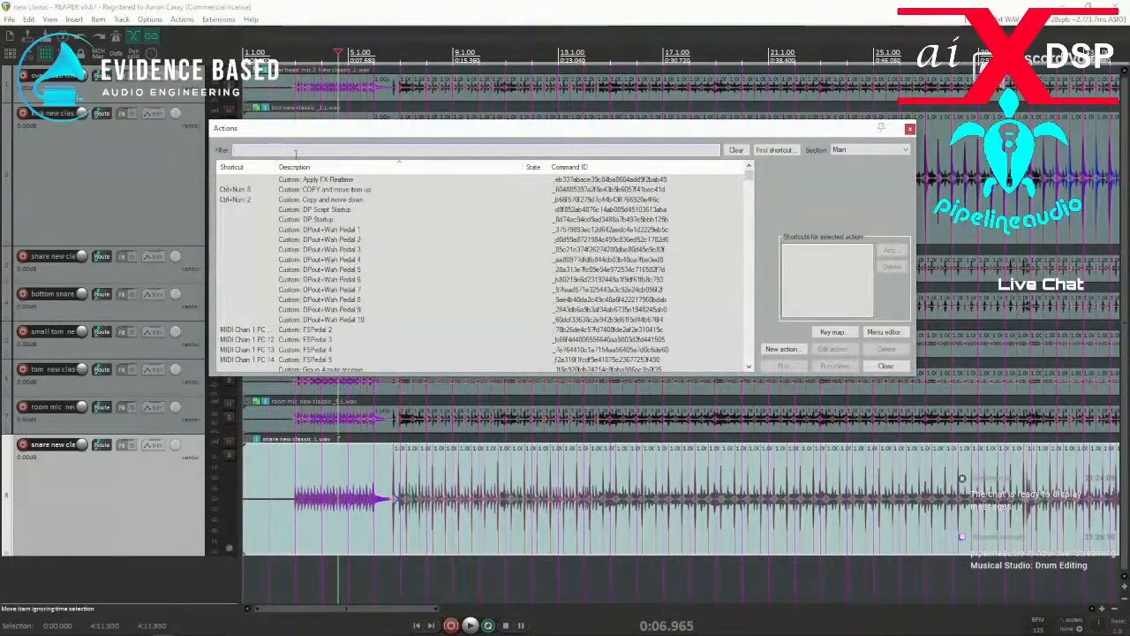
text(copy stretch)
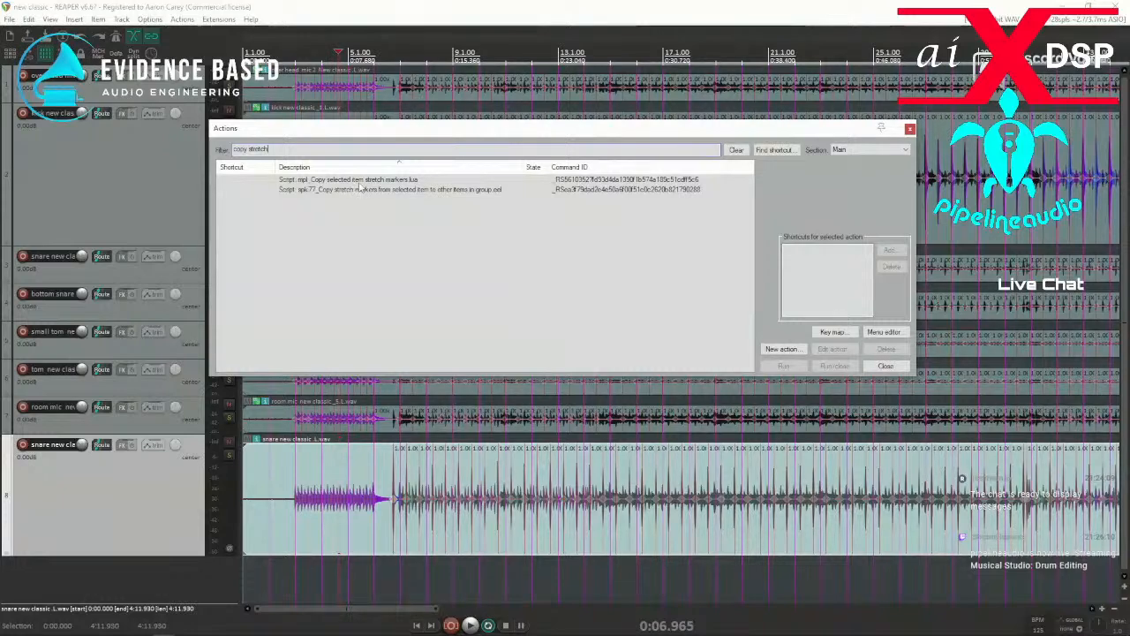
click(278, 475)
click(455, 454)
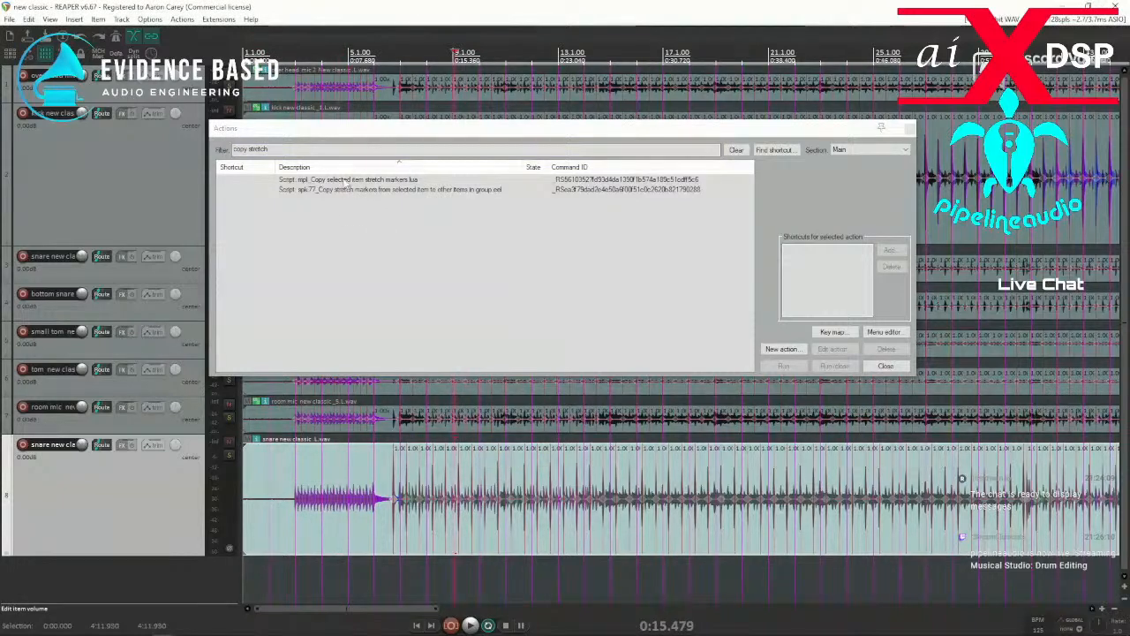
Run the mpl_Copy selected item stretch markers action on the track 8 snare item and move the Actions window out of the way.
click(348, 183)
click(783, 367)
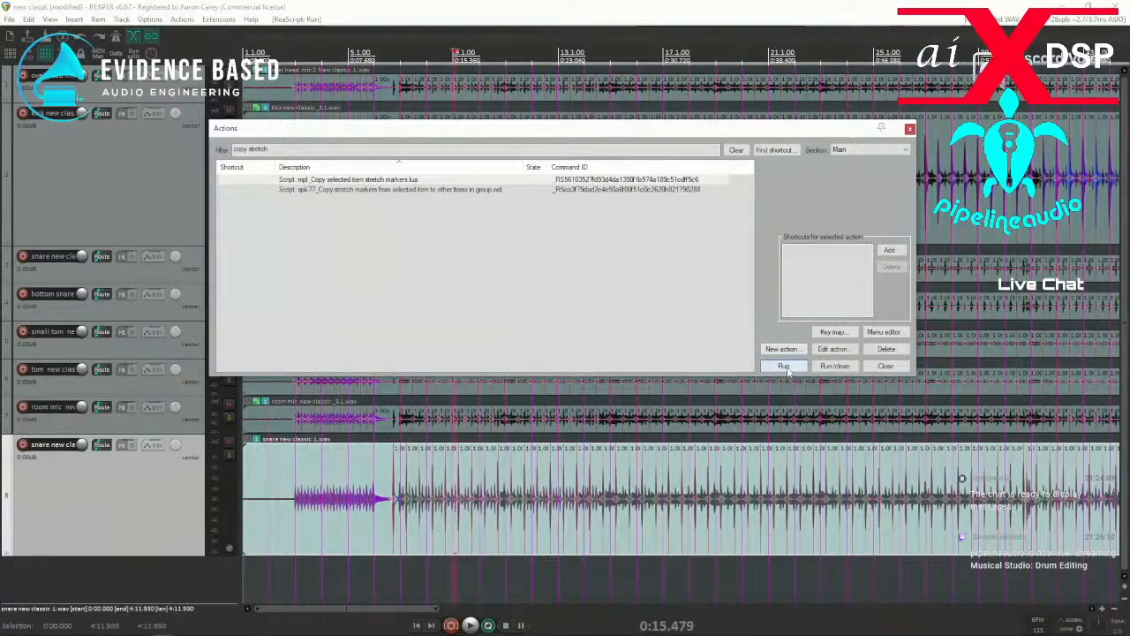
drag(438, 130, 0, 126)
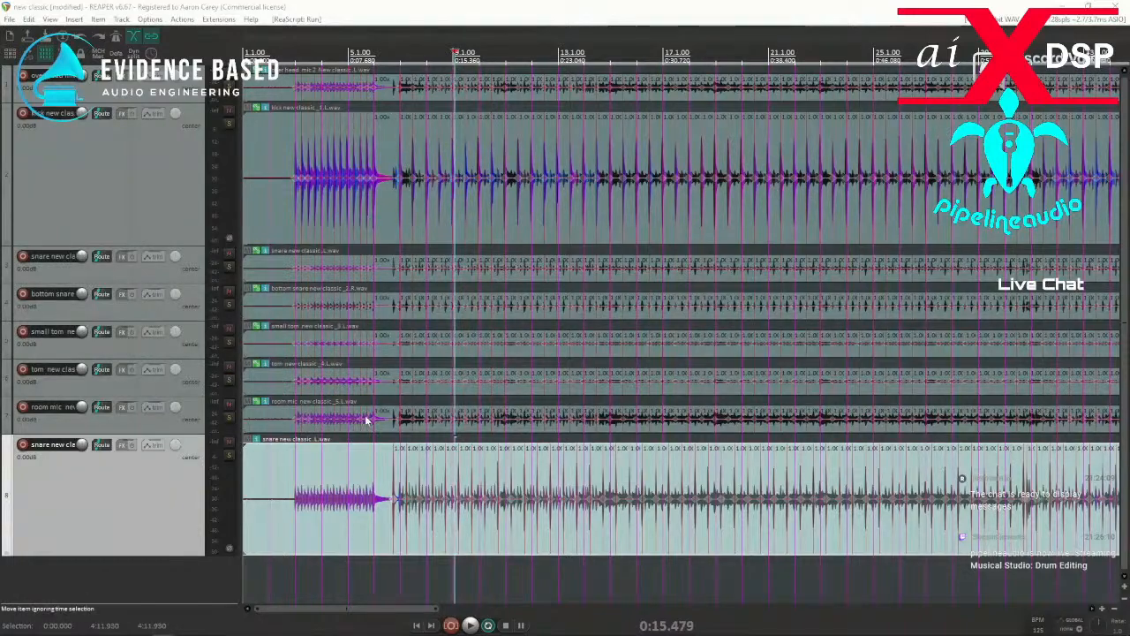
Select the drum items on all eight tracks, including the snare on track 8, and group them.
drag(363, 417, 286, 42)
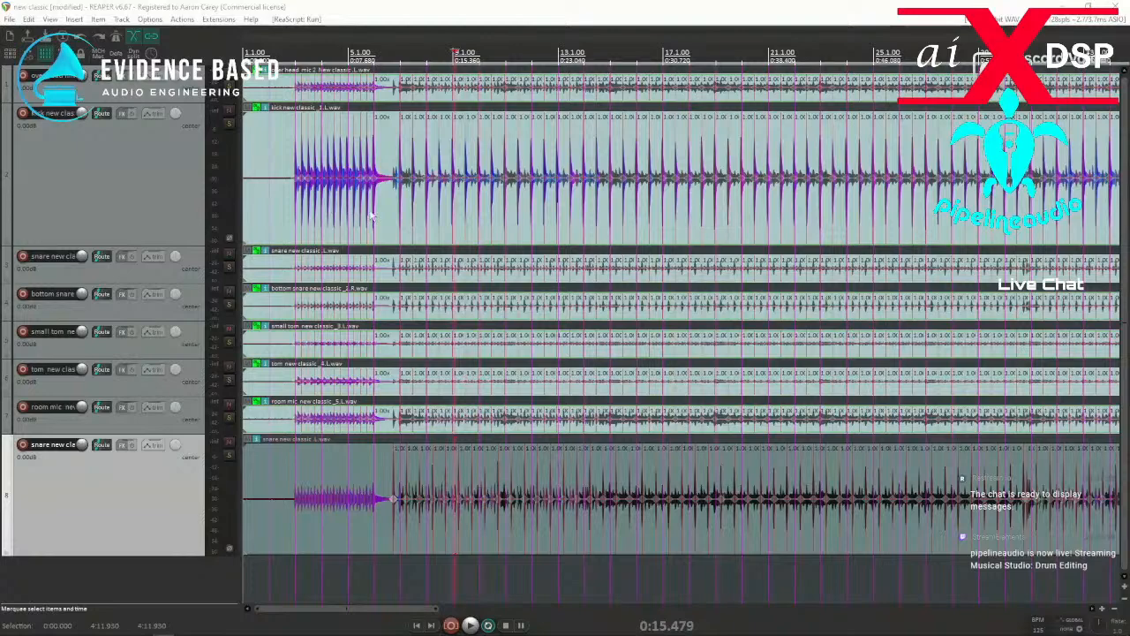
scroll(424, 357, up, 5)
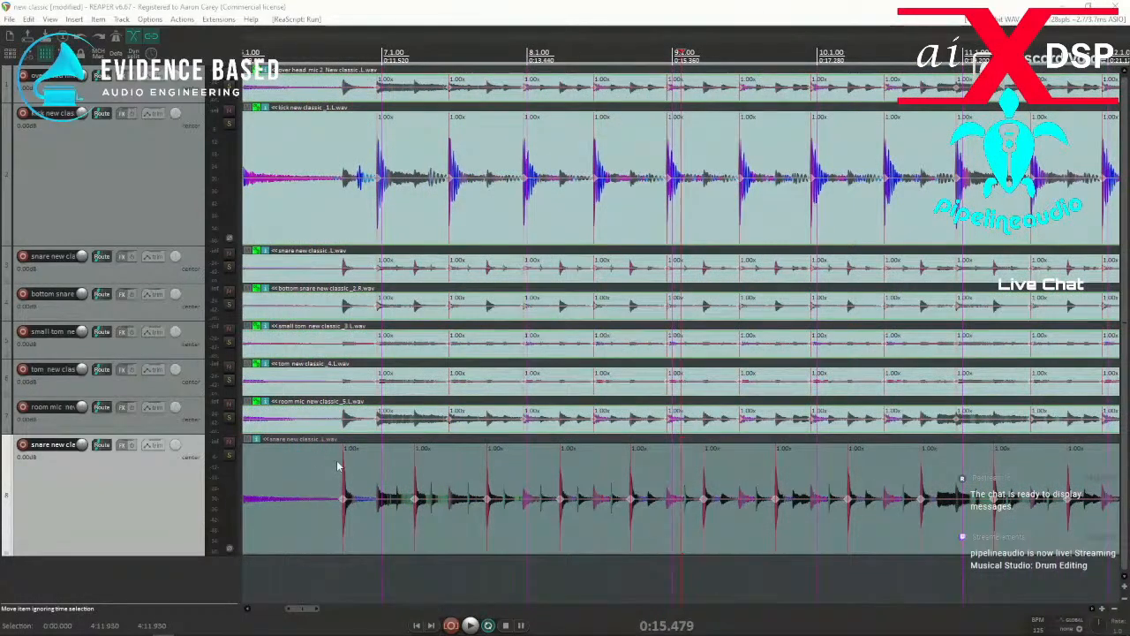
scroll(340, 467, down, 5)
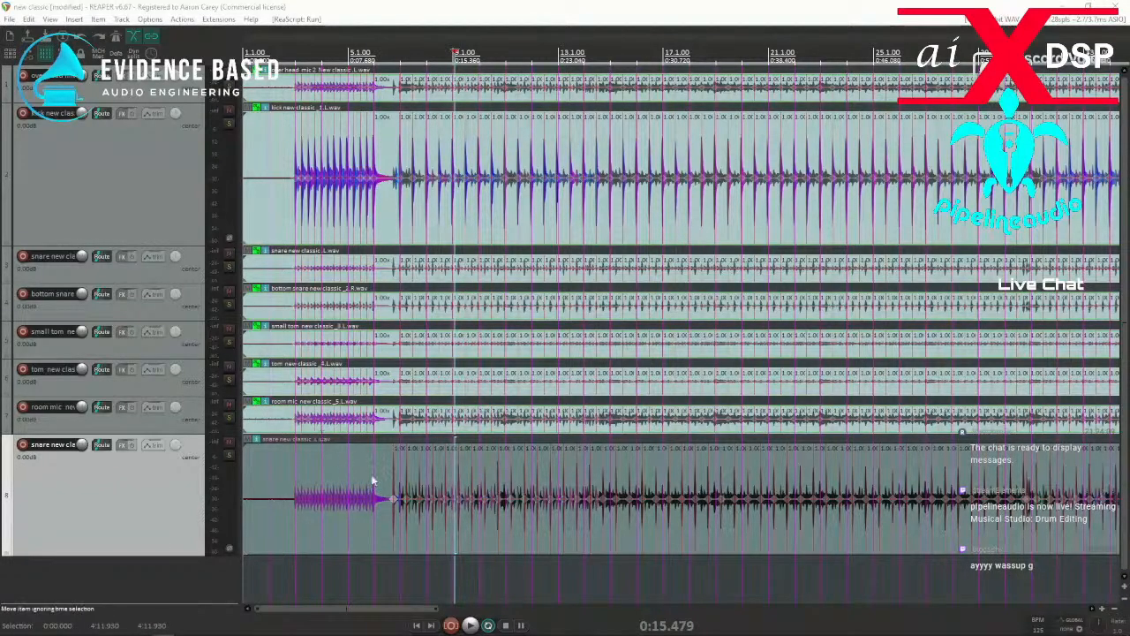
drag(216, 175, 199, 85)
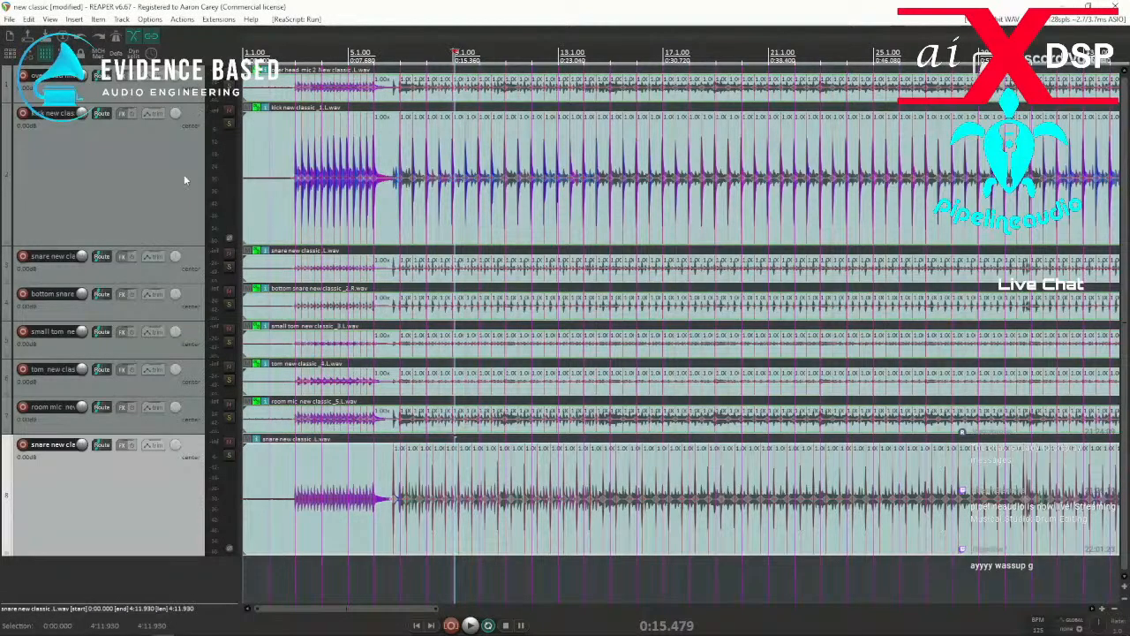
key(g)
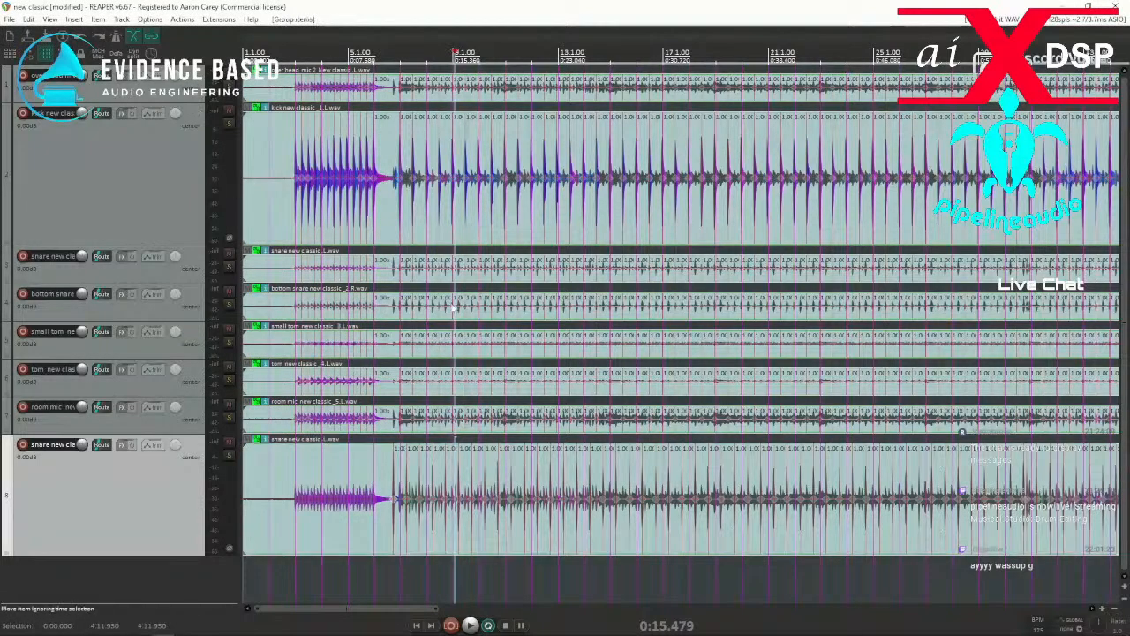
Try the spk77_Copy stretch markers from selected item to other items in group action from the track 8 snare item, and undo it.
click(334, 463)
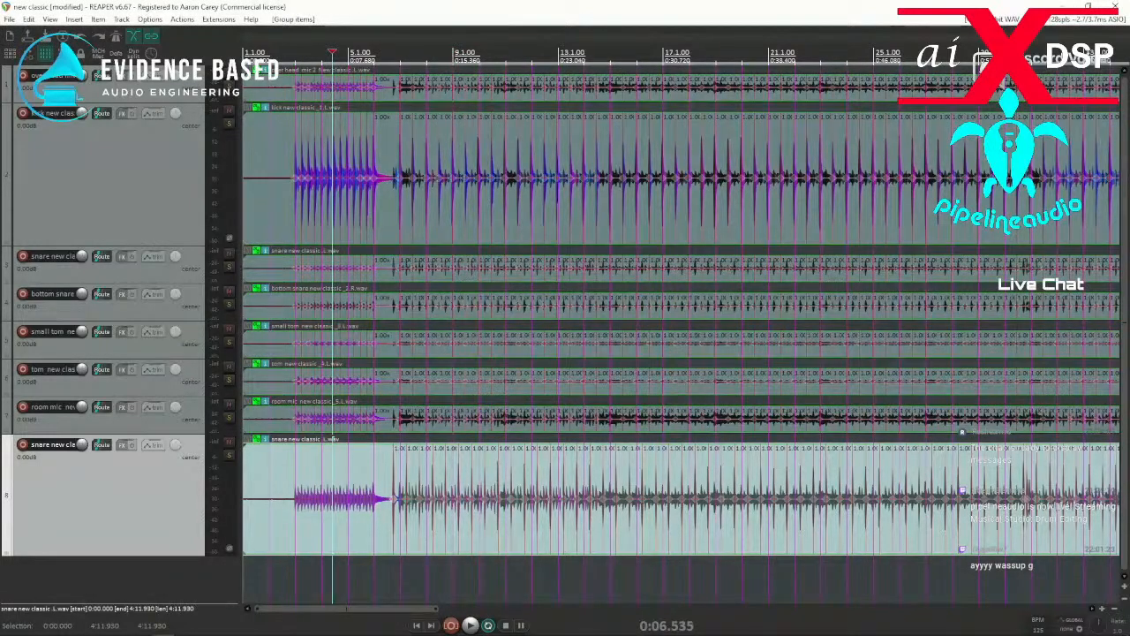
key(shift+slash)
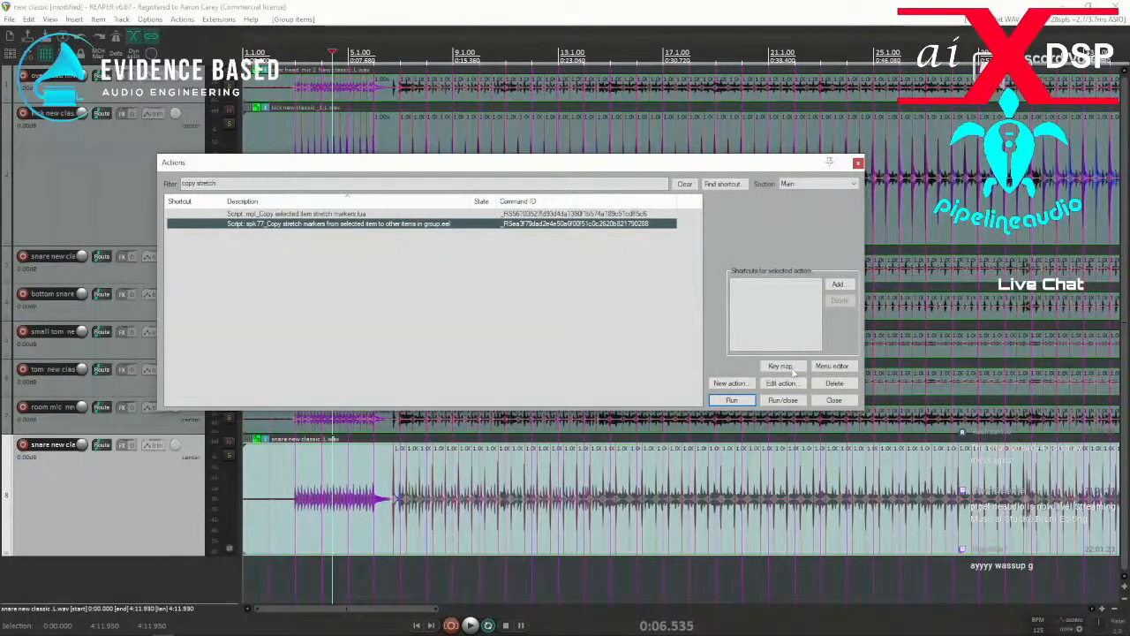
click(751, 402)
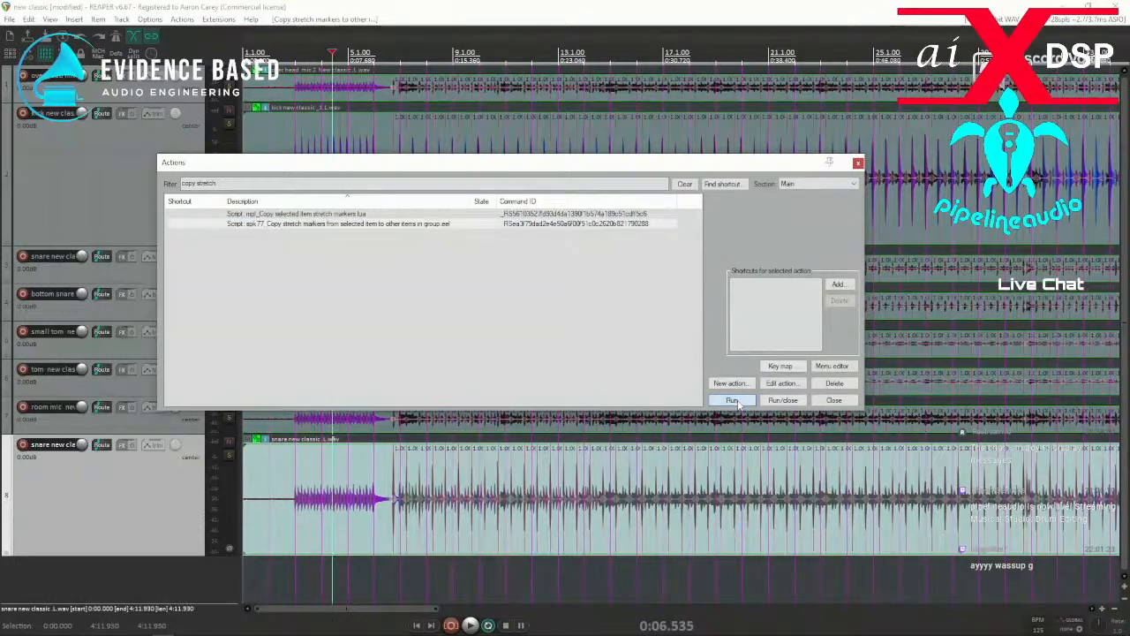
drag(720, 165, 631, 171)
key(Escape)
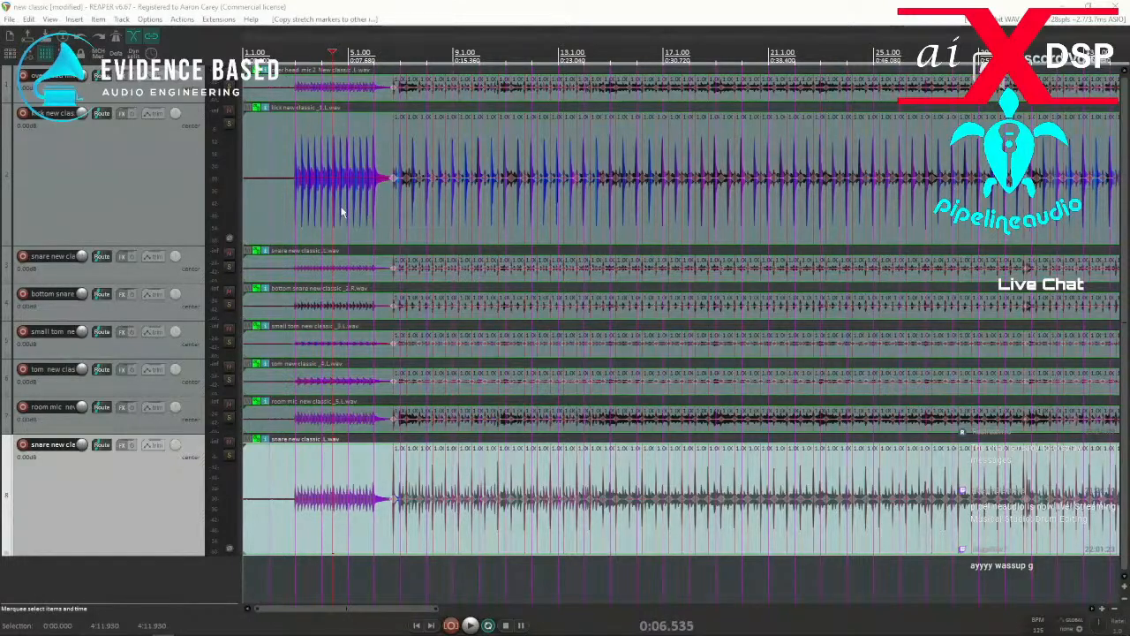
key(ctrl+g)
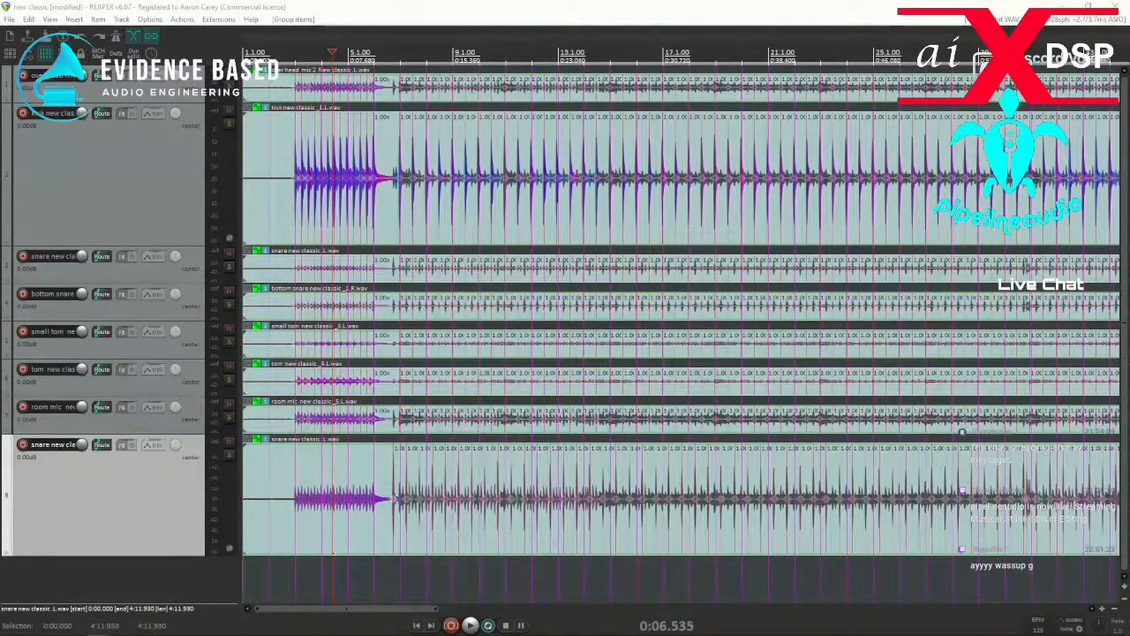
Switch to the browser, open the forum thread Copy Stretch marker from one item to another in a new tab, and read its replies.
drag(0, 199, 443, 81)
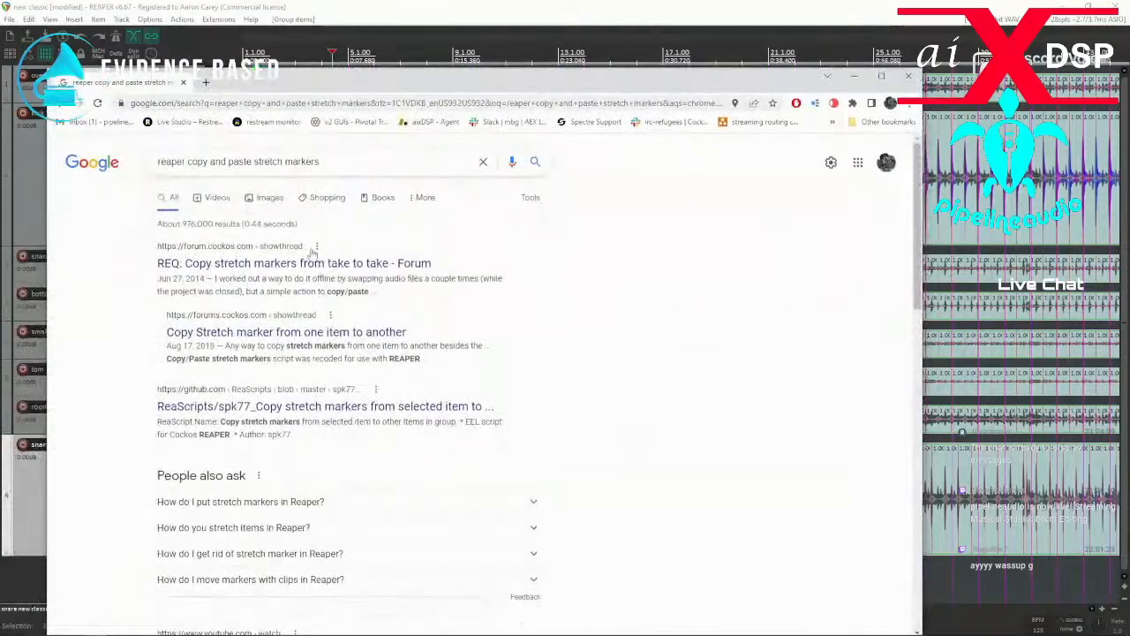
right_click(234, 334)
click(269, 342)
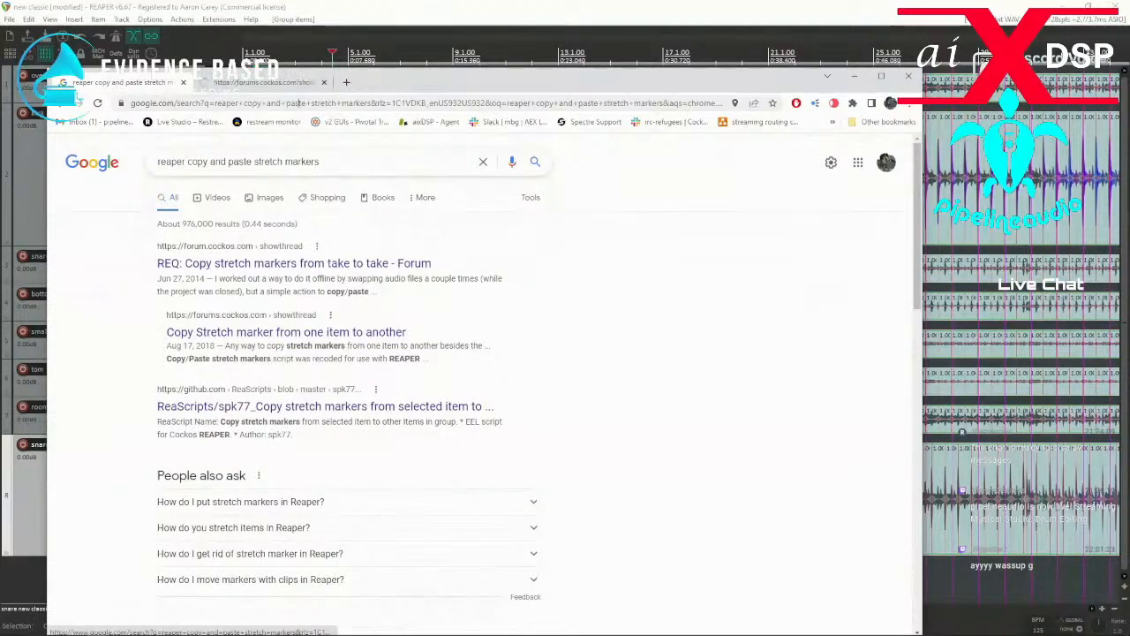
click(265, 82)
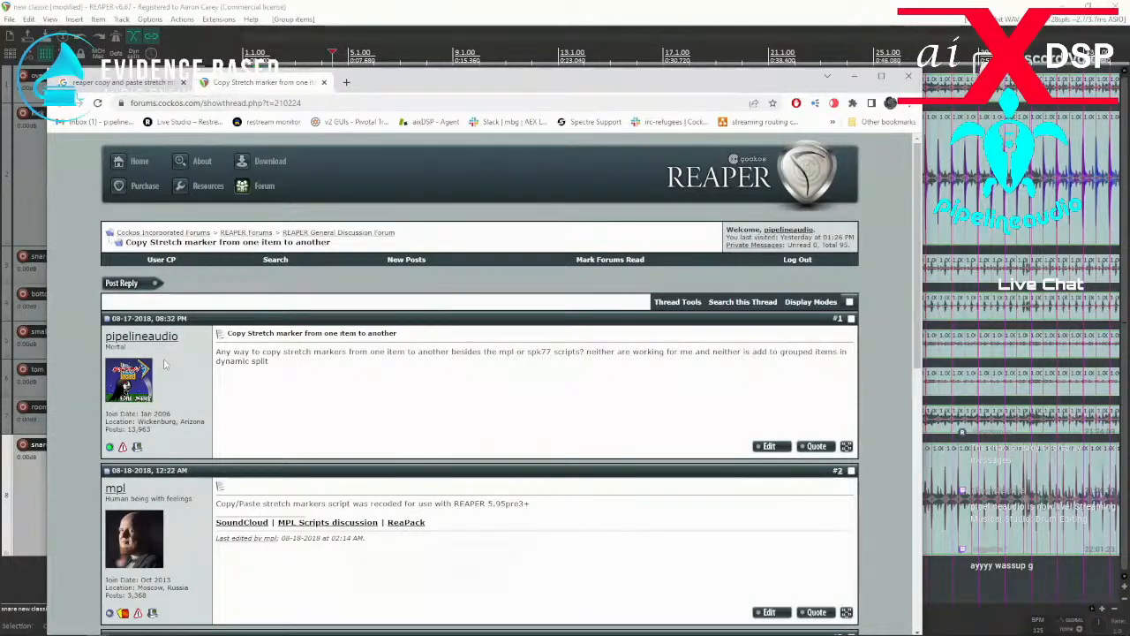
scroll(174, 367, down, 1)
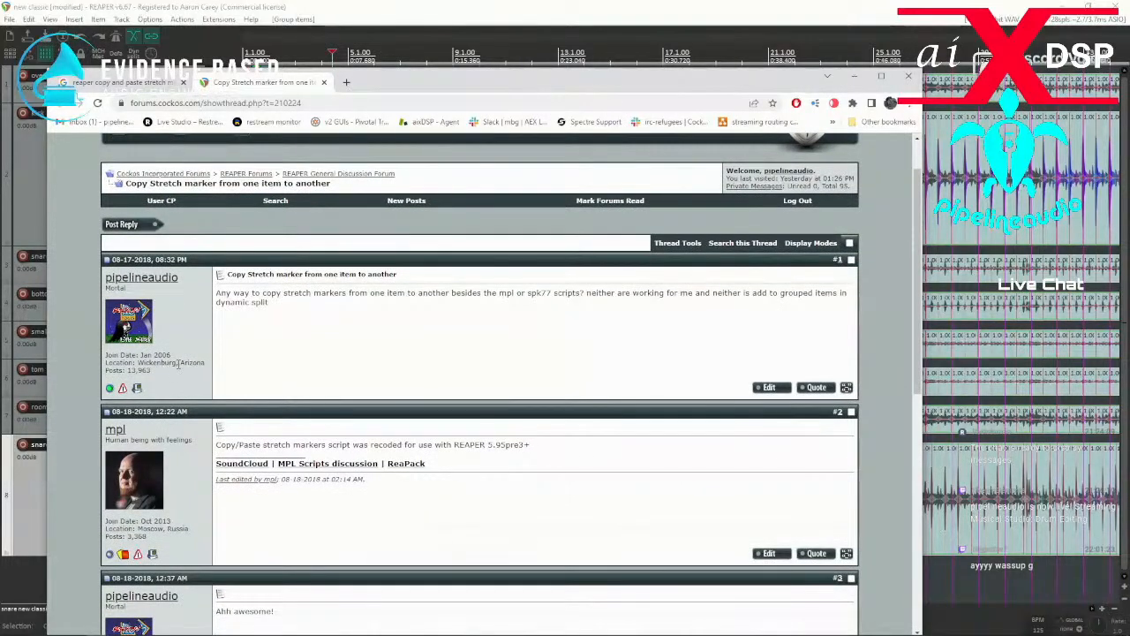
scroll(179, 364, down, 3)
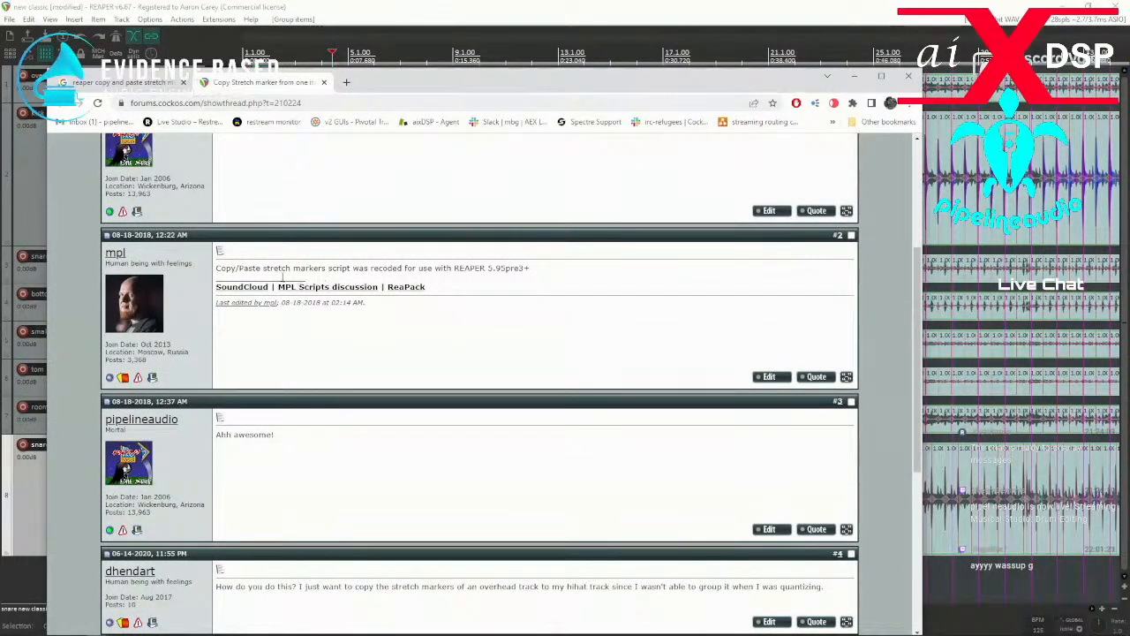
scroll(331, 287, down, 2)
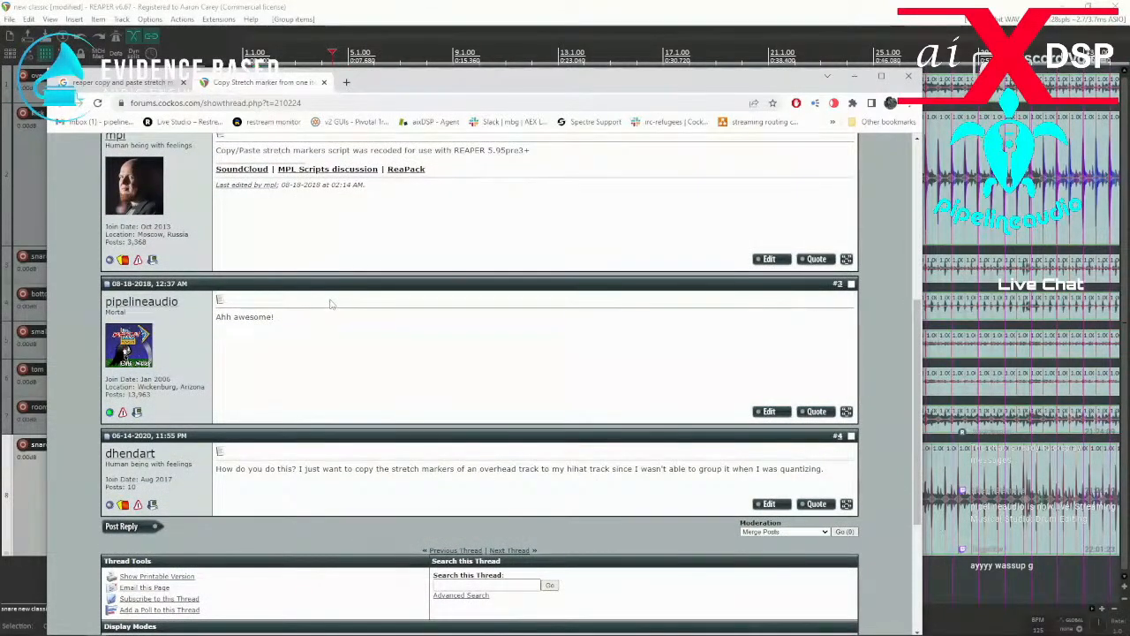
scroll(506, 272, up, 2)
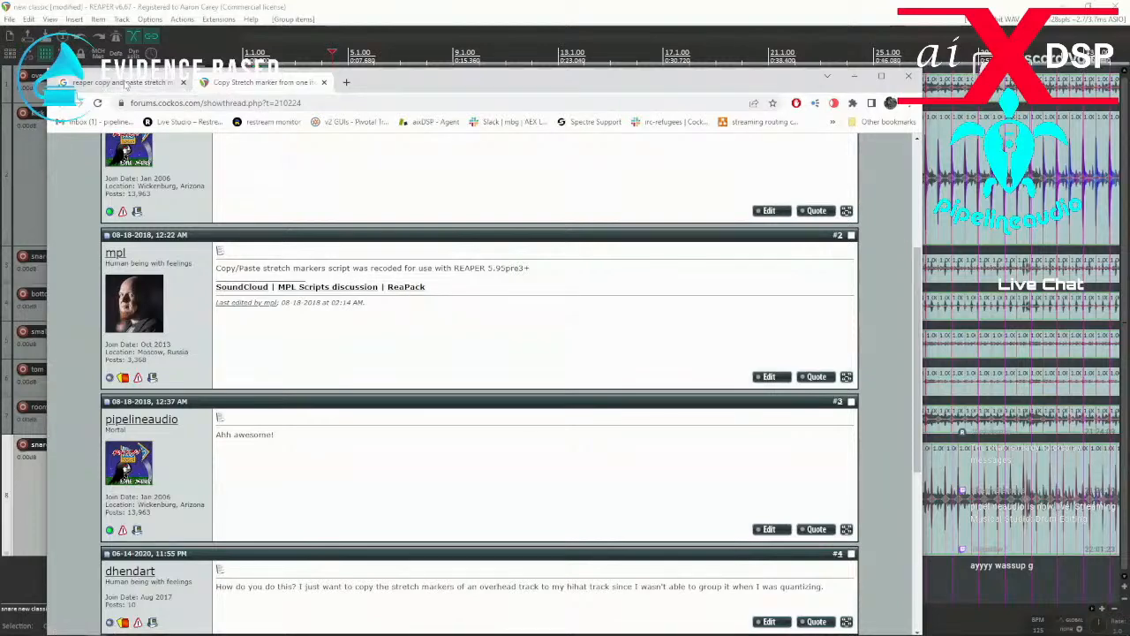
Open the GitHub result for spk77's Copy stretch markers from selected item to other items in group script in a new tab and examine its code.
click(127, 82)
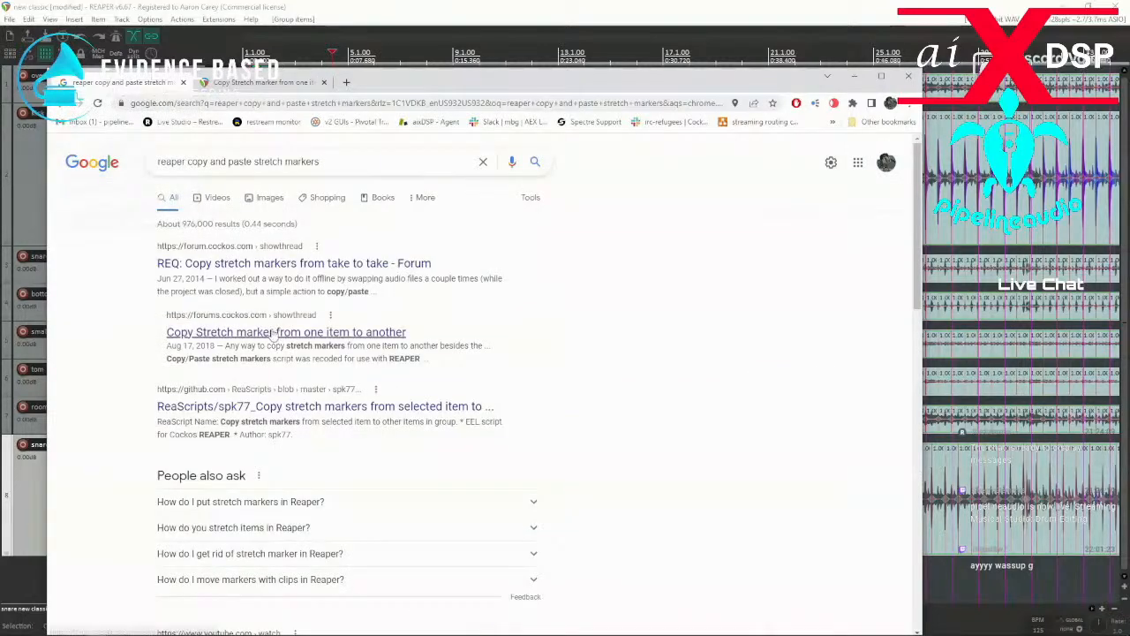
scroll(274, 336, down, 1)
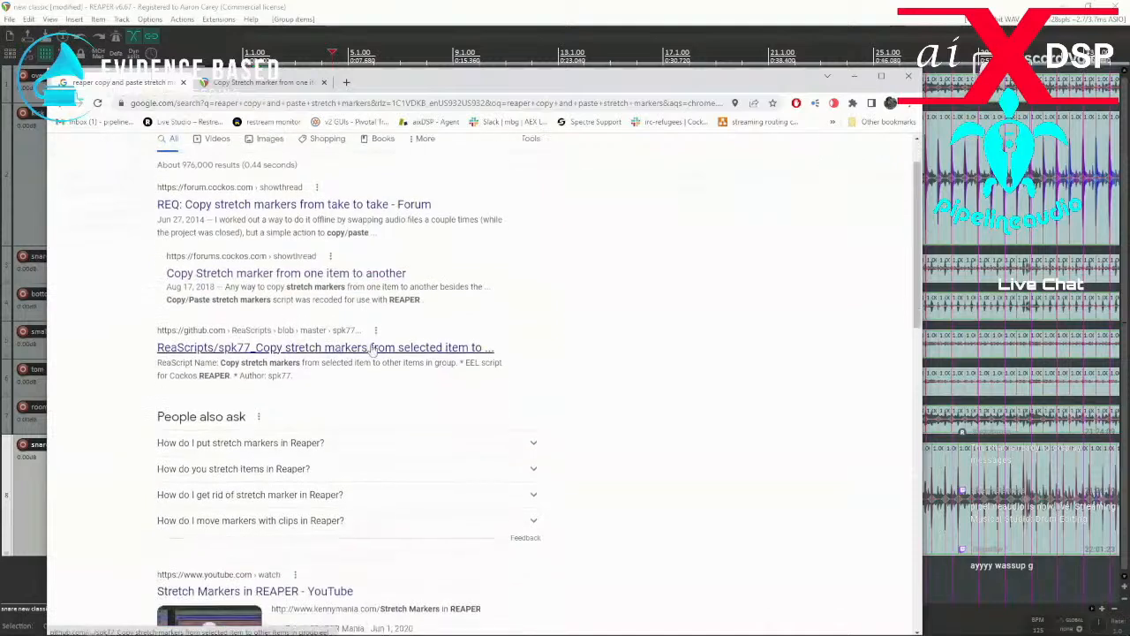
right_click(298, 352)
click(327, 356)
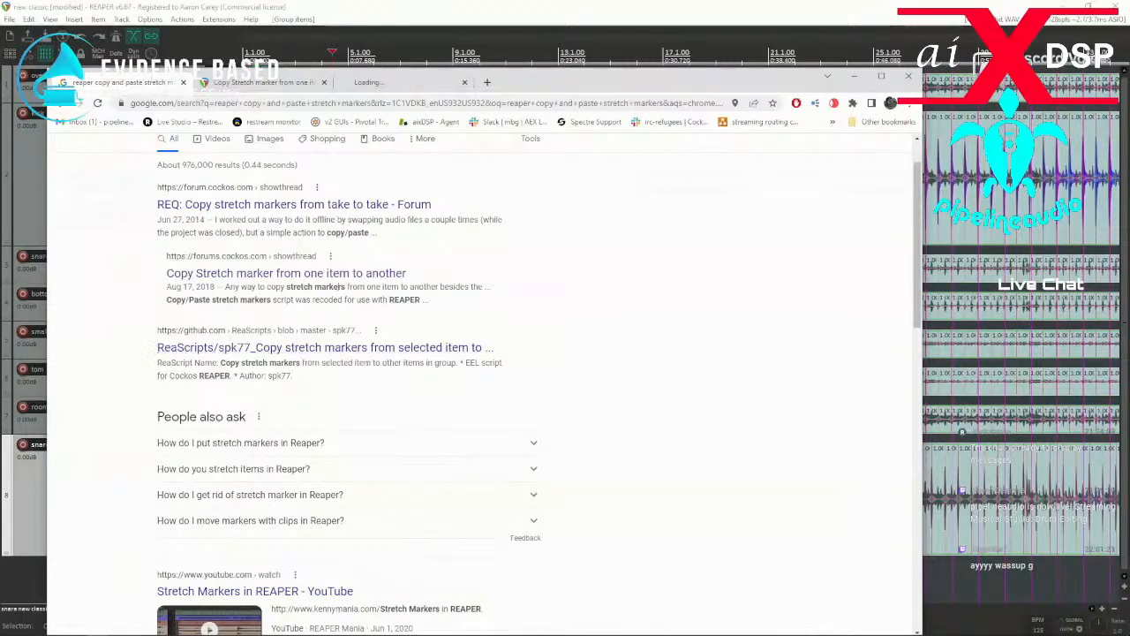
click(410, 81)
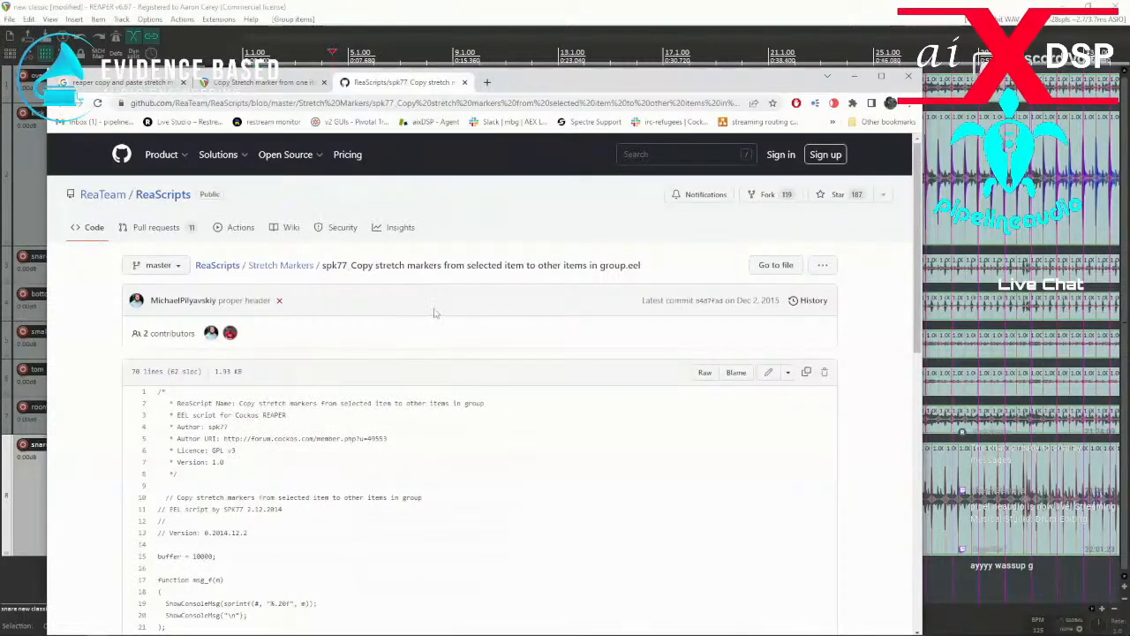
scroll(366, 319, down, 1)
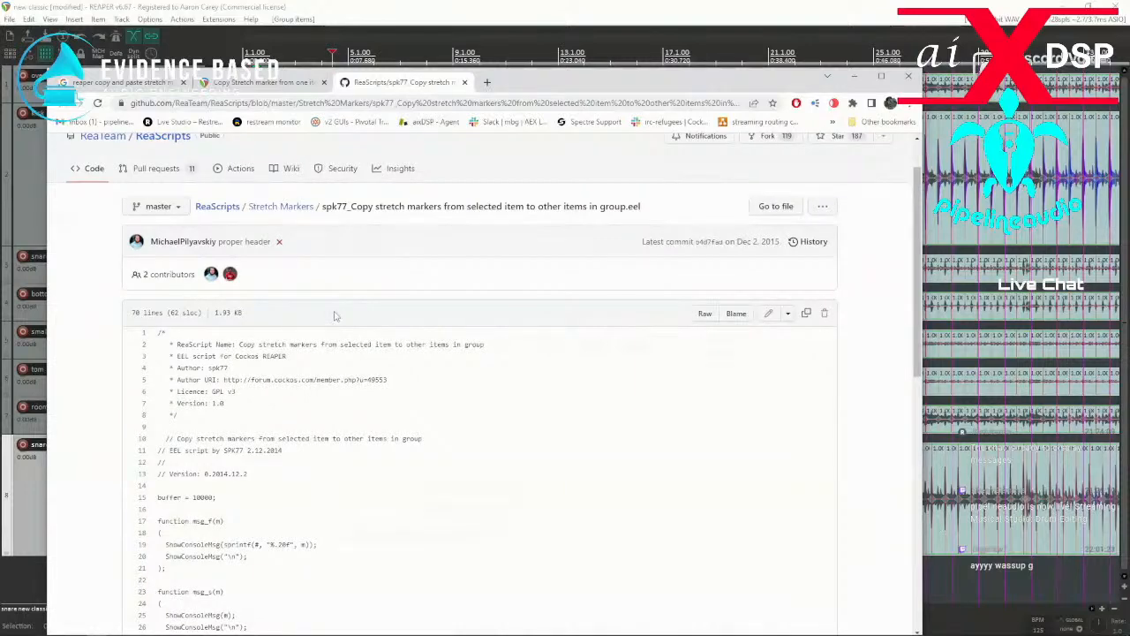
scroll(336, 315, down, 10)
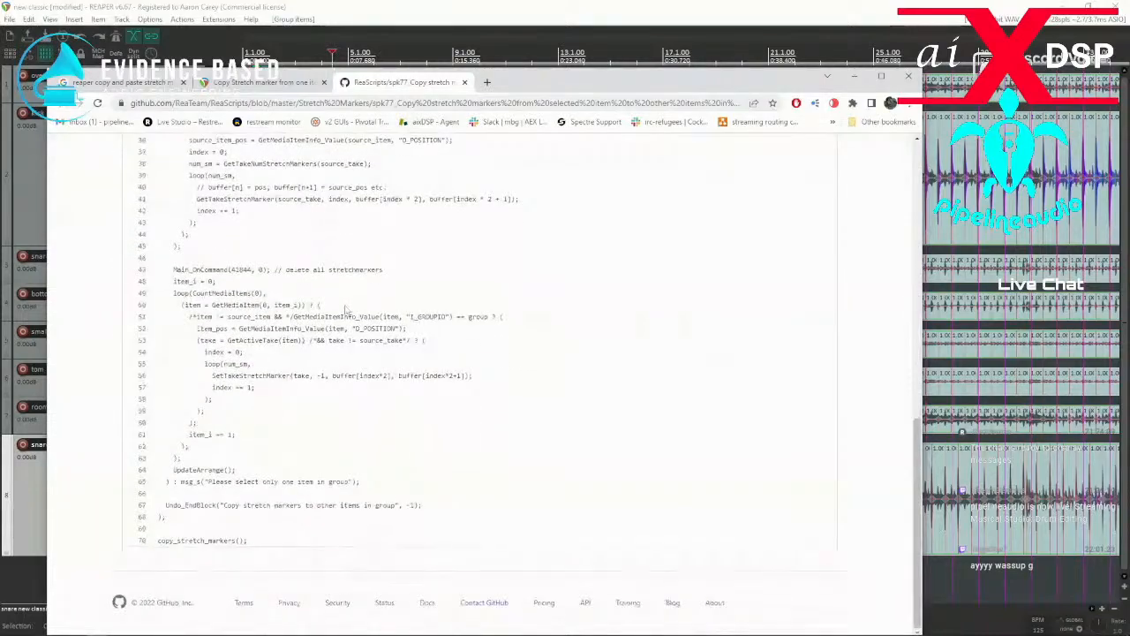
scroll(344, 309, up, 10)
Recheck the forum and GitHub pages and look through the remaining Google results for other stretch marker copy scripts.
click(256, 83)
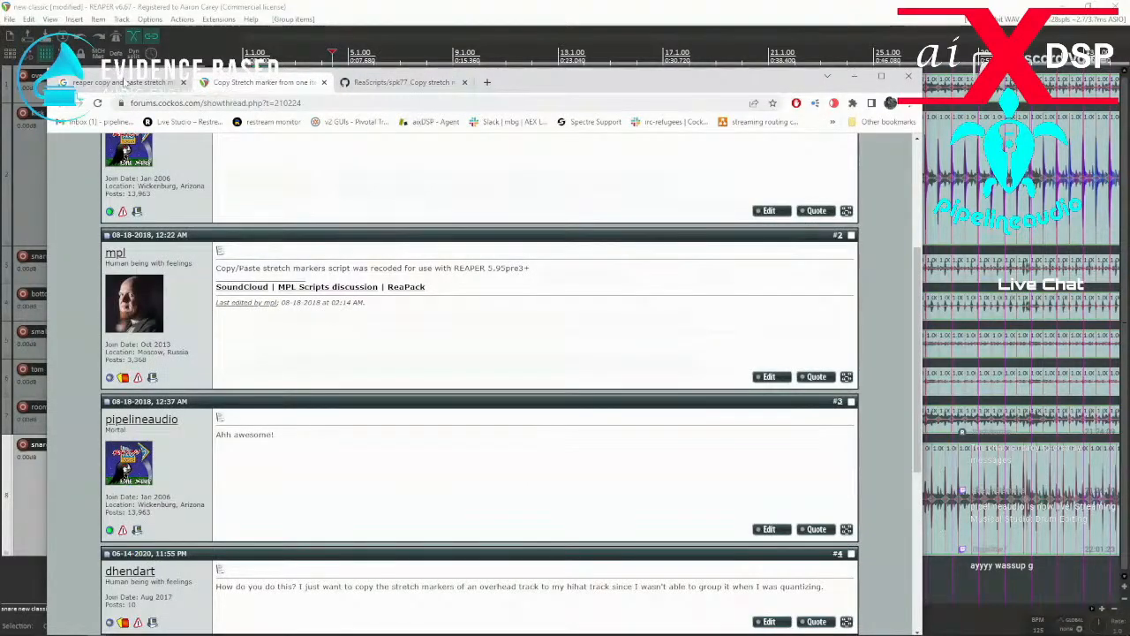
click(125, 82)
click(375, 83)
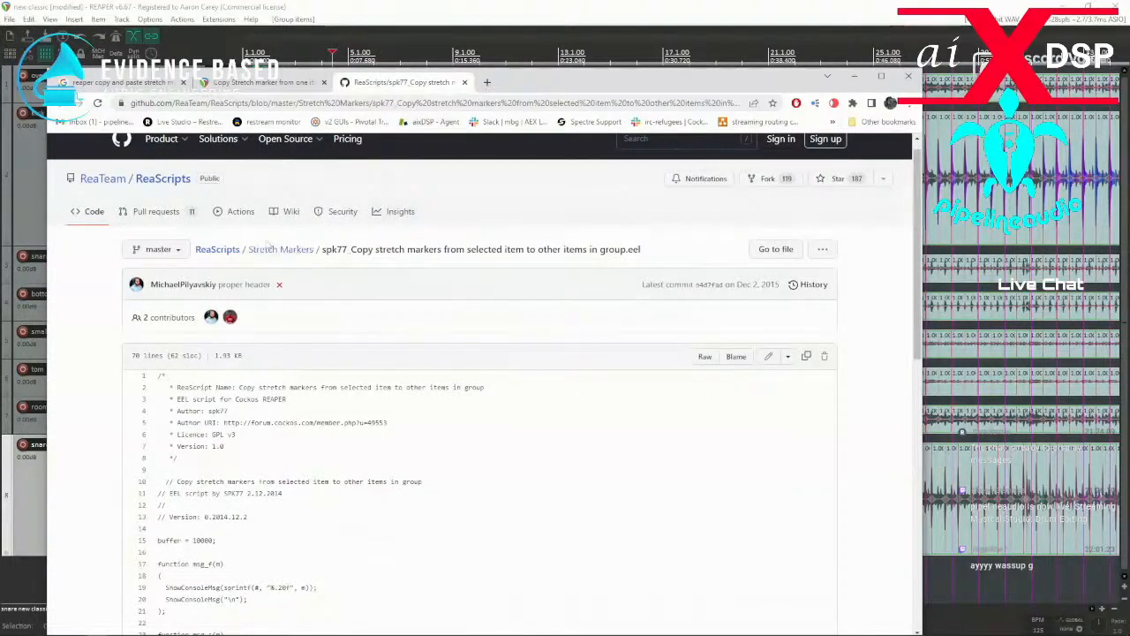
click(124, 84)
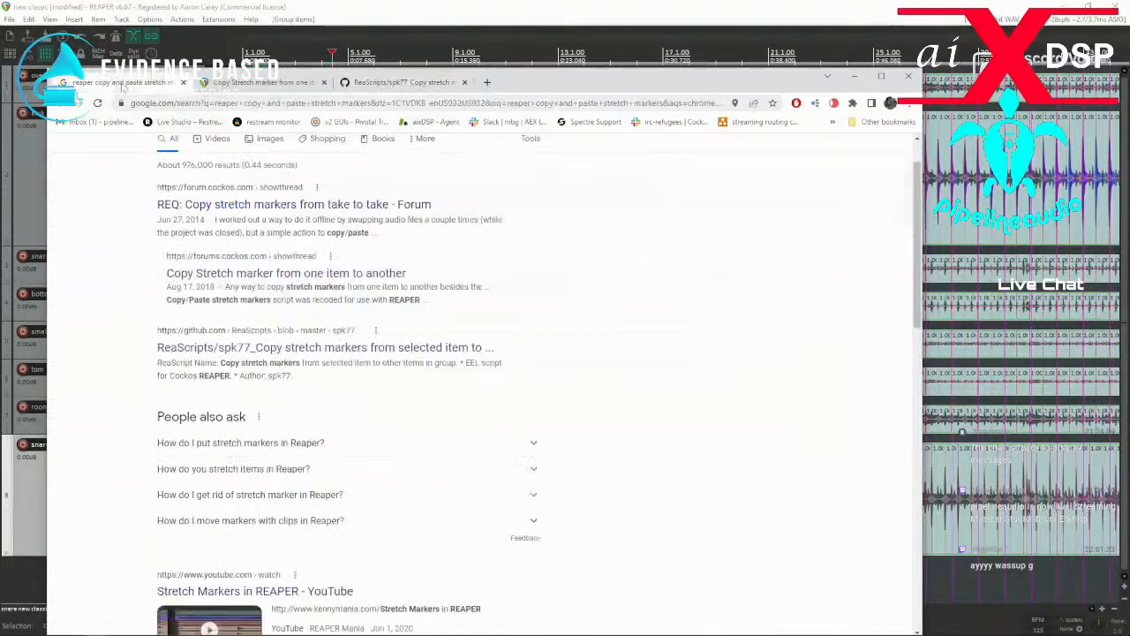
scroll(415, 298, down, 2)
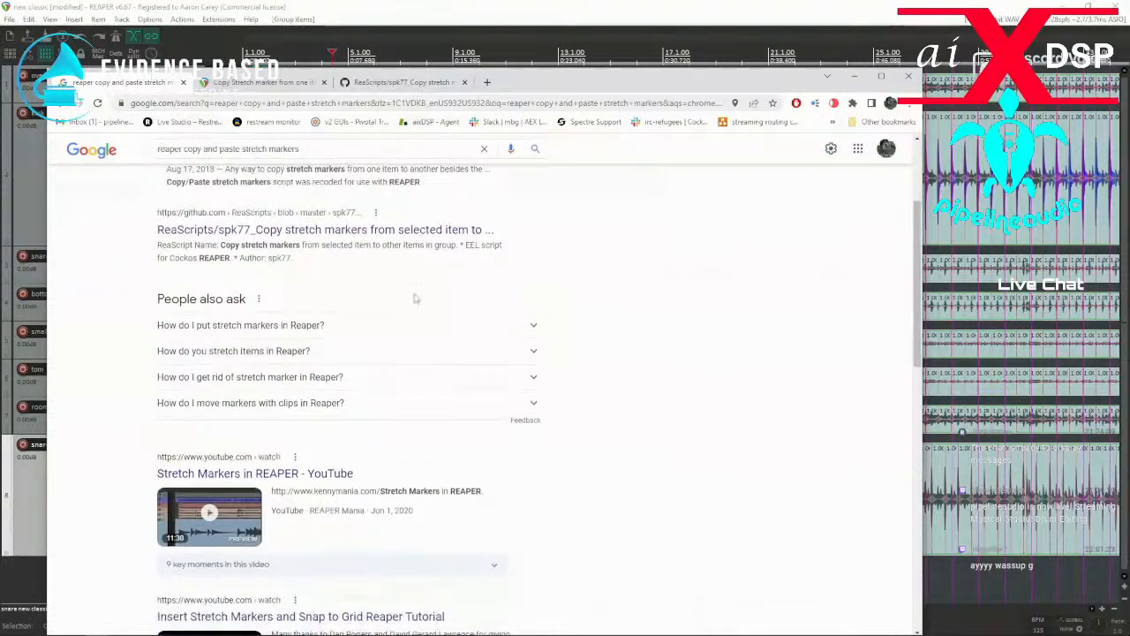
scroll(415, 298, down, 6)
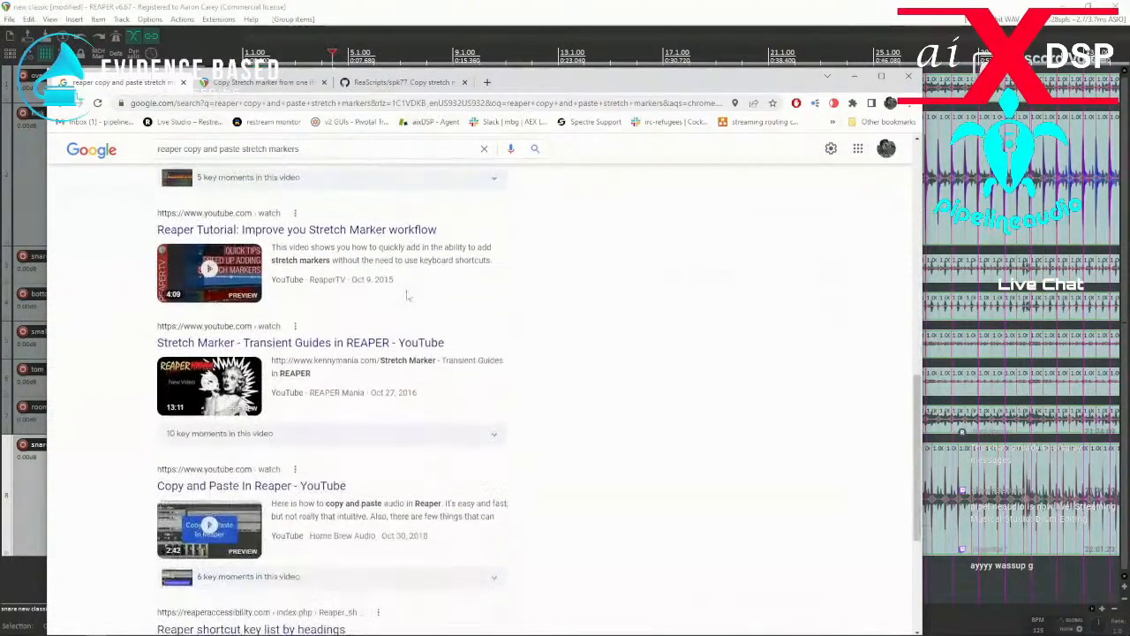
scroll(408, 297, down, 3)
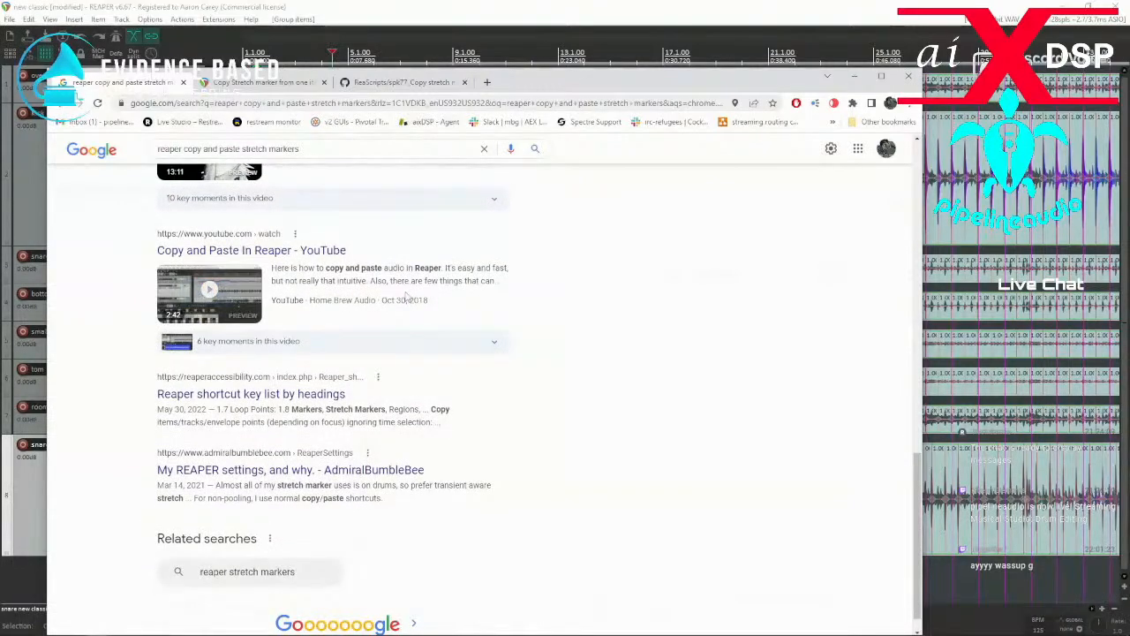
scroll(404, 296, down, 1)
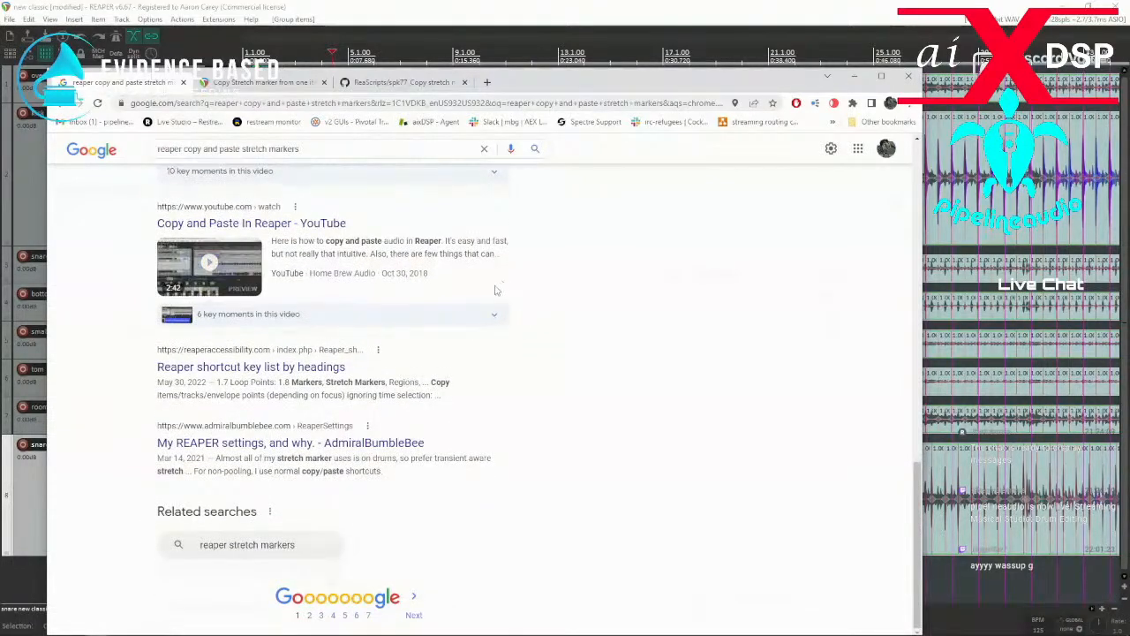
scroll(496, 290, up, 14)
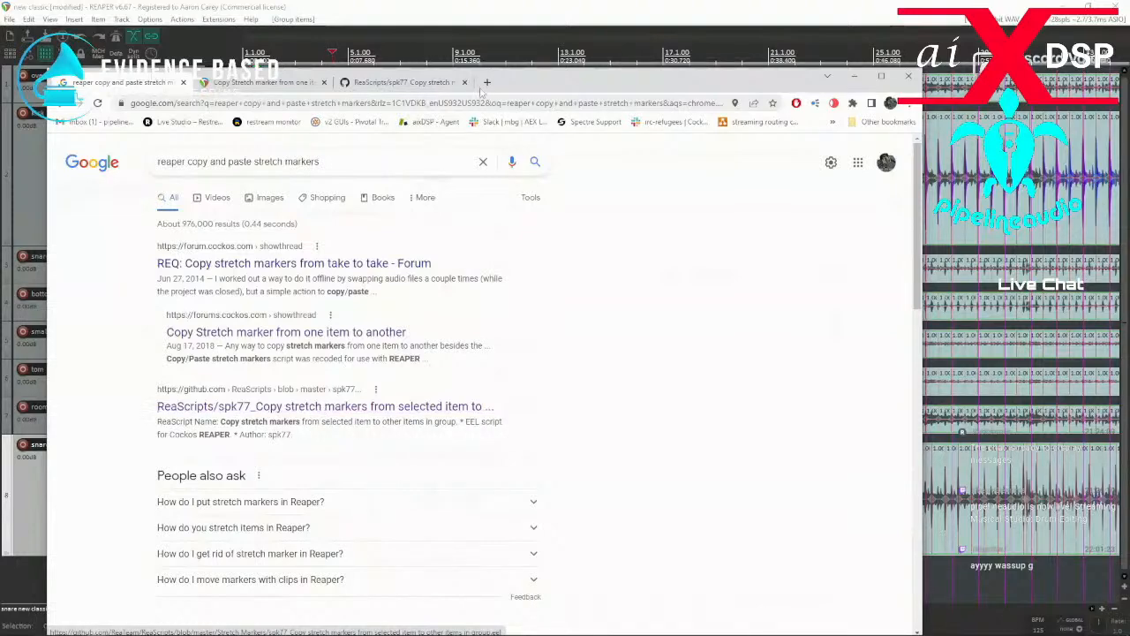
Return to REAPER, moving the browser window out of the way, and select the snare new classic item on track 8.
drag(536, 82, 0, 91)
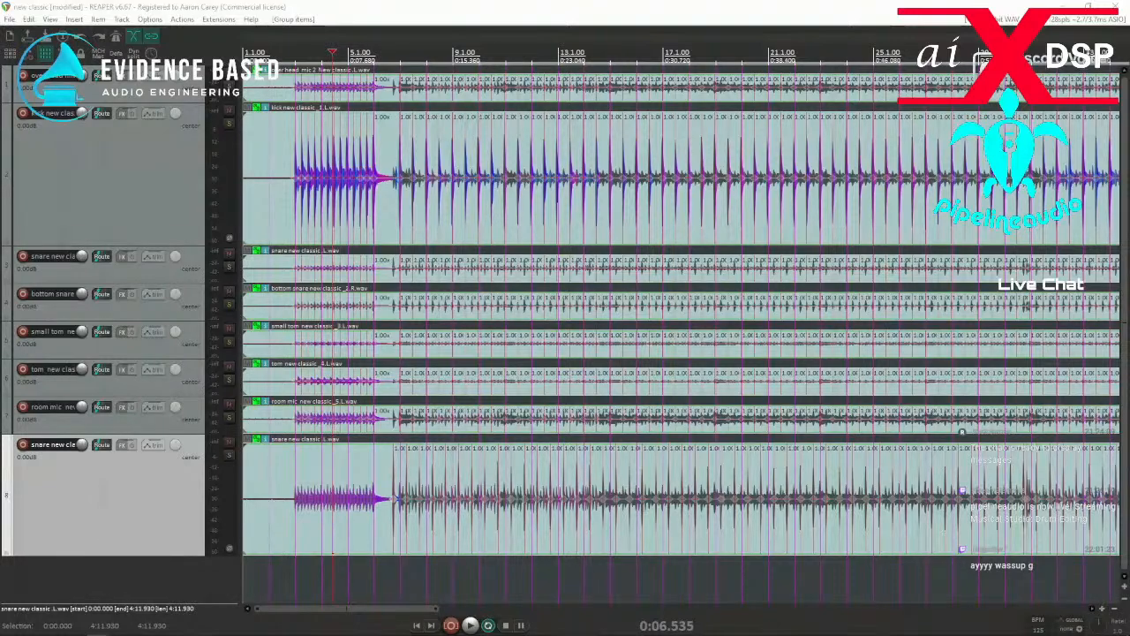
click(355, 470)
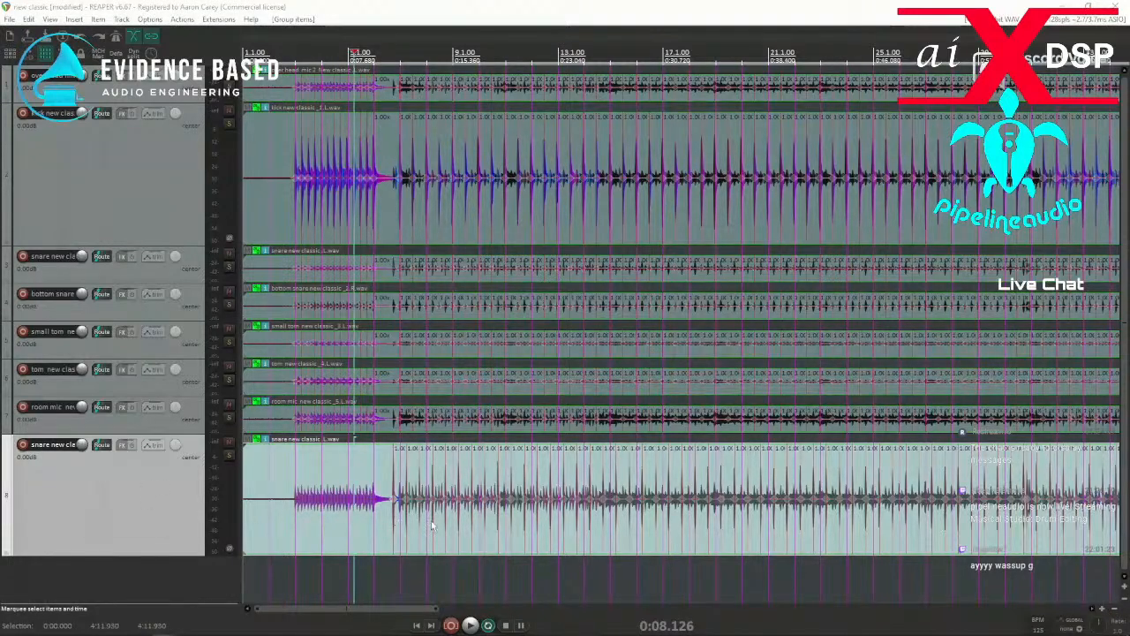
Copy the selected snare item's stretch markers with the mpl_Copy selected item stretch markers script and move the edit cursor to the project start.
key(Home)
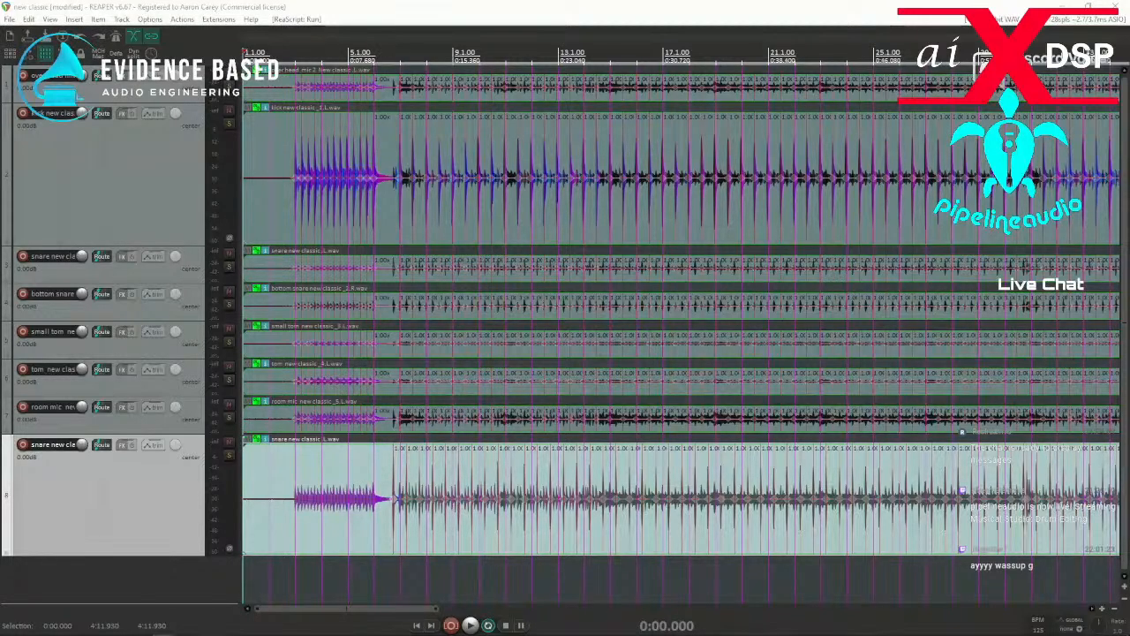
click(31, 21)
mouse_move(182, 20)
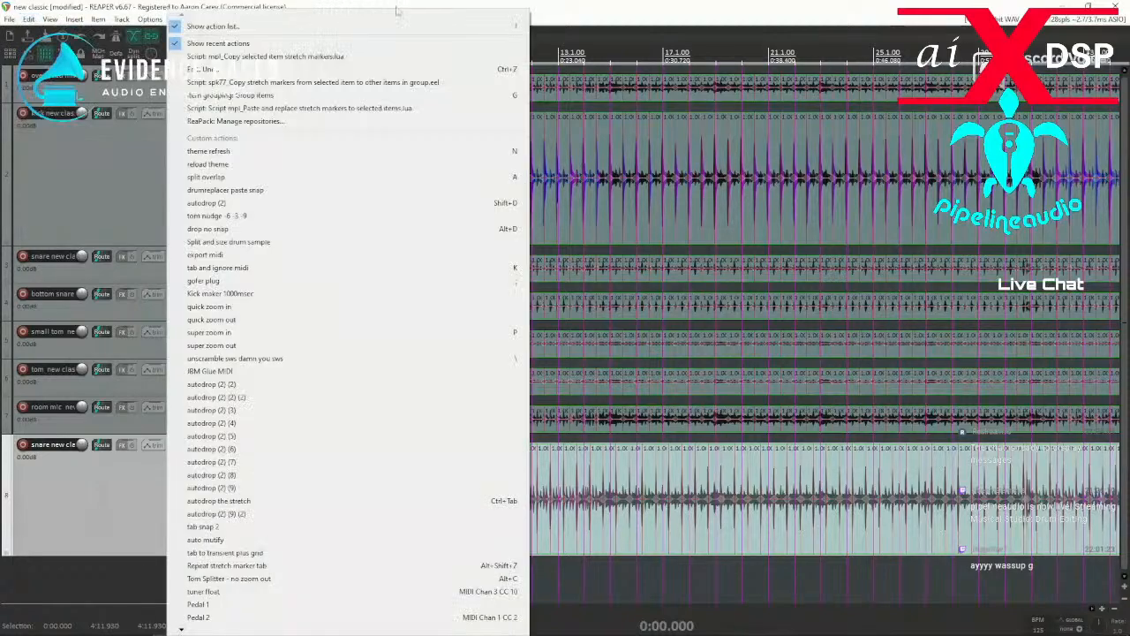
click(573, 10)
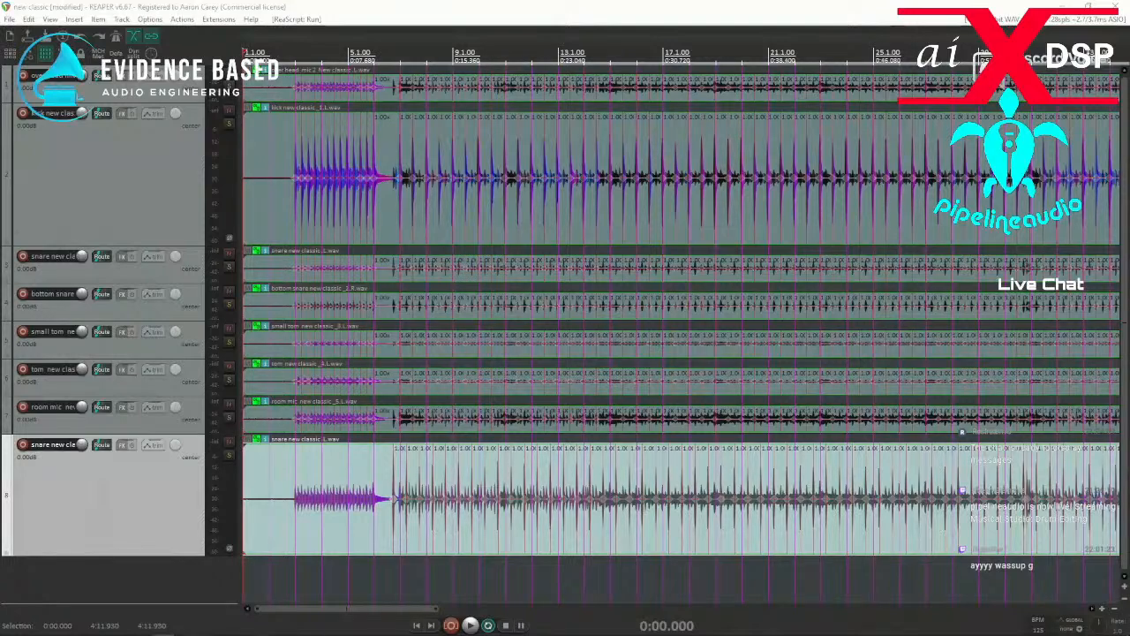
Select the grouped drum items and run the mpl_Paste and replace stretch markers to selected items script on them.
click(525, 421)
drag(518, 409, 248, 31)
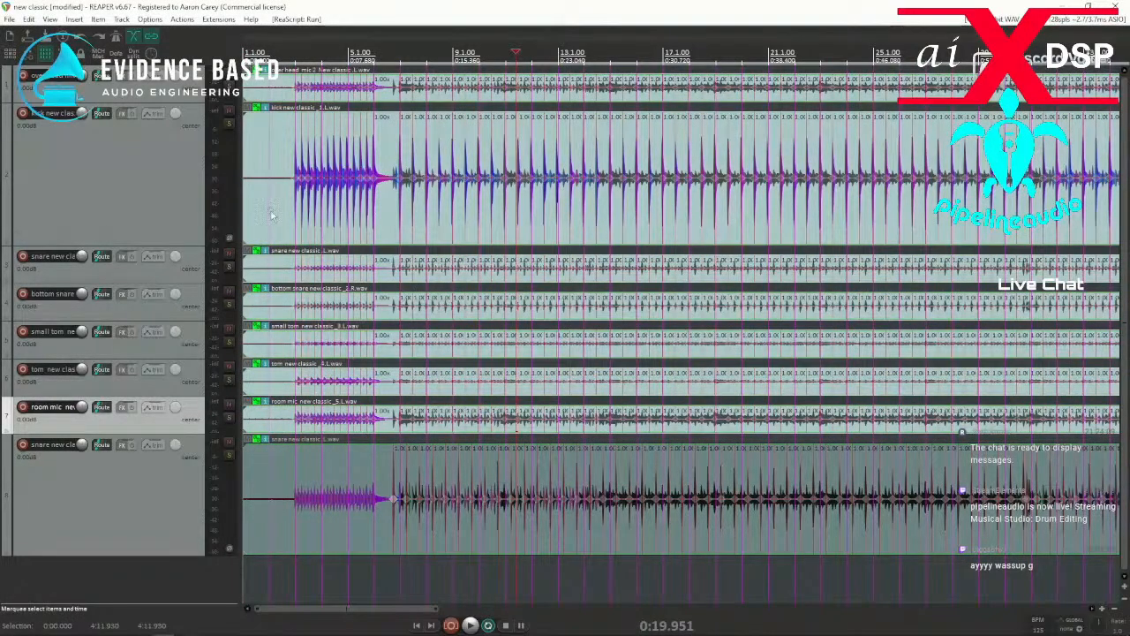
key(question)
drag(459, 236, 873, 317)
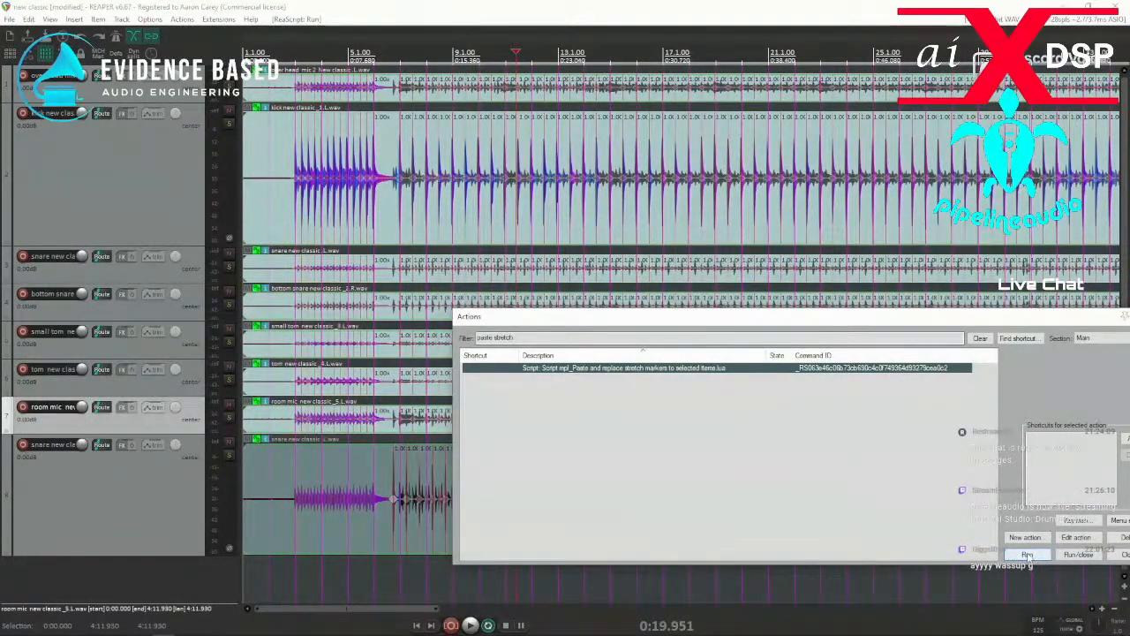
click(1028, 556)
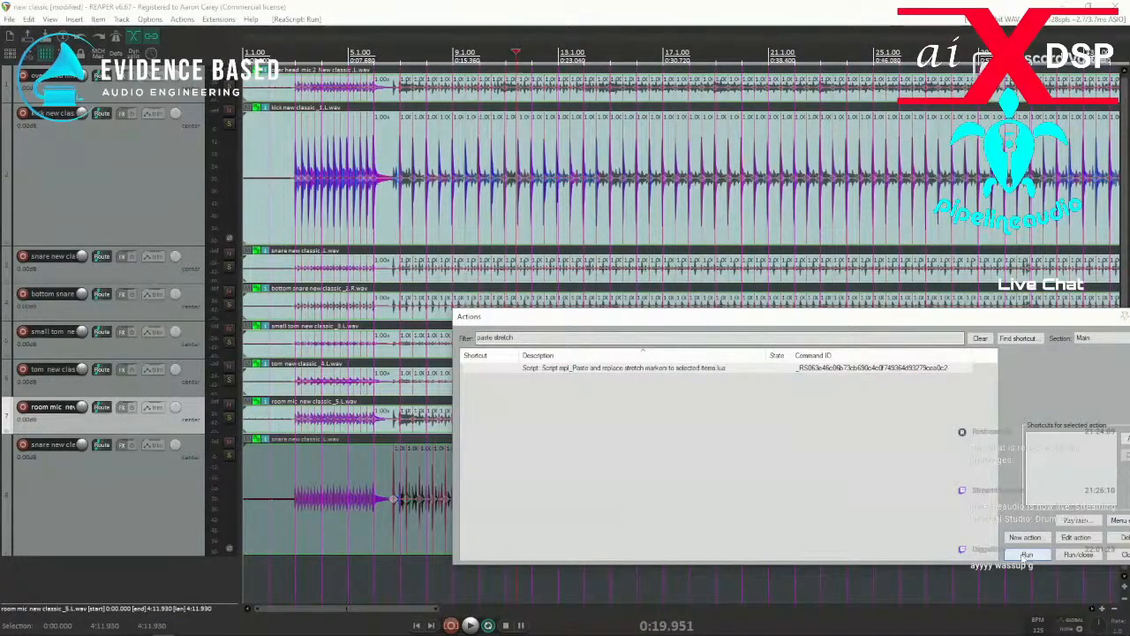
Examine the stretch markers on the grouped drum items around the kick's first hits, moving the Actions window aside and closing it.
scroll(422, 234, up, 2)
scroll(451, 234, up, 2)
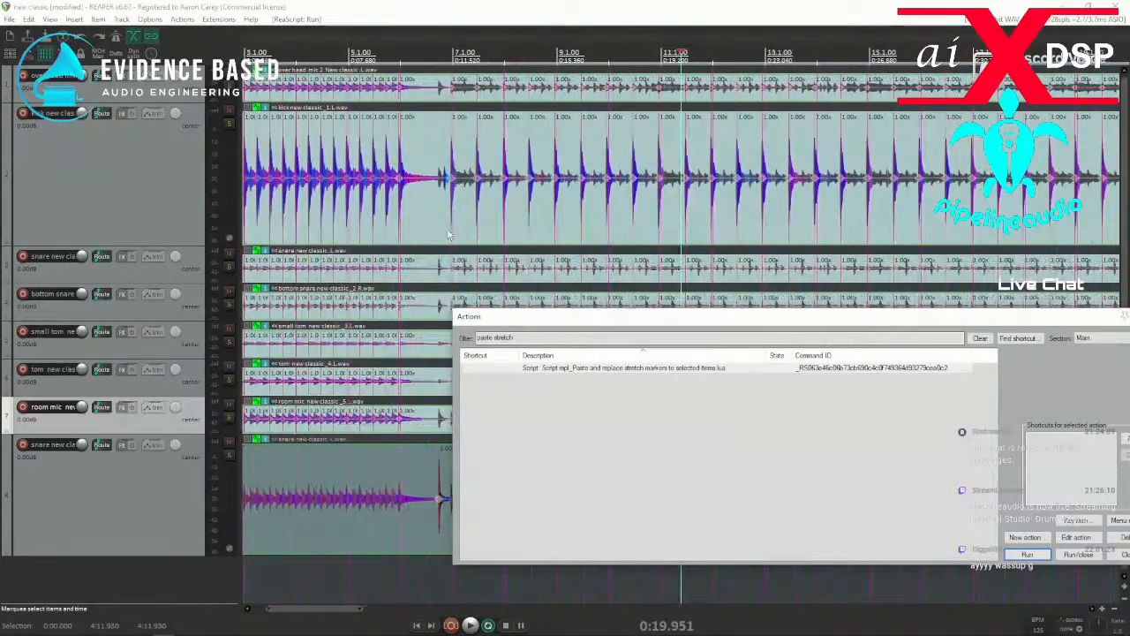
scroll(451, 235, down, 2)
drag(506, 319, 694, 347)
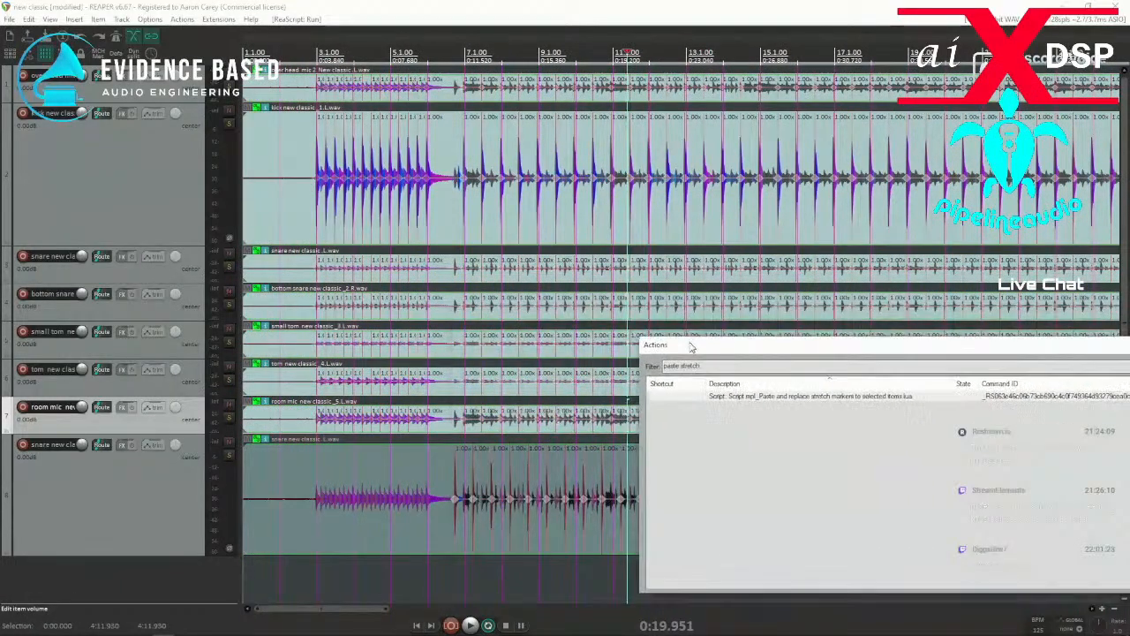
click(441, 220)
click(807, 398)
drag(834, 346, 951, 346)
click(651, 291)
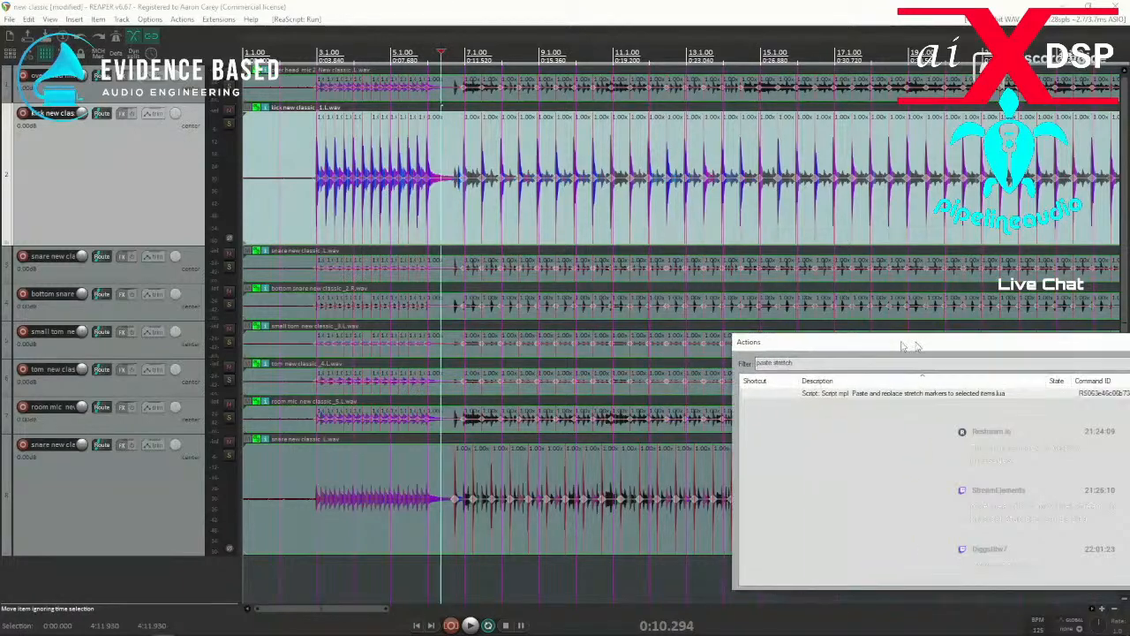
drag(970, 346, 212, 292)
click(721, 293)
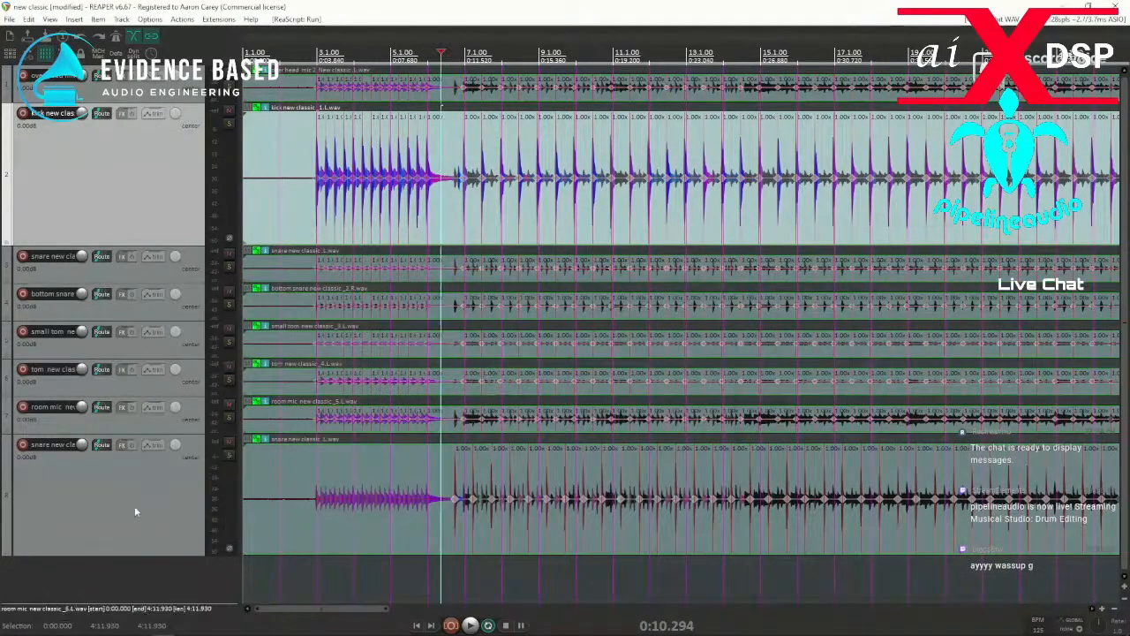
Delete the duplicate snare new classic track, number 8, and confirm the removal.
click(132, 507)
key(Delete)
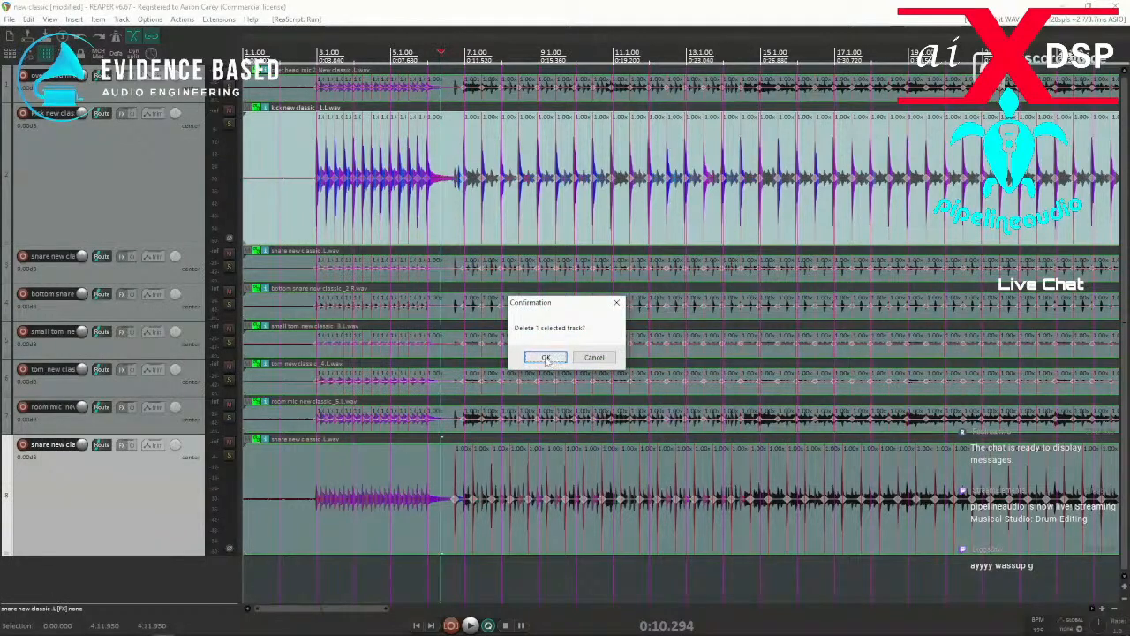
click(545, 358)
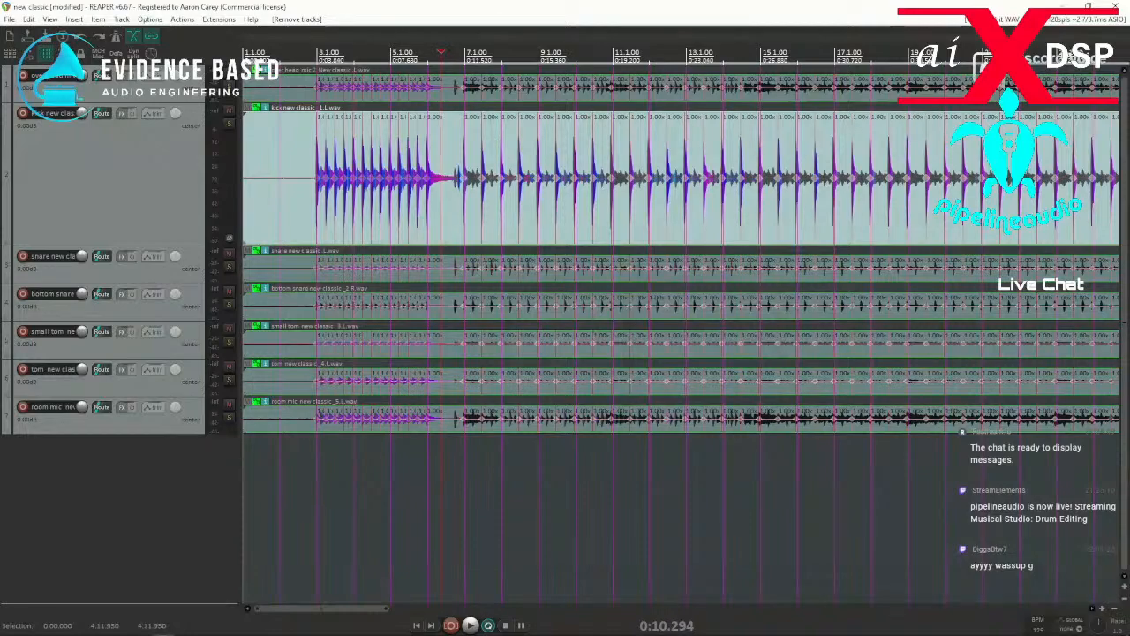
Switch to the browser, look through the remaining Google results on copying stretch markers, and open results page 2.
drag(0, 81, 541, 81)
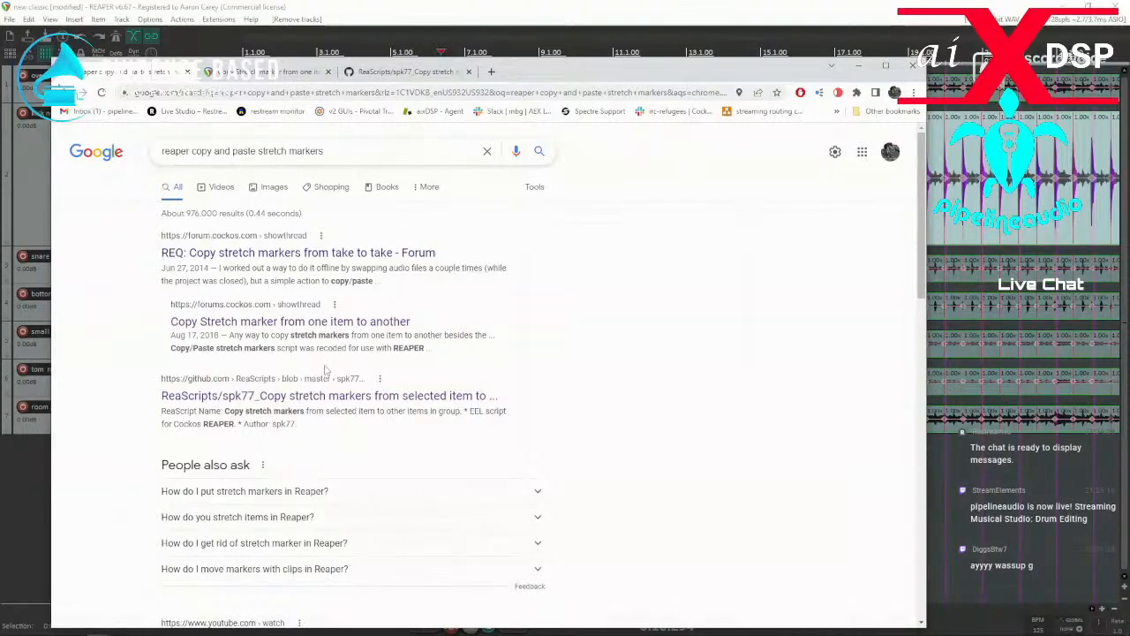
scroll(328, 374, down, 1)
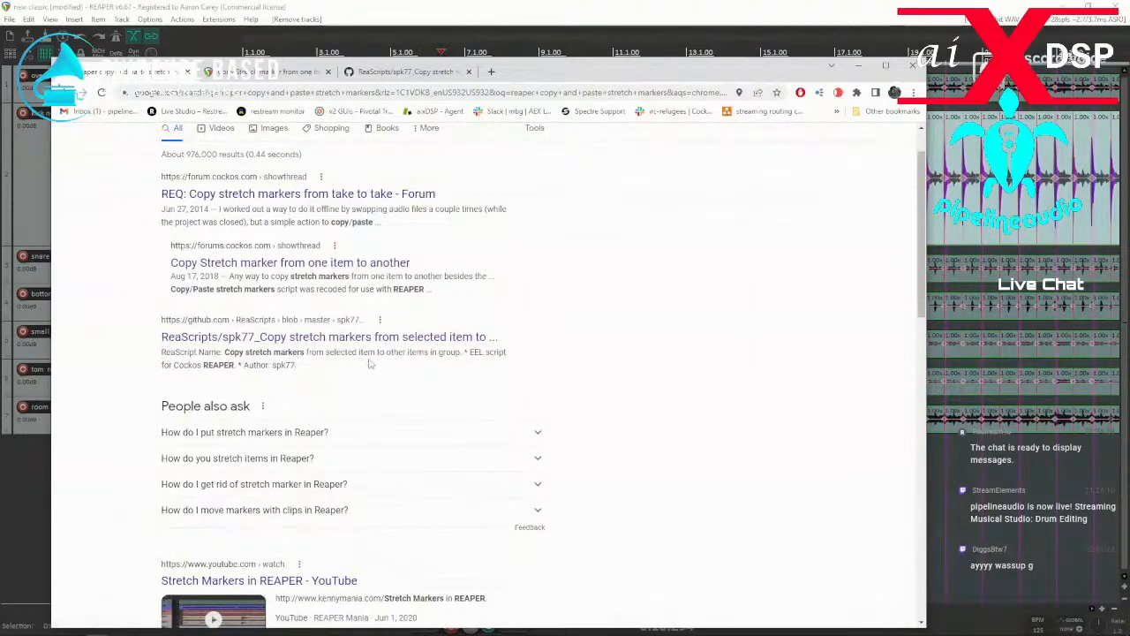
scroll(254, 365, down, 3)
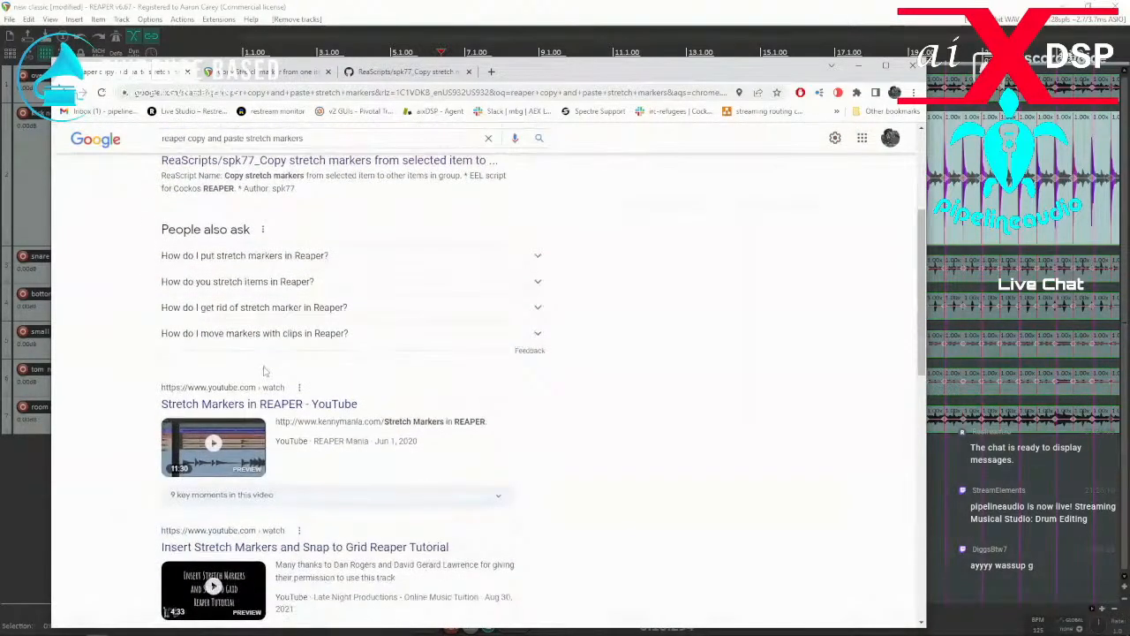
scroll(254, 372, down, 11)
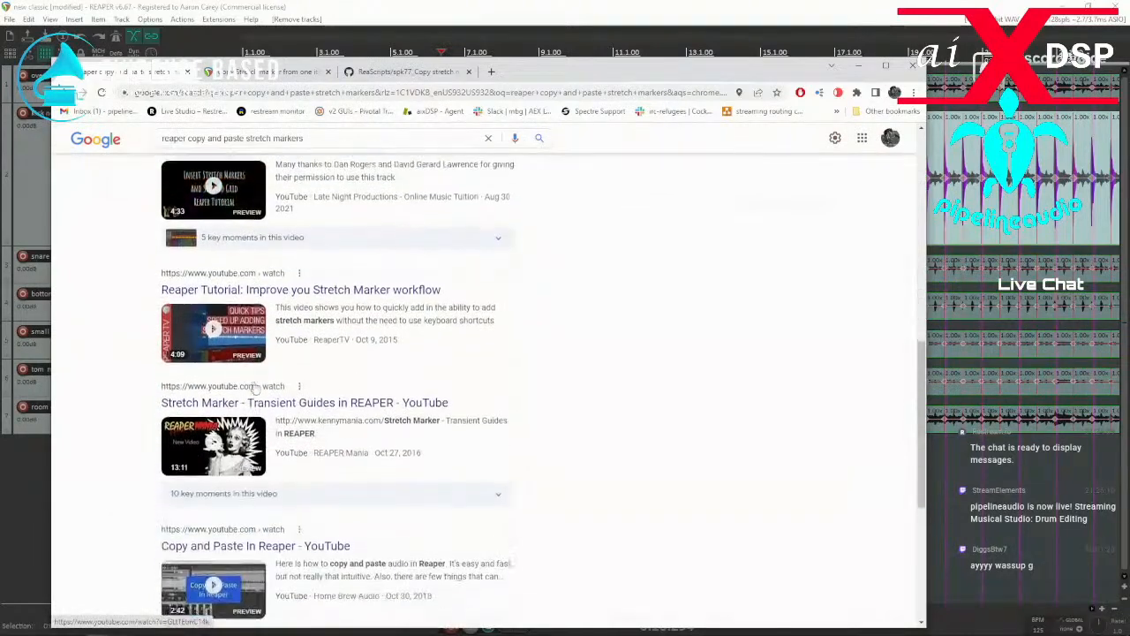
scroll(255, 386, down, 1)
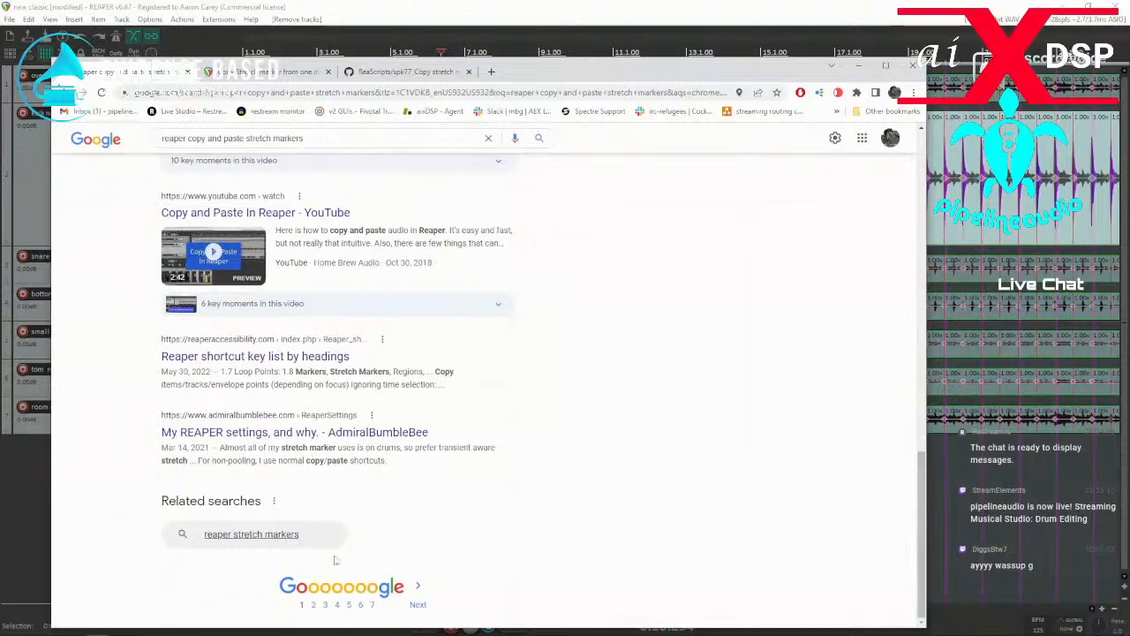
click(314, 605)
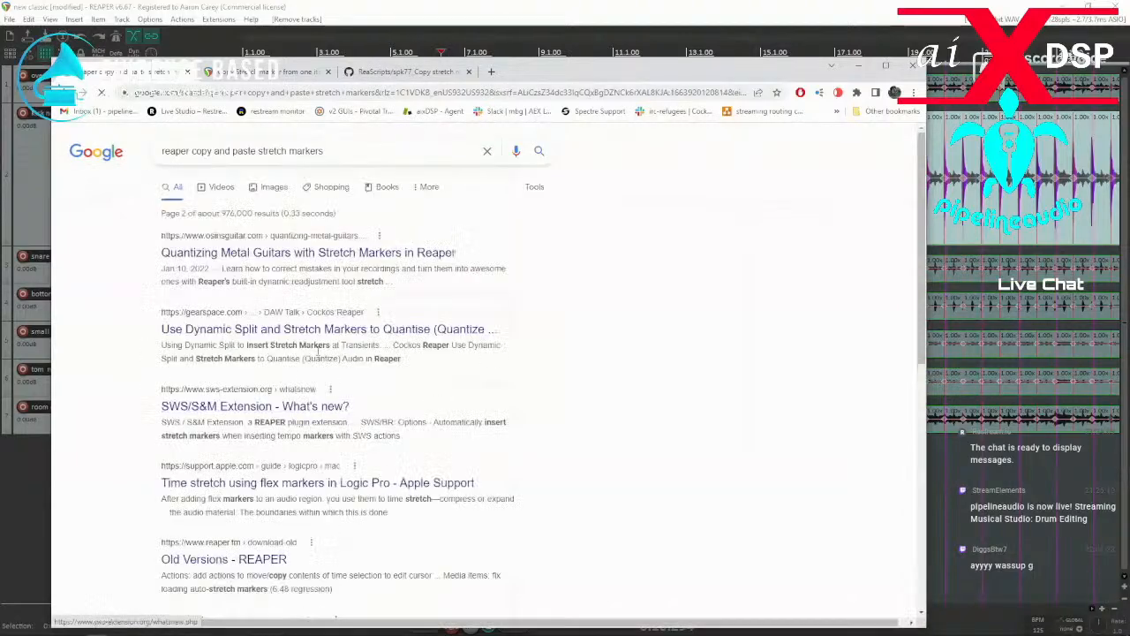
Search Google for reaper copy and paste "stretch markers", with the last two words quoted as an exact phrase.
click(334, 150)
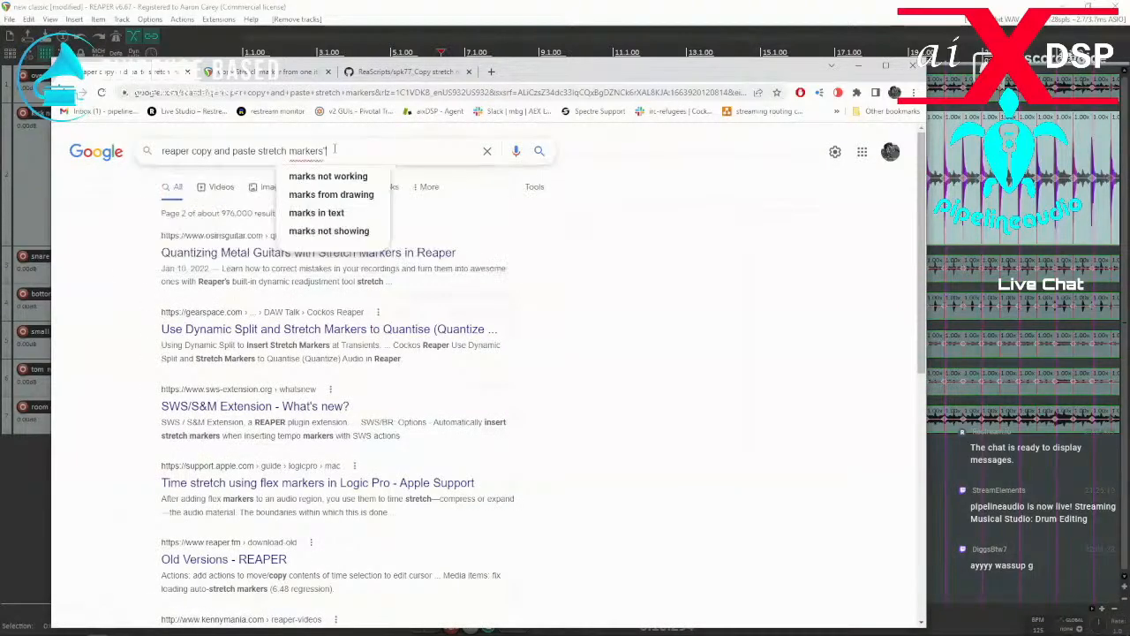
key(Left)
key(Left)
key(Left)
key(Left)
text(")
key(Return)
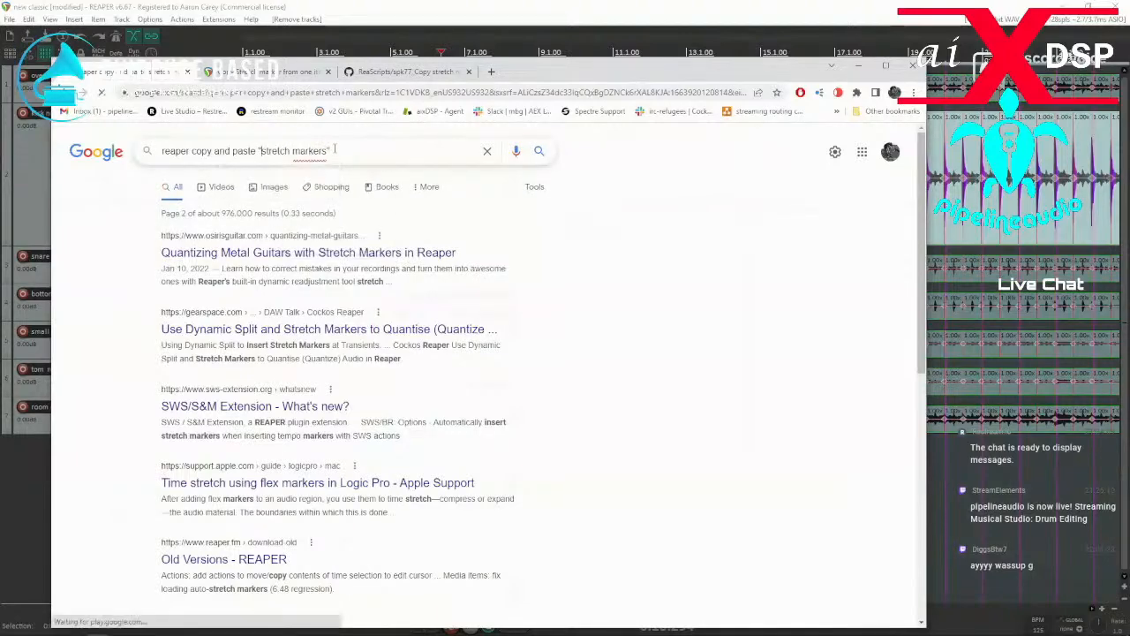
Look through the first two pages of the exact-phrase results for another stretch marker copy script.
scroll(549, 335, down, 5)
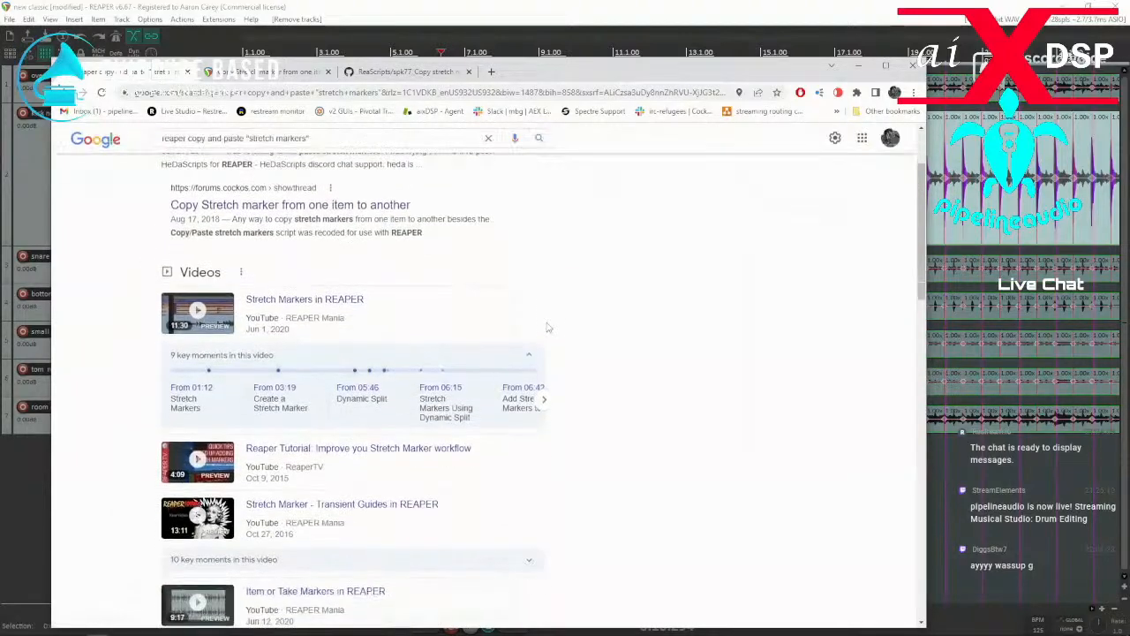
scroll(550, 358, down, 3)
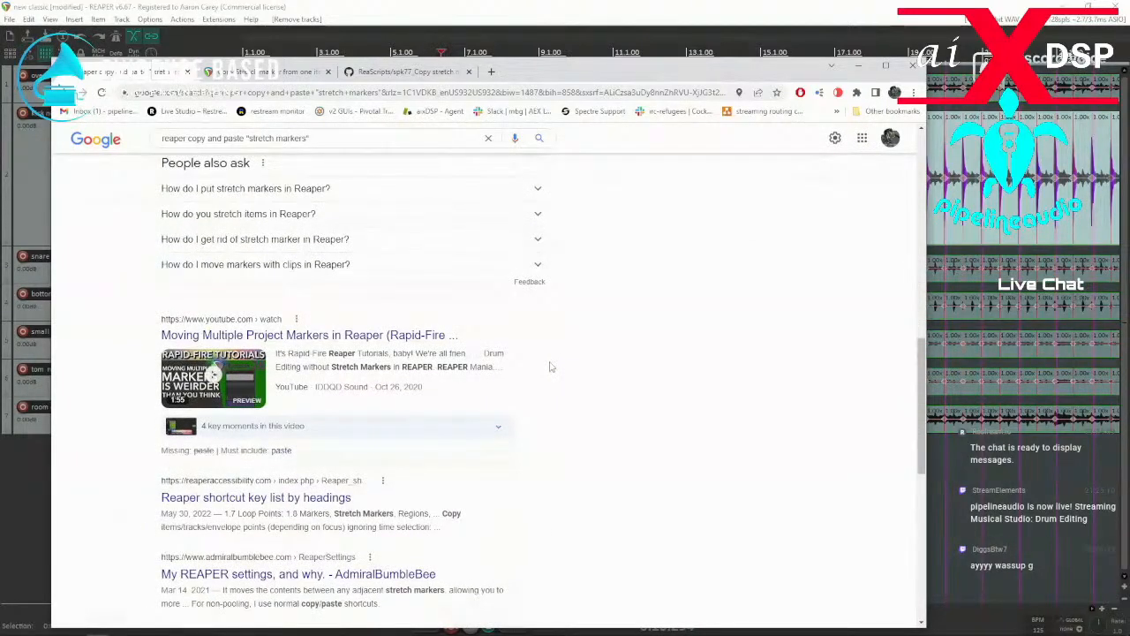
scroll(550, 366, down, 1)
scroll(553, 373, down, 1)
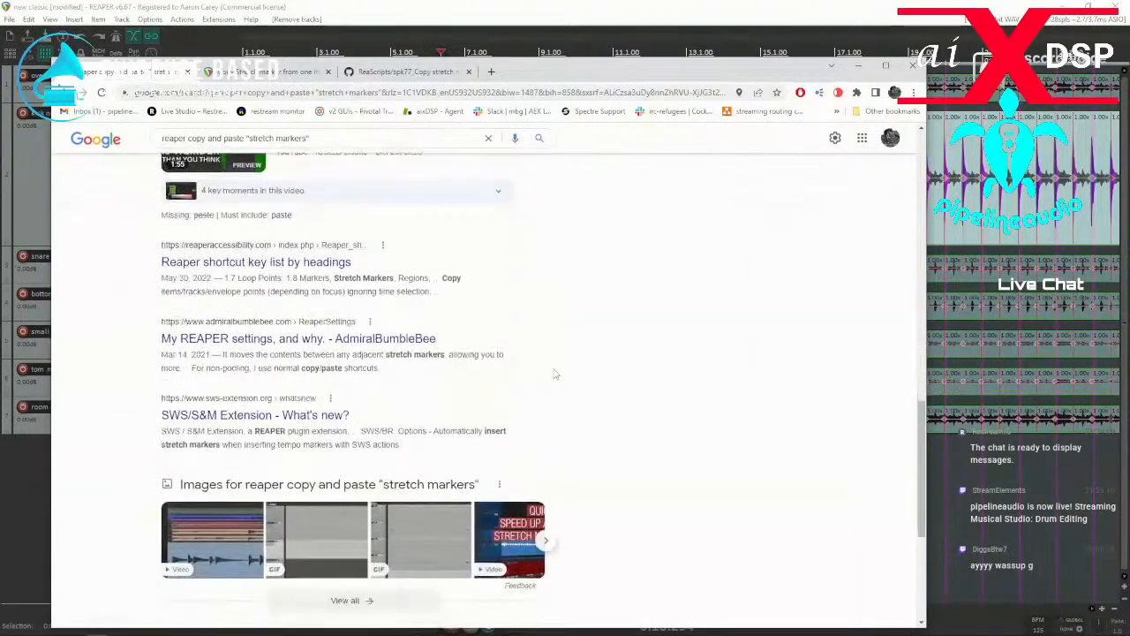
scroll(556, 376, down, 1)
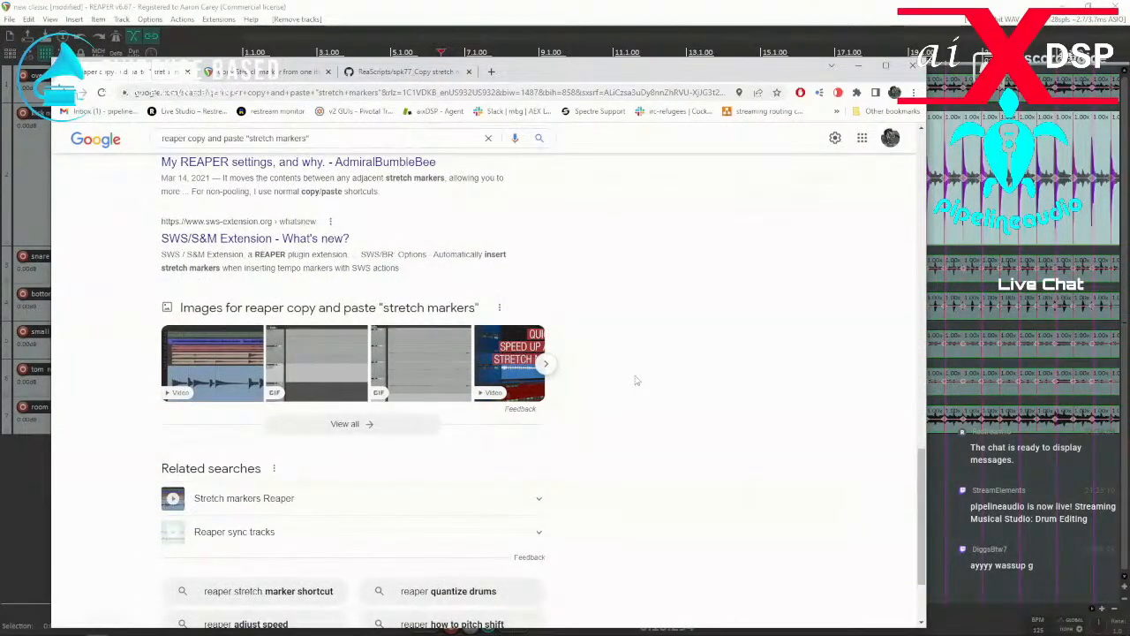
scroll(616, 380, down, 1)
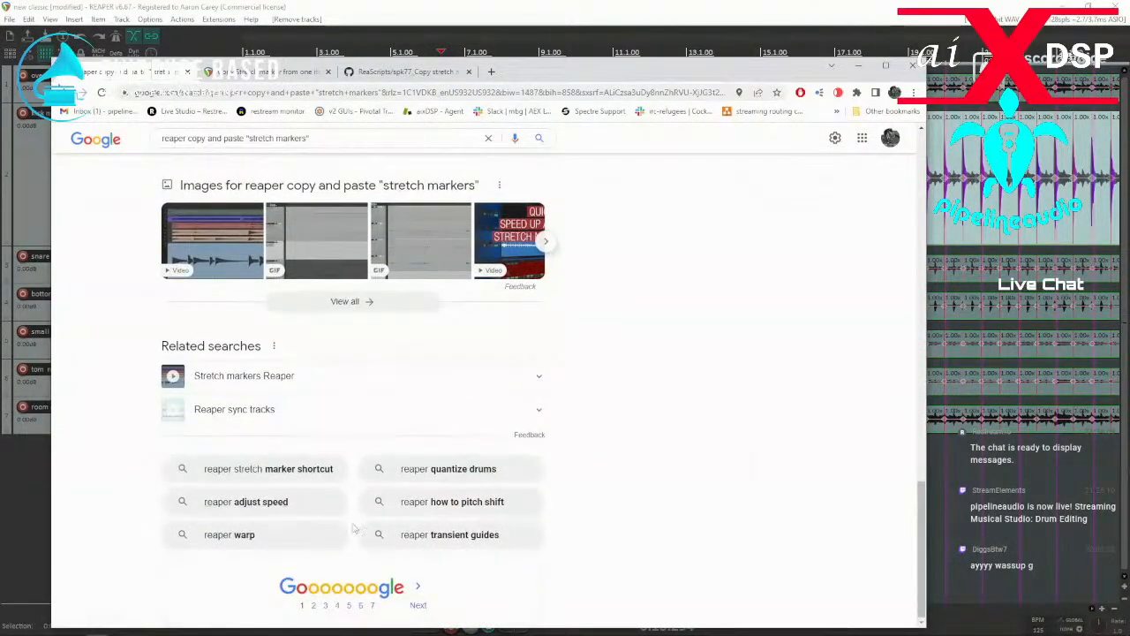
click(312, 607)
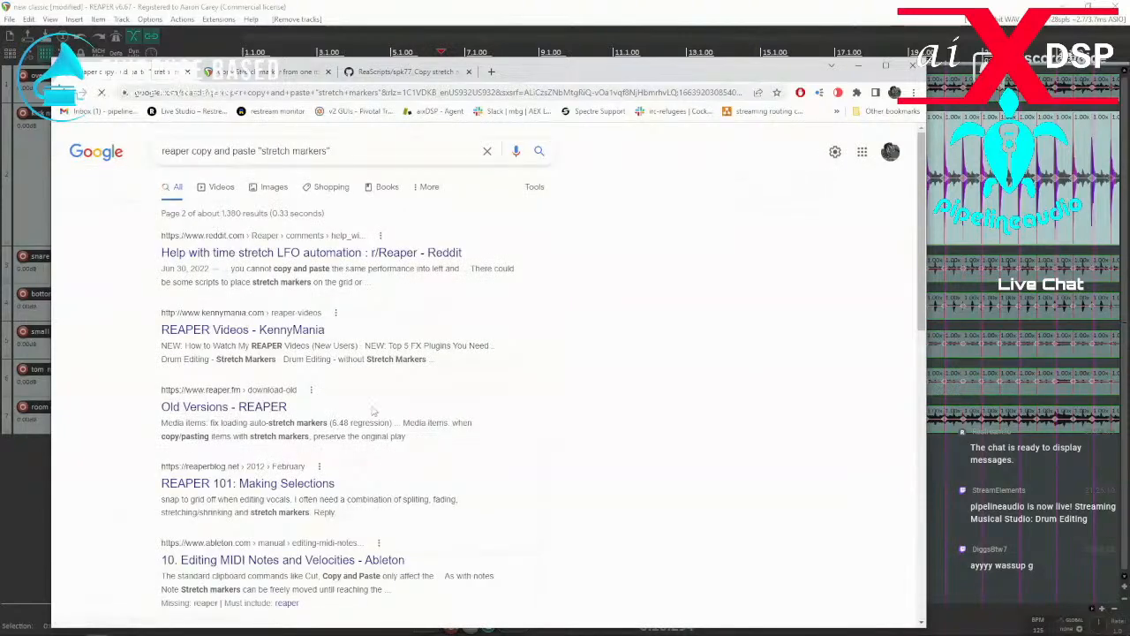
scroll(507, 407, down, 2)
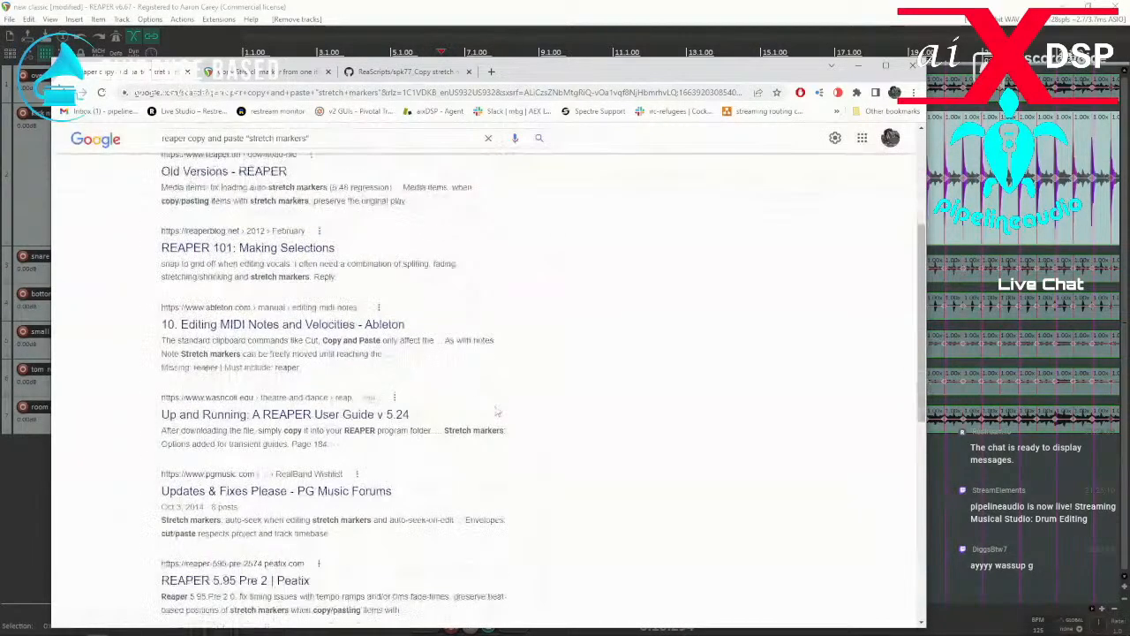
Return to REAPER, select the bottom snare new classic item on track 4, and make its track taller.
click(858, 66)
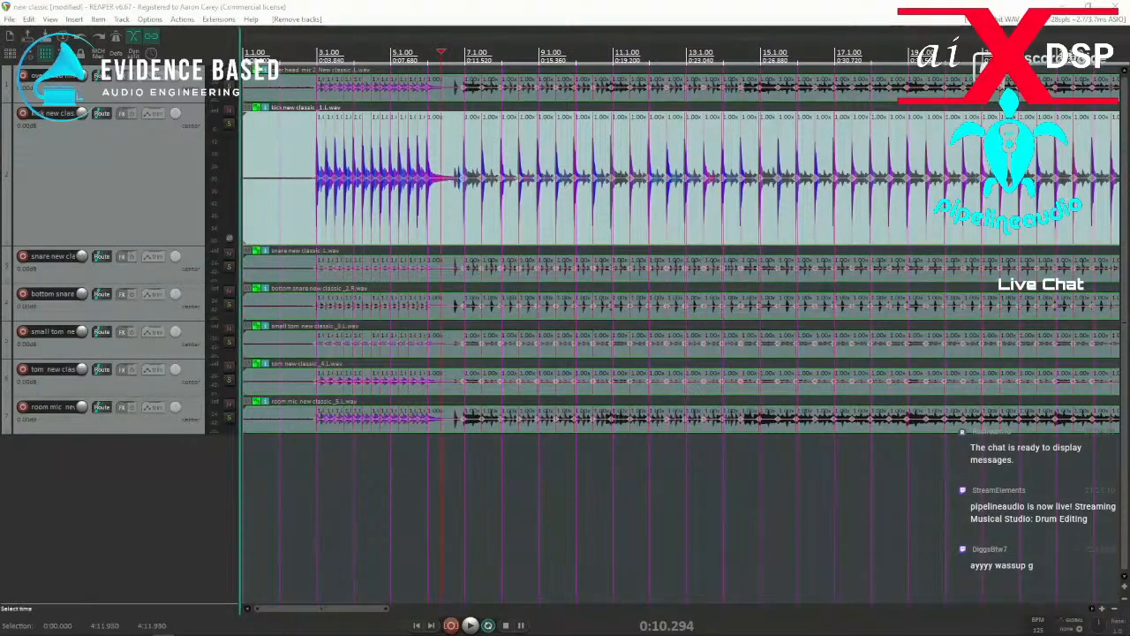
click(450, 319)
scroll(450, 320, up, 4)
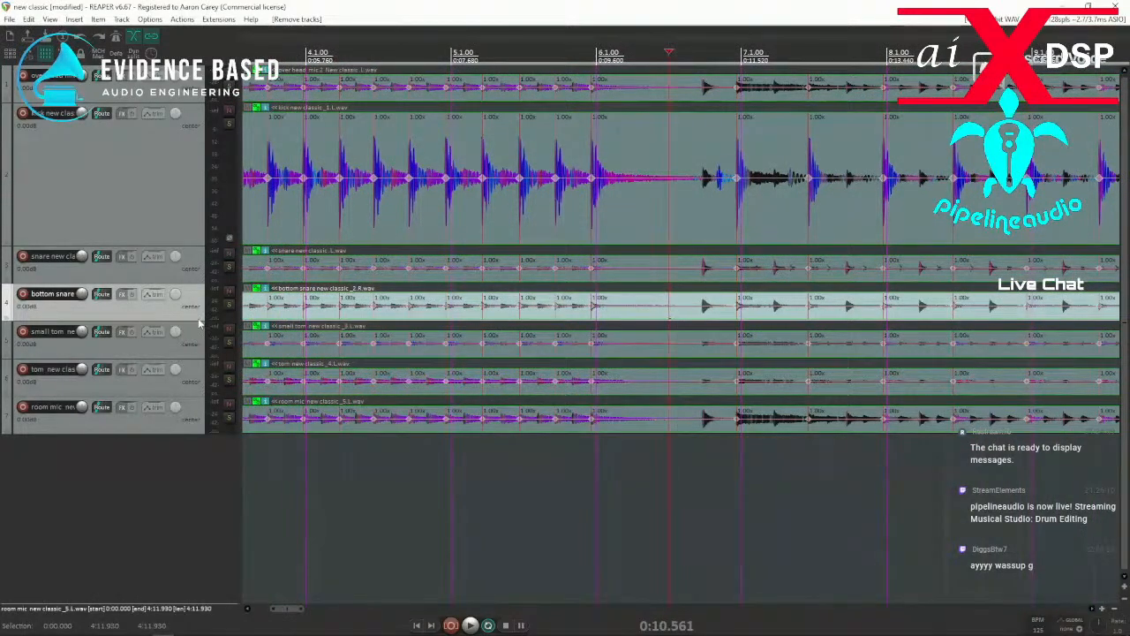
drag(196, 320, 196, 427)
scroll(839, 422, down, 9)
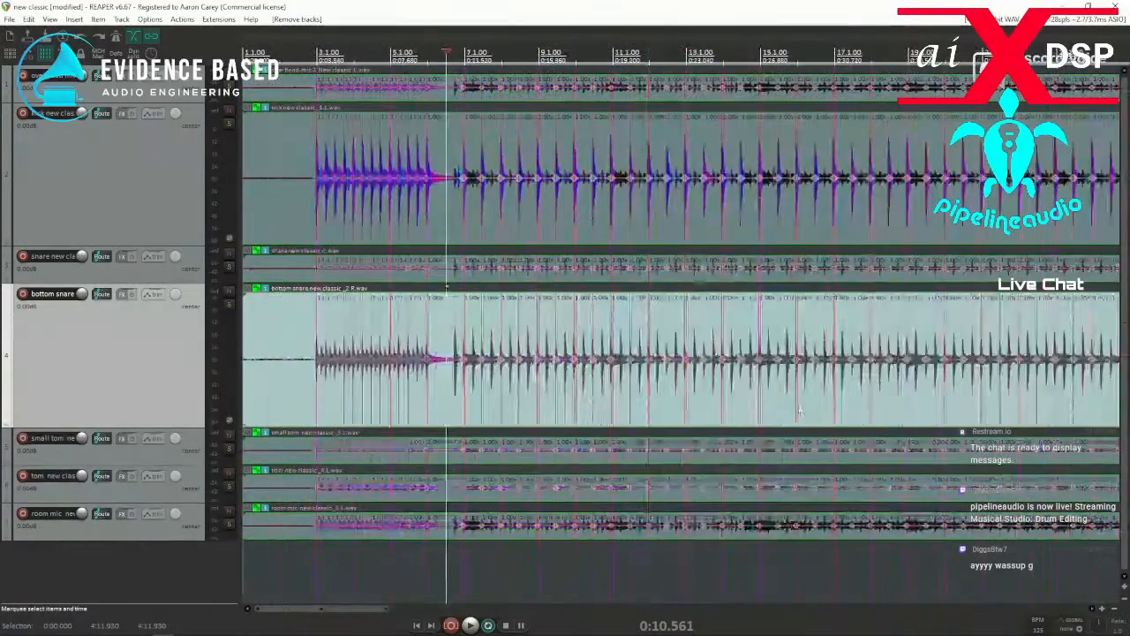
scroll(797, 409, down, 5)
scroll(565, 412, up, 12)
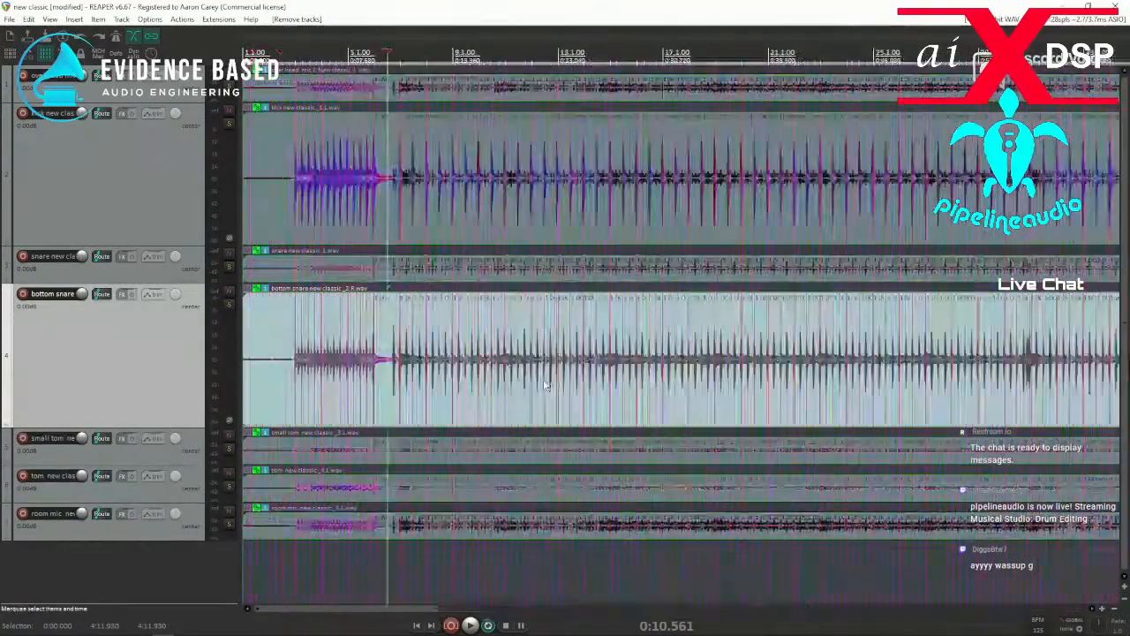
scroll(565, 412, up, 3)
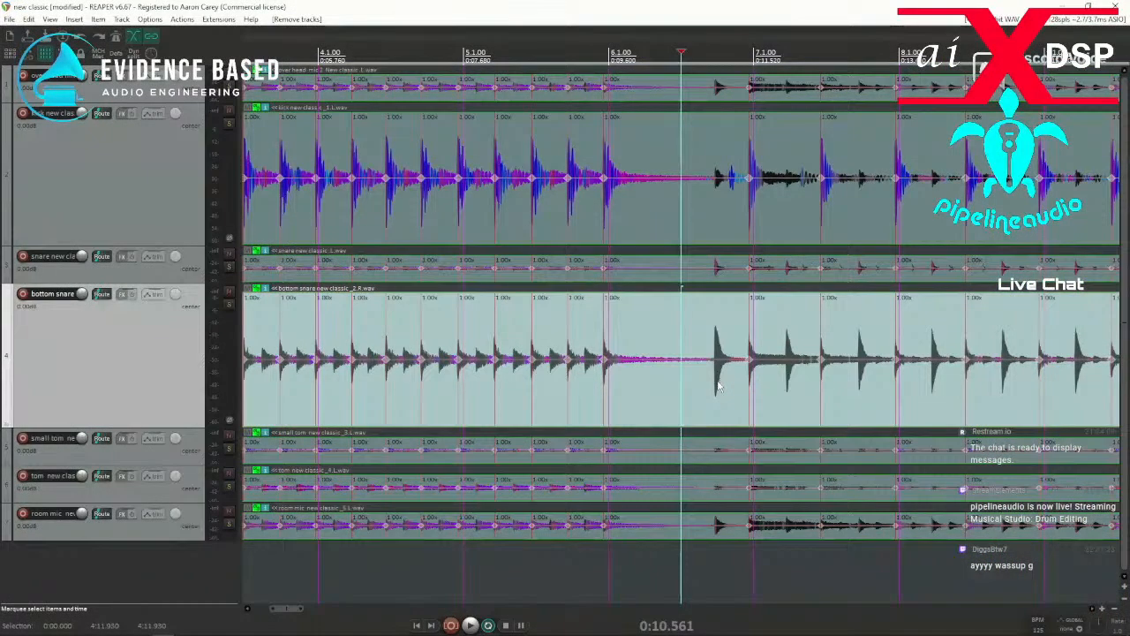
Open the transient detection settings and add stretch markers at the unmarked bottom snare transients between bars 6 and 9.
key(ctrl+alt+t)
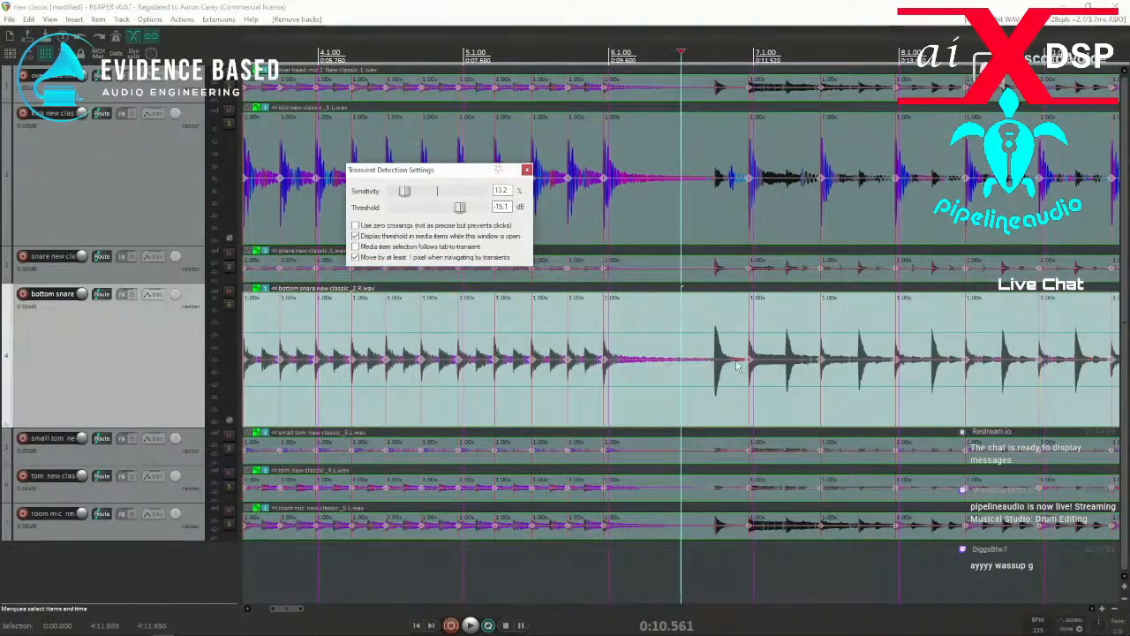
click(684, 408)
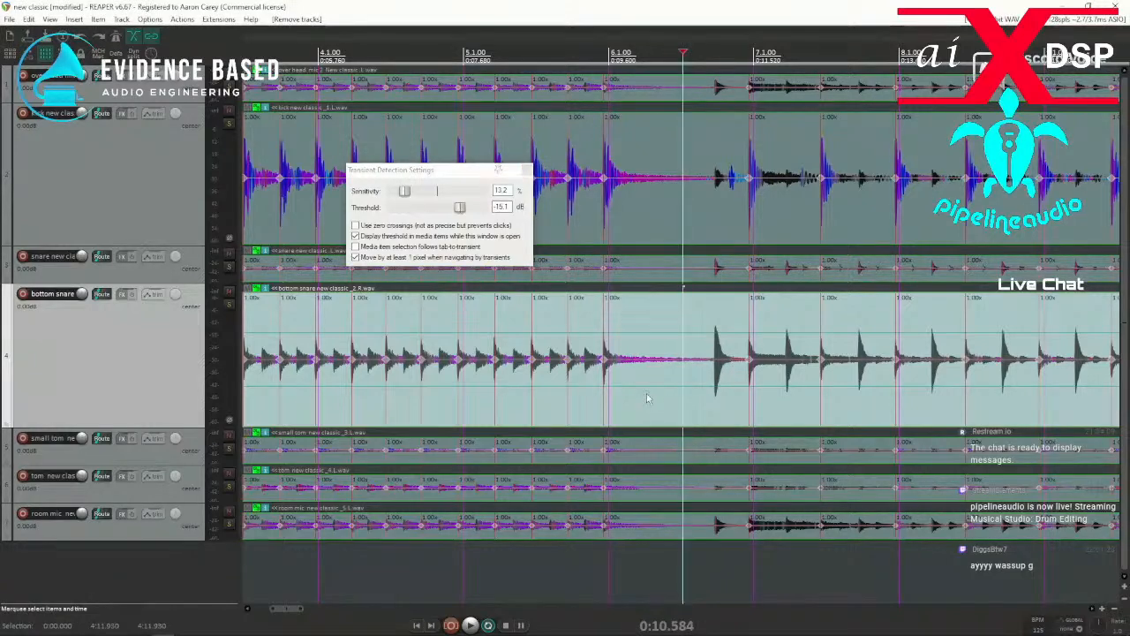
key(Tab)
key(shift+w)
key(Tab)
key(Tab)
key(Tab)
key(Tab)
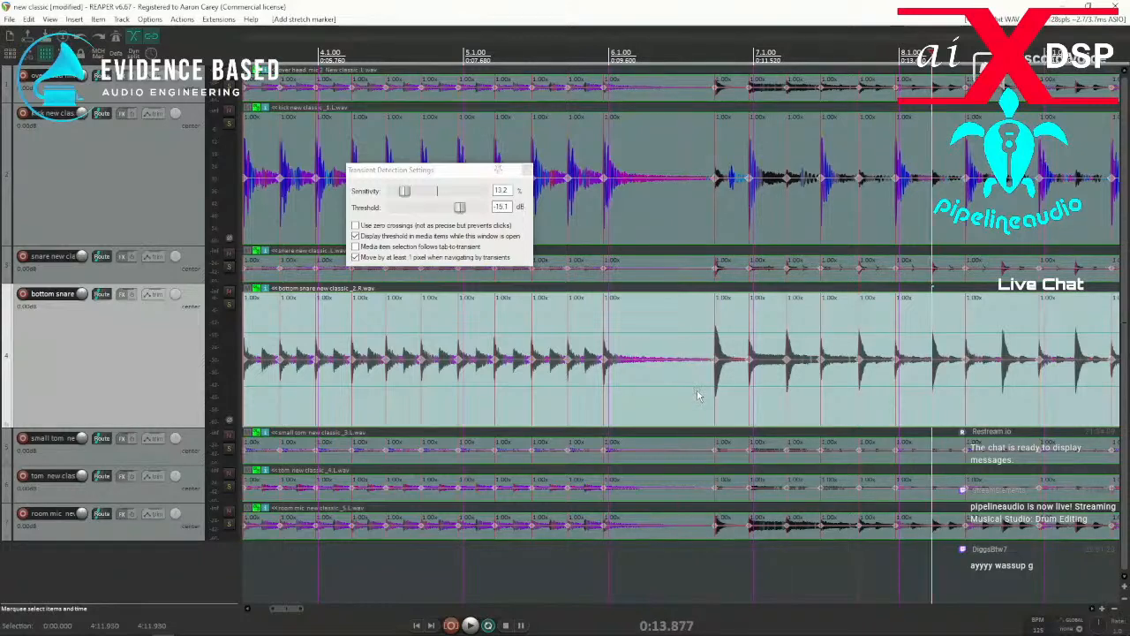
key(Tab)
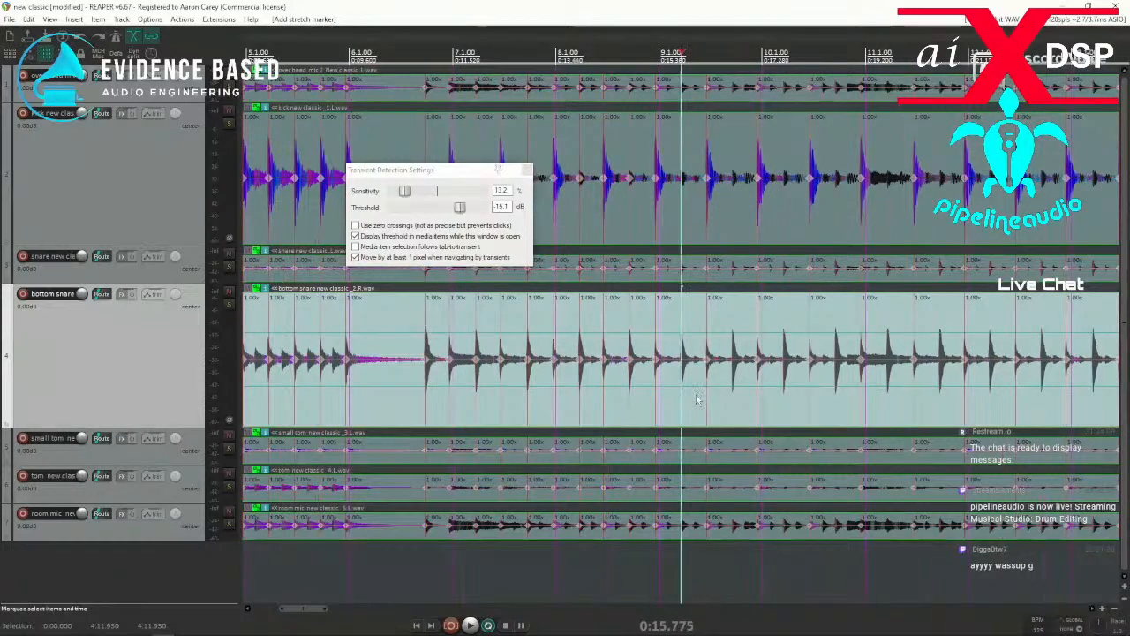
Continue adding stretch markers at the bottom snare transients from bar 9 through bar 14.
key(Tab)
key(Tab)
key(Tab)
key(Tab)
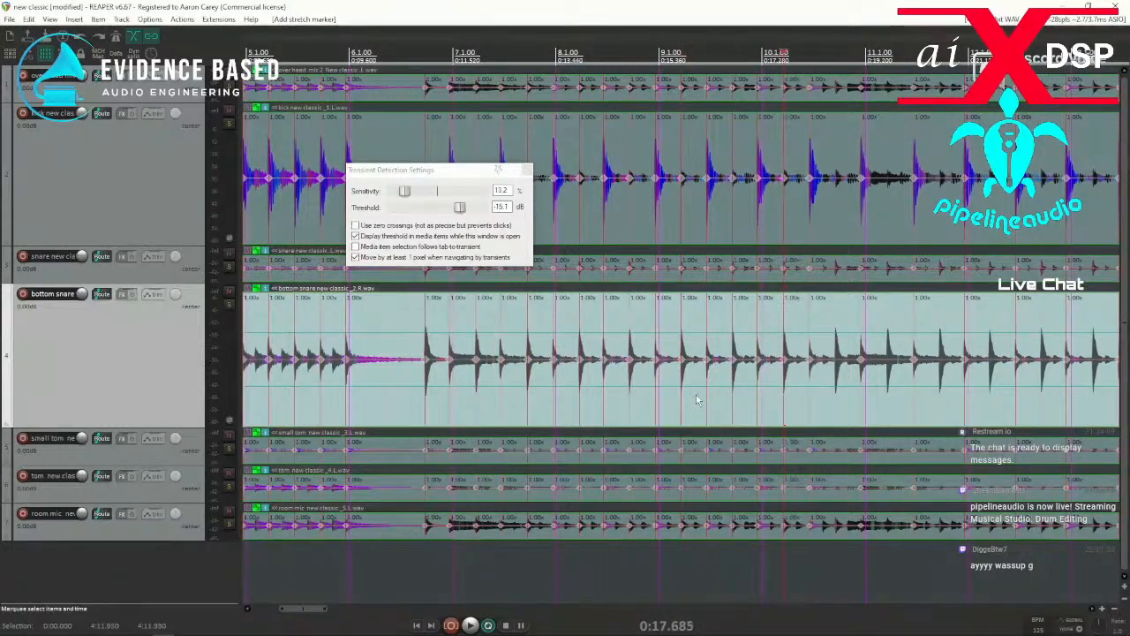
key(Tab)
key(Tab)
key(Tab)
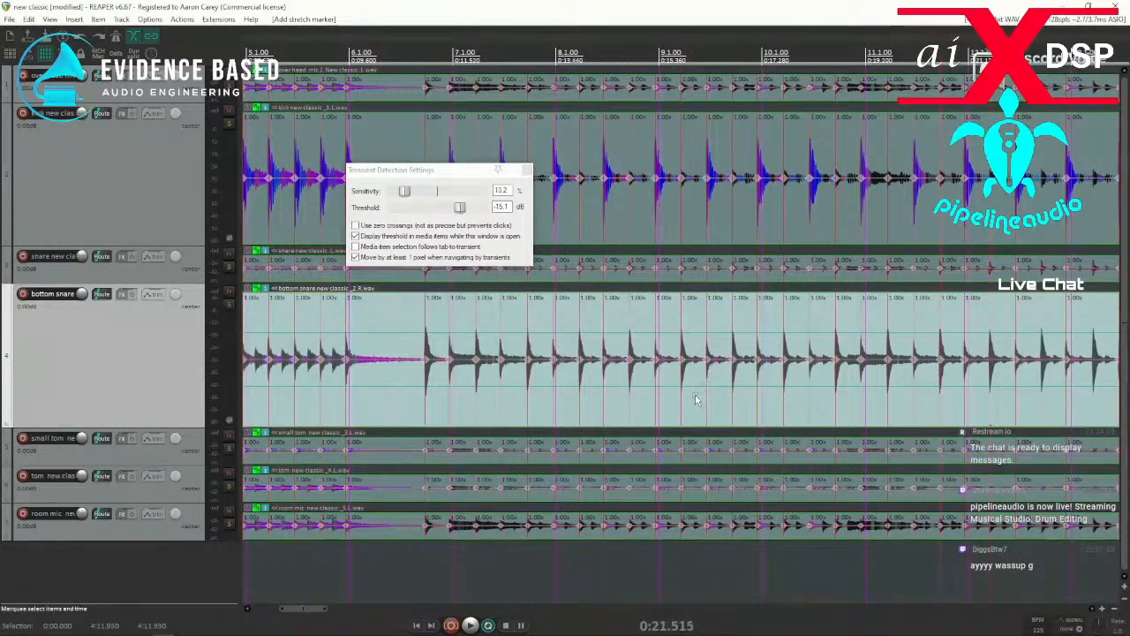
key(Tab)
key(Tab)
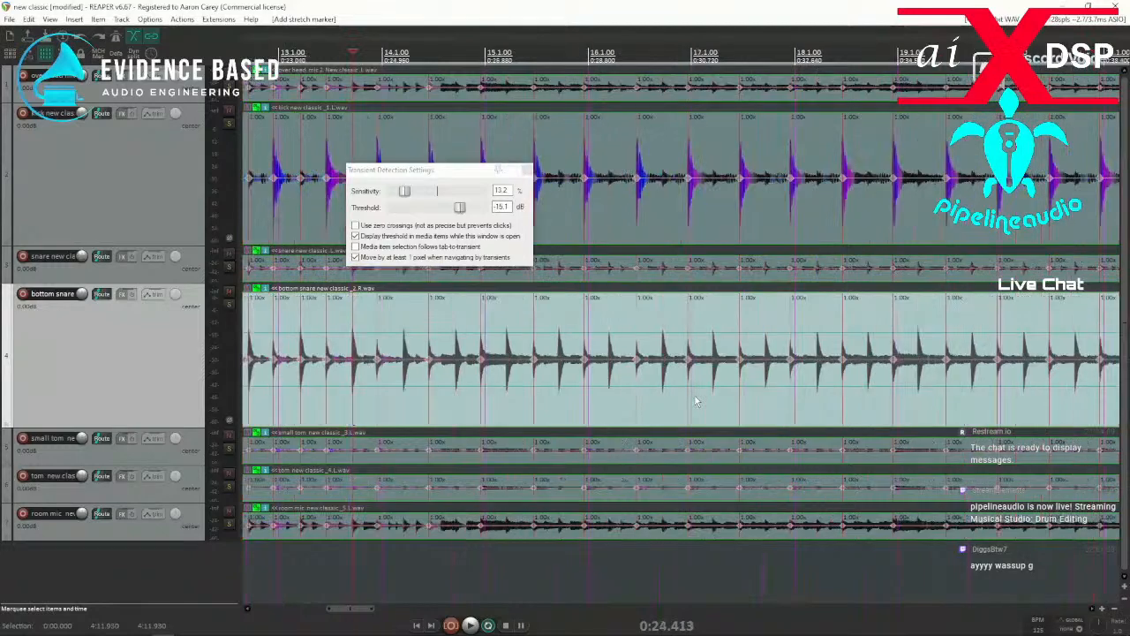
key(Tab)
key(Tab)
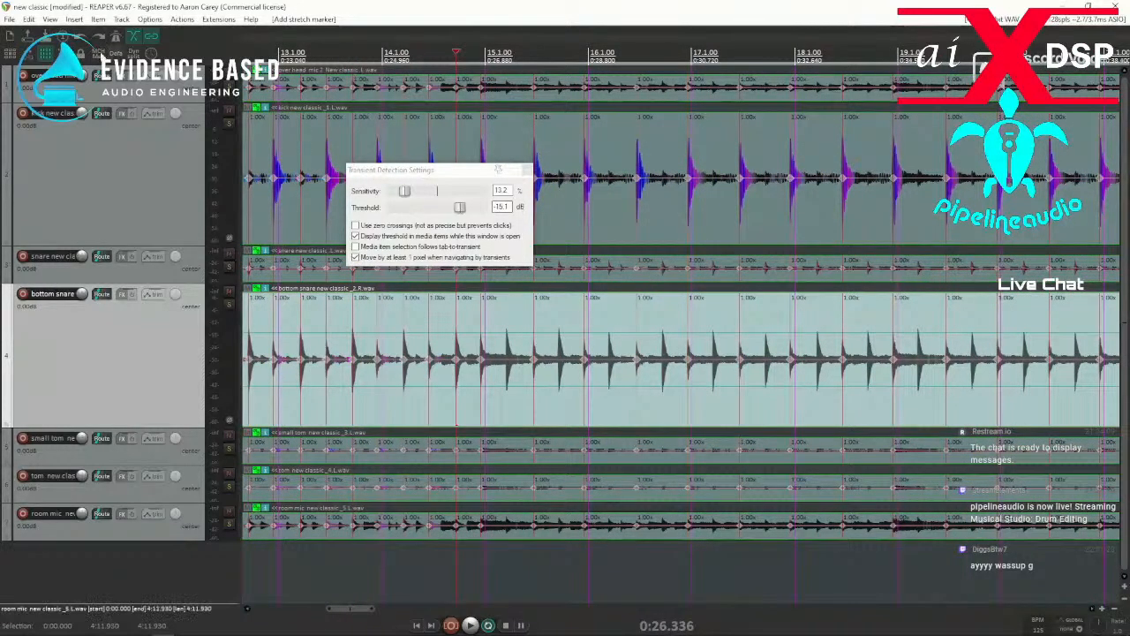
Filter the action list for "stretch" to look up the custom stretch marker actions and their shortcuts, and close it.
click(182, 19)
click(237, 28)
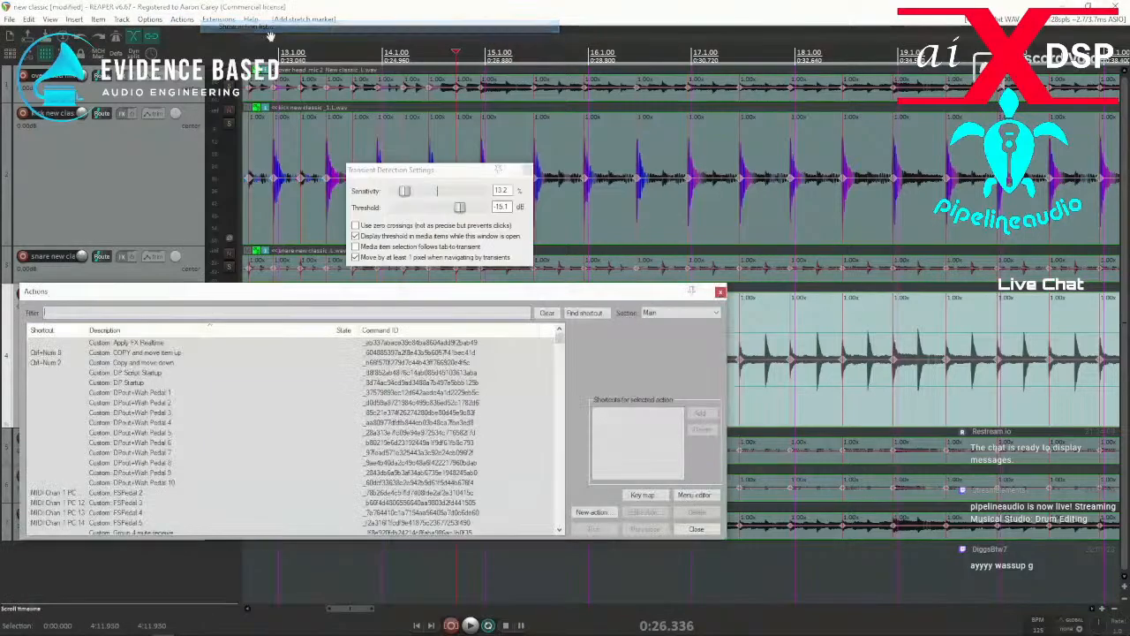
text(#)
text(tre)
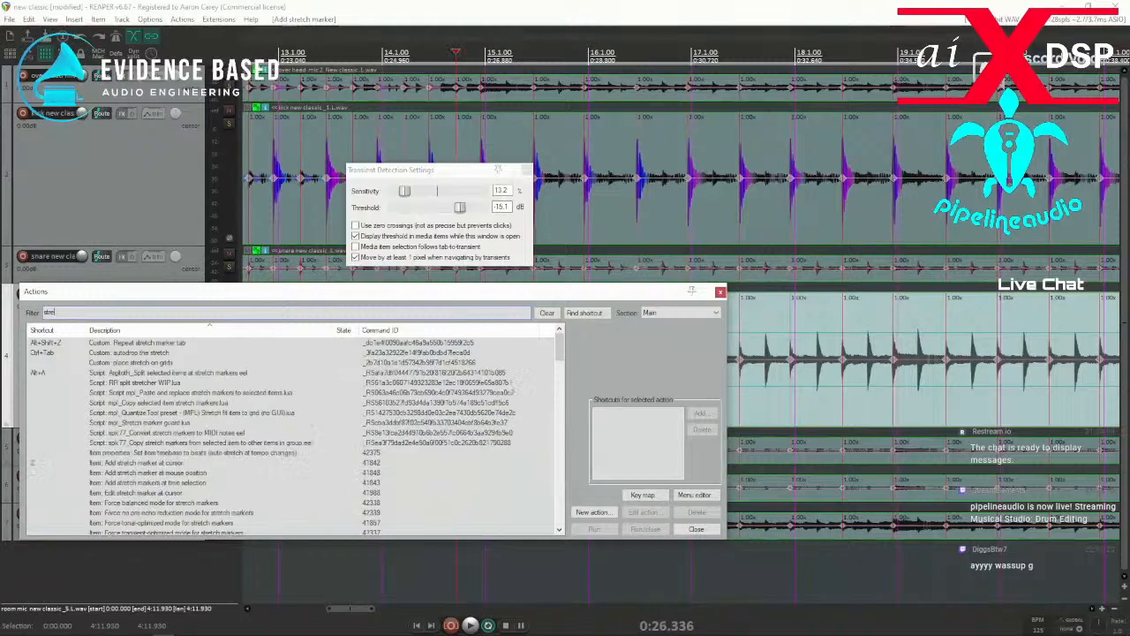
drag(161, 295, 406, 252)
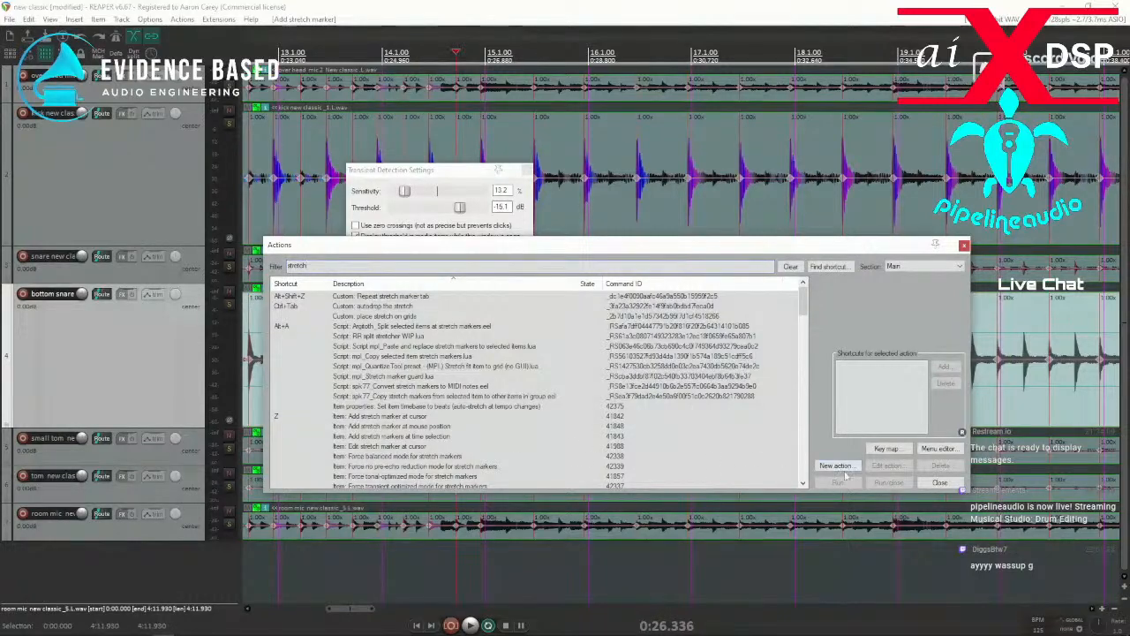
click(940, 484)
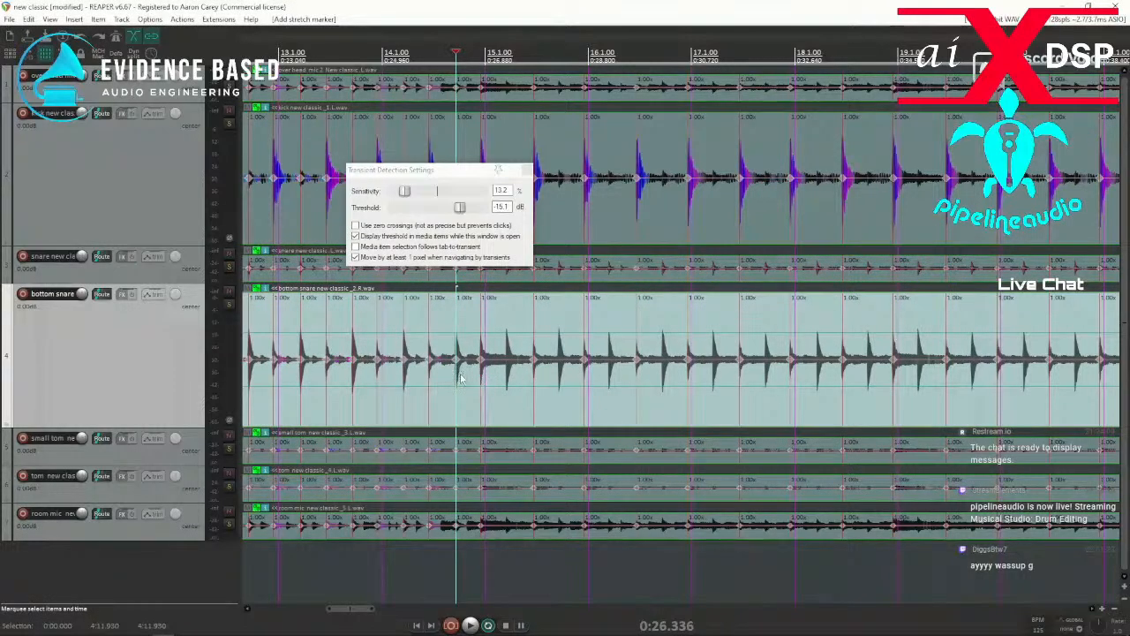
Run the custom "autodrop the stretch" action from bar 15 to mark the remaining bottom snare transients up to the final hit near bar 127.
click(497, 377)
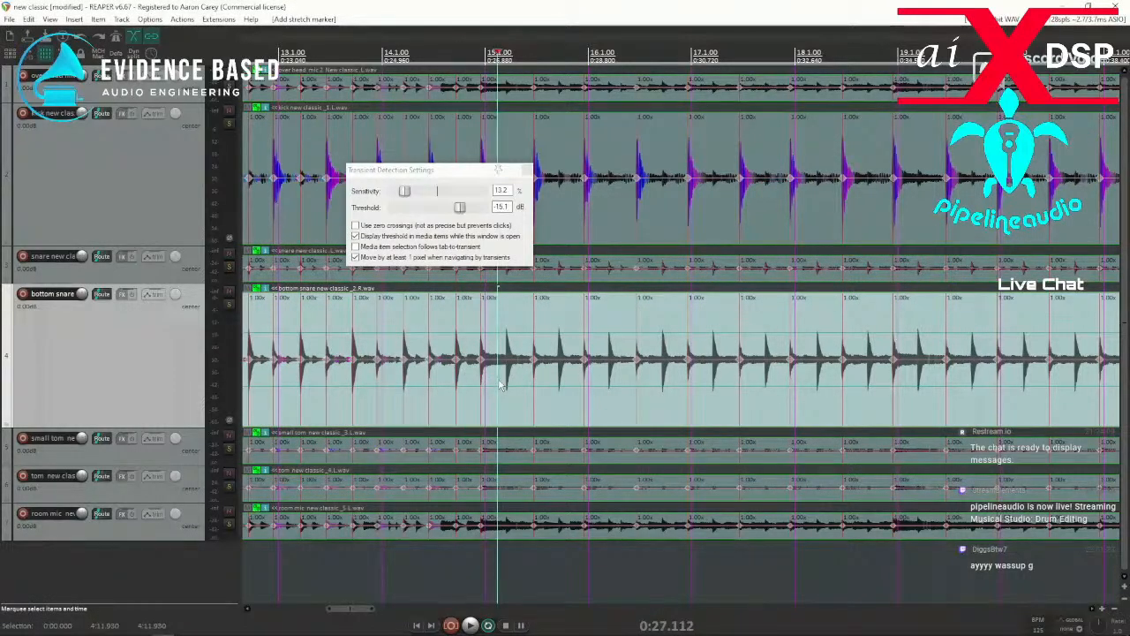
key(Tab)
key(Tab)
key(Tab)
key(Tab)
key(Tab)
key(Tab)
key(Tab)
key(Tab)
key(Tab)
key(Tab)
key(Tab)
key(Tab)
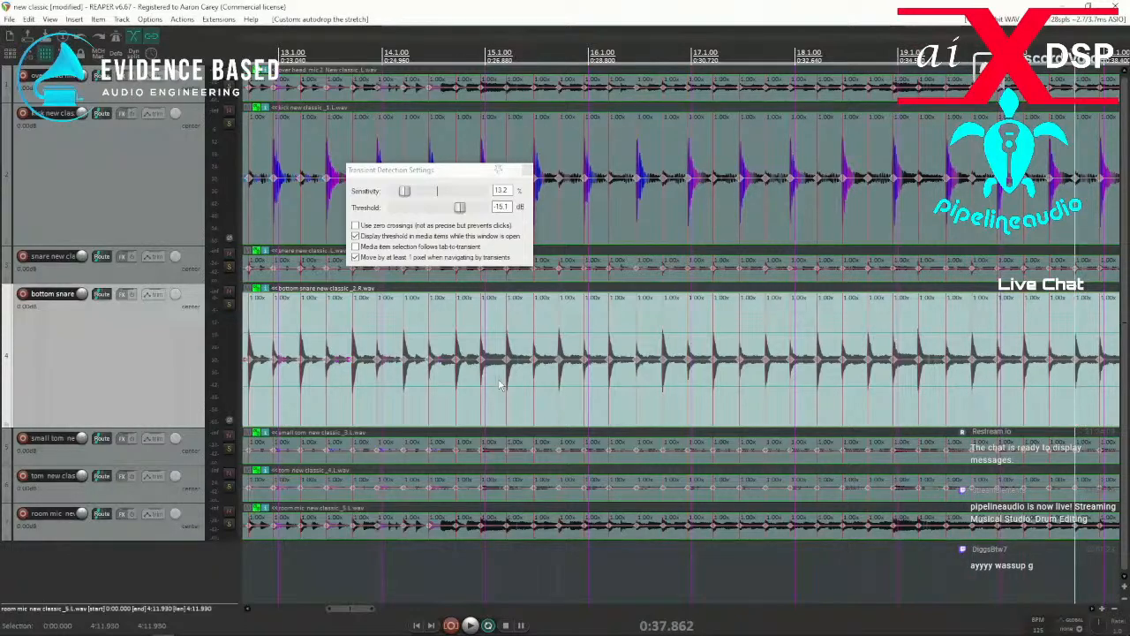
key(Tab)
key(Tab)
key(Tab)
key(Tab)
key(Tab)
key(Tab)
key(Tab)
key(Tab)
key(Tab)
key(Tab)
key(Tab)
key(Tab)
key(Tab)
key(Tab)
key(Tab)
key(Tab)
key(Tab)
key(Tab)
key(Tab)
key(Tab)
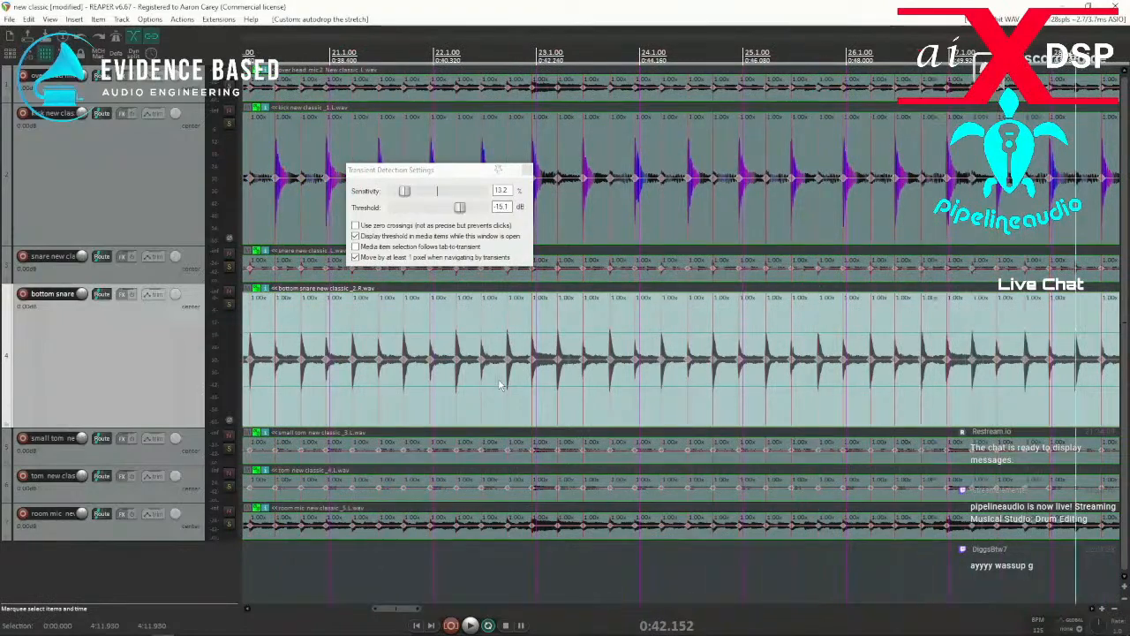
key(Tab)
key(Tab)
key(Tab)
key(Tab)
key(Tab)
key(Tab)
key(Tab)
key(Tab)
key(Tab)
key(Tab)
key(Tab)
key(Tab)
key(Tab)
key(Tab)
key(Tab)
key(Tab)
key(Tab)
key(Tab)
key(Tab)
key(Tab)
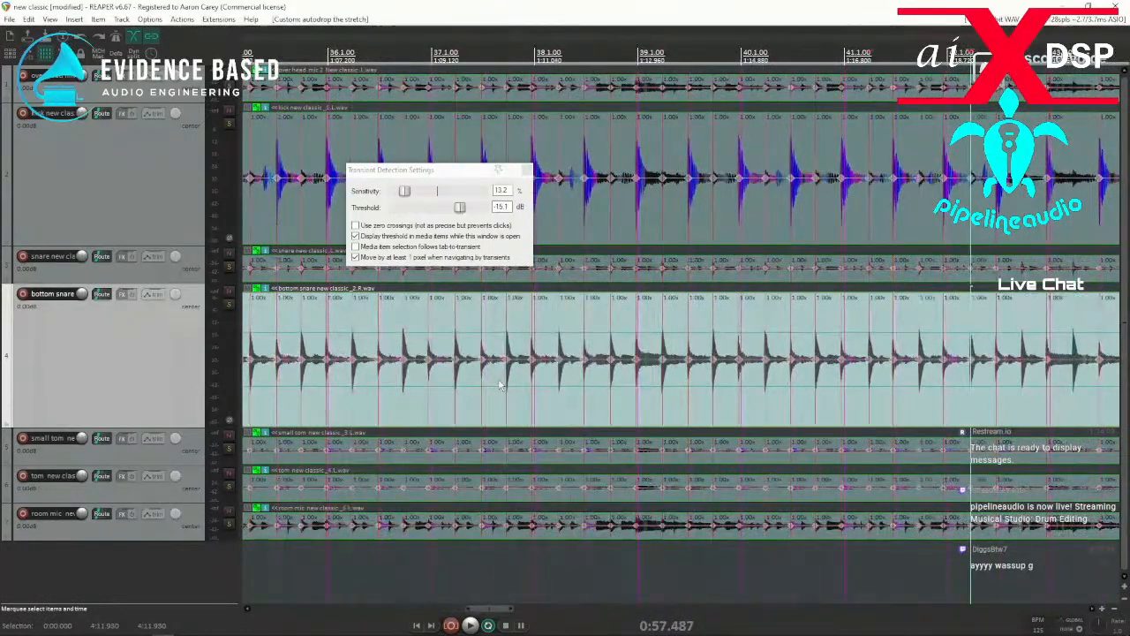
key(Tab)
key(Tab)
key(Tab)
key(Tab)
key(Tab)
key(Tab)
key(Tab)
key(Tab)
key(Tab)
key(Tab)
key(Tab)
key(Tab)
key(Tab)
key(Tab)
key(Tab)
key(Tab)
key(Tab)
key(Tab)
key(Tab)
key(Tab)
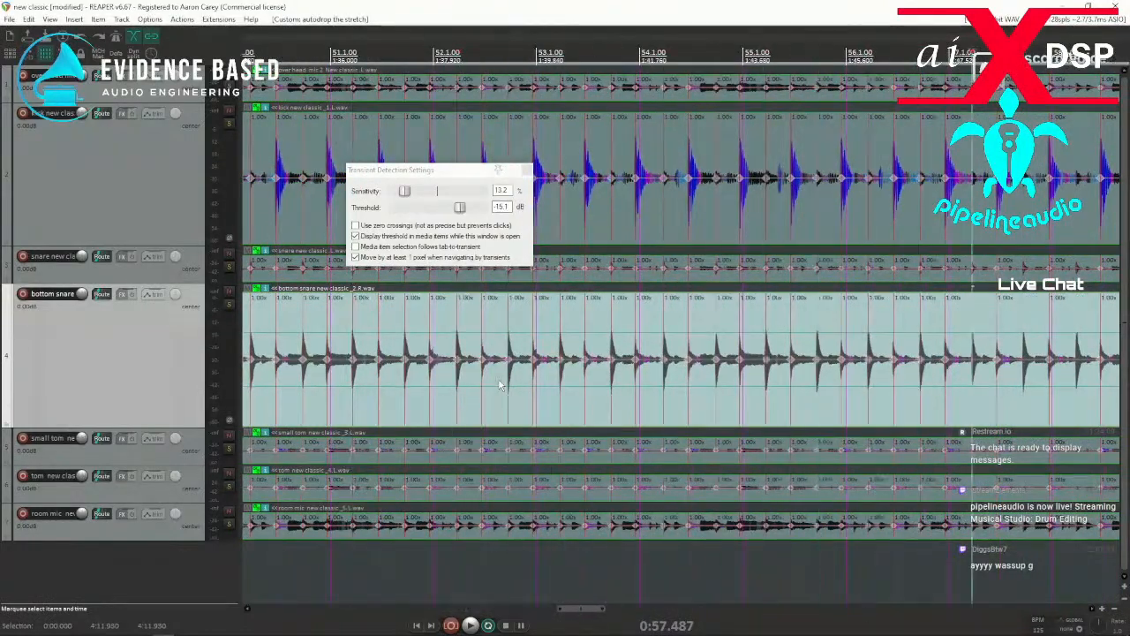
key(Tab)
key(Tab)
key(Tab)
key(Tab)
key(Tab)
key(Tab)
key(Tab)
key(Tab)
key(Tab)
key(Tab)
key(Tab)
key(Tab)
key(Tab)
key(Tab)
key(Tab)
key(Tab)
key(Tab)
key(Tab)
key(Tab)
key(Tab)
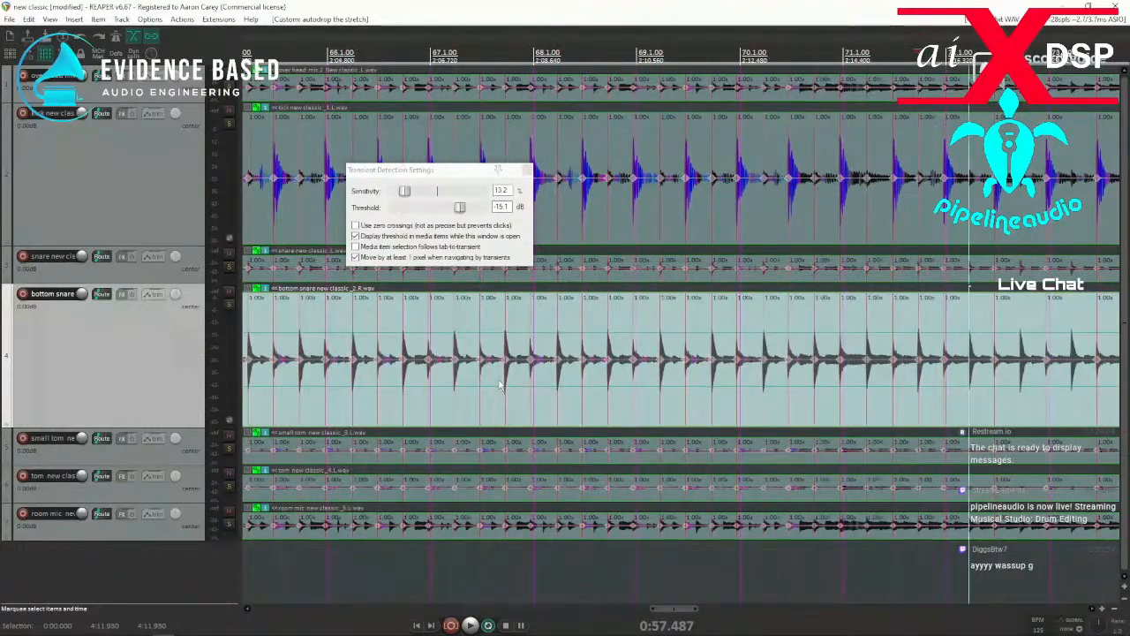
key(Tab)
key(Tab)
key(Tab)
key(Tab)
key(Tab)
key(Tab)
key(Tab)
key(Tab)
key(Tab)
key(Tab)
key(Tab)
key(Tab)
key(Tab)
key(Tab)
key(Tab)
key(Tab)
key(Tab)
key(Tab)
key(Tab)
key(Tab)
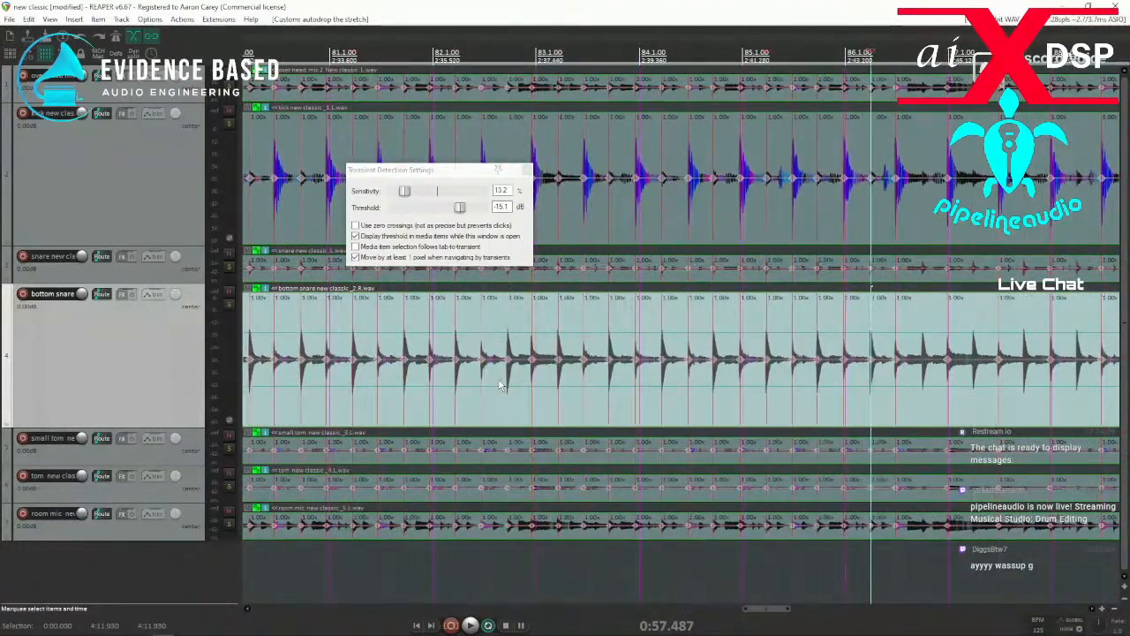
key(Tab)
key(Tab)
key(Tab)
key(Tab)
key(Tab)
key(Tab)
key(Tab)
key(Tab)
key(Tab)
key(Tab)
key(Tab)
key(Tab)
key(Tab)
key(Tab)
key(Tab)
key(Tab)
key(Tab)
key(Tab)
key(Tab)
key(Tab)
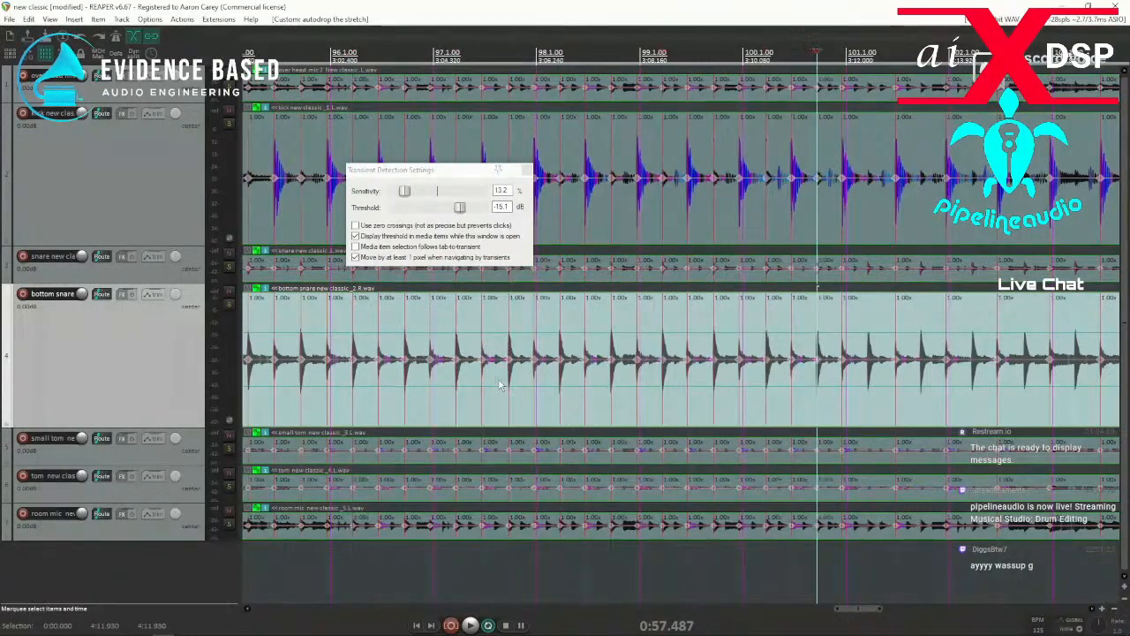
key(Tab)
key(Tab)
key(Tab)
key(Tab)
key(Tab)
key(Tab)
key(Tab)
key(Tab)
key(Tab)
key(Tab)
key(Tab)
key(Tab)
key(Tab)
key(Tab)
key(Tab)
key(Tab)
key(Tab)
key(Tab)
key(Tab)
key(Tab)
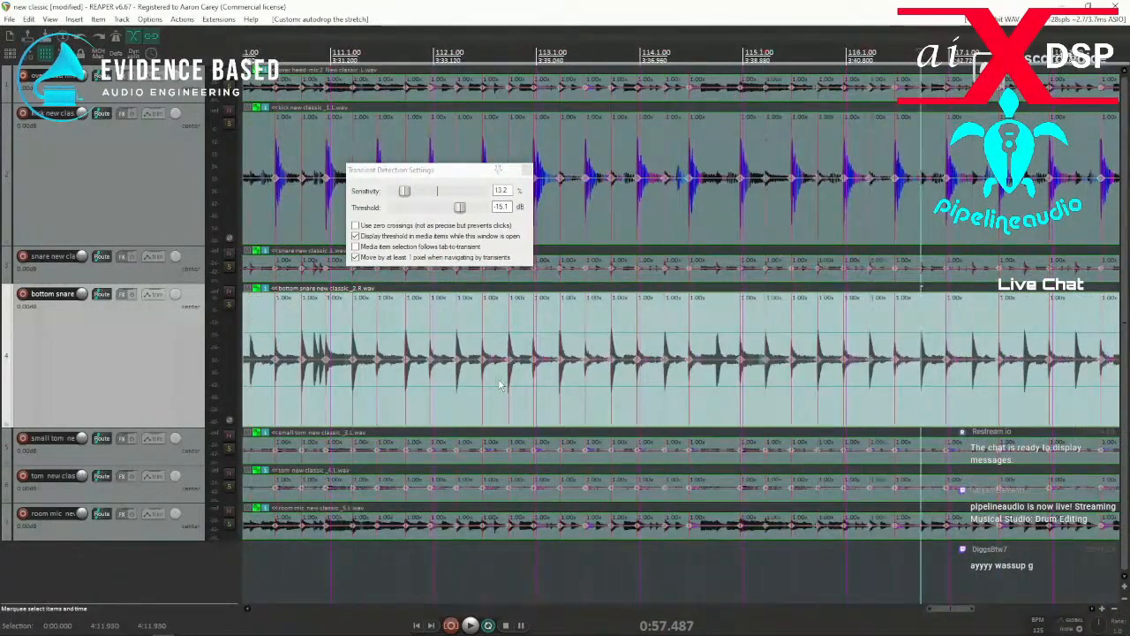
key(Tab)
key(Tab)
key(Tab)
key(Tab)
key(Tab)
key(Tab)
key(Tab)
key(Tab)
key(Tab)
key(Tab)
key(Tab)
key(Tab)
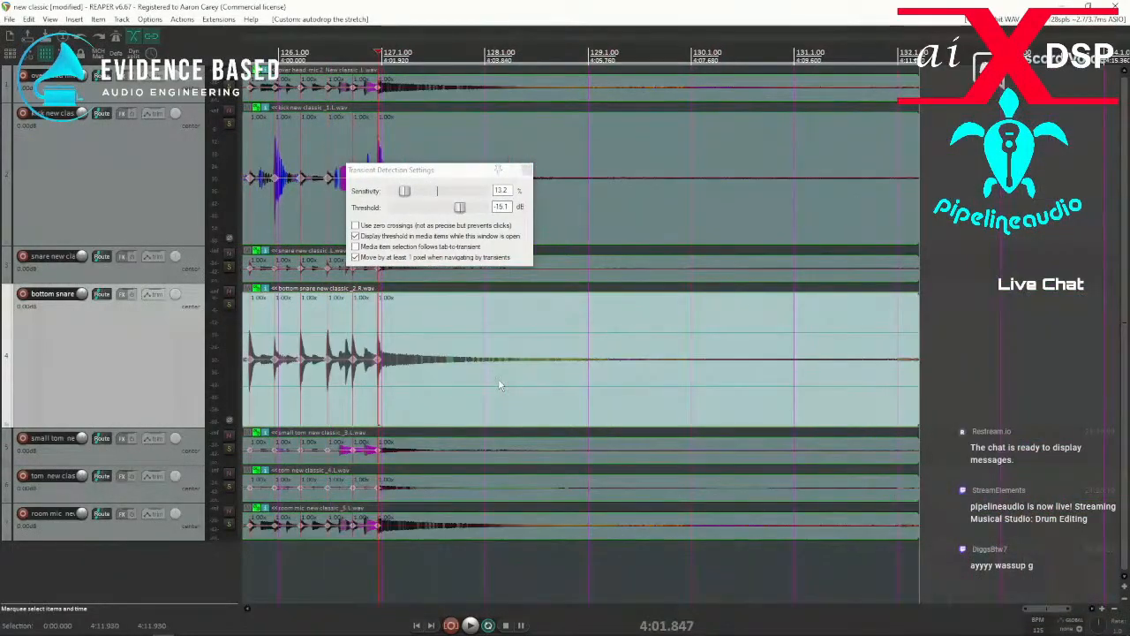
Return to the project start, snap the drum items' stretch markers to the grid, and close the transient detection settings.
scroll(498, 381, down, 8)
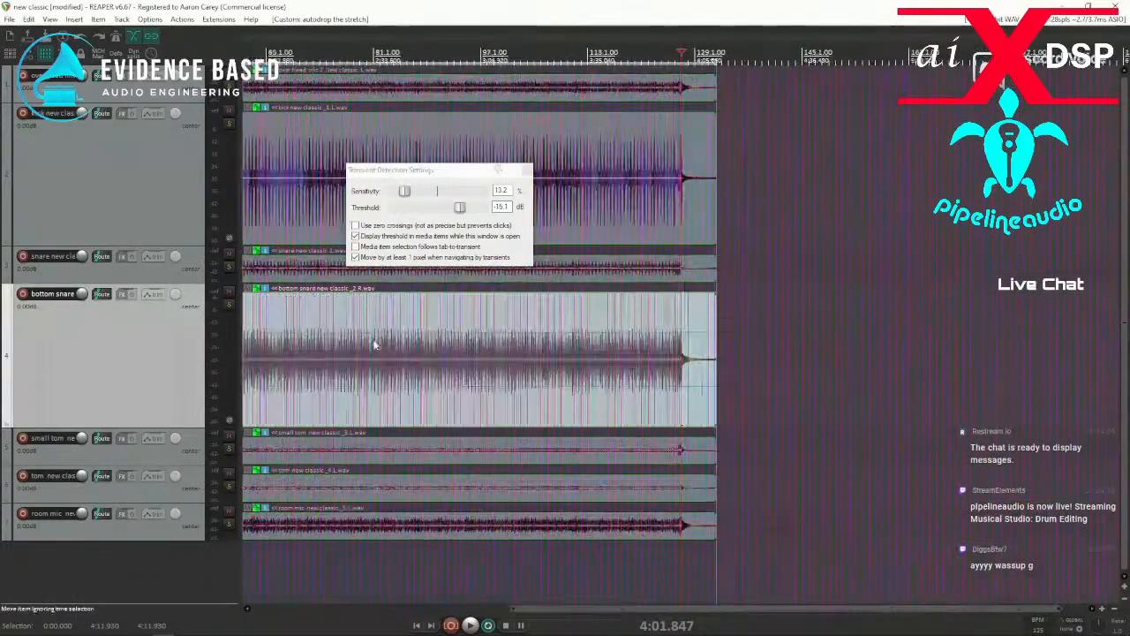
scroll(355, 338, down, 5)
click(260, 311)
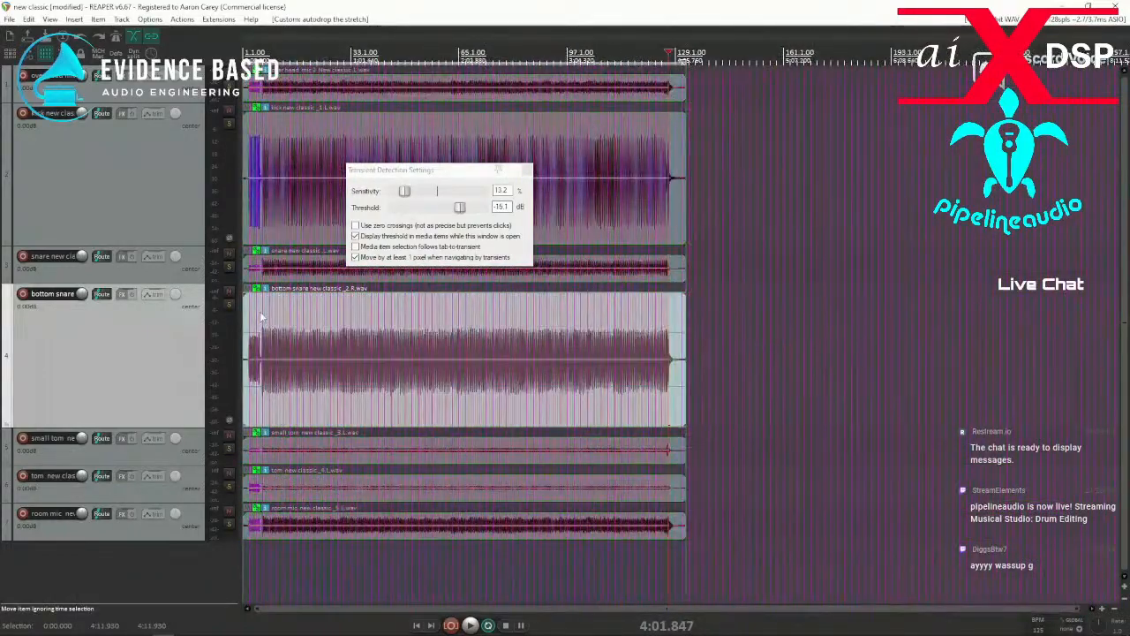
key(Home)
scroll(459, 331, up, 10)
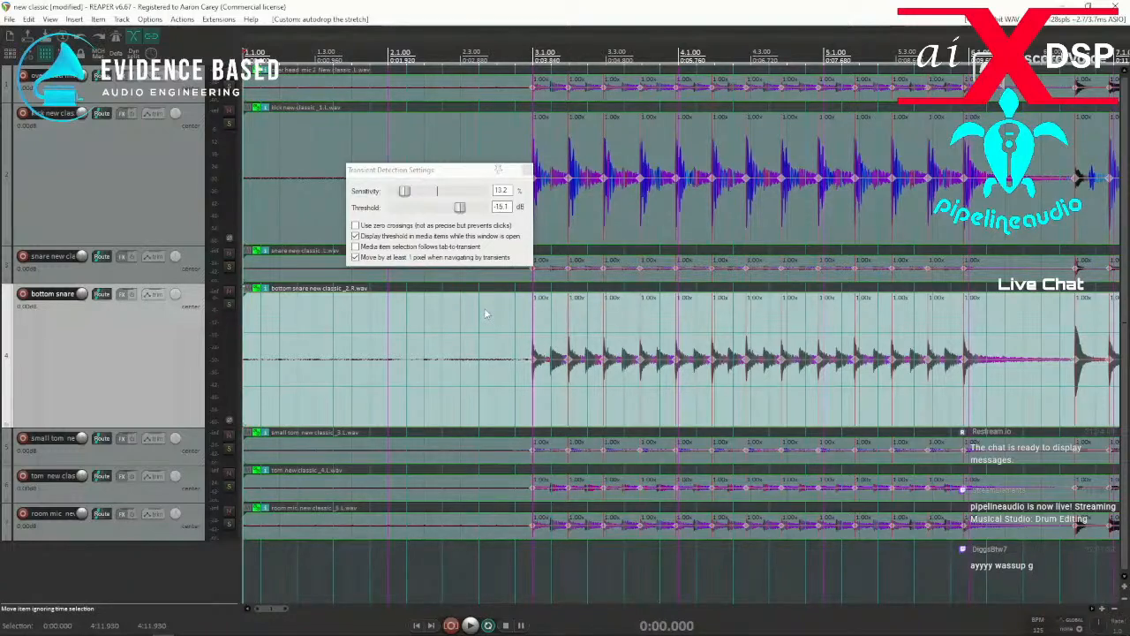
key(shift+q)
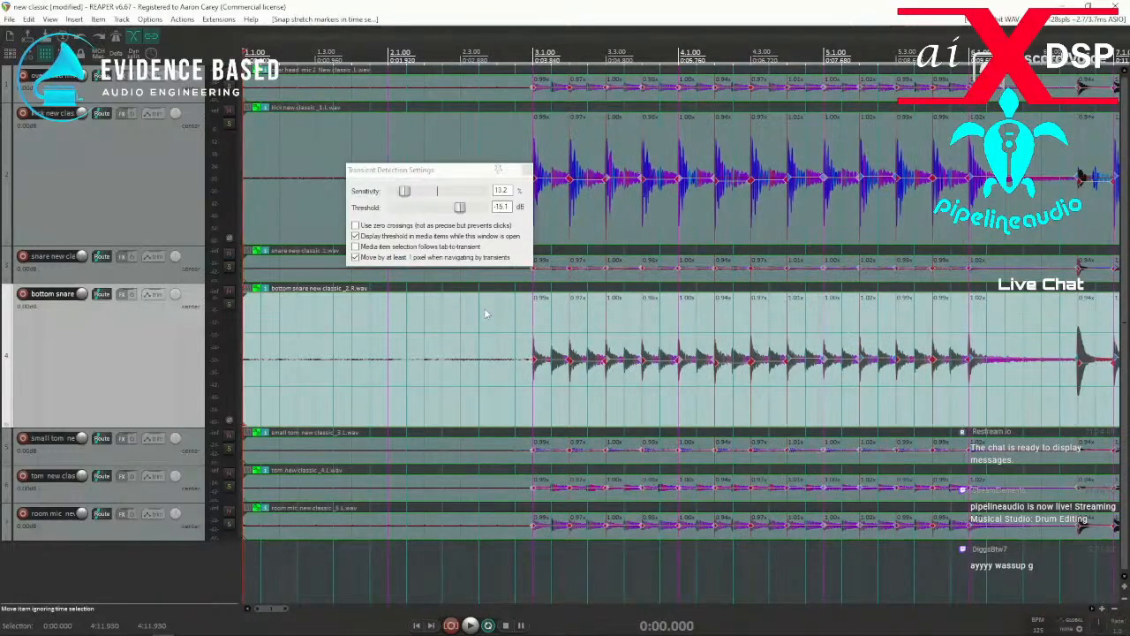
click(527, 170)
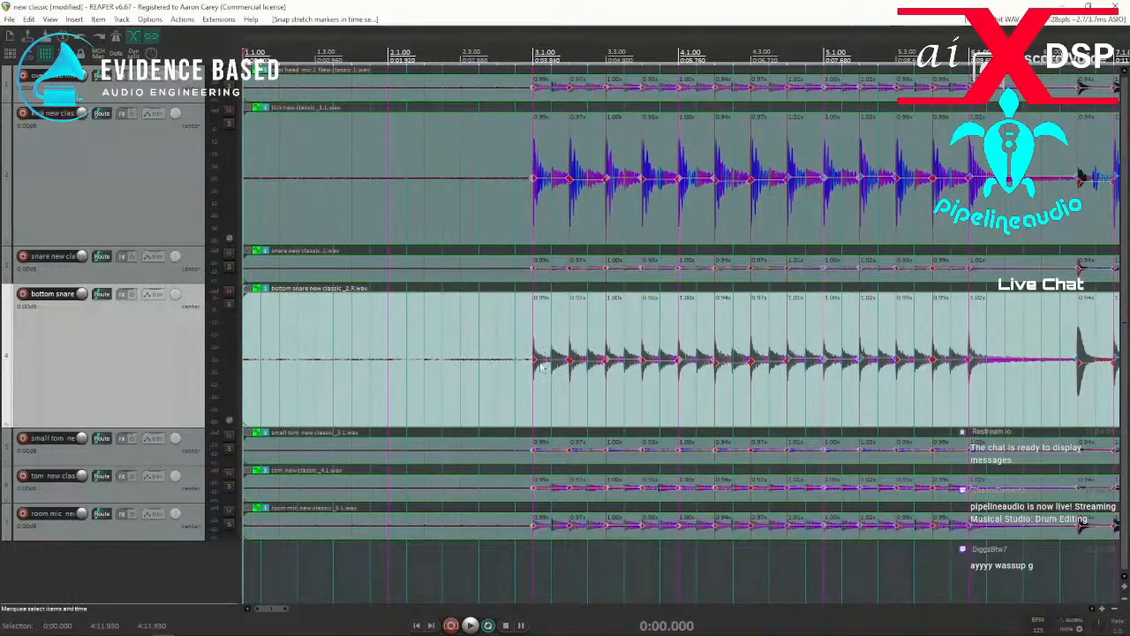
Play the snapped drums from just before bar 3 to check their timing.
click(509, 386)
key(space)
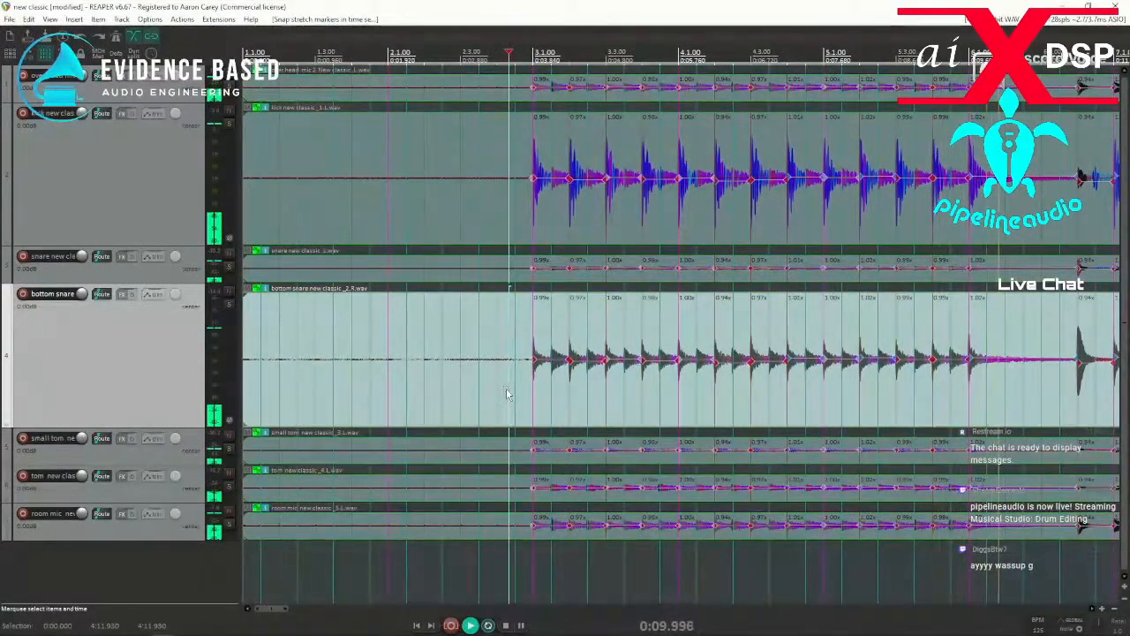
key(space)
key(space)
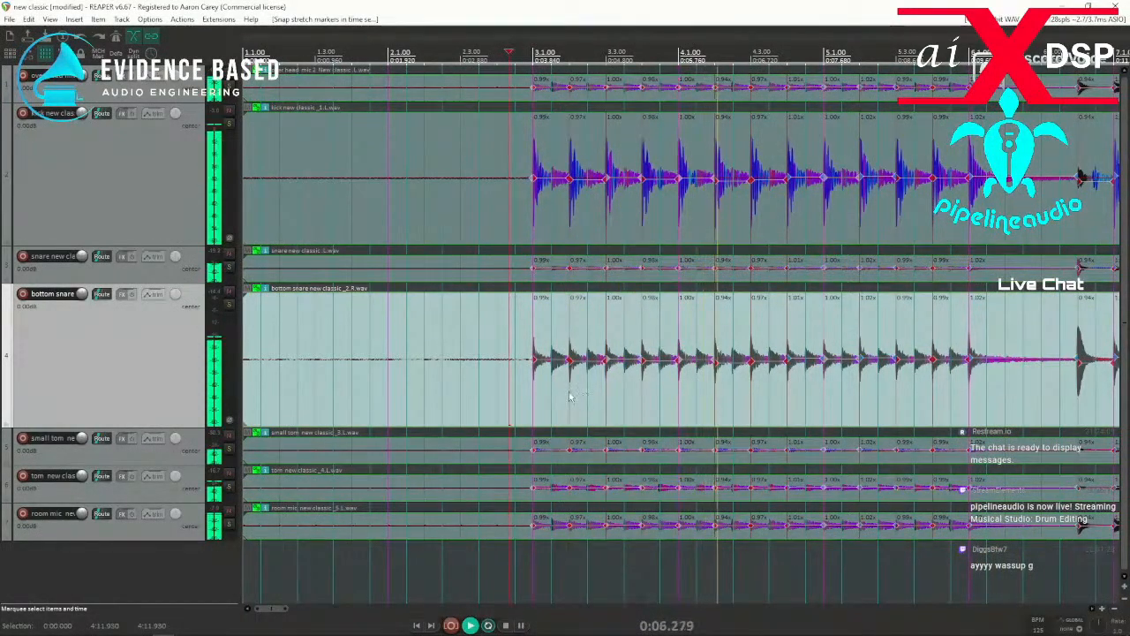
key(space)
Zoom in around bar 3 and audition the short section with its first kick and the unmarked hits between beats.
scroll(548, 391, up, 6)
click(682, 404)
key(space)
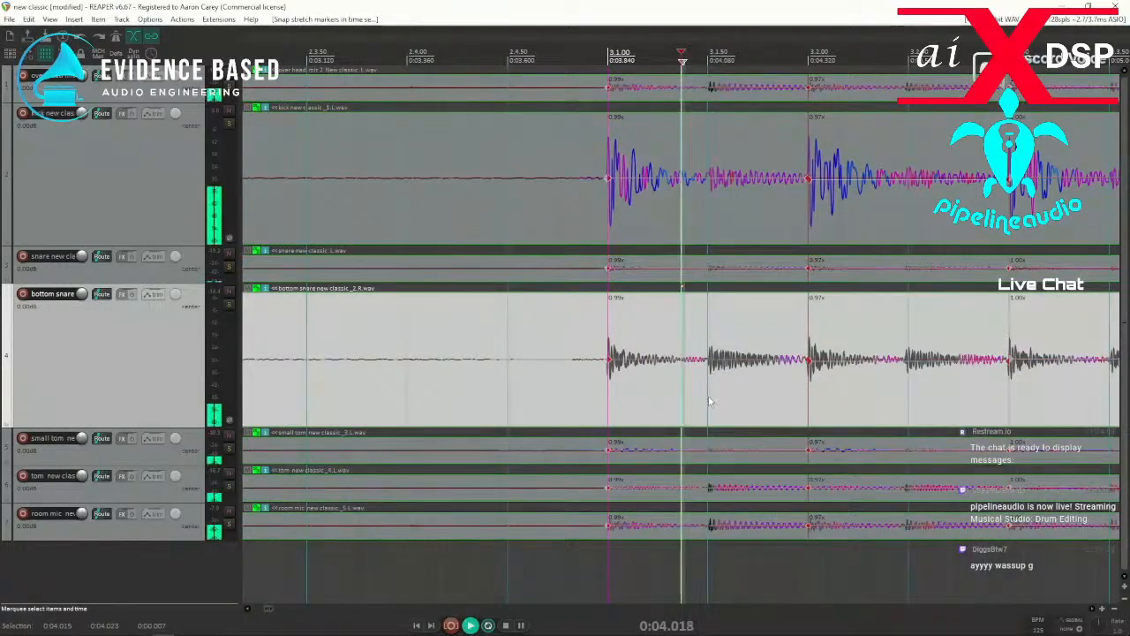
key(space)
click(574, 390)
drag(516, 390, 527, 390)
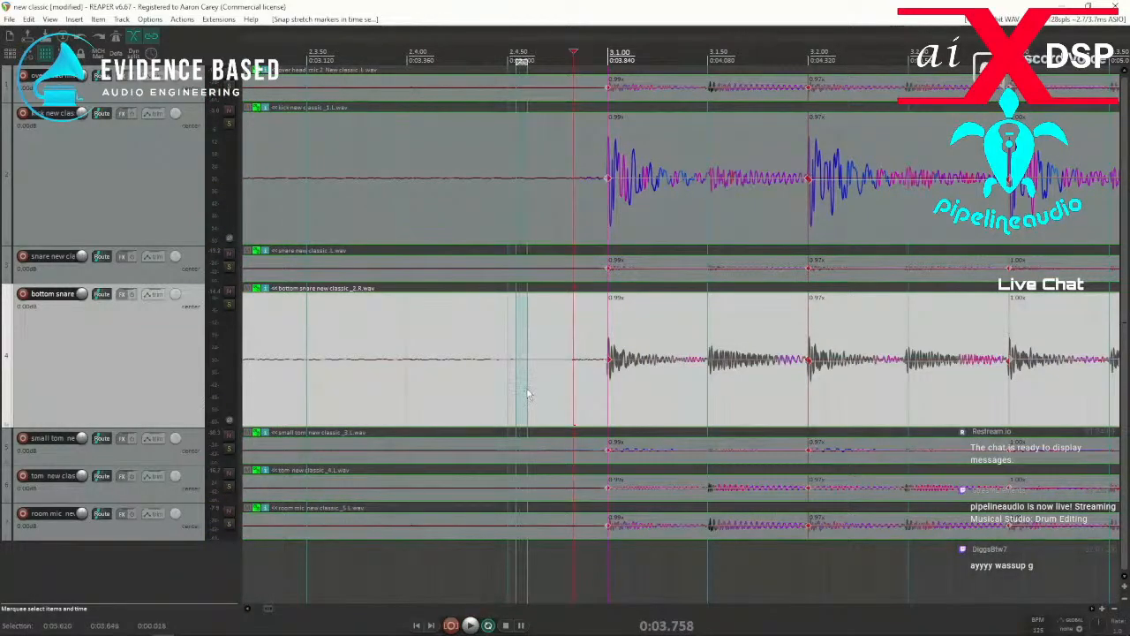
click(580, 394)
key(space)
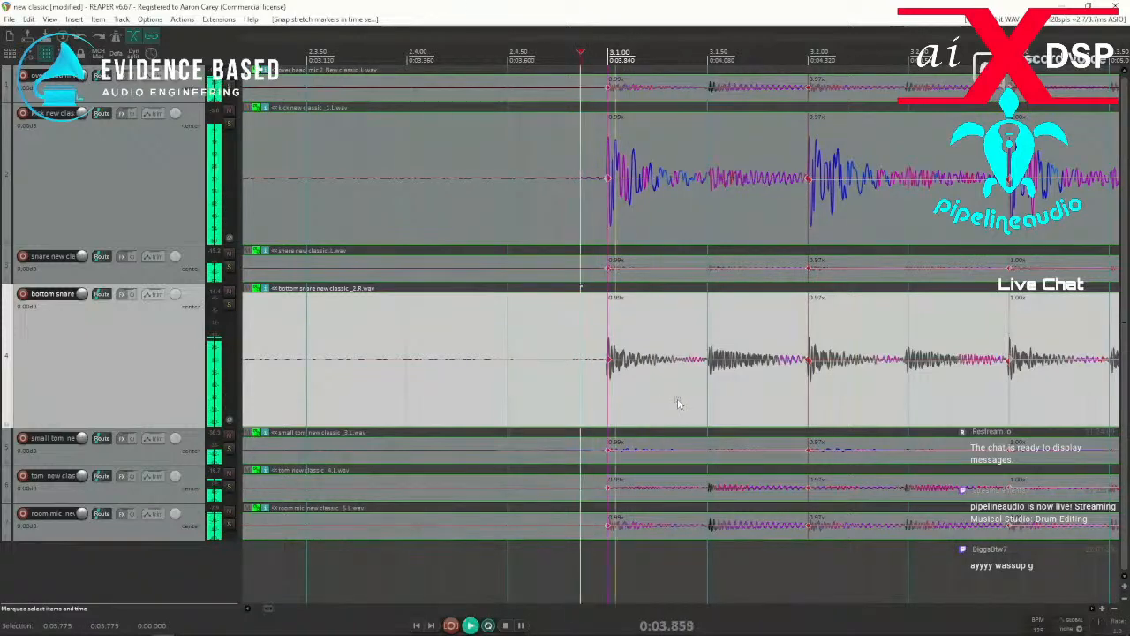
key(space)
Make the tom track on track 6 taller, select its tom new classic item, and open the transient detection settings.
drag(119, 501, 115, 536)
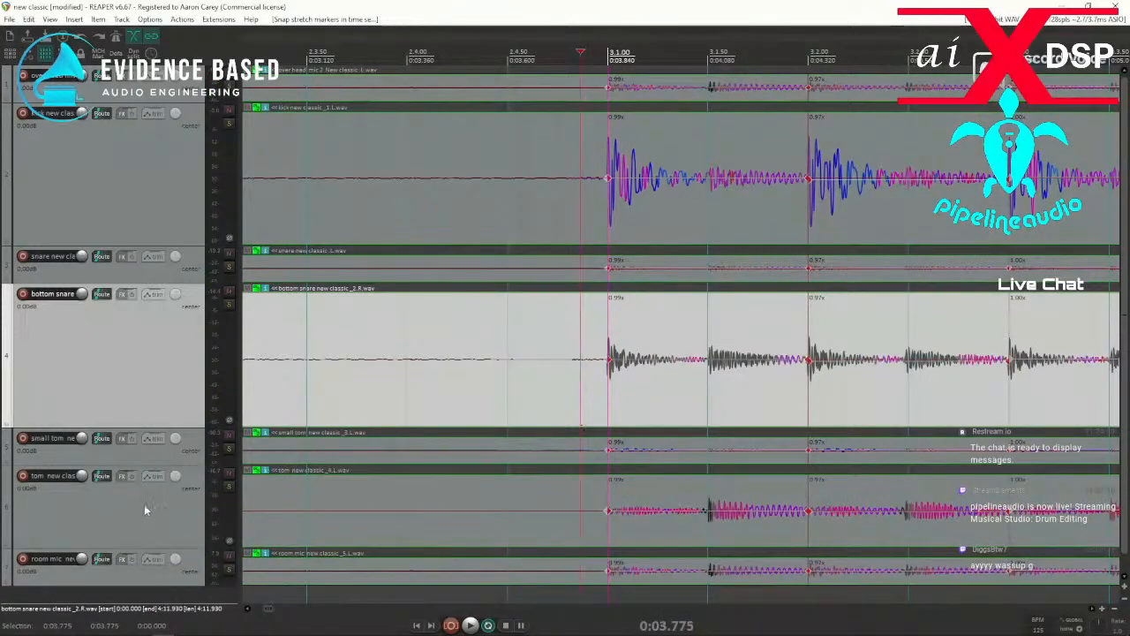
scroll(144, 511, down, 1)
click(665, 512)
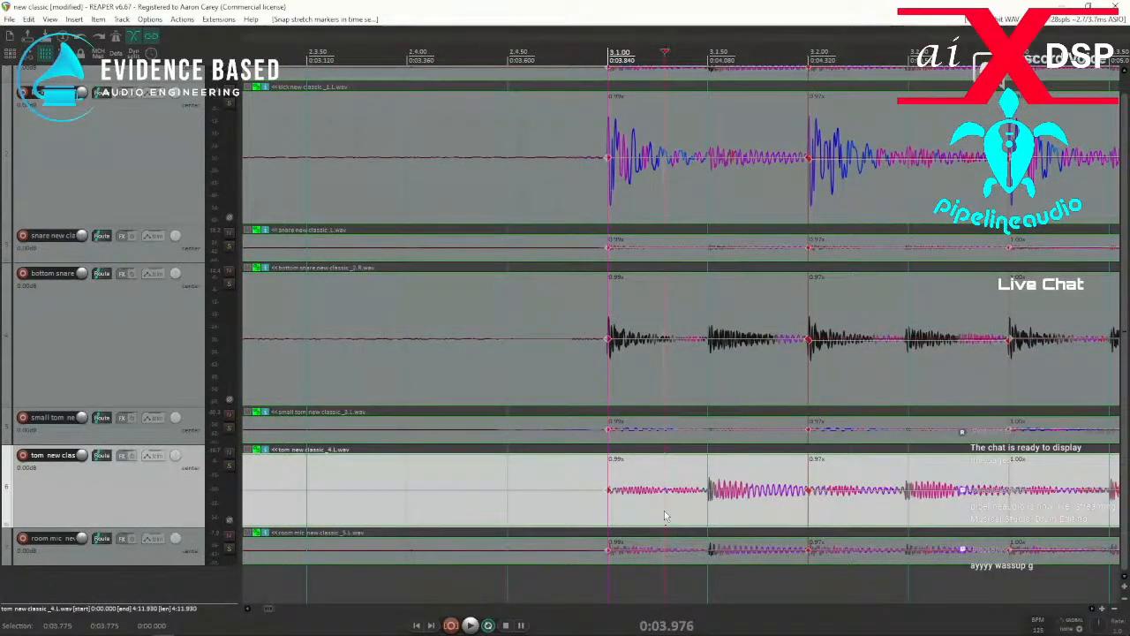
key(ctrl+alt+t)
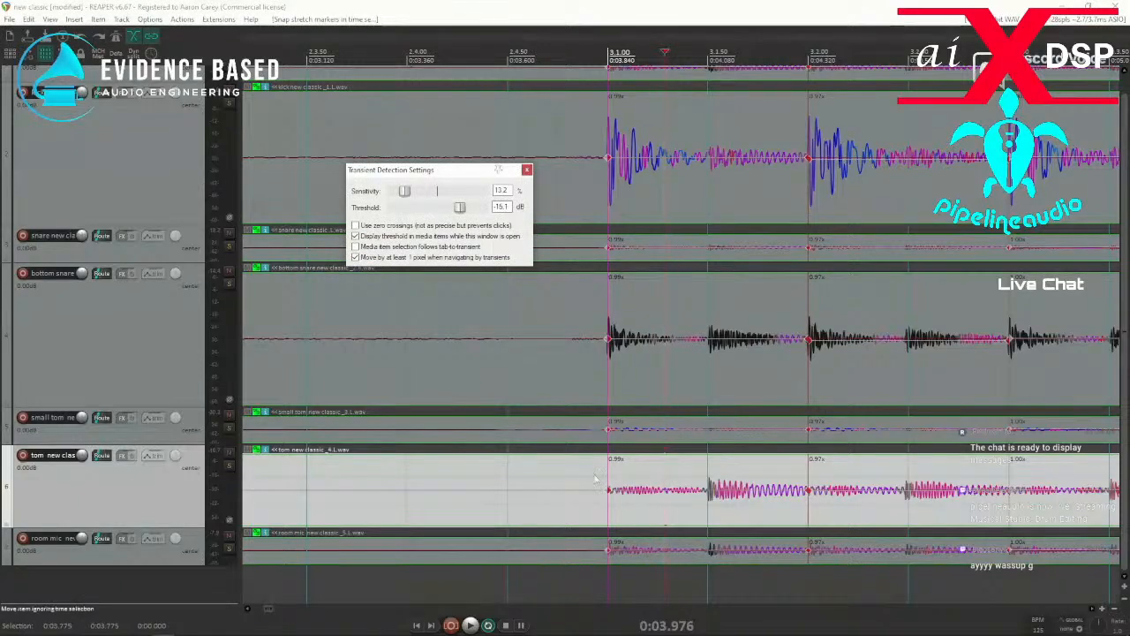
Set the transient threshold to -27.4 dB and add a stretch marker at the first unmarked tom hit after 3.1.00.
drag(449, 208, 442, 209)
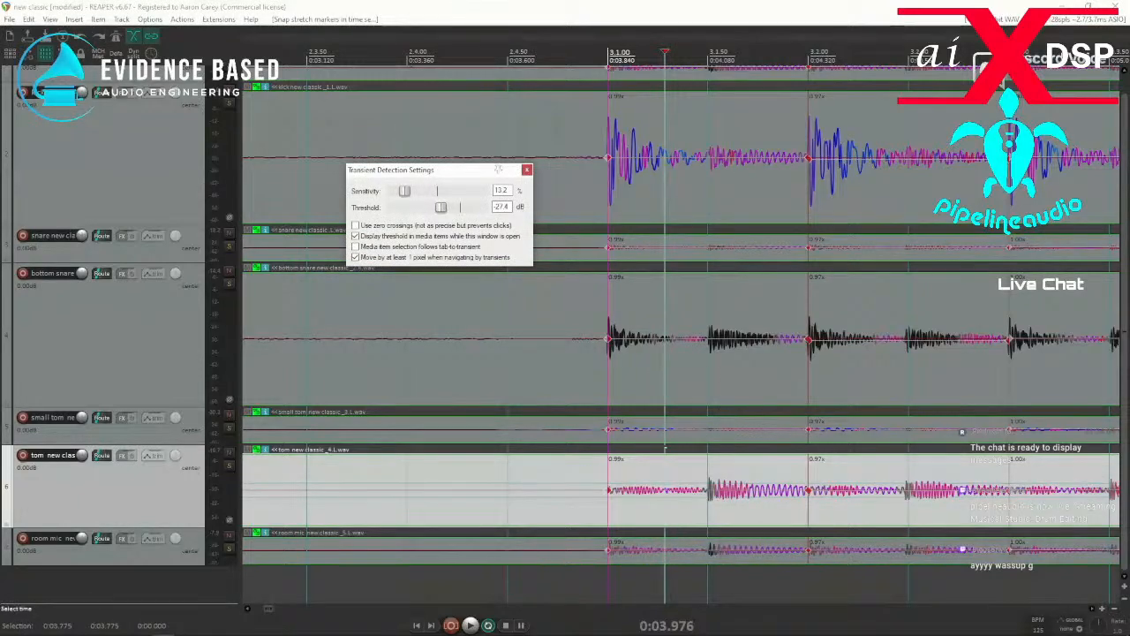
click(673, 526)
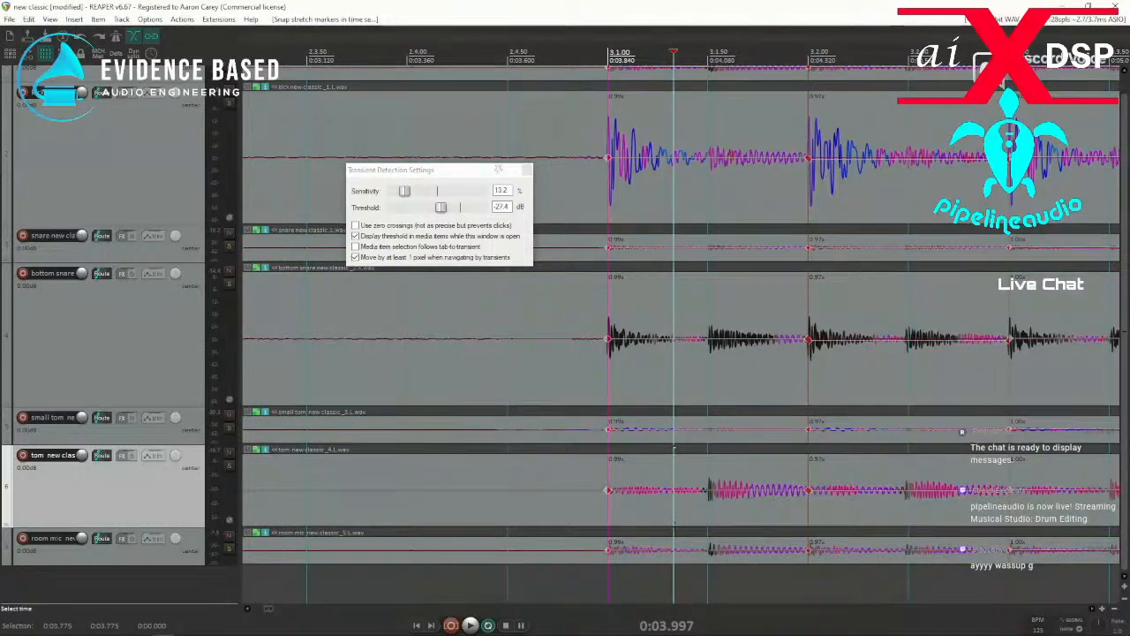
click(692, 509)
key(Tab)
key(w)
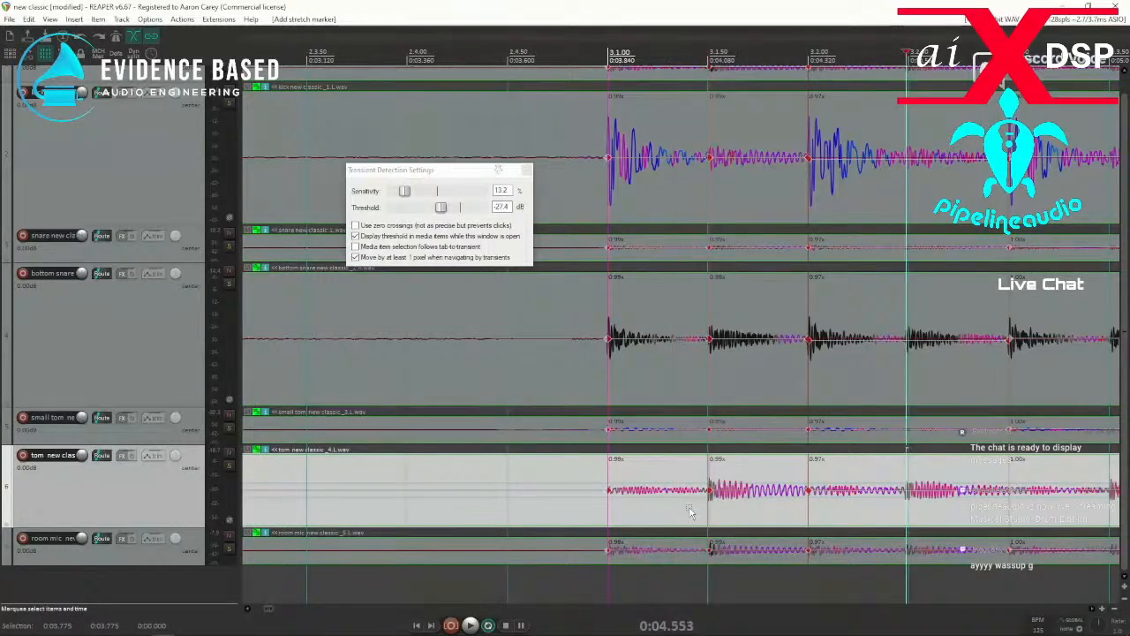
Add stretch markers at the remaining unmarked tom transients from beat 3.2 up to just before bar 6.
scroll(742, 502, down, 3)
key(Tab)
key(shift+w)
key(Tab)
key(shift+w)
key(Tab)
key(Tab)
key(shift+w)
key(Tab)
key(shift+w)
key(Tab)
key(shift+w)
key(Tab)
key(shift+w)
key(Tab)
key(shift+w)
key(Tab)
key(shift+w)
key(Tab)
scroll(778, 507, down, 5)
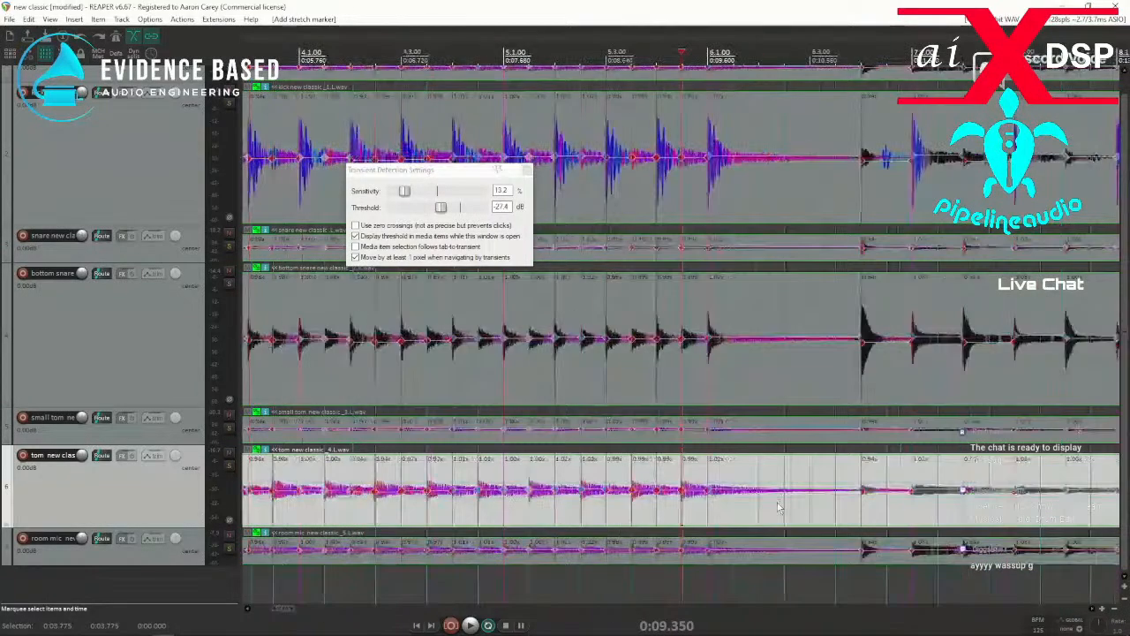
Select the time range from 3.001 to 10.625 s around the tom intro and snap its stretch markers to the grid.
drag(749, 517, 341, 514)
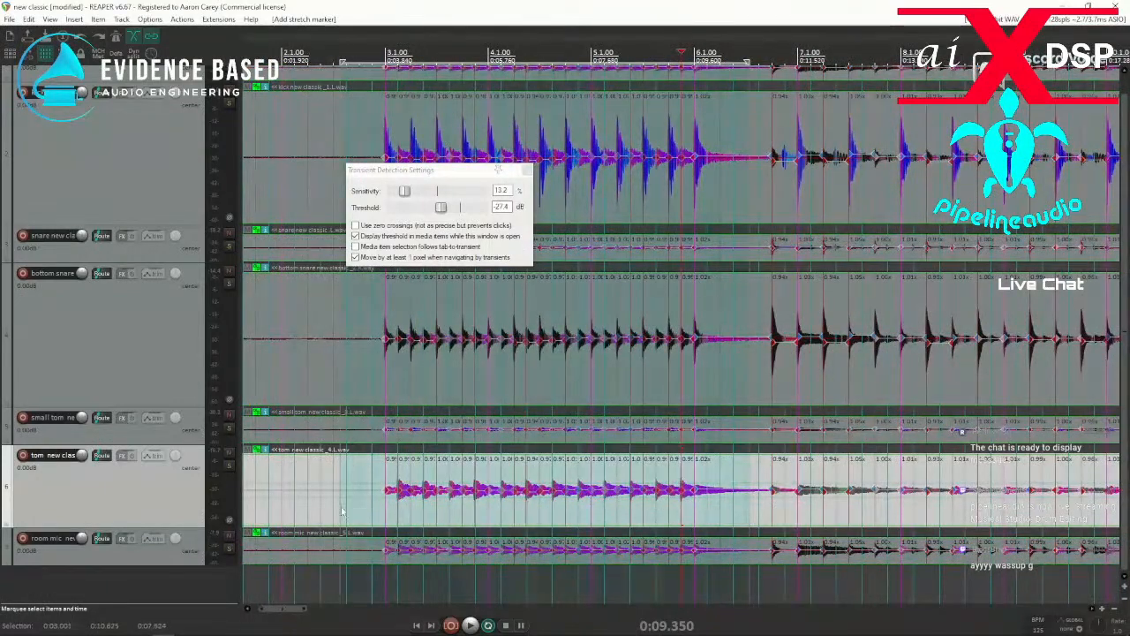
key(q)
Examine the stretch markers on the drum items from bar 7 onward and across the whole song.
click(820, 528)
scroll(786, 528, up, 4)
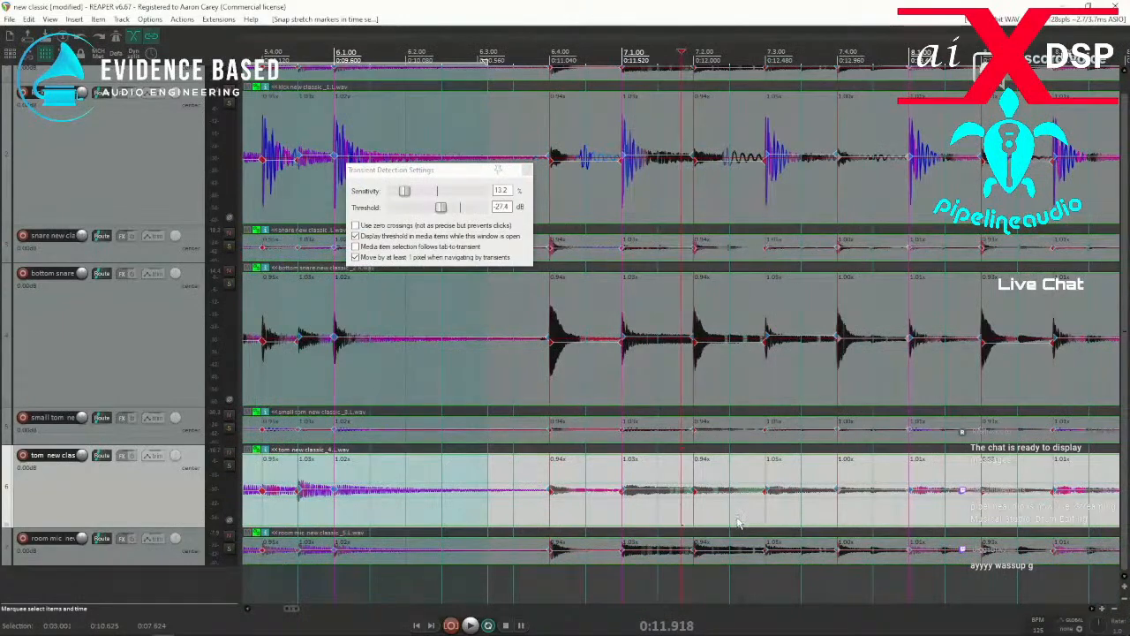
scroll(738, 522, down, 3)
scroll(767, 545, up, 3)
scroll(864, 526, down, 8)
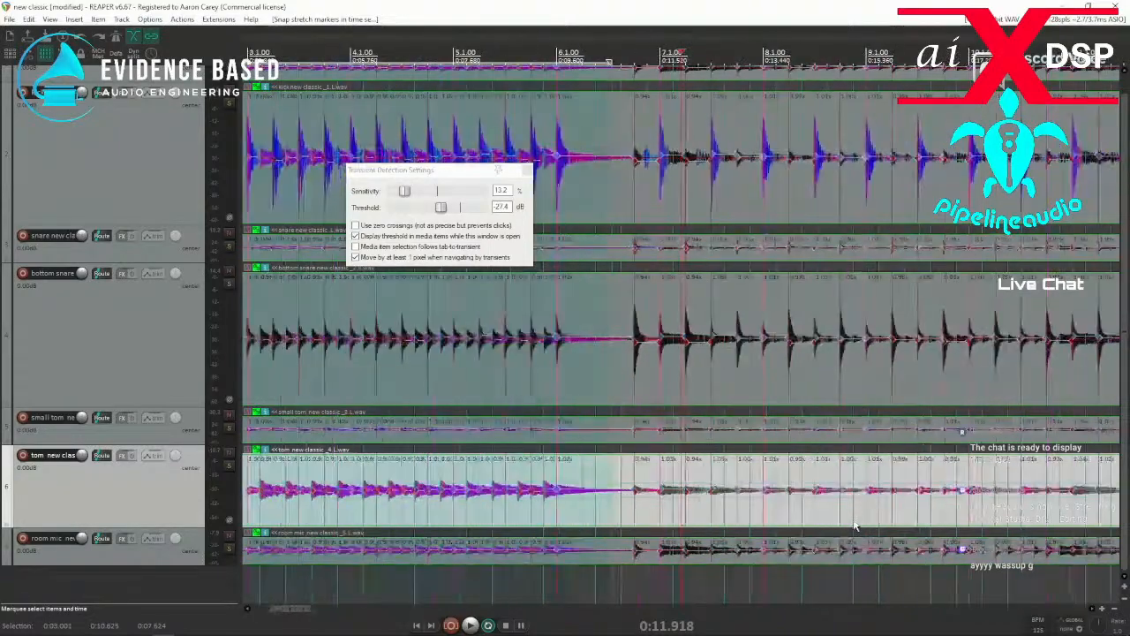
scroll(857, 524, down, 3)
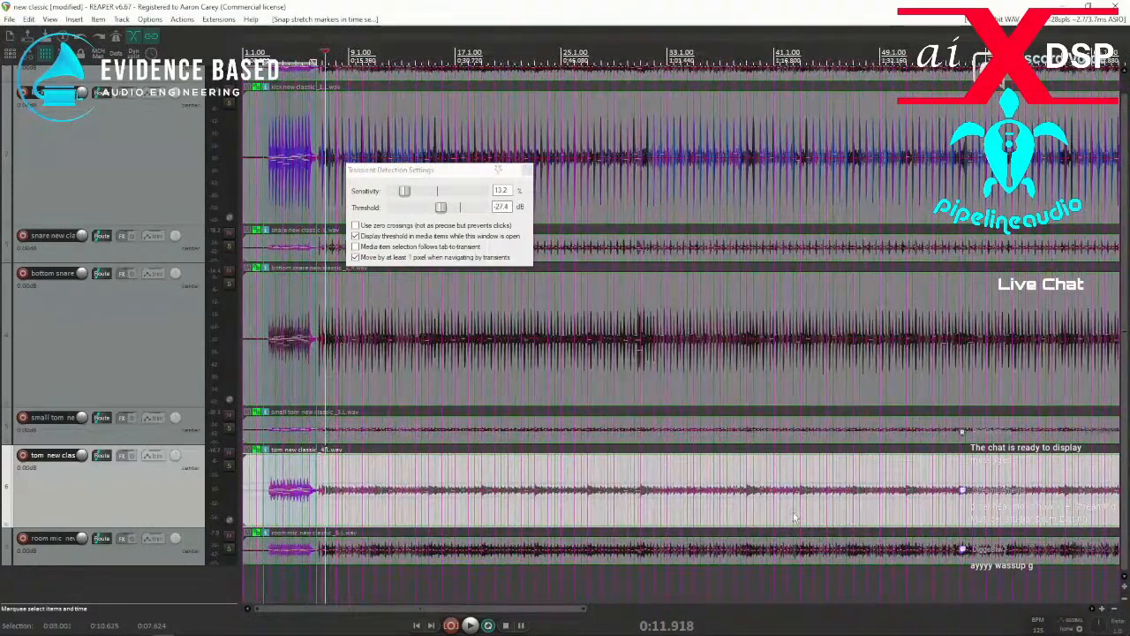
scroll(793, 512, down, 4)
scroll(789, 515, down, 4)
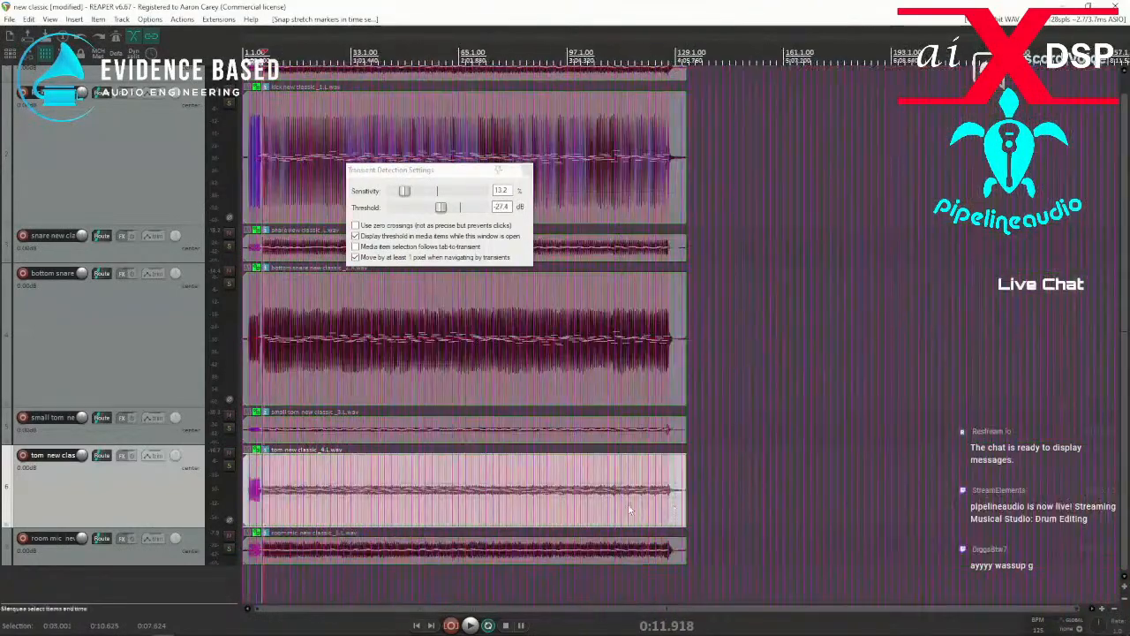
scroll(649, 506, up, 10)
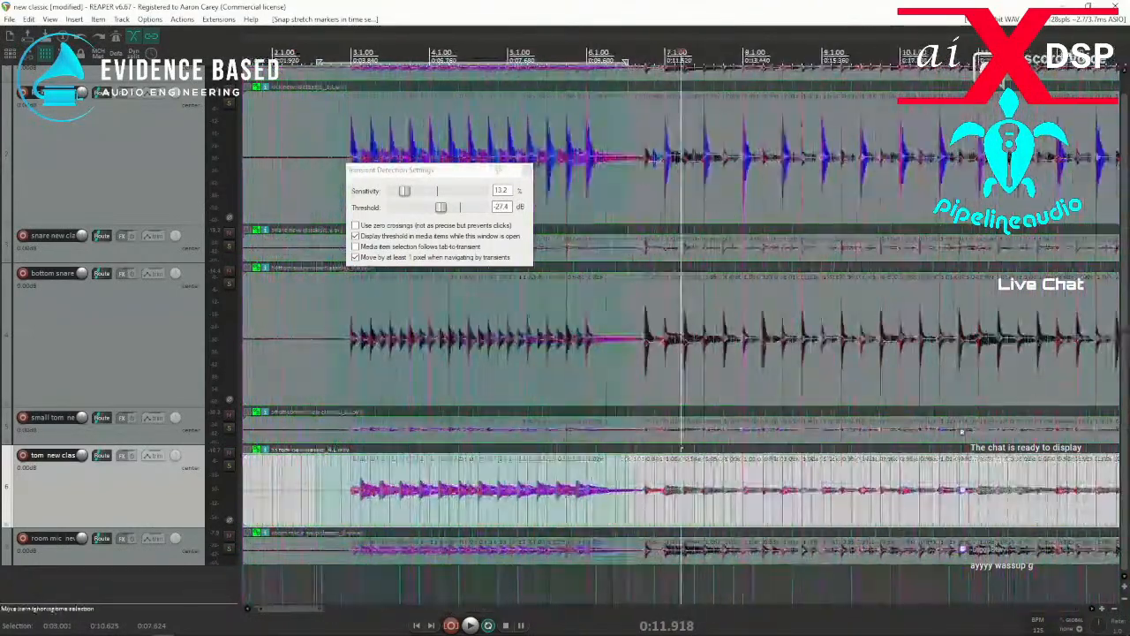
Play the snapped tom intro from just before bar 3, and check the timing of the section from bar 7.
click(344, 385)
key(space)
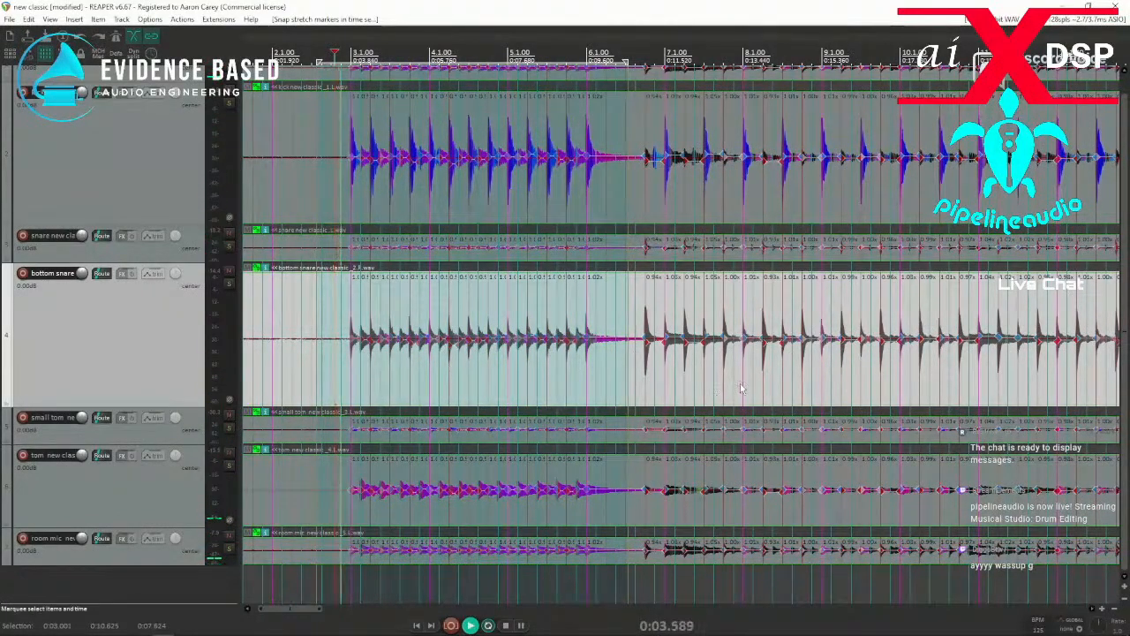
click(630, 379)
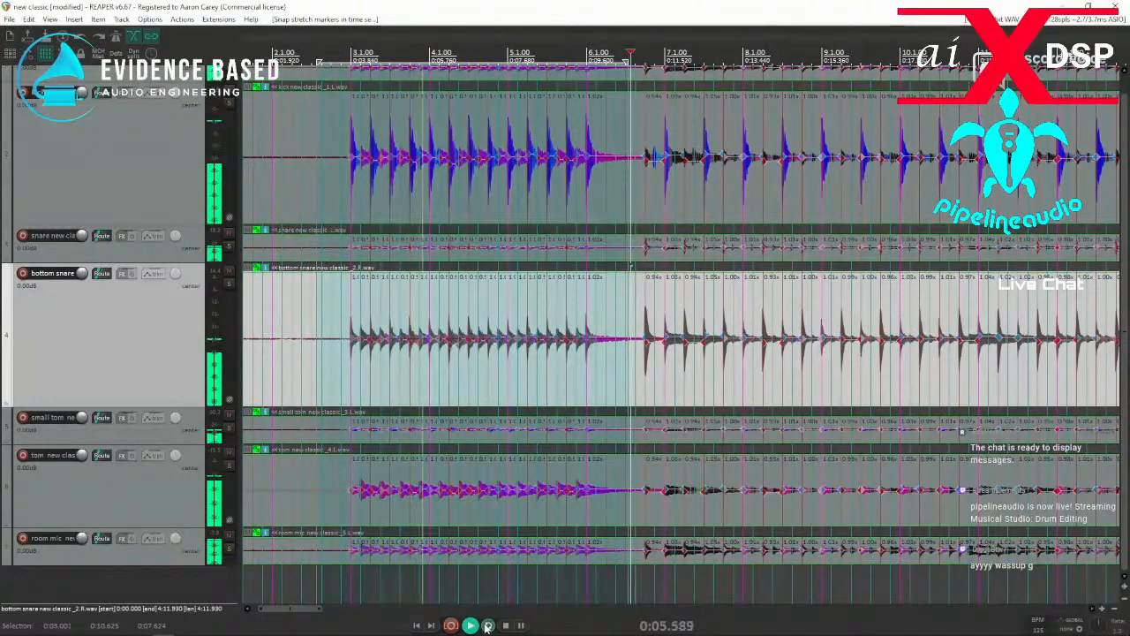
scroll(665, 387, up, 3)
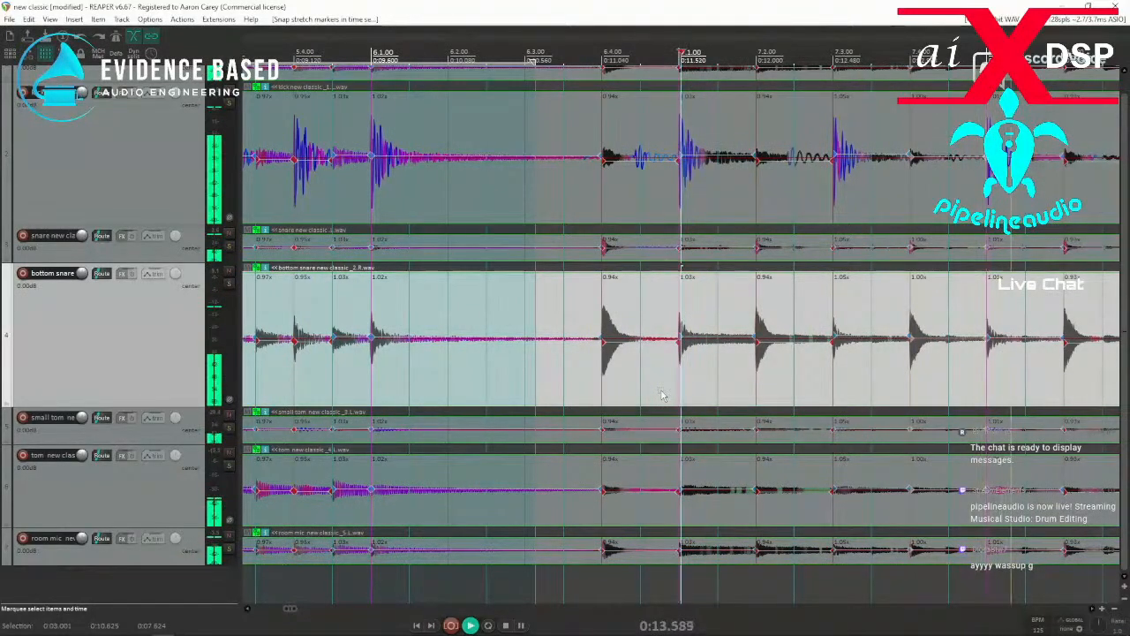
scroll(660, 394, down, 3)
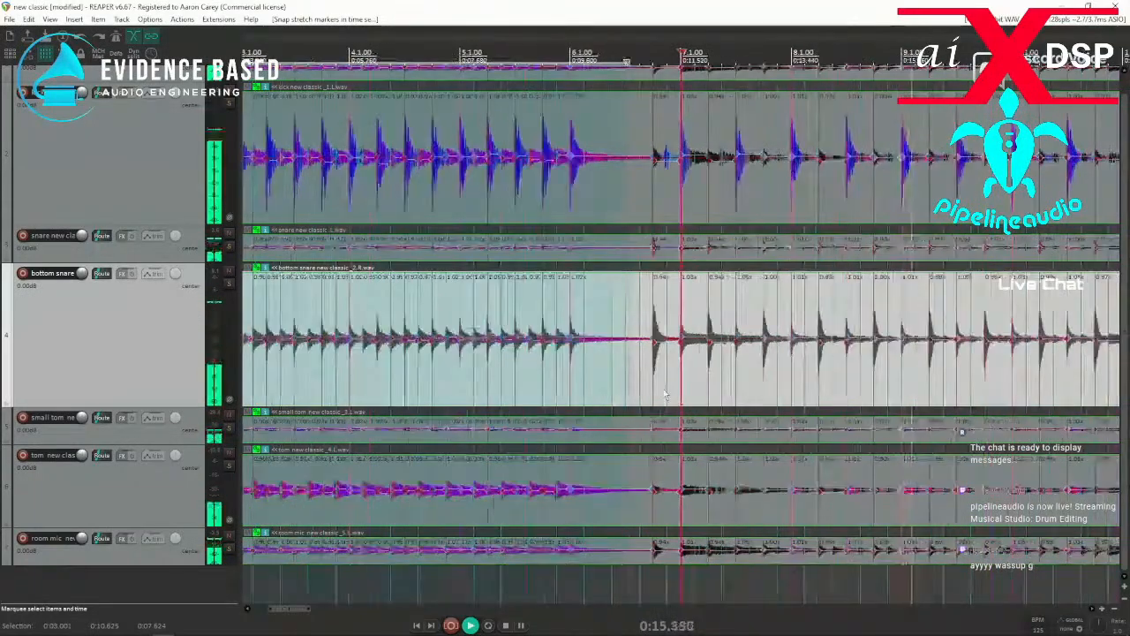
key(space)
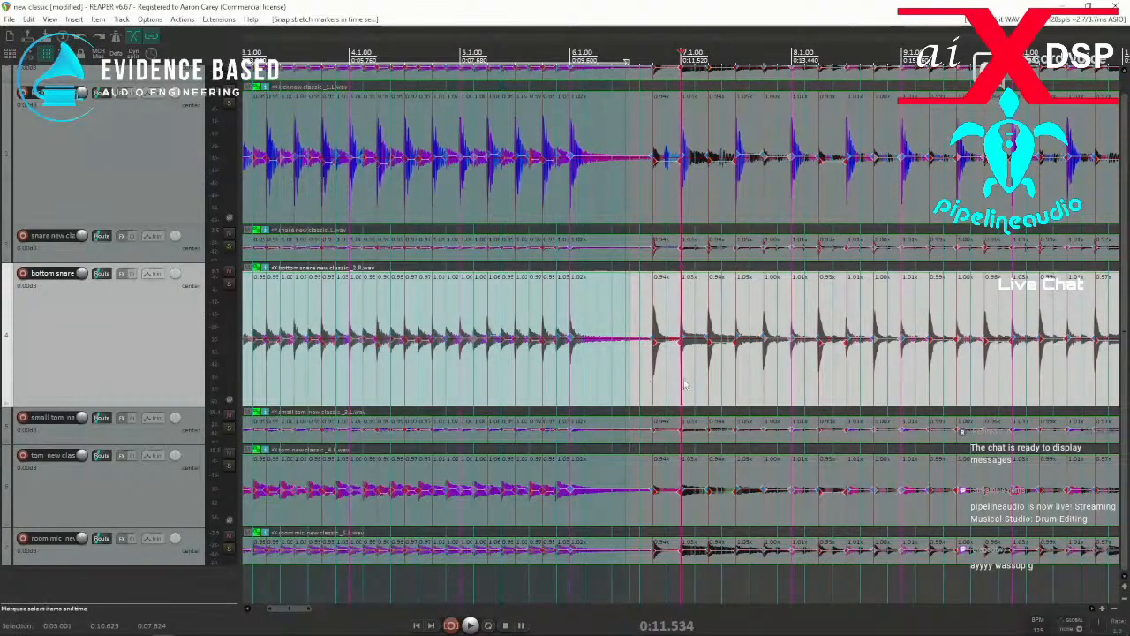
Make the overhead track on track 1 taller and compare its waveform with the kick's stretch marker at bar 8.
scroll(147, 373, up, 1)
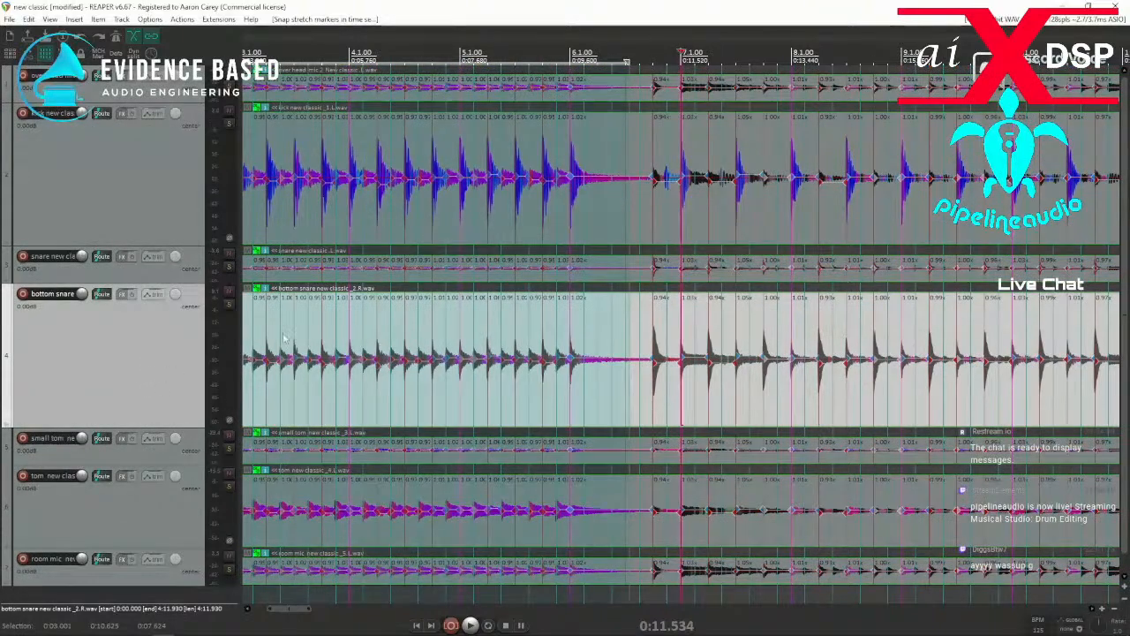
drag(159, 102, 159, 226)
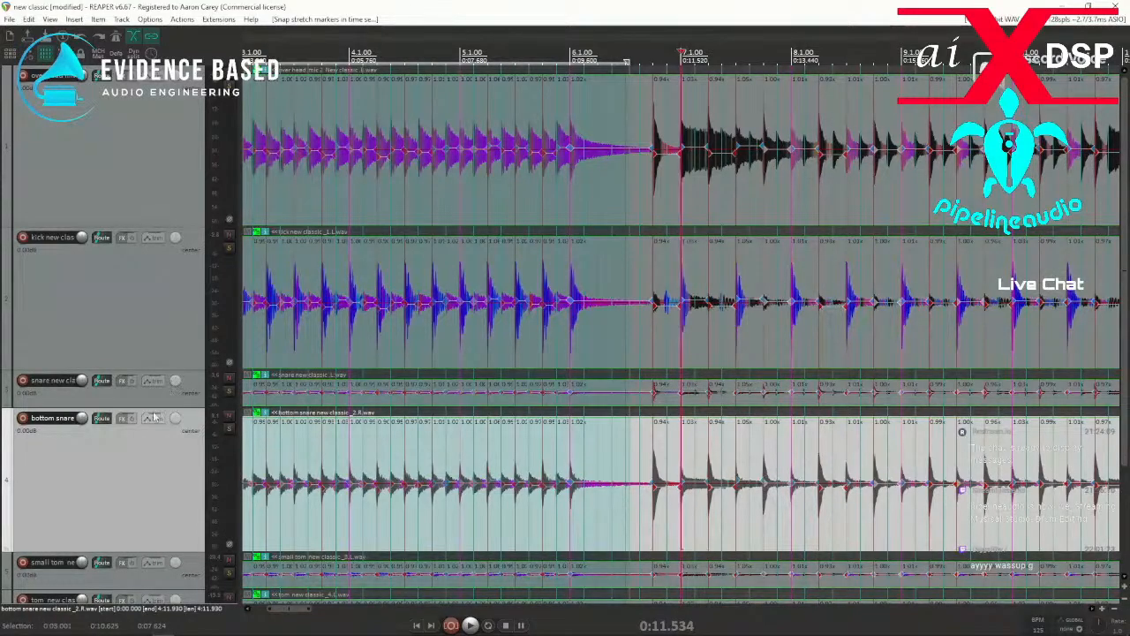
scroll(159, 407, down, 3)
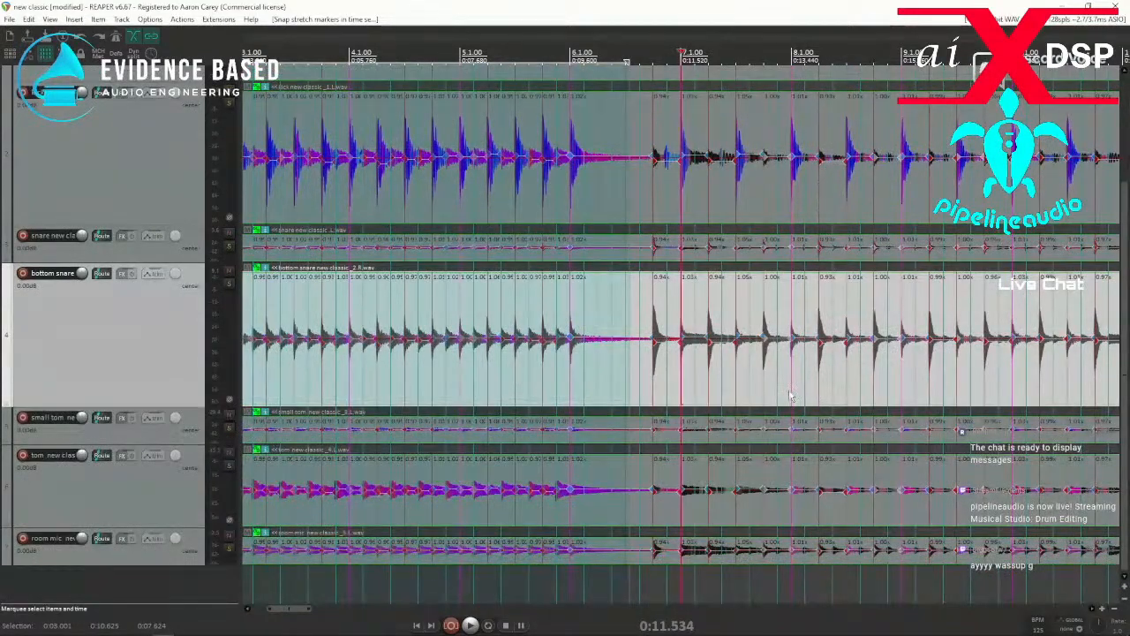
scroll(161, 239, up, 3)
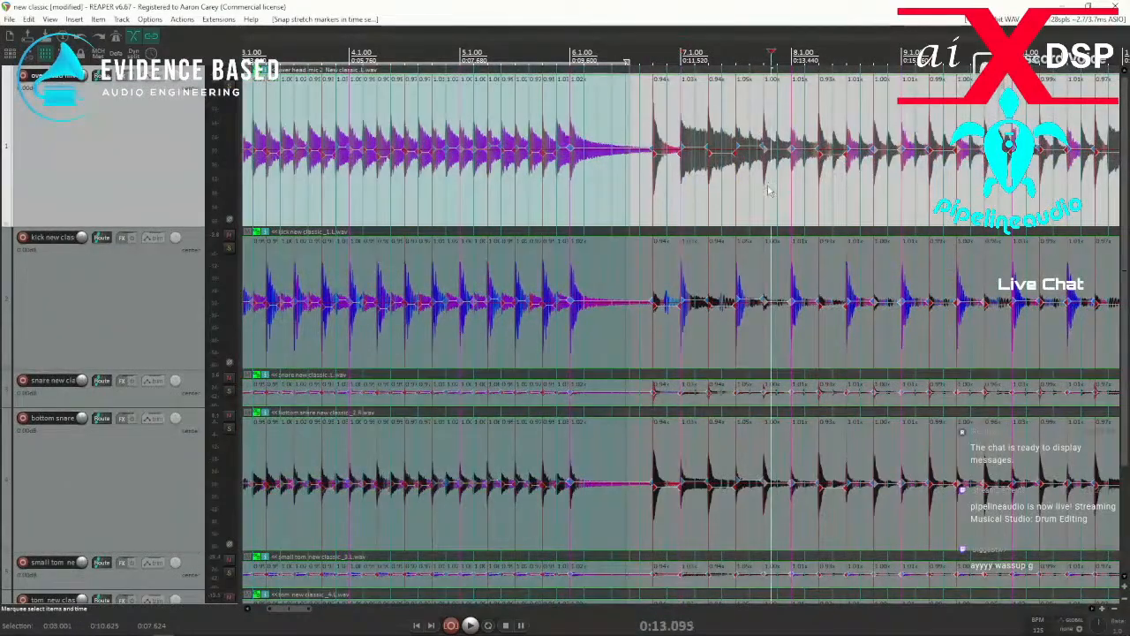
scroll(780, 183, up, 5)
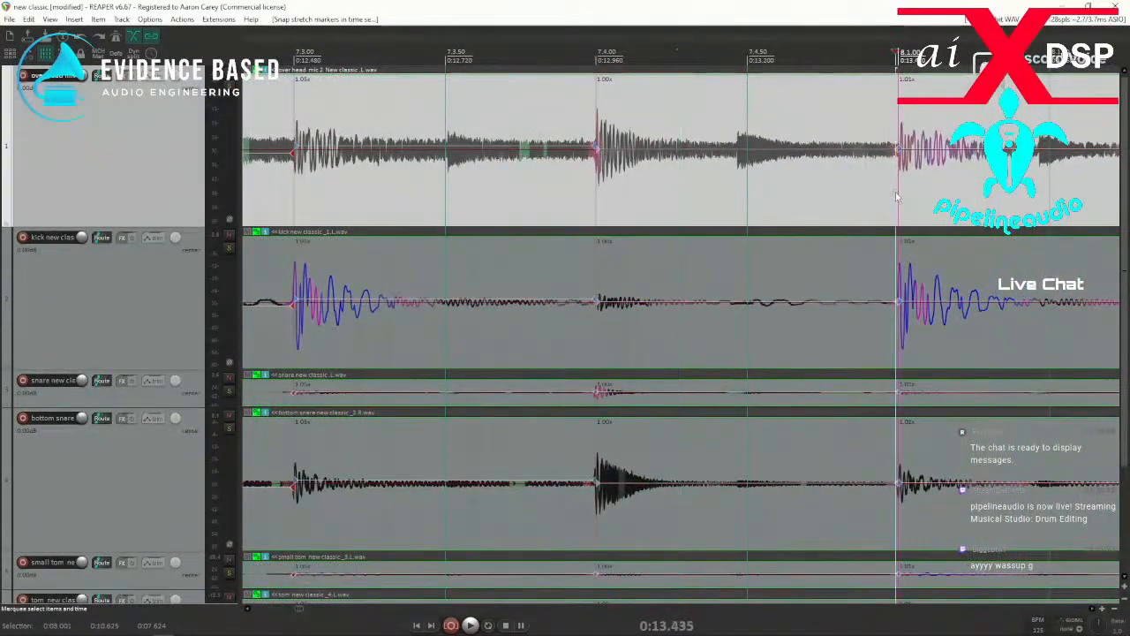
scroll(897, 196, up, 3)
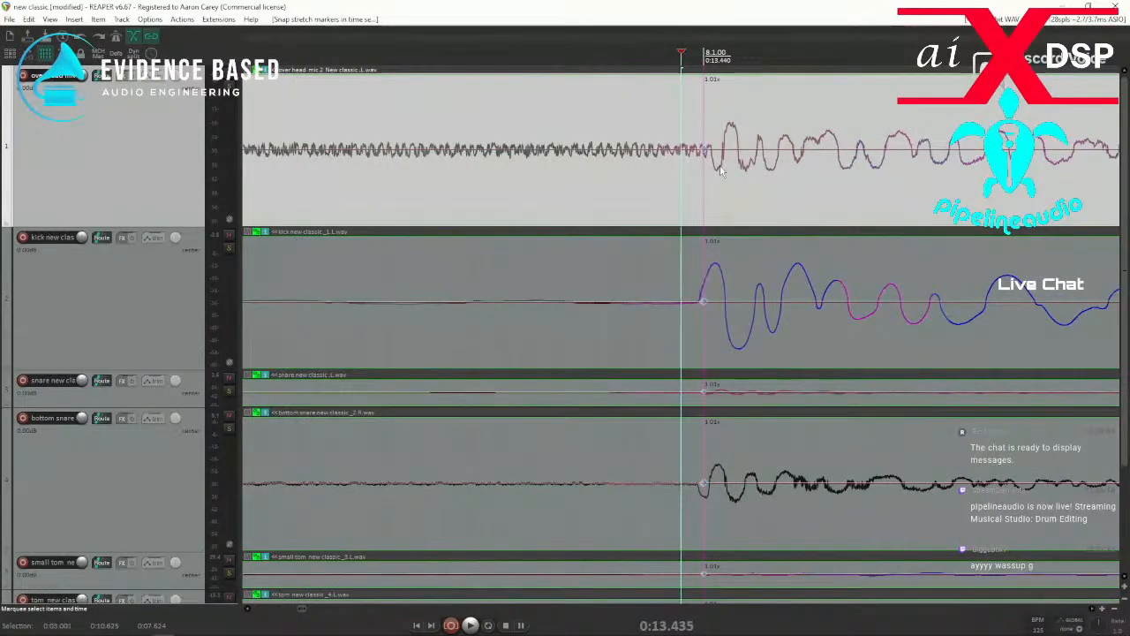
scroll(717, 174, down, 10)
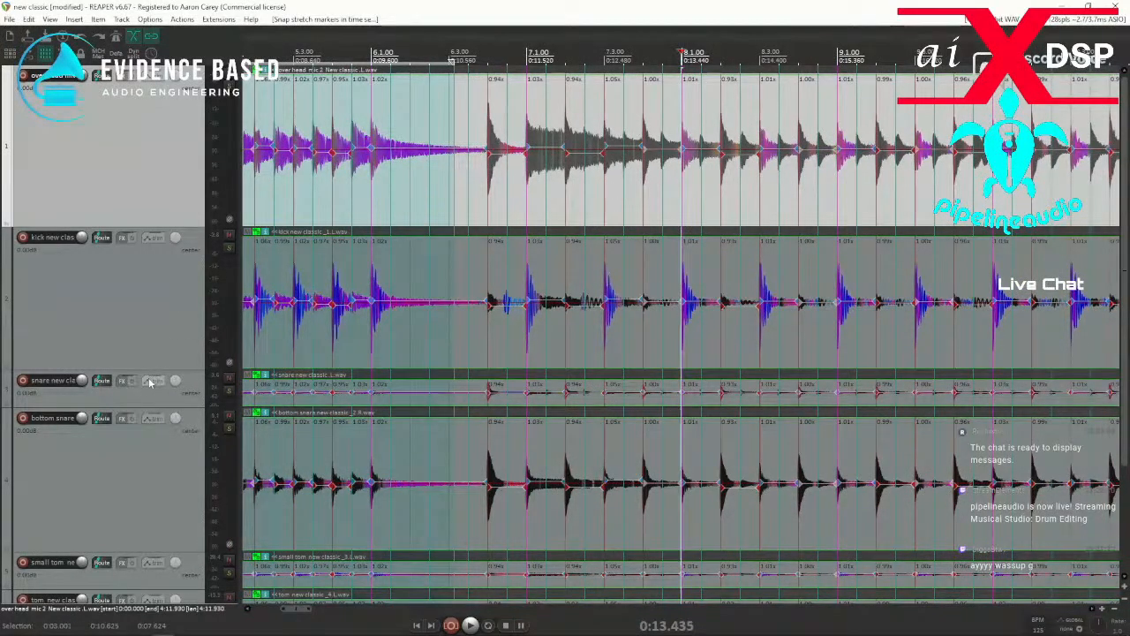
Make the snare track on track 3 taller and select its item around the unmarked hits after bar 7.
drag(134, 406, 108, 526)
click(595, 504)
scroll(633, 485, up, 5)
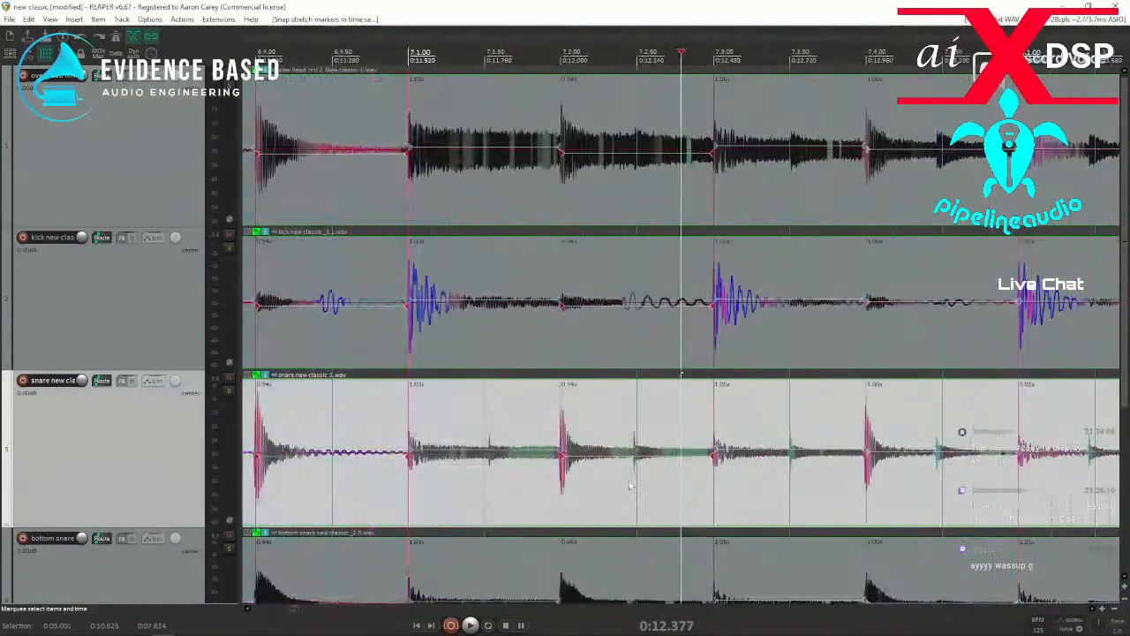
click(605, 495)
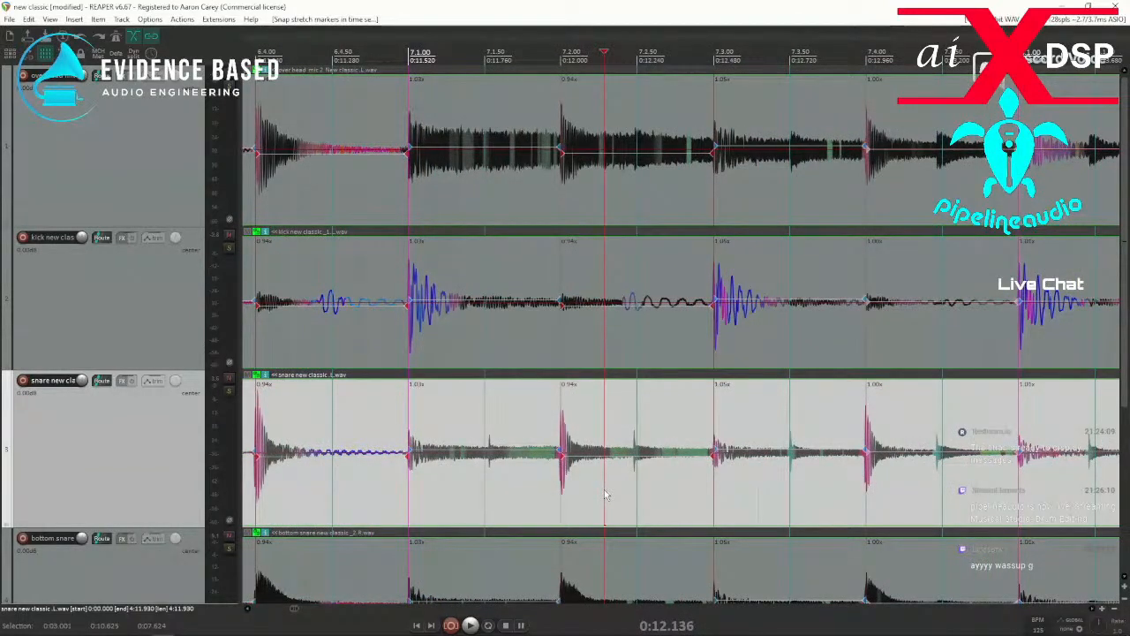
Set the transient detection threshold to -32.2 dB and move the edit cursor to the unmarked snare hit just after bar 7.
key(ctrl+alt+t)
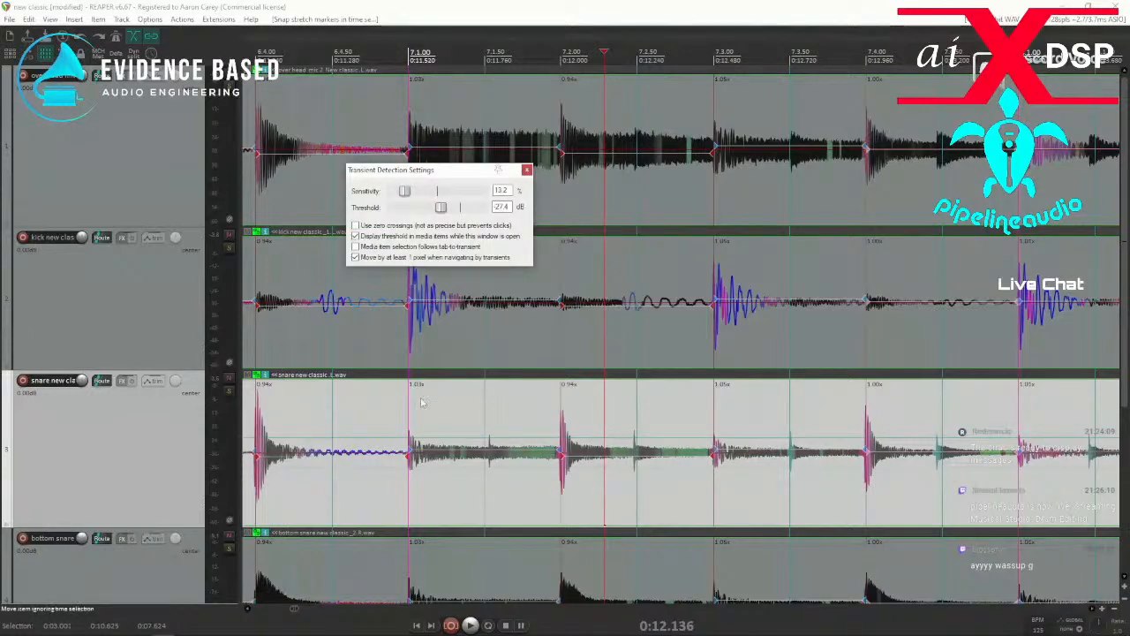
drag(442, 209, 436, 209)
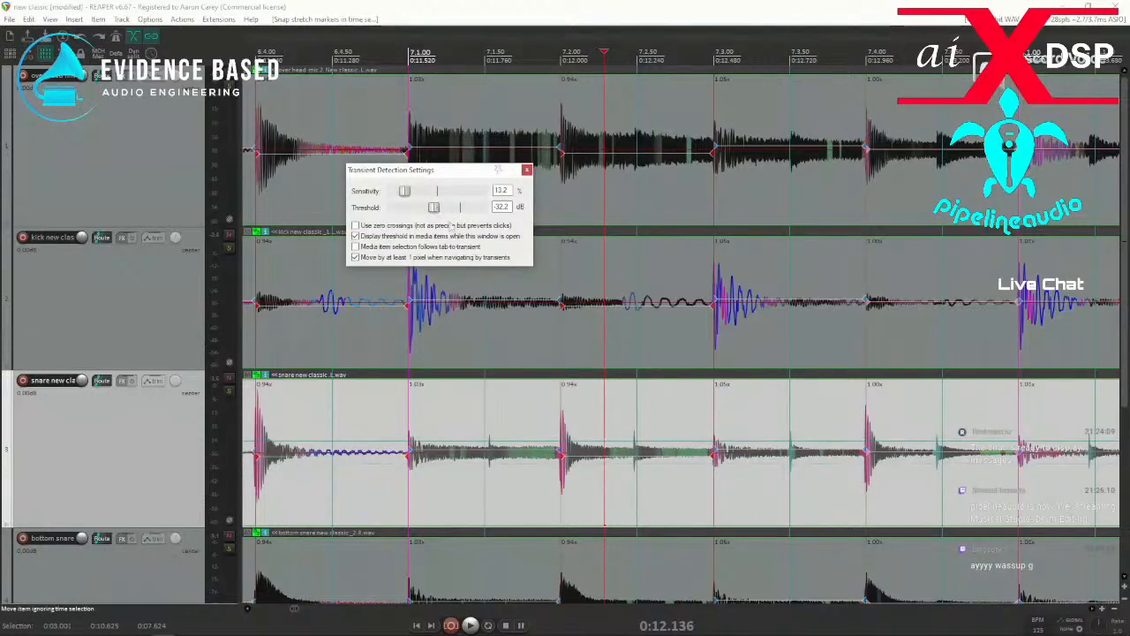
click(313, 507)
scroll(314, 506, down, 3)
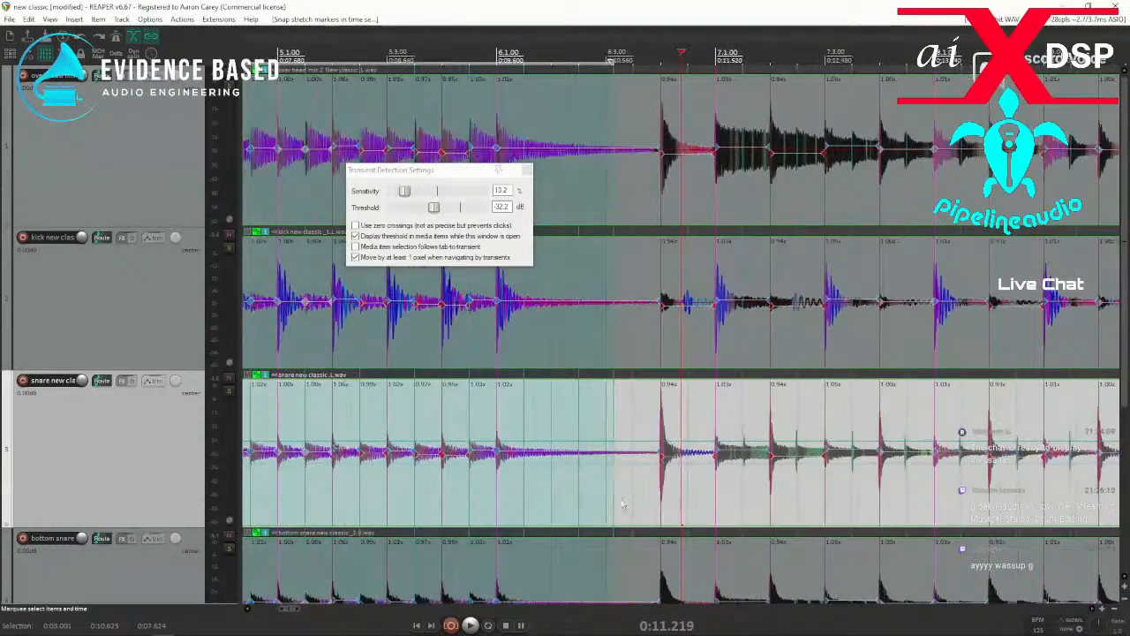
scroll(709, 509, up, 2)
key(space)
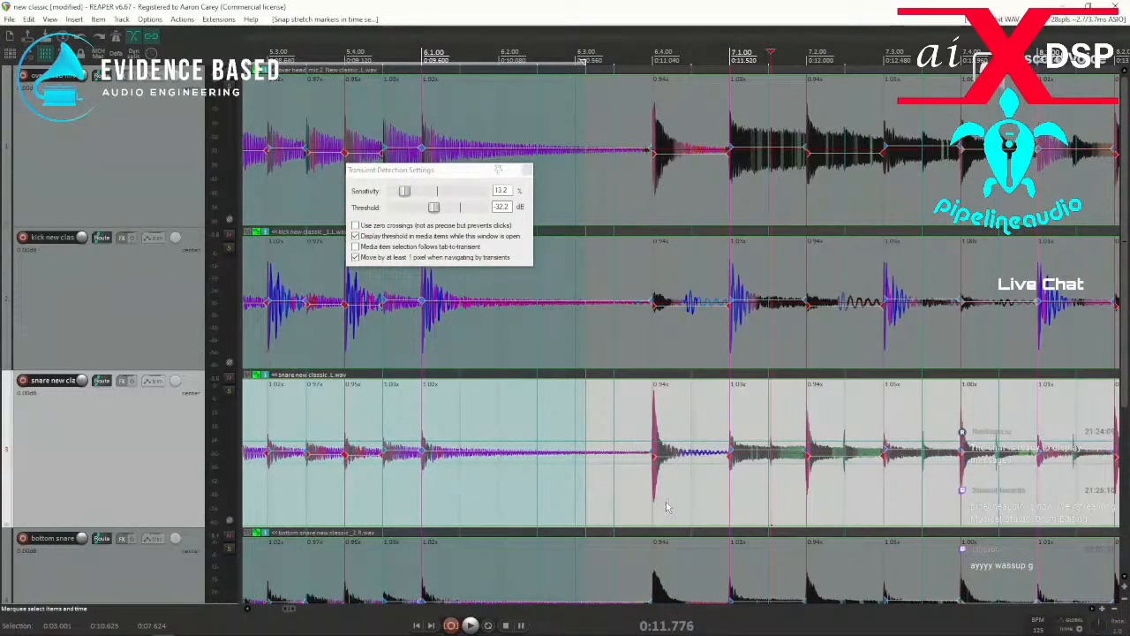
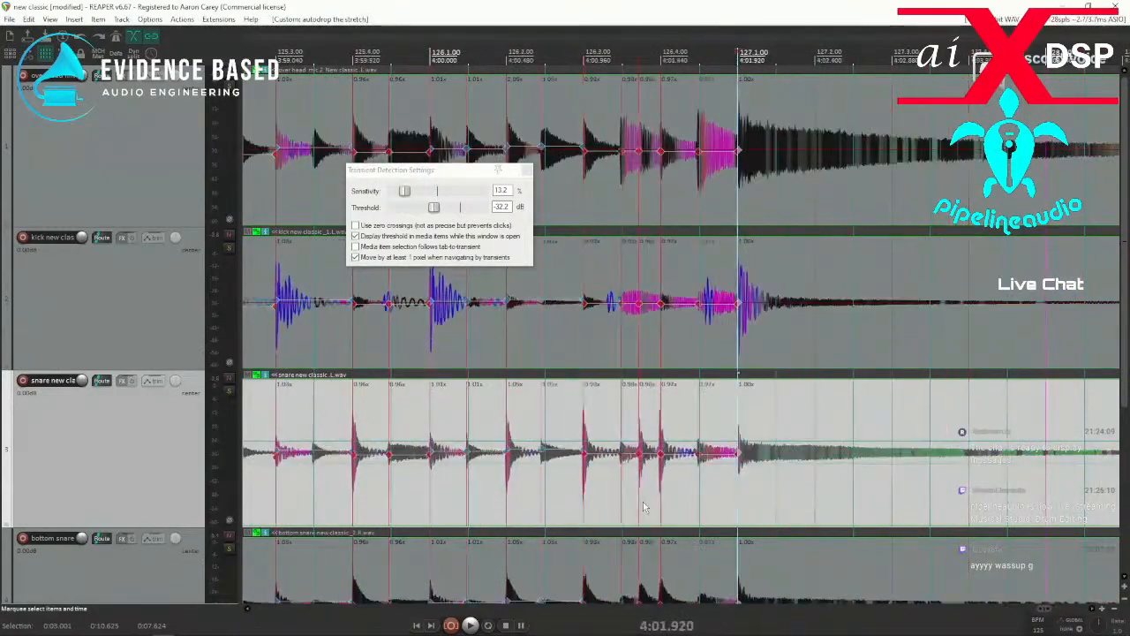
Check the stretch markers around bar 127, then select everything and snap all stretch markers to the grid.
scroll(585, 474, down, 3)
scroll(581, 474, up, 6)
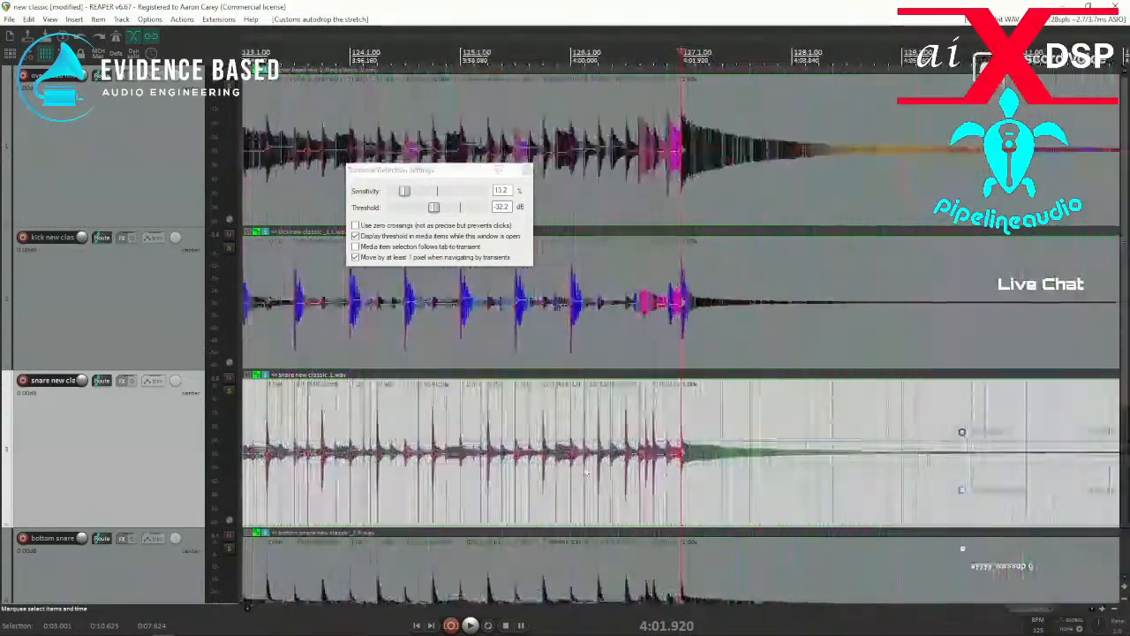
scroll(579, 474, down, 2)
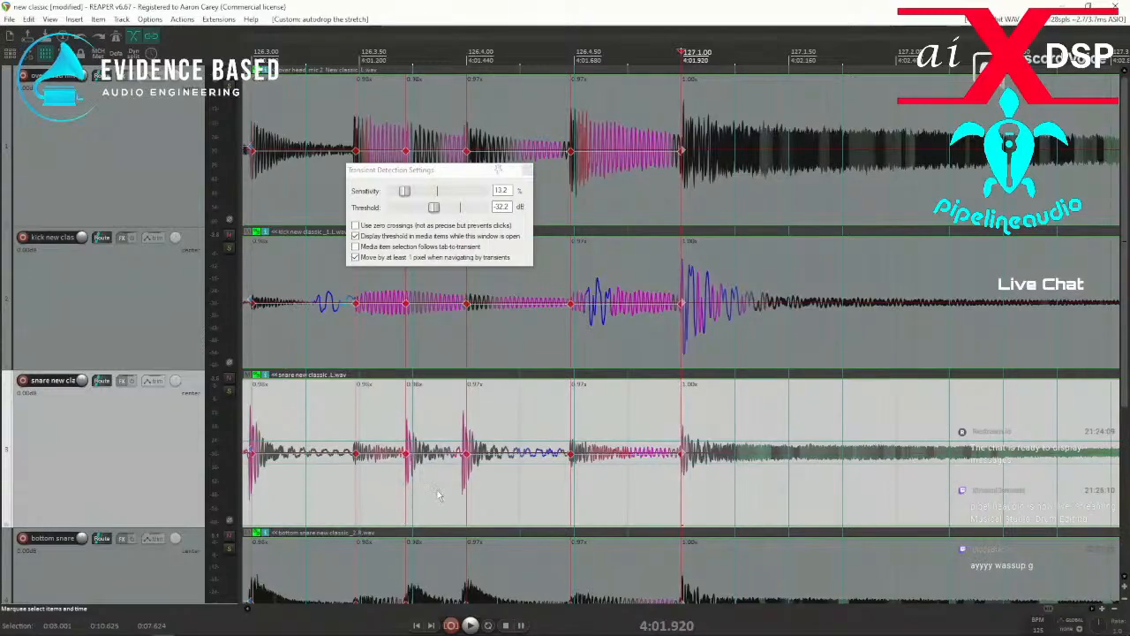
key(ctrl+a)
key(q)
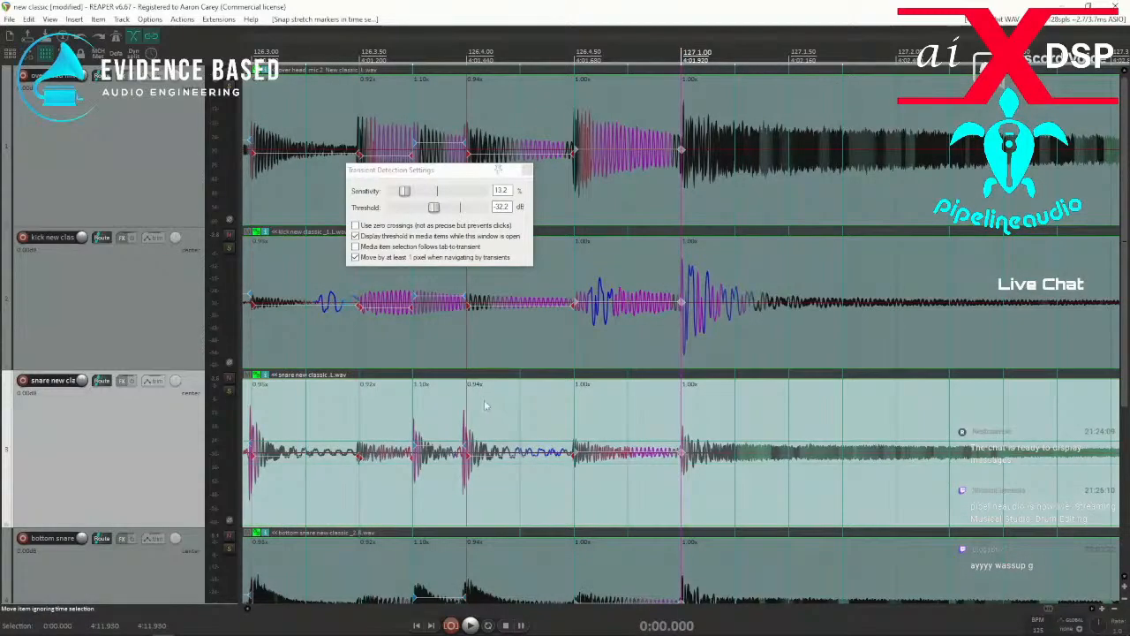
Play the snapped drums from just before bar 3 and check the timing up to bar 7.
scroll(486, 405, down, 10)
click(544, 492)
scroll(539, 491, up, 4)
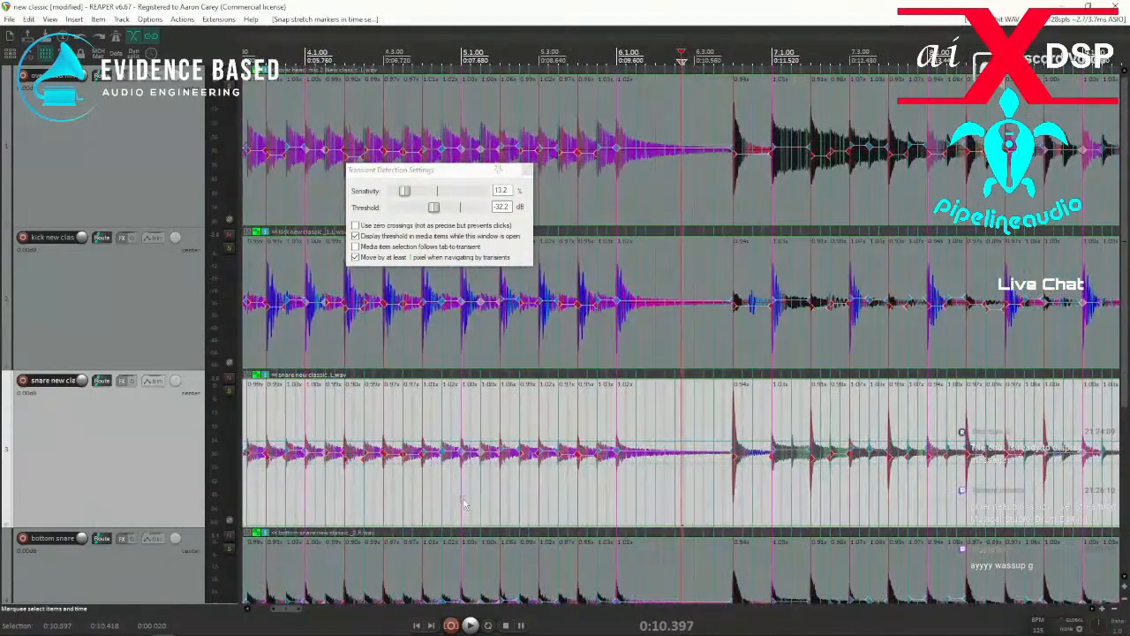
scroll(465, 503, down, 2)
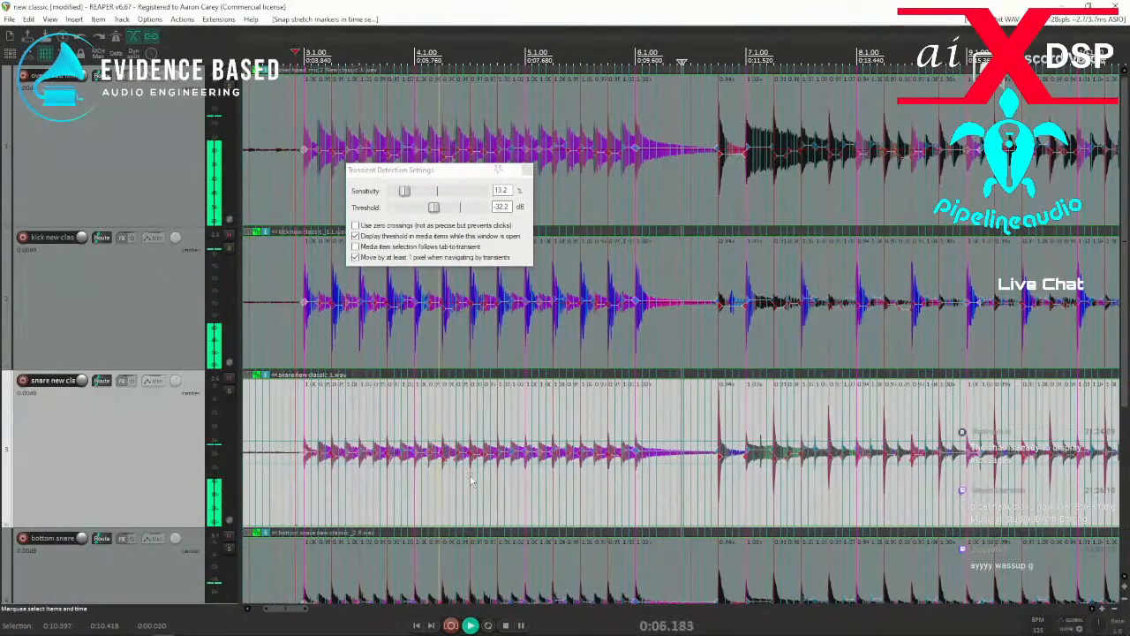
scroll(808, 483, up, 2)
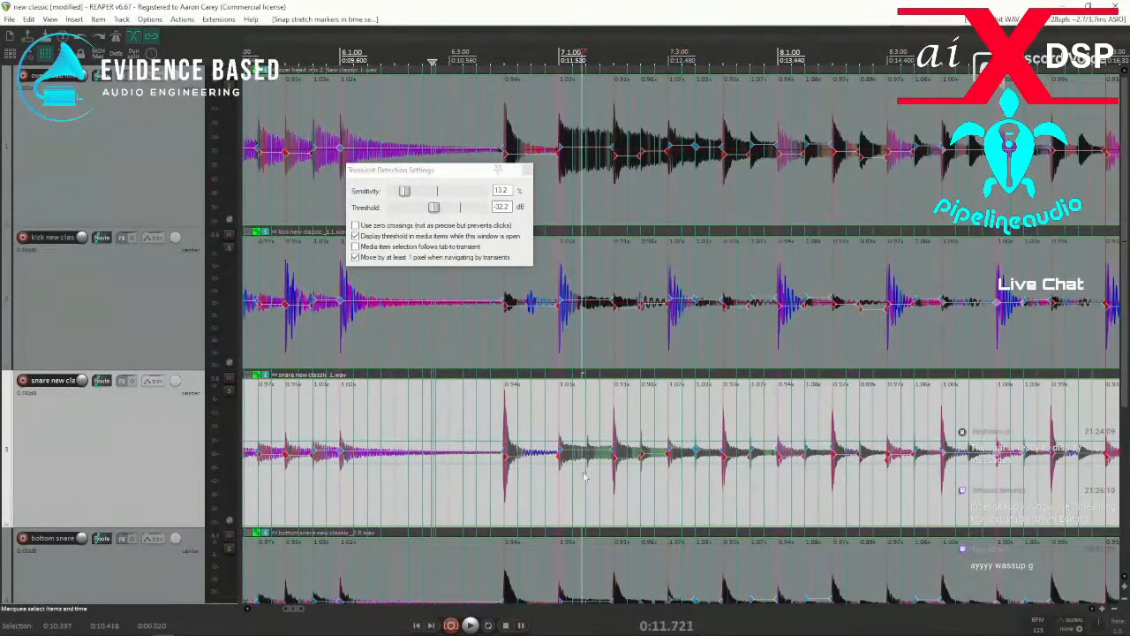
Add a stretch marker at the unmarked snare hit near 7.1.50 and snap it to the grid.
click(583, 480)
scroll(653, 475, up, 2)
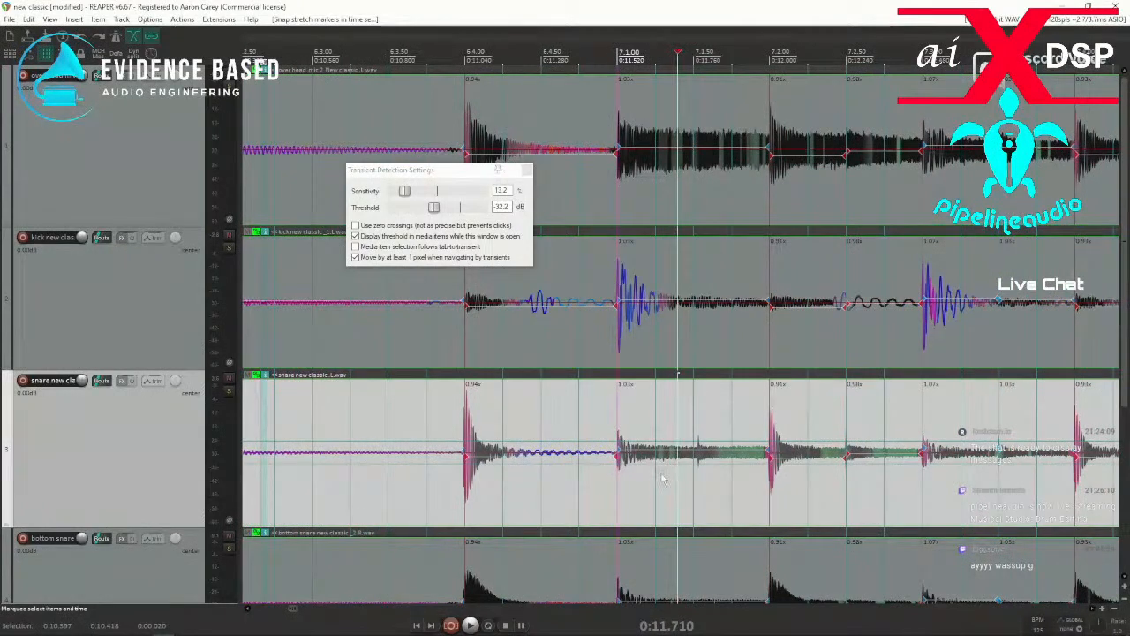
key(Tab)
key(shift+w)
drag(671, 482, 712, 478)
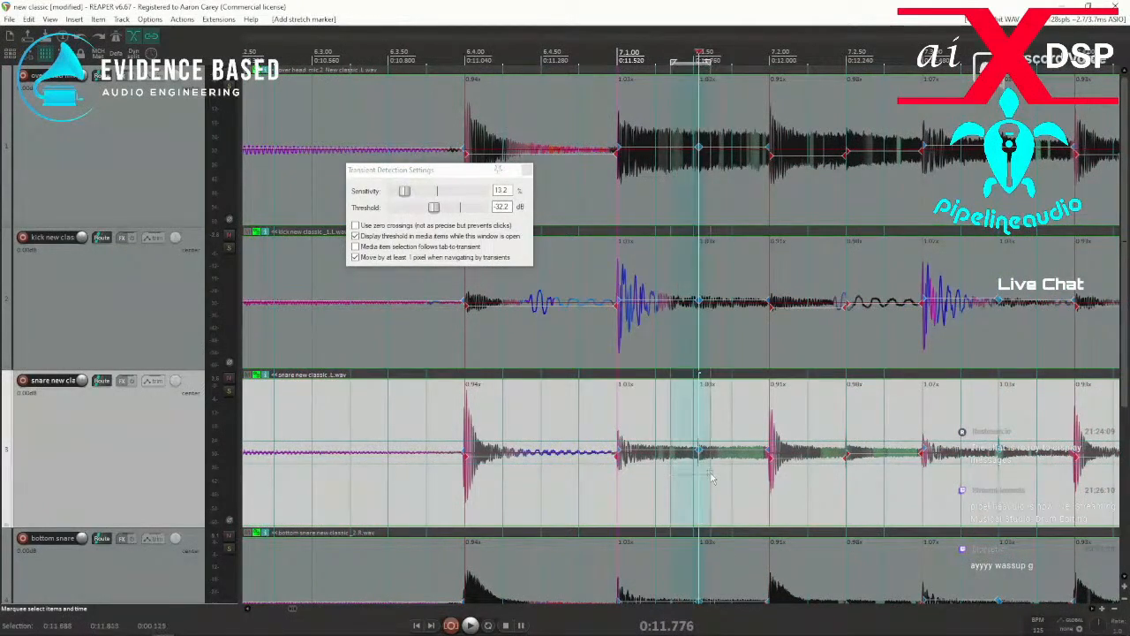
key(q)
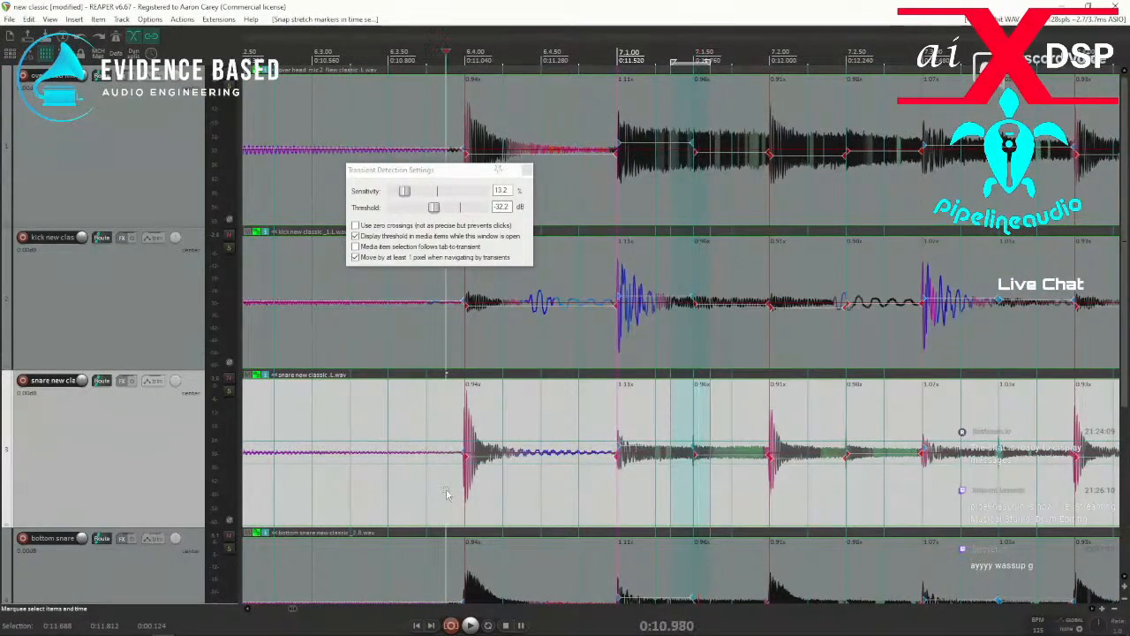
Play from just before 6.4.00 to check the timing of the section following bar 7.
key(space)
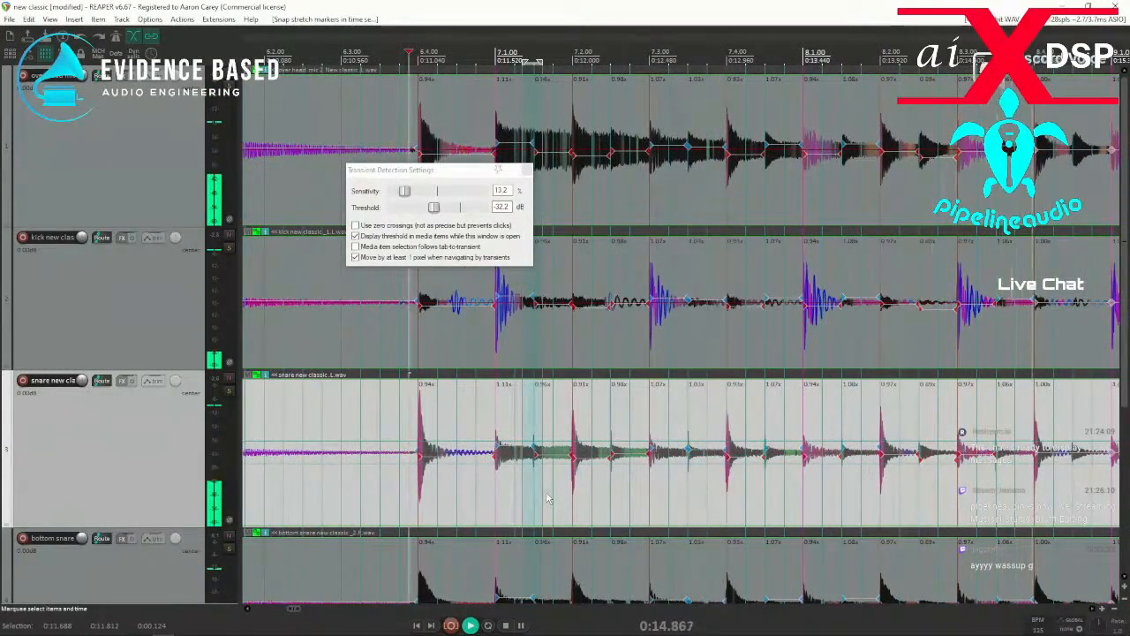
click(437, 484)
key(space)
Add a stretch marker at the unmarked snare hit at 9.2.50, snap it to the grid and play from after 8.4.00.
scroll(474, 477, up, 3)
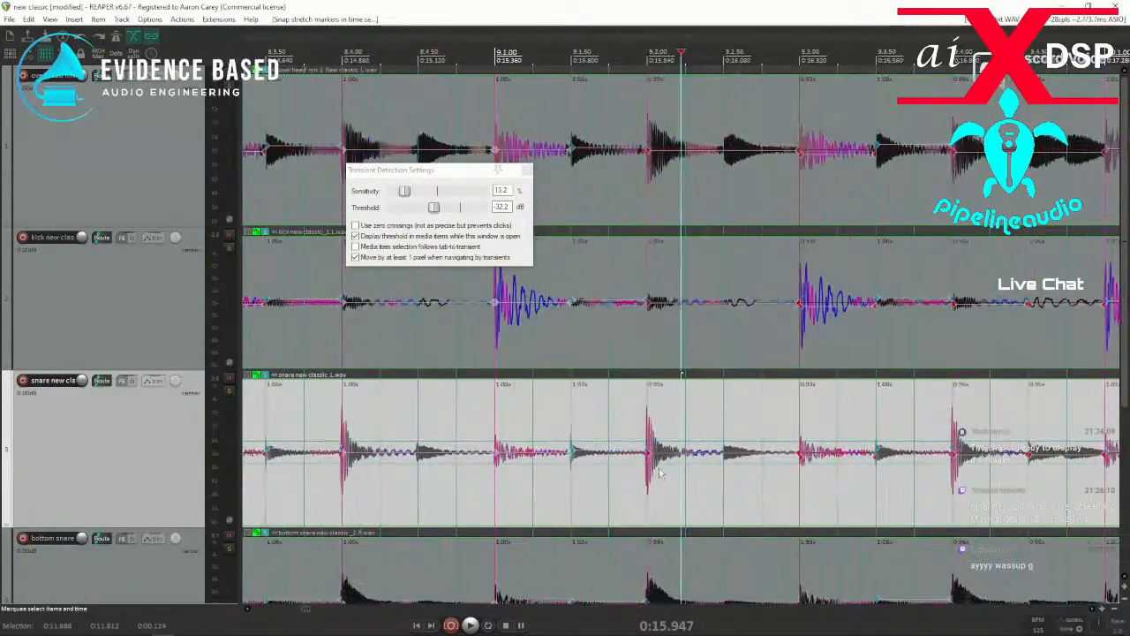
click(723, 465)
key(shift+w)
drag(706, 485, 740, 487)
click(399, 495)
key(space)
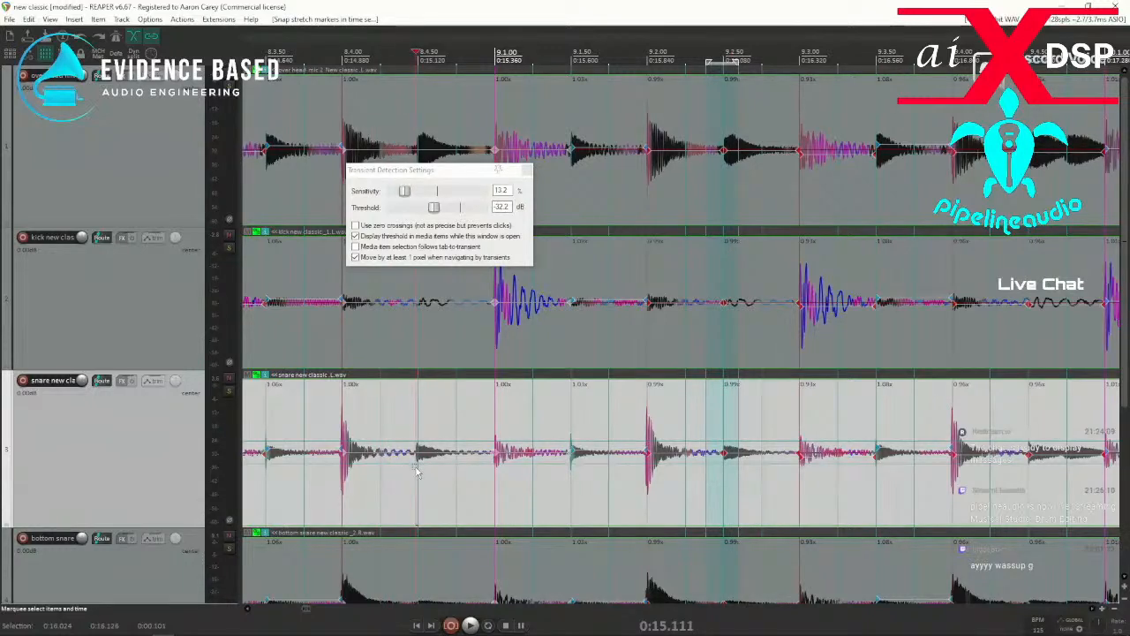
Add a stretch marker at the quiet snare hit at 8.4.50 and snap it to the grid.
key(shift+w)
drag(393, 480, 435, 485)
key(shift+q)
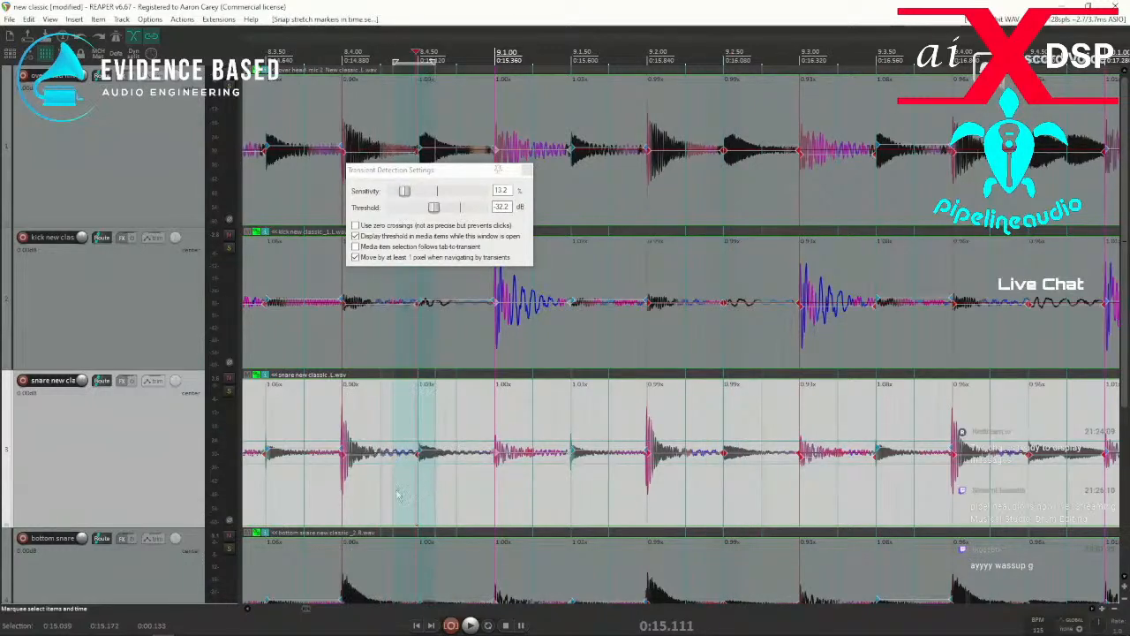
Play the section from just before 8.3.50, then replay it from after 9.3.50 to check the hits through bar 10.
key(space)
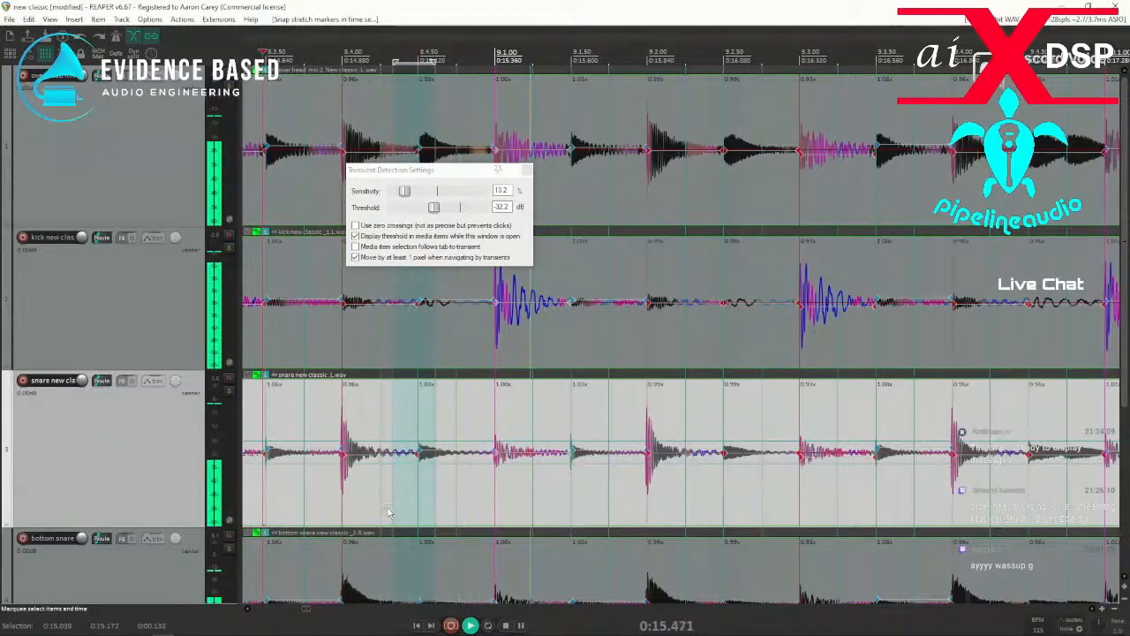
scroll(535, 482, down, 3)
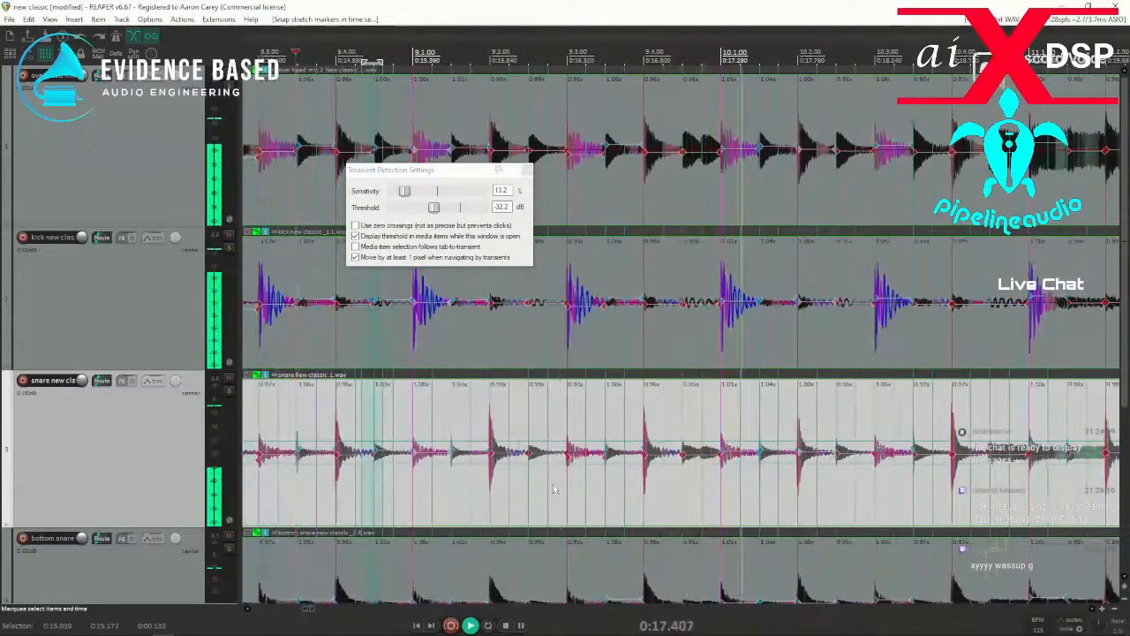
key(space)
scroll(697, 492, up, 3)
click(455, 499)
key(space)
scroll(484, 499, down, 3)
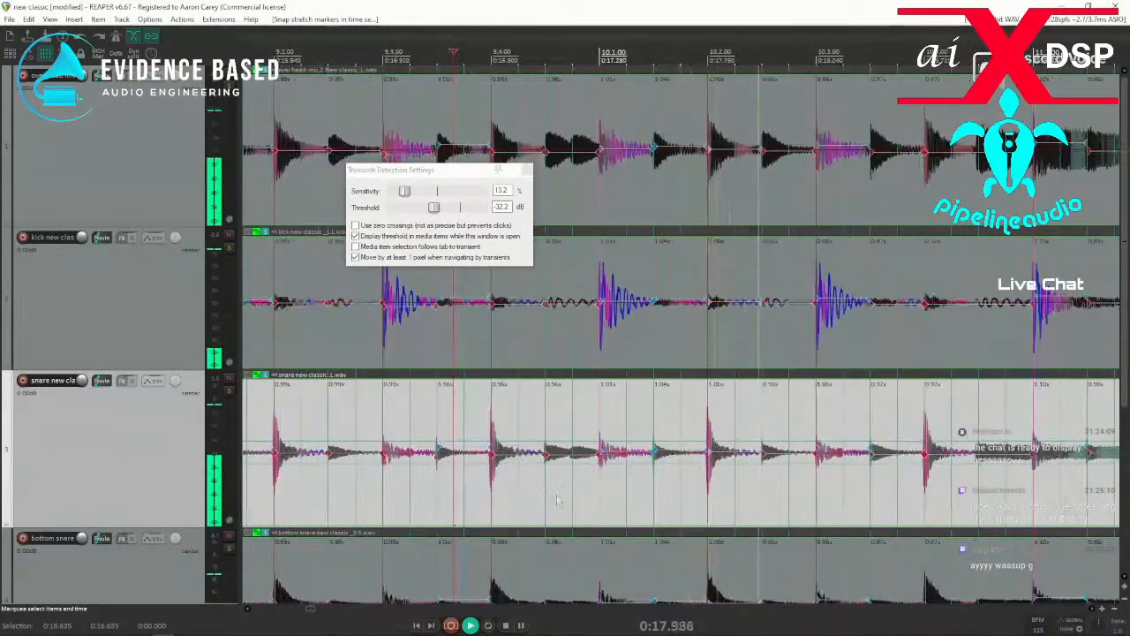
key(space)
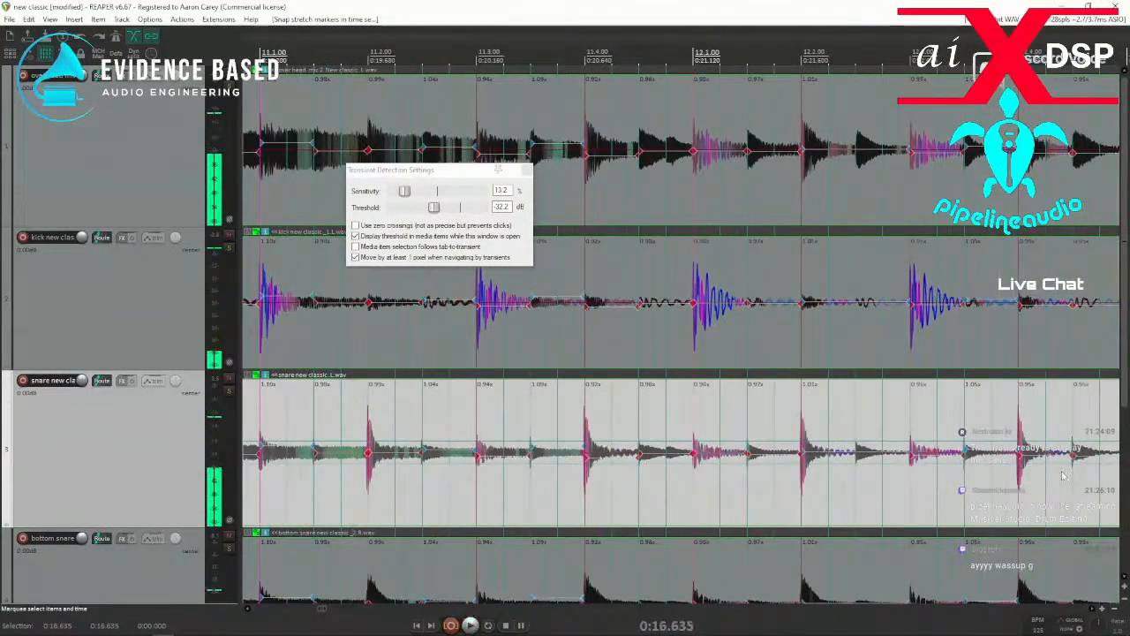
key(space)
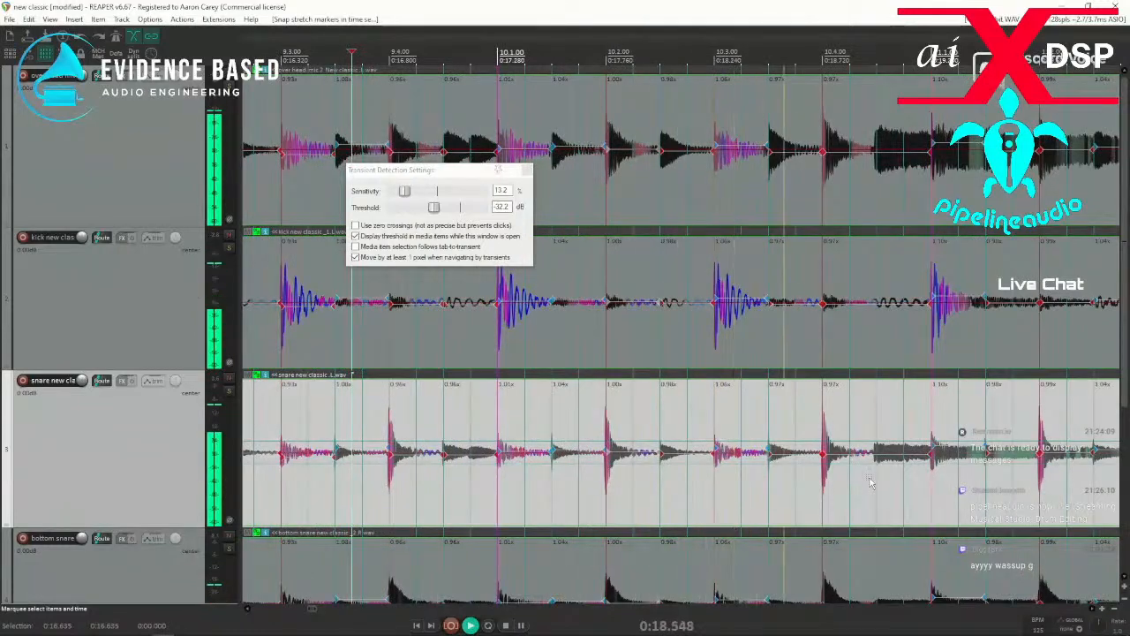
Add a stretch marker at the unmarked snare hit just before 10.4.50 and snap it to the grid.
scroll(878, 484, up, 5)
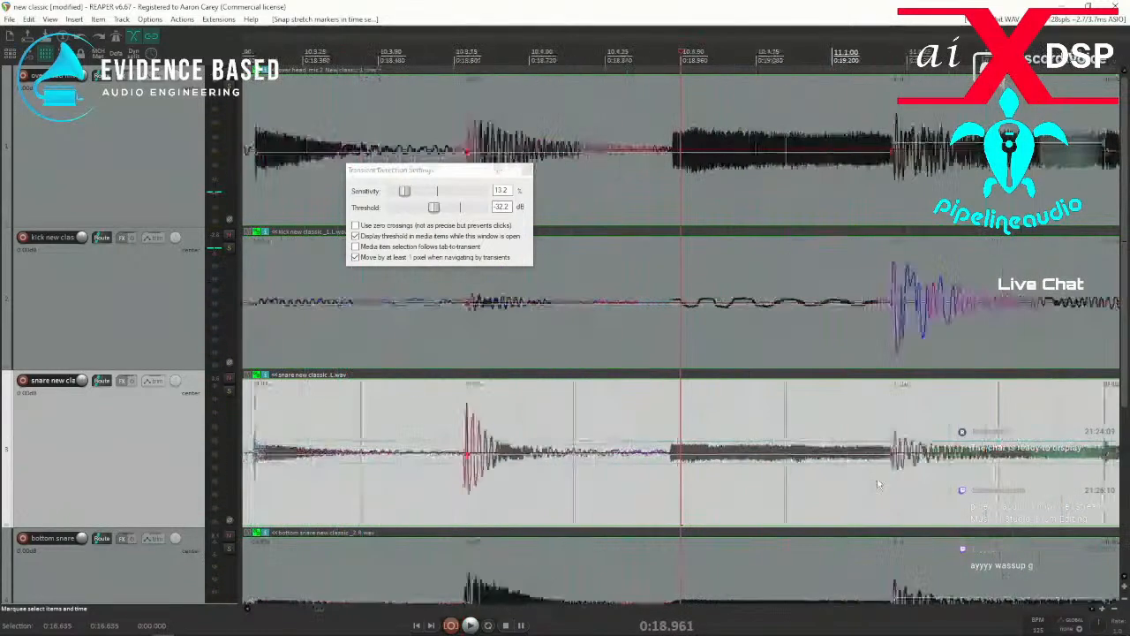
click(670, 469)
drag(646, 493, 715, 493)
scroll(680, 498, down, 3)
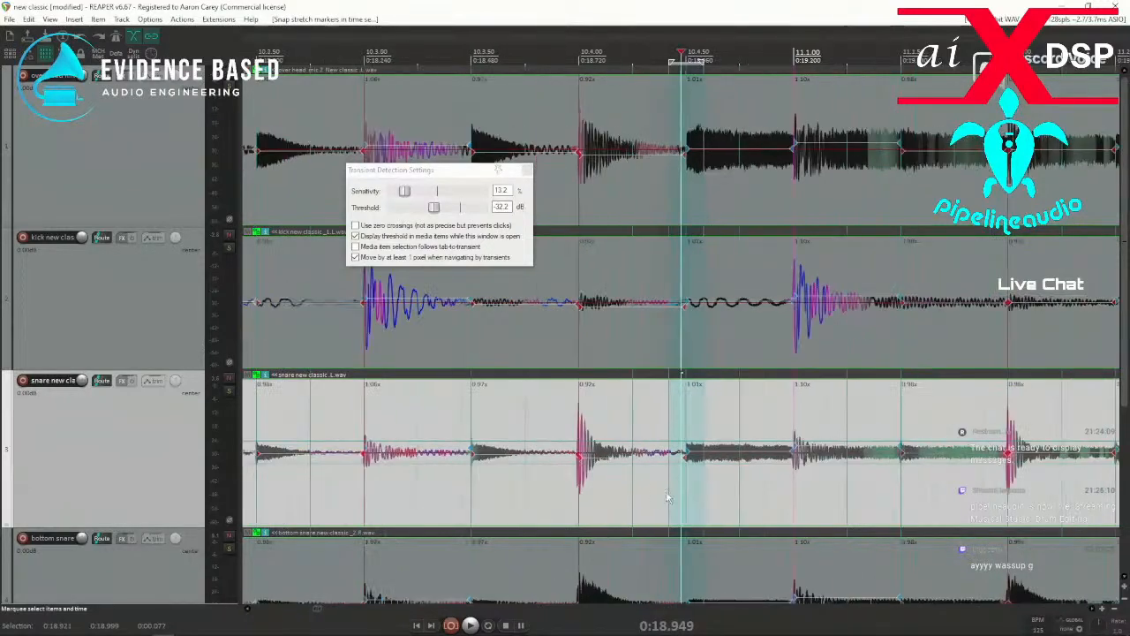
Add a stretch marker at the extra snare hit near 9.4.75 and snap it to the grid.
scroll(472, 488, down, 3)
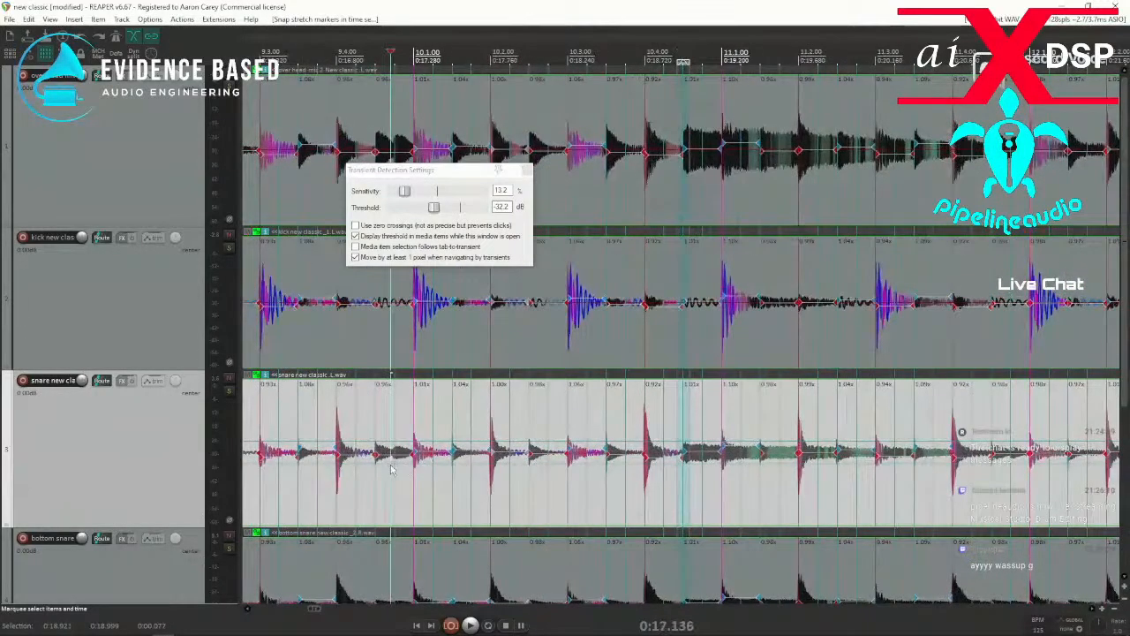
scroll(665, 474, up, 6)
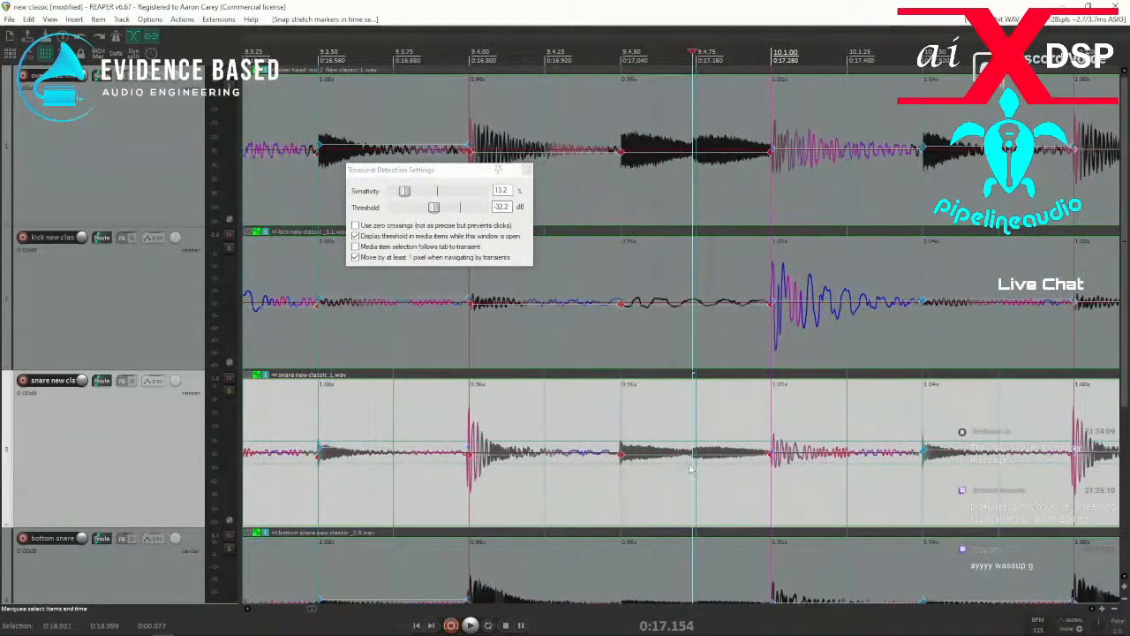
drag(680, 489, 704, 486)
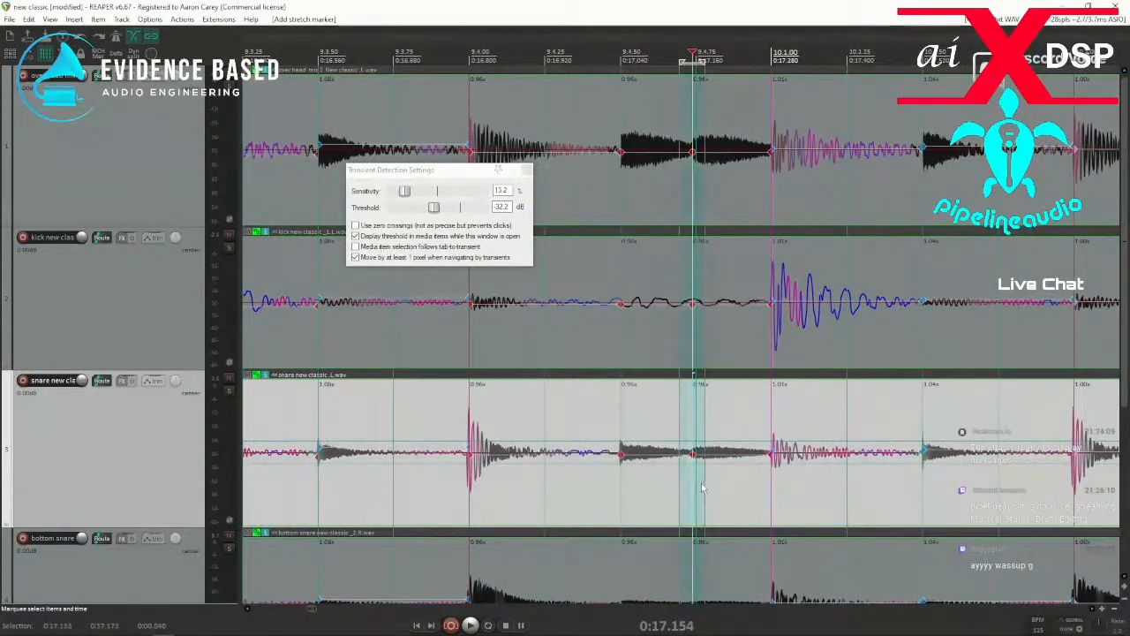
Play the section from bar 9 beat 3 onward and check the timing through bar 12.
key(space)
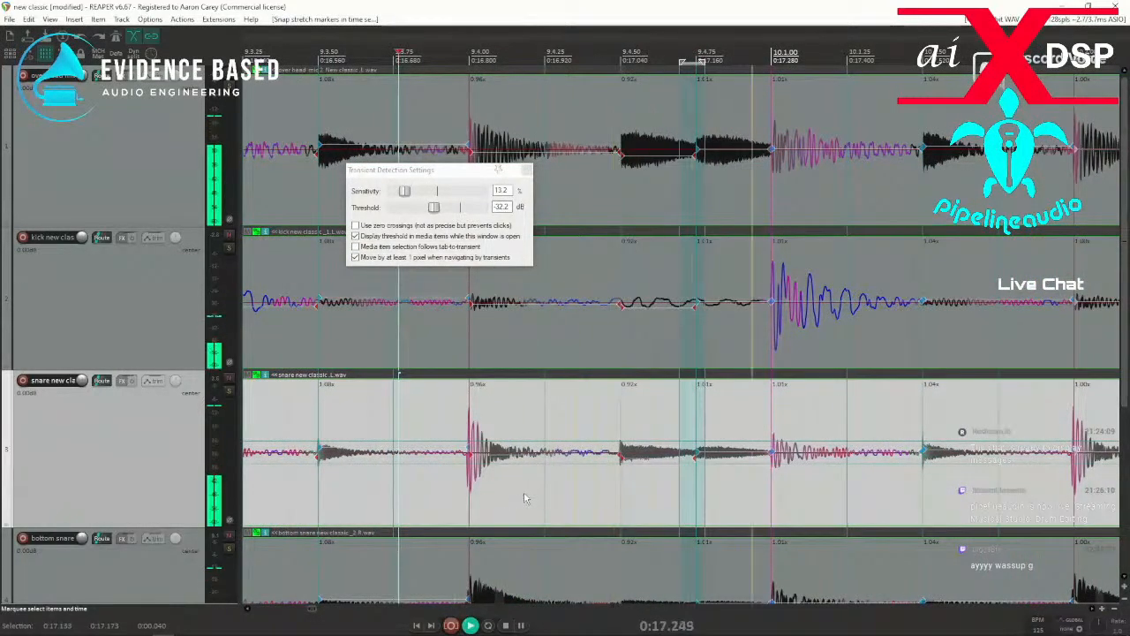
scroll(535, 497, down, 3)
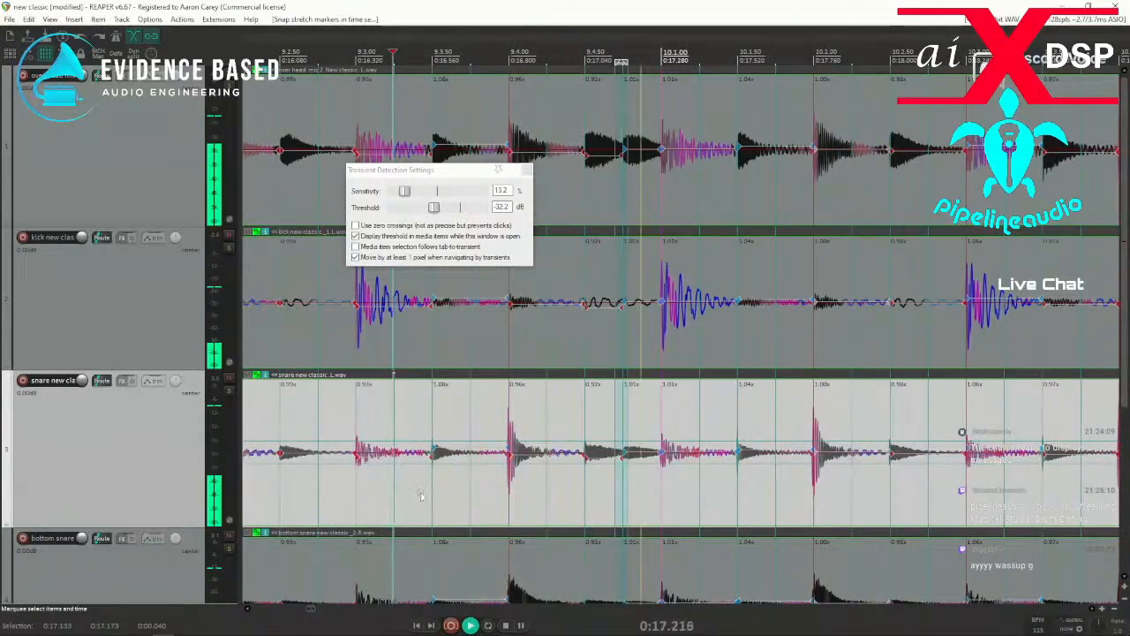
scroll(609, 498, down, 3)
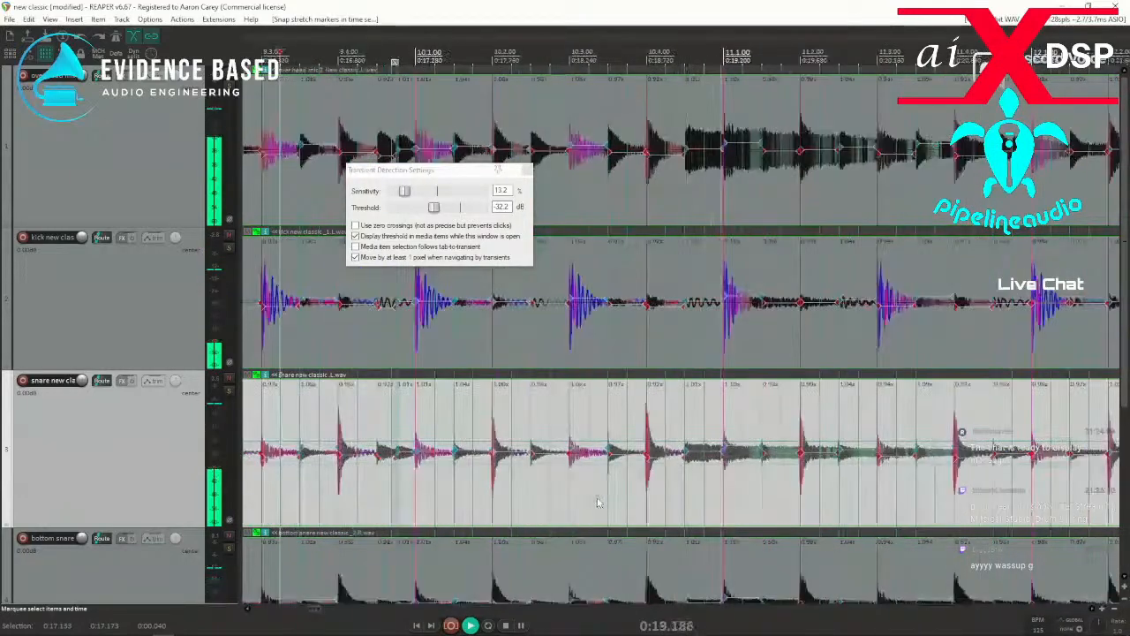
click(779, 493)
key(space)
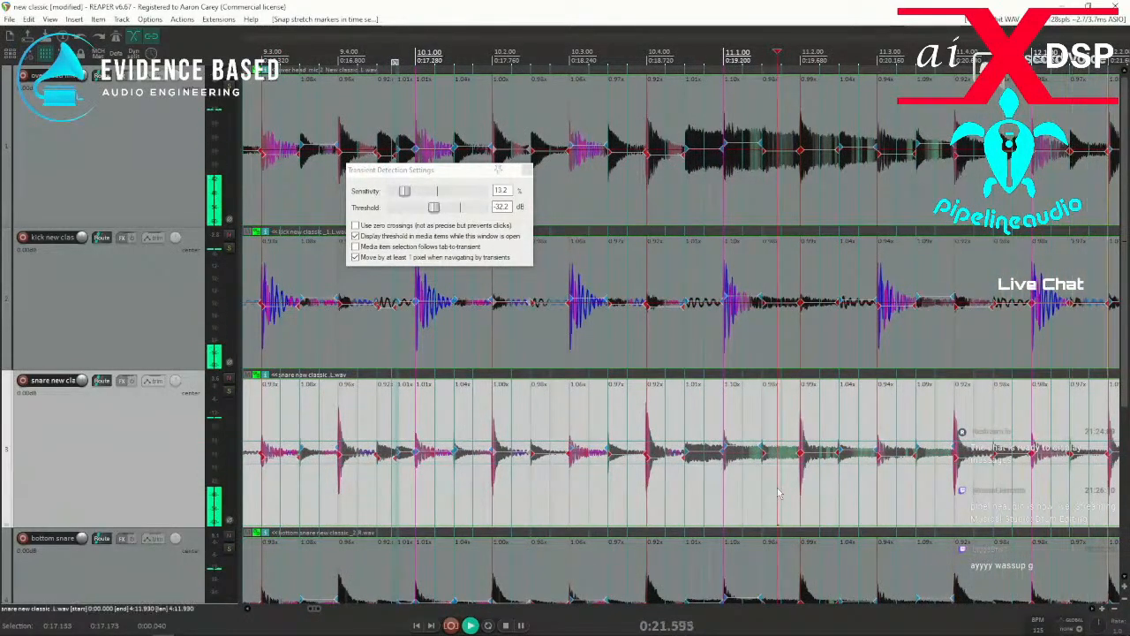
drag(387, 496, 385, 495)
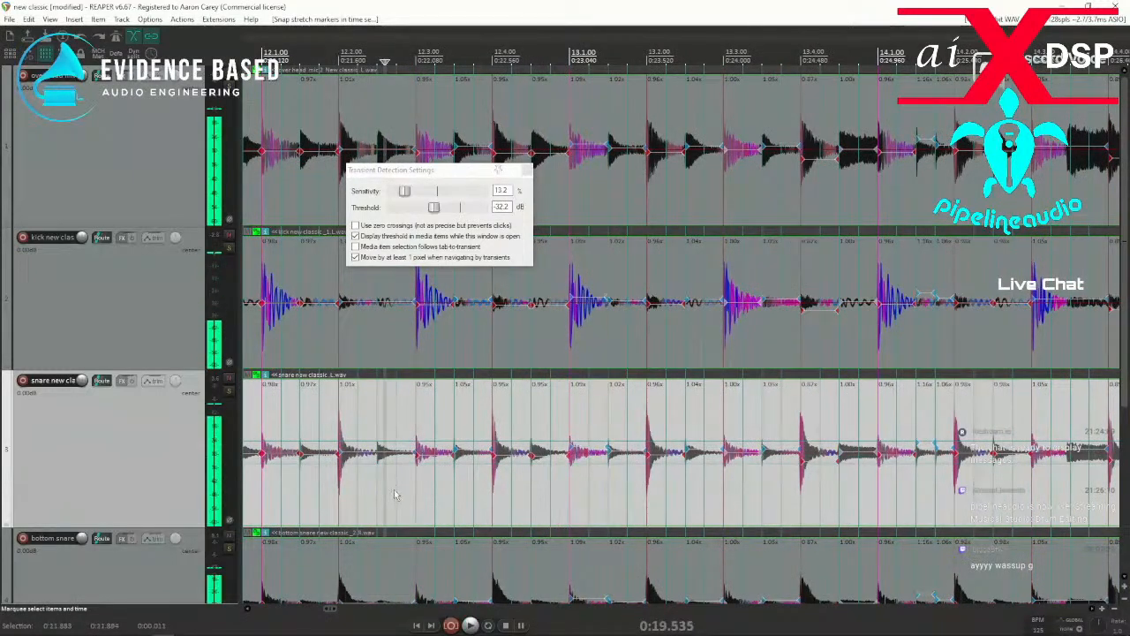
key(space)
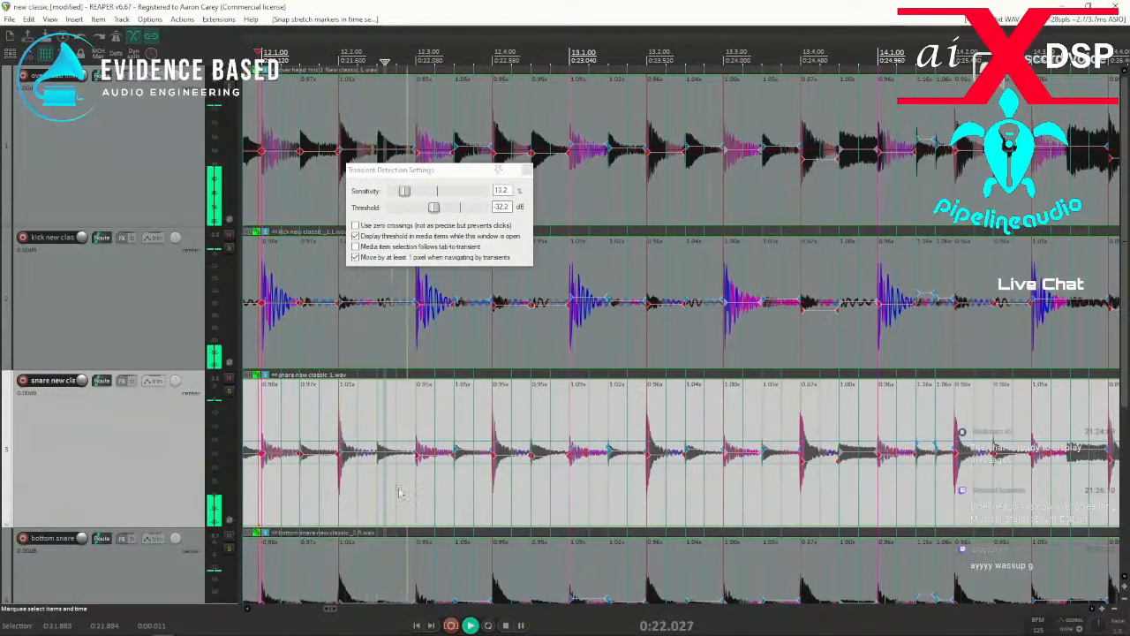
Close the transient detection settings and play from just before bar 12 to check the unmarked hit near 12.2.50.
click(526, 169)
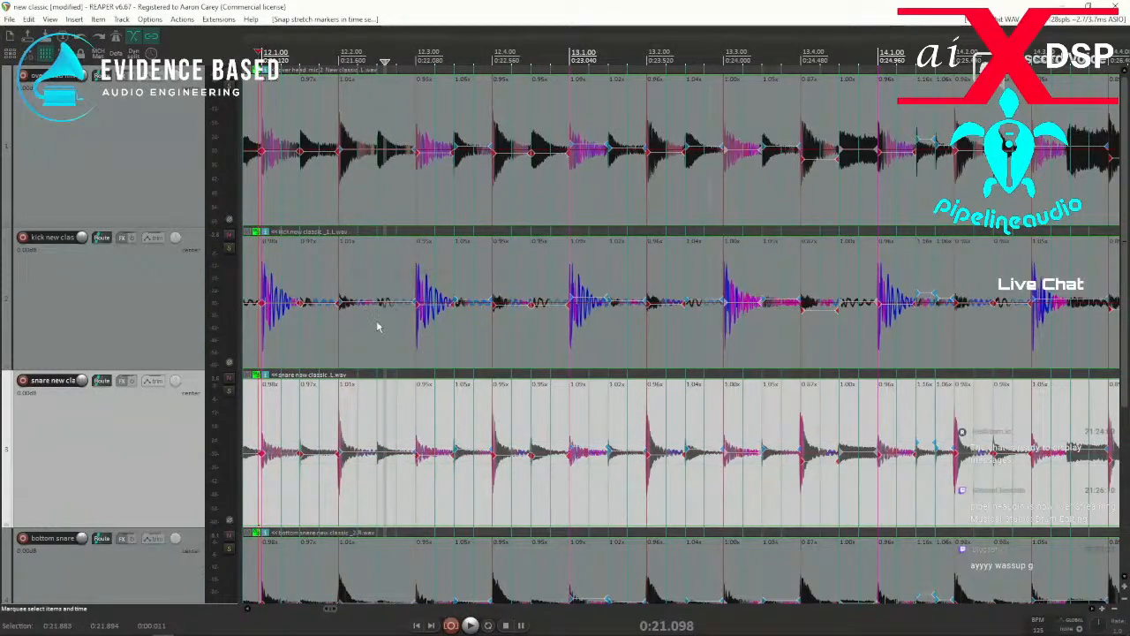
click(398, 345)
scroll(558, 345, up, 3)
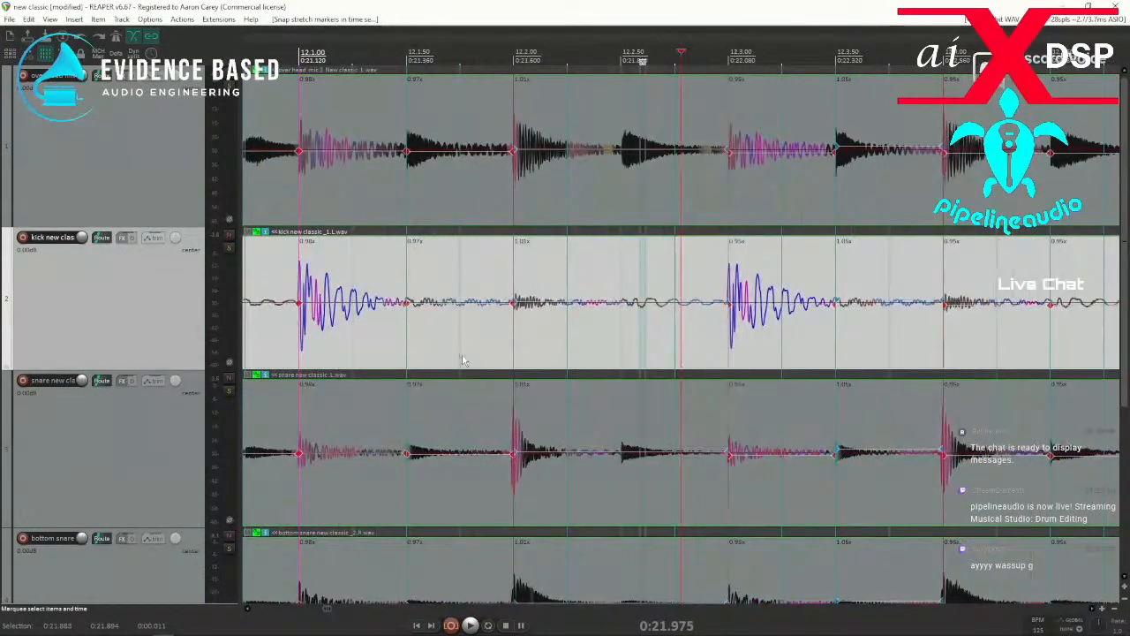
click(287, 352)
key(space)
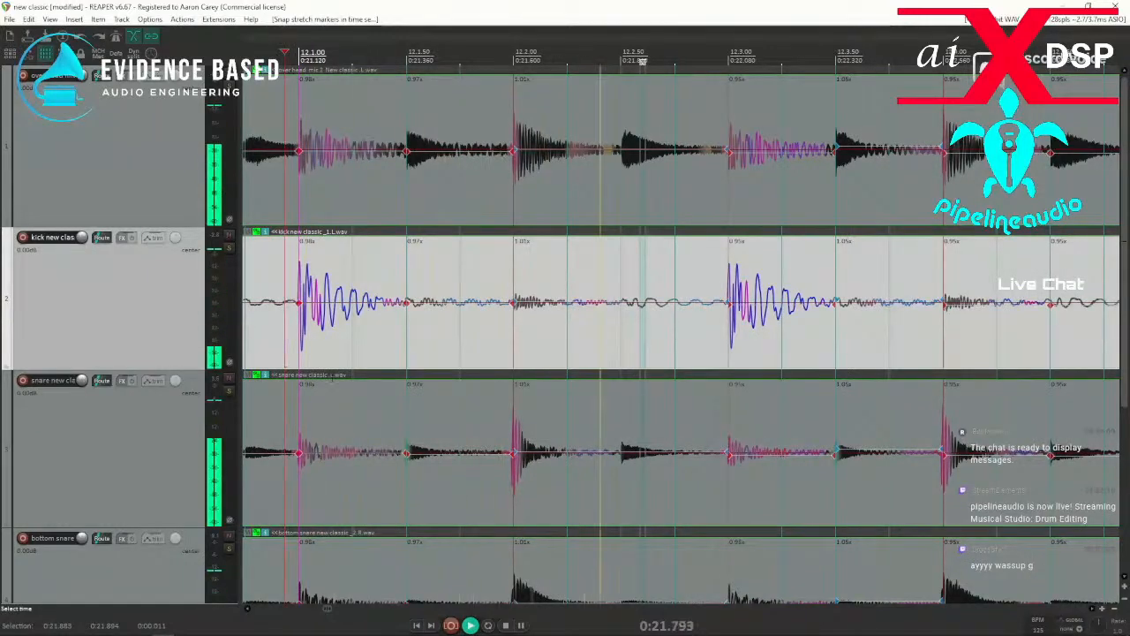
key(space)
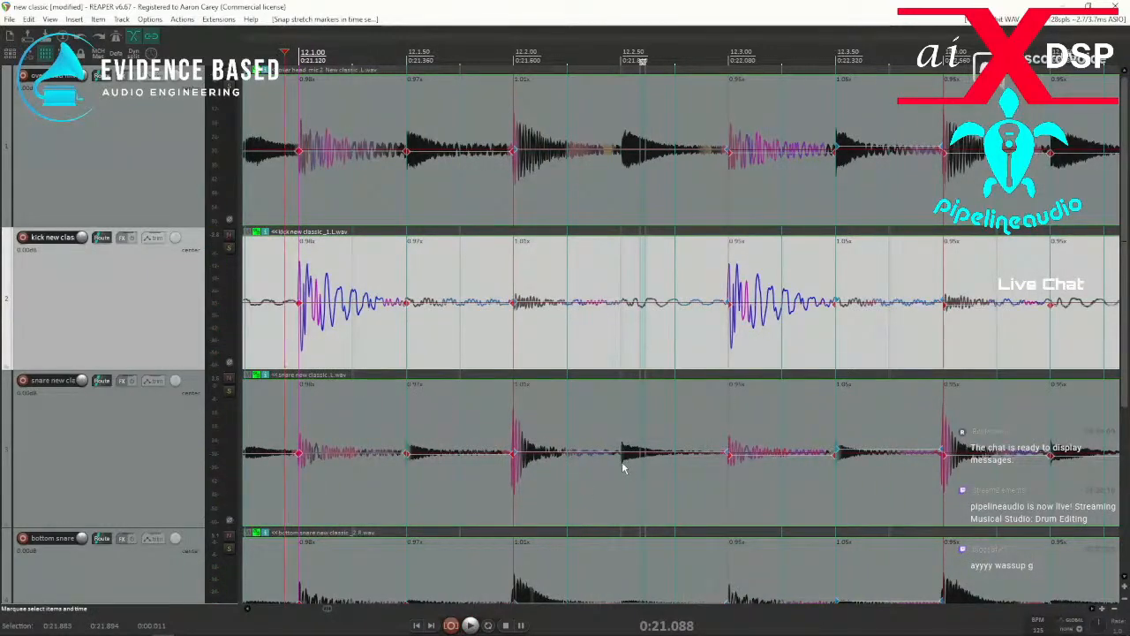
Add a stretch marker at the unmarked snare hit near 12.2.50 and snap it to the grid.
click(621, 468)
key(shift+w)
drag(600, 479, 649, 484)
Replay the section from just before bar 12 several times to check the newly snapped hit.
click(274, 492)
key(space)
key(space)
key(space)
key(space)
key(space)
key(space)
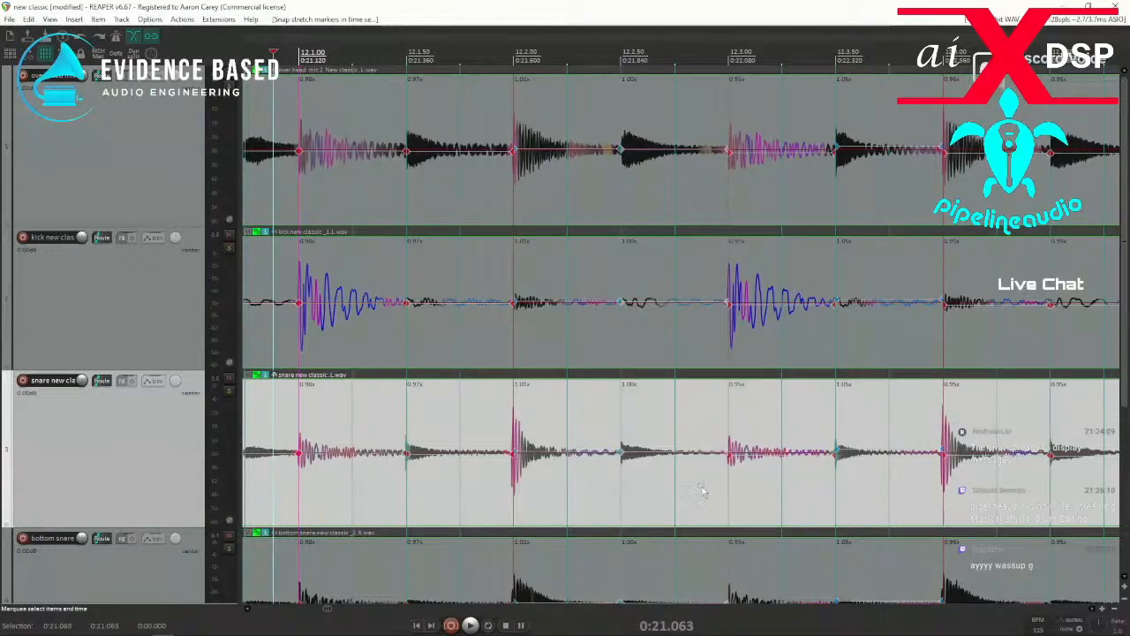
scroll(686, 485, down, 2)
key(space)
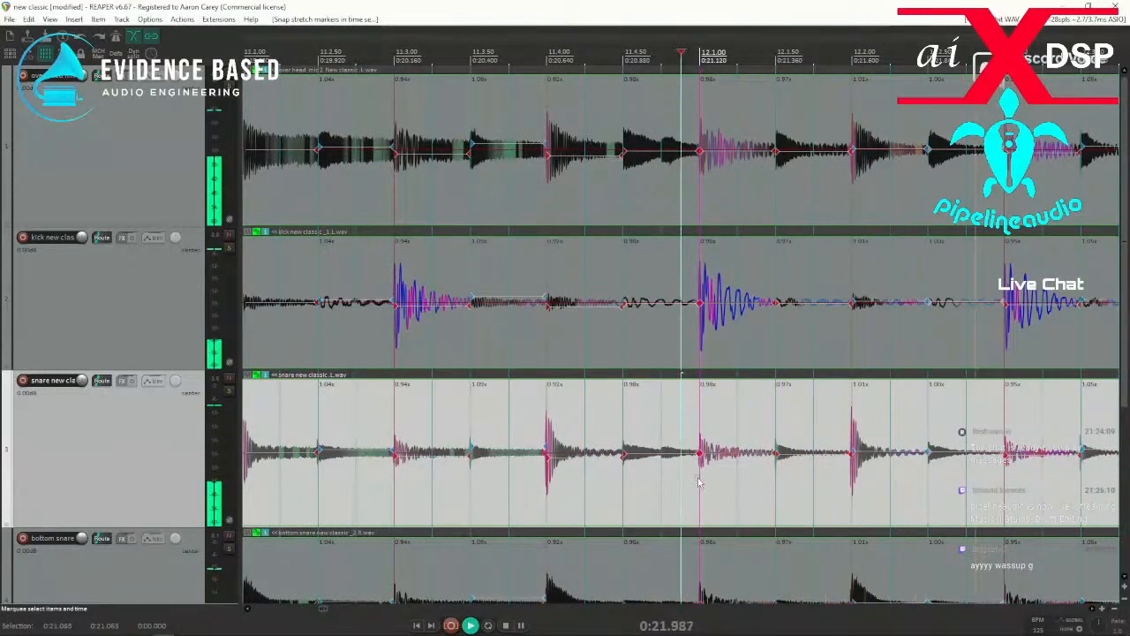
Play from just before bar 12 into bar 15, replaying from bar 14, to check the hit timing.
scroll(693, 481, down, 1)
key(space)
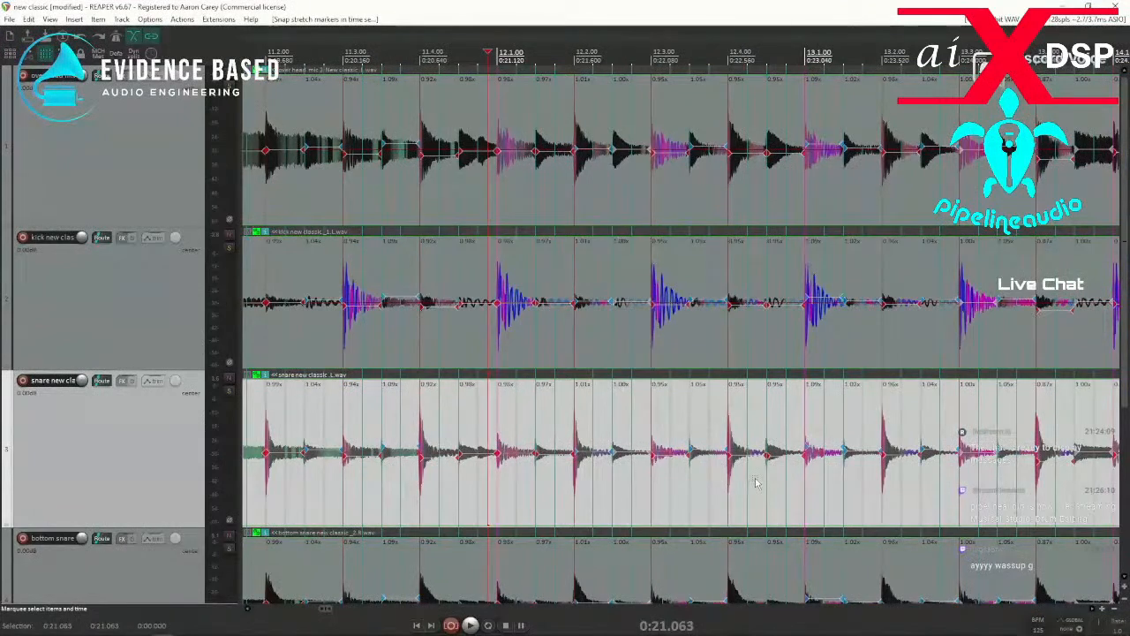
key(space)
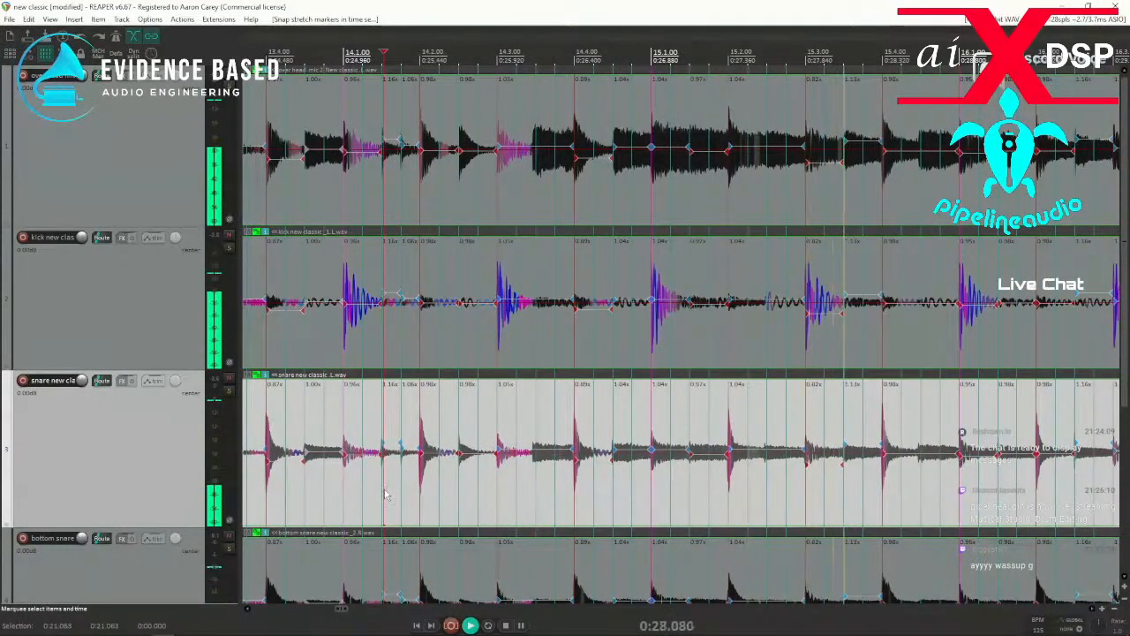
key(space)
key(space)
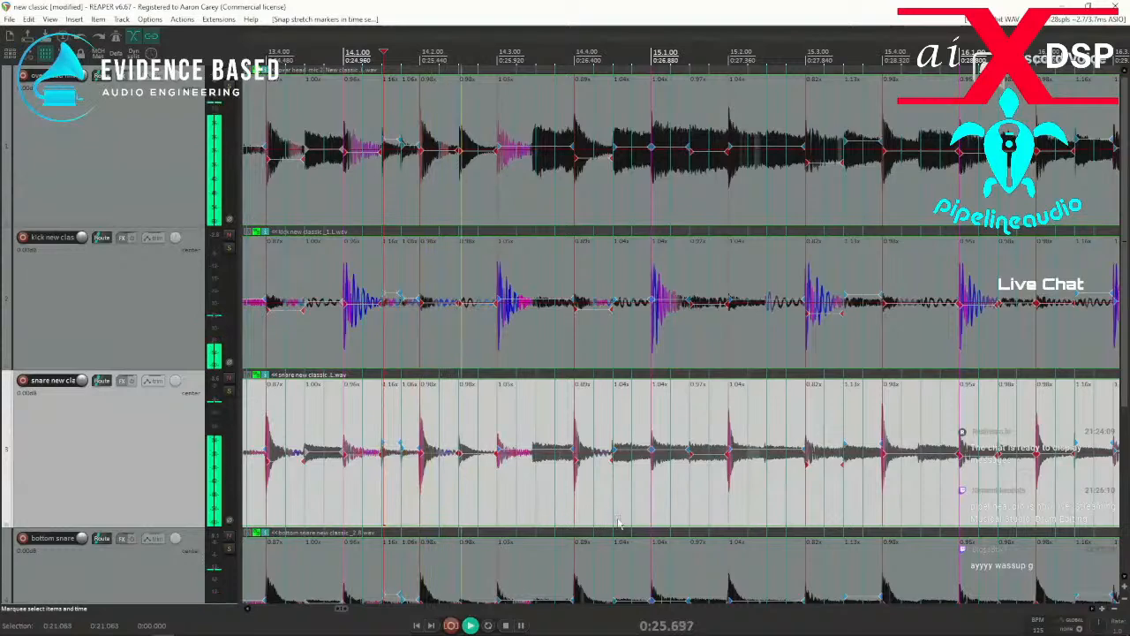
key(space)
Lower the transient detection threshold to -41.4 dB for the unmarked hit near 14.3.50.
click(519, 473)
scroll(521, 475, up, 1)
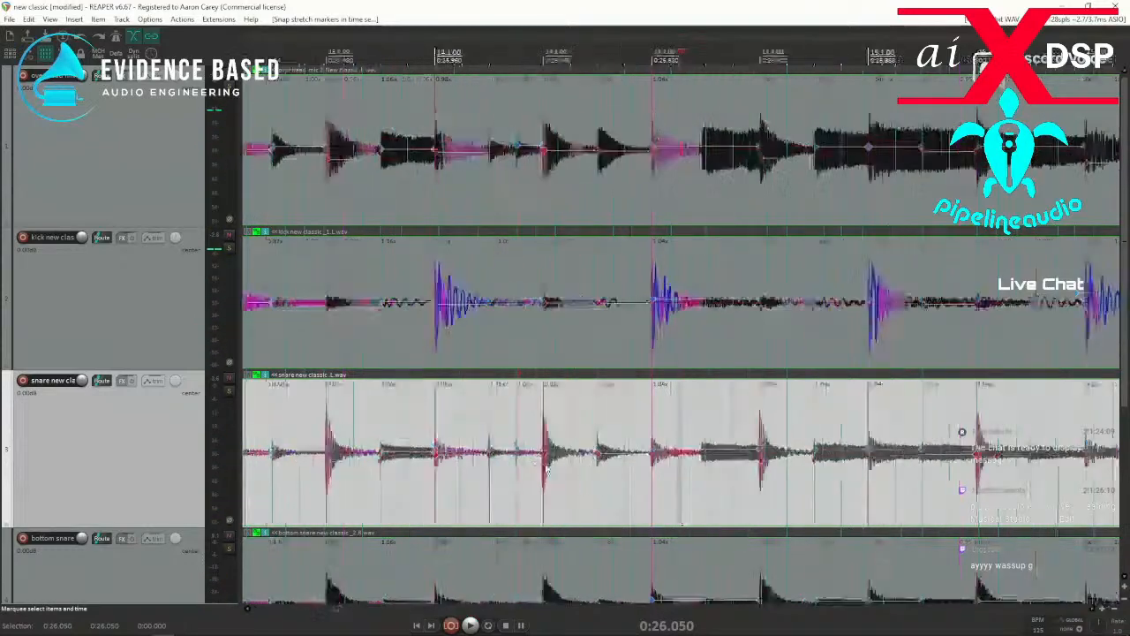
click(691, 468)
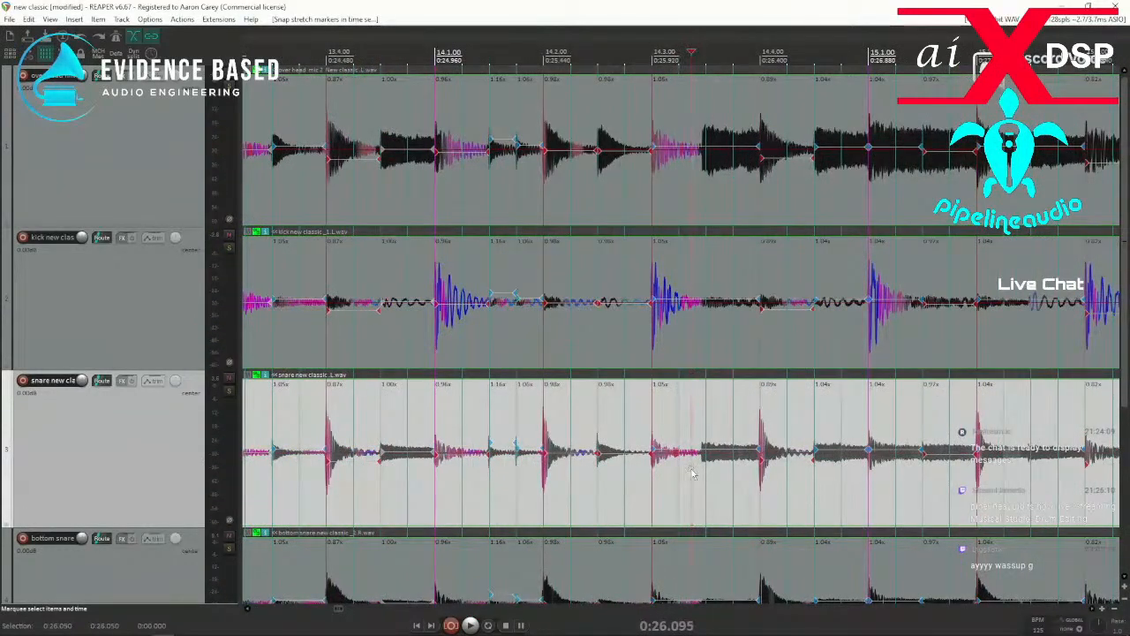
key(ctrl+alt+t)
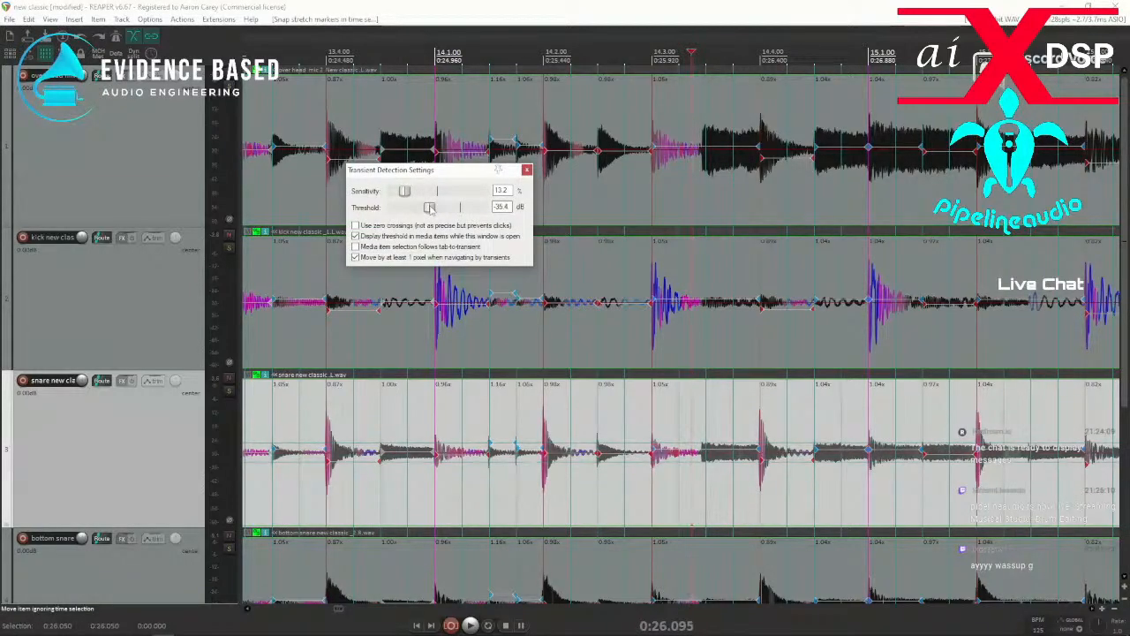
drag(434, 207, 428, 226)
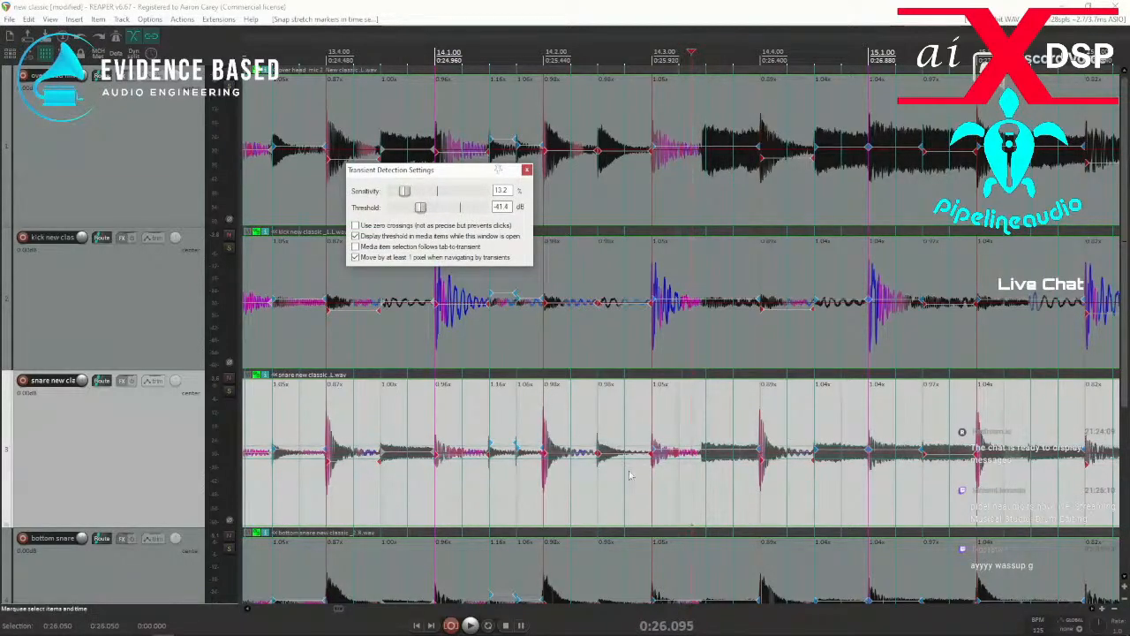
Add a stretch marker at the hit near 14.3.50, snap it to the grid and close the transient detection settings.
click(681, 494)
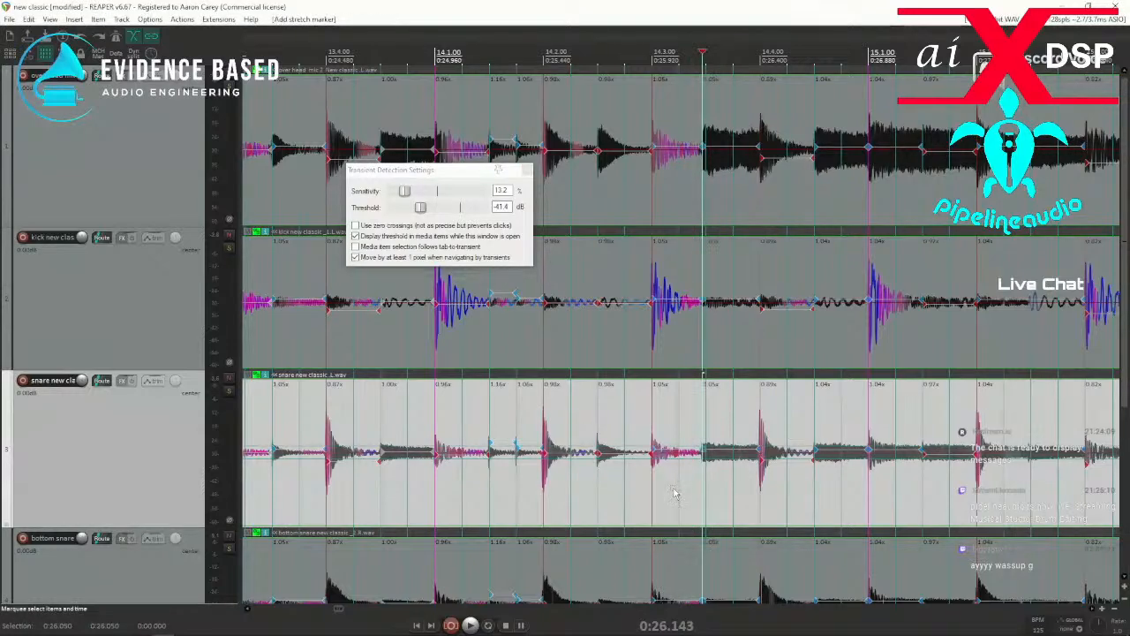
drag(673, 489, 719, 496)
key(q)
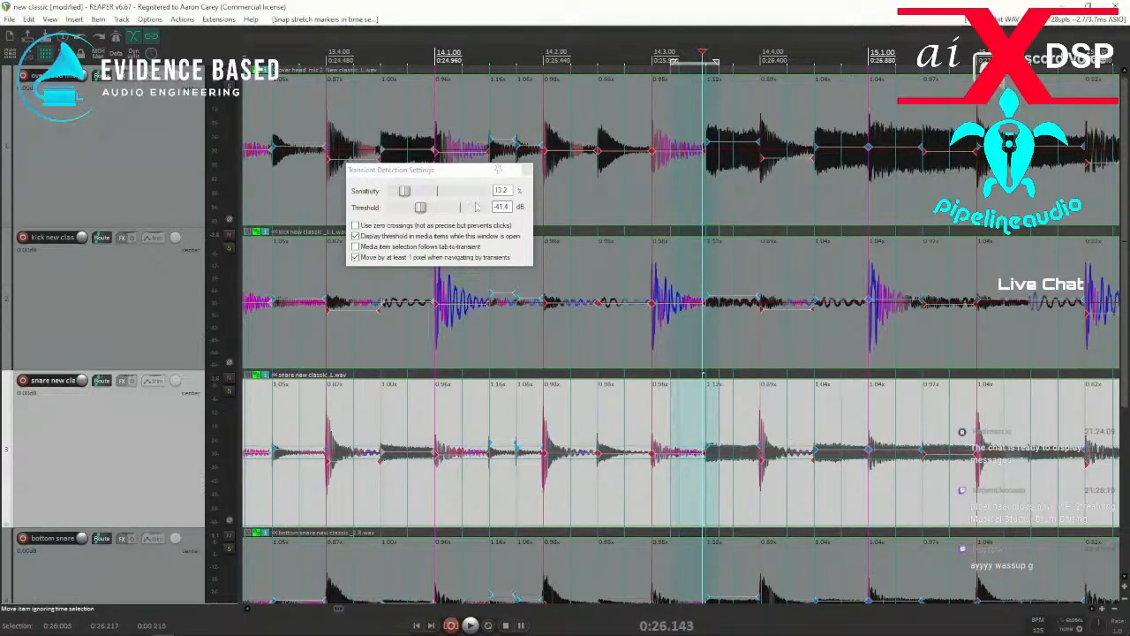
click(526, 168)
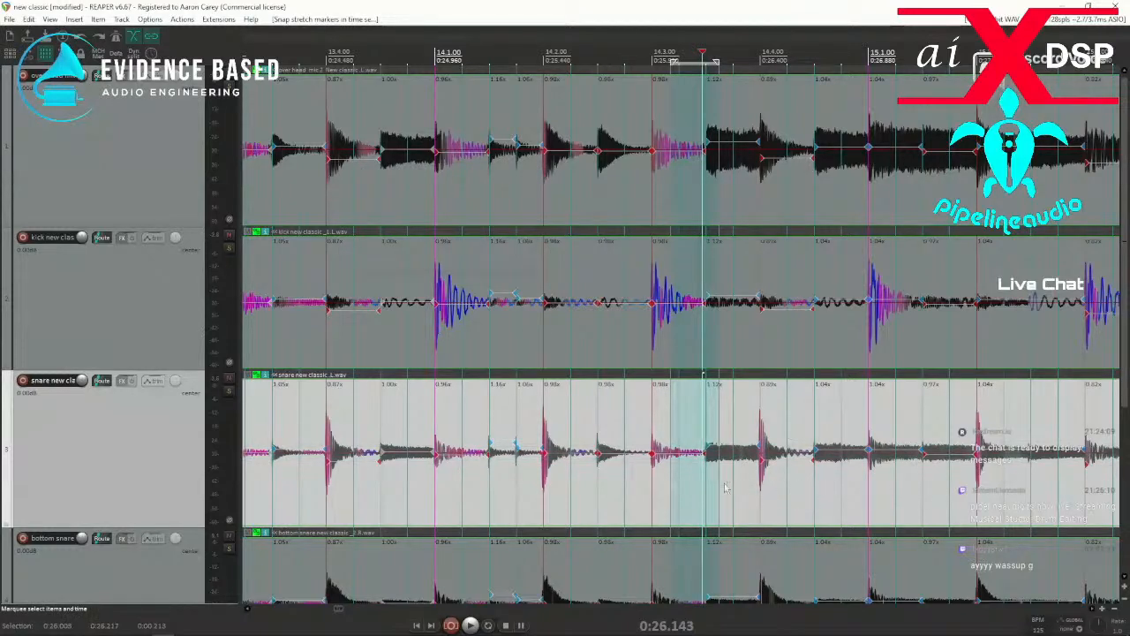
Add a stretch marker at the quiet hit near 15.2.50 across the drum items and snap it to the grid.
scroll(755, 497, up, 5)
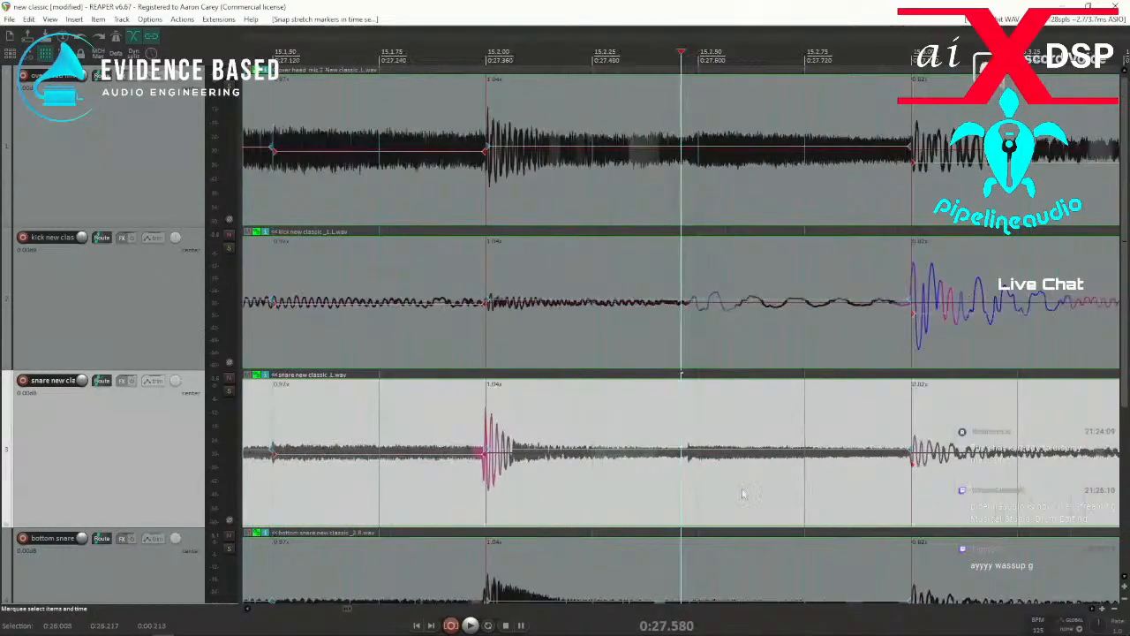
click(688, 474)
drag(668, 480, 733, 484)
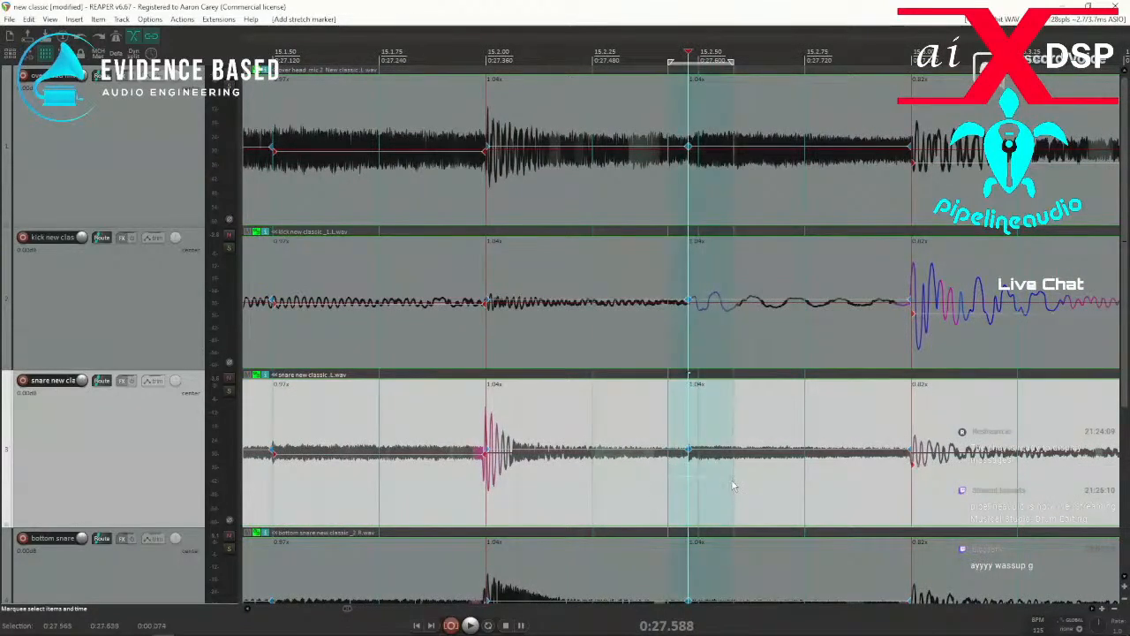
scroll(721, 487, down, 3)
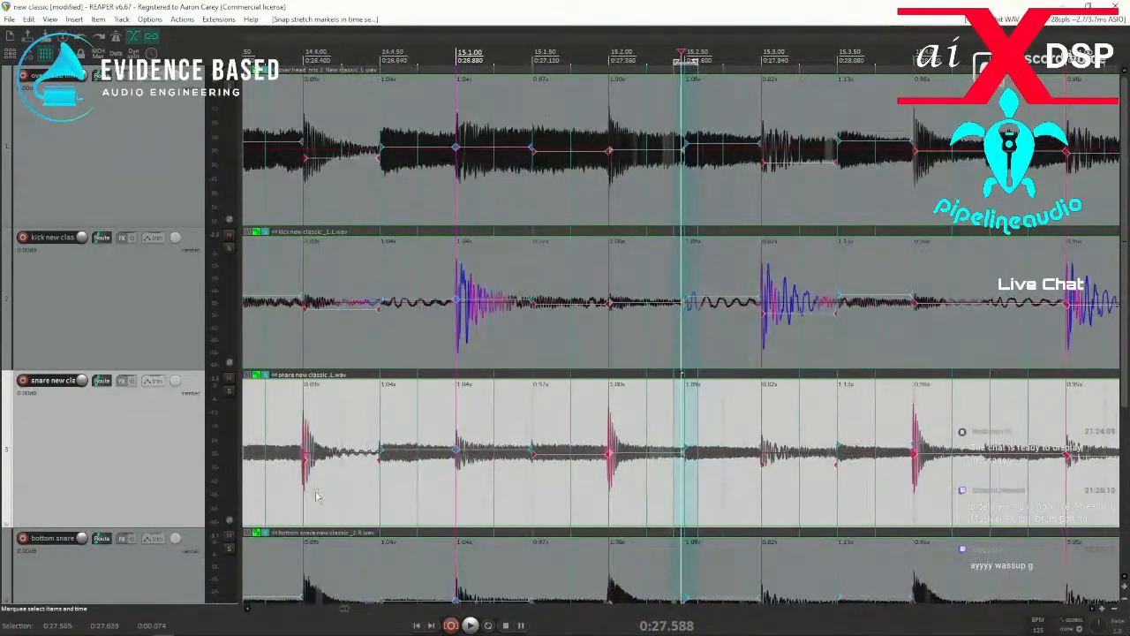
Add a stretch marker at the hit near 15.4.50, snap it to the grid and play the passage around it.
key(space)
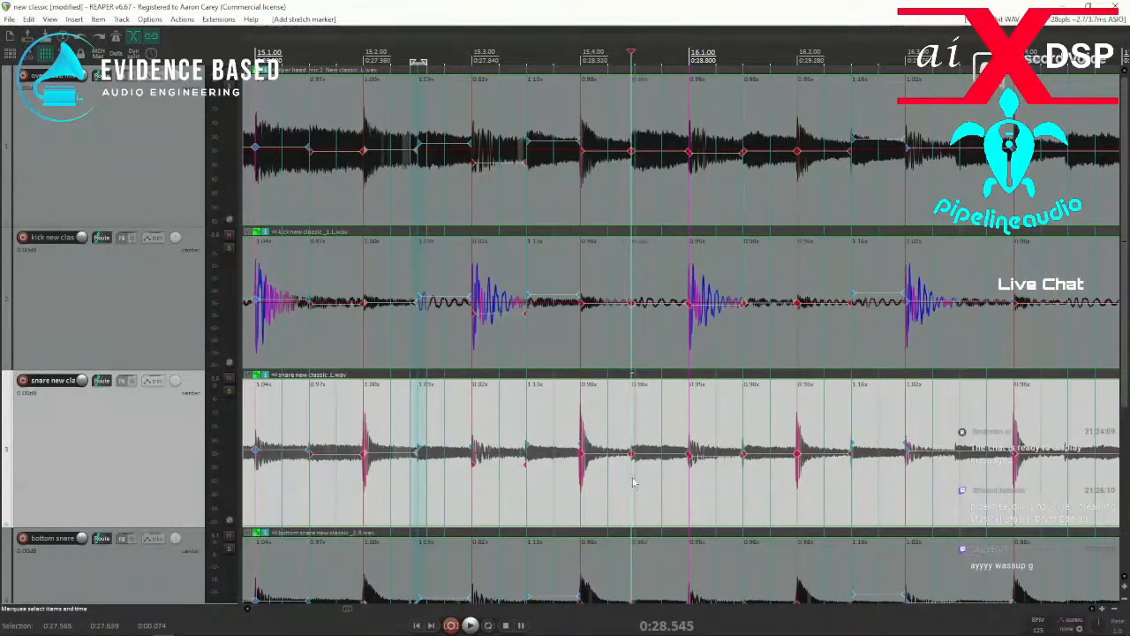
drag(618, 485, 651, 491)
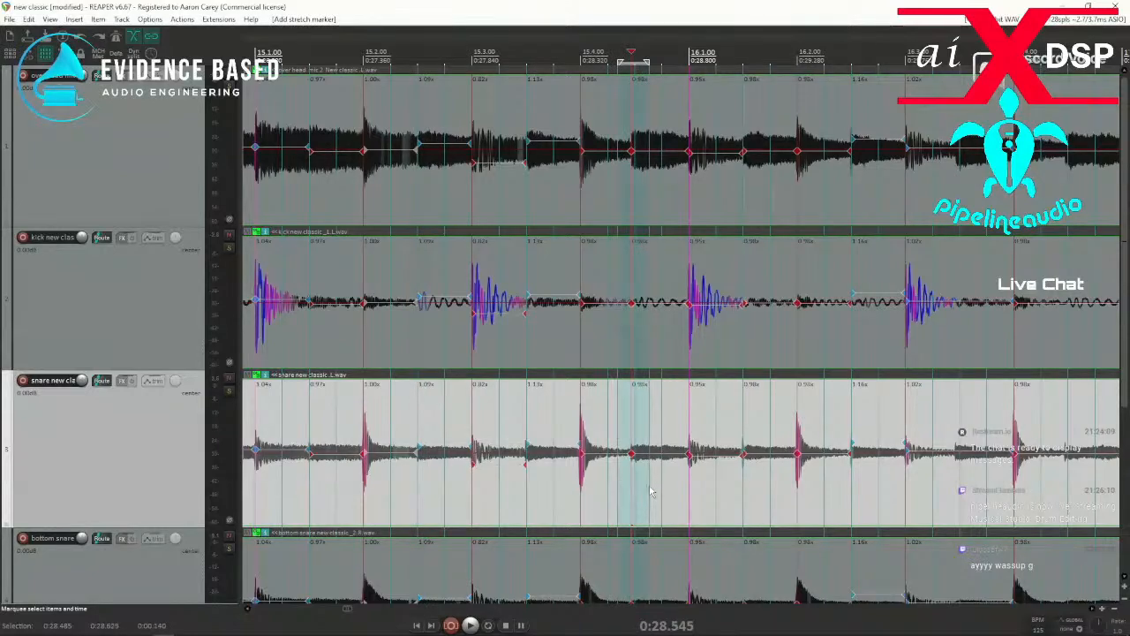
key(space)
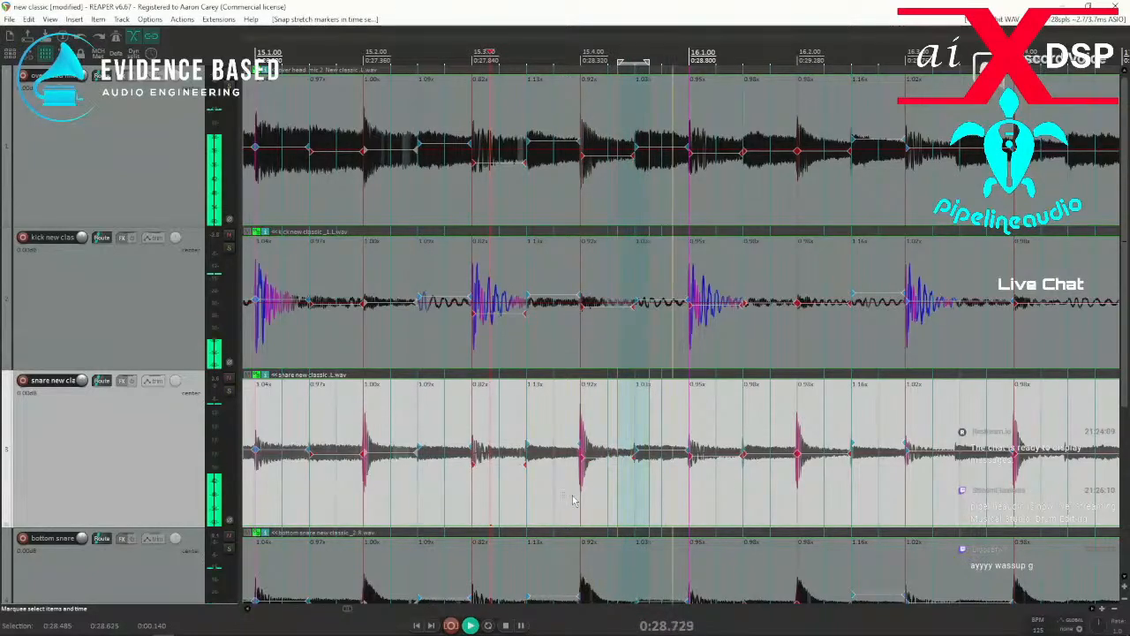
key(space)
Add a stretch marker at the unmarked hit near 16.3.50 and snap it to the grid.
click(945, 479)
key(Tab)
key(shift+w)
drag(944, 481, 982, 480)
key(q)
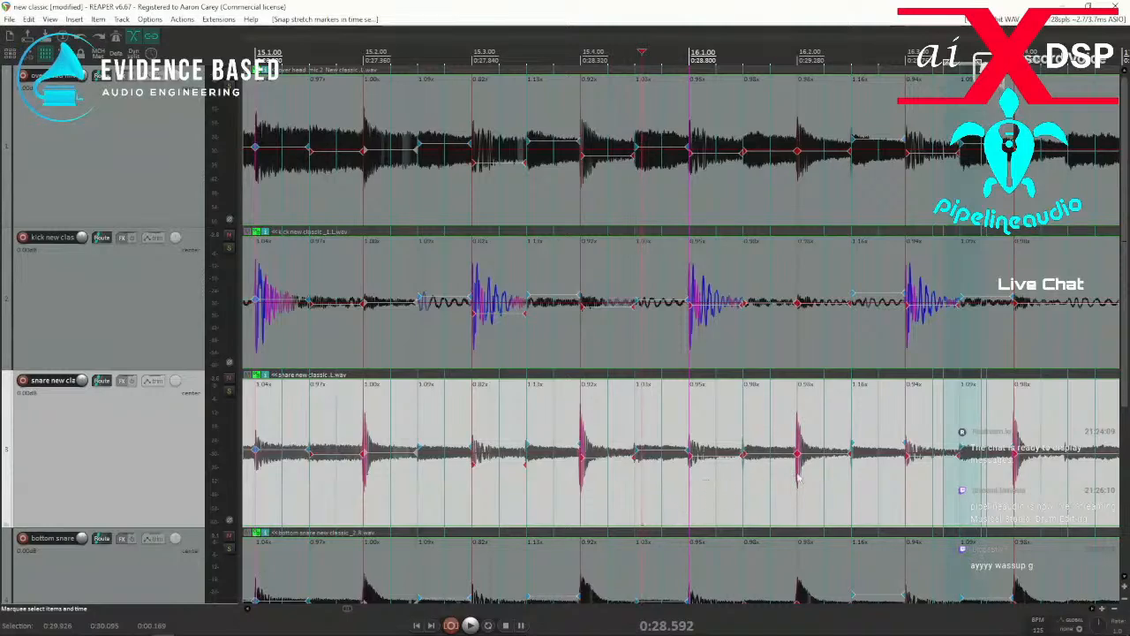
Add a stretch marker near 16.4.50, and play from about 15.4.50 into bar 21 to check the timing.
scroll(773, 481, down, 2)
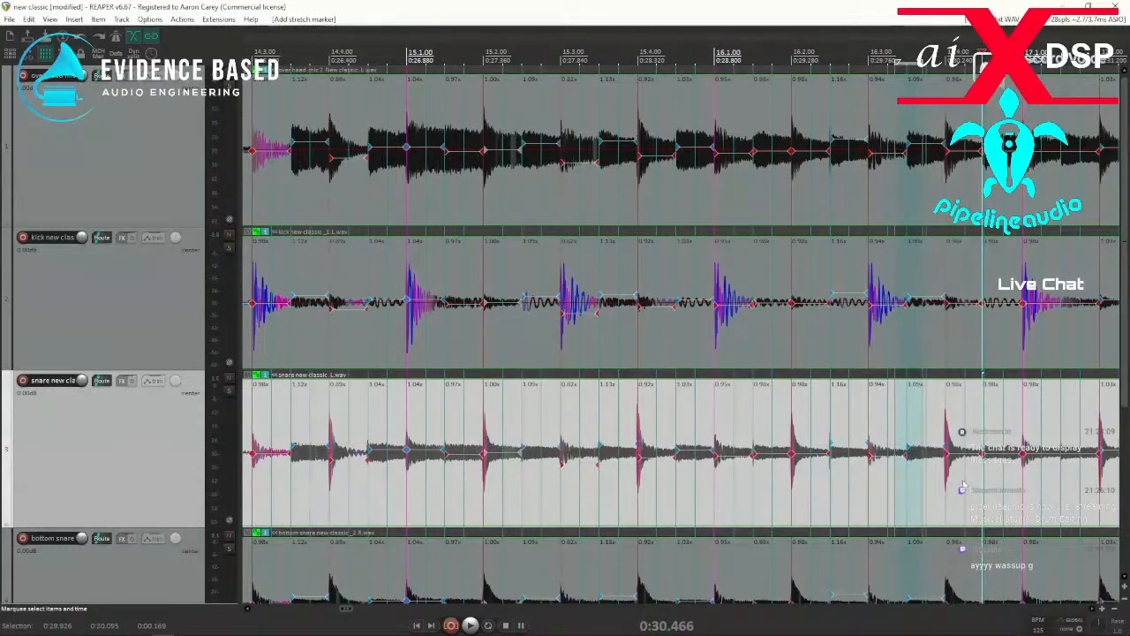
click(675, 497)
key(space)
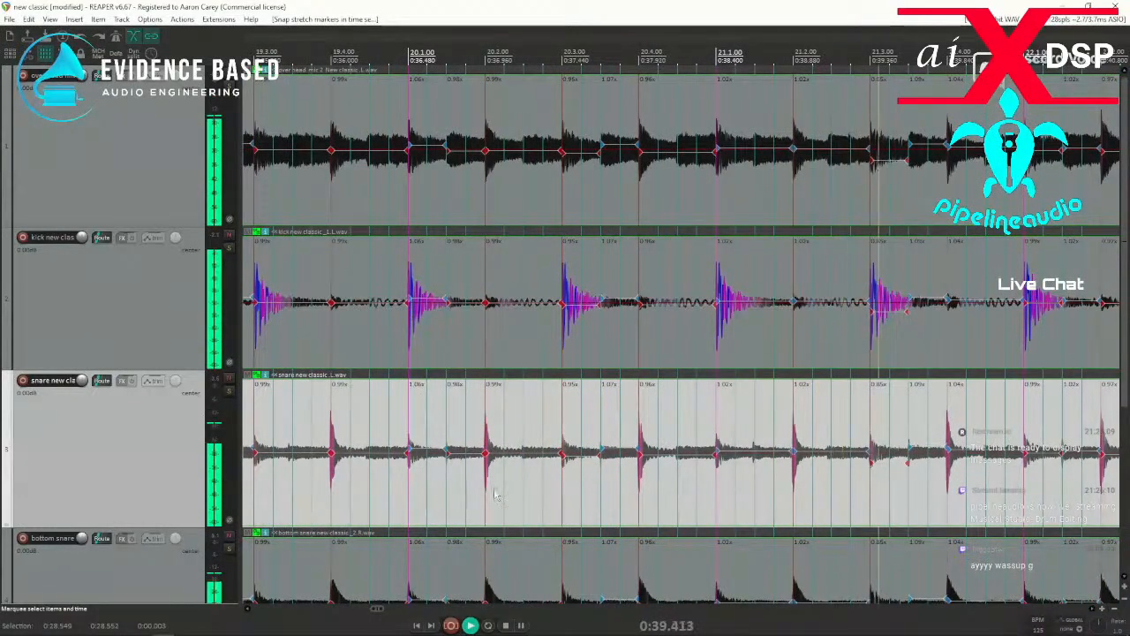
key(space)
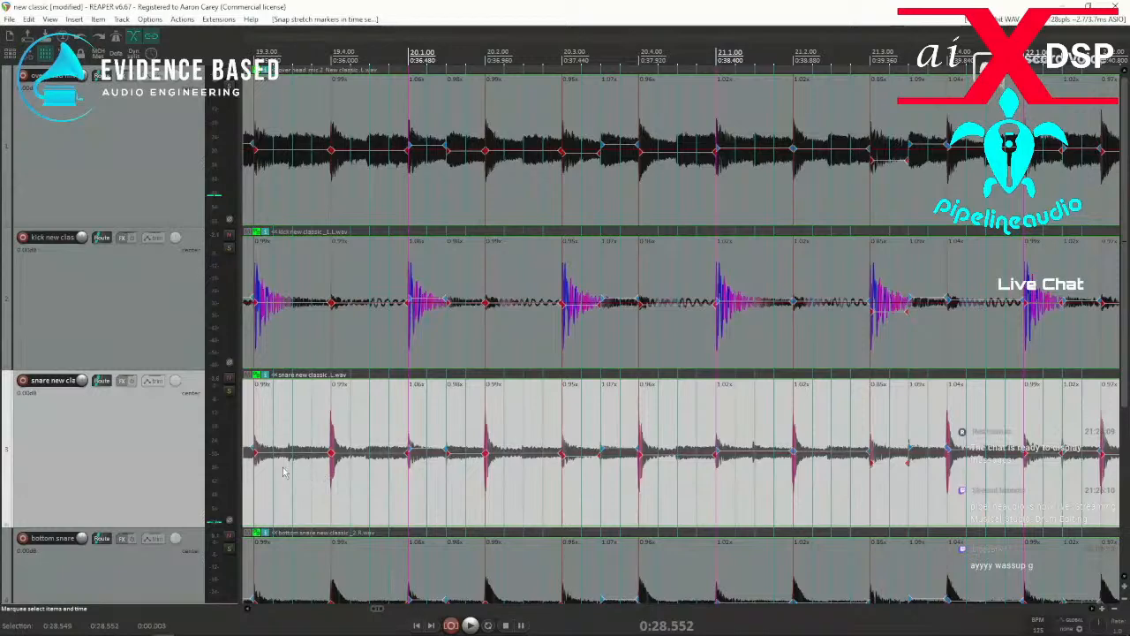
Add stretch markers at the unmarked hits near 19.2.50 and 19.3.50 and snap both to the grid.
click(279, 471)
scroll(277, 470, up, 2)
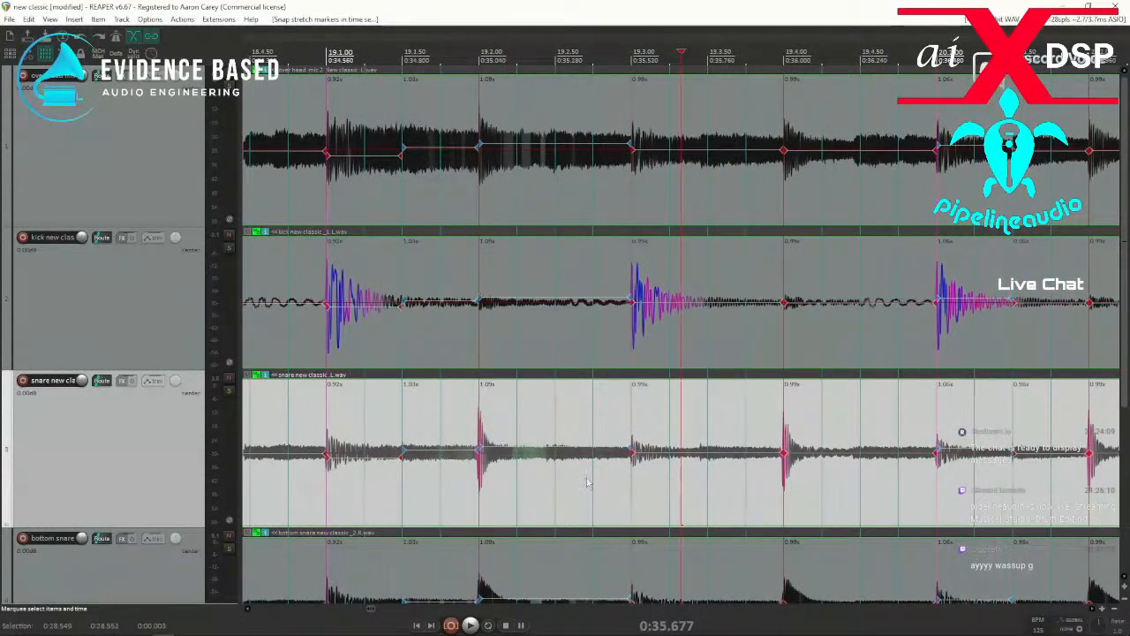
click(546, 461)
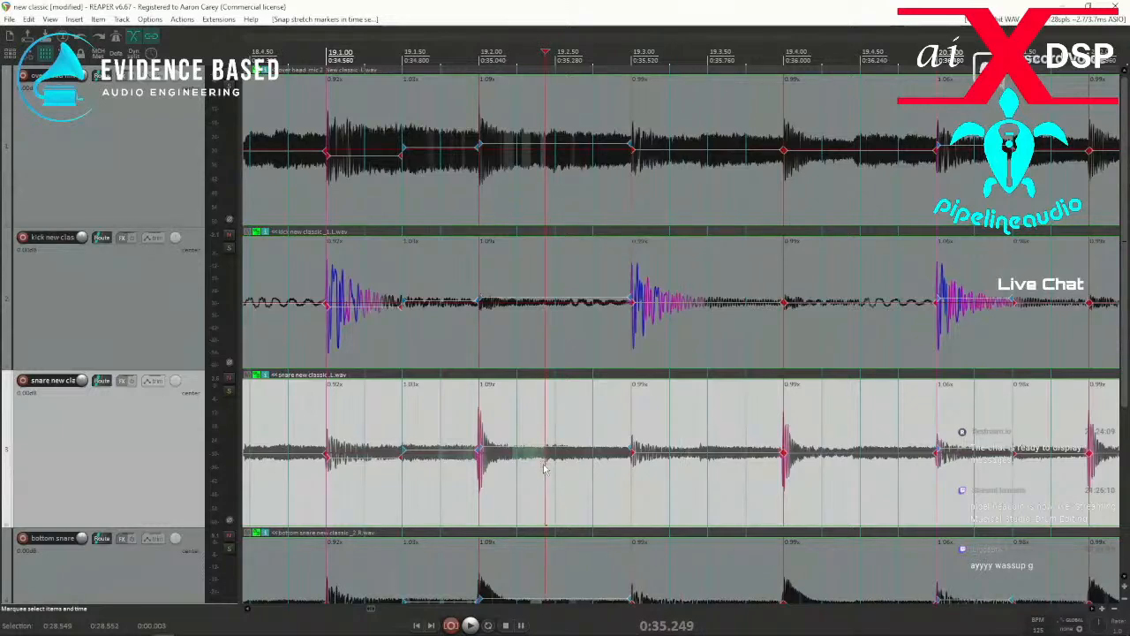
click(685, 478)
key(Tab)
key(shift+w)
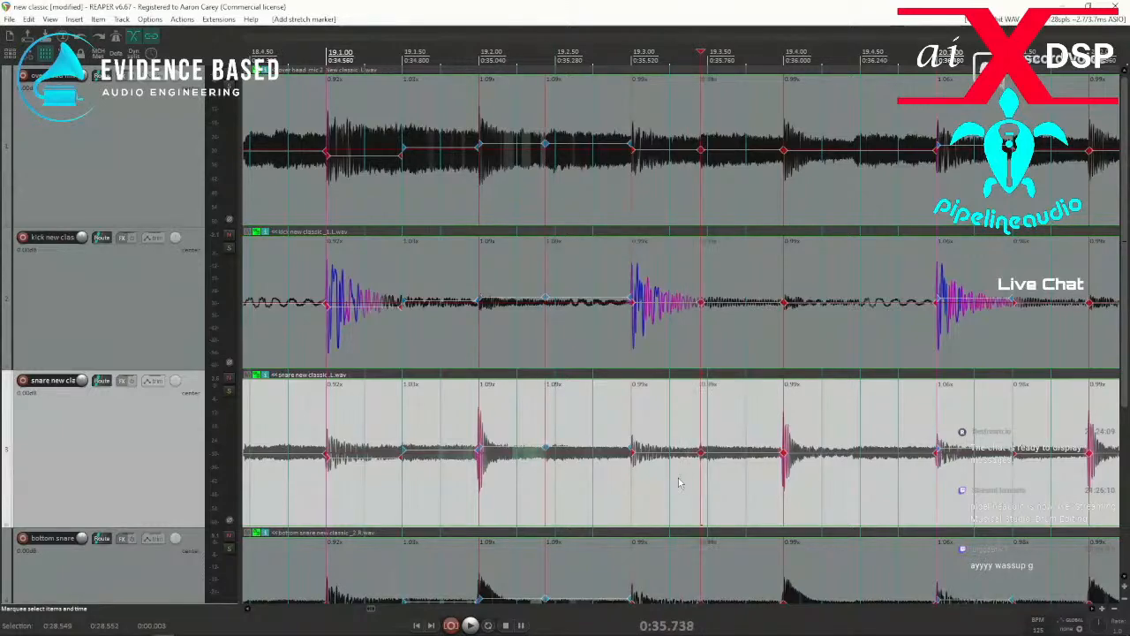
drag(532, 488, 721, 496)
key(q)
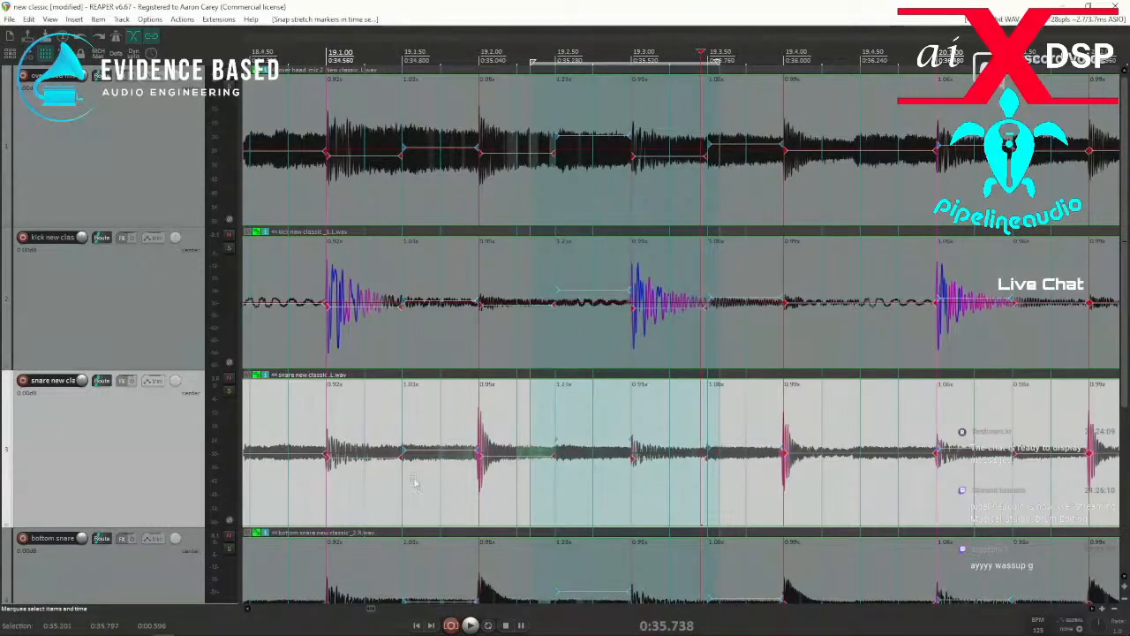
Play twice from just before bar 19 to check the two newly snapped hits.
click(301, 478)
key(space)
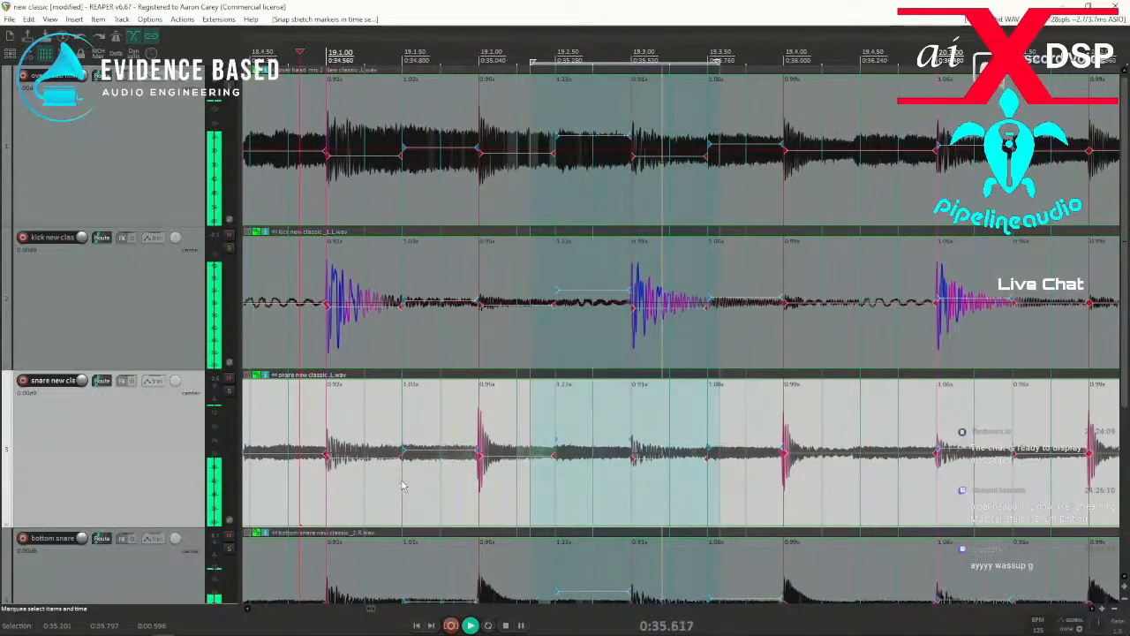
key(space)
key(space)
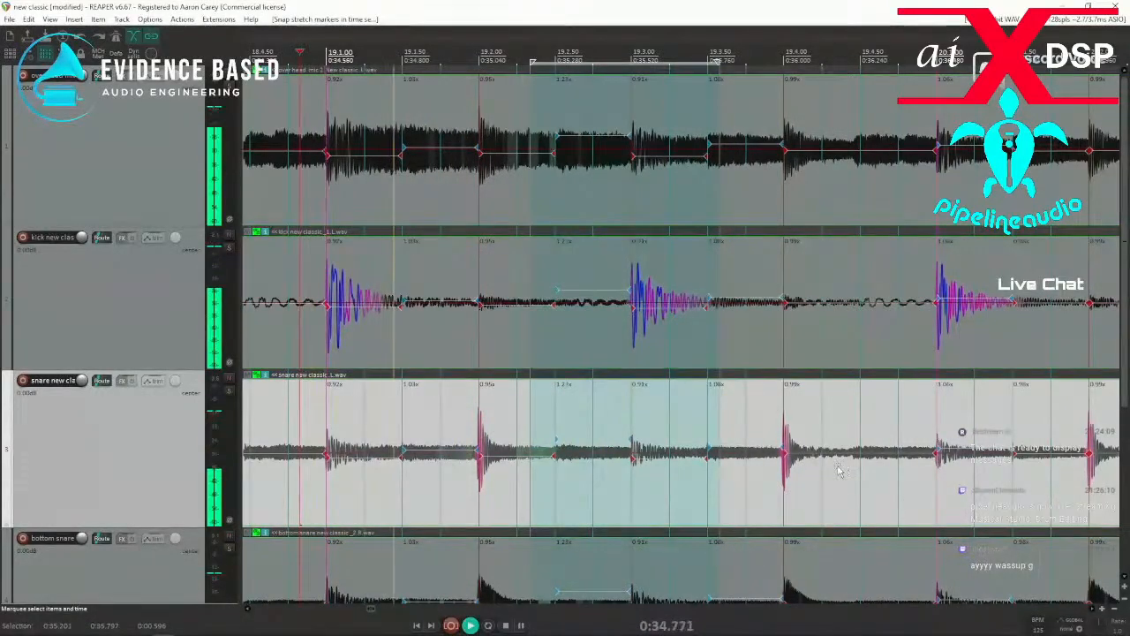
key(space)
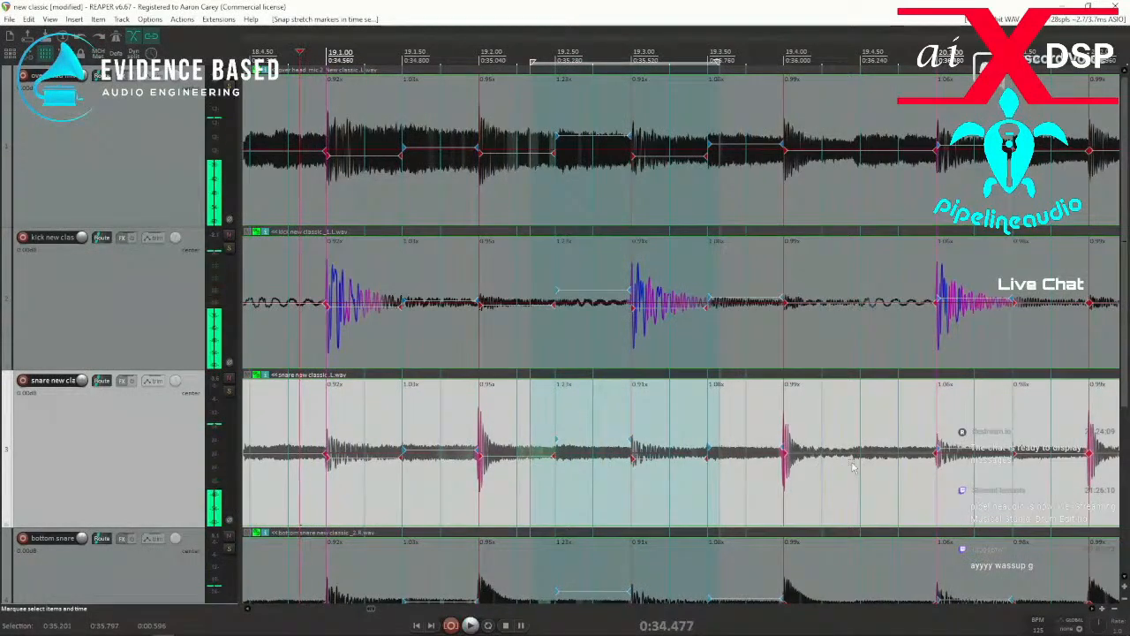
Add a stretch marker at the hit near 19.4.50, snap it to the grid and play from about 19.3.50.
click(853, 466)
key(shift+w)
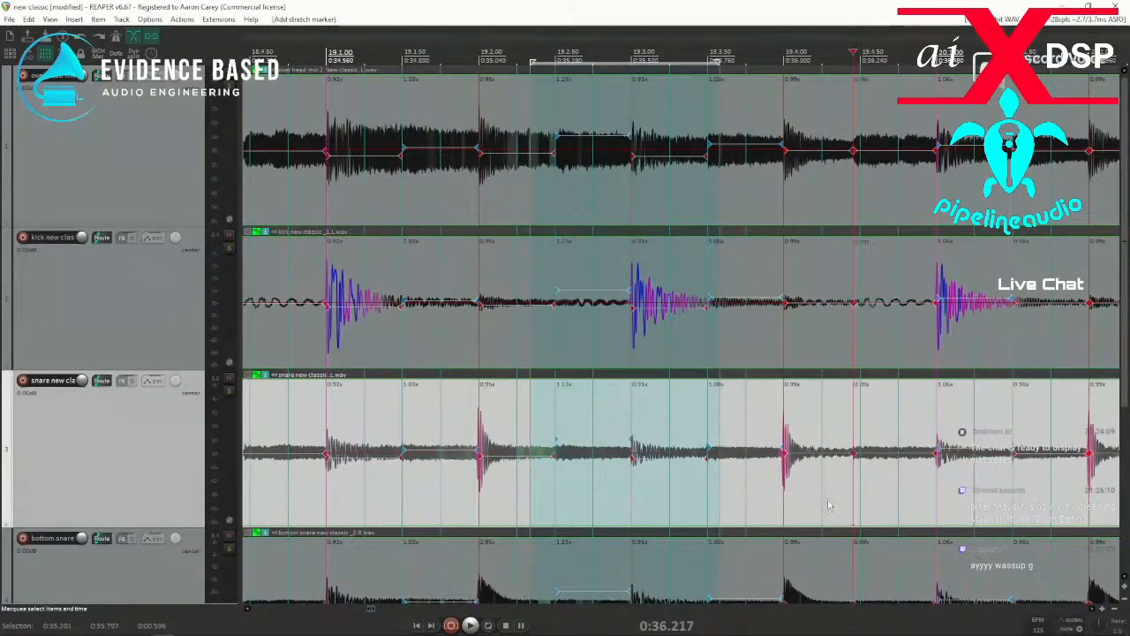
drag(824, 494, 878, 487)
key(q)
click(699, 500)
key(space)
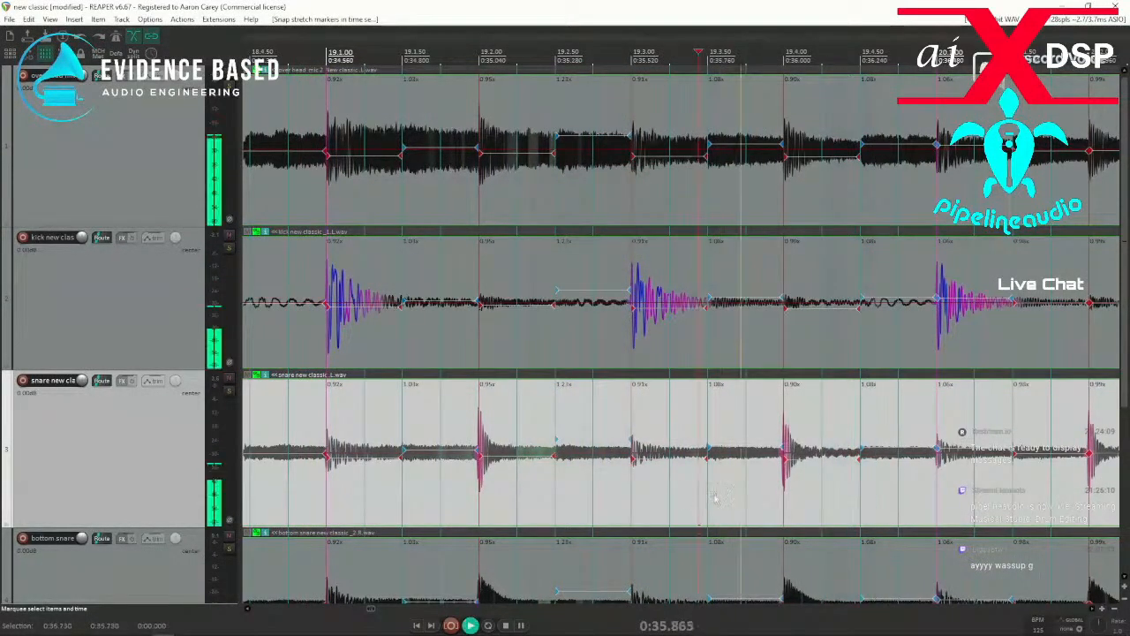
key(space)
Add stretch markers at the unmarked hits near 20.2.50 and 20.4.50 and snap each to the grid.
click(769, 477)
key(shift+w)
drag(752, 479, 791, 478)
key(q)
key(shift+w)
drag(970, 495, 1007, 492)
key(q)
Add stretch markers at the hits near 21.1.50, 21.2.50 and 21.4.50 and snap them to the grid together.
scroll(983, 494, down, 1)
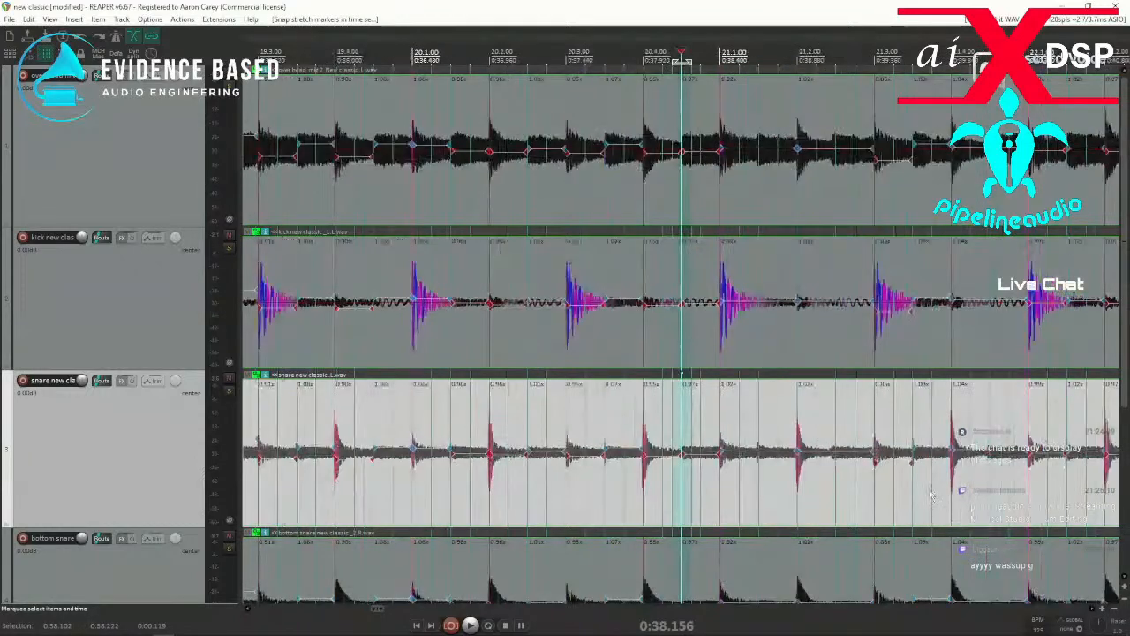
click(755, 481)
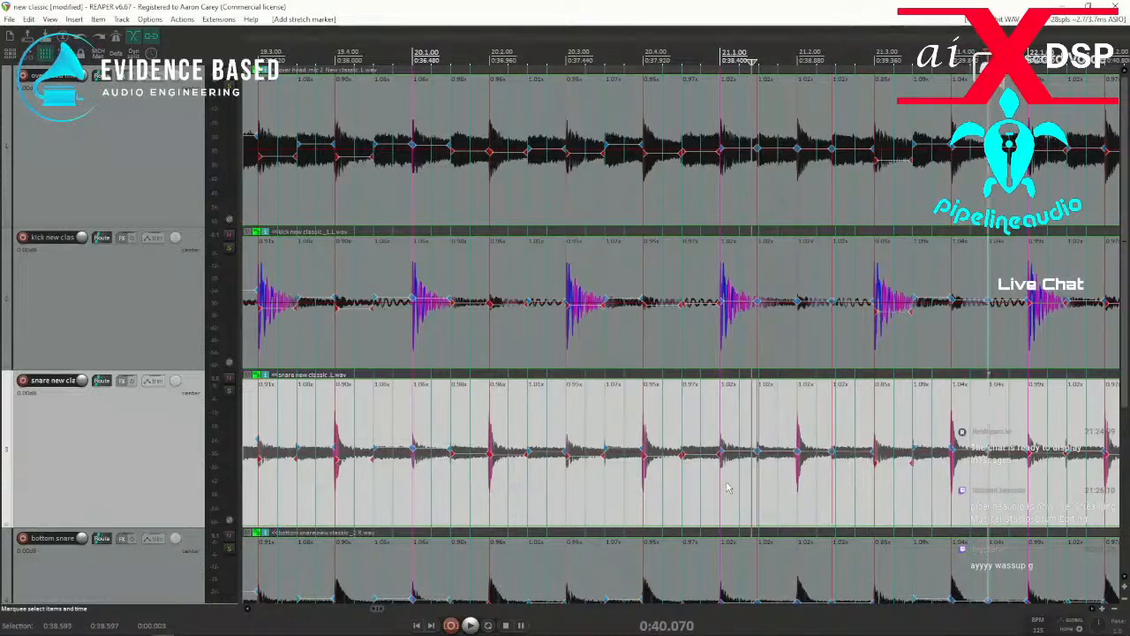
drag(674, 488, 1011, 488)
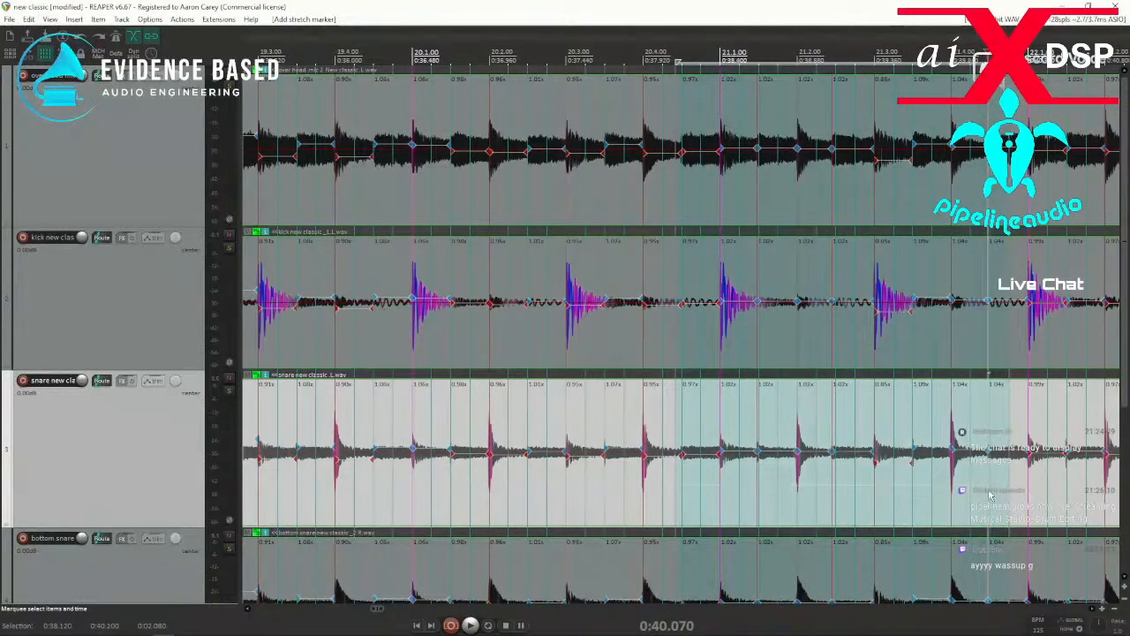
key(q)
Play from about 20.2.50 through bar 21 to check the newly snapped hits.
click(532, 496)
key(space)
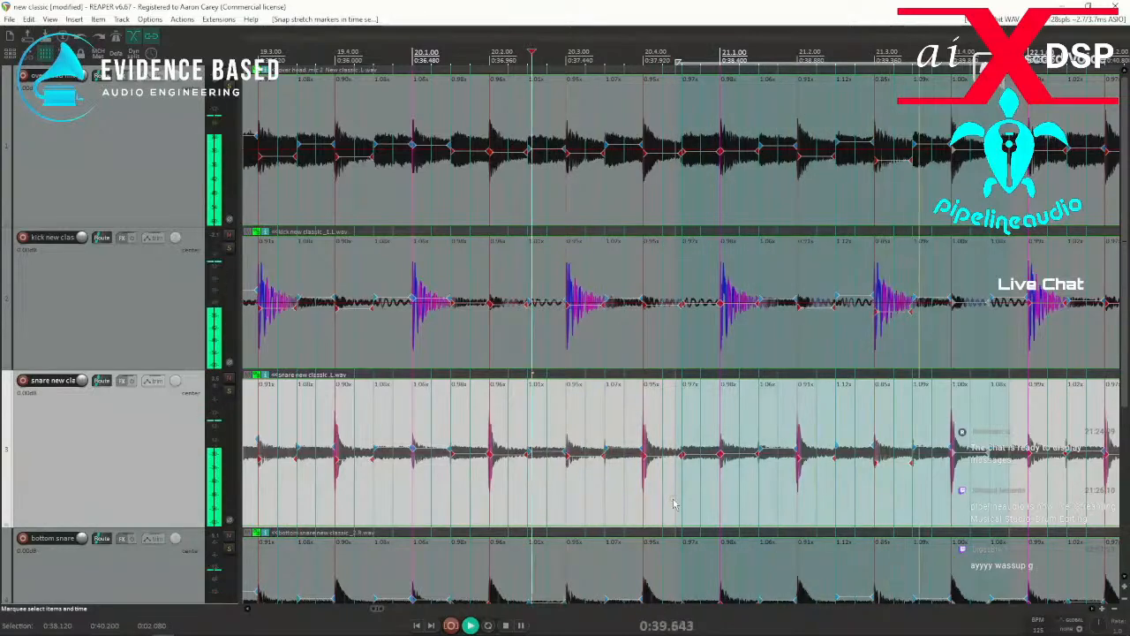
key(space)
Add stretch markers at the unmarked hits near 22.2.50 and 22.3.50 and snap them to the grid together.
key(w)
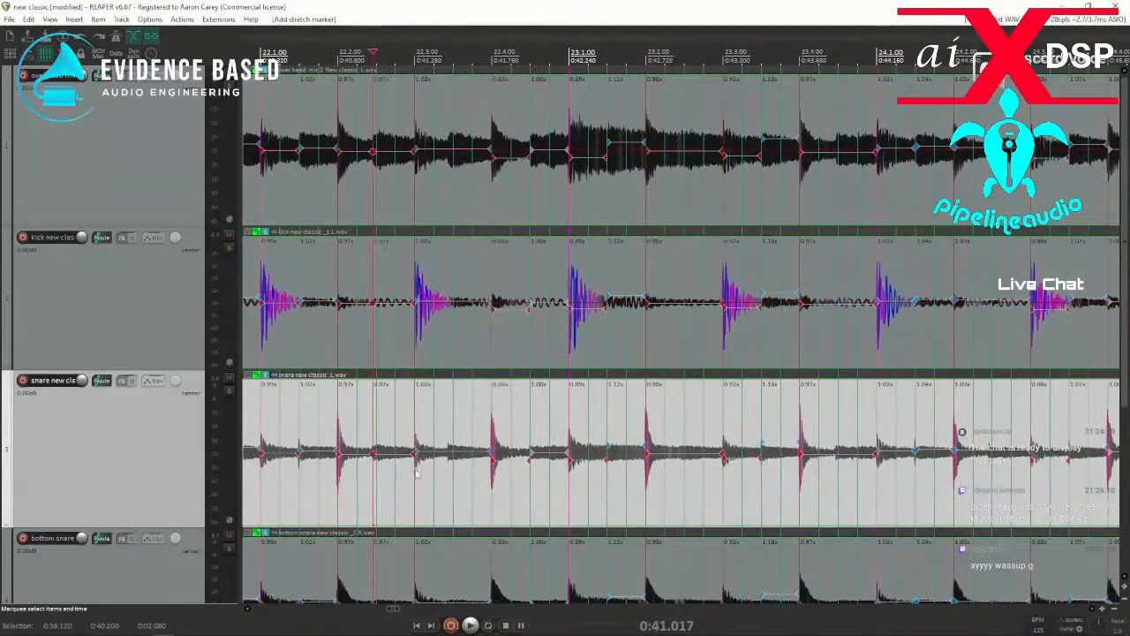
click(446, 486)
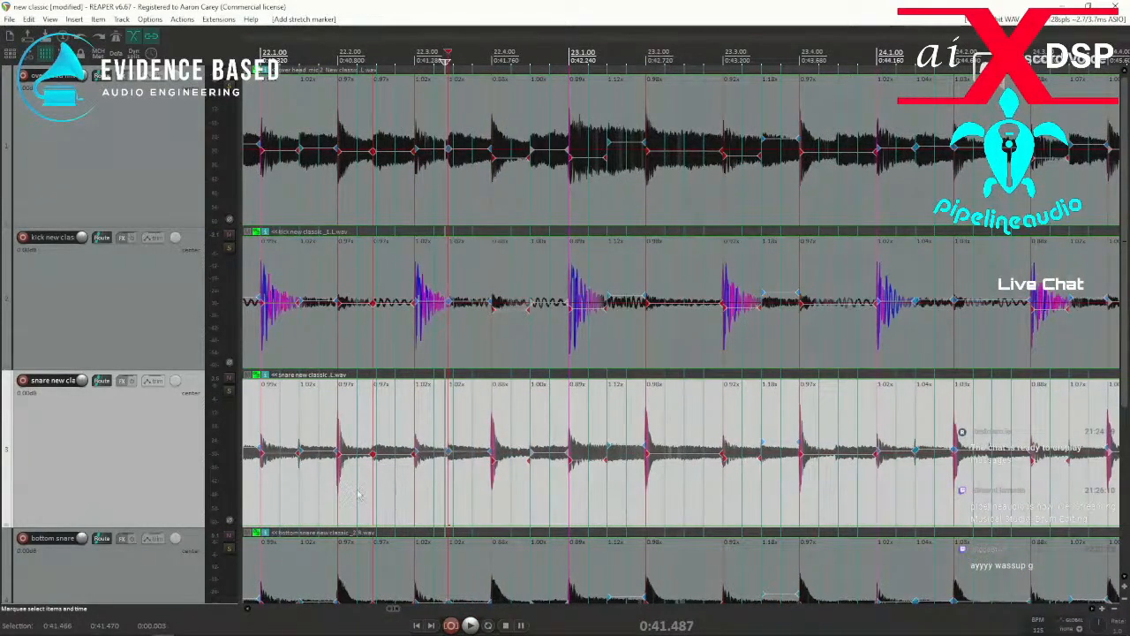
drag(361, 491, 473, 487)
key(q)
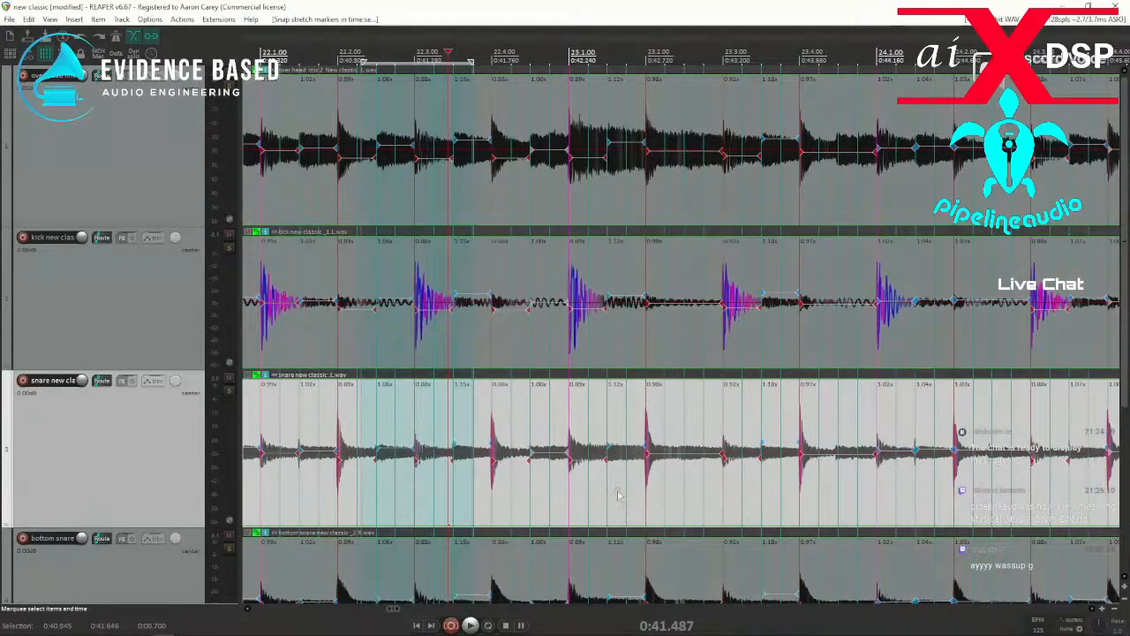
Play from about 22.1.70 into bar 23 to check the newly snapped hits.
click(316, 494)
key(space)
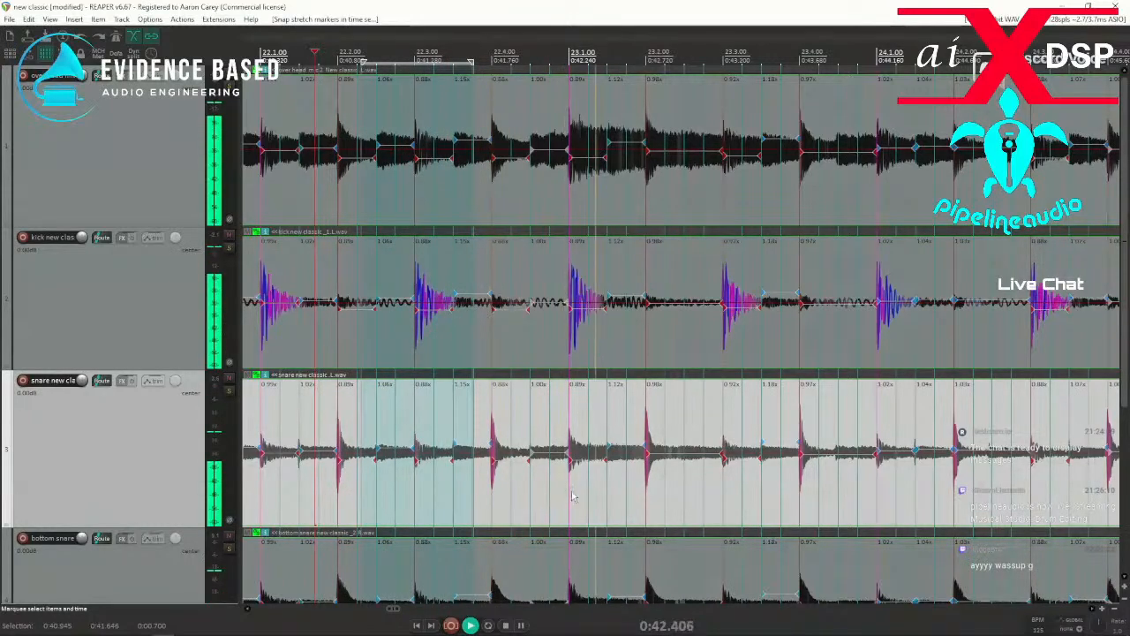
key(space)
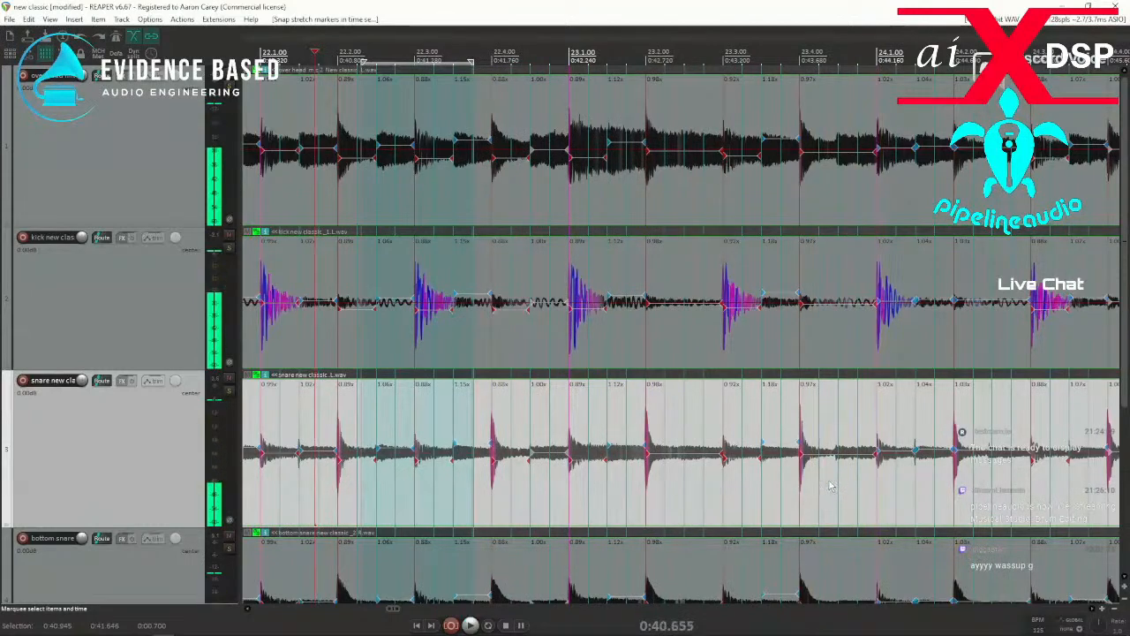
Add a stretch marker at the hit near 23.4.50, snap it to the grid and play across it.
click(830, 485)
drag(823, 489, 855, 491)
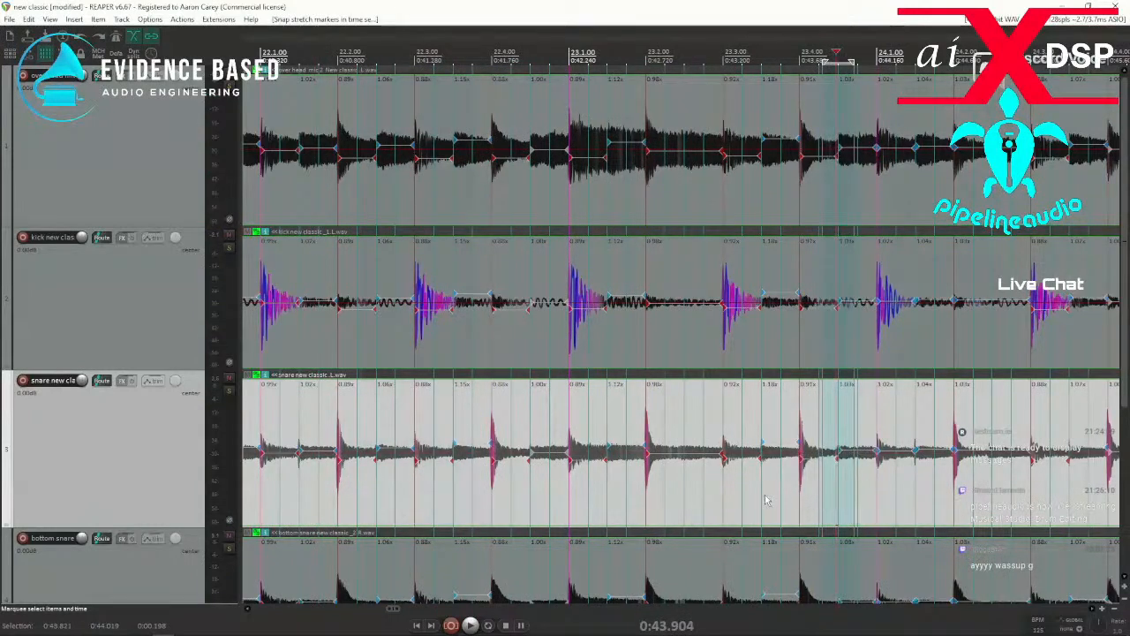
key(space)
Add a stretch marker at the hit near 24.2.50, snap it to the grid and play past it.
key(space)
click(988, 485)
key(shift+w)
drag(967, 484, 997, 483)
key(shift+q)
key(space)
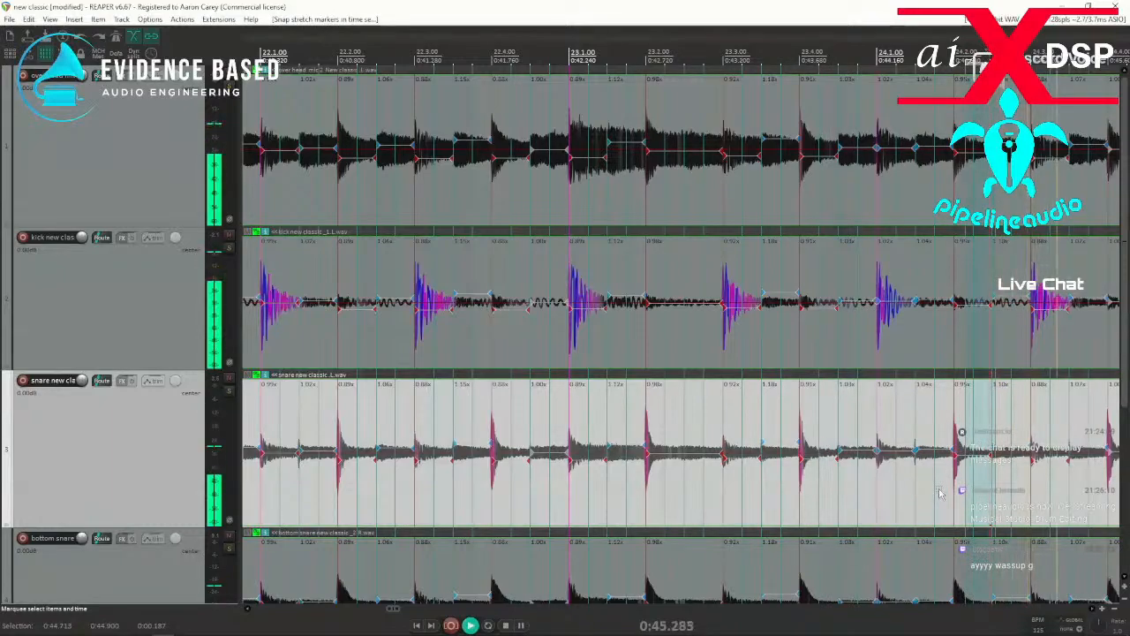
Add stretch markers at the hits near 24.4.50, 25.2.50 and 25.4.50, snap them to the grid together and play from about 24.3.30.
scroll(937, 492, down, 3)
scroll(720, 485, up, 3)
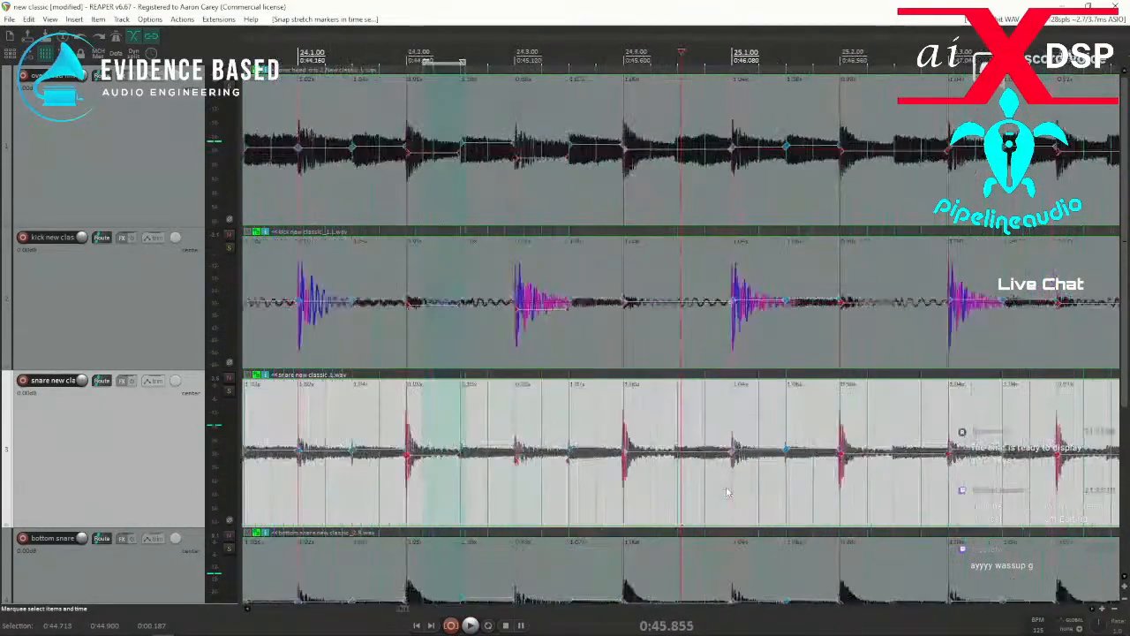
key(shift+w)
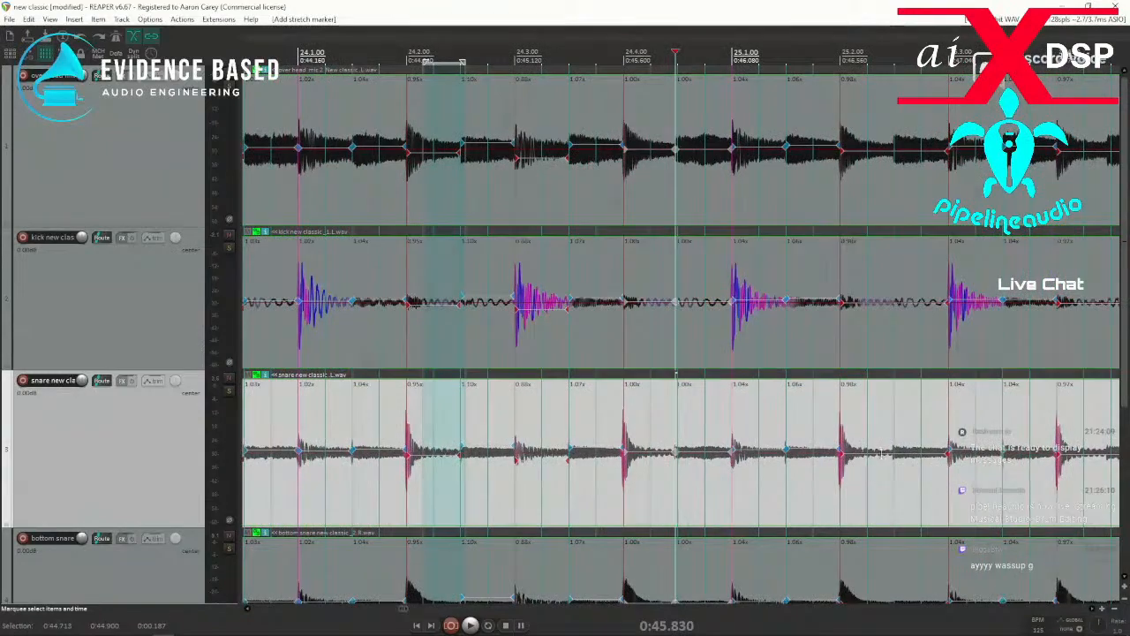
key(shift+w)
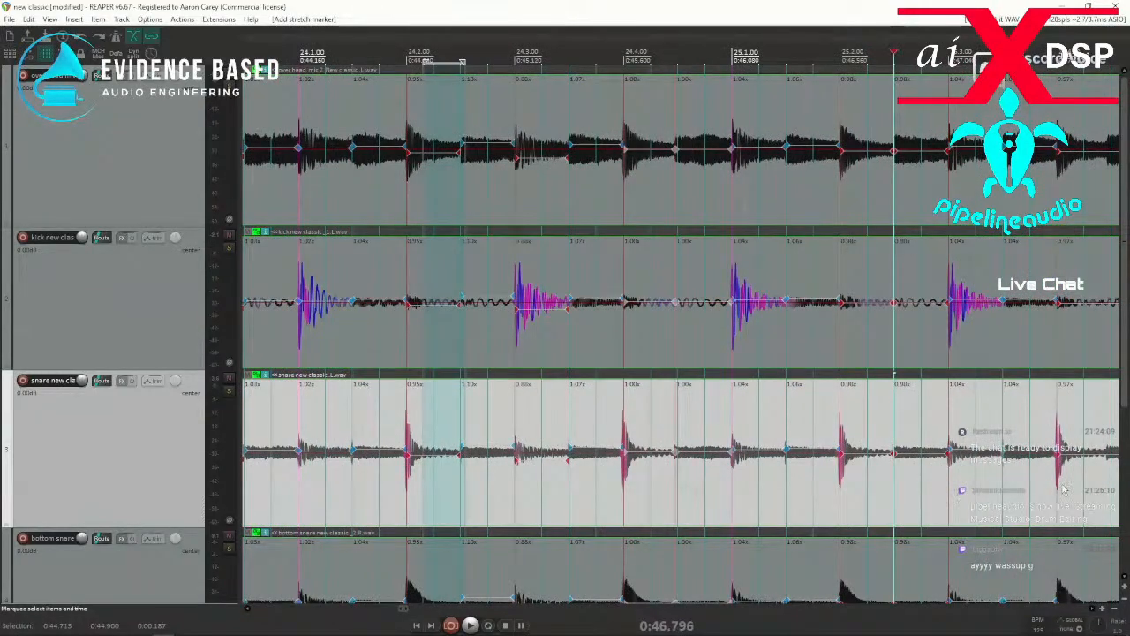
key(shift+w)
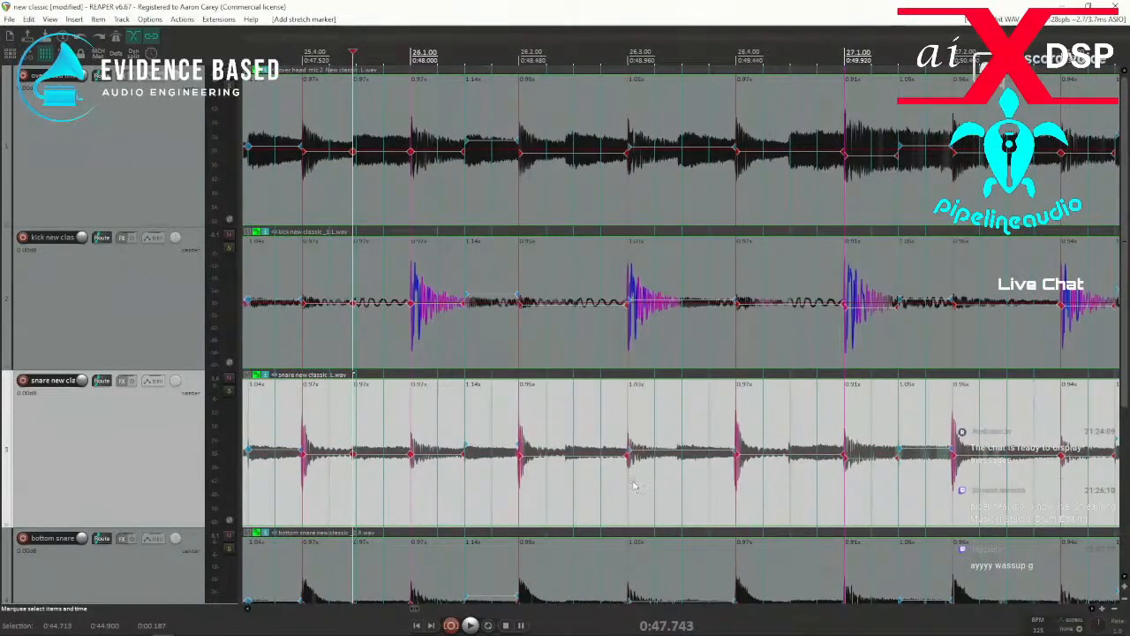
scroll(525, 479, down, 2)
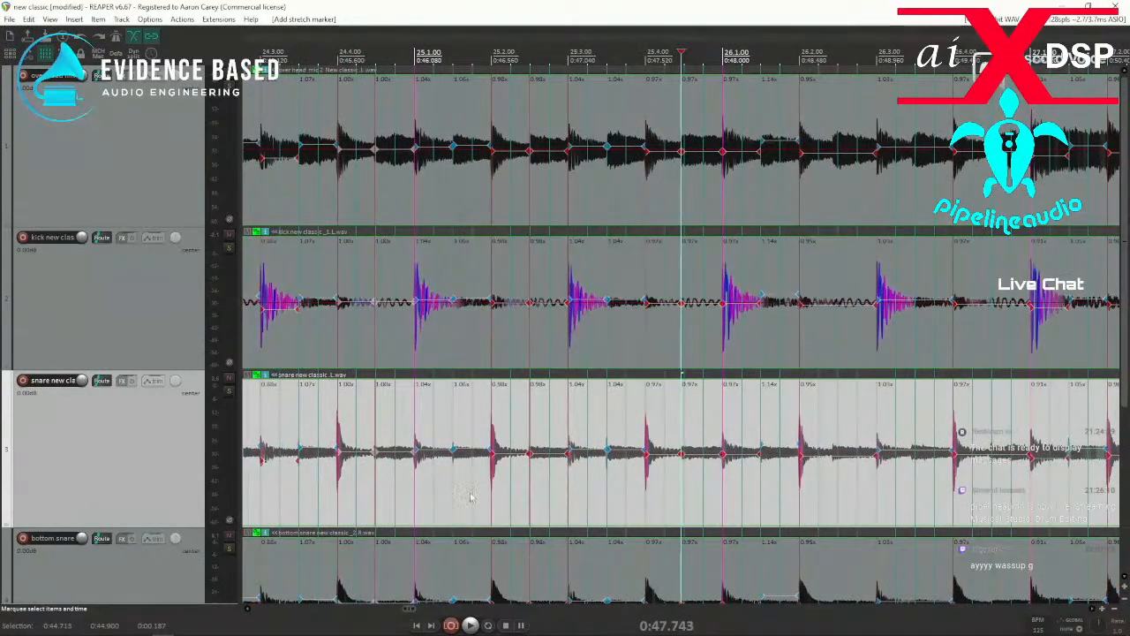
drag(289, 502, 761, 516)
key(q)
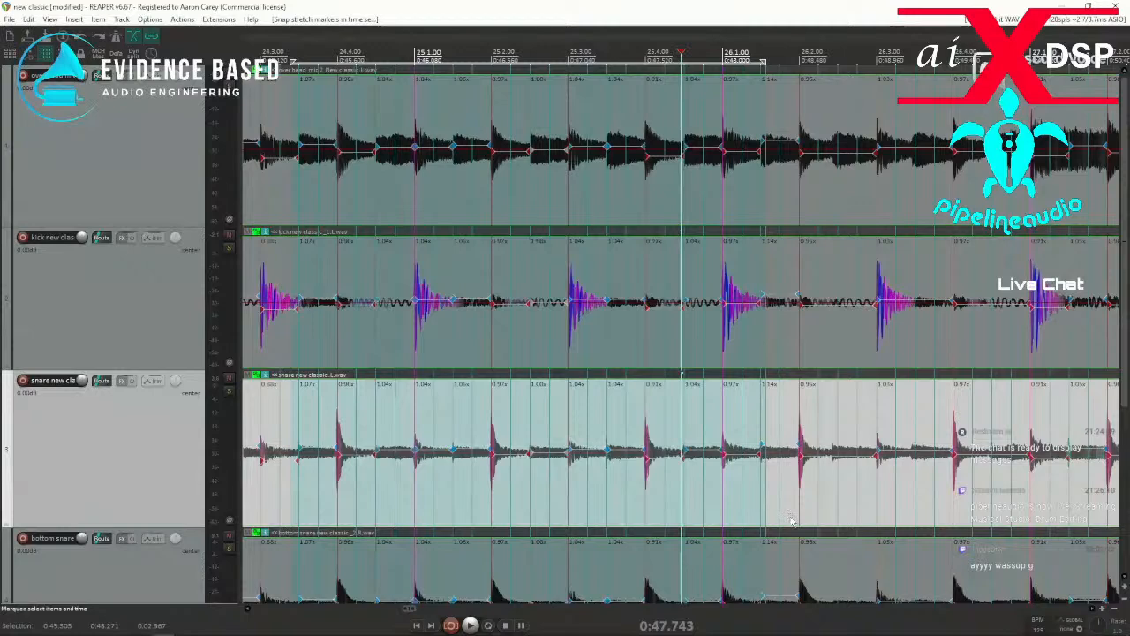
click(285, 495)
key(space)
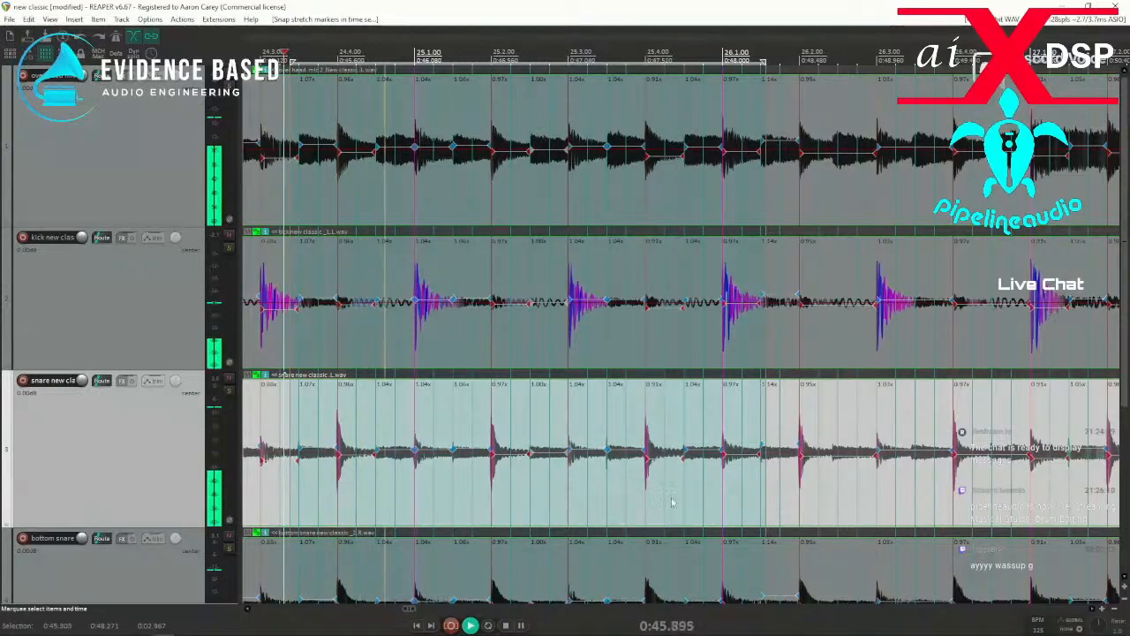
Add stretch markers at the hits near 26.2.50, 26.3.50 and 26.4.50, snap them together and play on into bar 27.
key(shift+w)
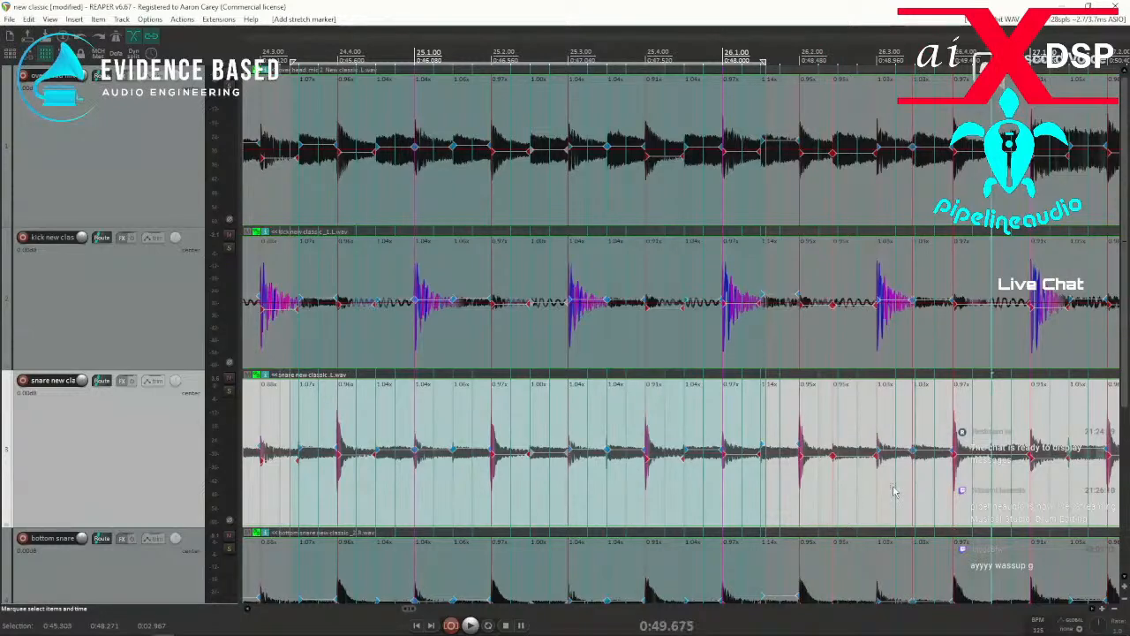
drag(751, 505, 1007, 491)
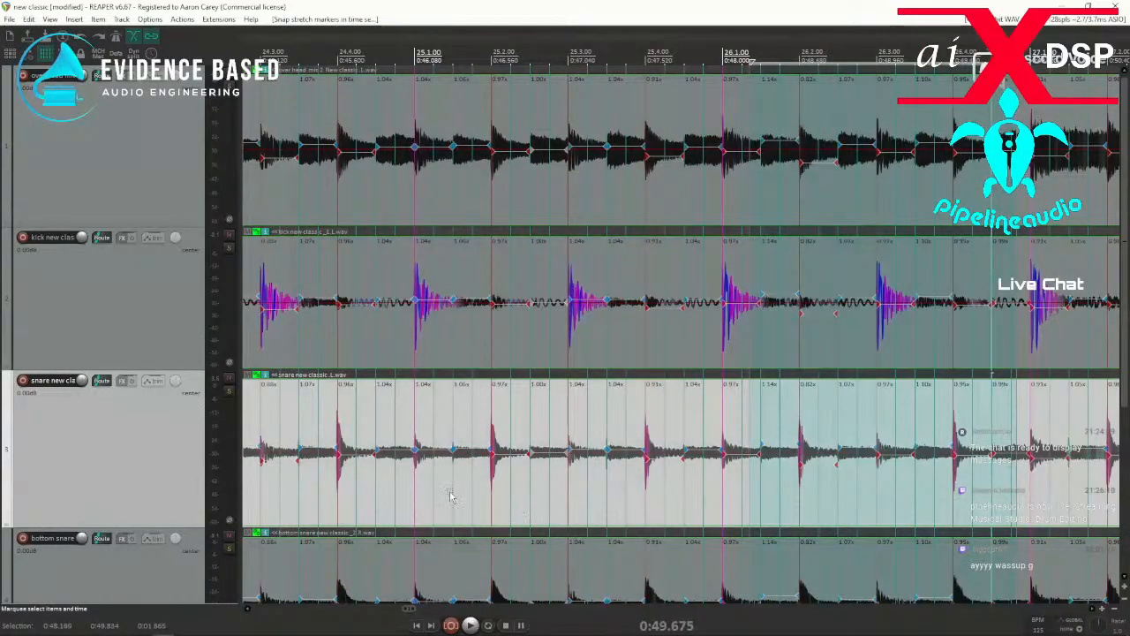
key(space)
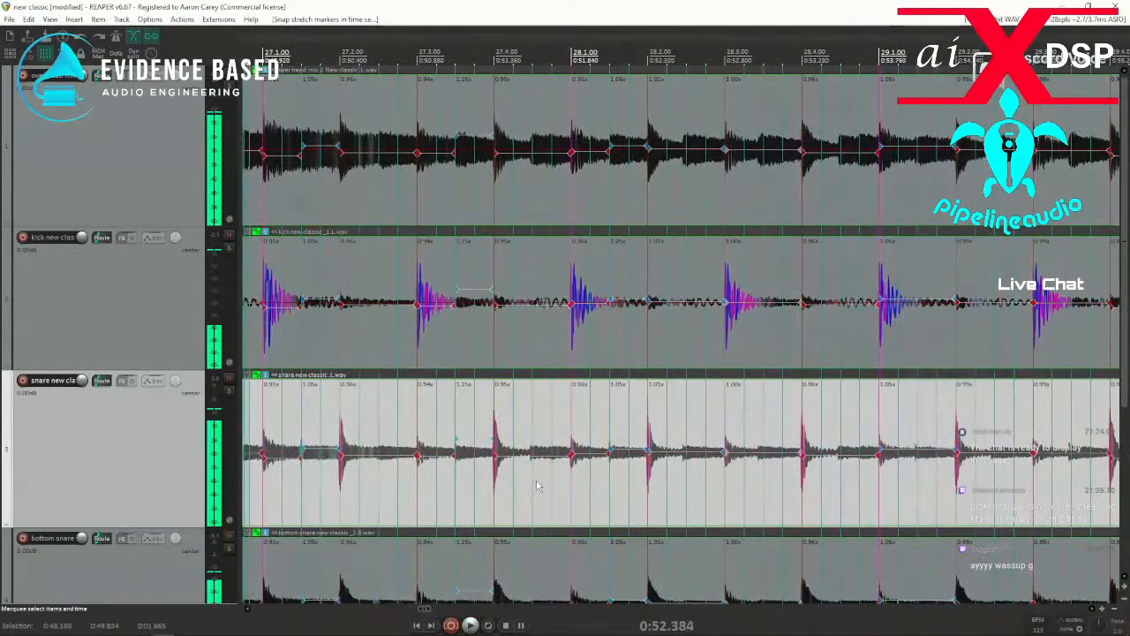
key(space)
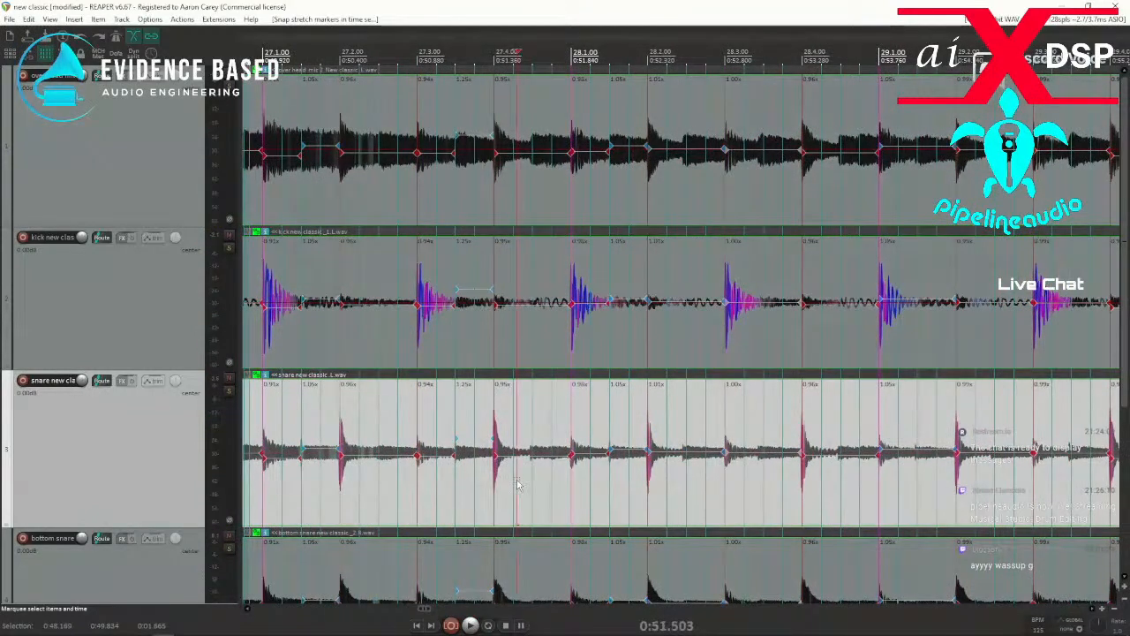
Add stretch markers at the hits near 27.4.50, 28.2.50, 28.4.50, 29.2.50 and 29.3.50, snap them together and play on into bar 30.
key(w)
key(space)
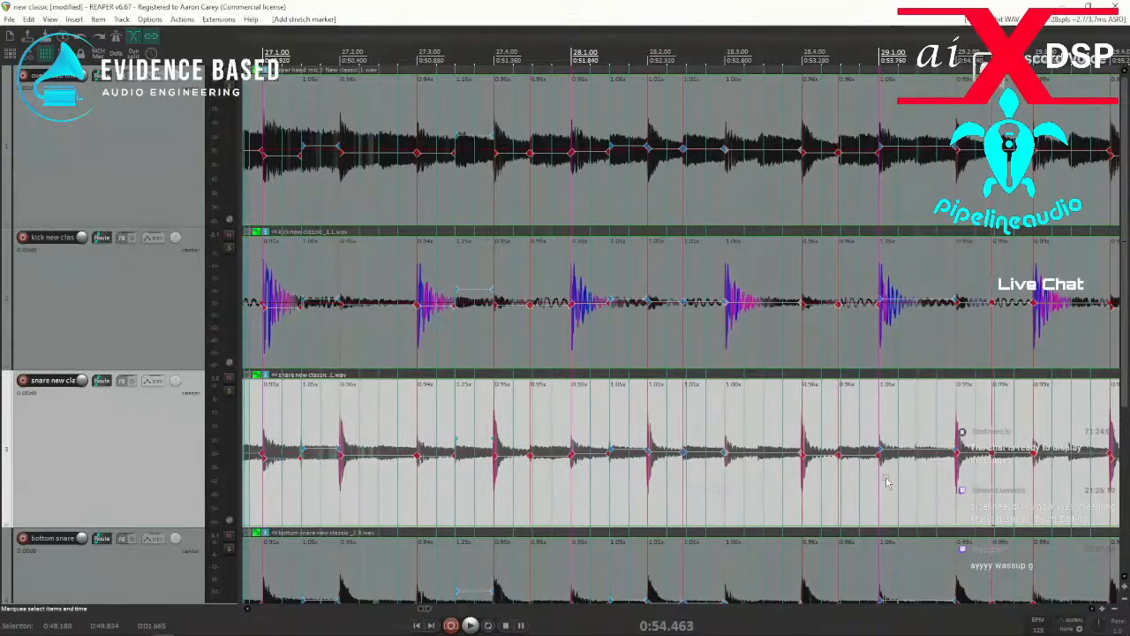
drag(1102, 499, 396, 487)
key(q)
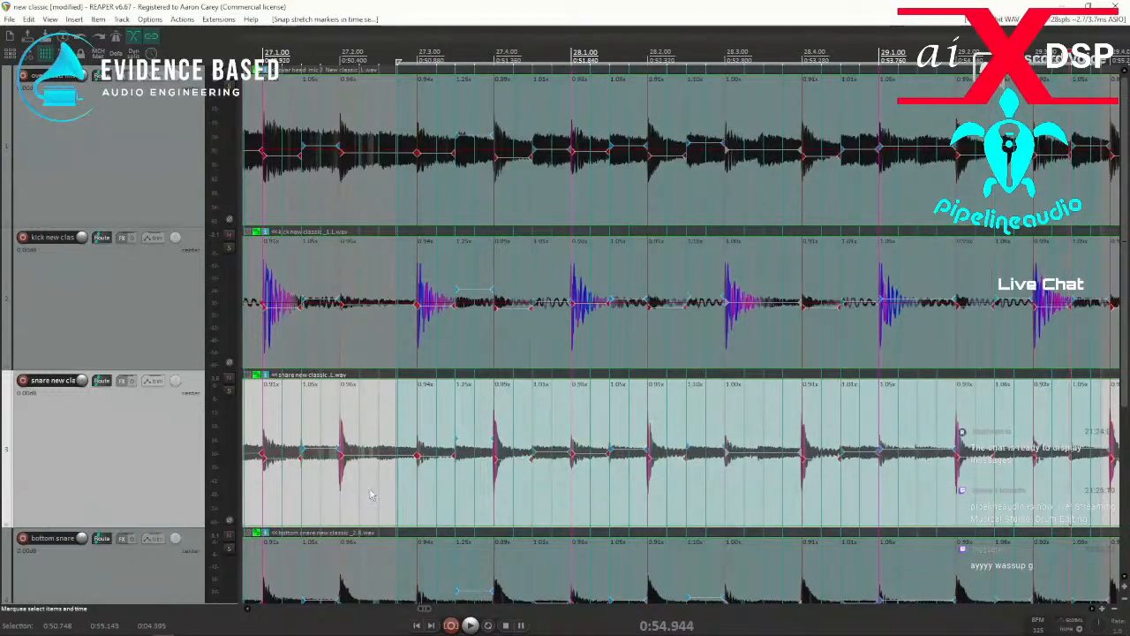
key(space)
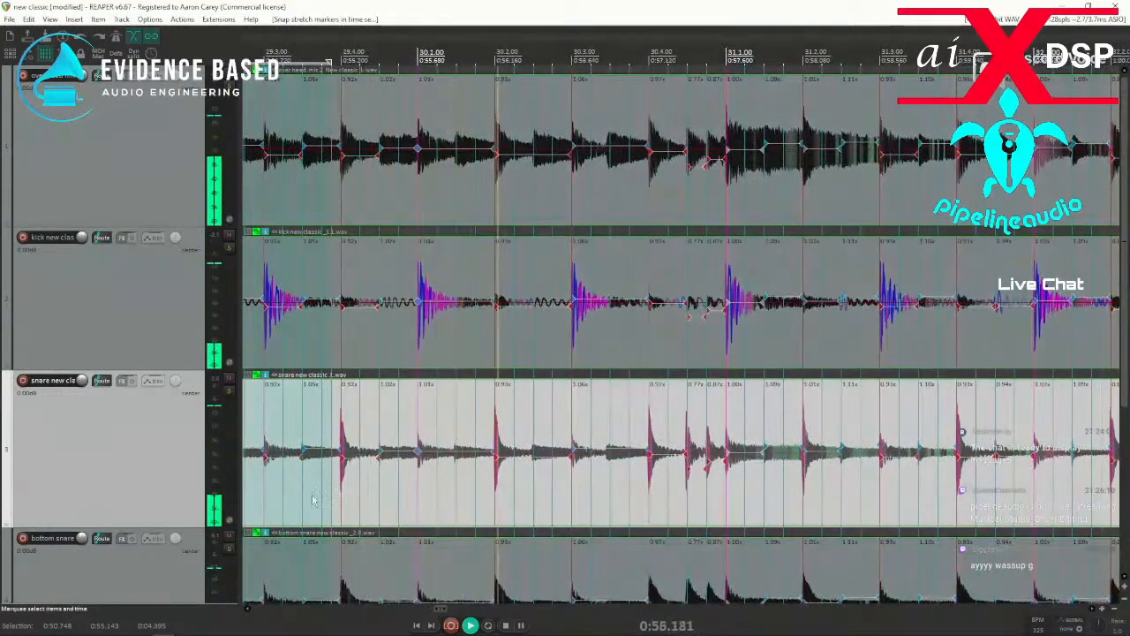
key(space)
Add stretch markers at the hits near 30.1.50, 30.2.50 and 30.3.50, snap them together and play from about 29.3.40.
click(444, 484)
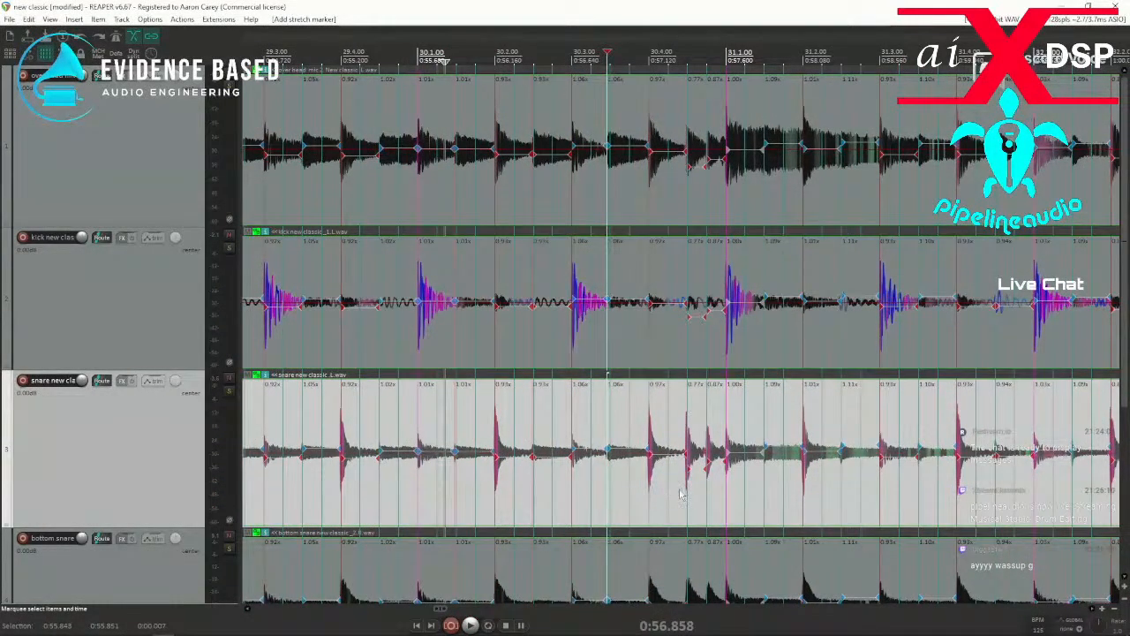
drag(324, 499, 670, 501)
key(q)
key(space)
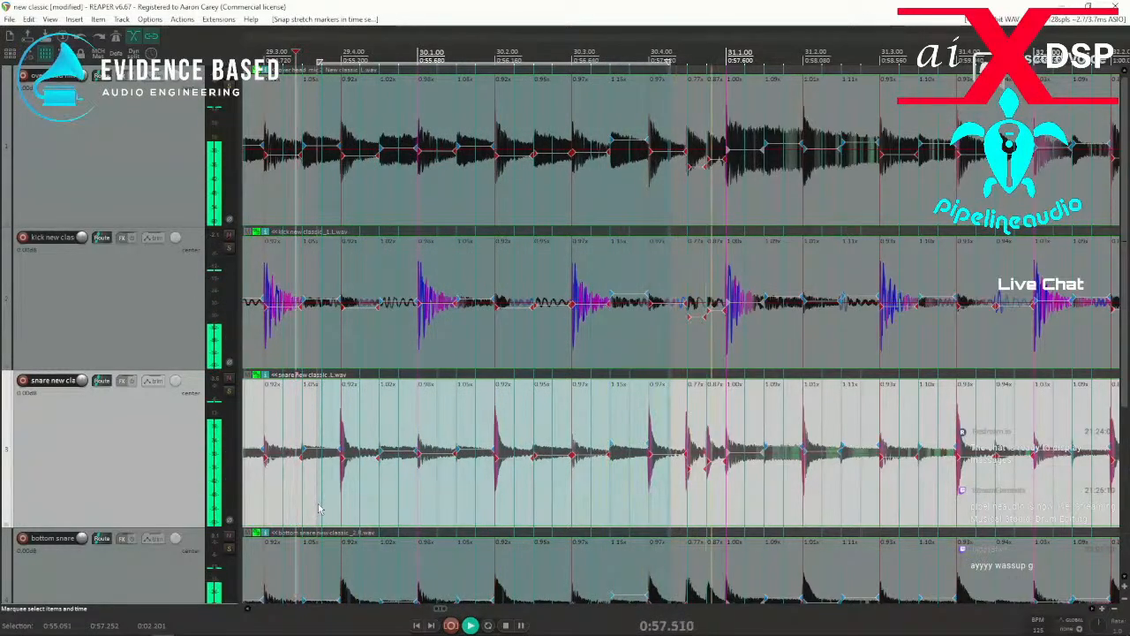
key(space)
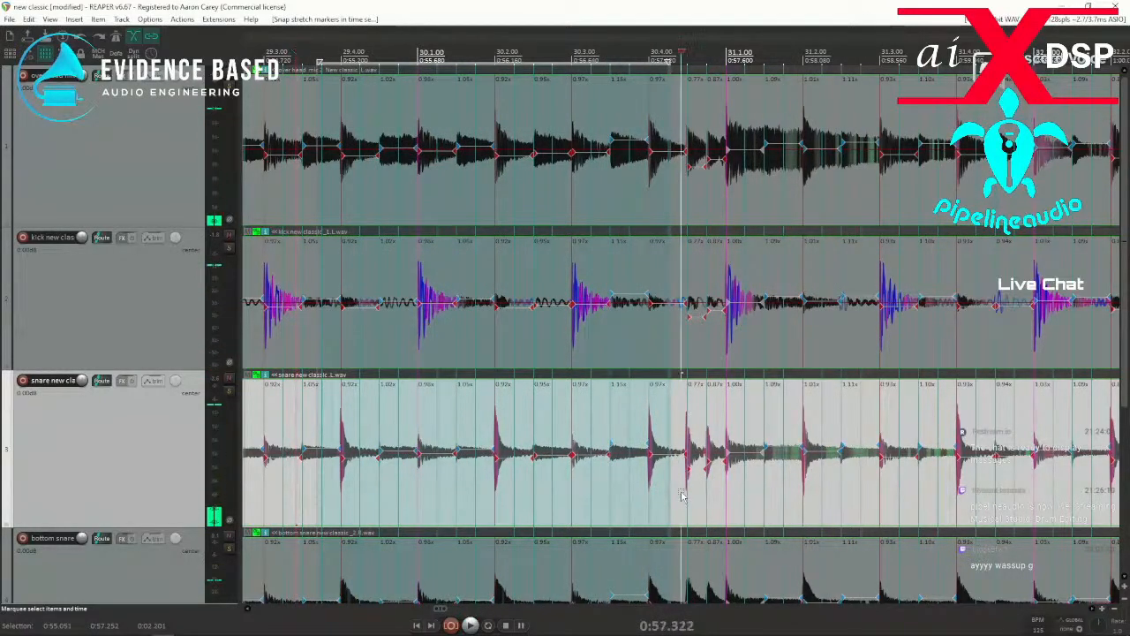
Remove the stretch markers from the snare fill between 30.4 and the start of bar 31.
scroll(732, 350, up, 4)
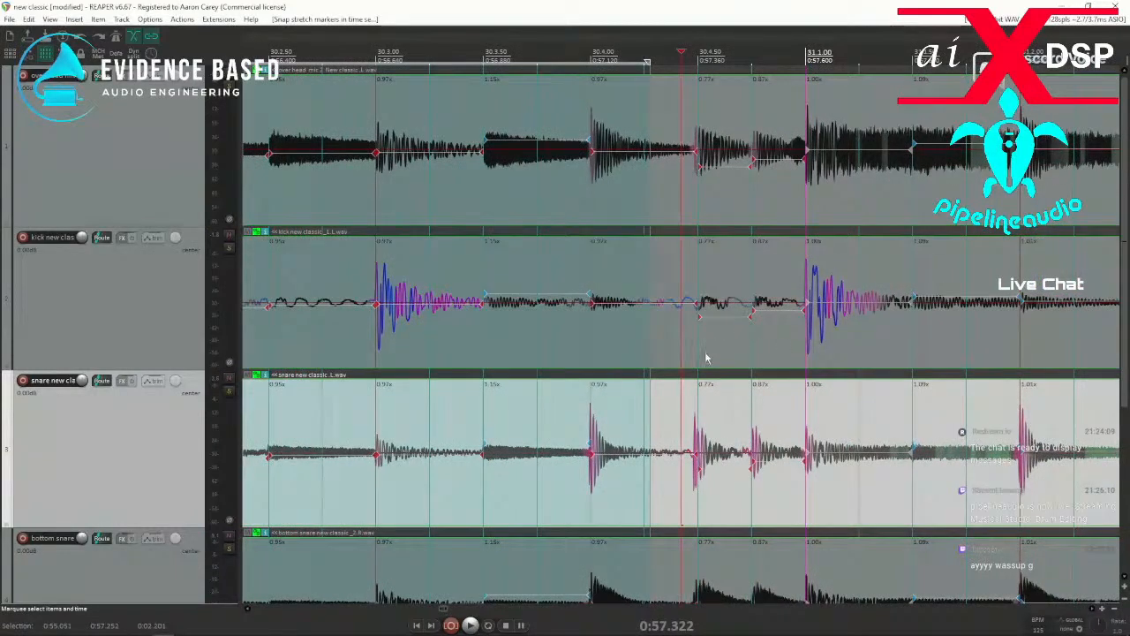
drag(561, 499, 820, 492)
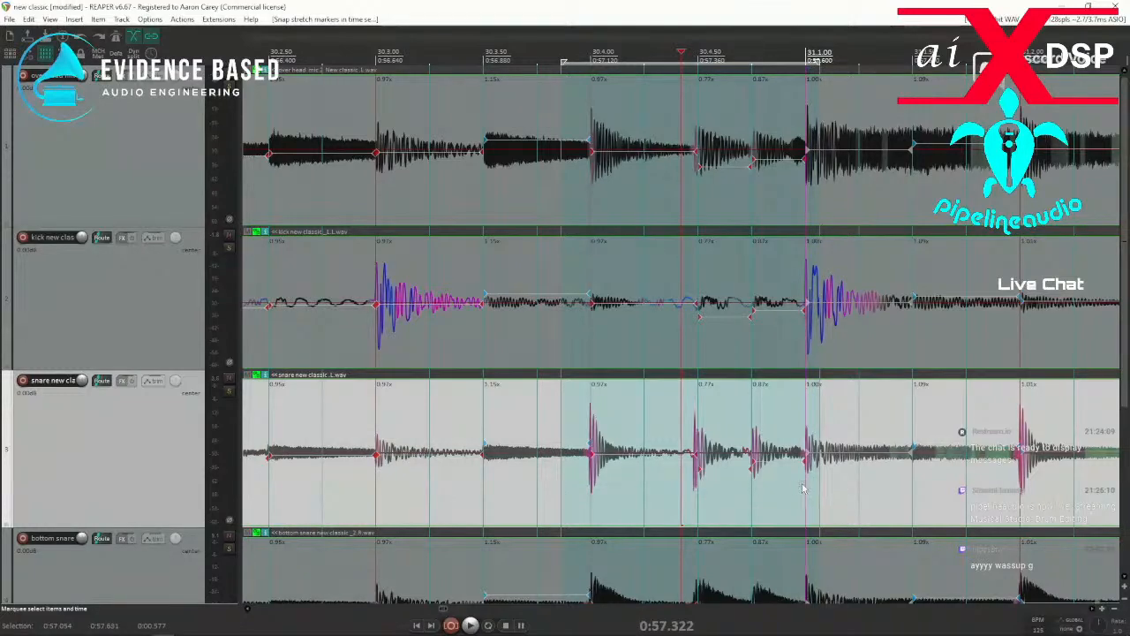
key(Delete)
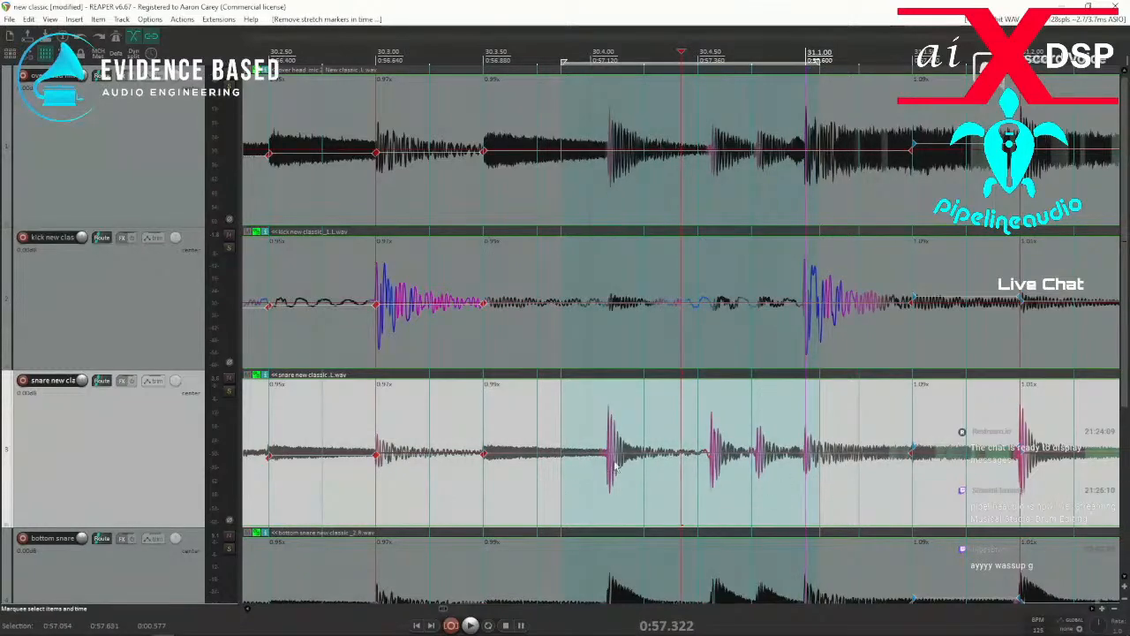
Add stretch markers at the three snare hits of the fill after 30.4 and snap them to the grid.
key(w)
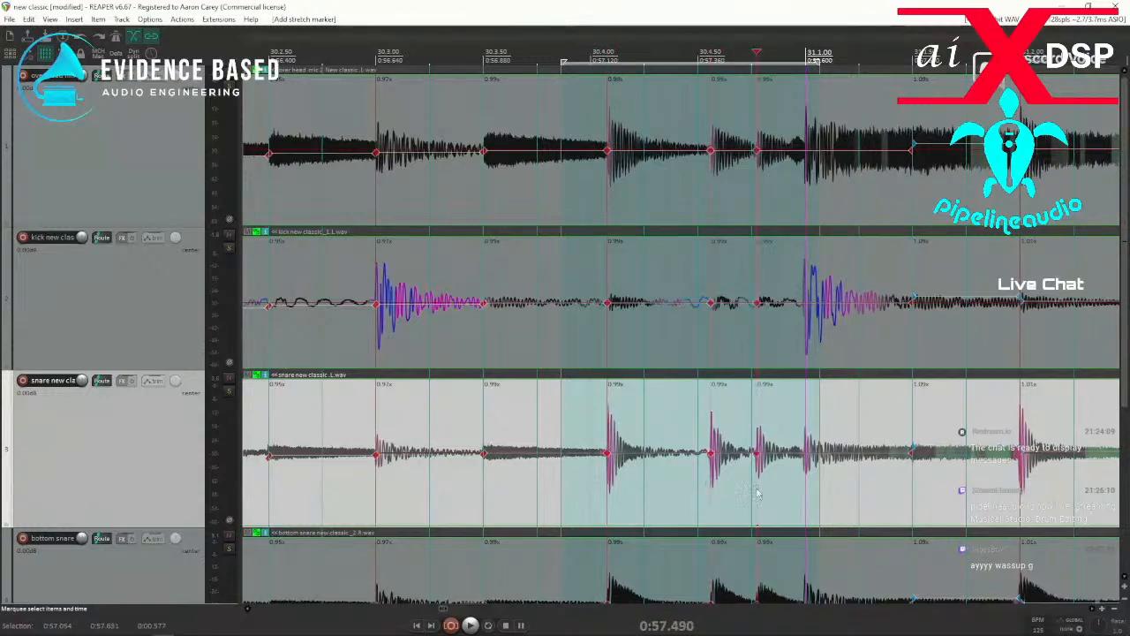
drag(583, 493, 855, 505)
key(q)
Compare the snapped fill with its original timing by removing its stretch markers and playing from just before 30.3.
click(364, 495)
key(space)
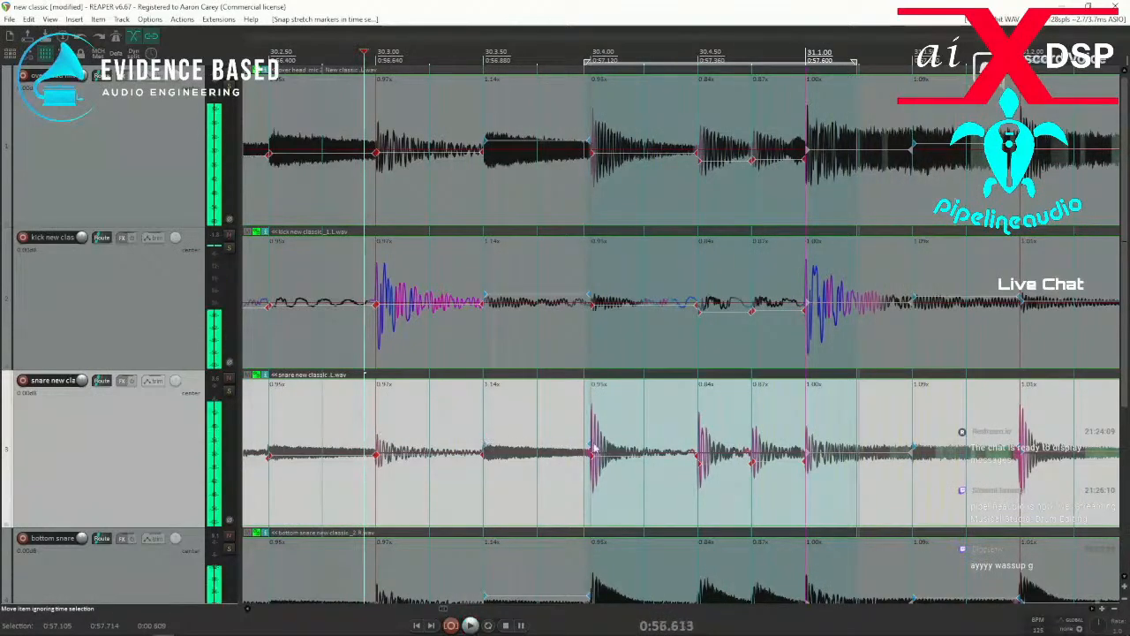
key(alt+shift+w)
key(space)
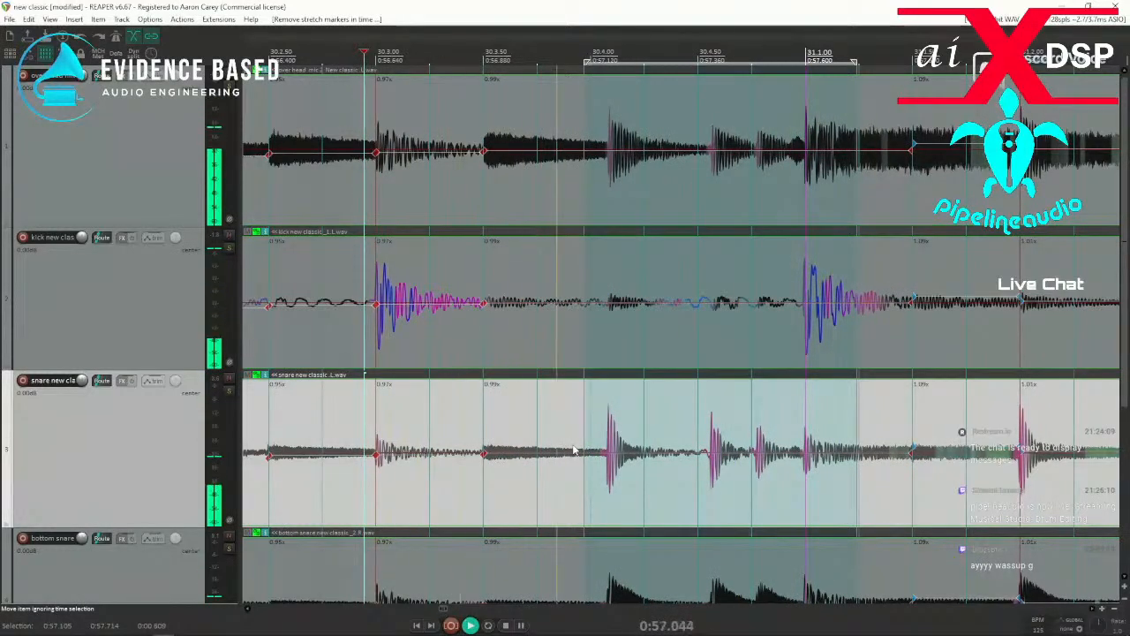
Add stretch markers at the fill's three snare hits and the 31.1 hit, snap them to the grid and play from about 30.3.40.
key(space)
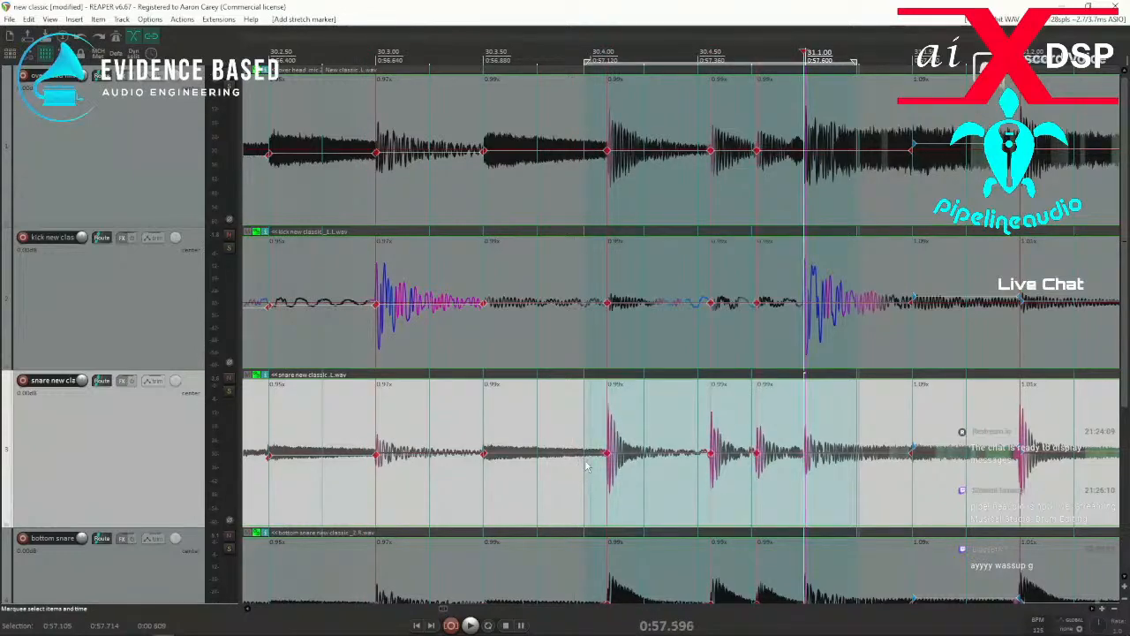
drag(561, 482, 846, 501)
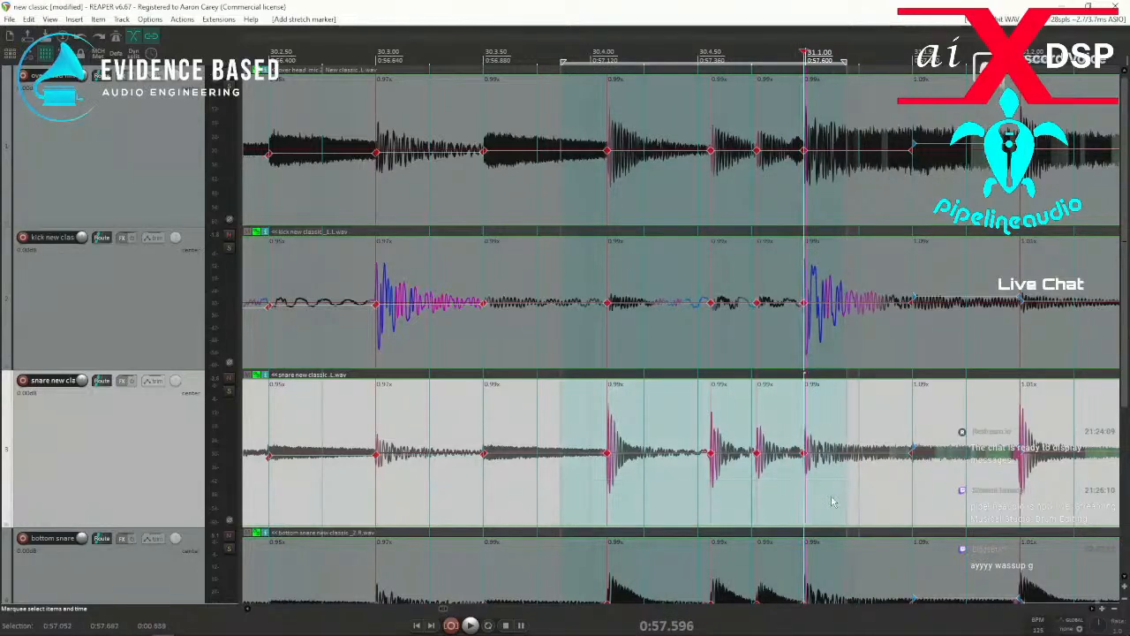
key(q)
click(468, 502)
key(space)
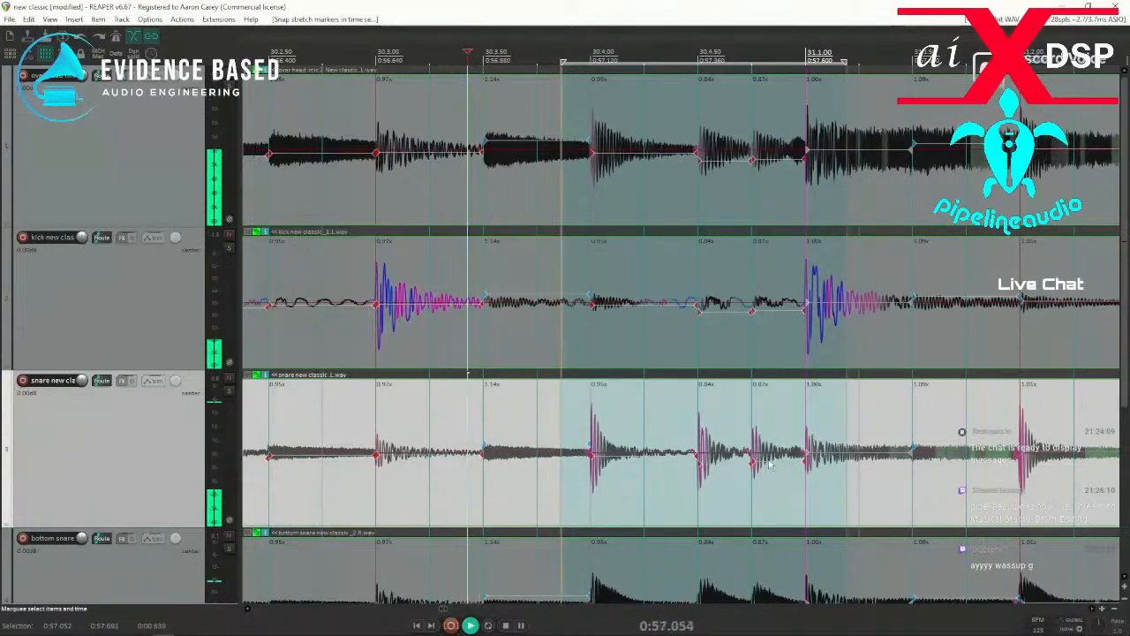
Set the project's stretch marker mode to Balanced and play the fill from about 30.3.
click(63, 38)
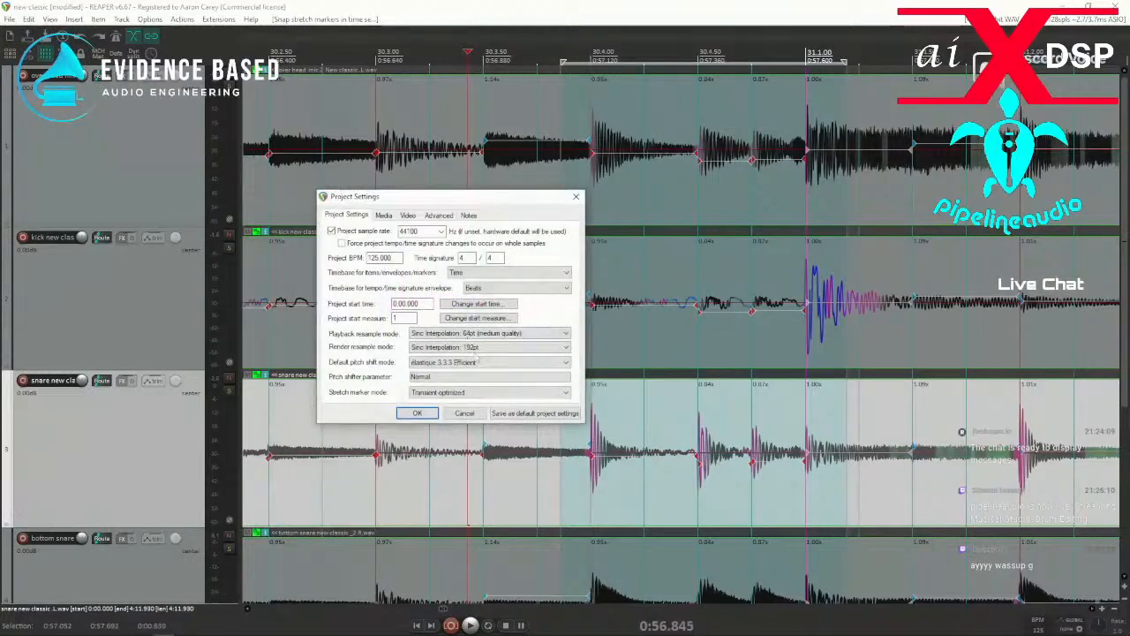
click(490, 394)
click(457, 412)
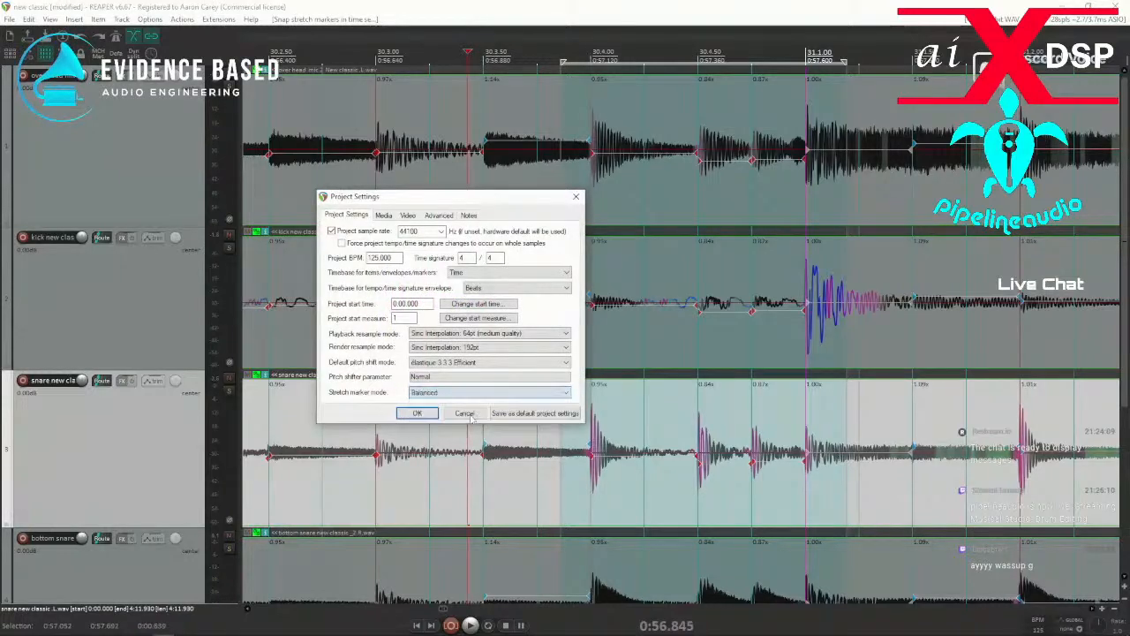
click(416, 413)
key(space)
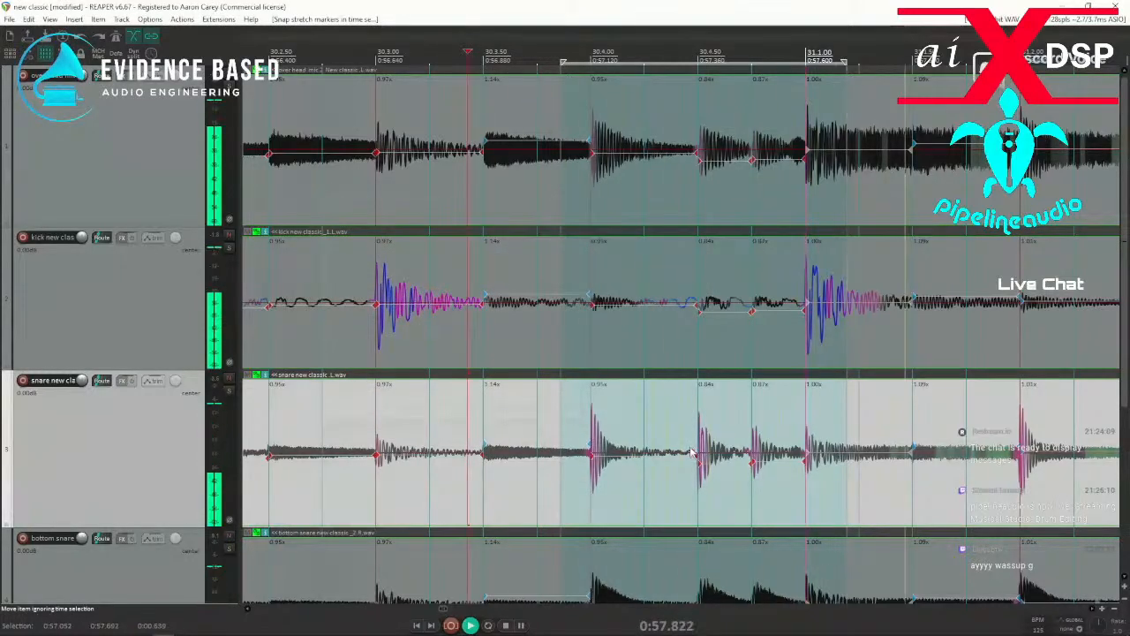
key(space)
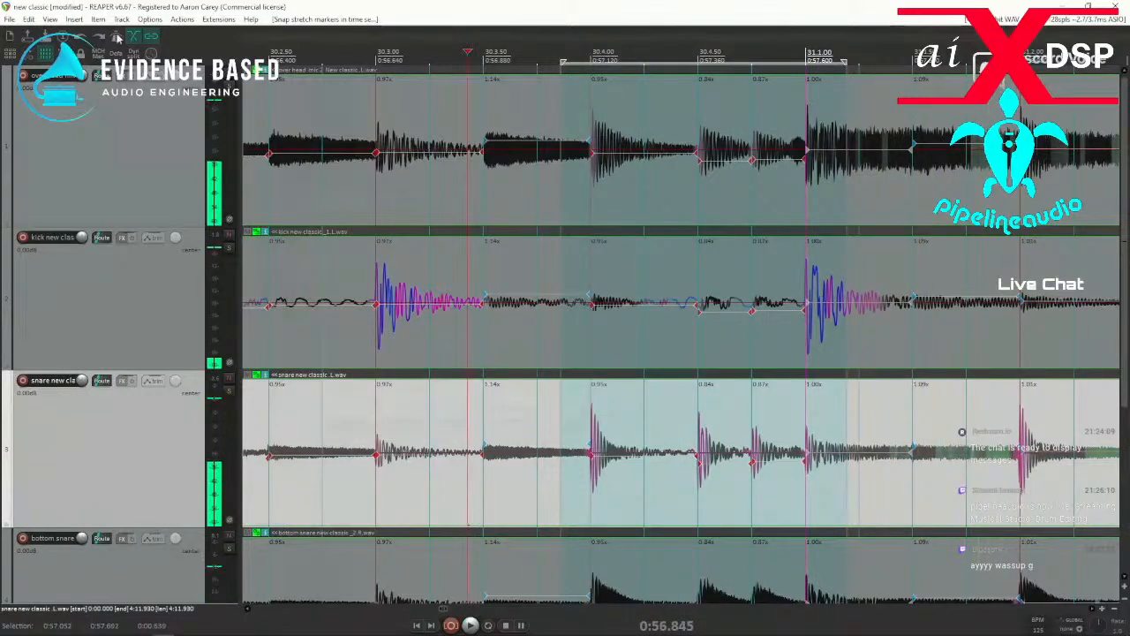
Compare the tonal-optimized and transient-optimized stretch marker modes in the project settings and play the bar 30 fill.
key(alt+Return)
click(553, 395)
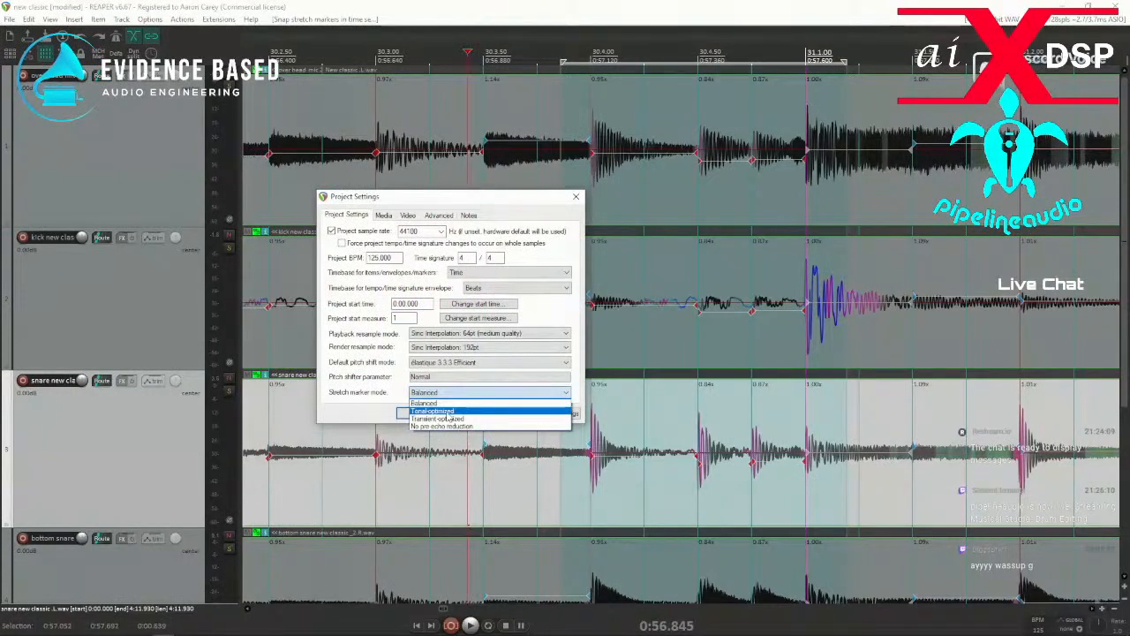
click(451, 419)
click(419, 413)
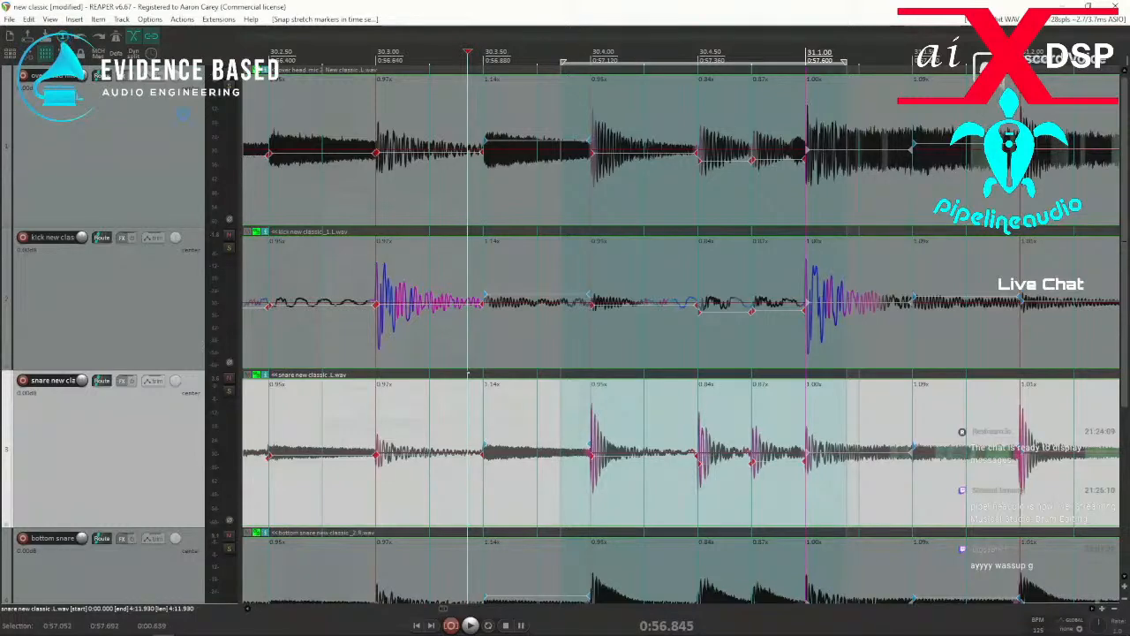
key(alt+Return)
click(488, 393)
click(435, 412)
click(418, 413)
key(space)
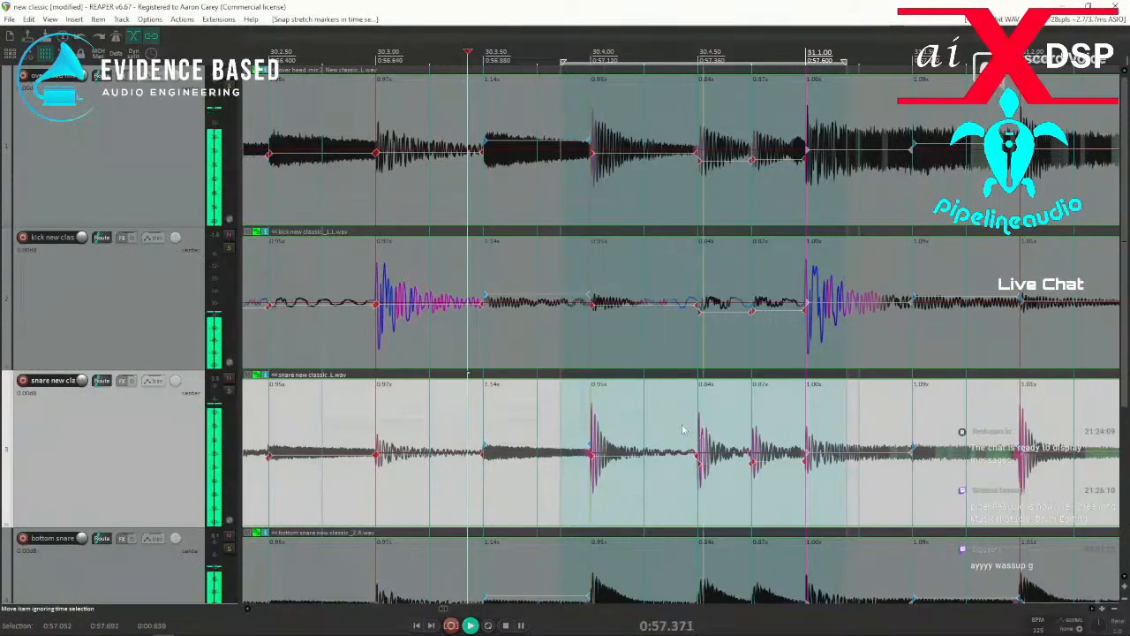
Add a stretch marker at the missed hit just after 33.1.50, snap it to the grid and play from just after 32.4.
scroll(670, 439, down, 2)
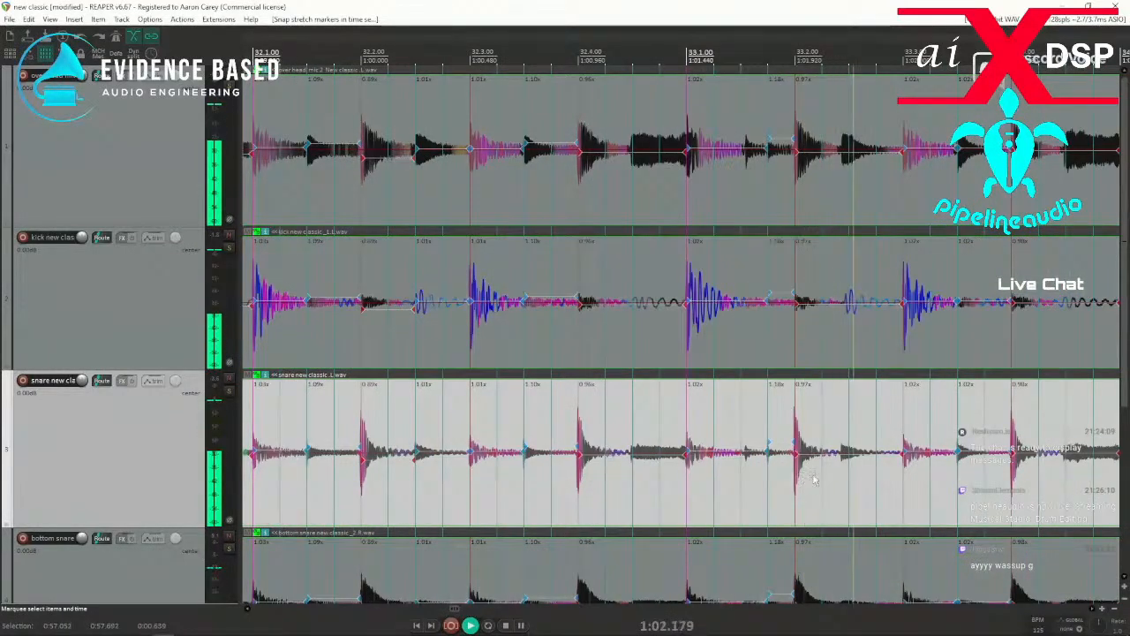
scroll(752, 484, up, 2)
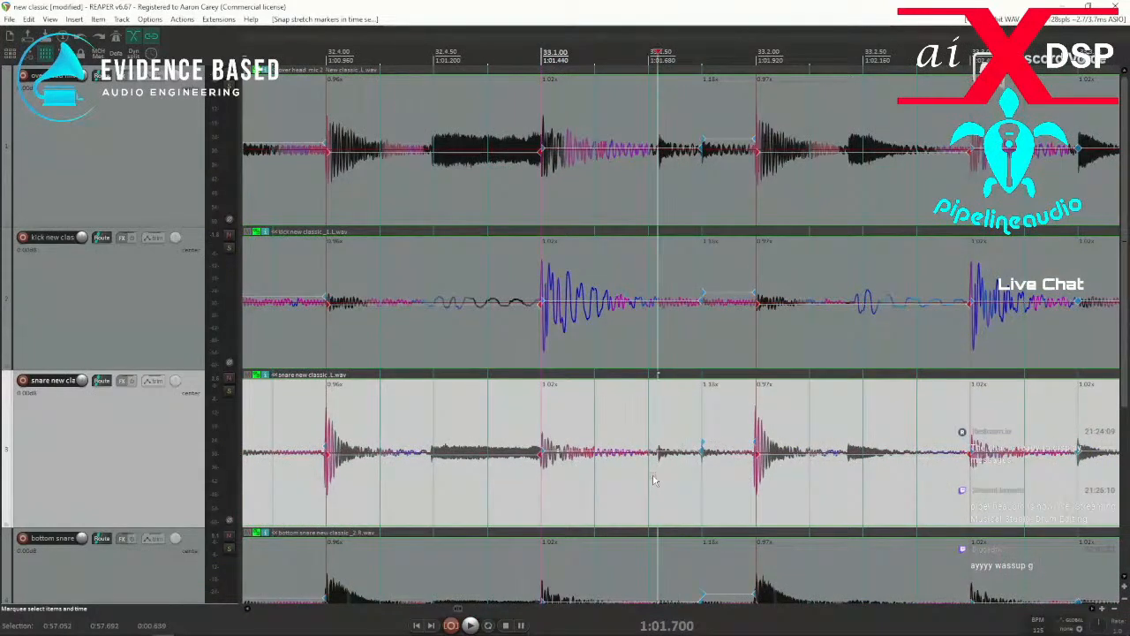
drag(643, 484, 669, 481)
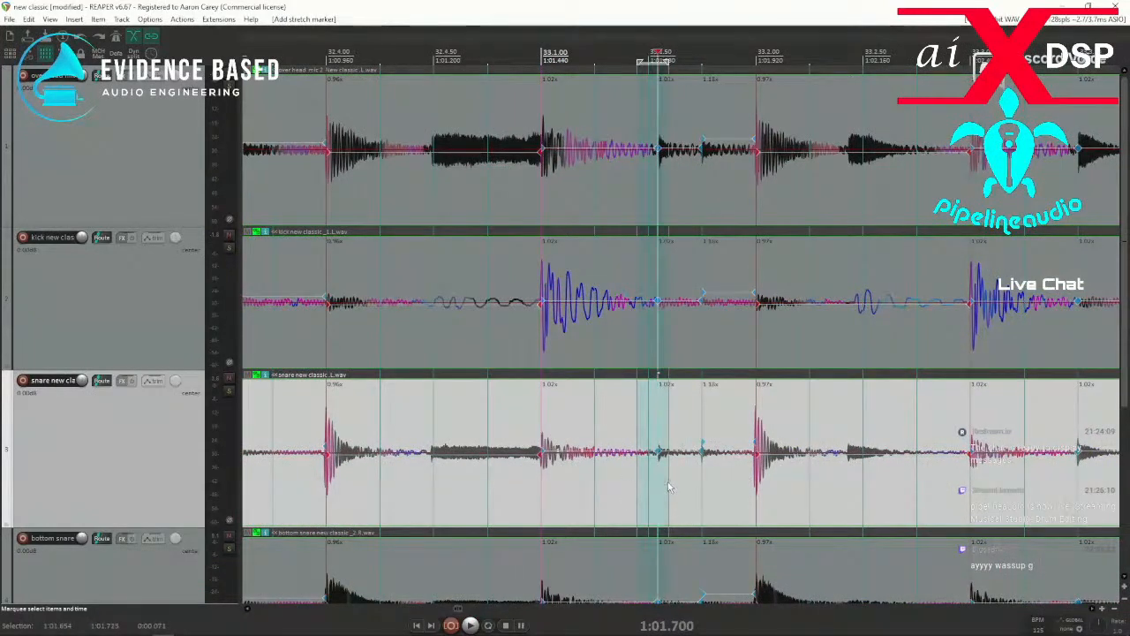
key(q)
click(359, 488)
key(space)
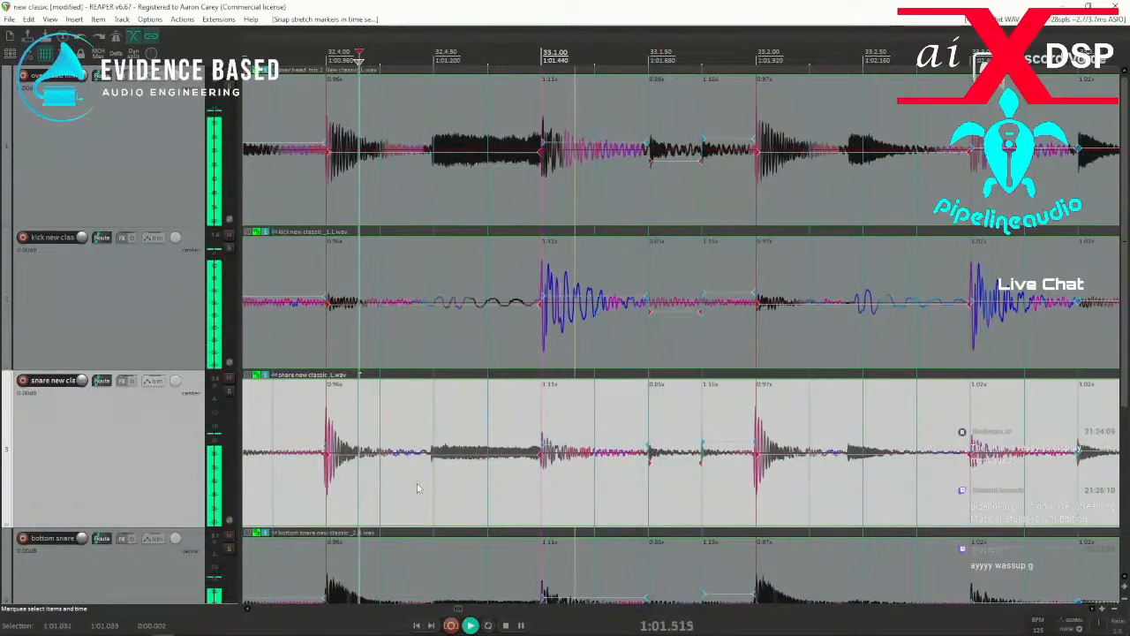
key(space)
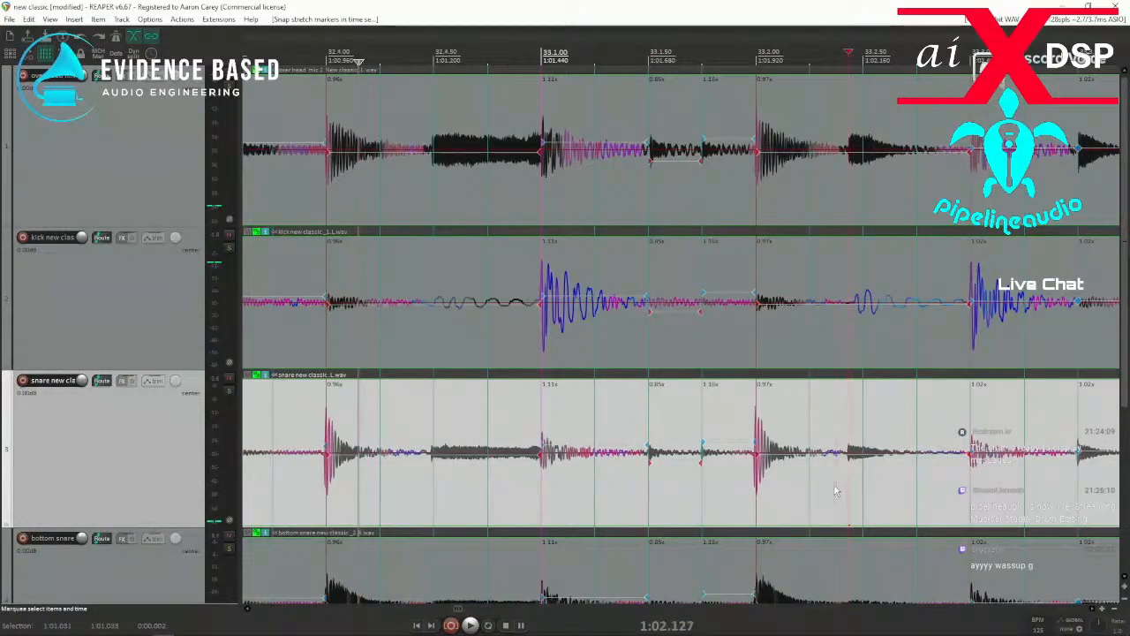
Add a stretch marker at the hit just before 33.2.50, snap it to the grid and play from just before 32.4.
drag(835, 490, 881, 491)
key(q)
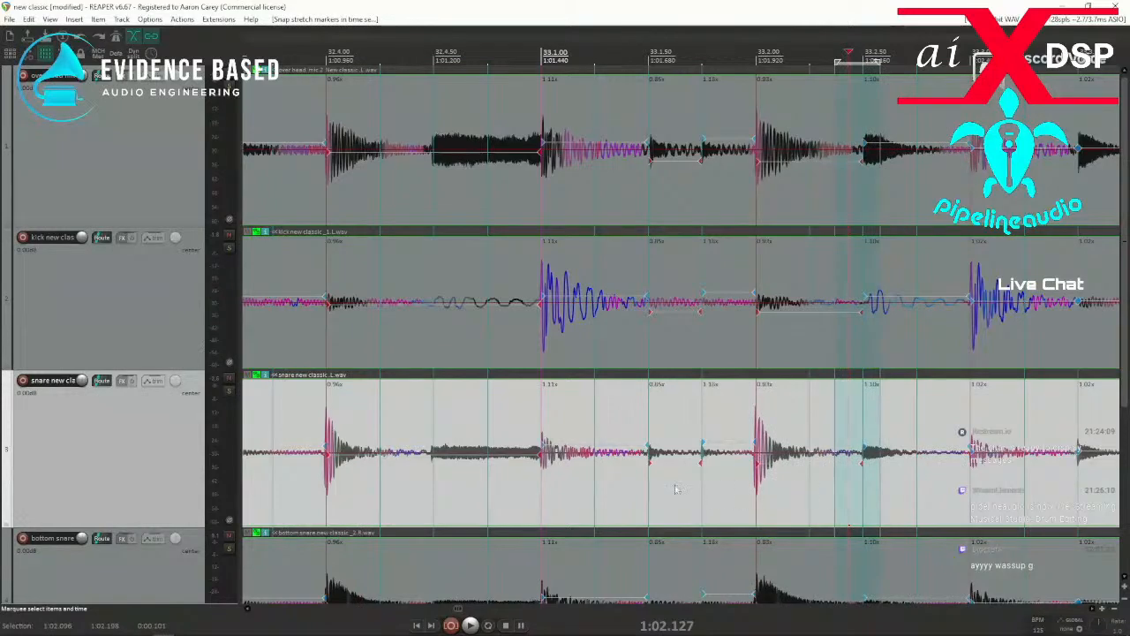
key(space)
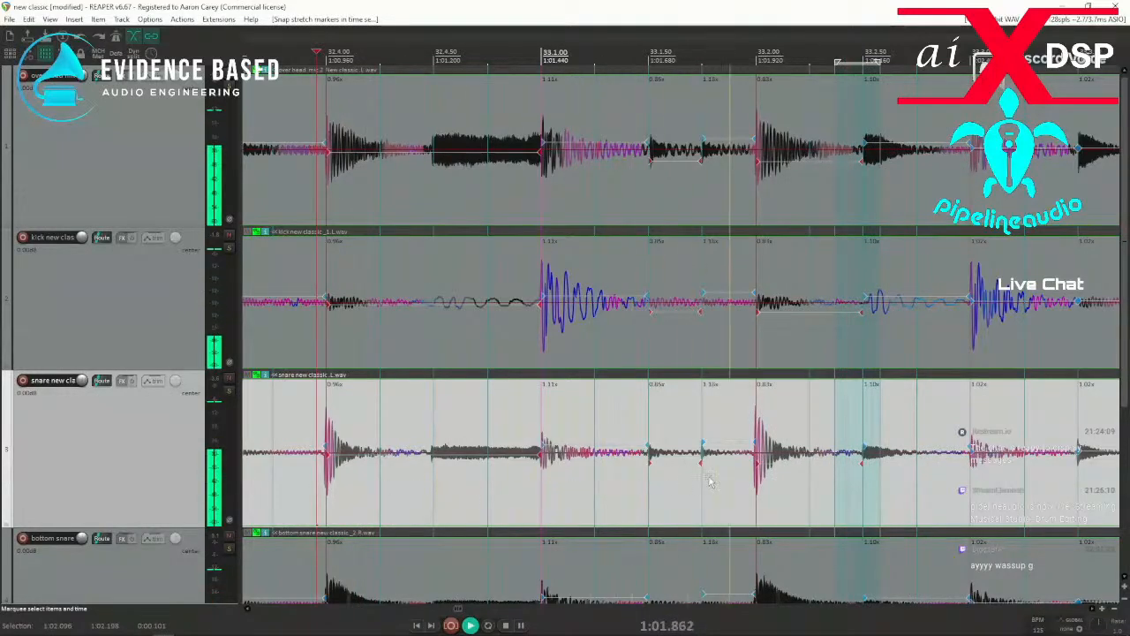
scroll(843, 474, down, 3)
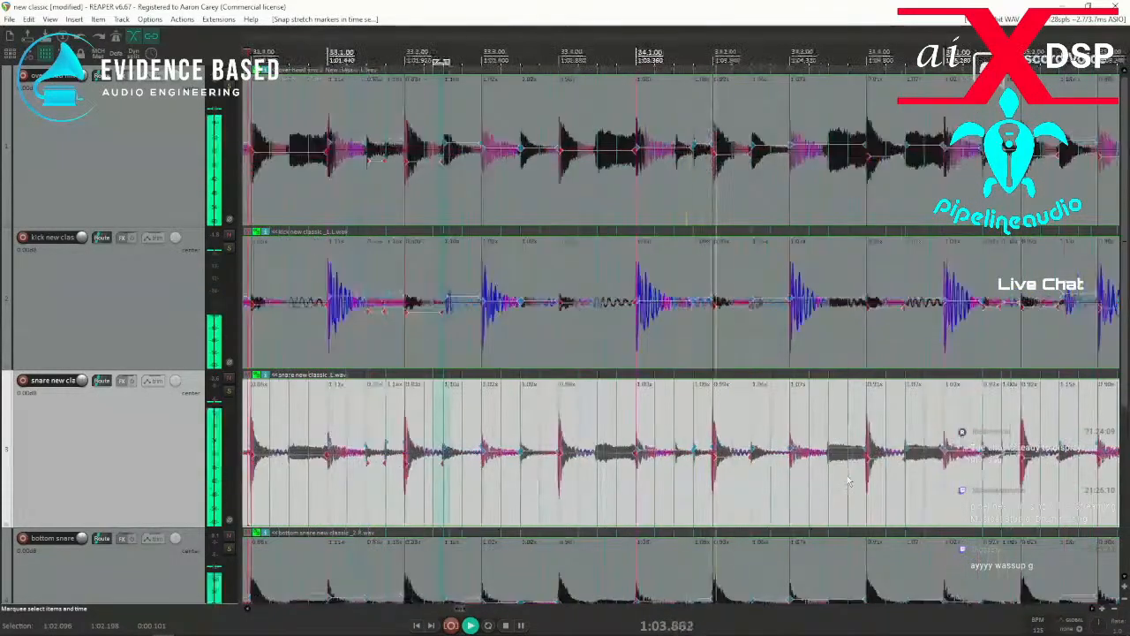
Add stretch markers at the missed hits near 33.4.50 and 34.1.50, snap them to the grid and check by playback.
click(596, 479)
key(space)
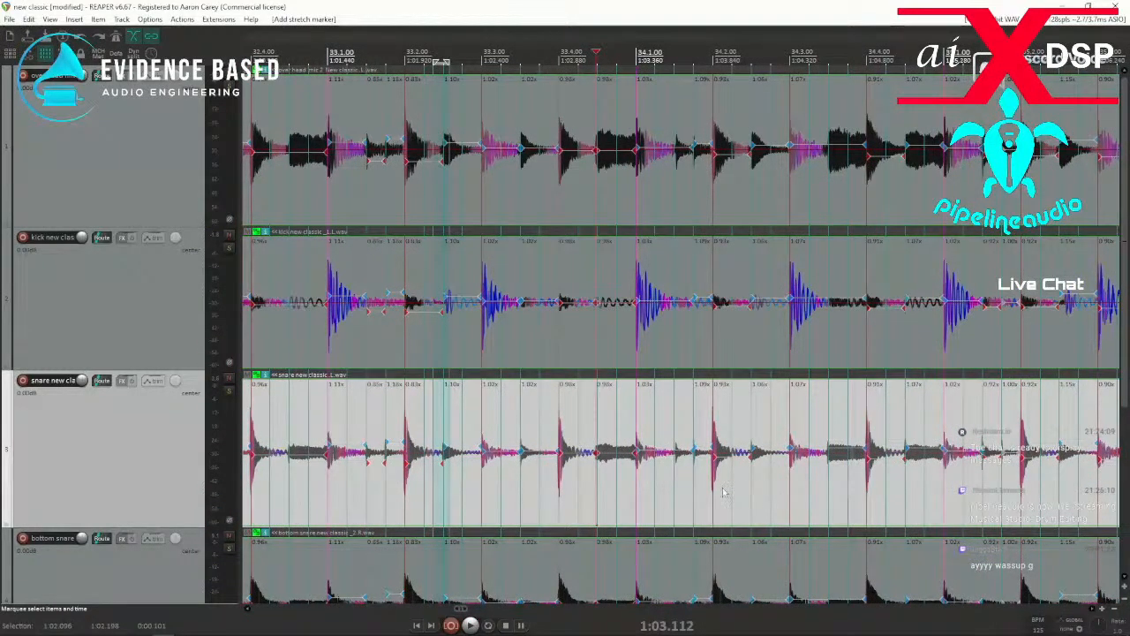
drag(588, 492, 617, 490)
key(q)
key(space)
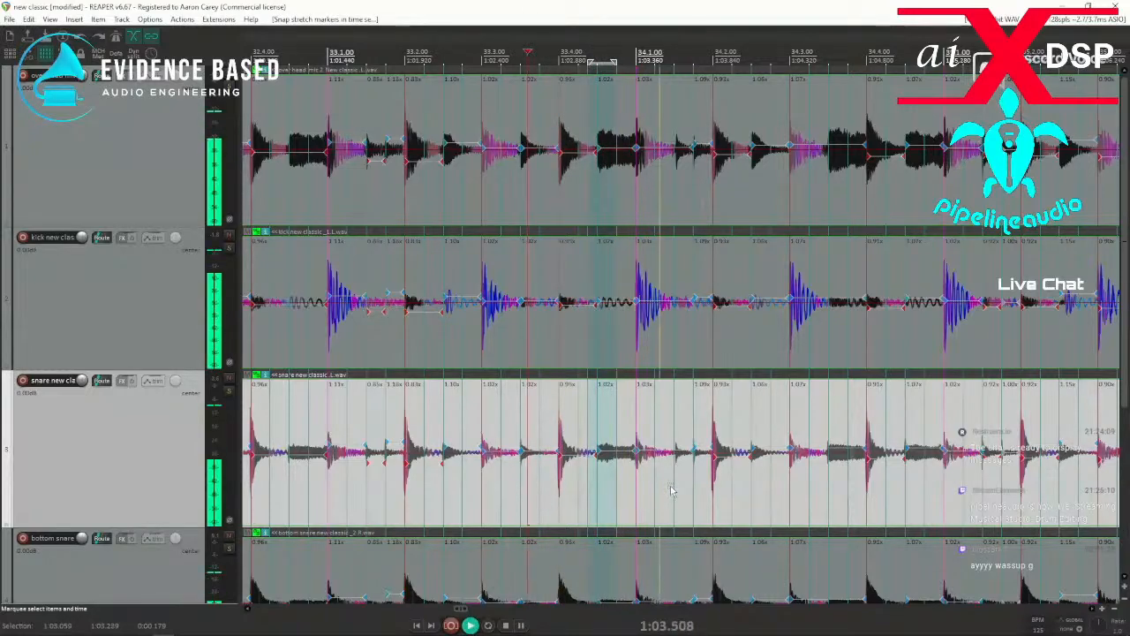
drag(662, 490, 681, 486)
key(q)
key(space)
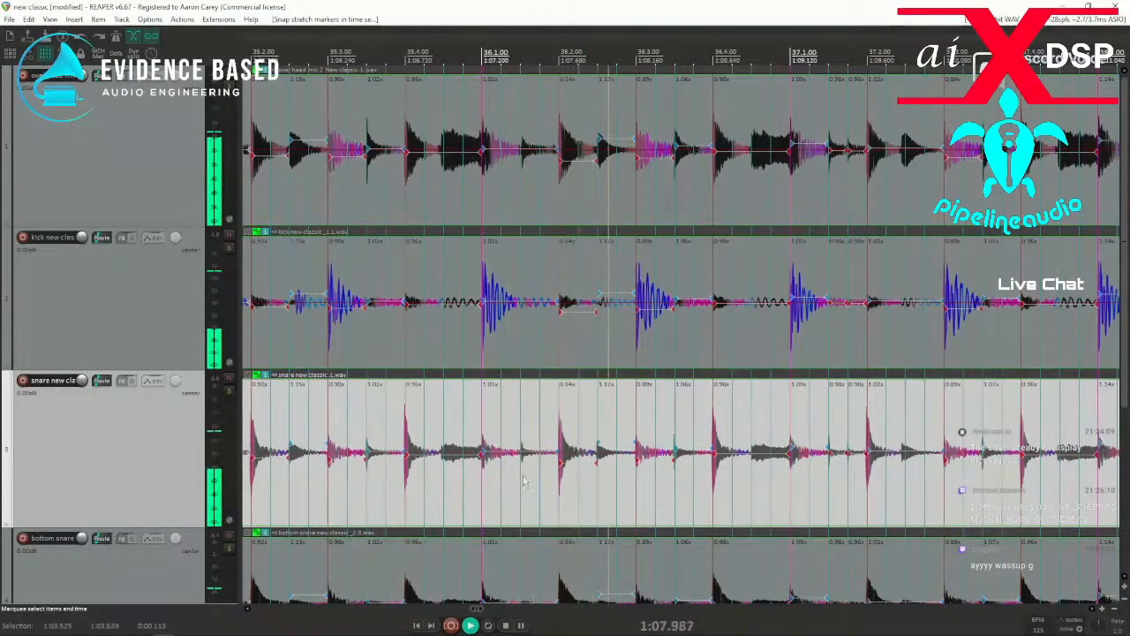
Add stretch markers at the missed hits near 35.4.50, 36.4.50, 37.2.50 and 37.4.50, snap the range to the grid and resume playback.
key(space)
click(441, 479)
key(w)
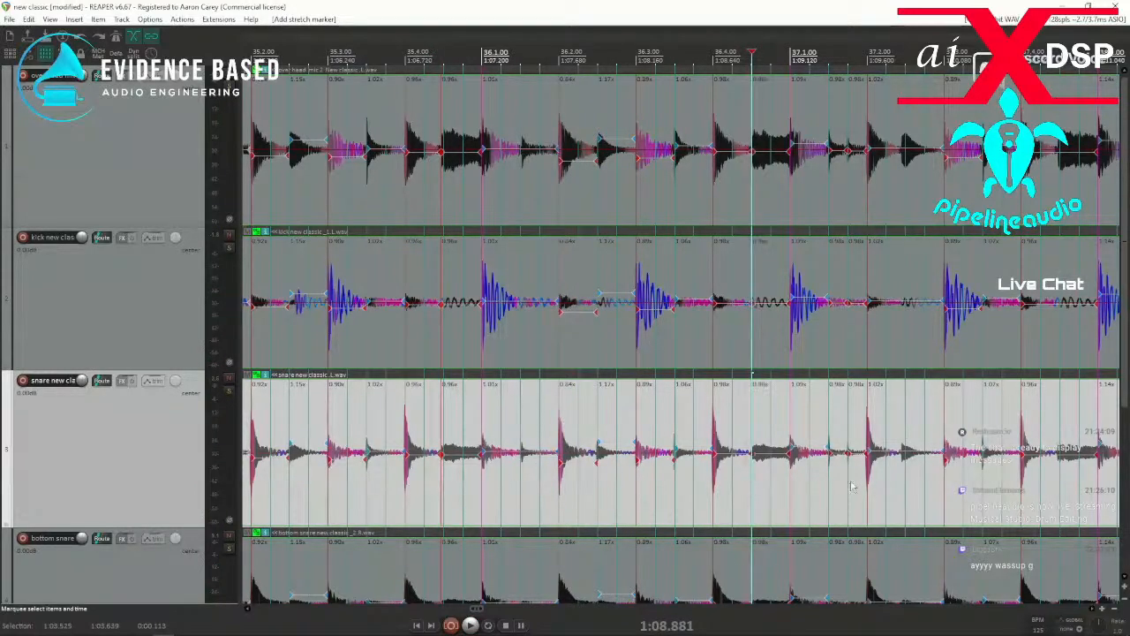
click(900, 484)
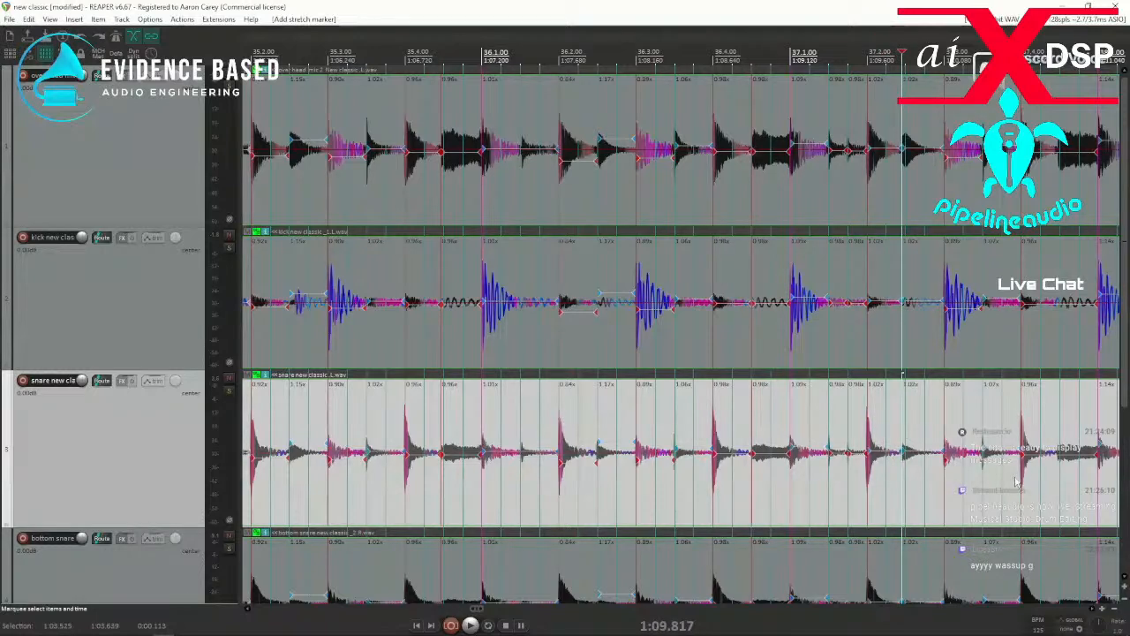
drag(1088, 491, 392, 494)
key(q)
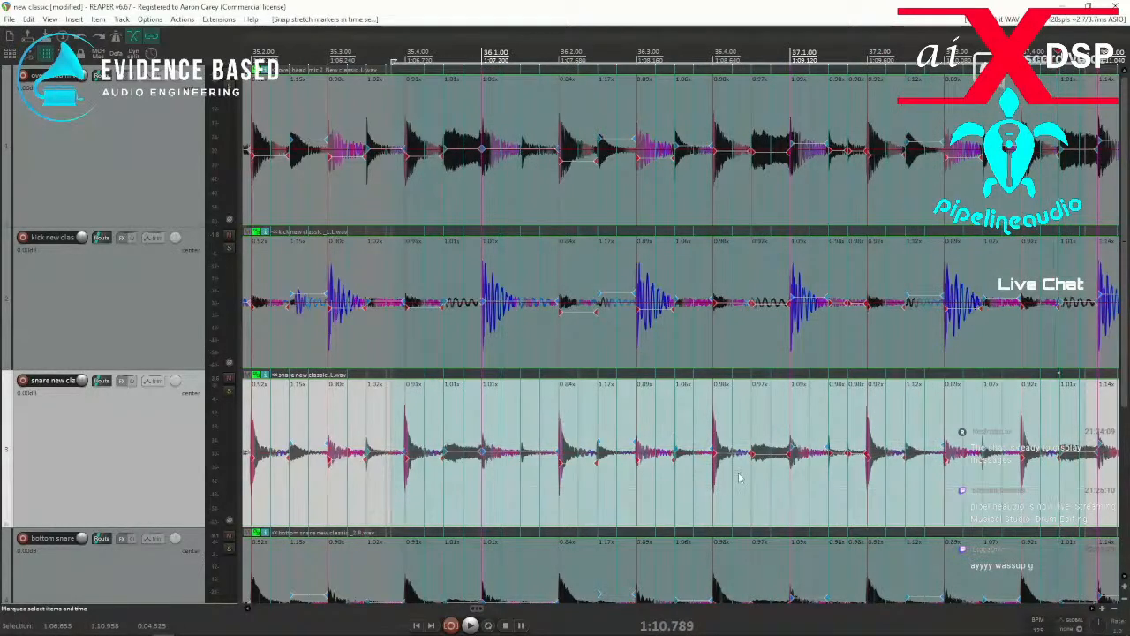
key(space)
key(space)
Add a stretch marker at the hit near 38.2.50, snap it to the grid and play from just before 38.2.
key(space)
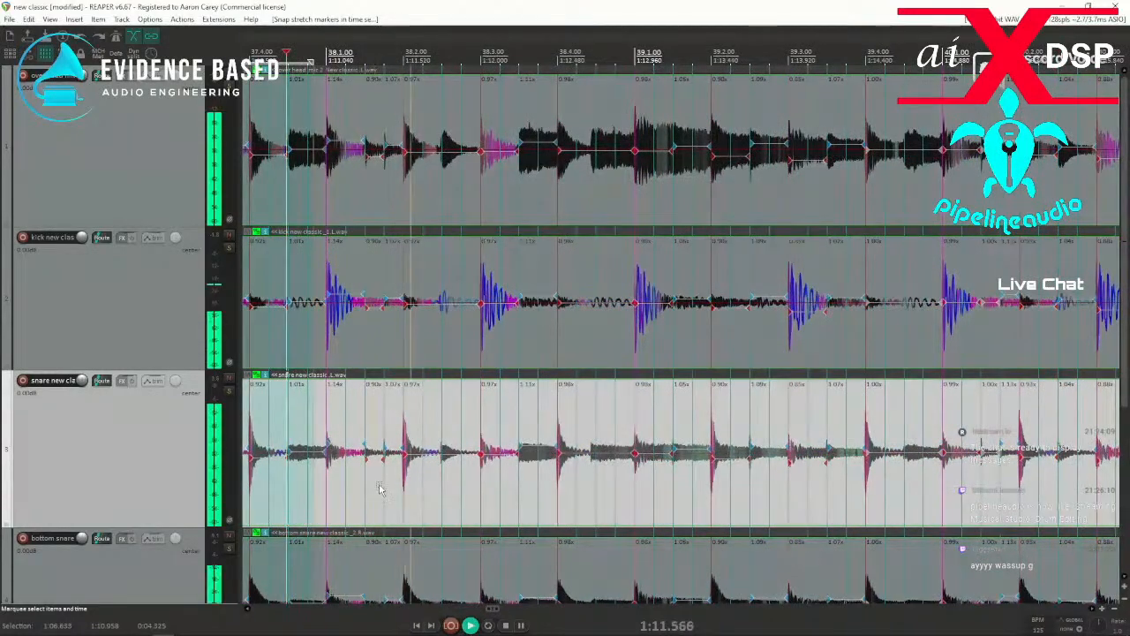
key(space)
click(440, 486)
key(w)
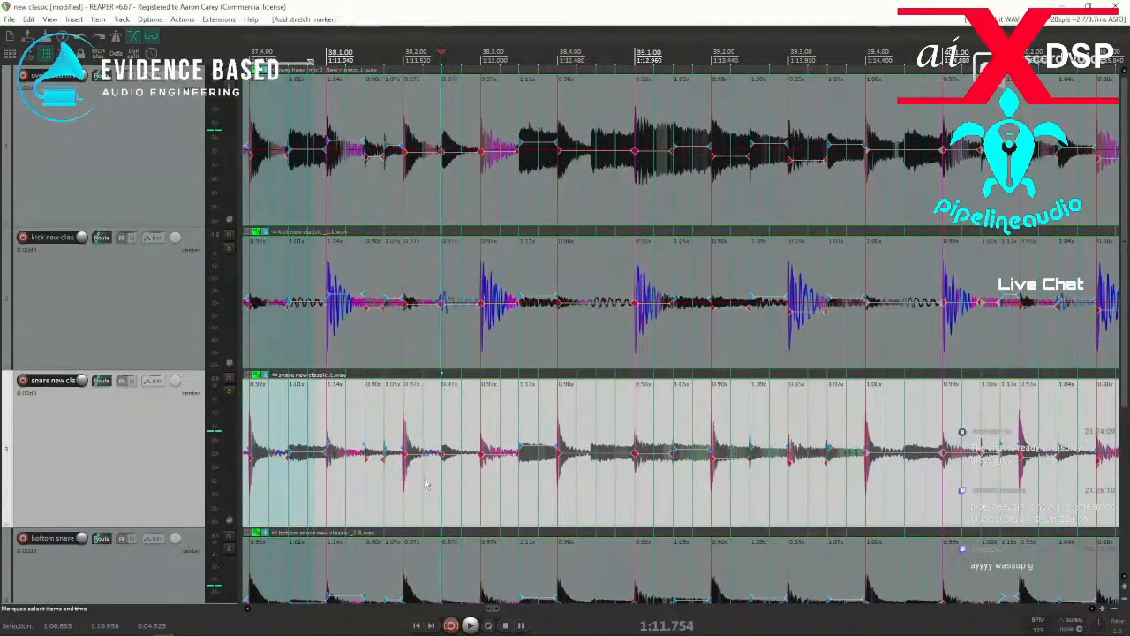
drag(437, 487, 454, 486)
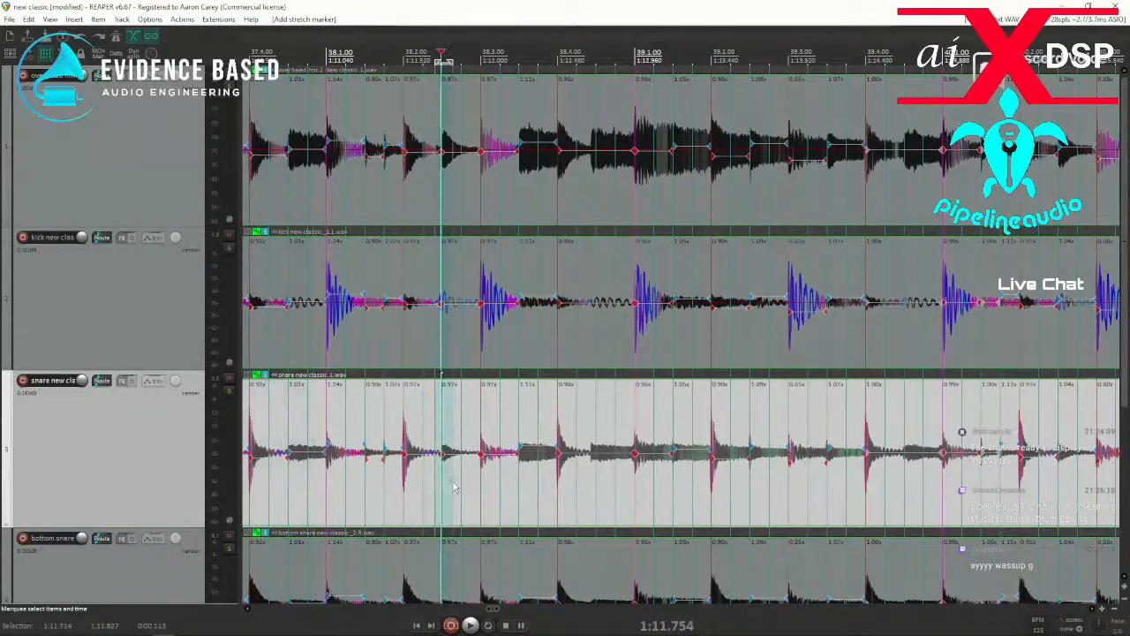
click(360, 493)
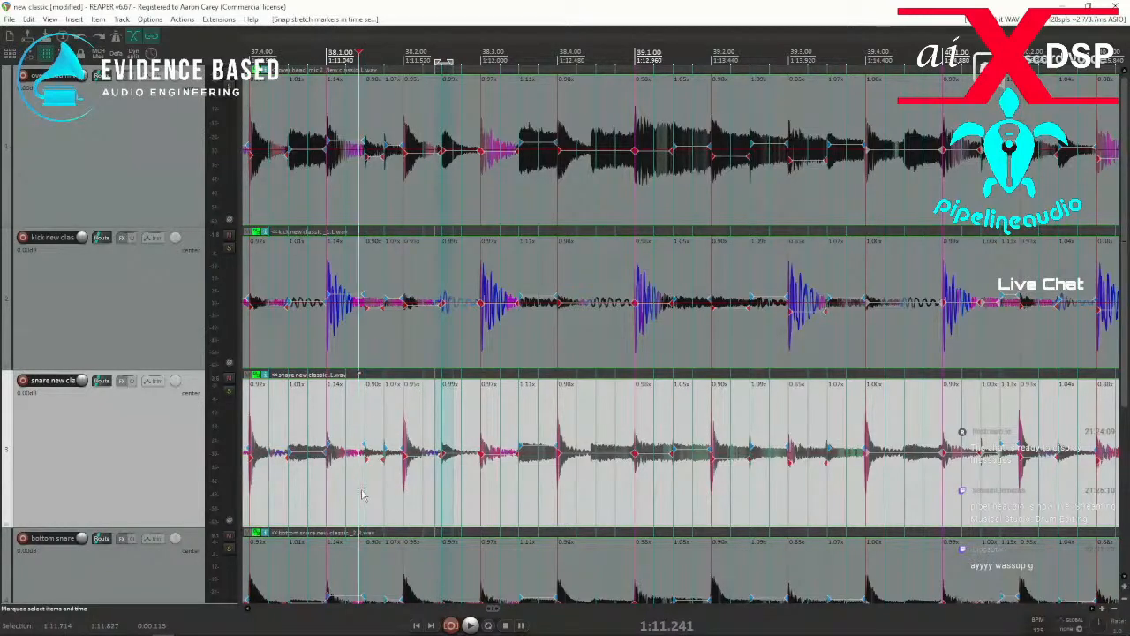
key(space)
key(space)
Add stretch markers at the hits near 38.4.50 and 39.4.50, snap them to the grid and play from before 38.2.
drag(590, 484, 611, 486)
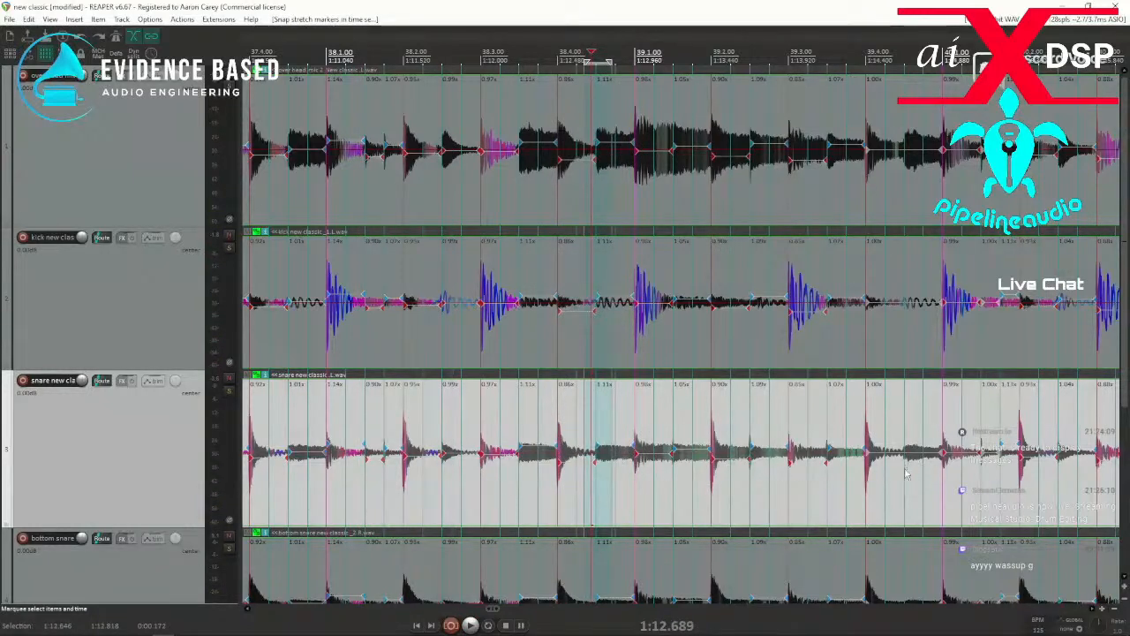
drag(893, 483, 914, 487)
key(q)
click(380, 512)
key(space)
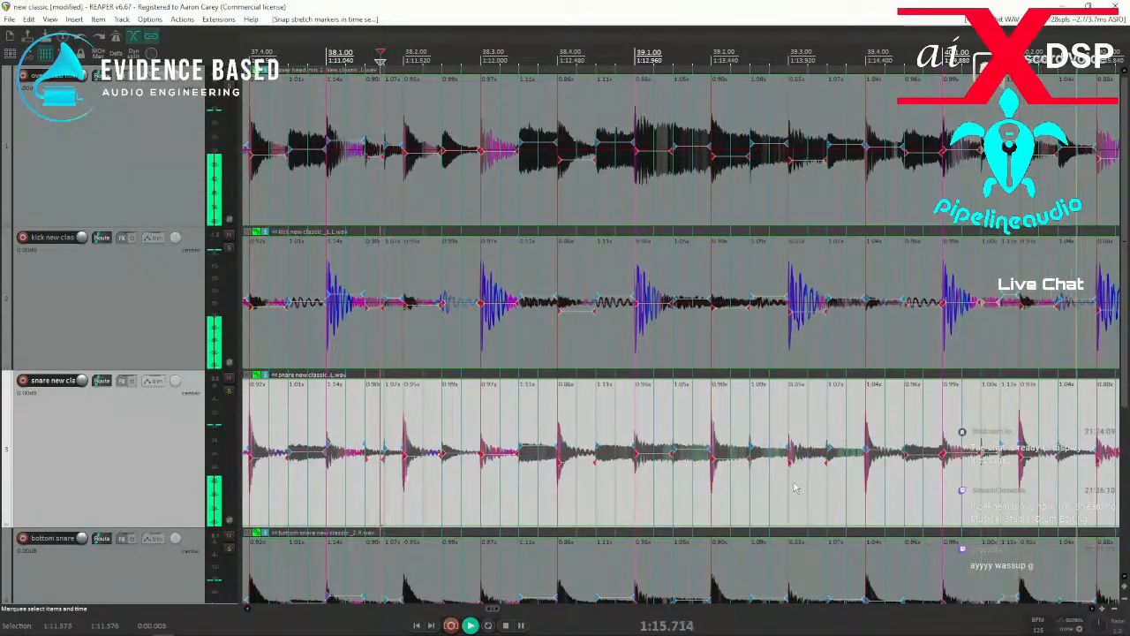
Add stretch markers at the hits near 40.4.50, 41.2.50 and 41.4.50, snap the range before 40.3 to 42.2 and play it.
key(space)
click(433, 473)
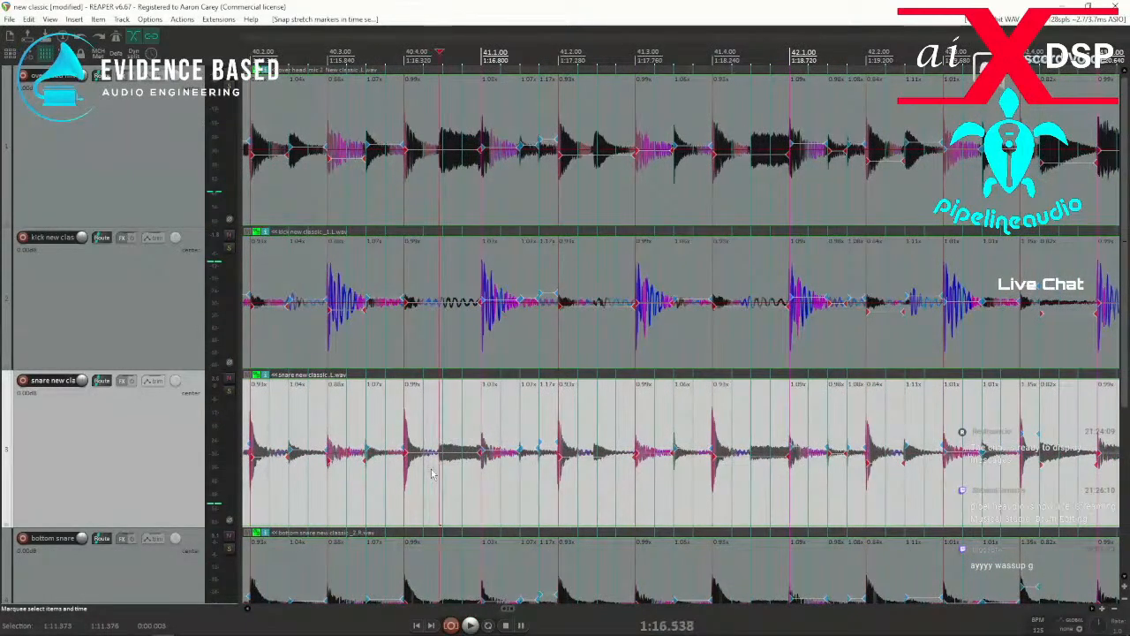
key(space)
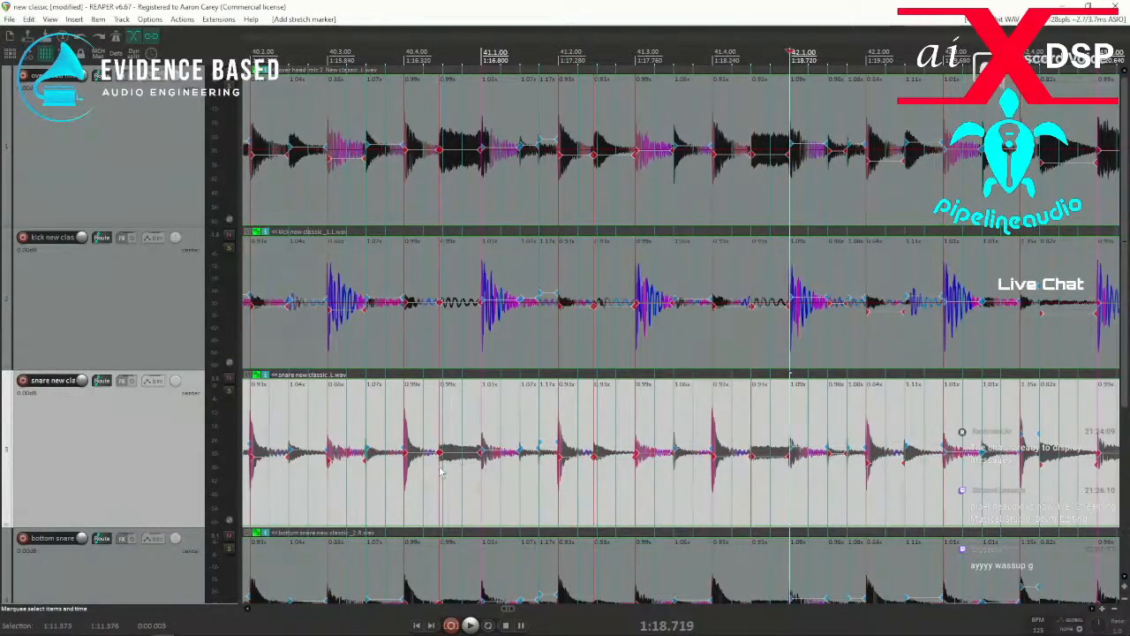
drag(316, 493, 894, 493)
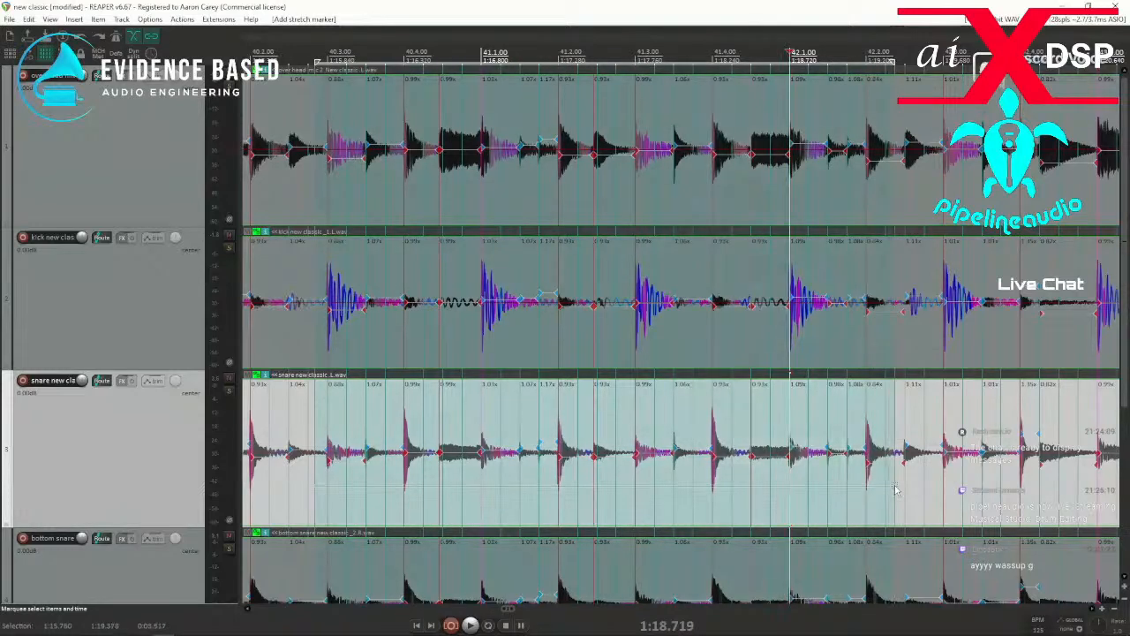
click(319, 507)
key(space)
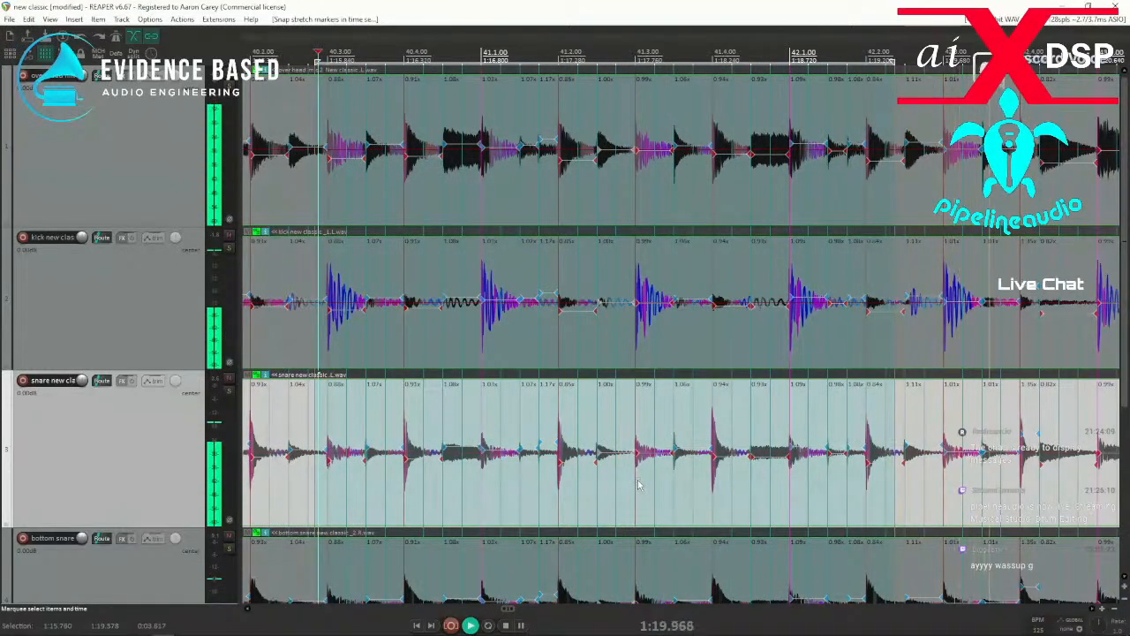
key(space)
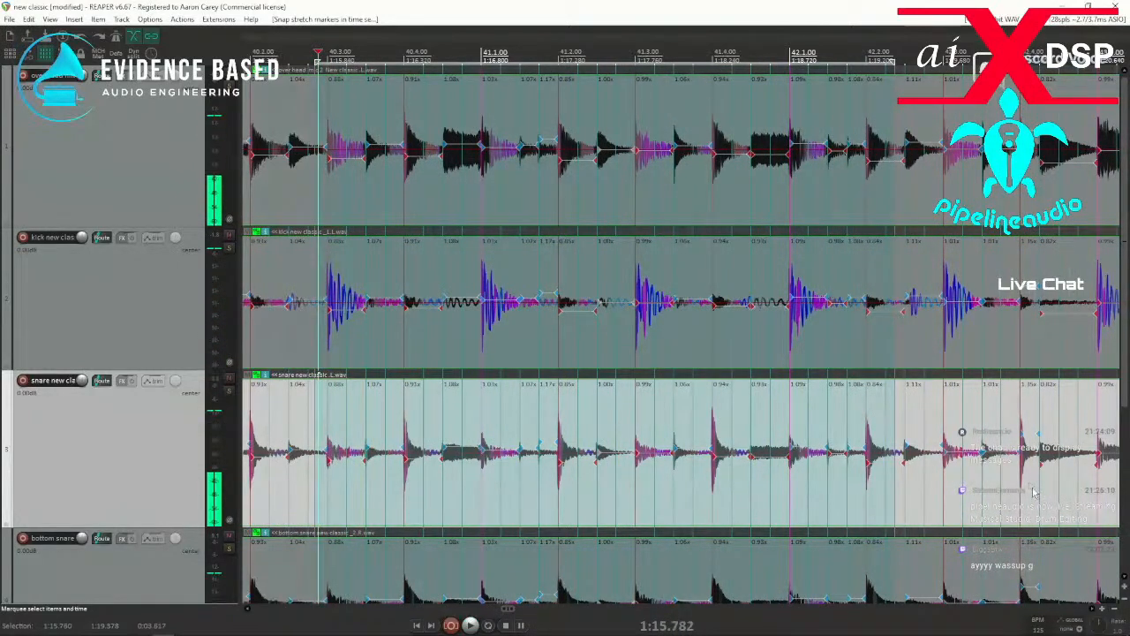
Remove the stretch markers from the two hits between just before 42.4 and 42.4.50 and play from about 42.2.75.
click(1033, 496)
scroll(1031, 498, up, 3)
drag(618, 502, 760, 503)
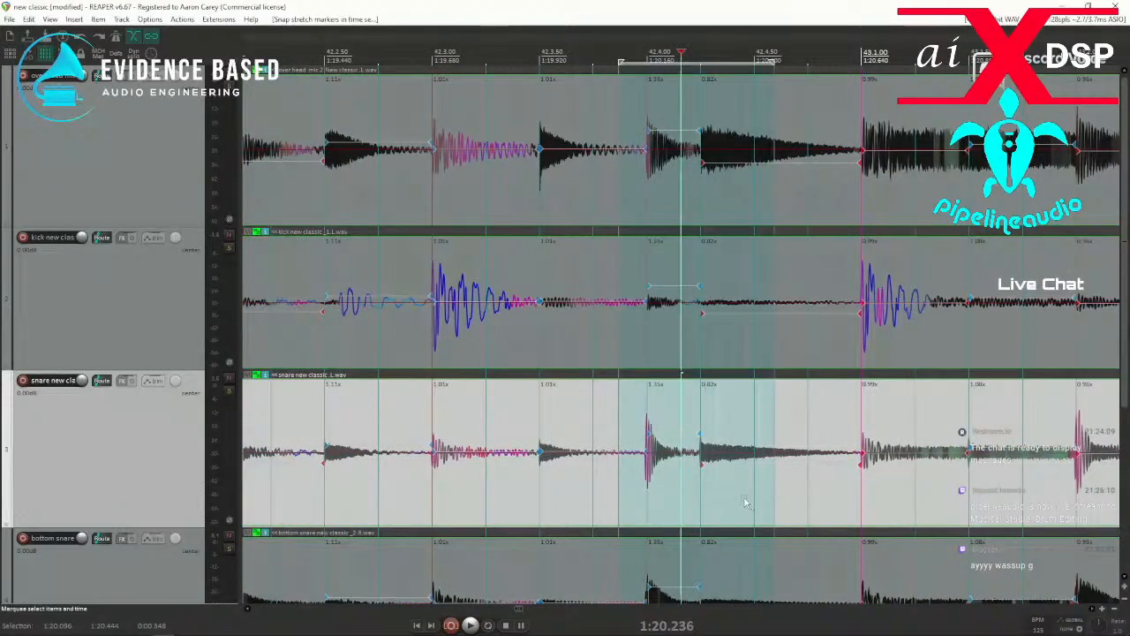
key(Delete)
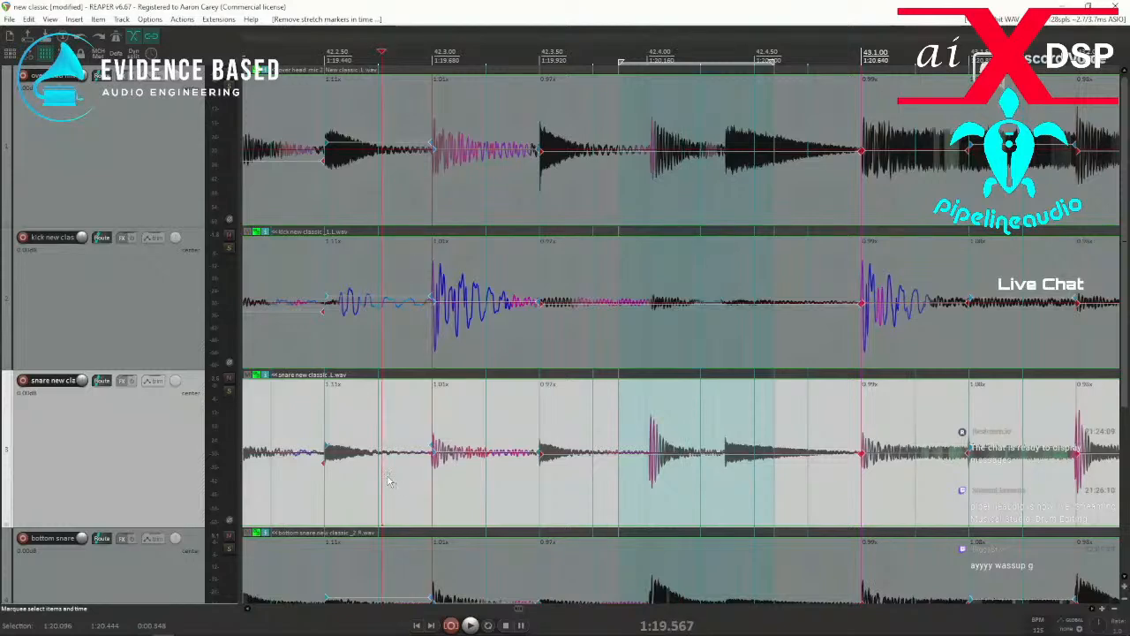
key(space)
key(space)
Add stretch markers at the hits near 42.4 and 42.4.50, and shift the second one slightly toward the 42.4.50 grid line.
key(space)
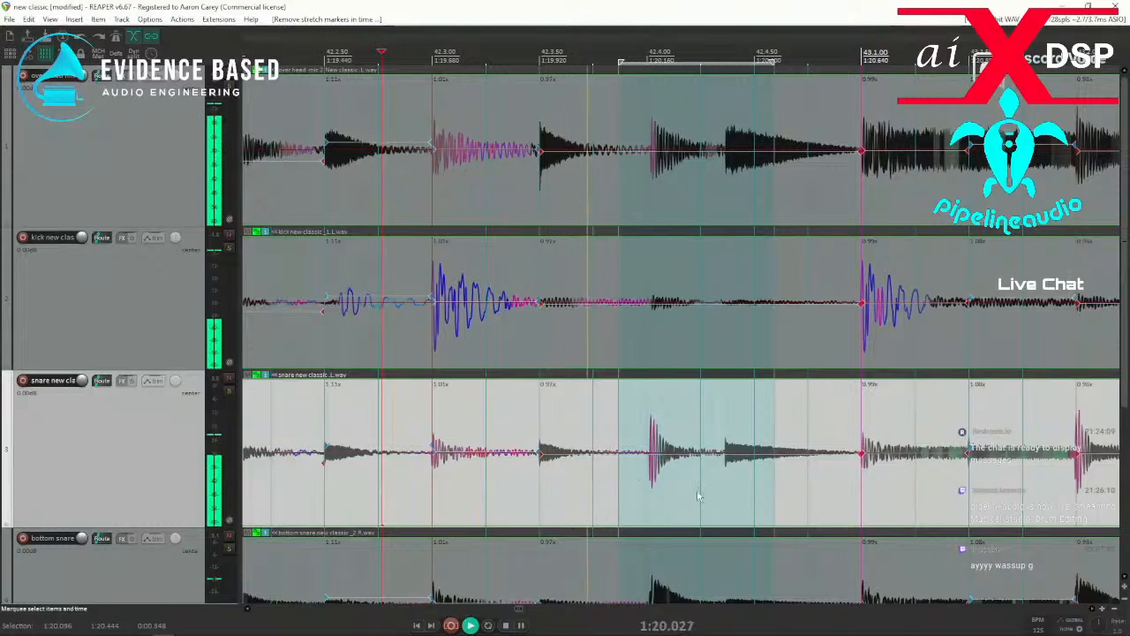
key(space)
key(space)
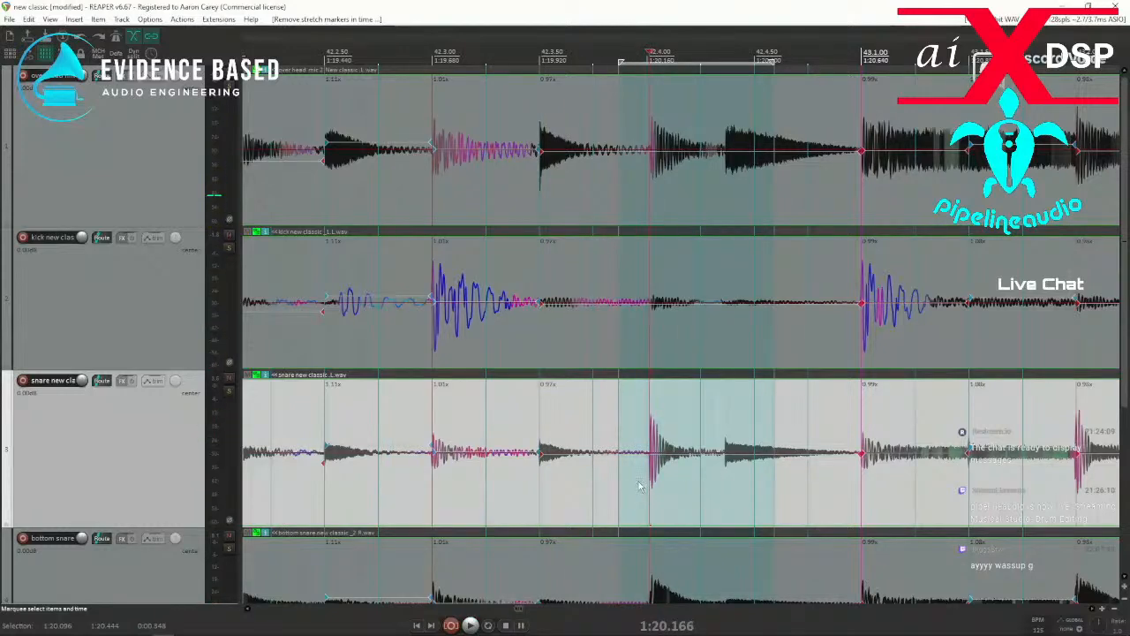
key(w)
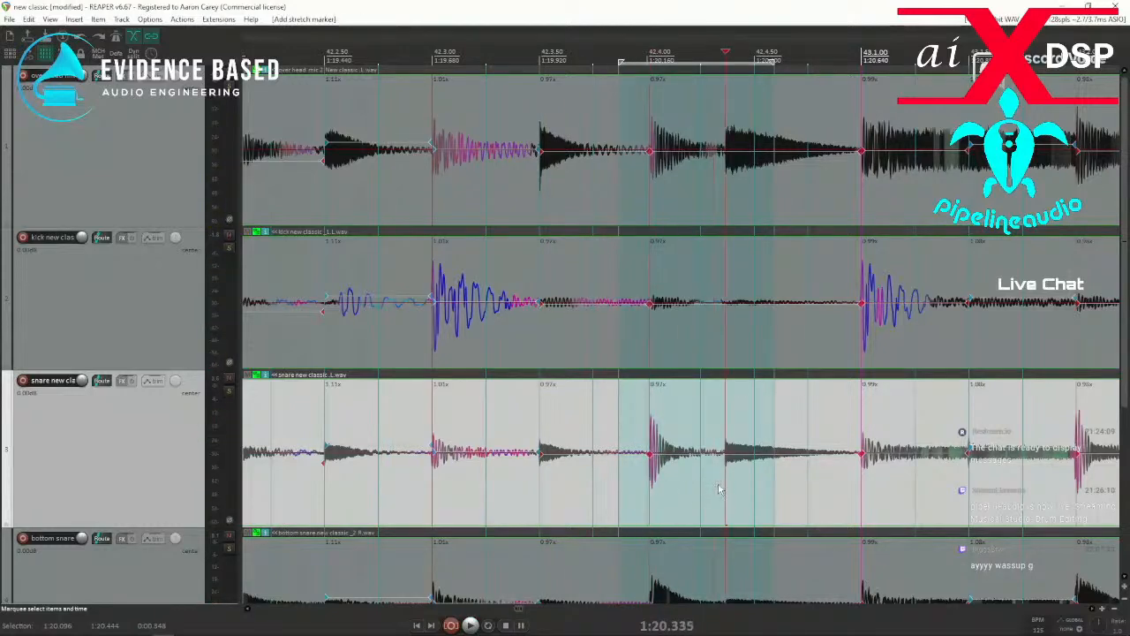
drag(725, 453, 746, 464)
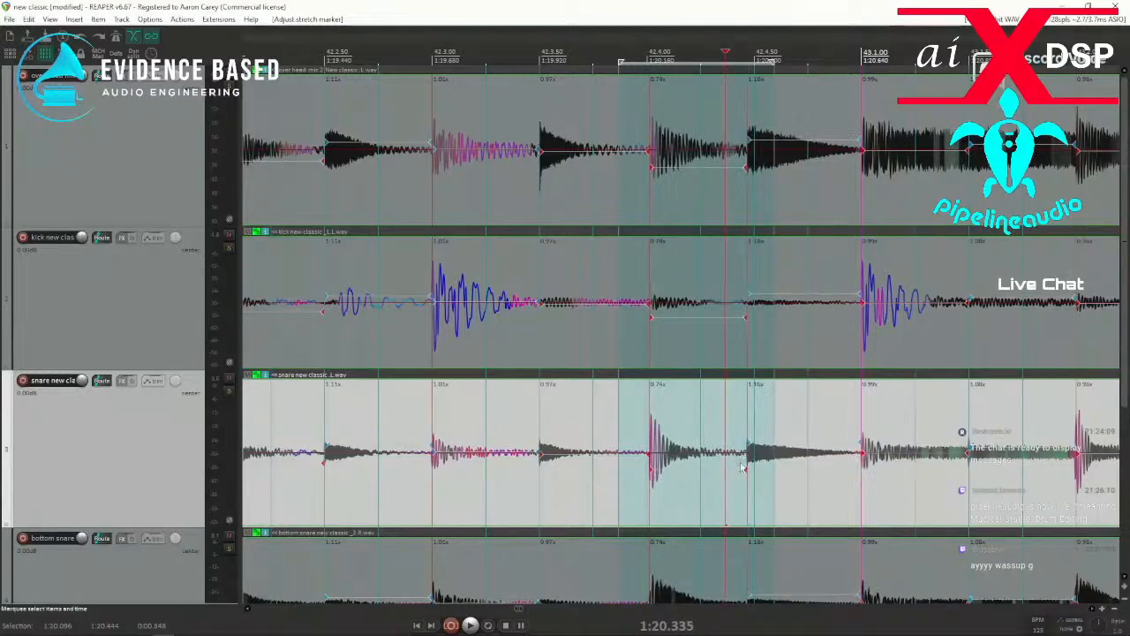
Snap the stretch markers between about 42.3.75 and just before 43.1 to the grid and play from about 42.2.50.
drag(592, 495, 830, 497)
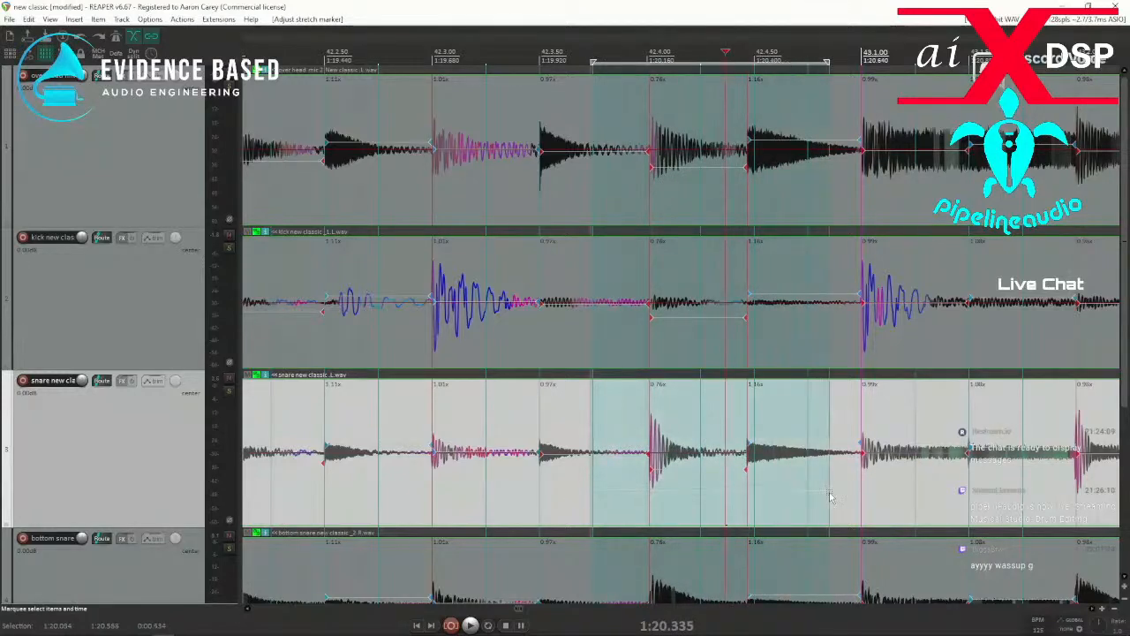
key(q)
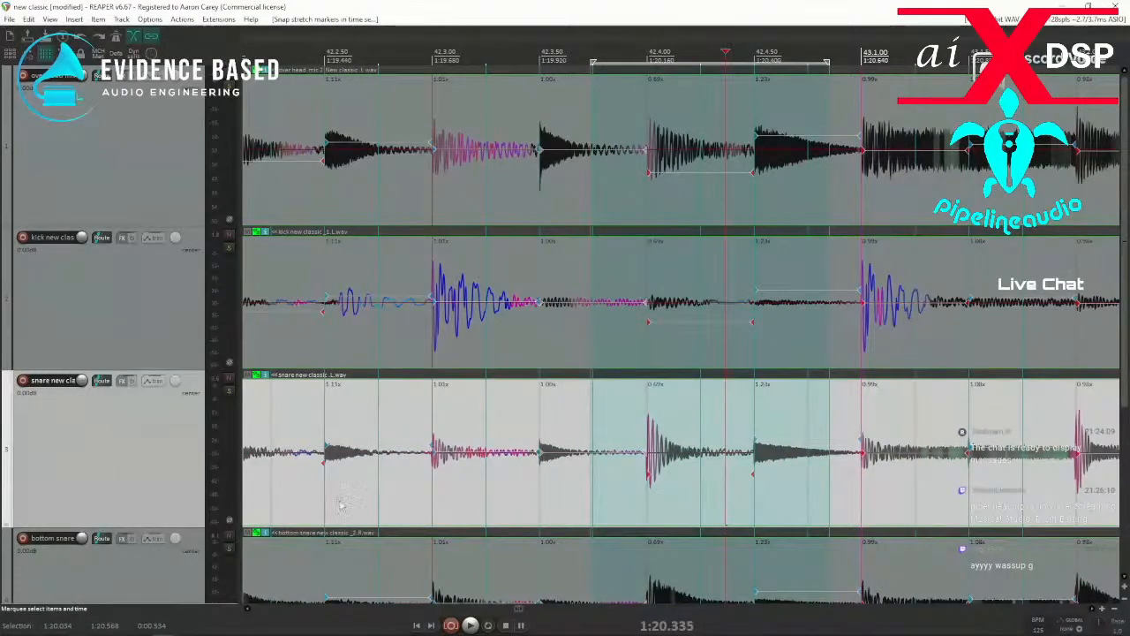
key(space)
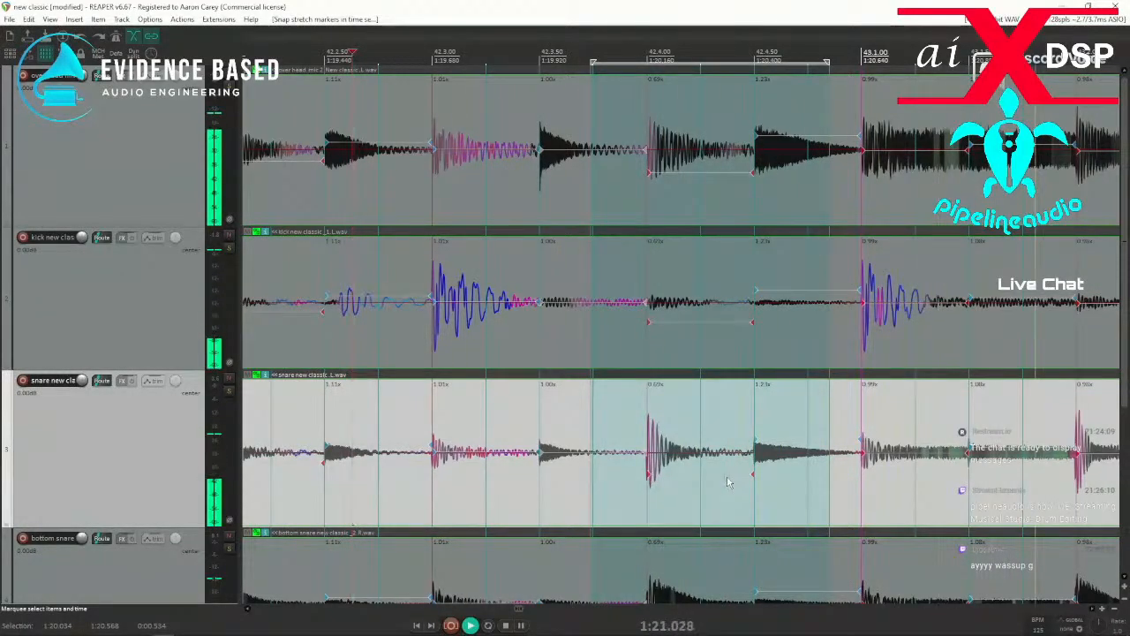
scroll(773, 469, down, 4)
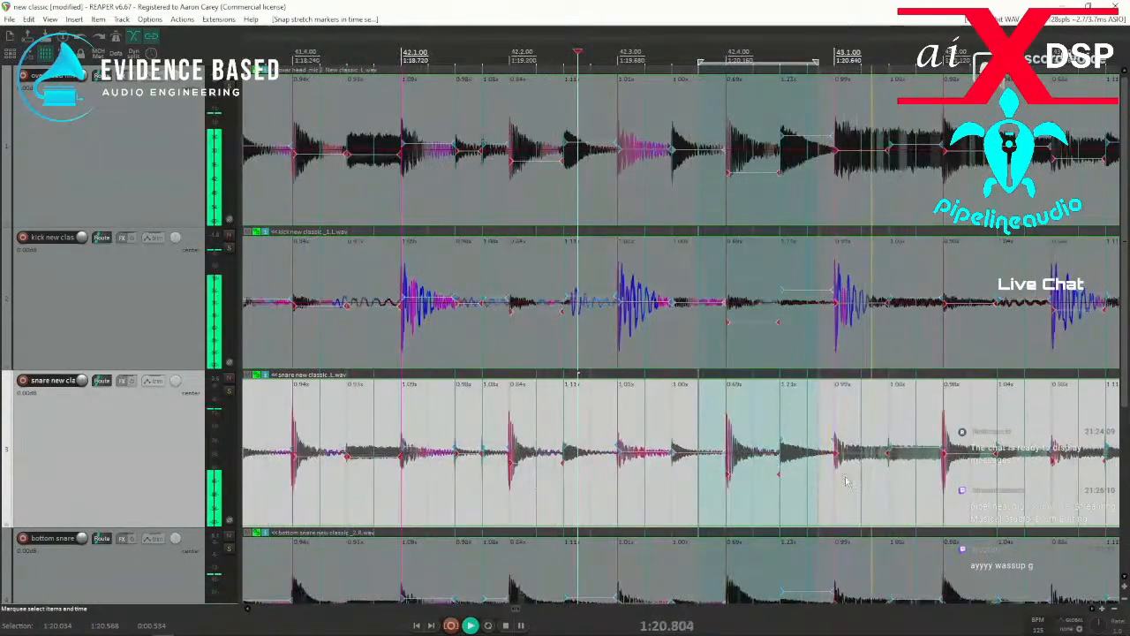
key(space)
Add stretch markers at the hits near 43.4.50 and 44.4.50, snap each to the grid and check playback.
click(435, 481)
drag(421, 481, 468, 483)
key(q)
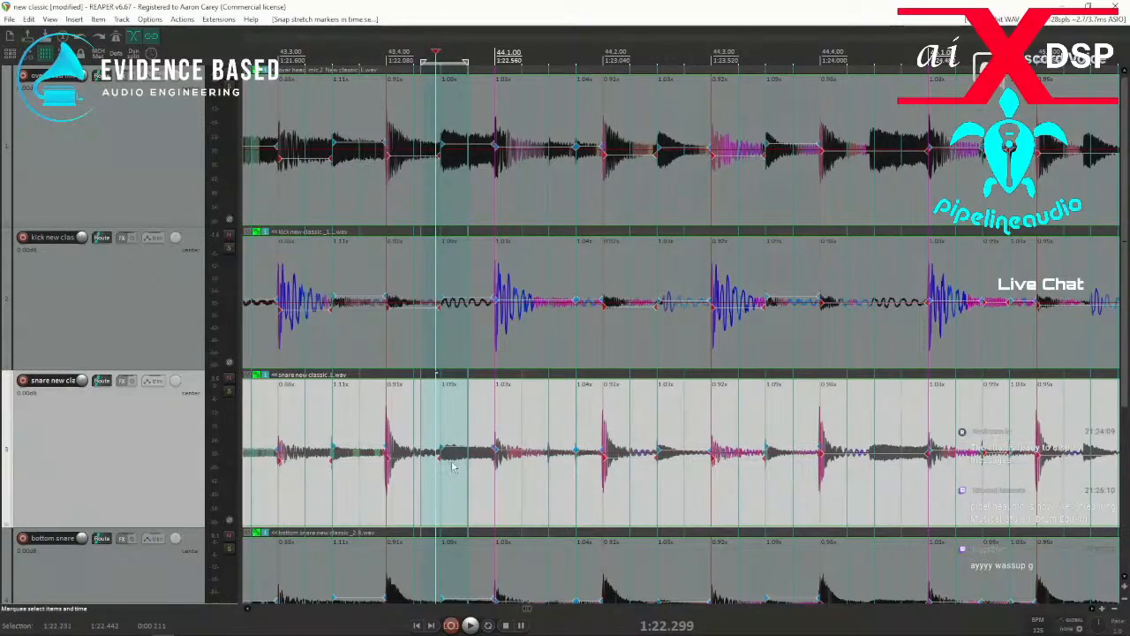
click(852, 487)
drag(856, 487, 879, 490)
key(q)
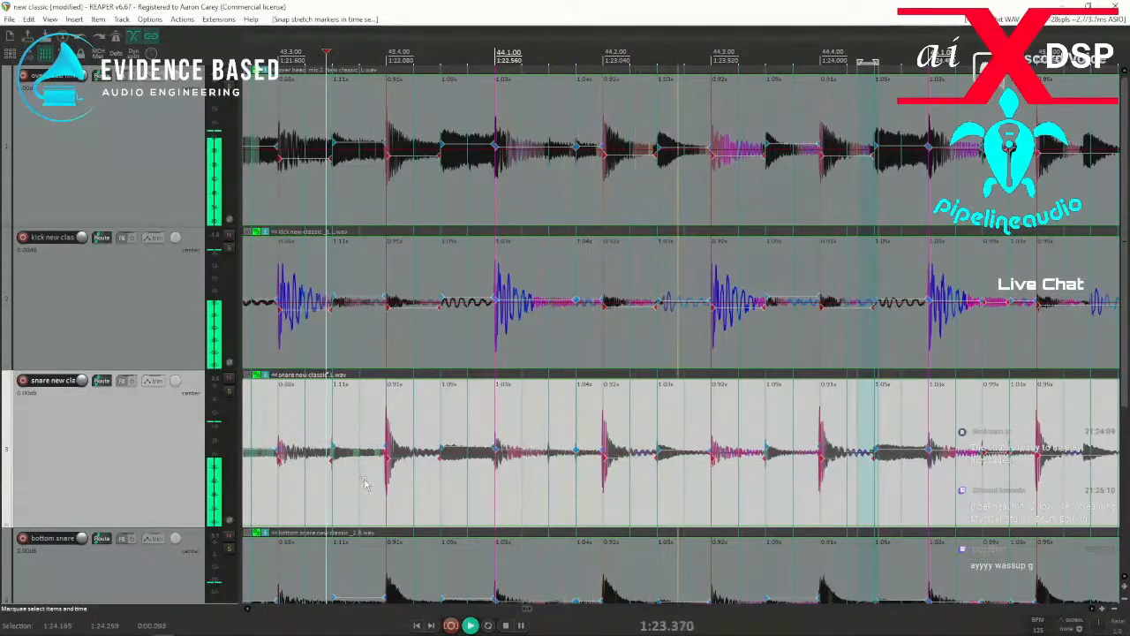
key(space)
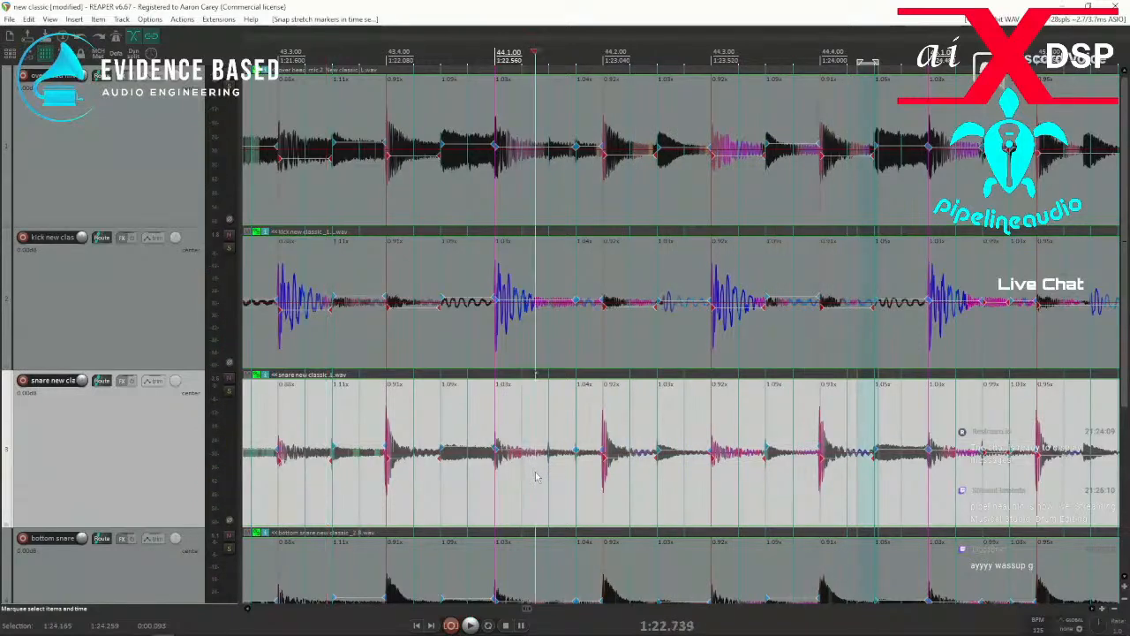
Add a stretch marker at the hit near 44.1.50, snap it to the grid and play from just after 43.3.50.
drag(542, 484, 566, 486)
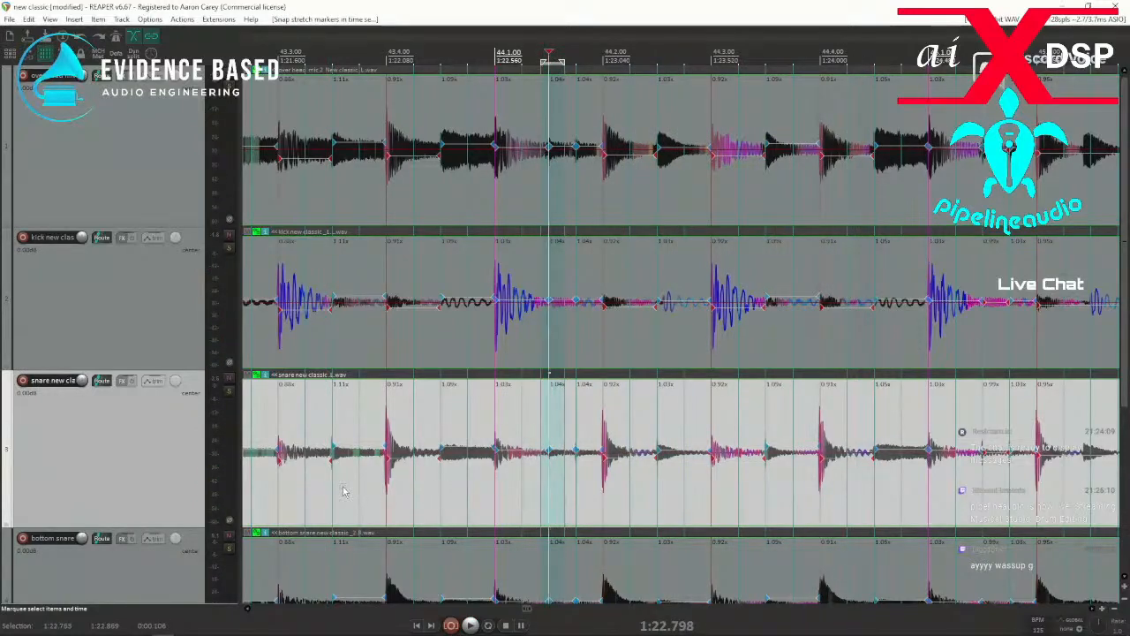
key(space)
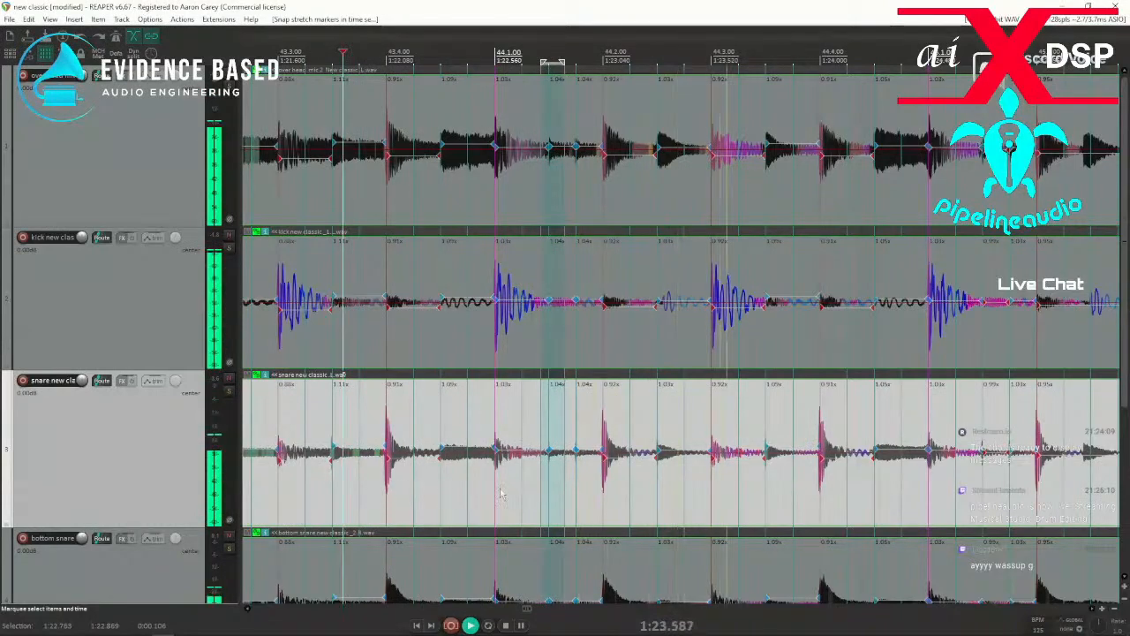
key(space)
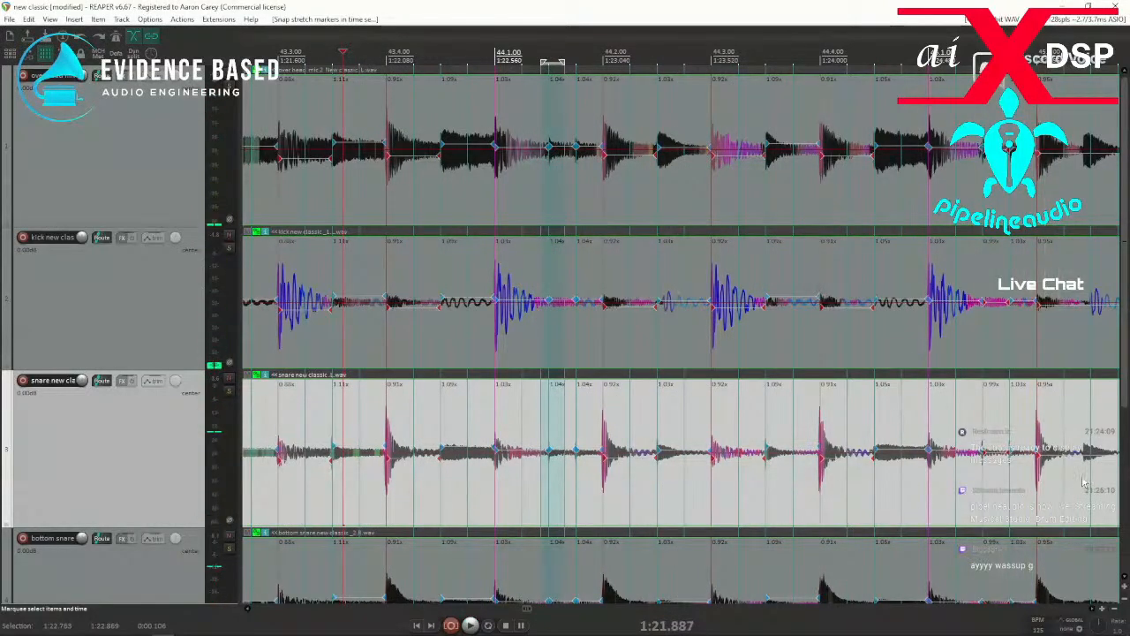
Add a stretch marker at the hit just before 45.2.50, snap it to the grid and play on into bar 46.
scroll(867, 501, up, 2)
key(Tab)
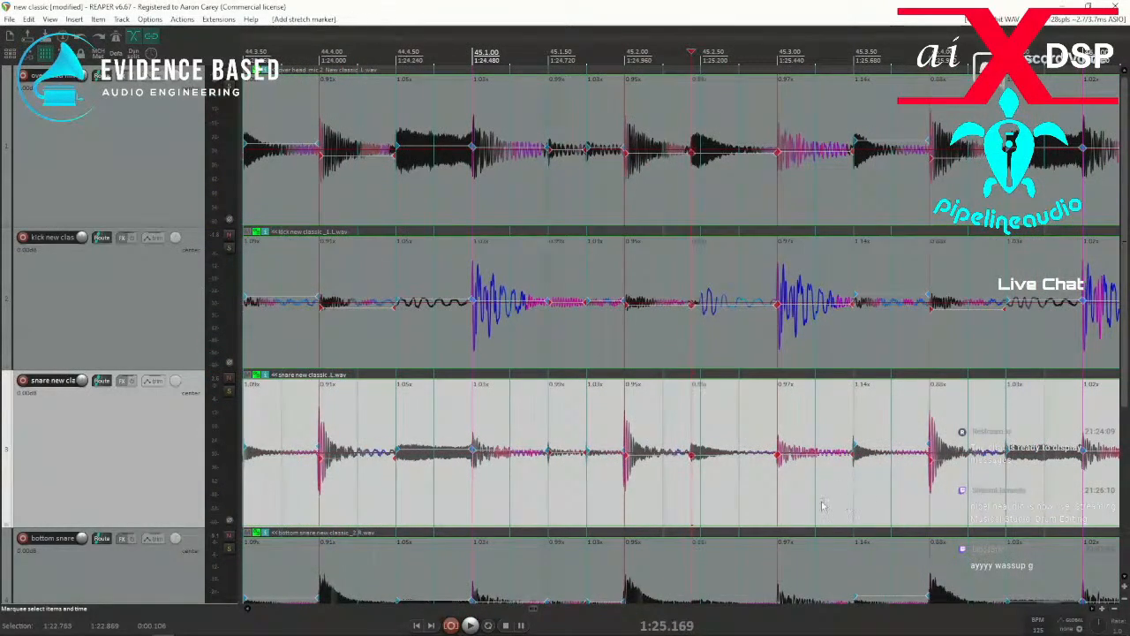
drag(681, 494, 729, 487)
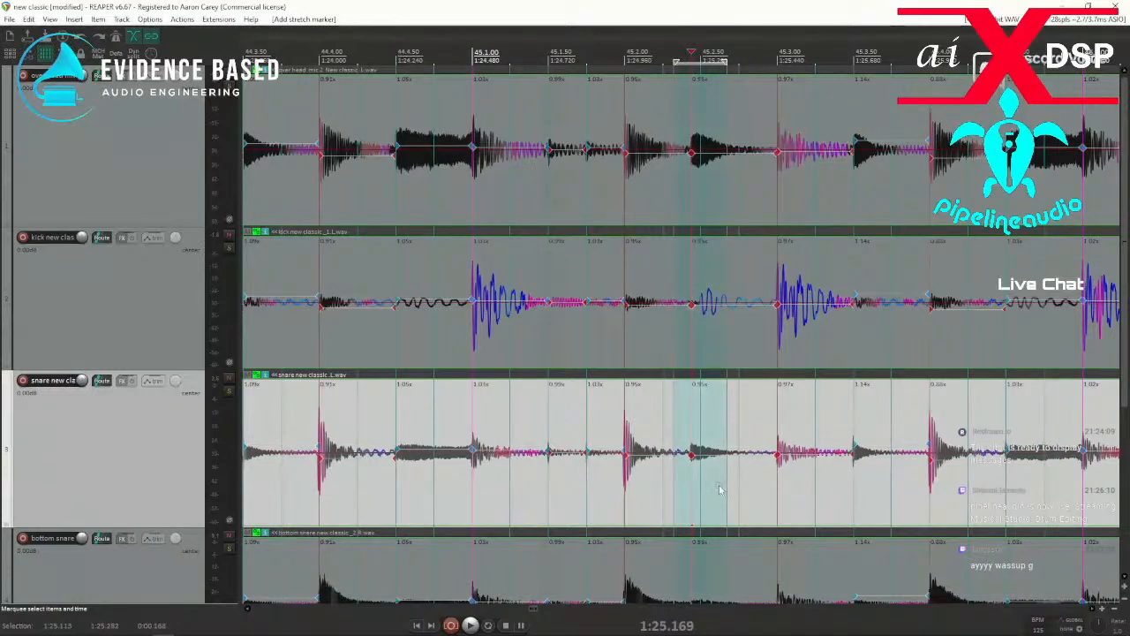
key(q)
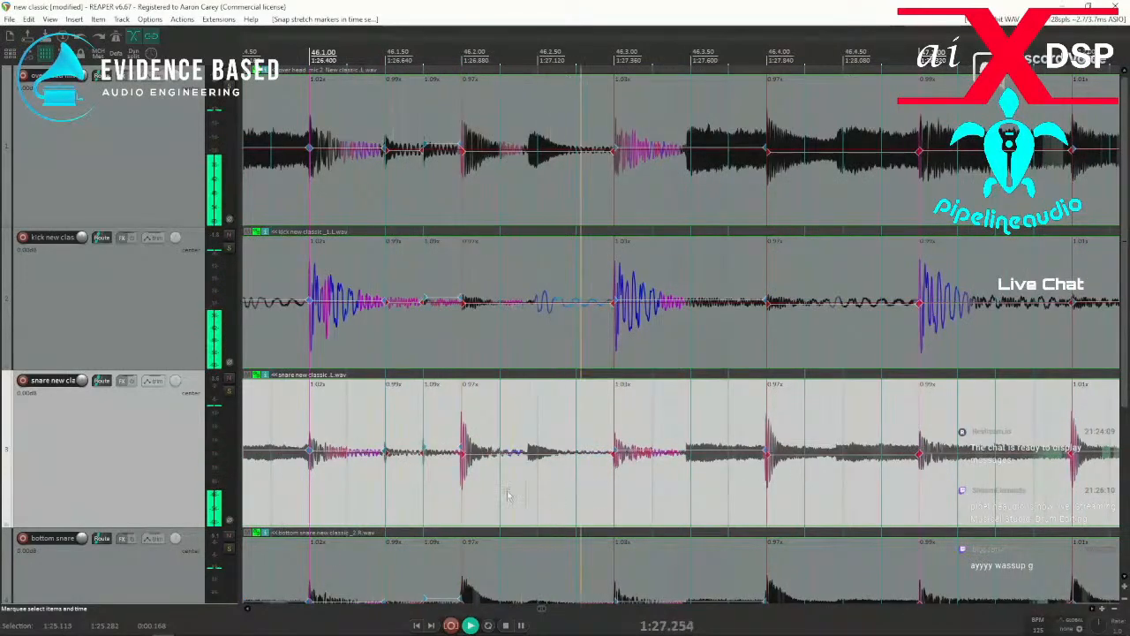
Stop playback, add a stretch marker at the hit just before 46.2.50 and snap it to the grid.
click(517, 488)
key(space)
key(Tab)
key(shift+w)
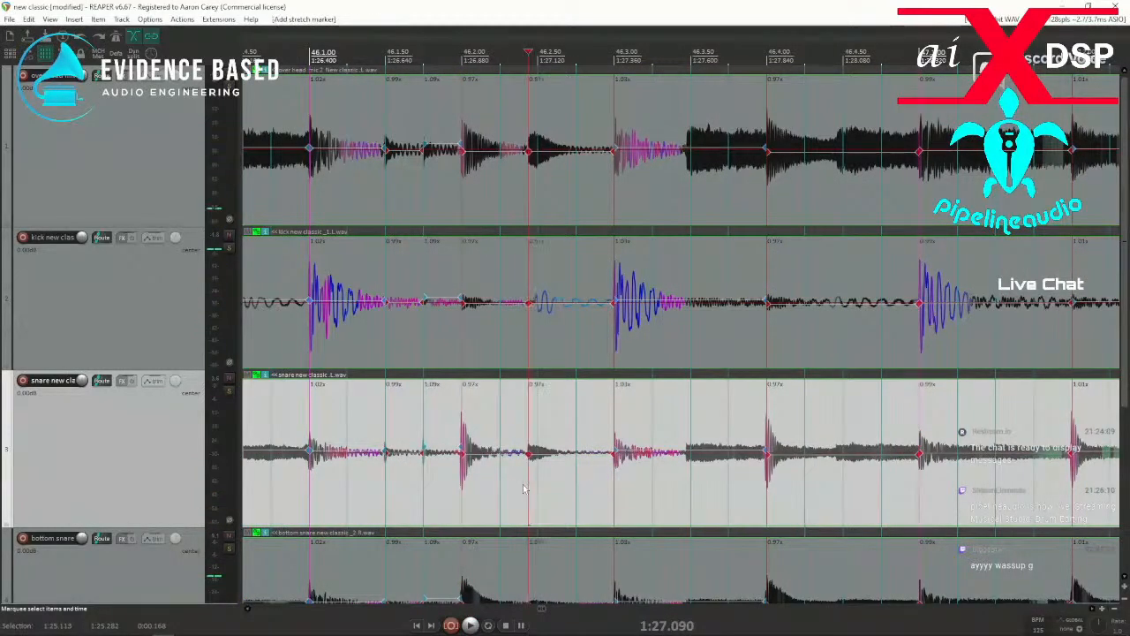
drag(517, 490, 557, 490)
key(q)
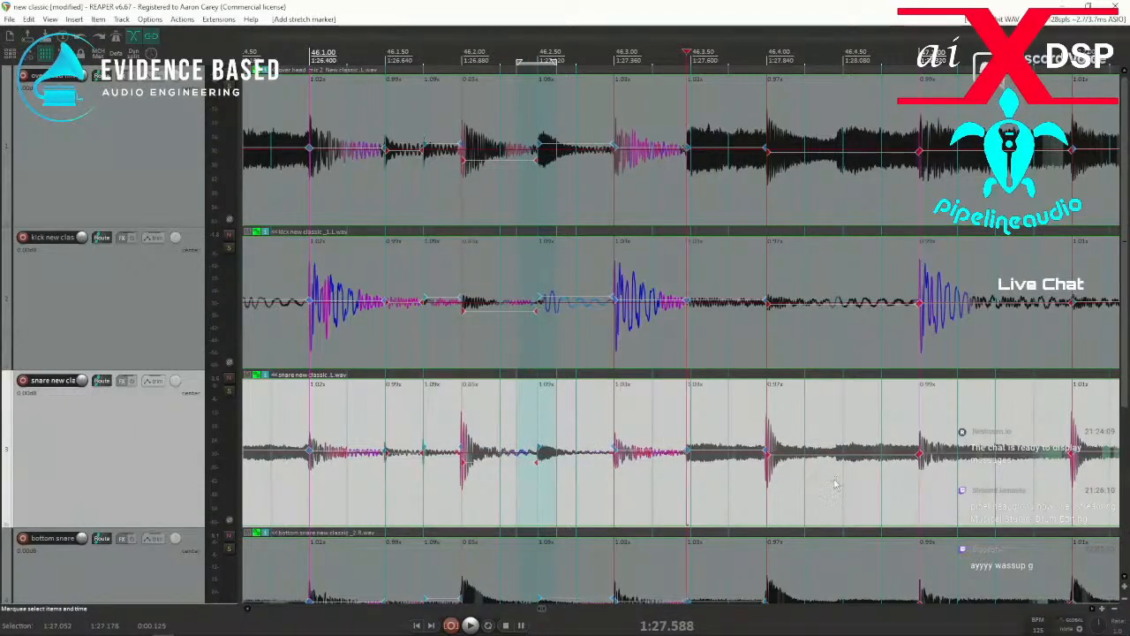
Add stretch markers at the hits near 46.3.50 and 46.4.50, snap the range from before 46.1 to after 47.1 and play it.
drag(293, 492, 934, 508)
key(q)
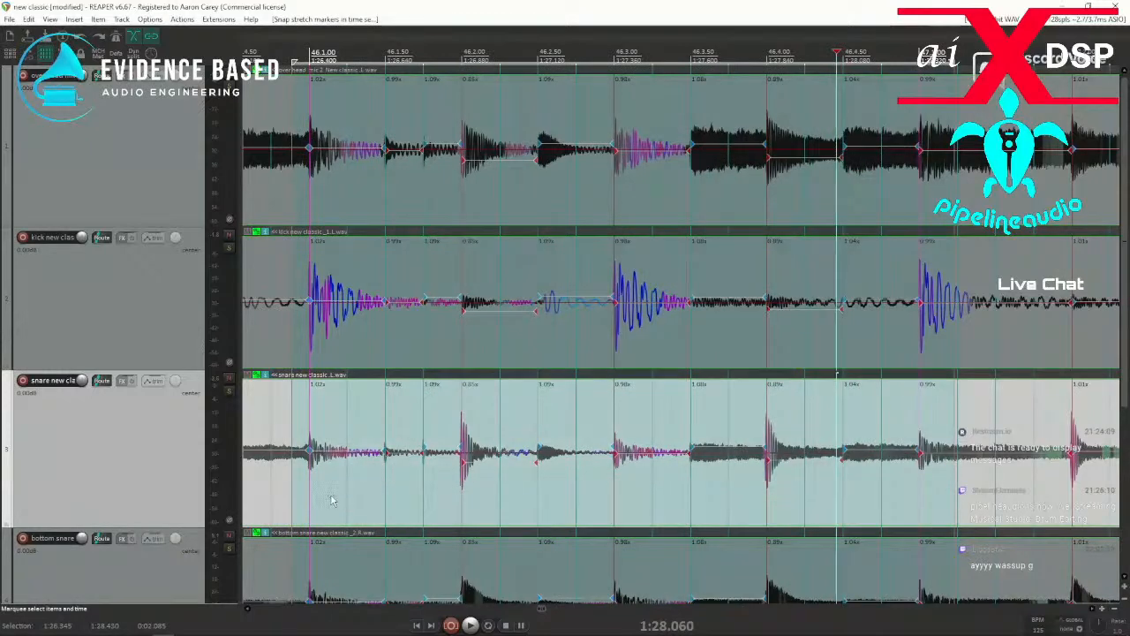
click(289, 496)
key(space)
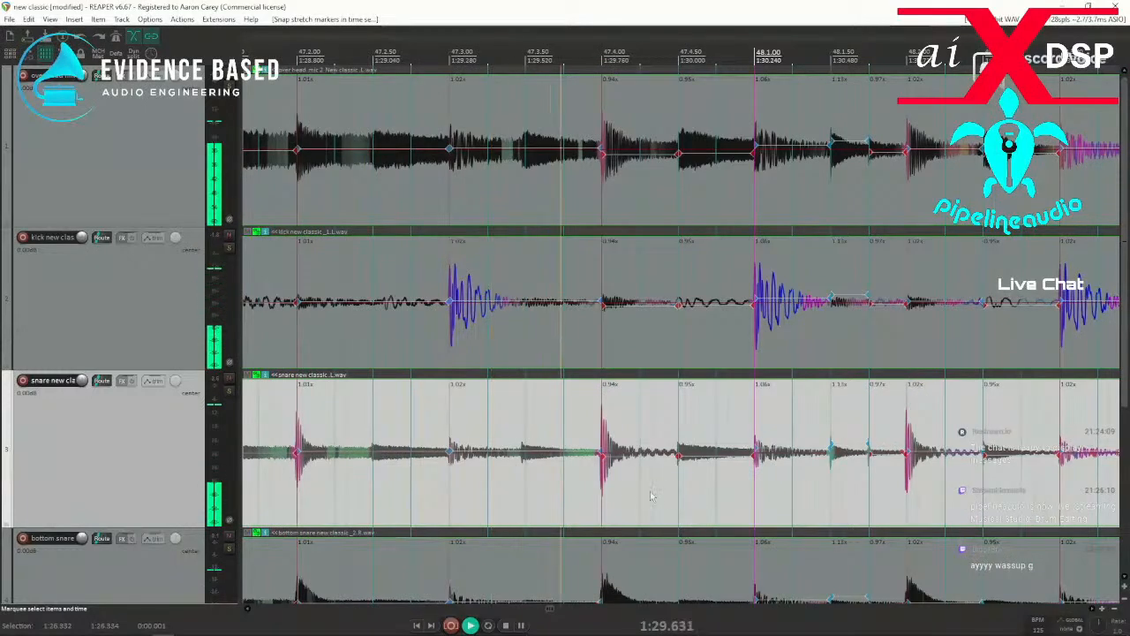
key(space)
Add stretch markers at the hits near 47.2.50 and 47.3.50, snap them to the grid and play from before 47.2.
click(510, 487)
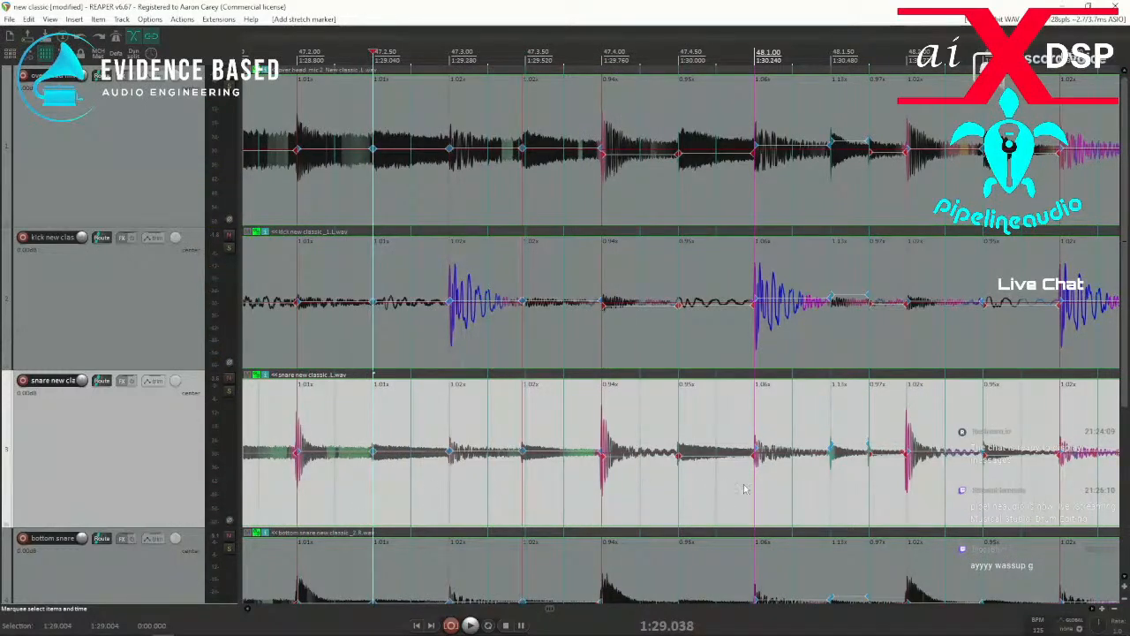
drag(356, 495, 484, 487)
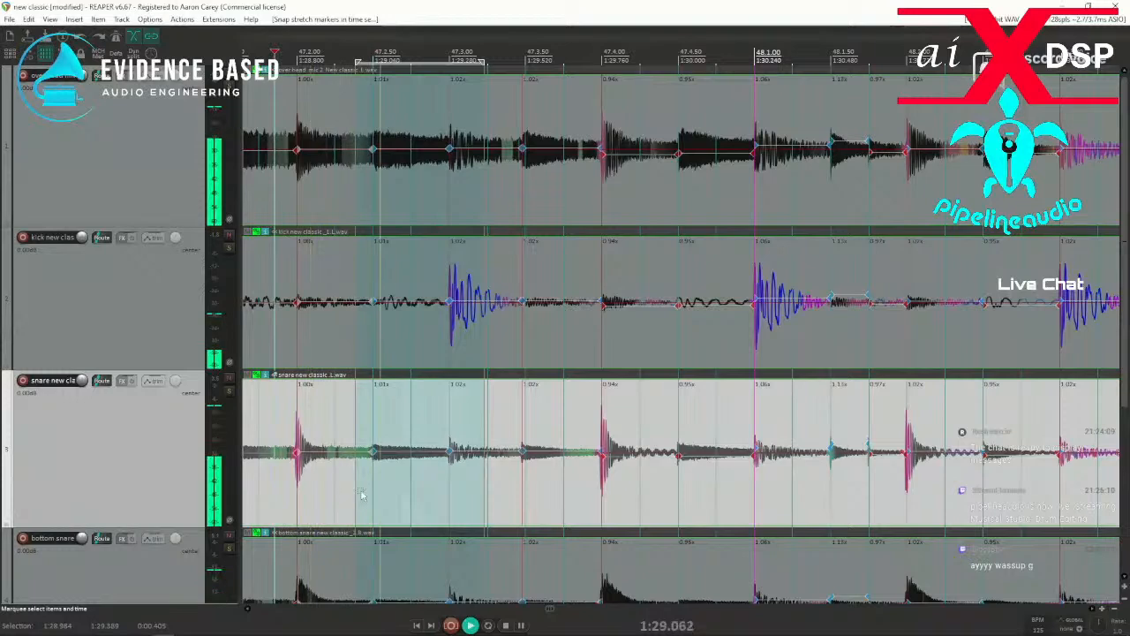
drag(509, 486, 533, 485)
key(q)
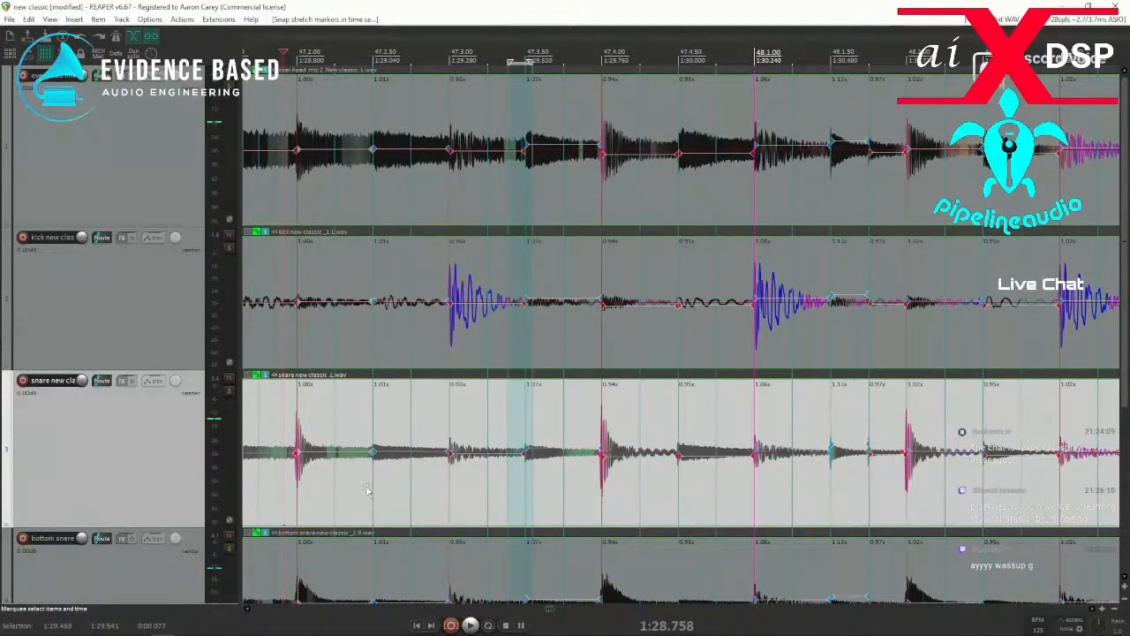
Remove the stretch markers from just before 47.2.50 to just after 47.3.50 to compare playback, and restore them.
drag(361, 482, 557, 479)
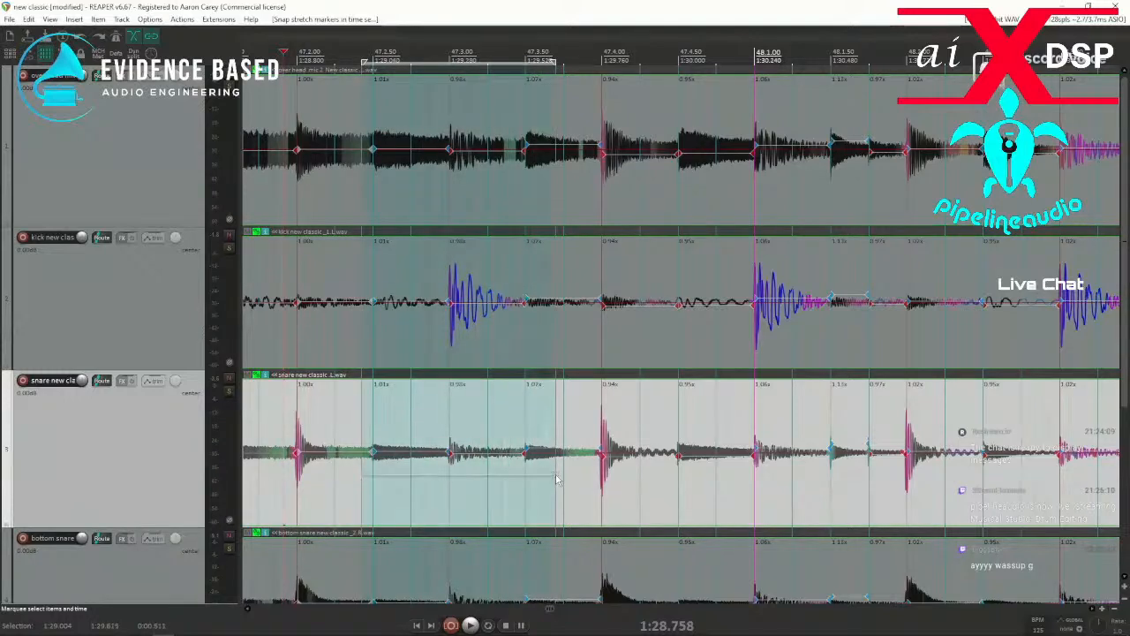
key(Delete)
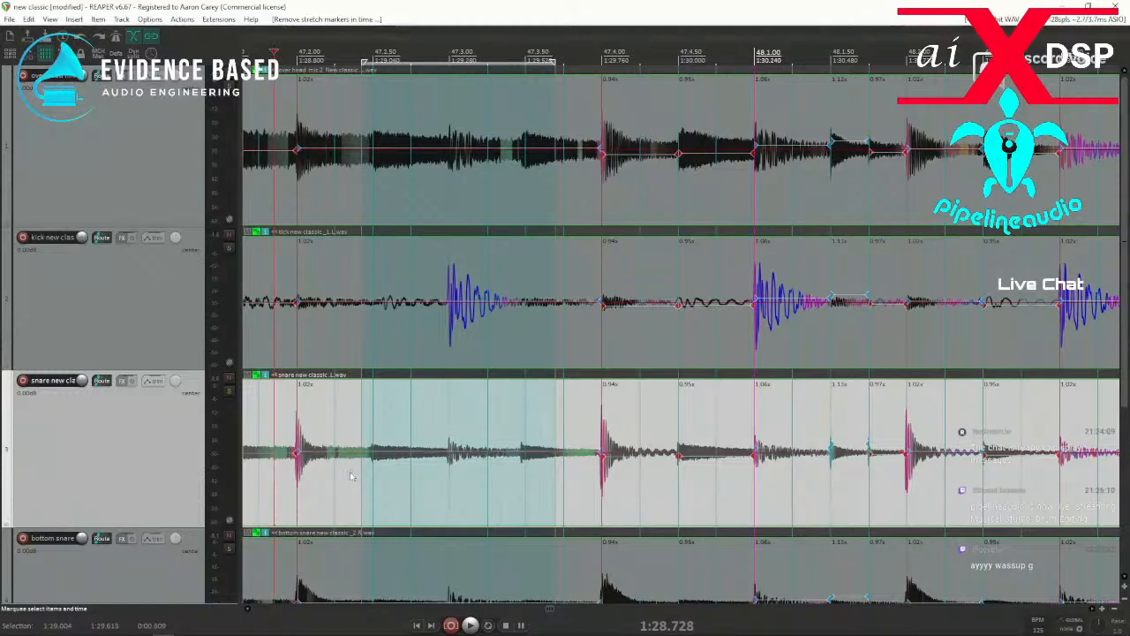
key(q)
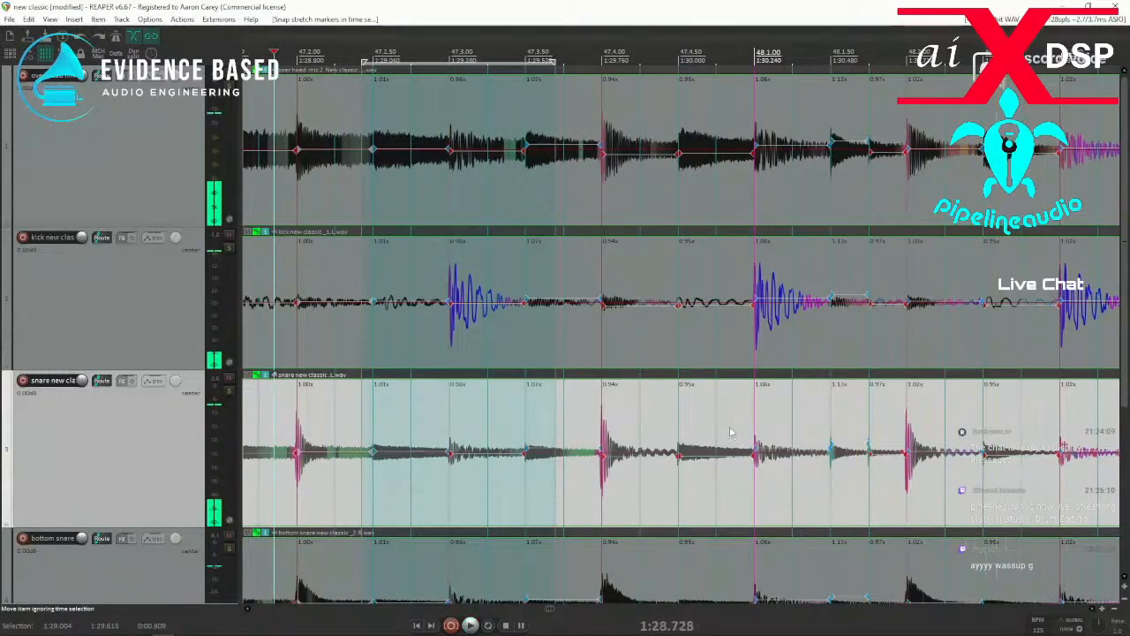
Add stretch markers at the hits near 48.4.50, 49.4.50 and 50.2.50 and snap the range from just after 48.4 past 50.2.50.
scroll(863, 444, down, 1)
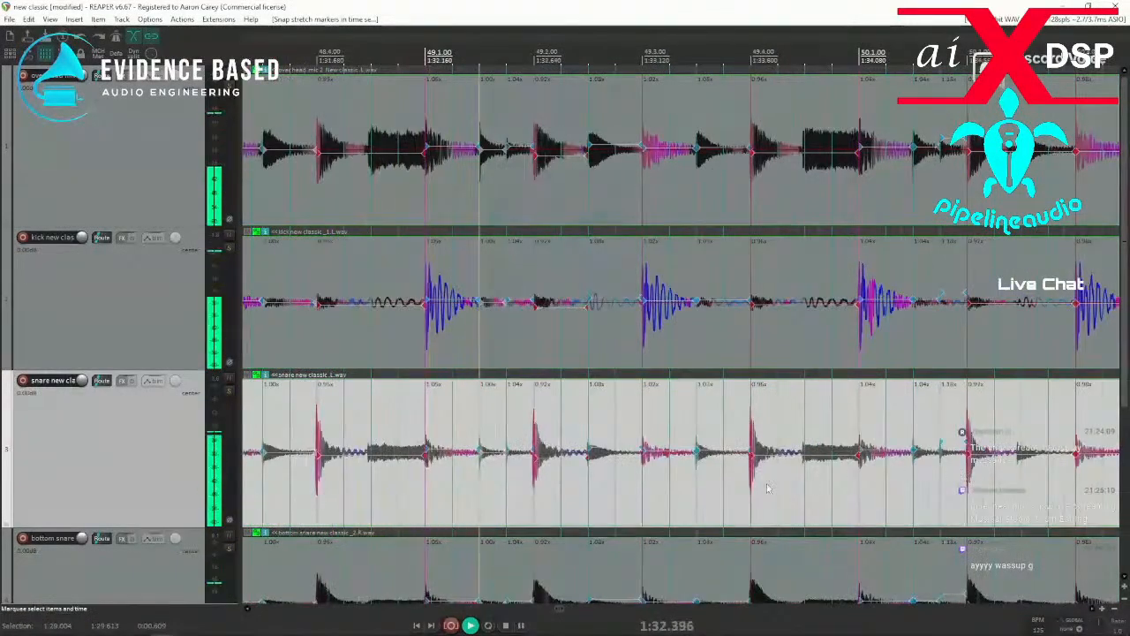
click(363, 484)
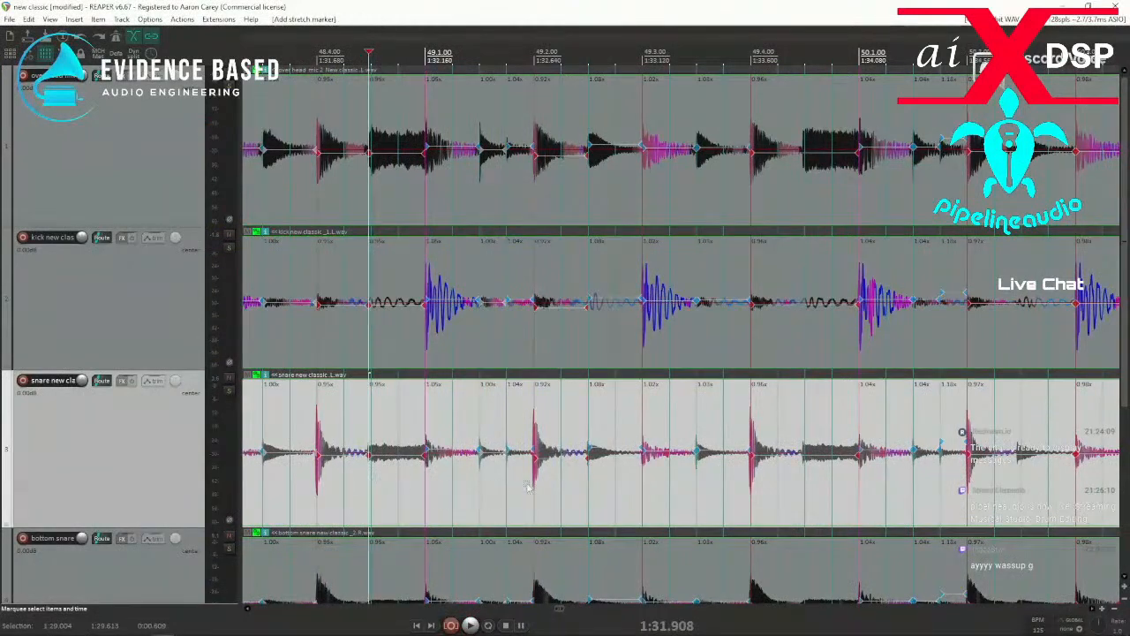
click(803, 486)
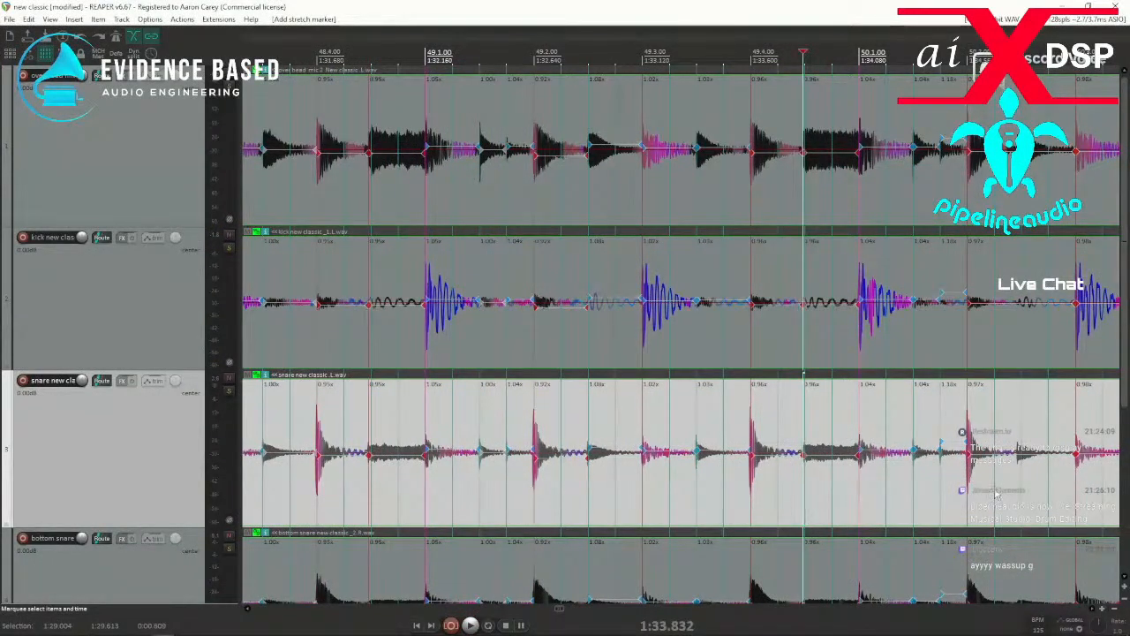
drag(1019, 493, 342, 494)
key(q)
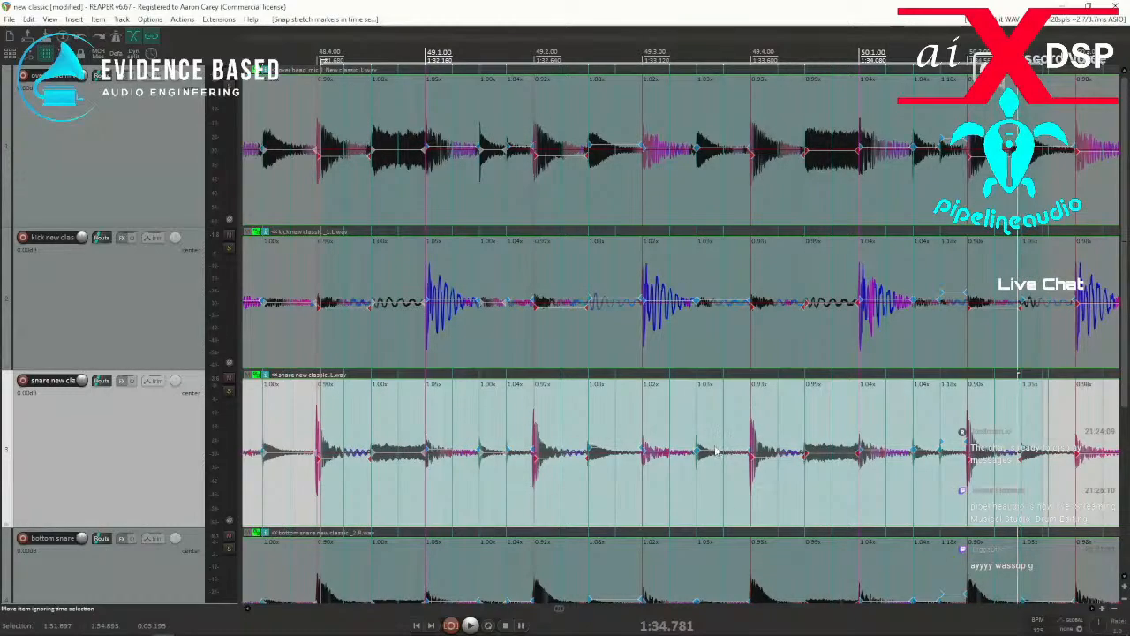
Auto-drop stretch markers at every transient from just after 50.2.50 through the end of bar 125.
scroll(717, 452, down, 10)
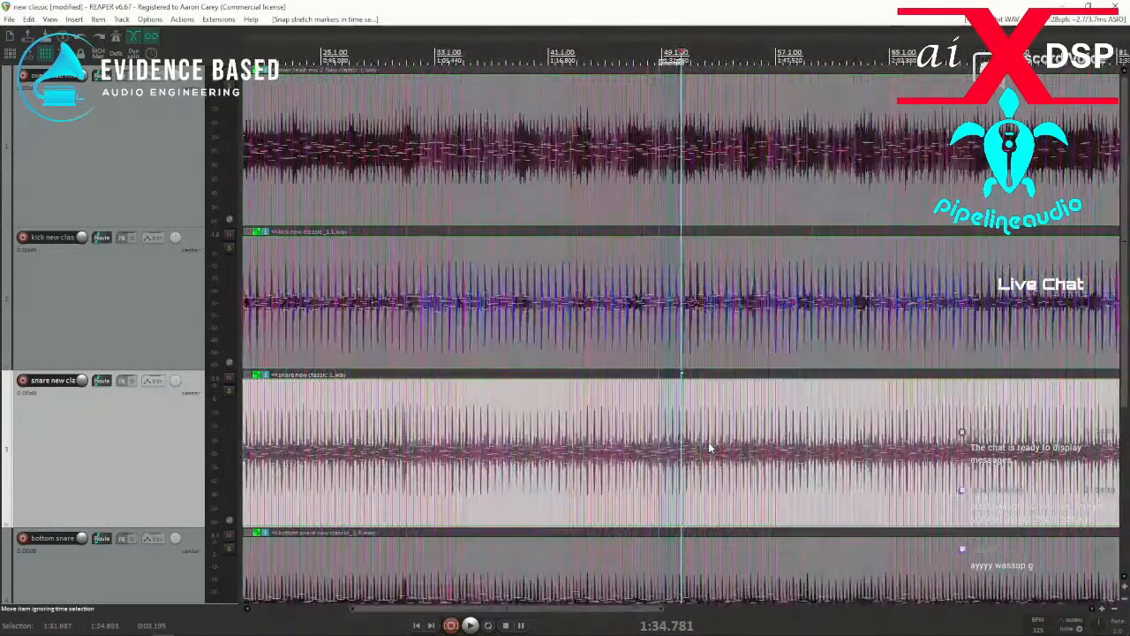
scroll(709, 449, down, 6)
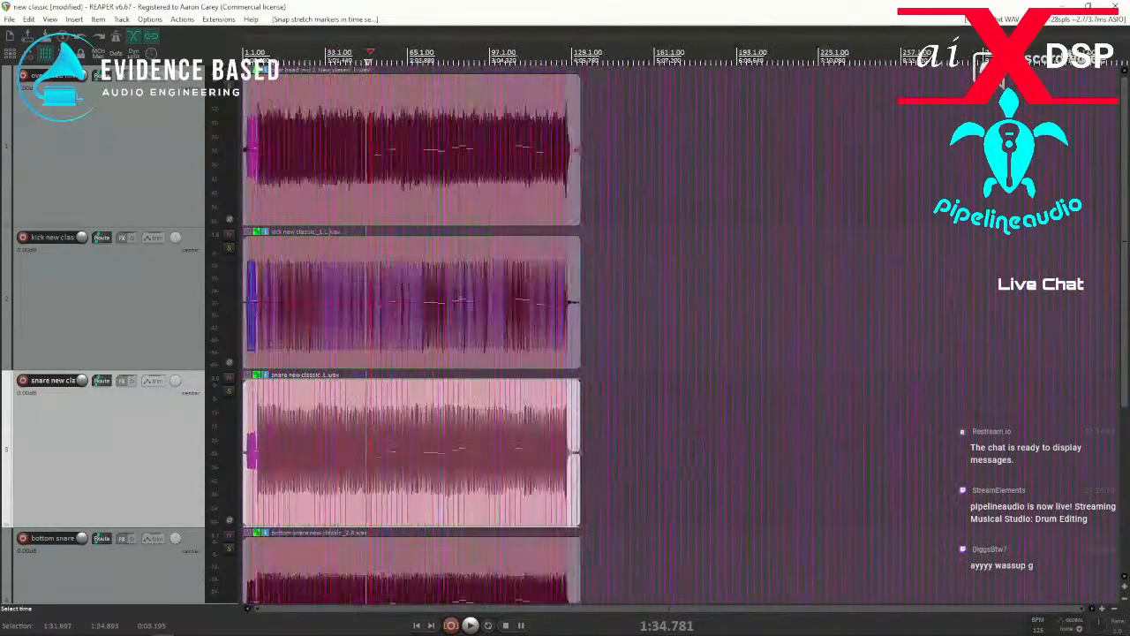
scroll(706, 450, up, 15)
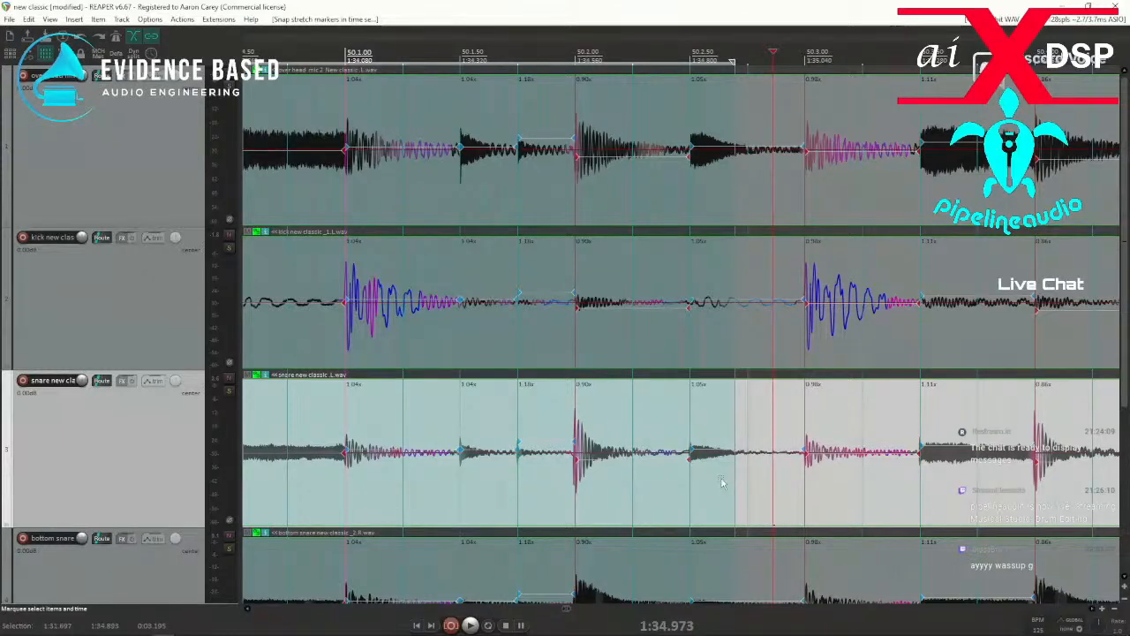
key(Tab)
key(Tab)
key(Tab)
key(Tab)
key(Tab)
key(Tab)
key(Tab)
key(Tab)
key(Tab)
key(Tab)
key(Tab)
key(Tab)
key(Tab)
key(Tab)
key(Tab)
key(Tab)
key(Tab)
key(Tab)
key(Tab)
key(Tab)
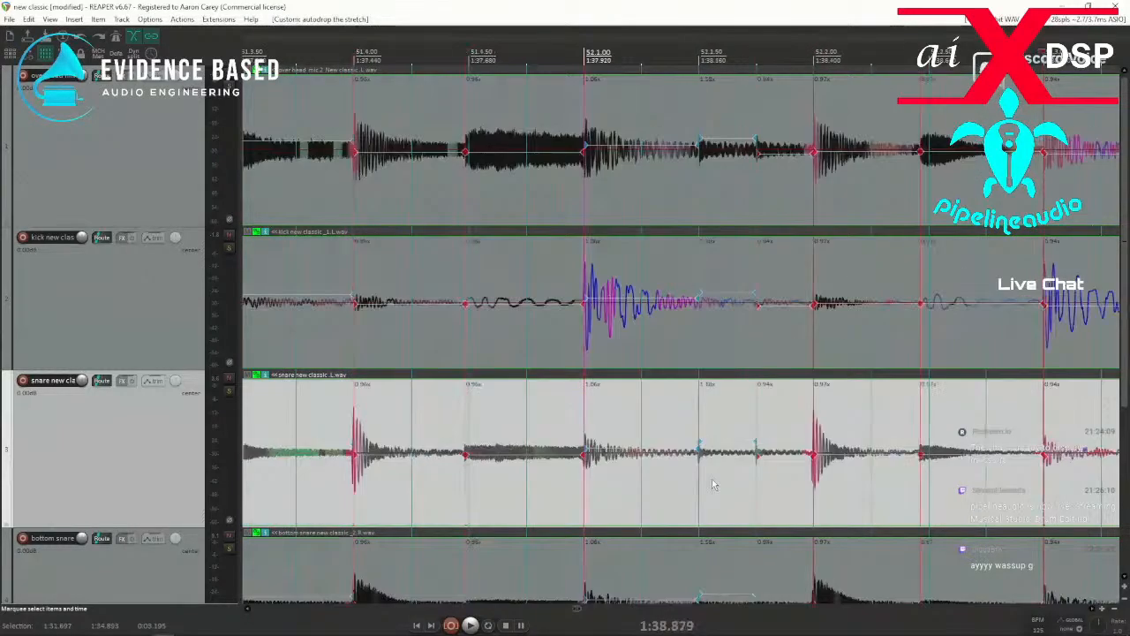
key(Tab)
key(Tab)
key(Tab)
key(Tab)
key(Tab)
key(Tab)
key(Tab)
key(Tab)
key(Tab)
key(Tab)
key(Tab)
key(Tab)
key(Tab)
key(Tab)
key(Tab)
key(Tab)
key(Tab)
key(Tab)
key(Tab)
key(Tab)
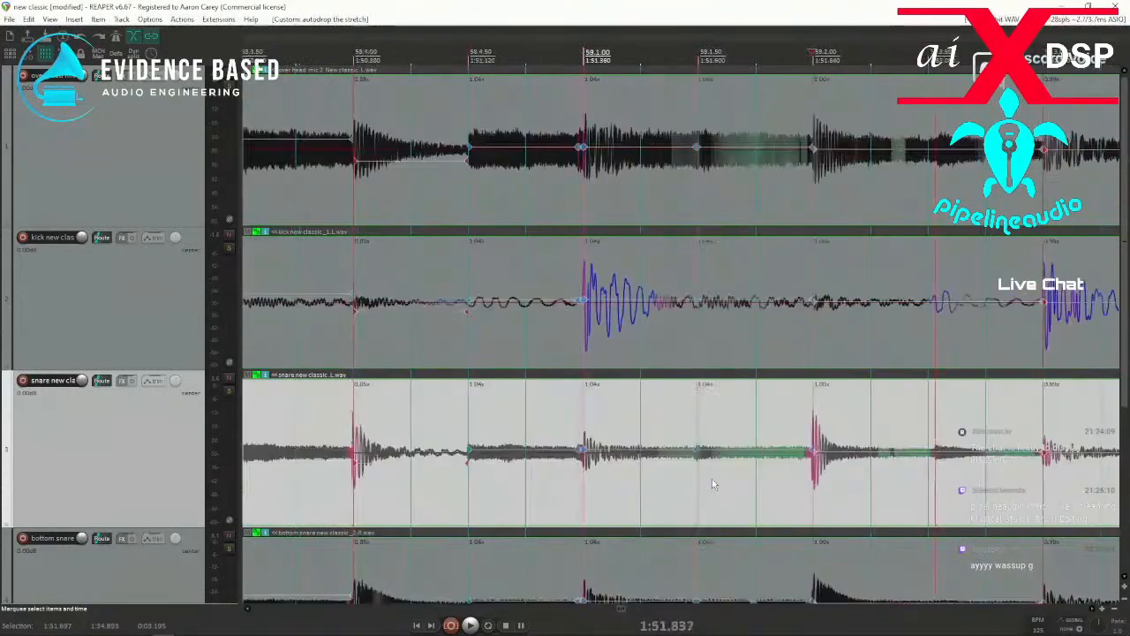
key(Tab)
key(Tab)
key(Tab)
key(Tab)
key(Tab)
key(Tab)
key(Tab)
key(Tab)
key(Tab)
key(Tab)
key(Tab)
key(Tab)
key(Tab)
key(Tab)
key(Tab)
key(Tab)
key(Tab)
key(Tab)
key(Tab)
key(Tab)
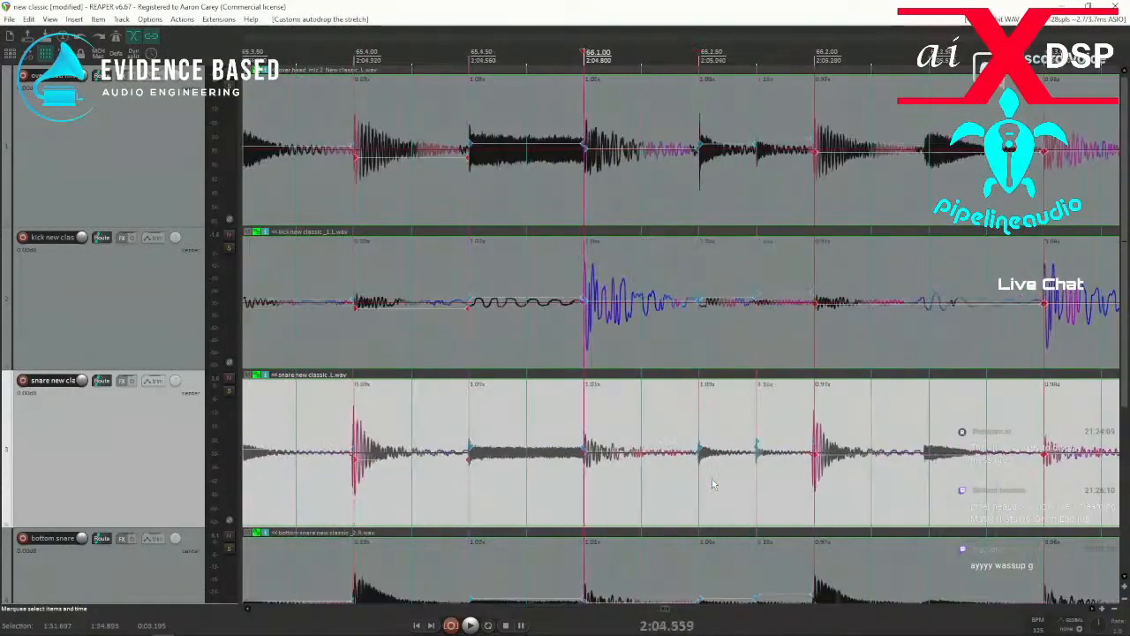
key(Tab)
key(Tab)
key(Tab)
key(Tab)
key(Tab)
key(Tab)
key(Tab)
key(Tab)
key(Tab)
key(Tab)
key(Tab)
key(Tab)
key(Tab)
key(Tab)
key(Tab)
key(Tab)
key(Tab)
key(Tab)
key(Tab)
key(Tab)
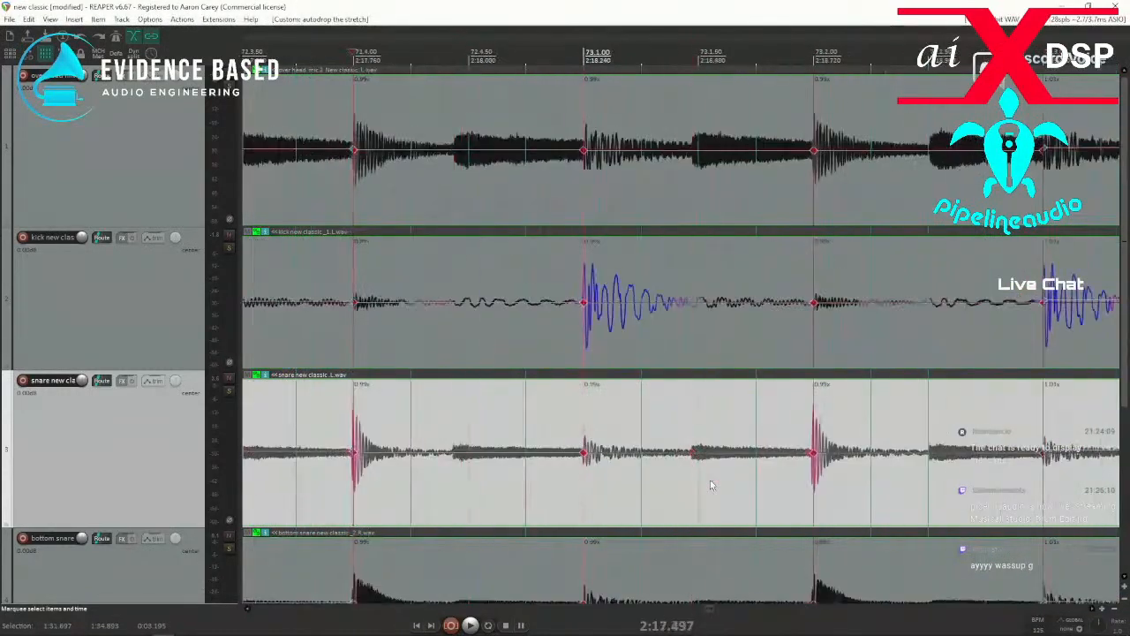
key(Tab)
key(Tab)
key(Tab)
key(Tab)
key(Tab)
key(Tab)
key(Tab)
key(Tab)
key(Tab)
key(Tab)
key(Tab)
key(Tab)
key(Tab)
key(Tab)
key(Tab)
key(Tab)
key(Tab)
key(Tab)
key(Tab)
key(Tab)
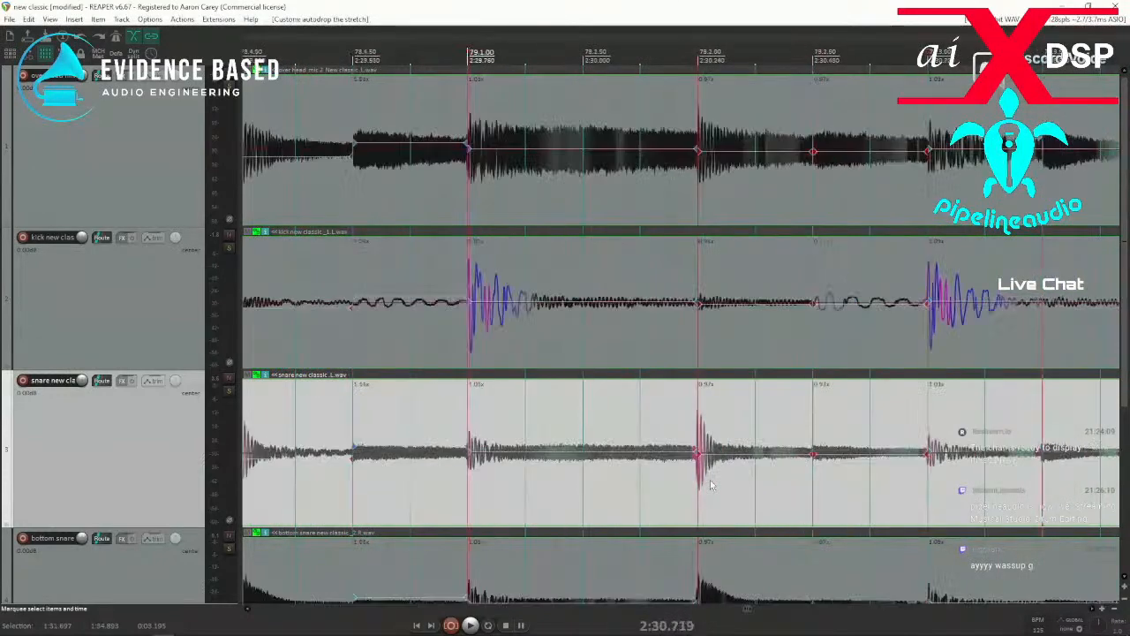
key(Tab)
key(Tab)
key(Tab)
key(Tab)
key(Tab)
key(Tab)
key(Tab)
key(Tab)
key(Tab)
key(Tab)
key(Tab)
key(Tab)
key(Tab)
key(Tab)
key(Tab)
key(Tab)
key(Tab)
key(Tab)
key(Tab)
key(Tab)
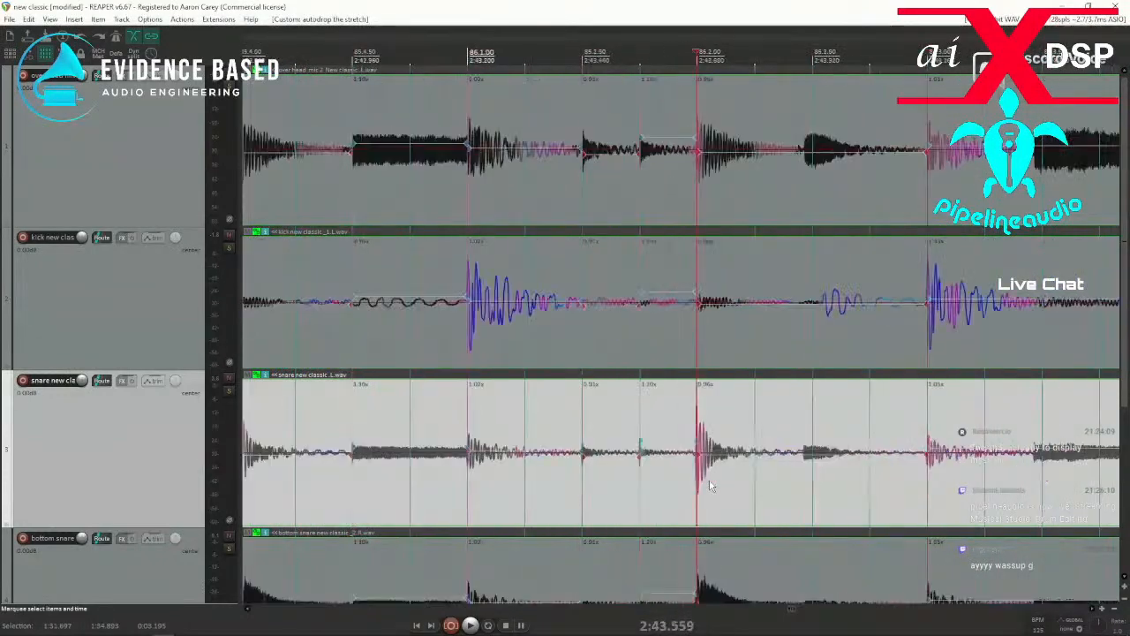
key(Tab)
key(Tab)
key(Tab)
key(Tab)
key(Tab)
key(Tab)
key(Tab)
key(Tab)
key(Tab)
key(Tab)
key(Tab)
key(Tab)
key(Tab)
key(Tab)
key(Tab)
key(Tab)
key(Tab)
key(Tab)
key(Tab)
key(Tab)
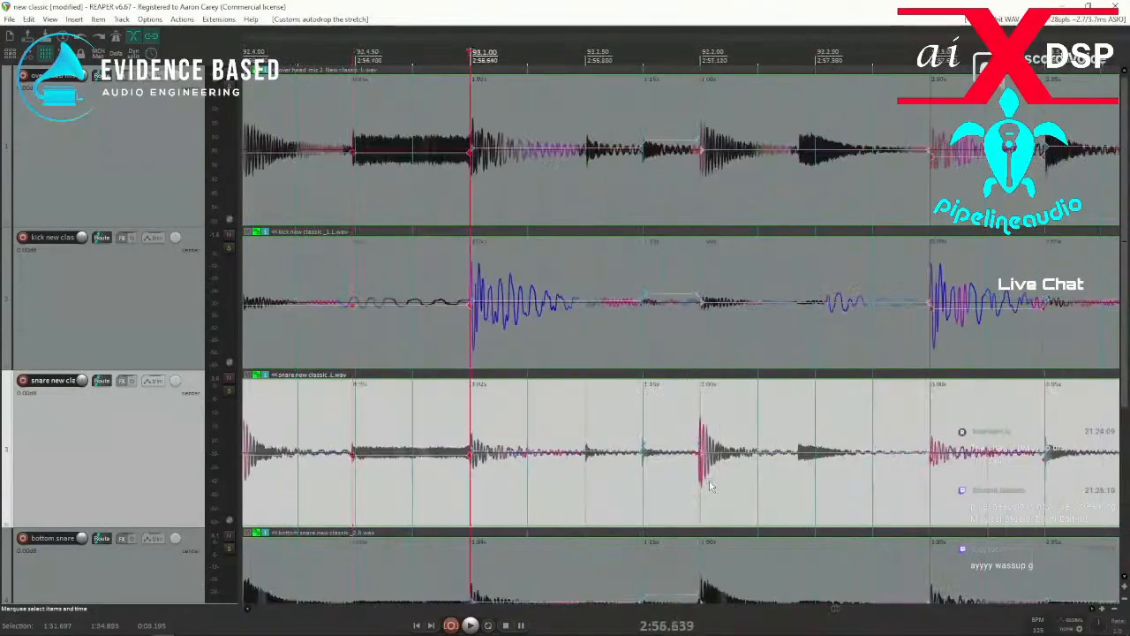
key(Tab)
key(Tab)
key(Tab)
key(Tab)
key(Tab)
key(Tab)
key(Tab)
key(Tab)
key(Tab)
key(Tab)
key(Tab)
key(Tab)
key(Tab)
key(Tab)
key(Tab)
key(Tab)
key(Tab)
key(Tab)
key(Tab)
key(Tab)
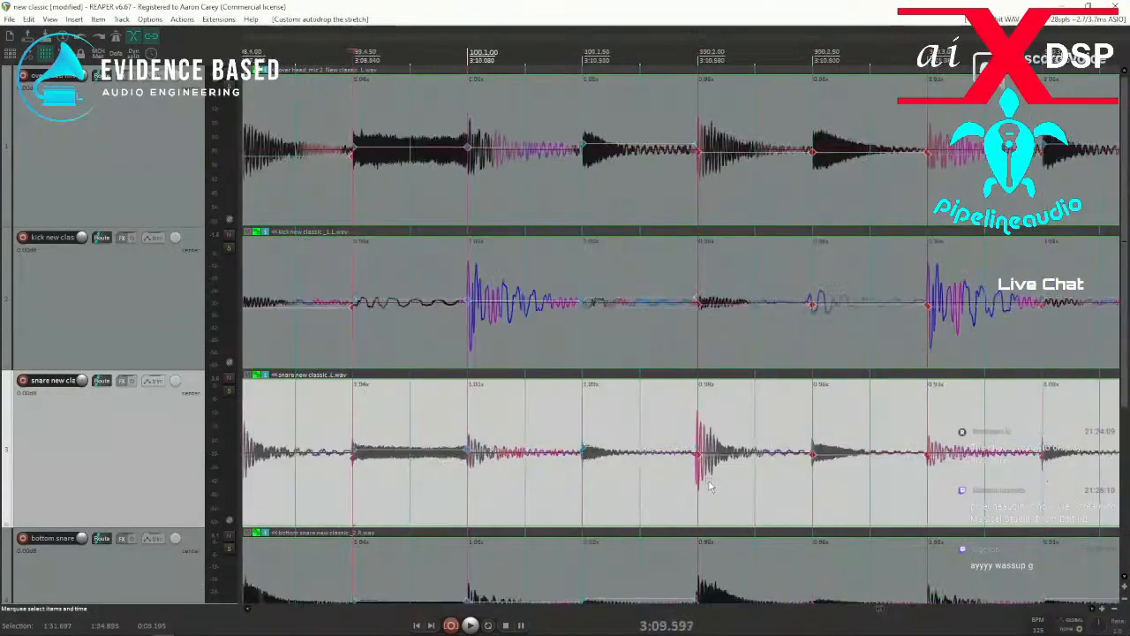
key(Tab)
key(Tab)
key(Tab)
key(Tab)
key(Tab)
key(Tab)
key(Tab)
key(Tab)
key(Tab)
key(Tab)
key(Tab)
key(Tab)
key(Tab)
key(Tab)
key(Tab)
key(Tab)
key(Tab)
key(Tab)
key(Tab)
key(Tab)
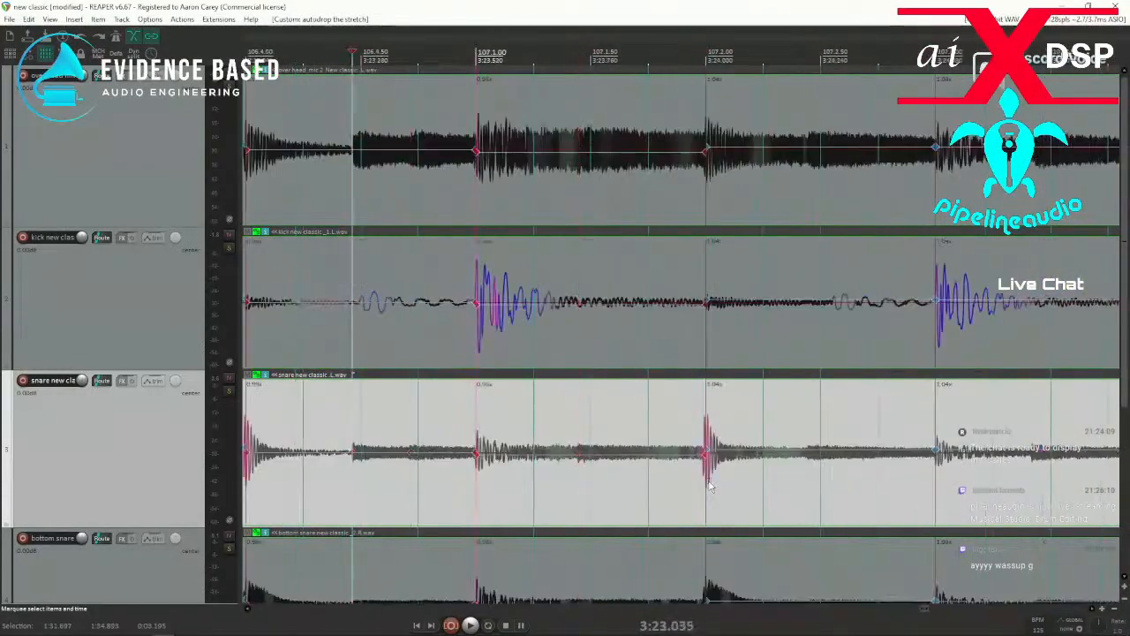
key(Tab)
key(Tab)
key(Tab)
key(Tab)
key(Tab)
key(Tab)
key(Tab)
key(Tab)
key(Tab)
key(Tab)
key(Tab)
key(Tab)
key(Tab)
key(Tab)
key(Tab)
key(Tab)
key(Tab)
key(Tab)
key(Tab)
key(Tab)
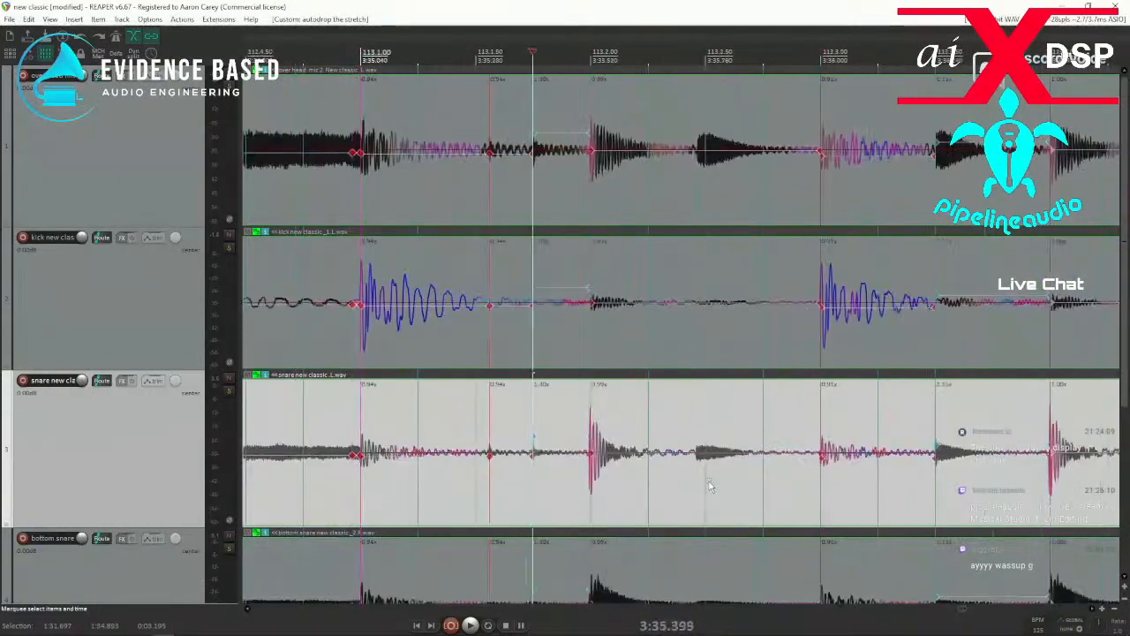
key(Tab)
key(Tab)
key(Tab)
key(Tab)
key(Tab)
key(Tab)
key(Tab)
key(Tab)
key(Tab)
key(Tab)
key(Tab)
key(Tab)
key(Tab)
key(Tab)
key(Tab)
key(Tab)
key(Tab)
key(Tab)
key(Tab)
key(Tab)
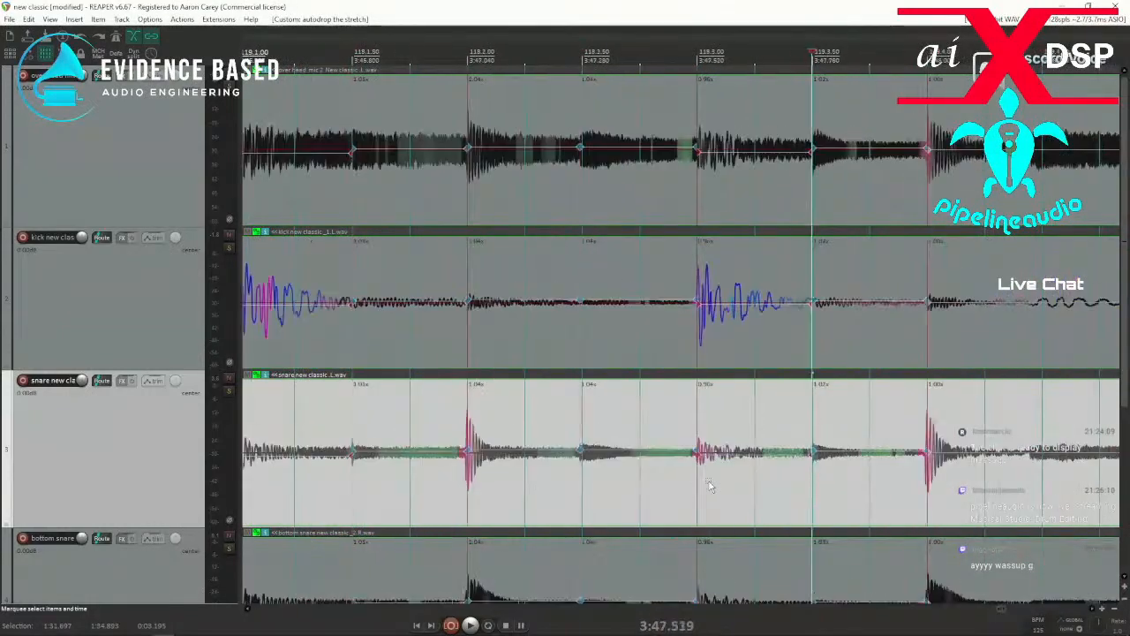
key(Tab)
key(Tab)
key(Tab)
key(Tab)
key(Tab)
key(Tab)
key(Tab)
key(Tab)
key(Tab)
key(Tab)
key(Tab)
key(Tab)
key(Tab)
key(Tab)
key(Tab)
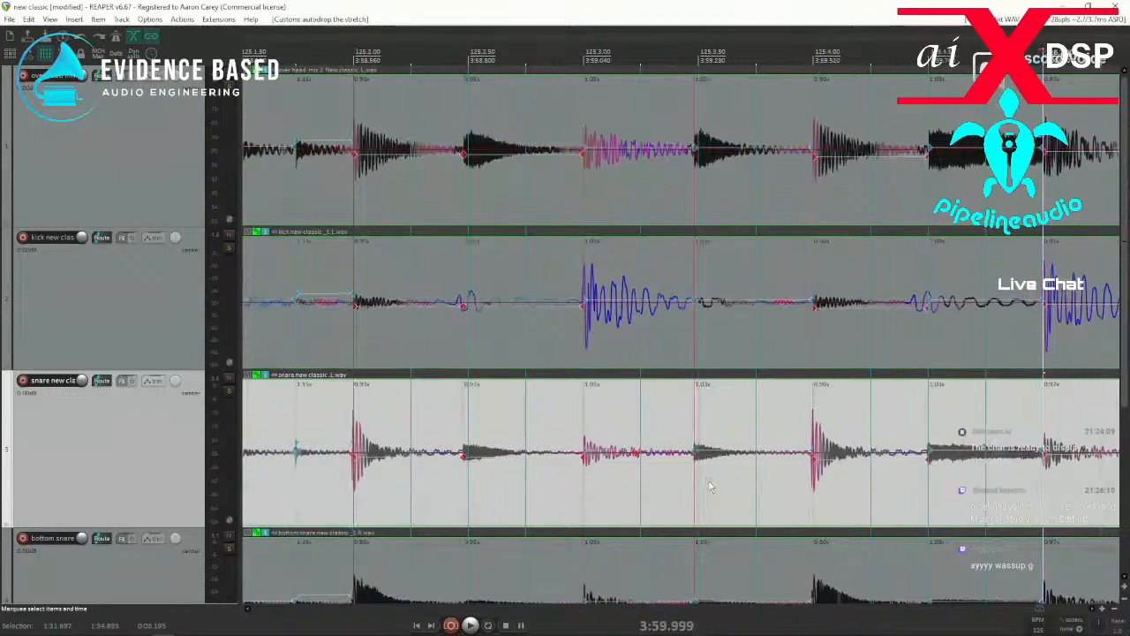
Set the time selection to the full length of the drum items and snap all stretch markers in it to the grid.
scroll(705, 477, down, 7)
double_click(621, 499)
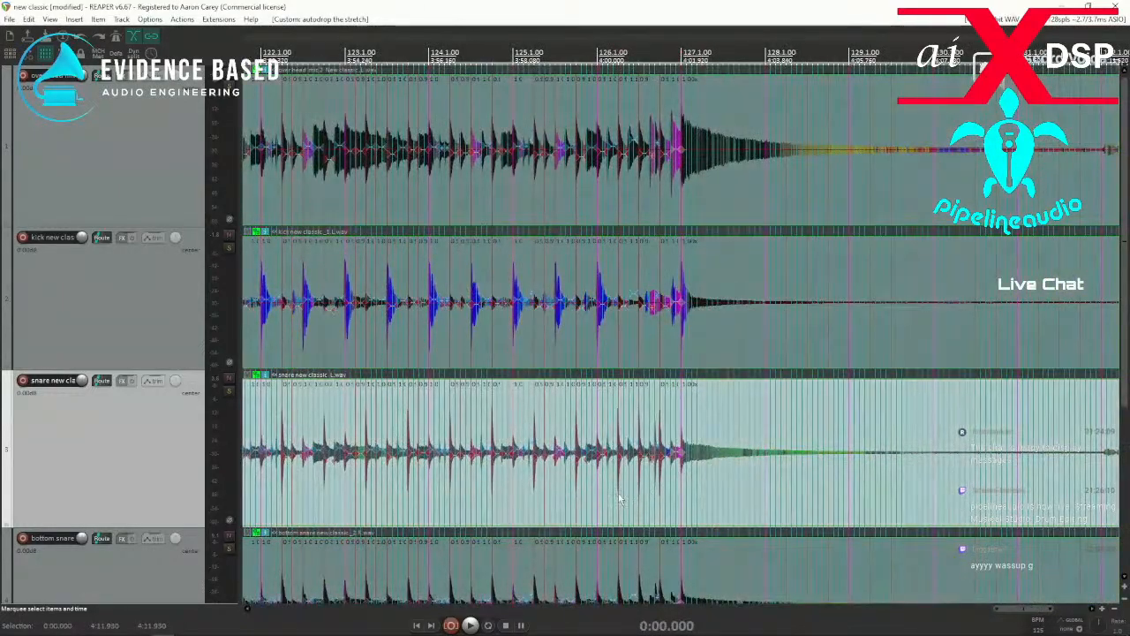
key(q)
scroll(617, 497, down, 3)
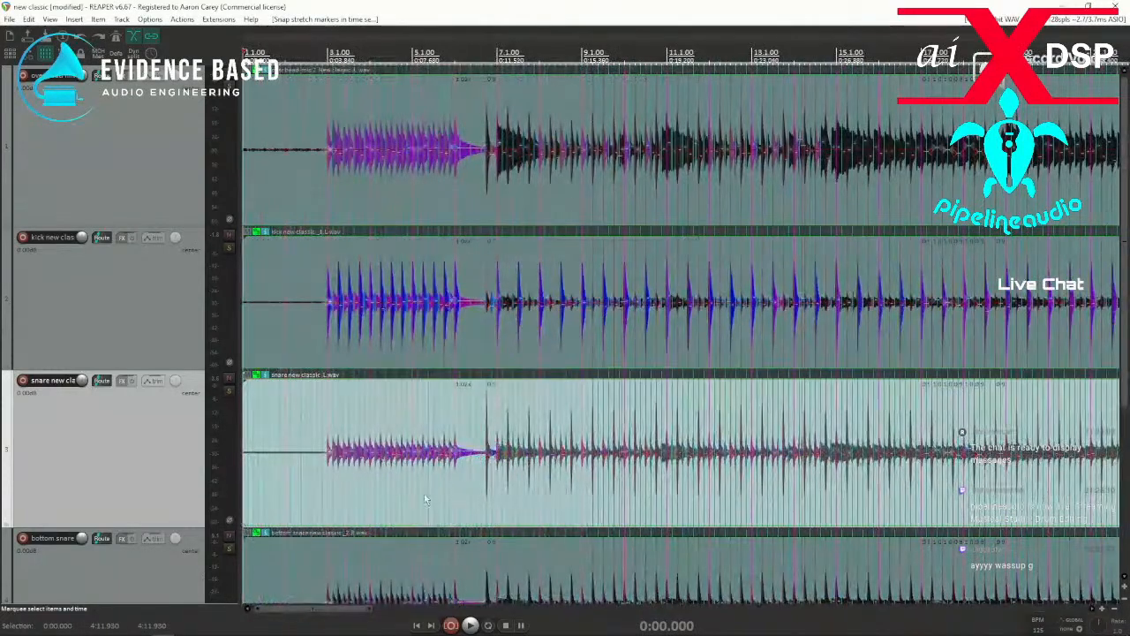
Play the snapped drums from around bar 3 to check their timing, stopping in the area around bars 17 and 18.
scroll(324, 505, up, 10)
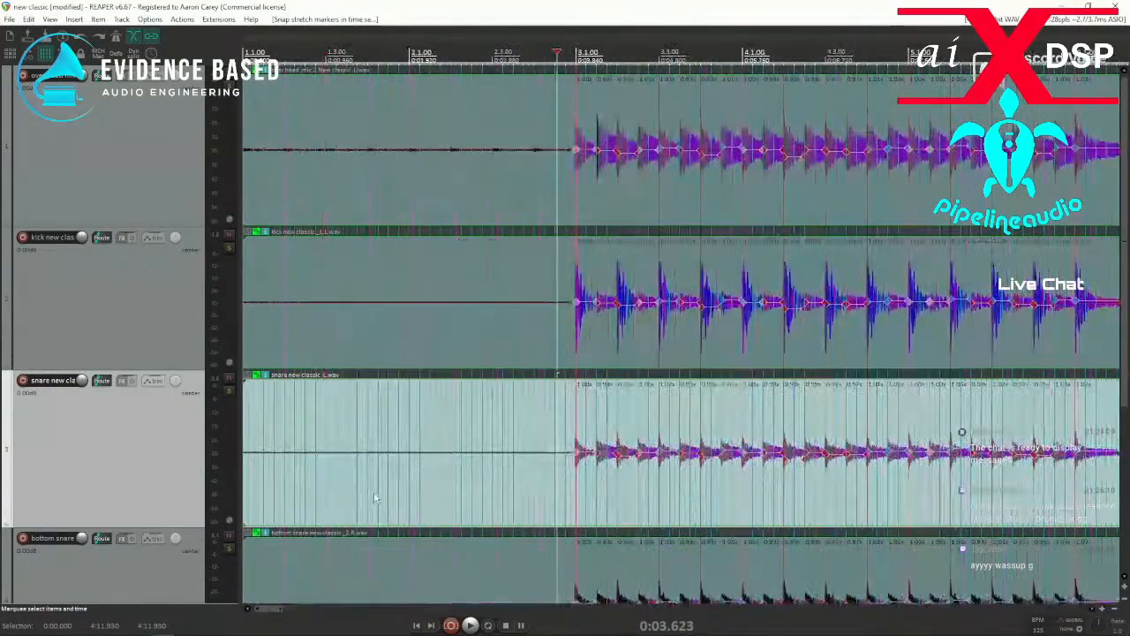
click(678, 497)
key(space)
key(space)
drag(598, 488, 606, 490)
key(space)
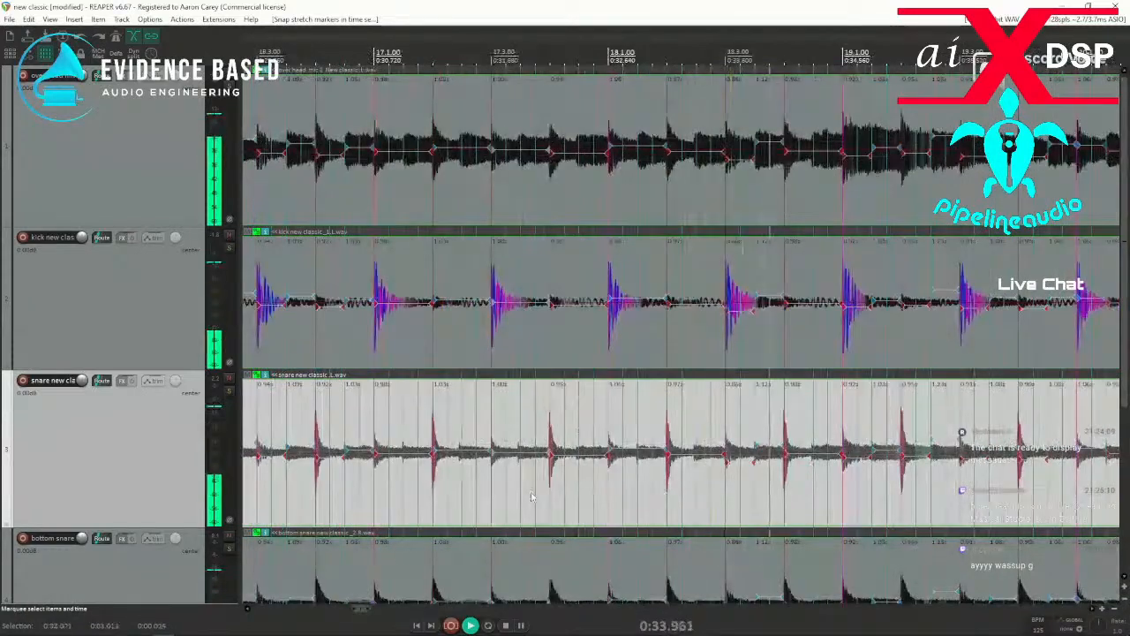
click(532, 497)
key(space)
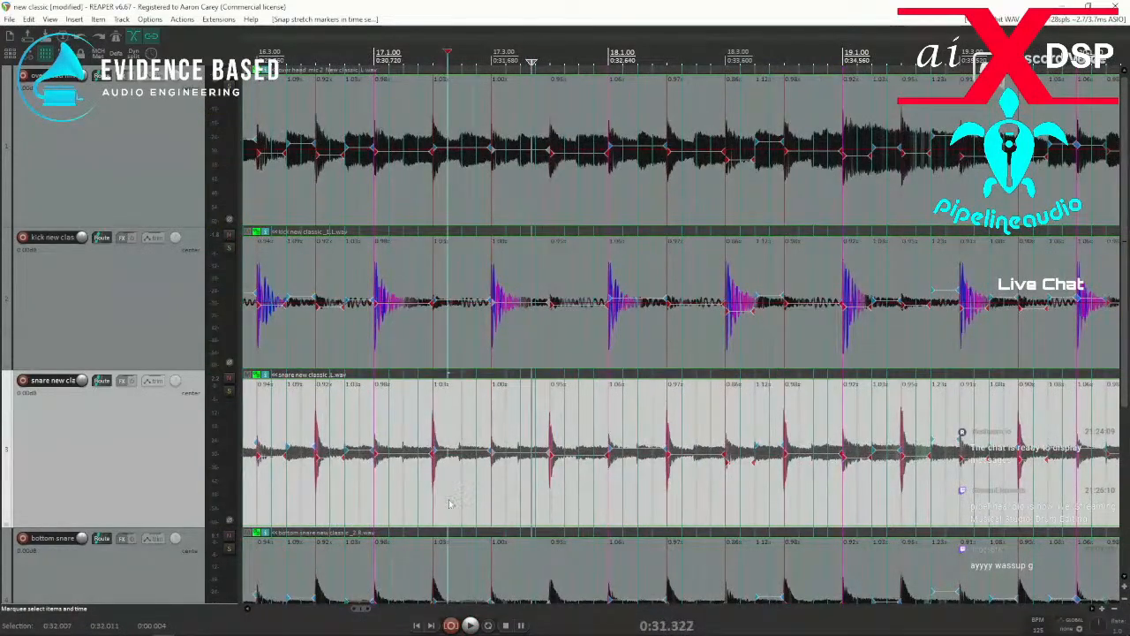
Add stretch markers at the missed hits near 17.2.50, 17.3.50 and 18.1.50 and snap them to the grid.
scroll(530, 501, up, 2)
click(694, 486)
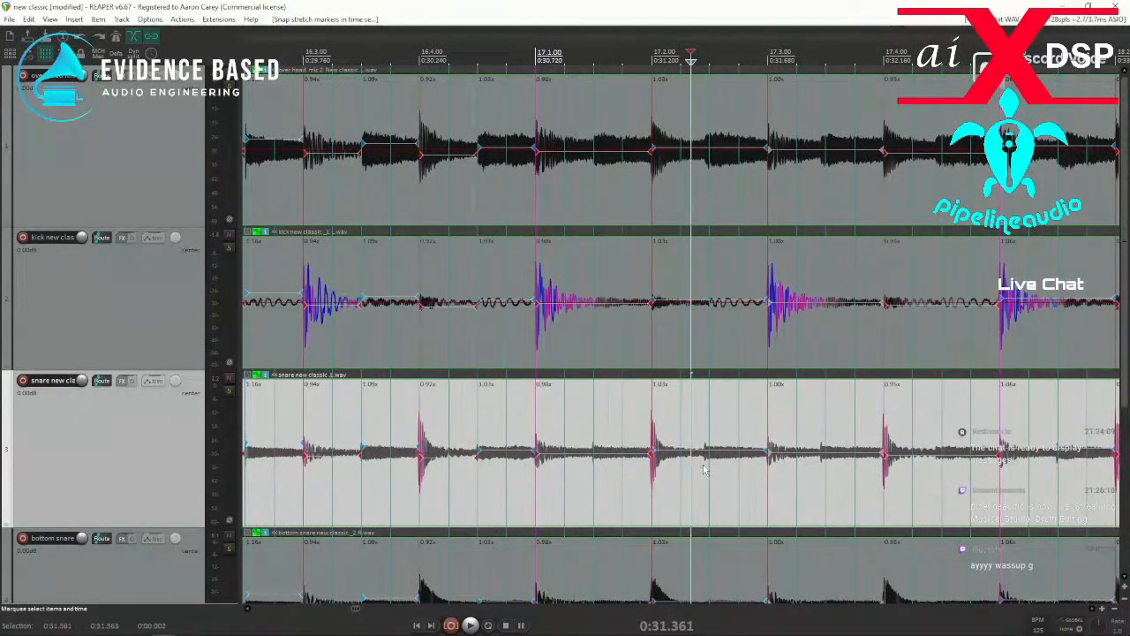
click(712, 477)
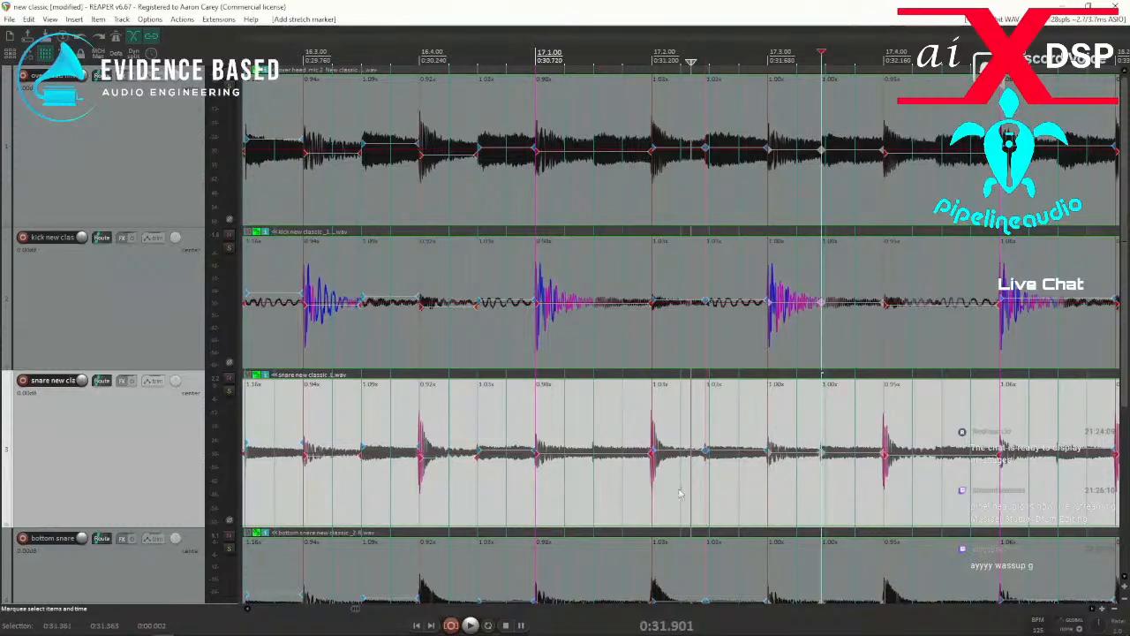
drag(672, 492, 837, 493)
key(q)
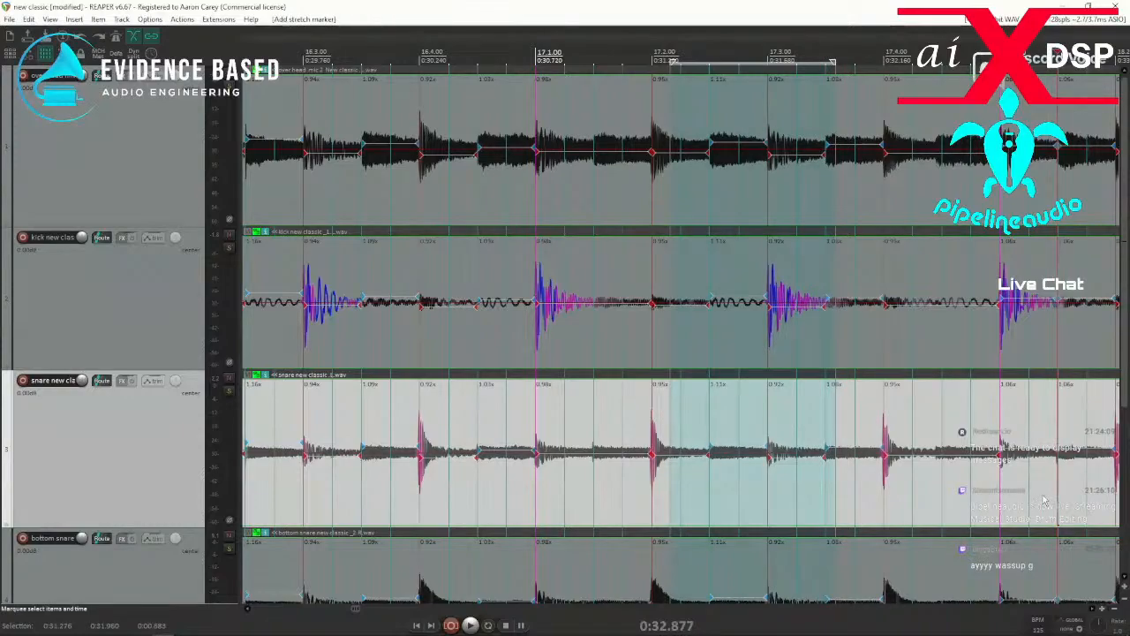
Play from just after 17.2, add a stretch marker at the missed hit near 18.2.50 and snap it to the grid.
scroll(1042, 500, down, 5)
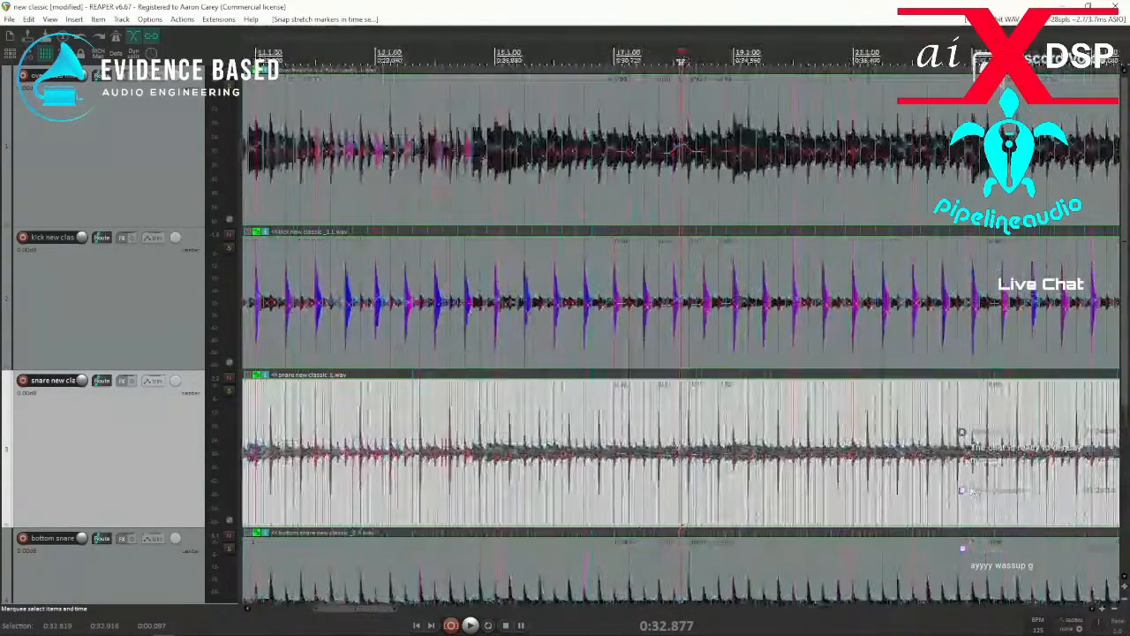
scroll(974, 491, down, 7)
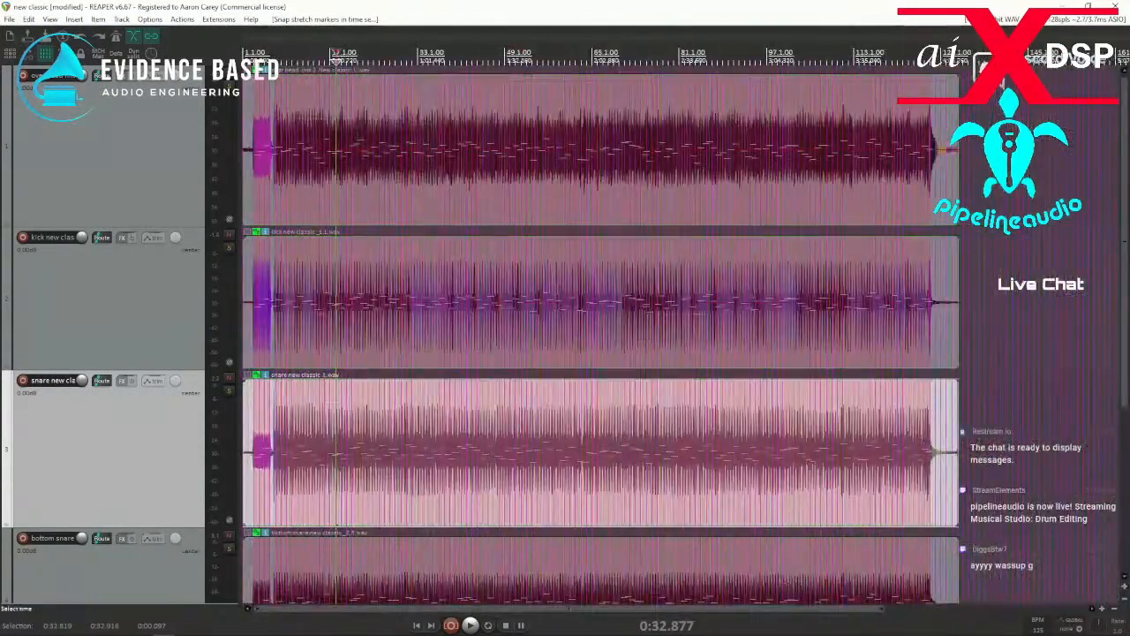
scroll(689, 503, up, 10)
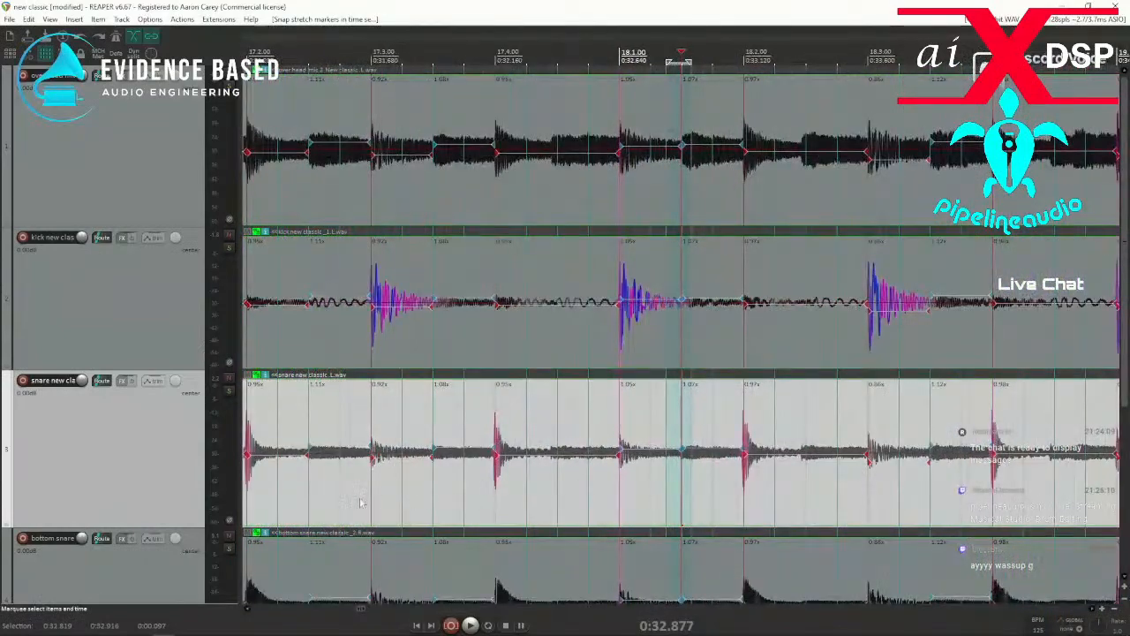
key(space)
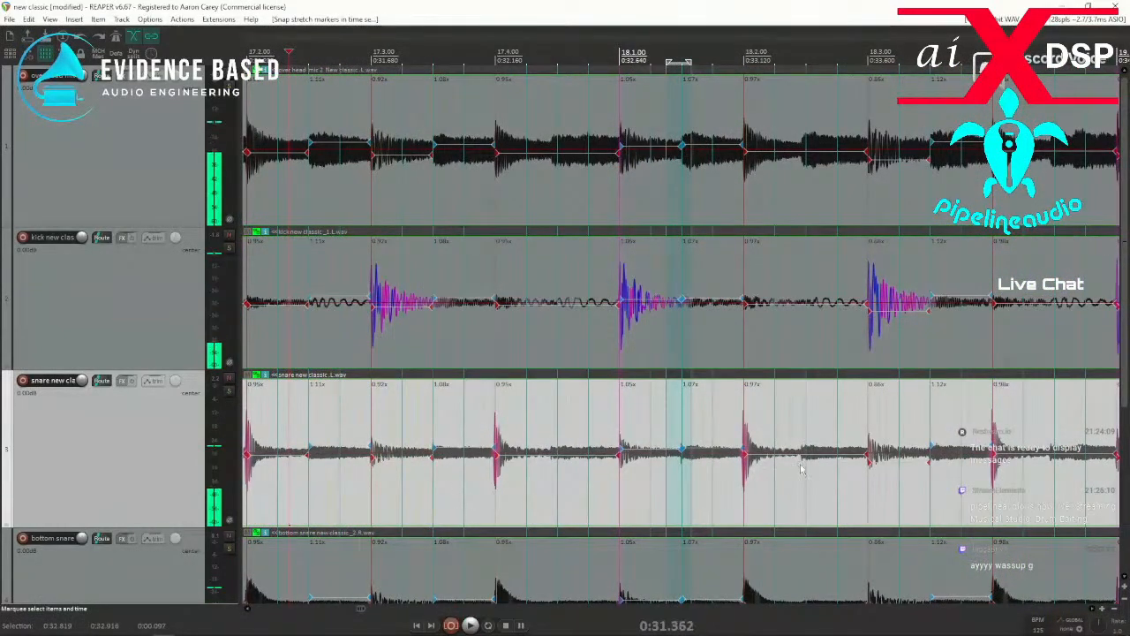
click(792, 477)
drag(782, 483, 813, 484)
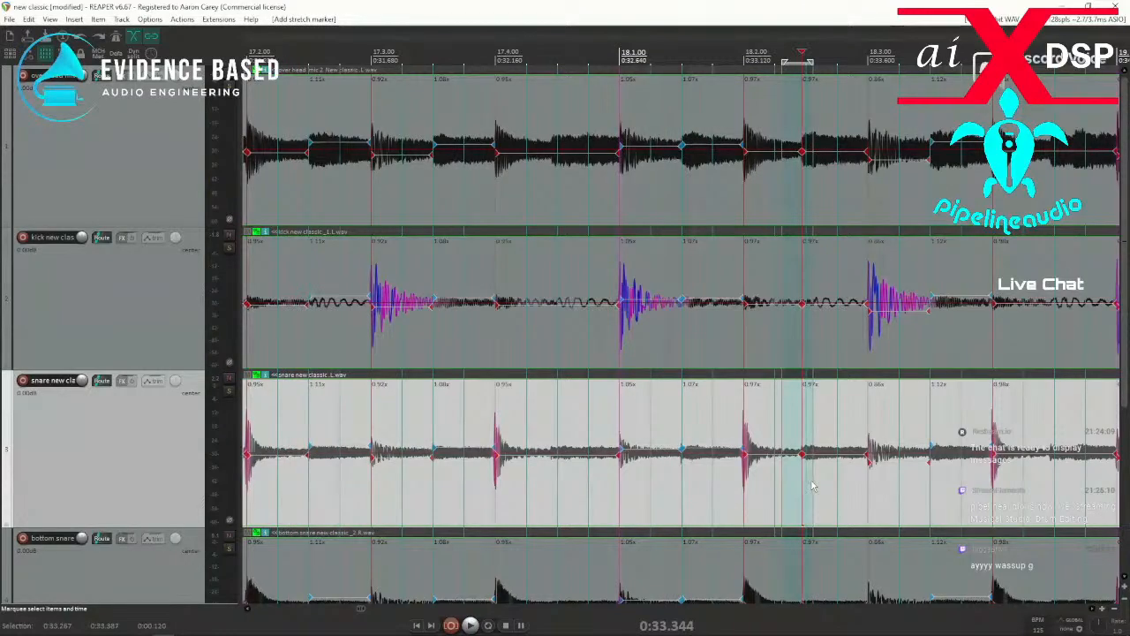
key(q)
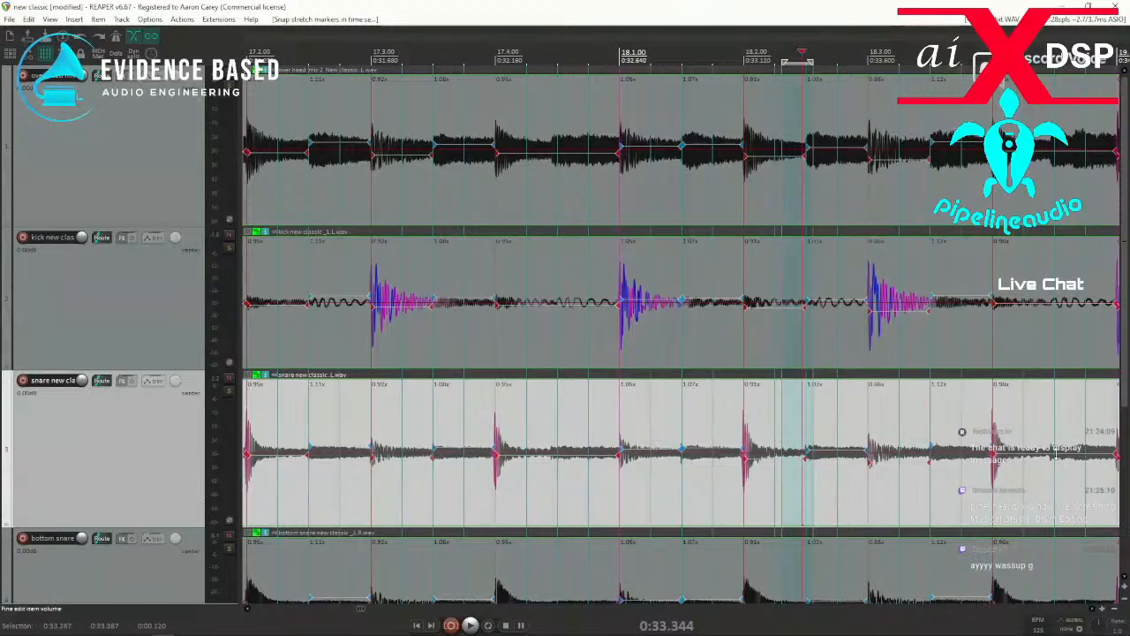
Add a stretch marker at the hit near 18.4.50, remove the surplus marker beside it and snap the hit to the grid.
key(shift+w)
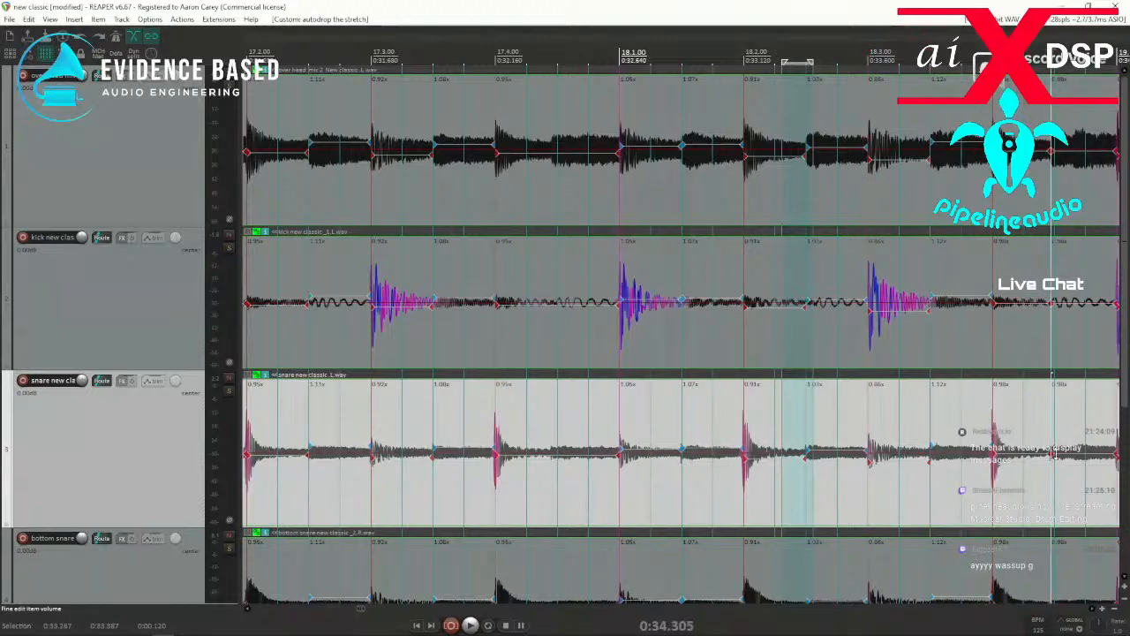
key(Tab)
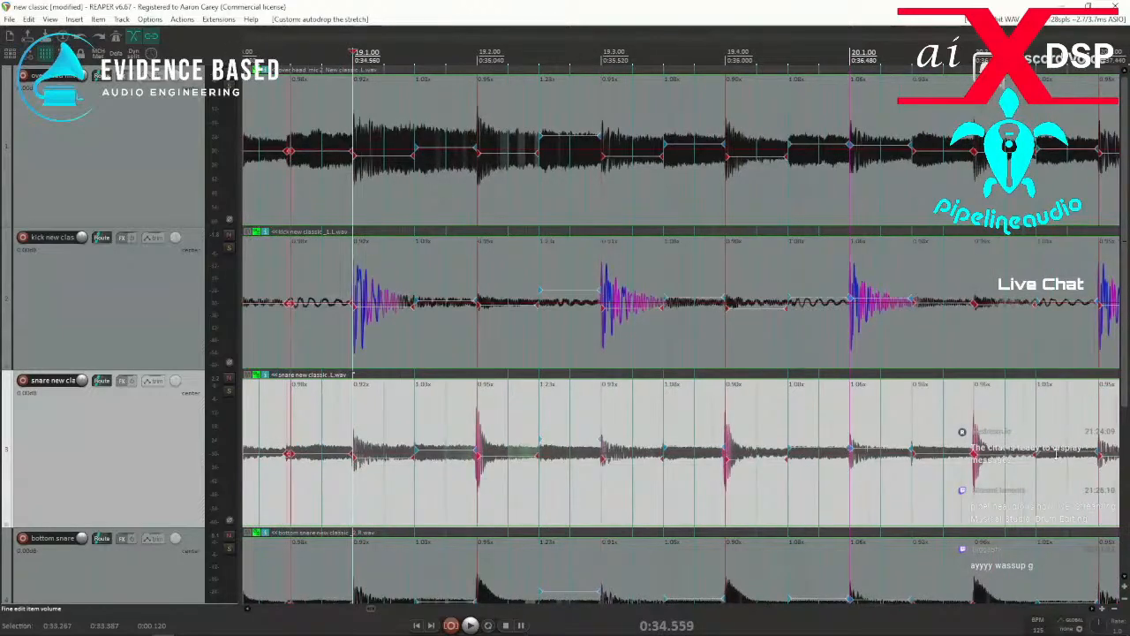
click(294, 478)
scroll(294, 478, up, 5)
drag(667, 492, 684, 493)
key(Delete)
key(q)
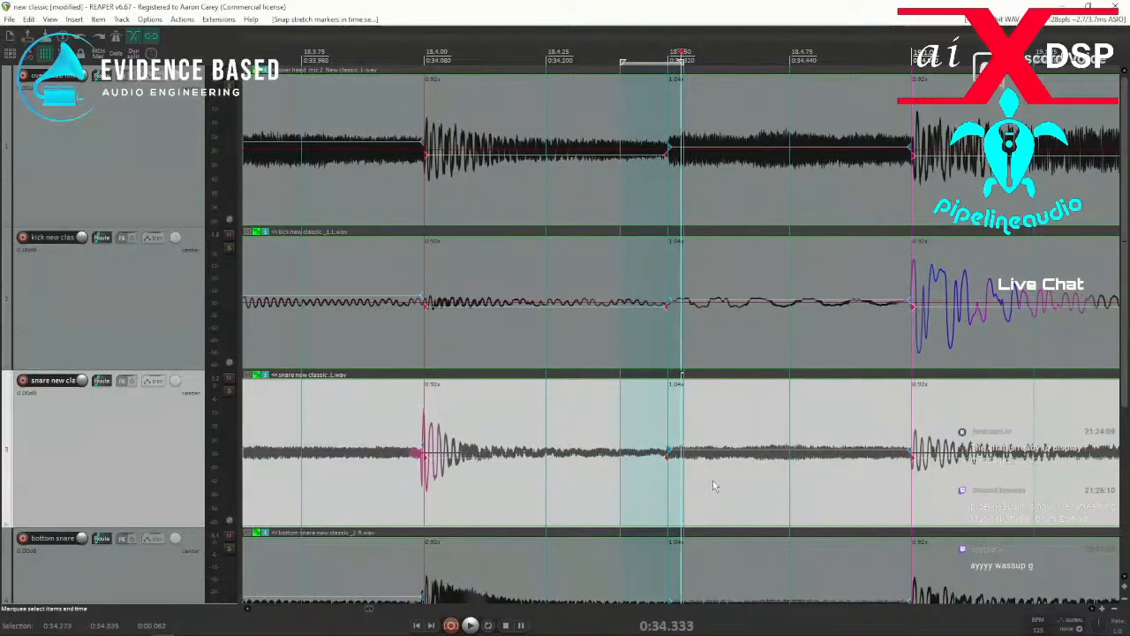
Add stretch markers transient by transient across the grouped drum take, from 18.4.50 through the final hit at bar 127.
key(Tab)
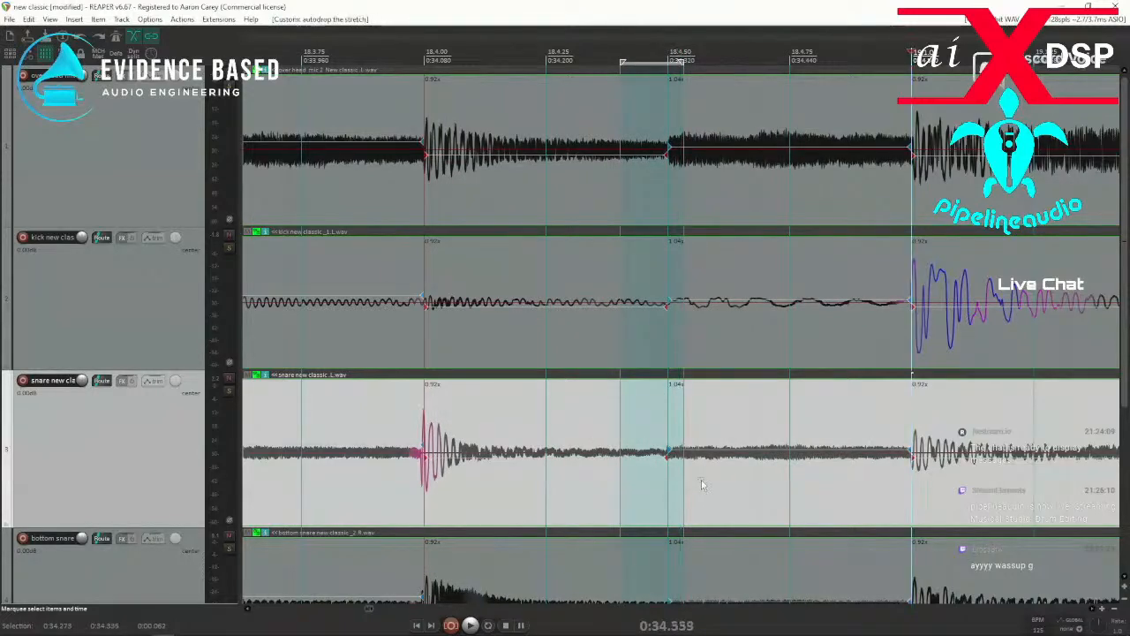
key(Tab)
key(Tab)
key(Tab)
key(Tab)
key(Tab)
key(Tab)
key(Tab)
key(Tab)
key(Tab)
key(Tab)
key(Tab)
key(Tab)
key(Tab)
key(Tab)
key(Tab)
key(Tab)
key(Tab)
key(Tab)
key(Tab)
key(Tab)
key(Tab)
key(Tab)
key(Tab)
key(Tab)
key(Tab)
key(Tab)
key(Tab)
key(Tab)
key(Tab)
key(Tab)
key(Tab)
key(Tab)
key(Tab)
key(Tab)
key(Tab)
key(Tab)
key(Tab)
key(Tab)
key(Tab)
key(Tab)
key(Tab)
key(Tab)
key(Tab)
key(Tab)
key(Tab)
key(Tab)
key(Tab)
key(Tab)
key(Tab)
key(Tab)
key(Tab)
key(Tab)
key(Tab)
key(Tab)
key(Tab)
key(Tab)
key(Tab)
key(Tab)
key(Tab)
key(Tab)
key(Tab)
key(Tab)
key(Tab)
key(Tab)
key(Tab)
key(Tab)
key(Tab)
key(Tab)
key(Tab)
key(Tab)
key(Tab)
key(Tab)
key(Tab)
key(Tab)
key(Tab)
key(Tab)
key(Tab)
key(Tab)
key(Tab)
key(Tab)
key(Tab)
key(Tab)
key(Tab)
key(Tab)
key(Tab)
key(Tab)
key(Tab)
key(Tab)
key(Tab)
key(Tab)
key(Tab)
key(Tab)
key(Tab)
key(Tab)
key(Tab)
key(Tab)
key(Tab)
key(Tab)
key(Tab)
key(Tab)
key(Tab)
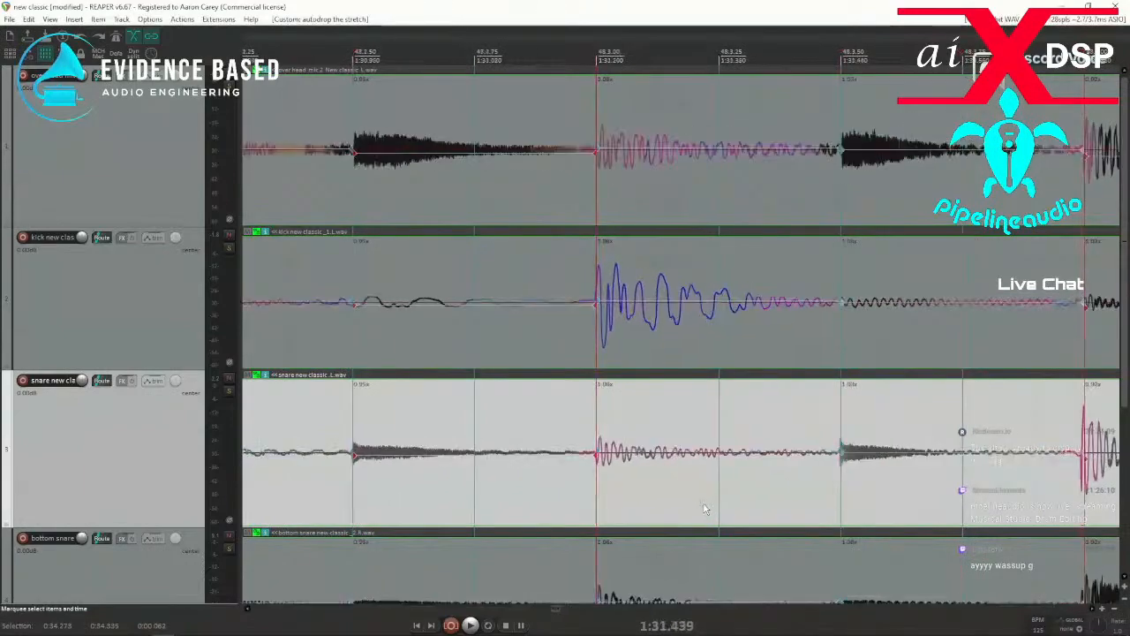
key(Tab)
key(Tab)
key(Tab)
key(Tab)
key(Tab)
key(Tab)
key(Tab)
key(Tab)
key(Tab)
key(Tab)
key(Tab)
key(Tab)
key(Tab)
key(Tab)
key(Tab)
key(Tab)
key(Tab)
key(Tab)
key(Tab)
key(Tab)
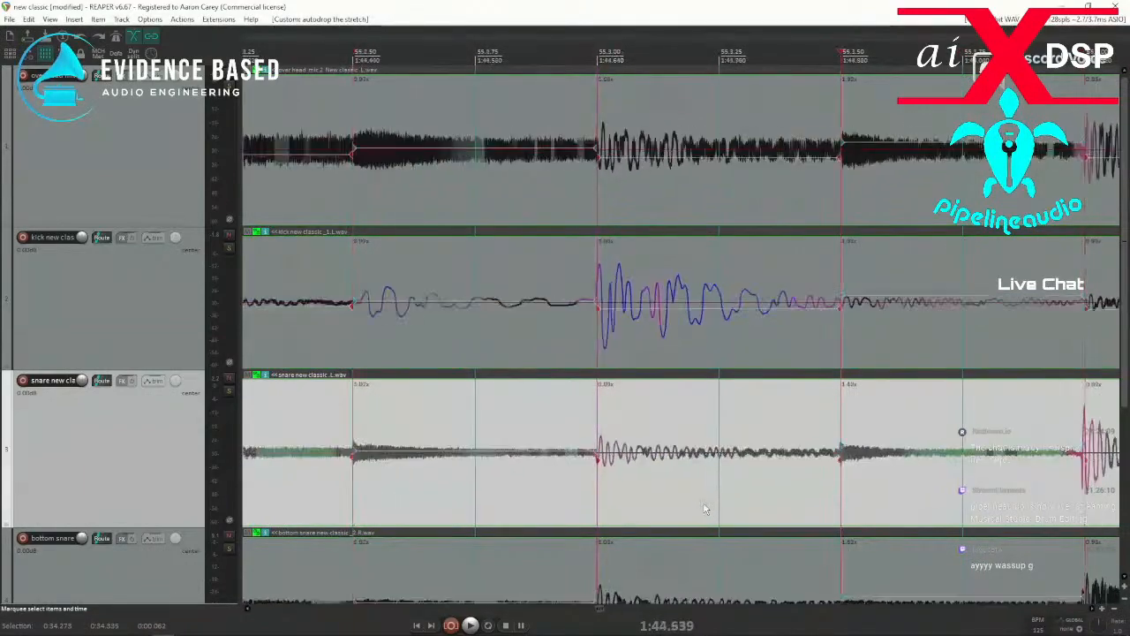
key(Tab)
key(Tab)
key(Tab)
key(Tab)
key(Tab)
key(Tab)
key(Tab)
key(Tab)
key(Tab)
key(Tab)
key(Tab)
key(Tab)
key(Tab)
key(Tab)
key(Tab)
key(Tab)
key(Tab)
key(Tab)
key(Tab)
key(Tab)
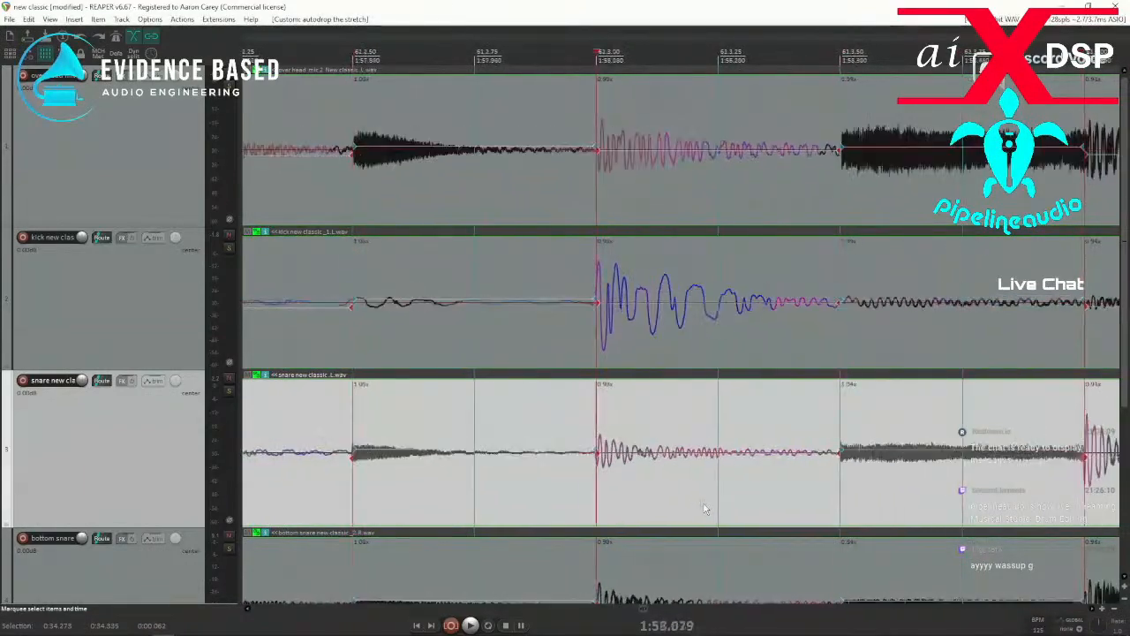
key(Tab)
key(Tab)
key(Tab)
key(Tab)
key(Tab)
key(Tab)
key(Tab)
key(Tab)
key(Tab)
key(Tab)
key(Tab)
key(Tab)
key(Tab)
key(Tab)
key(Tab)
key(Tab)
key(Tab)
key(Tab)
key(Tab)
key(Tab)
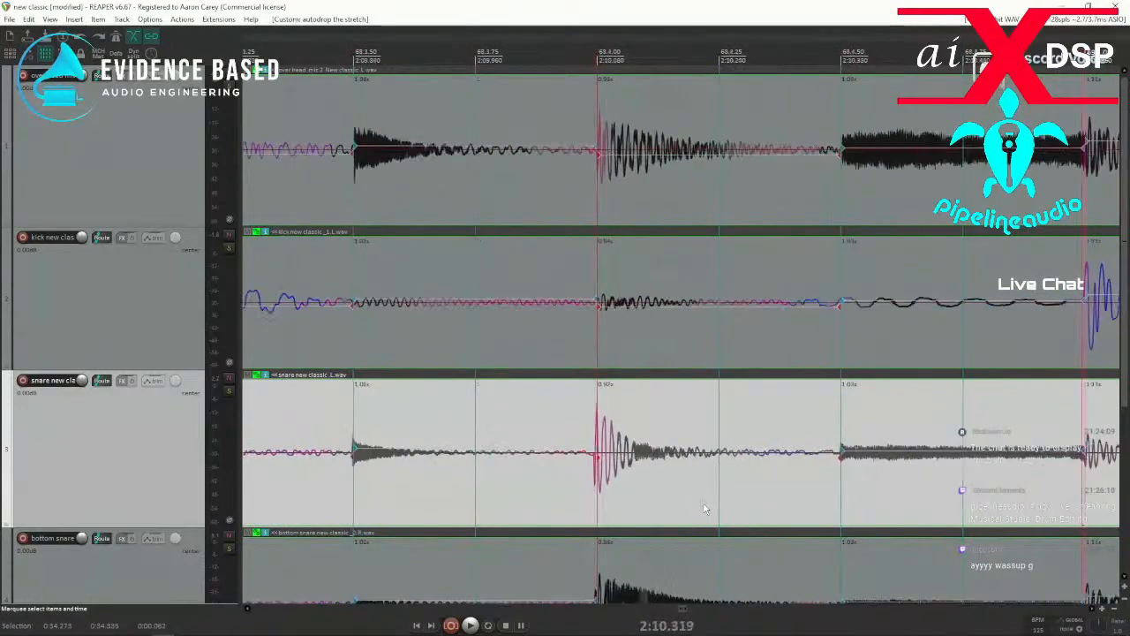
key(Tab)
key(Tab)
key(Tab)
key(Tab)
key(Tab)
key(Tab)
key(Tab)
key(Tab)
key(Tab)
key(Tab)
key(Tab)
key(Tab)
key(Tab)
key(Tab)
key(Tab)
key(Tab)
key(Tab)
key(Tab)
key(Tab)
key(Tab)
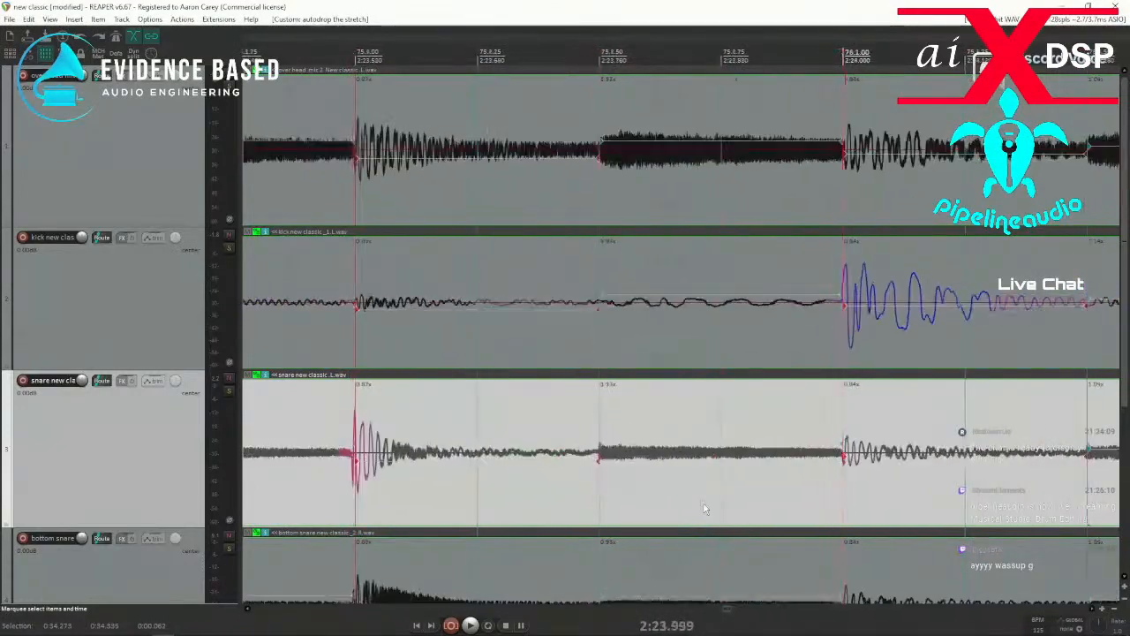
key(Tab)
key(Tab)
key(Tab)
key(Tab)
key(Tab)
key(Tab)
key(Tab)
key(Tab)
key(Tab)
key(Tab)
key(Tab)
key(Tab)
key(Tab)
key(Tab)
key(Tab)
key(Tab)
key(Tab)
key(Tab)
key(Tab)
key(Tab)
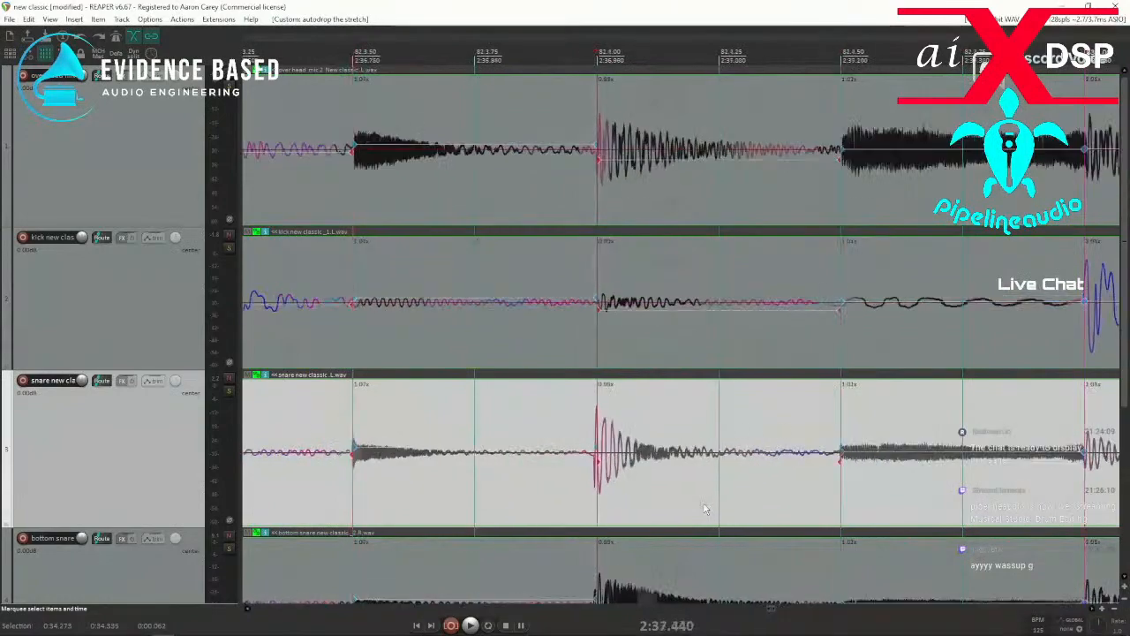
key(Tab)
key(Tab)
key(Tab)
key(Tab)
key(Tab)
key(Tab)
key(Tab)
key(Tab)
key(Tab)
key(Tab)
key(Tab)
key(Tab)
key(Tab)
key(Tab)
key(Tab)
key(Tab)
key(Tab)
key(Tab)
key(Tab)
key(Tab)
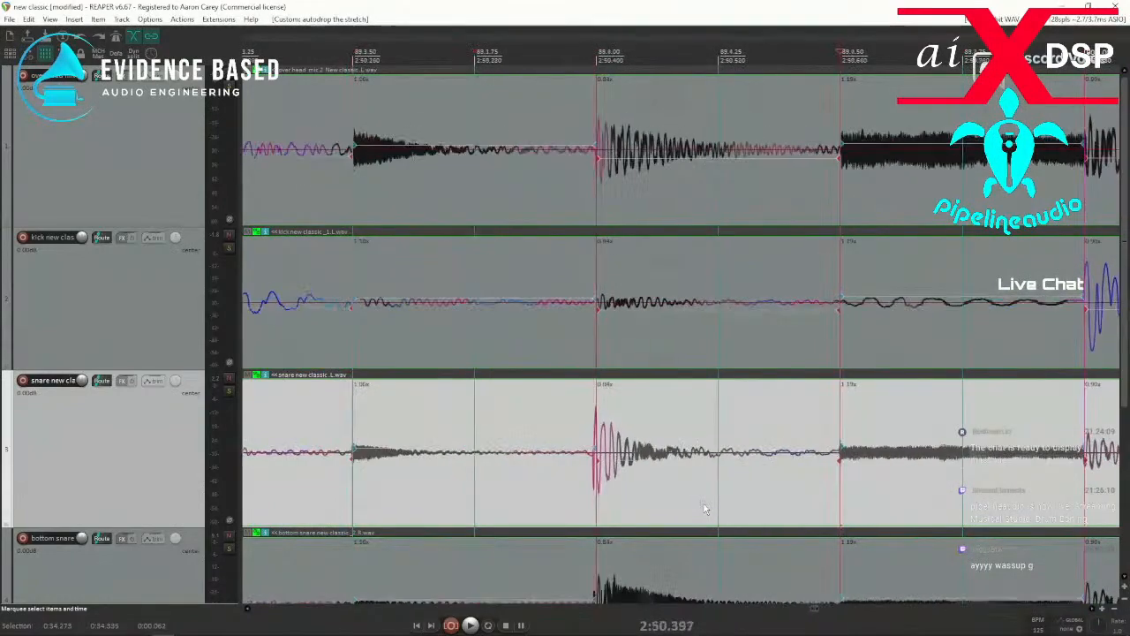
key(Tab)
key(Tab)
key(Tab)
key(Tab)
key(Tab)
key(Tab)
key(Tab)
key(Tab)
key(Tab)
key(Tab)
key(Tab)
key(Tab)
key(Tab)
key(Tab)
key(Tab)
key(Tab)
key(Tab)
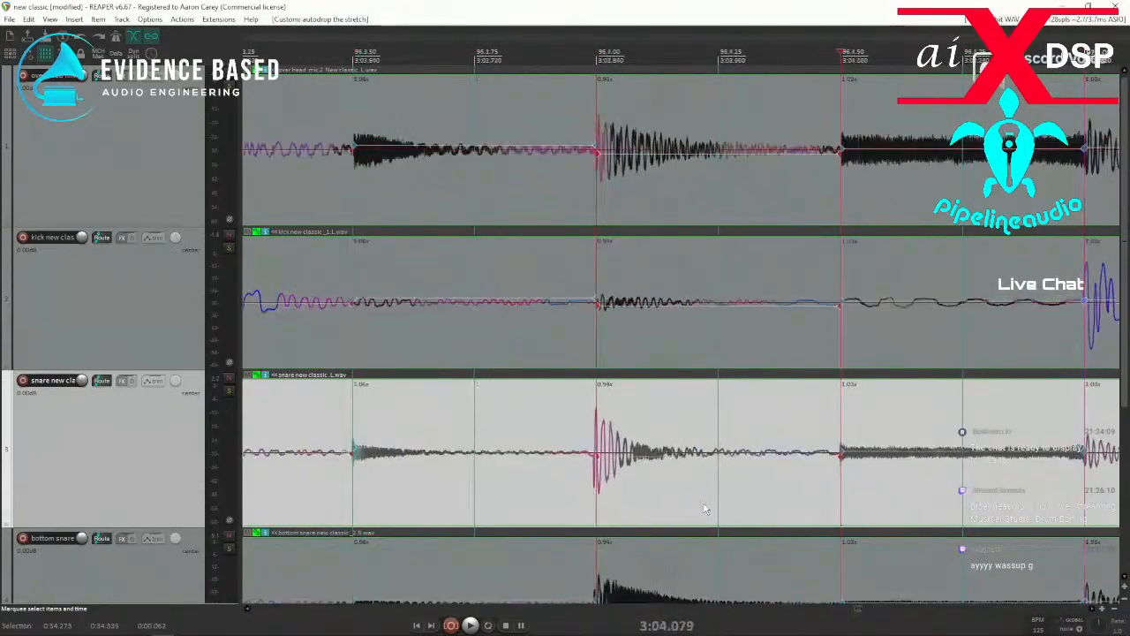
scroll(692, 505, down, 10)
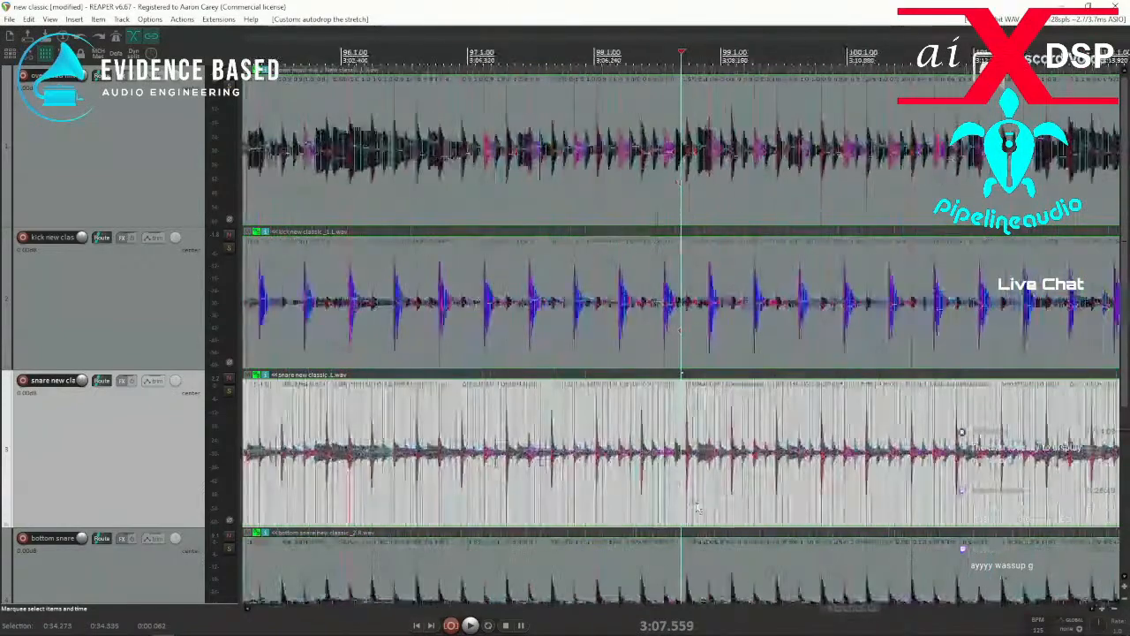
key(Tab)
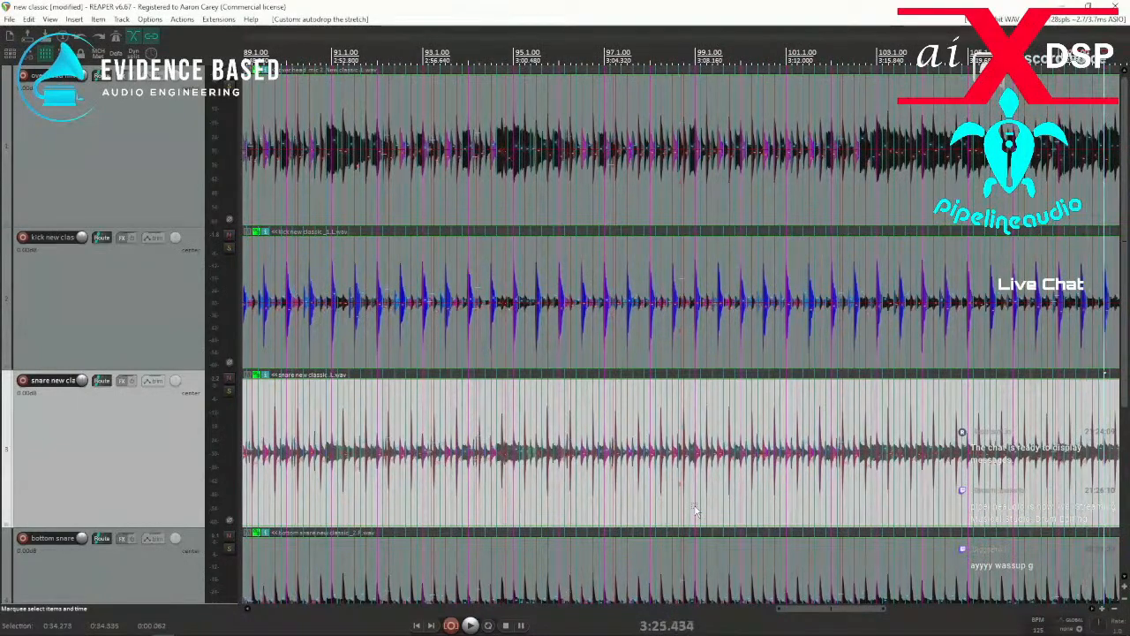
key(Tab)
key(Tab)
key(Tab)
key(Tab)
key(Tab)
key(Tab)
key(Tab)
key(Tab)
key(Tab)
key(Tab)
key(Tab)
key(Tab)
key(Tab)
key(Tab)
key(Tab)
key(Tab)
key(Tab)
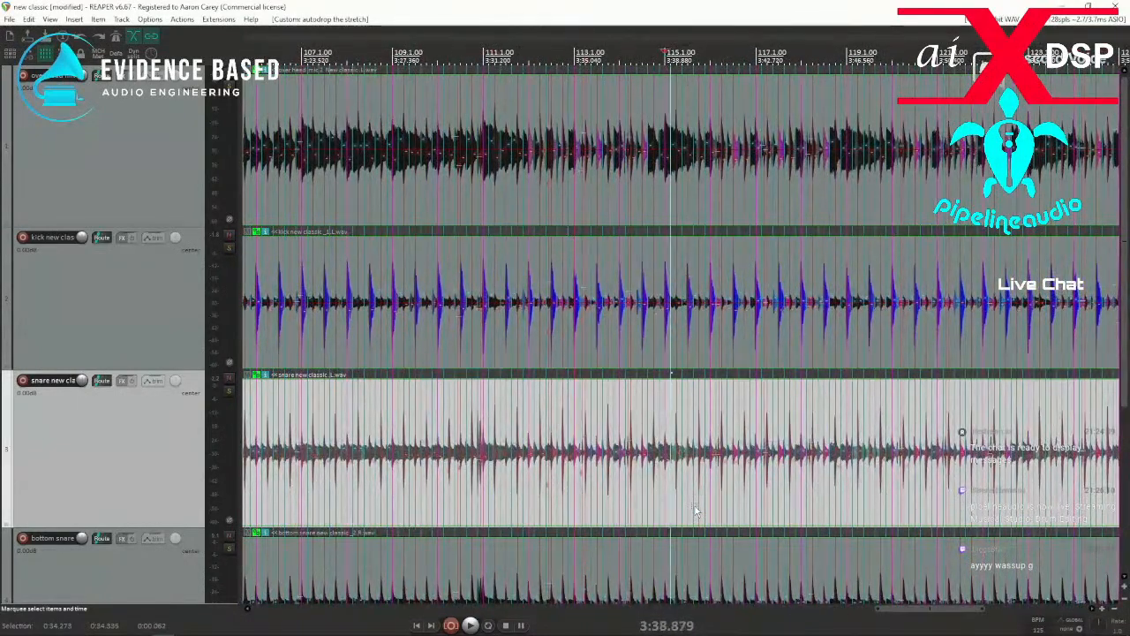
key(Tab)
key(Tab)
key(Tab)
key(Tab)
key(Tab)
key(Tab)
key(Tab)
key(Tab)
key(Tab)
key(Tab)
key(Tab)
key(Tab)
key(Tab)
key(Tab)
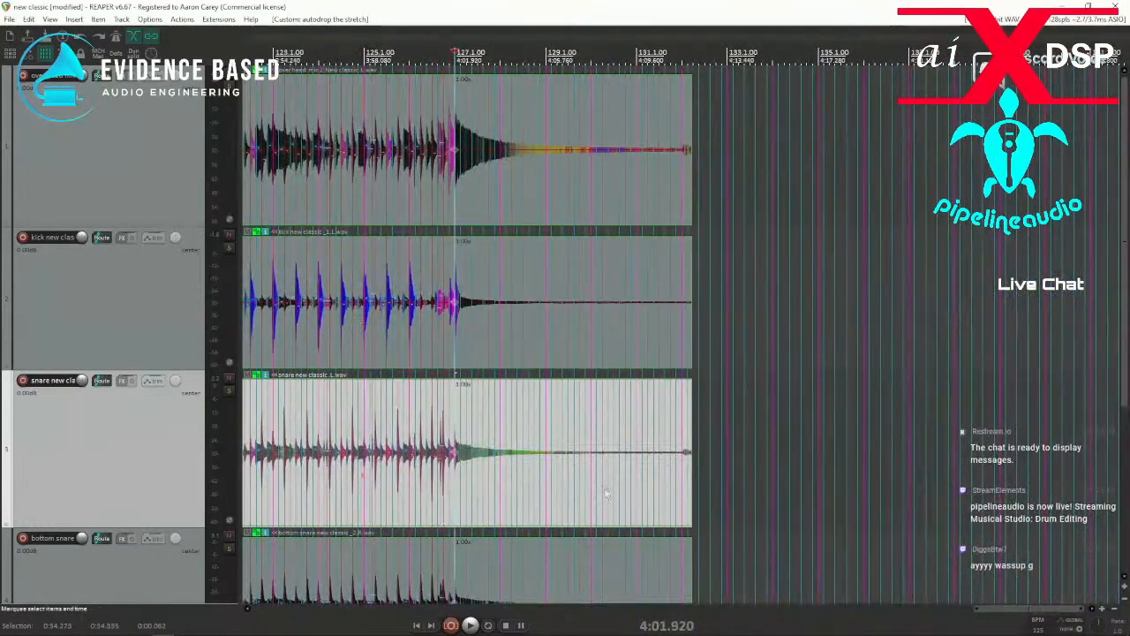
Set the time selection to the whole grouped take and snap all of its stretch markers to the grid.
double_click(547, 427)
key(q)
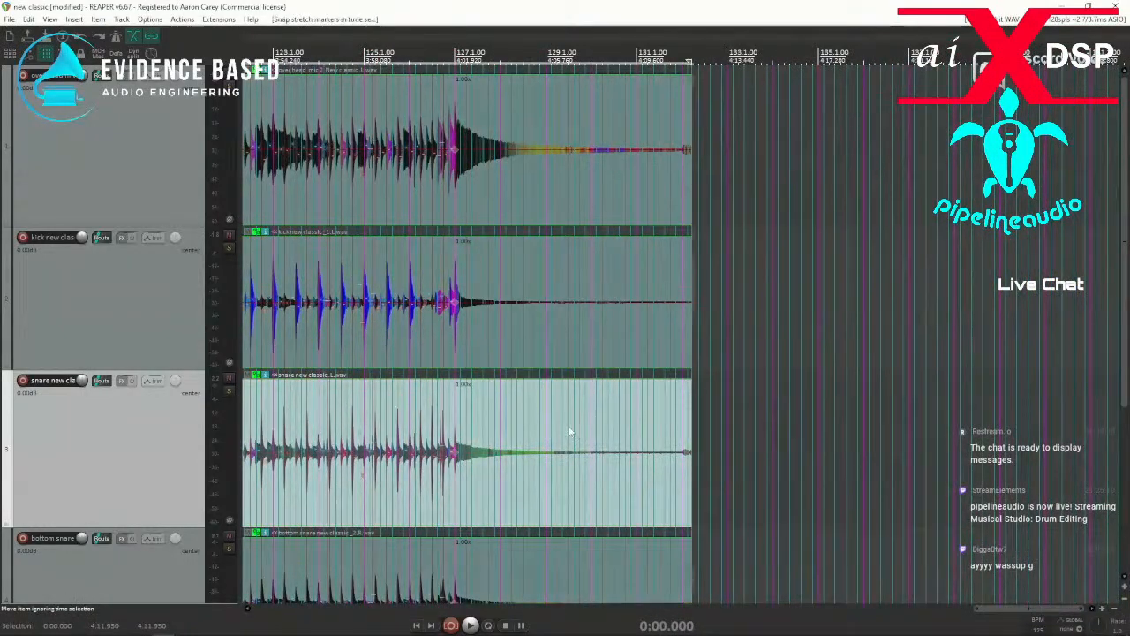
Play the snapped drums from just before bar 3 to check their timing, stopping shortly before bar 18.
scroll(575, 433, down, 2)
scroll(576, 432, down, 5)
click(302, 491)
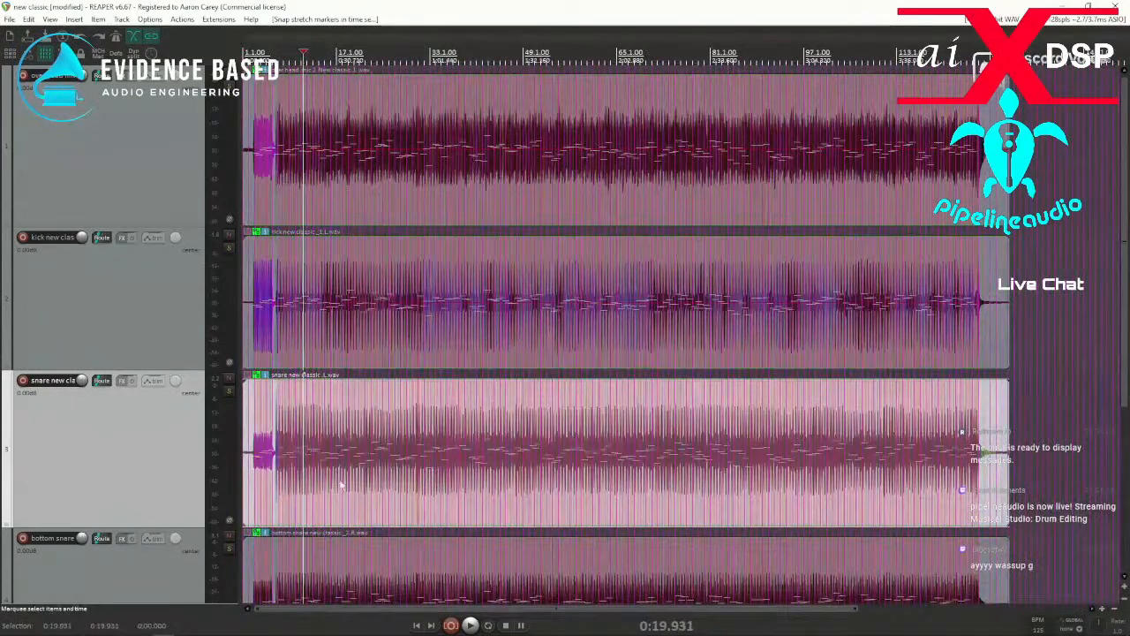
scroll(392, 491, up, 1)
scroll(392, 491, up, 3)
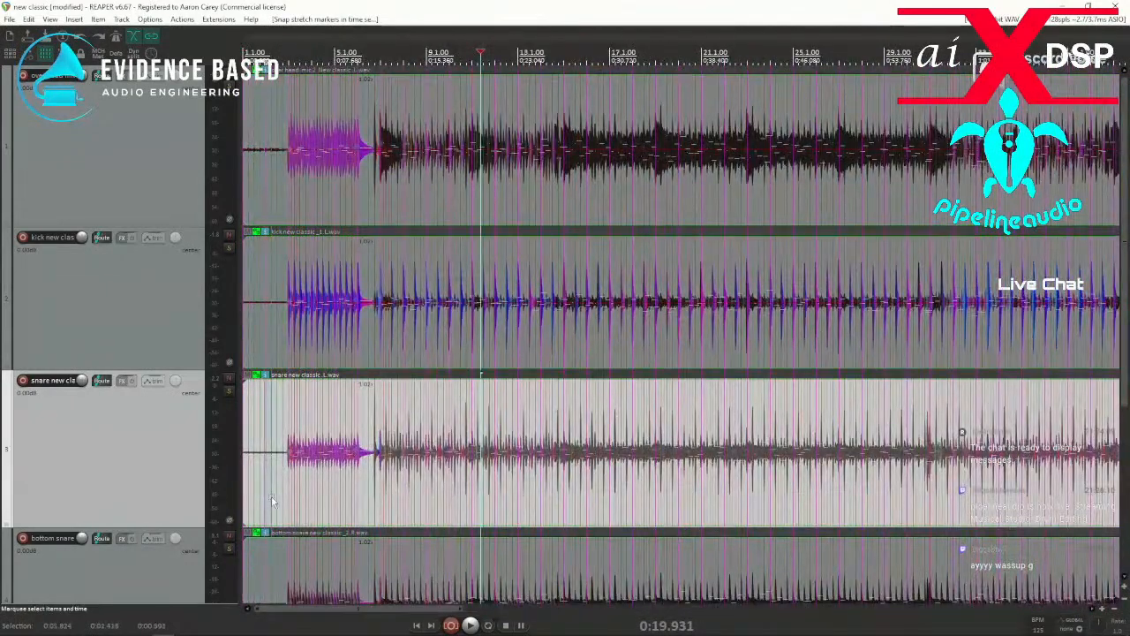
click(301, 488)
scroll(302, 488, up, 6)
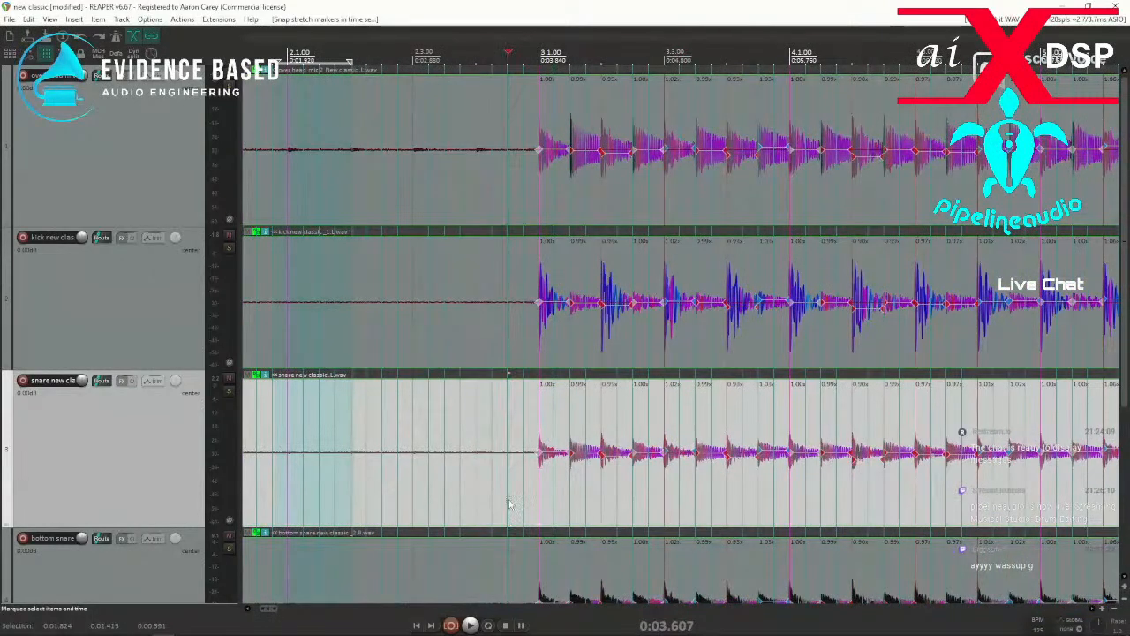
key(space)
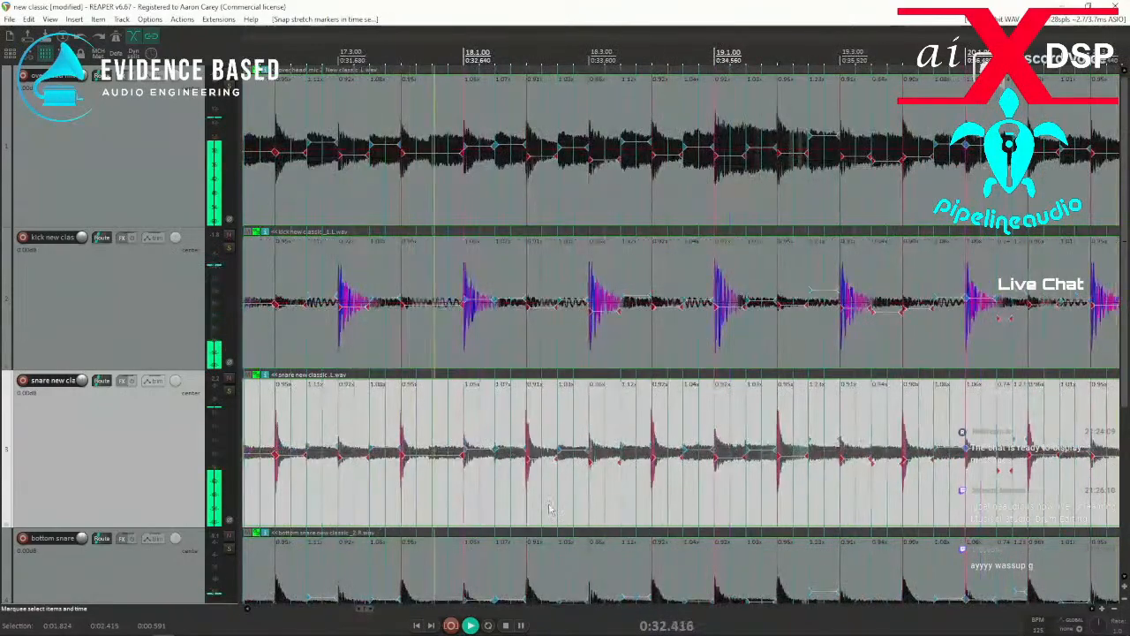
key(space)
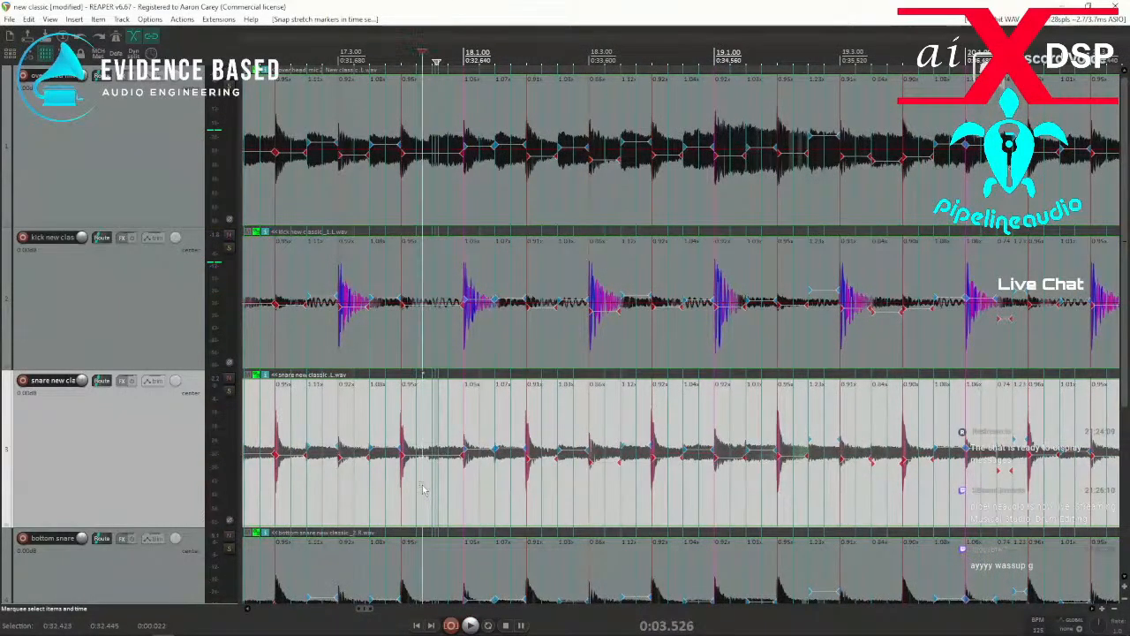
Add a stretch marker at the missed hit near 17.4.50 and snap it to the grid.
click(423, 484)
scroll(422, 485, up, 3)
click(718, 468)
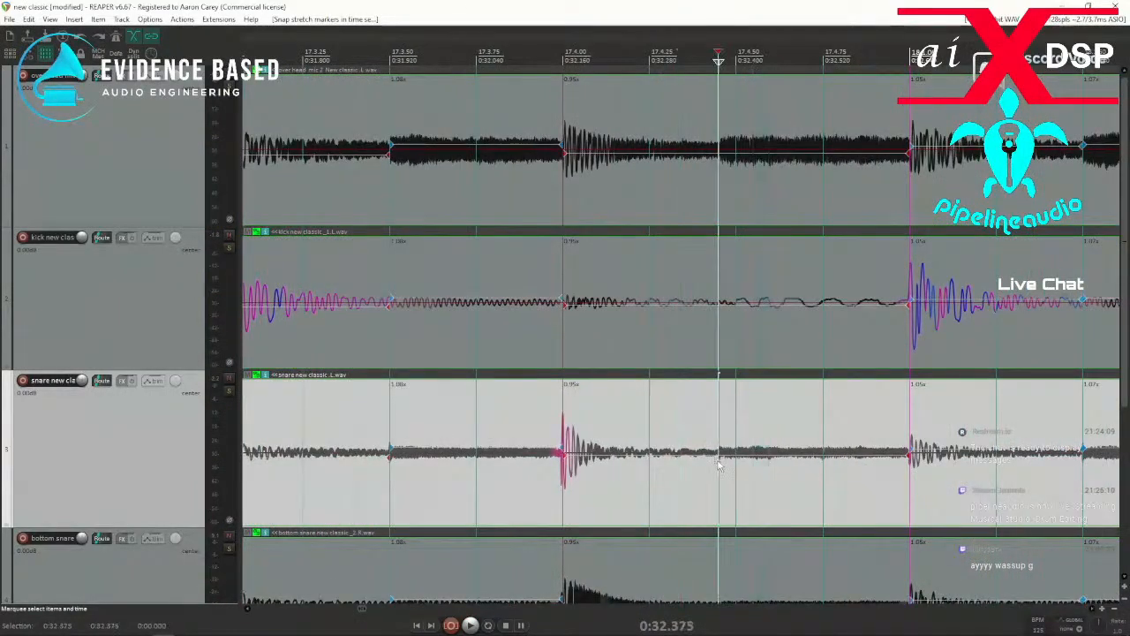
key(shift+w)
drag(683, 511, 753, 501)
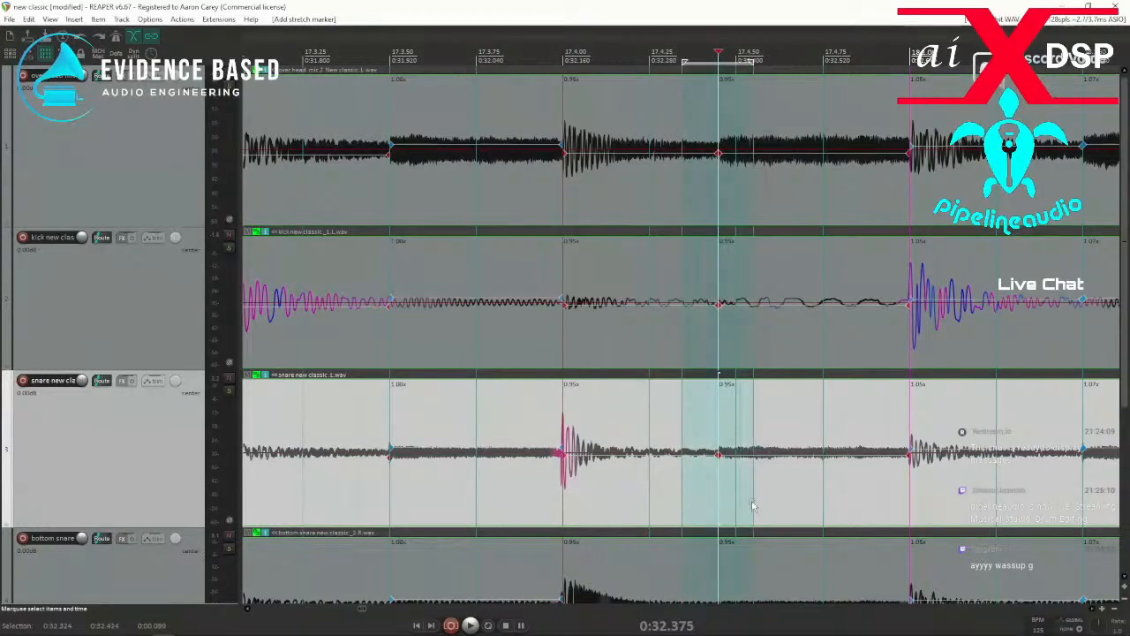
key(q)
Play from just before 17.4 to check the corrected hit and the timing onward past bar 29.
key(space)
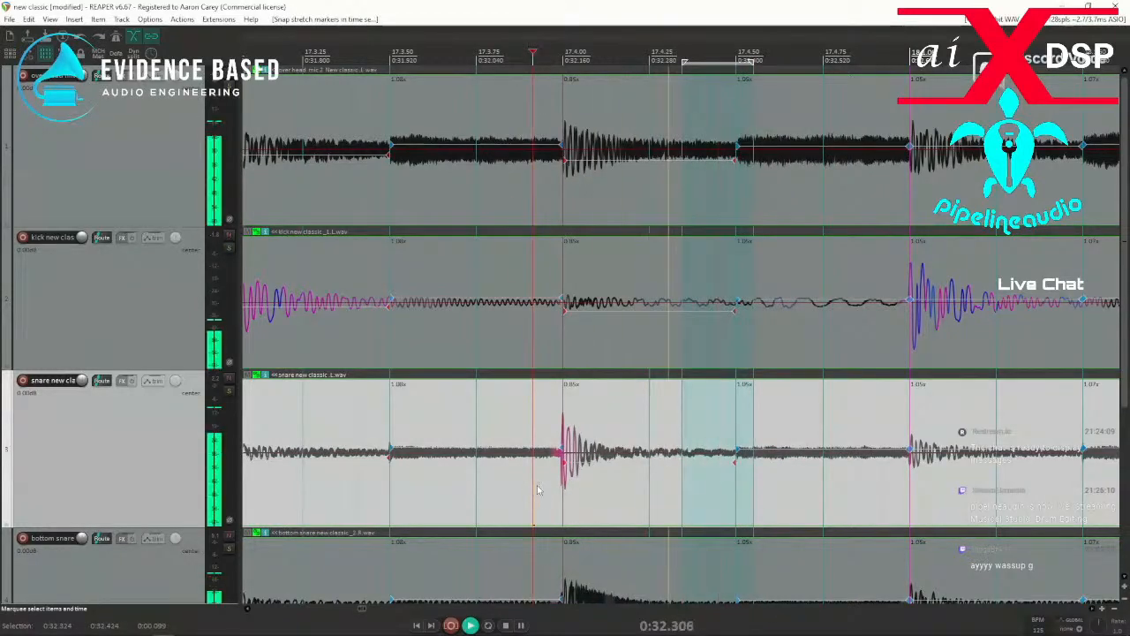
scroll(600, 499, down, 3)
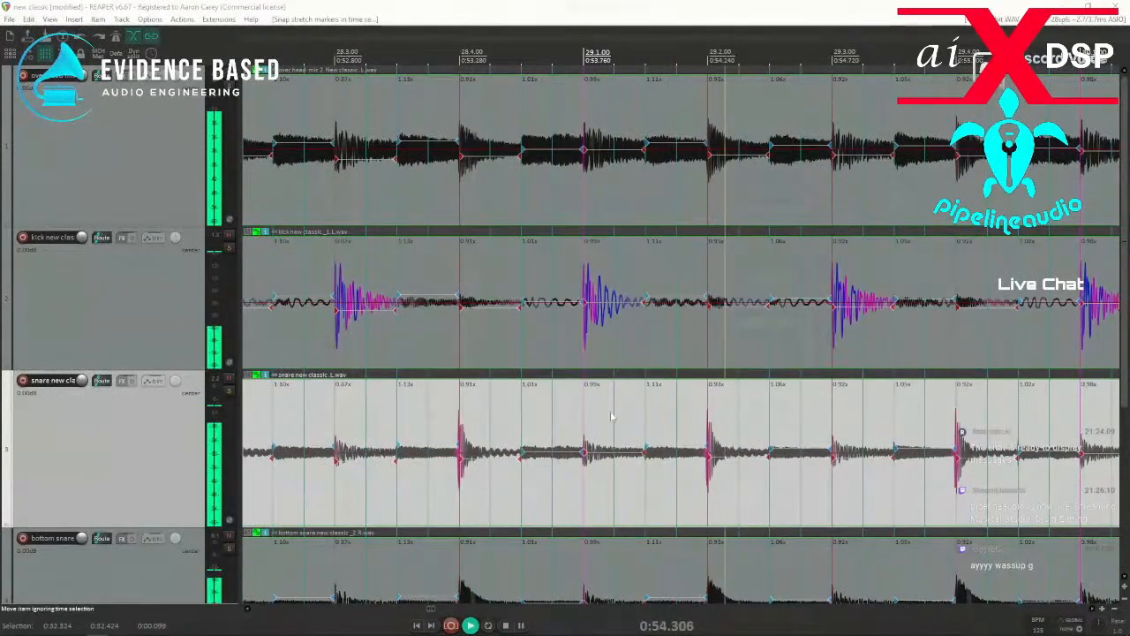
scroll(597, 426, down, 3)
scroll(433, 453, down, 2)
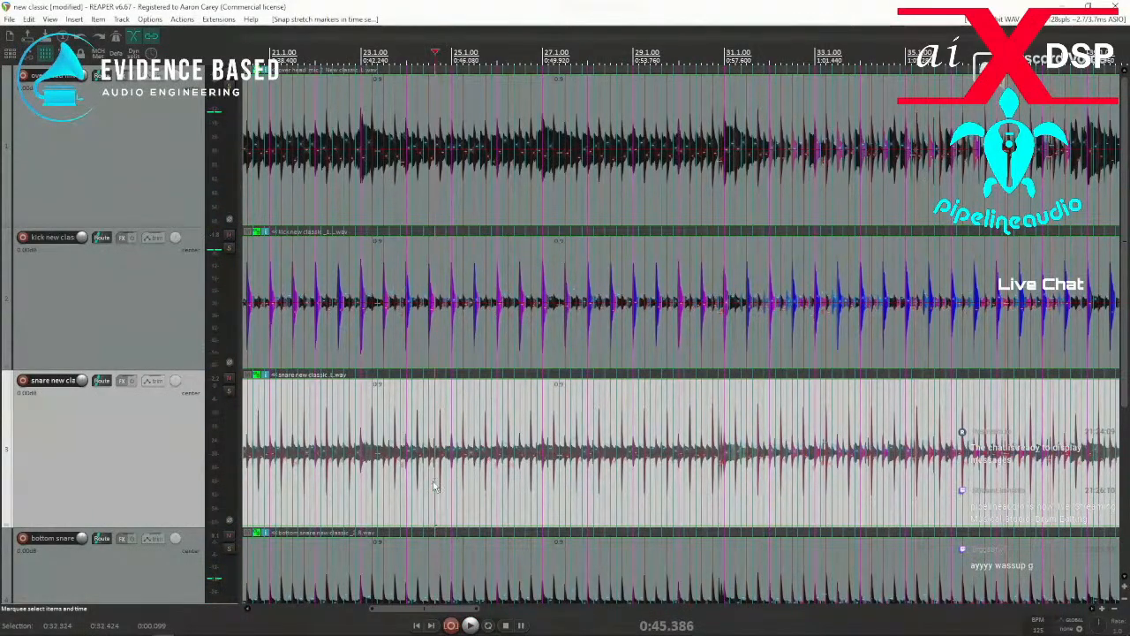
Continue checking playback from around bar 24 up to bar 63, and replay the passage starting near 62.2.50.
scroll(433, 489, up, 6)
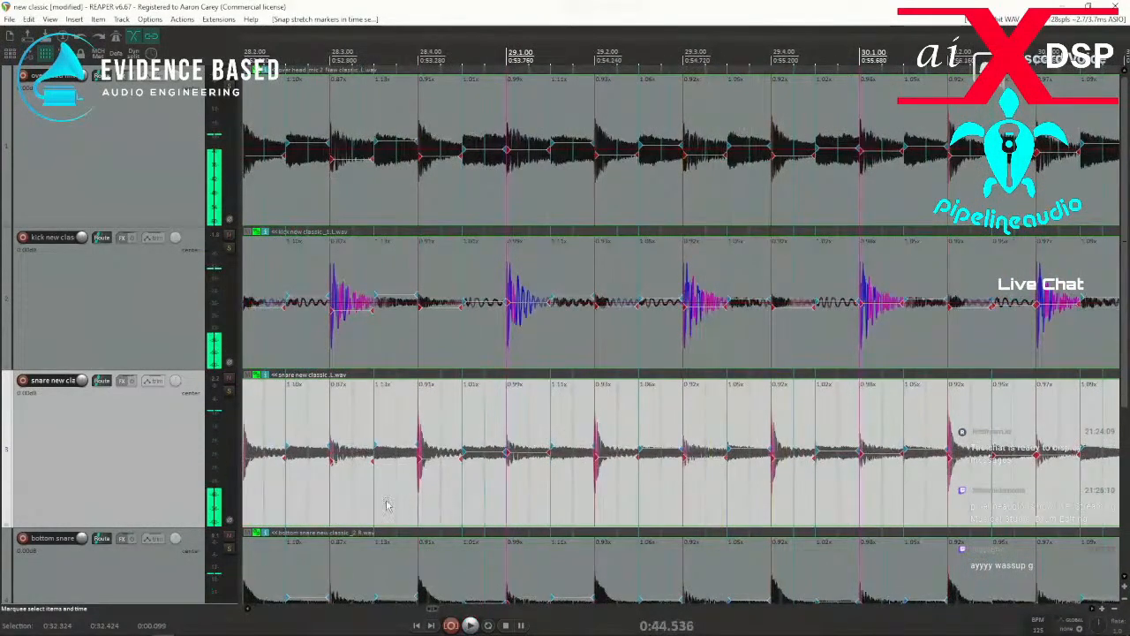
scroll(325, 500, down, 1)
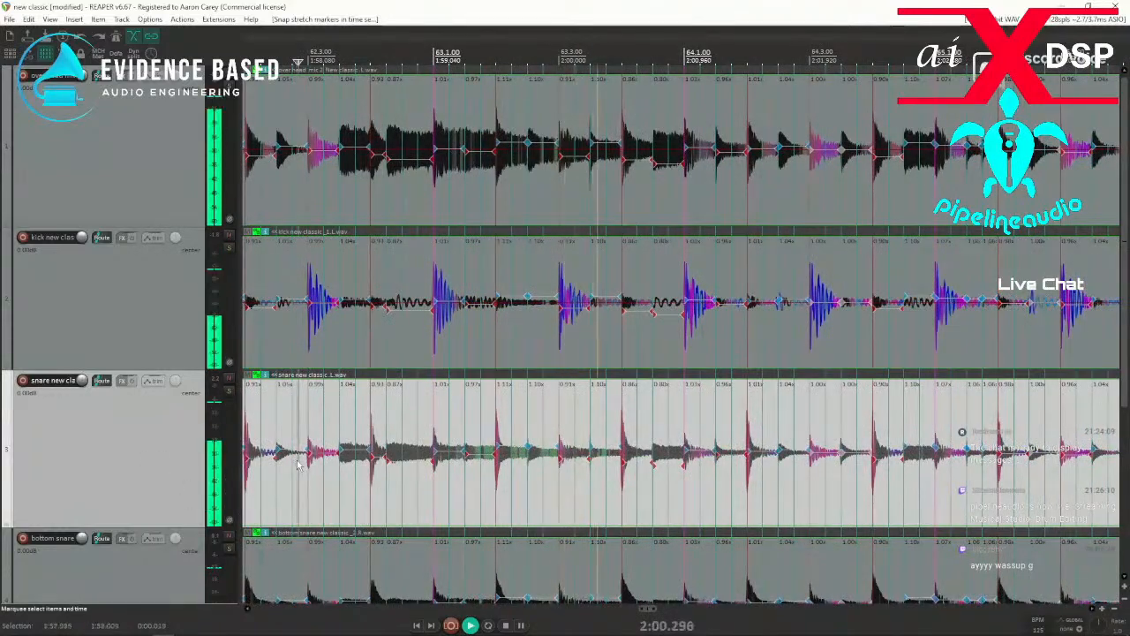
key(space)
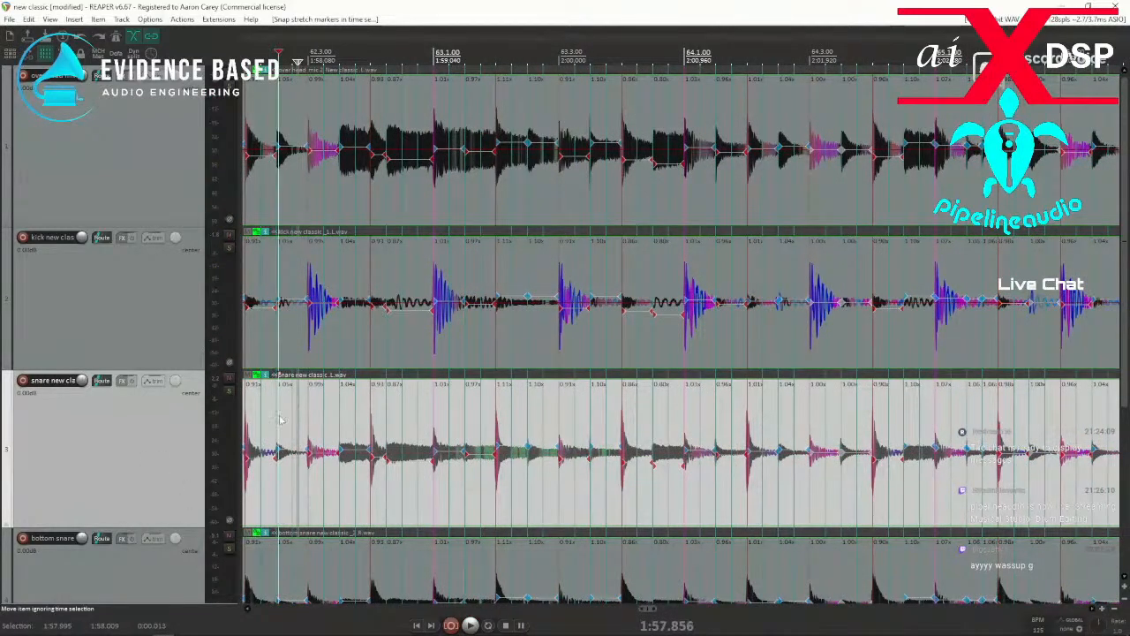
key(space)
key(space)
Remove the stretch markers between just before 62.3 and just after 63.1.
drag(298, 490, 459, 488)
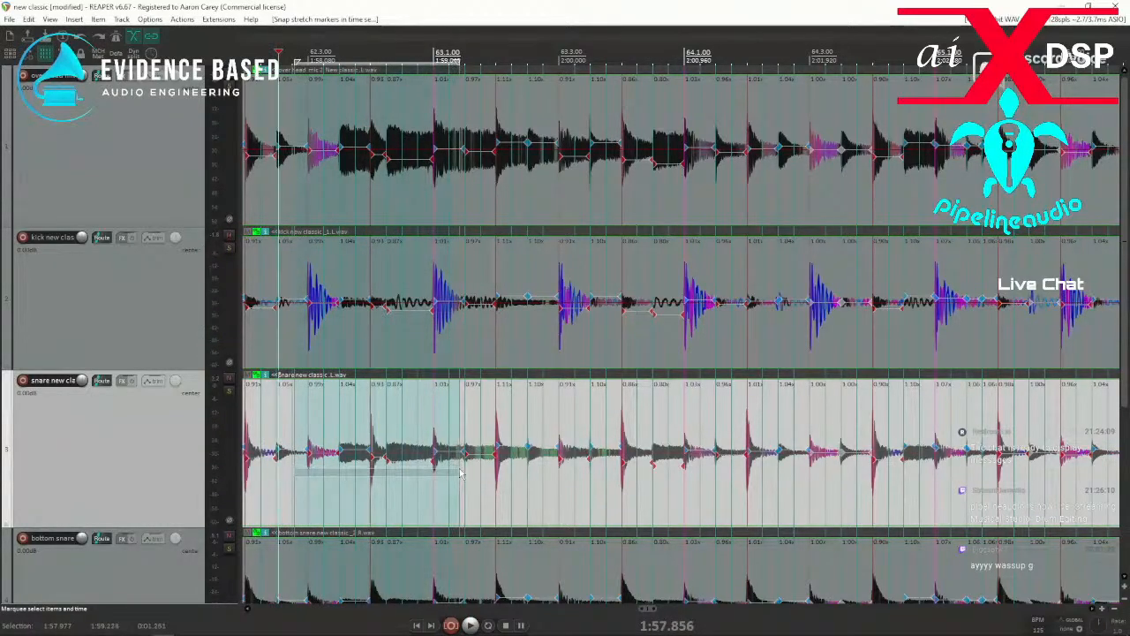
key(Delete)
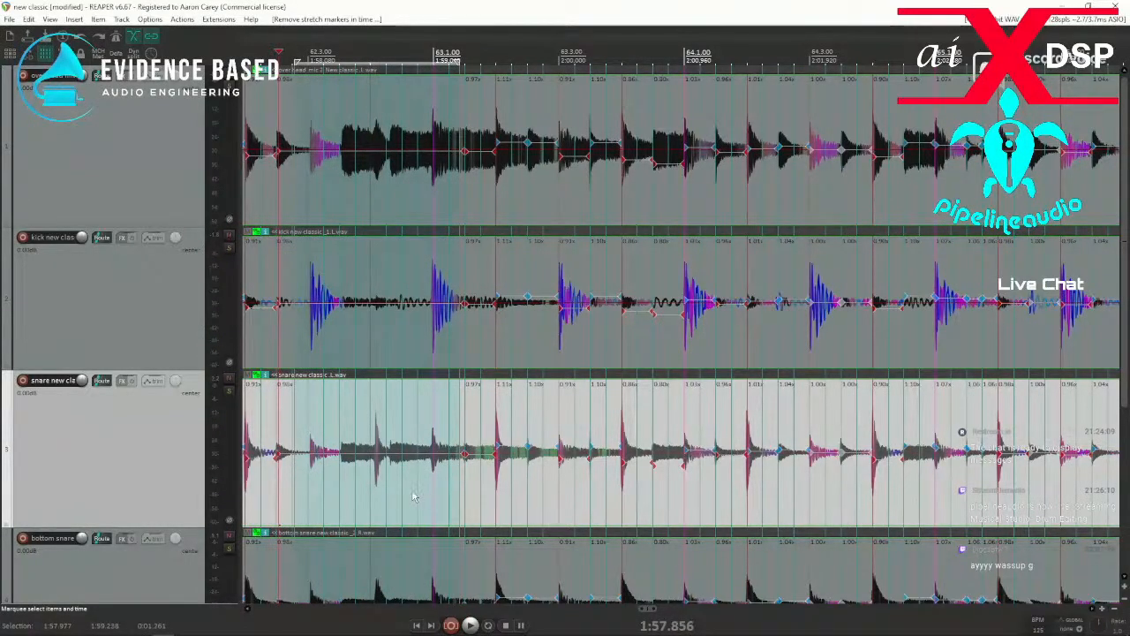
Add stretch markers at the kick hits near 62.3 and 63.1 and the snare hit near 62.4, and snap them to the grid.
click(298, 351)
scroll(424, 367, up, 5)
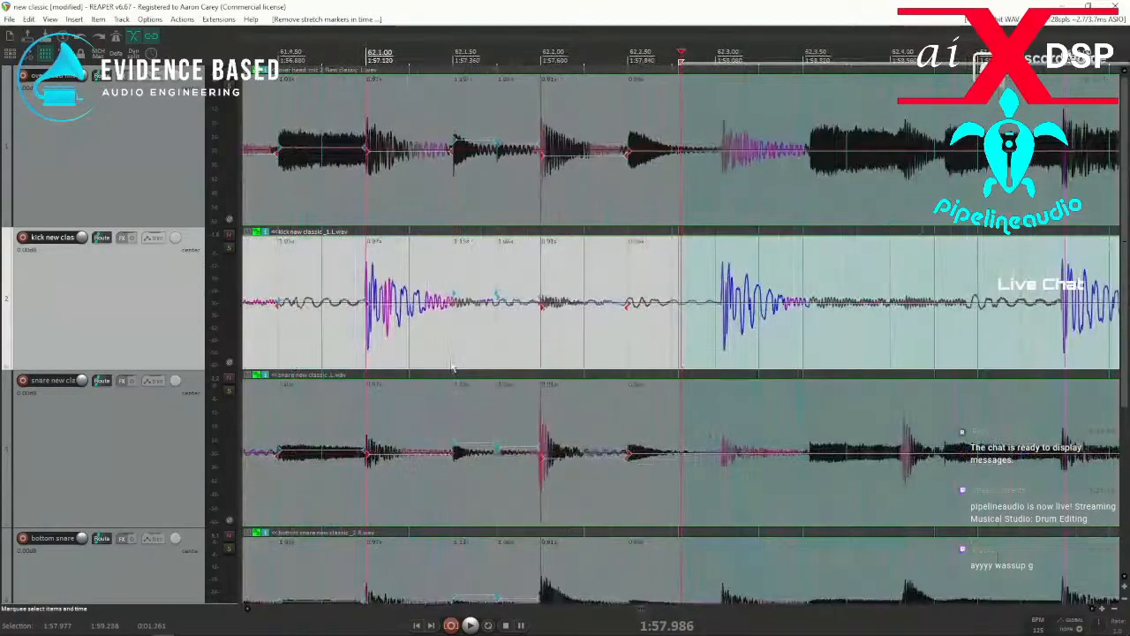
key(shift+w)
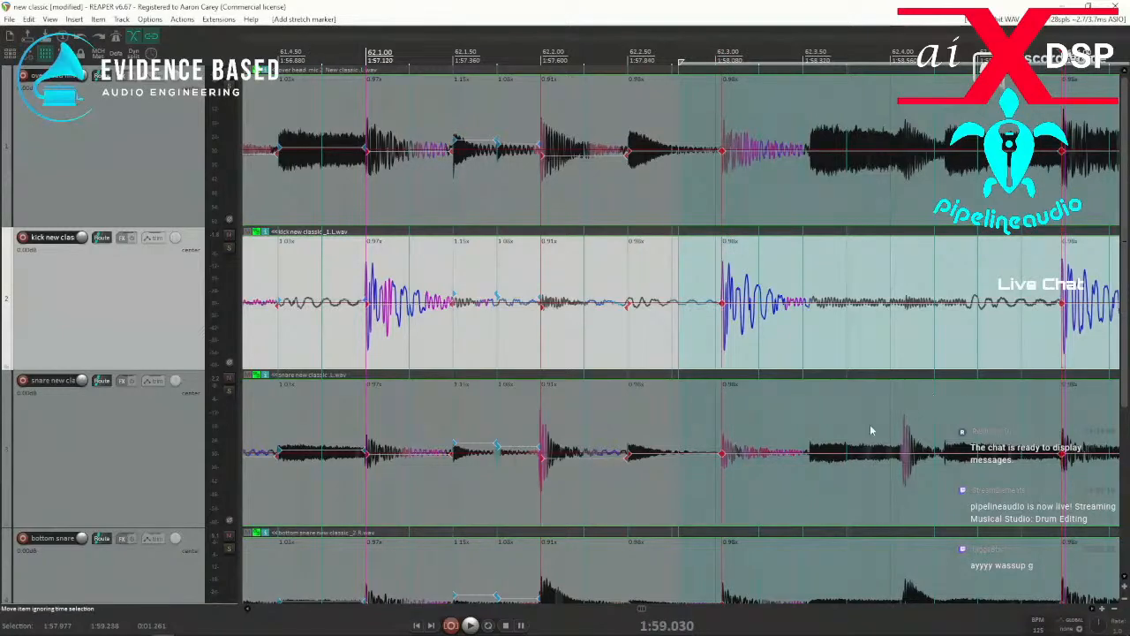
click(880, 484)
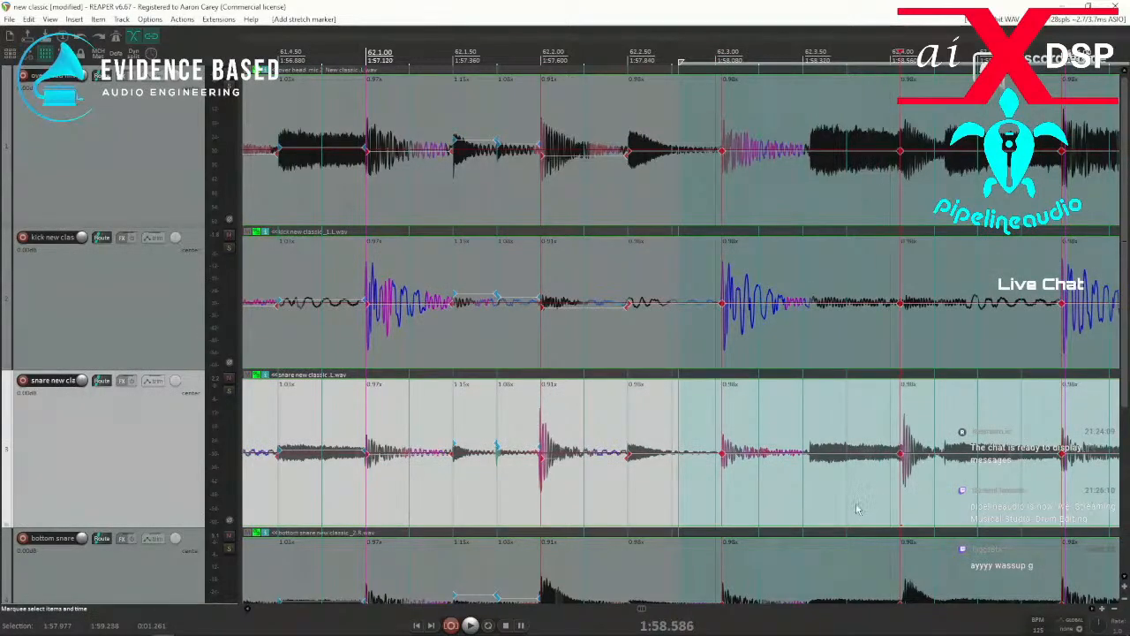
drag(705, 511, 1085, 484)
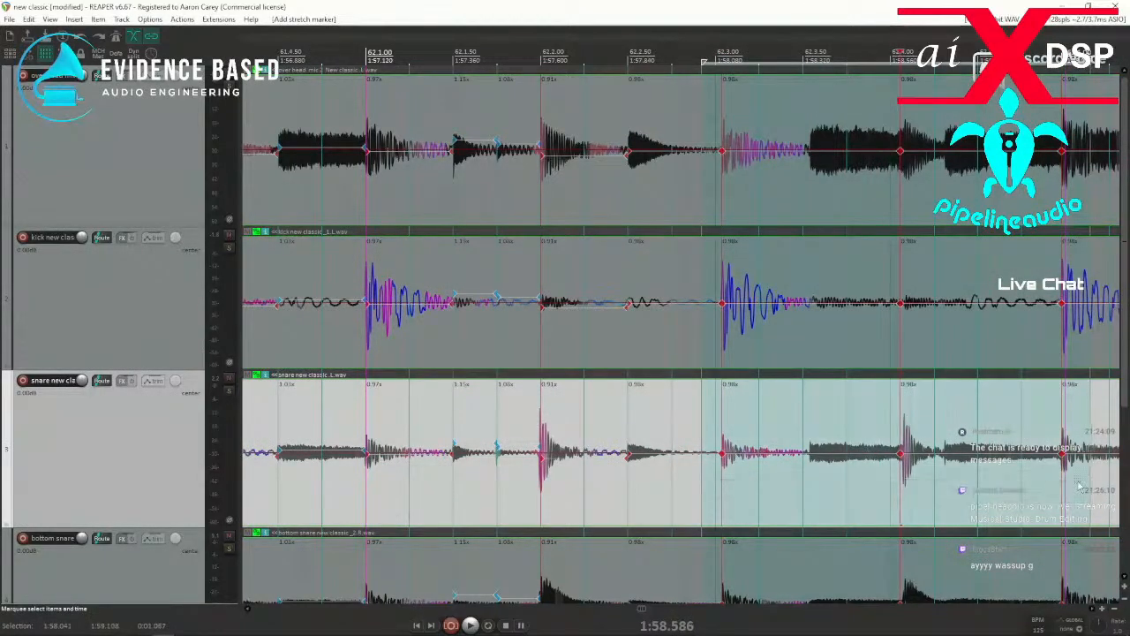
key(q)
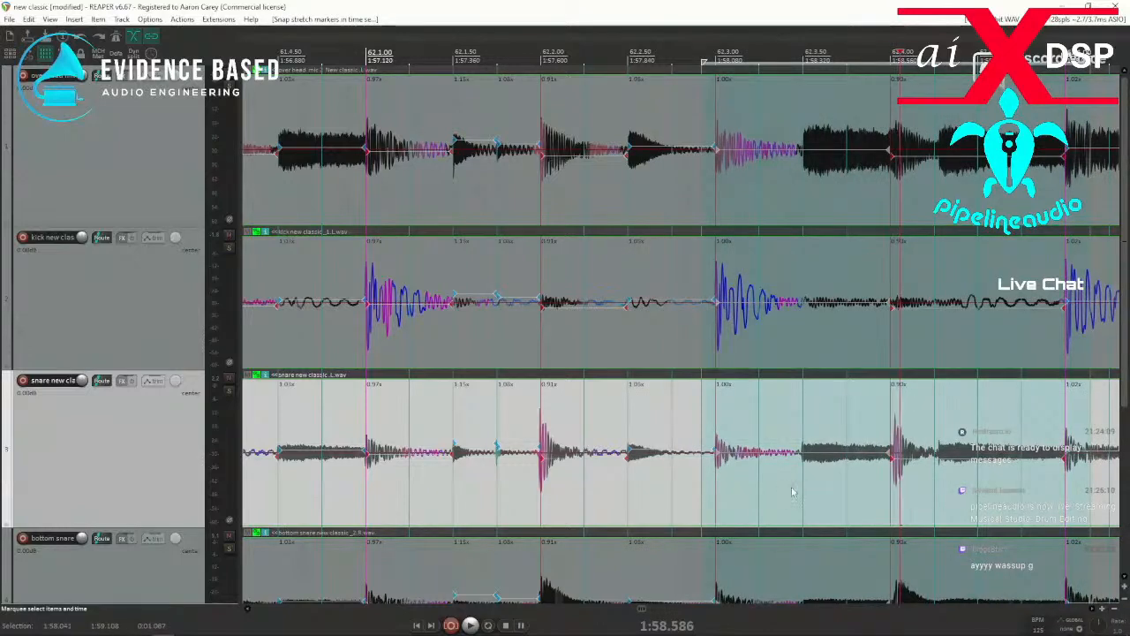
Add a stretch marker at the hit near 62.3.50, snap it to the grid, and replay from just after 62.2.50.
drag(791, 495, 814, 495)
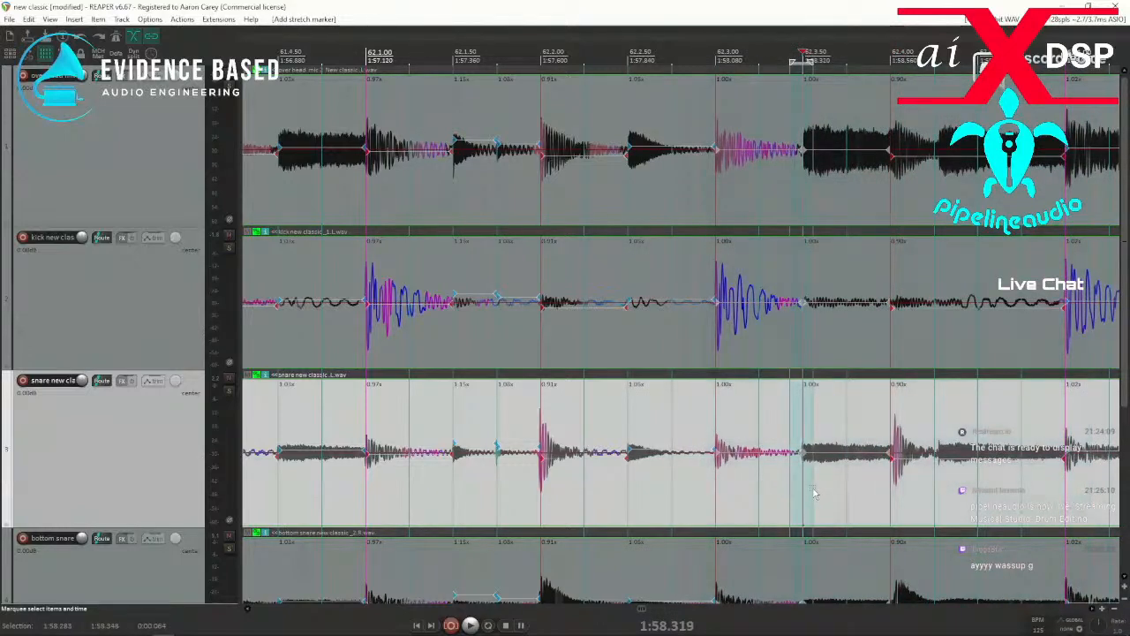
click(654, 494)
key(space)
key(space)
key(space)
key(space)
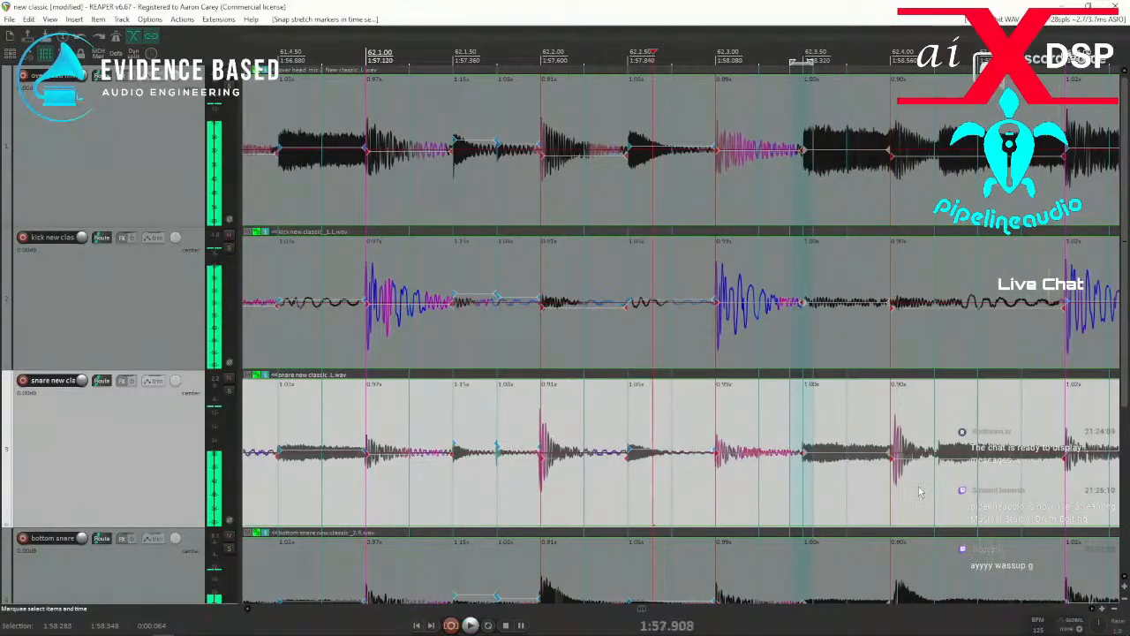
Add a stretch marker on the snare transient just after 62.4 and snap it to the grid.
click(915, 495)
scroll(914, 494, up, 3)
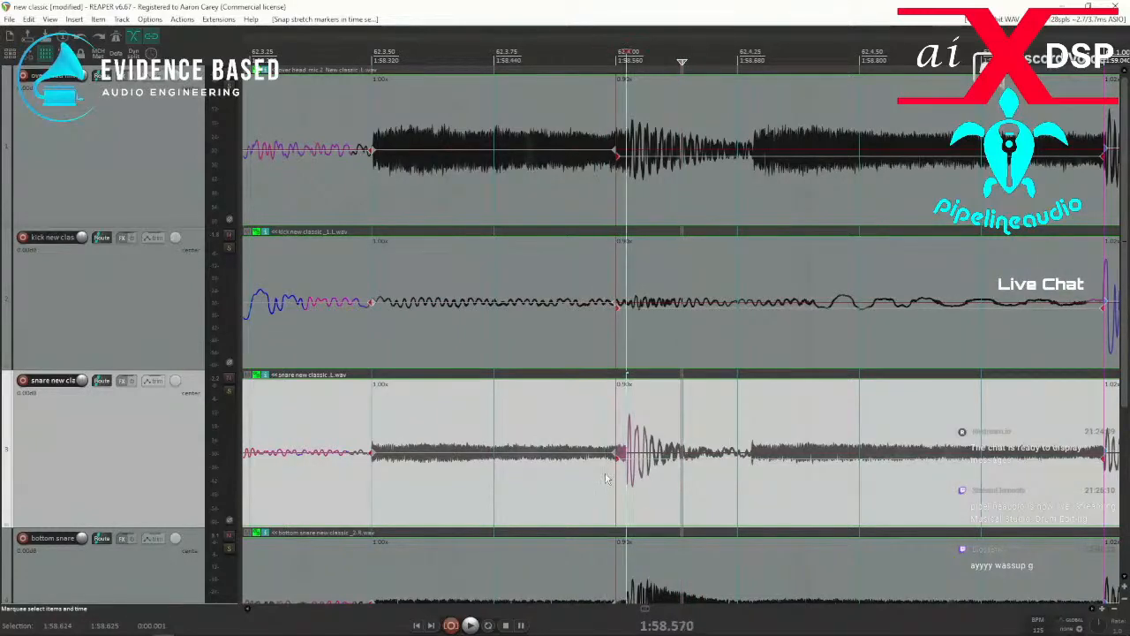
key(shift+w)
drag(605, 478, 652, 494)
key(q)
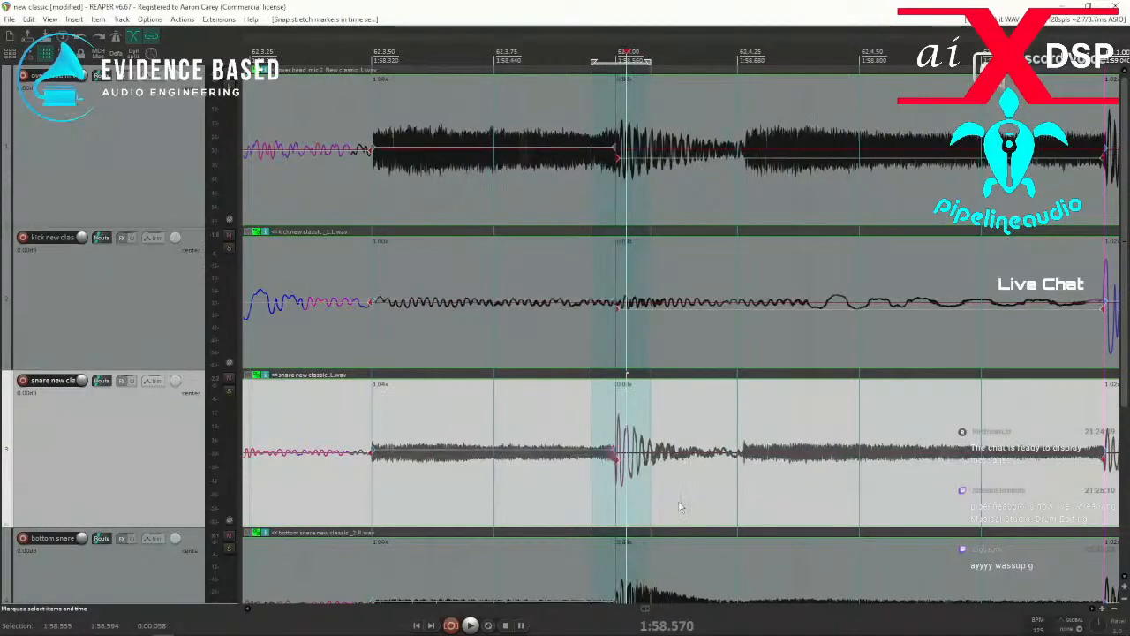
Play from before 62.3, add a stretch marker at the hit near 62.4.25, and snap it to the grid.
scroll(432, 506, down, 2)
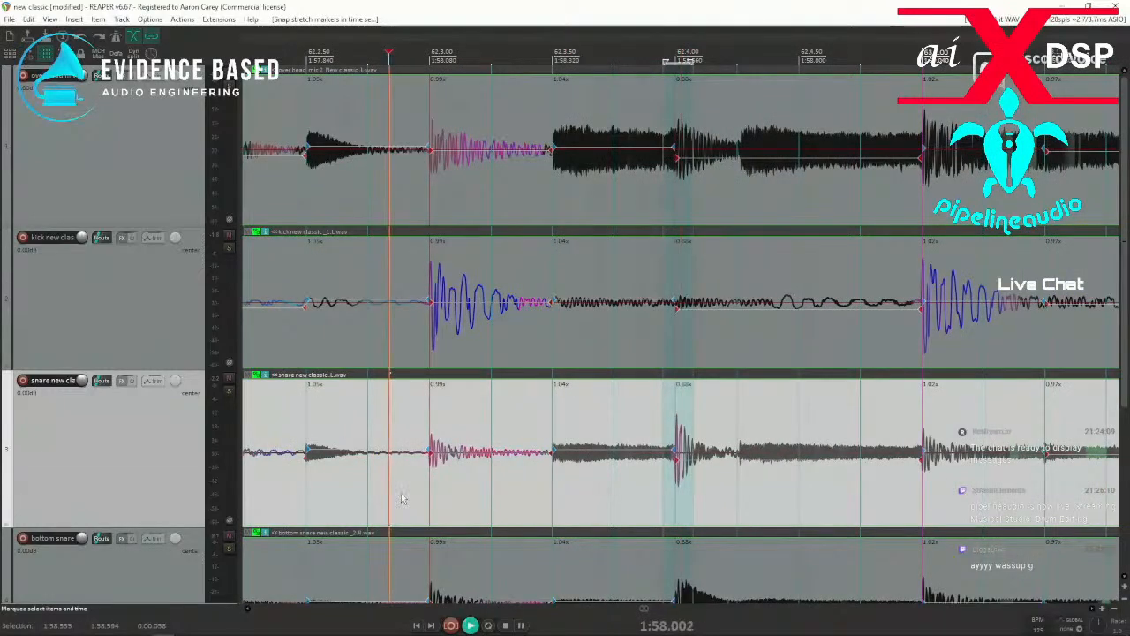
key(space)
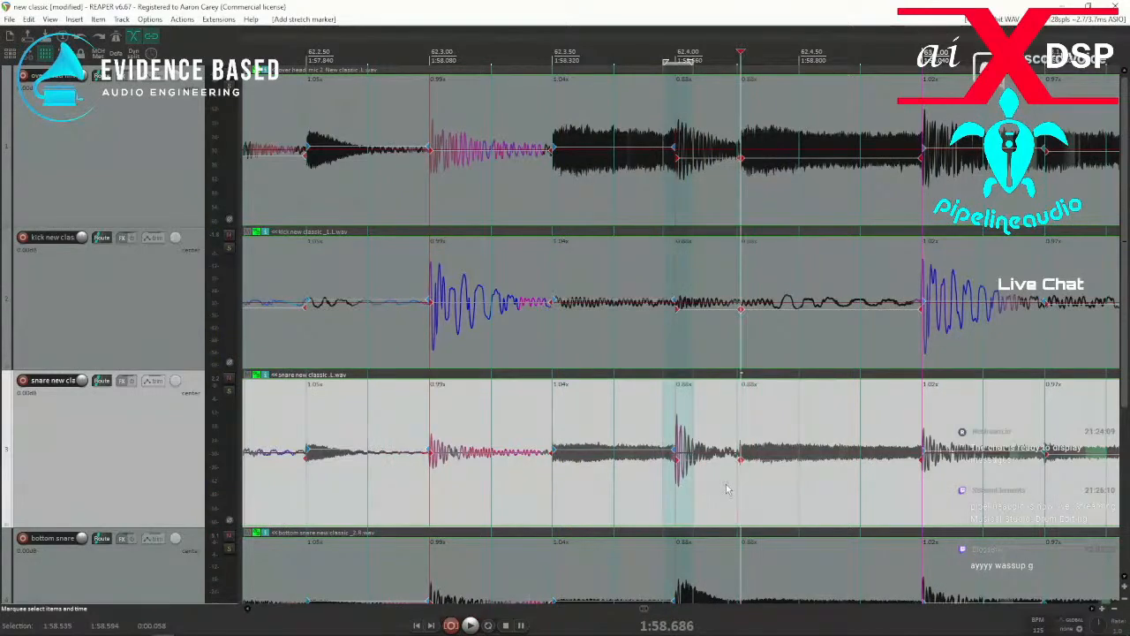
drag(727, 489, 765, 492)
key(q)
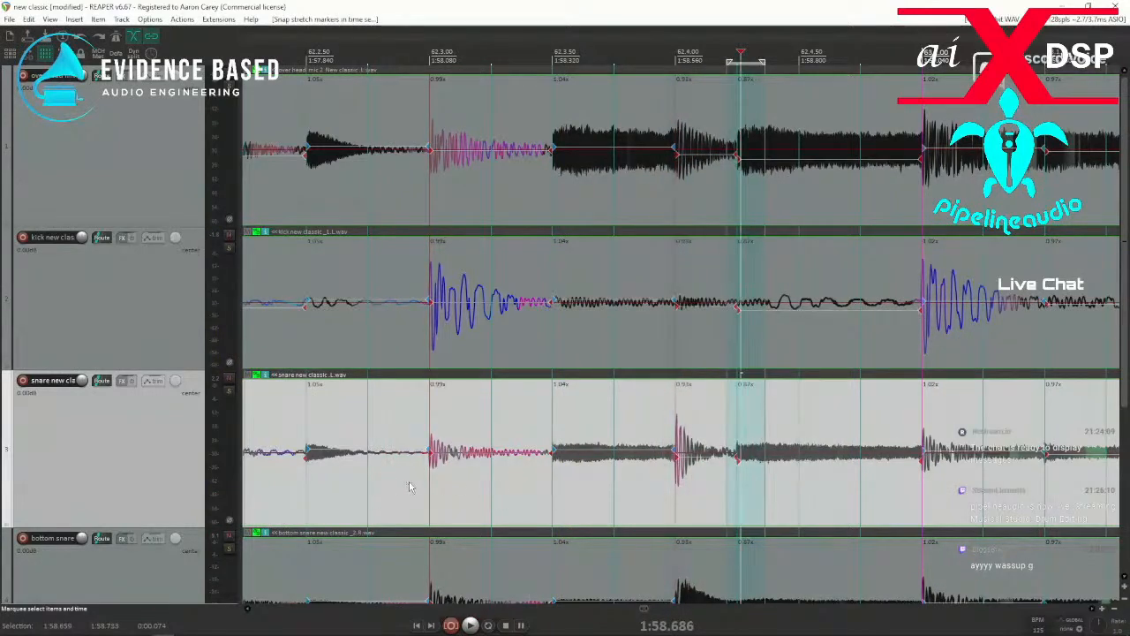
Check playback from just before 62.3 through to around bar 100.
click(409, 486)
key(space)
scroll(704, 493, down, 2)
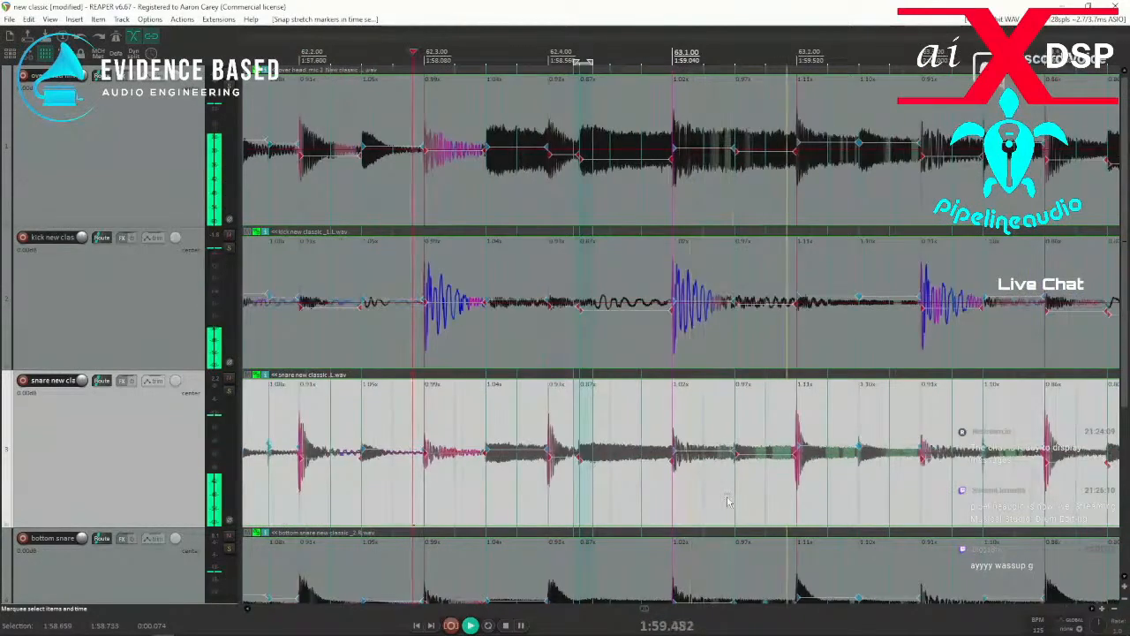
scroll(715, 504, down, 1)
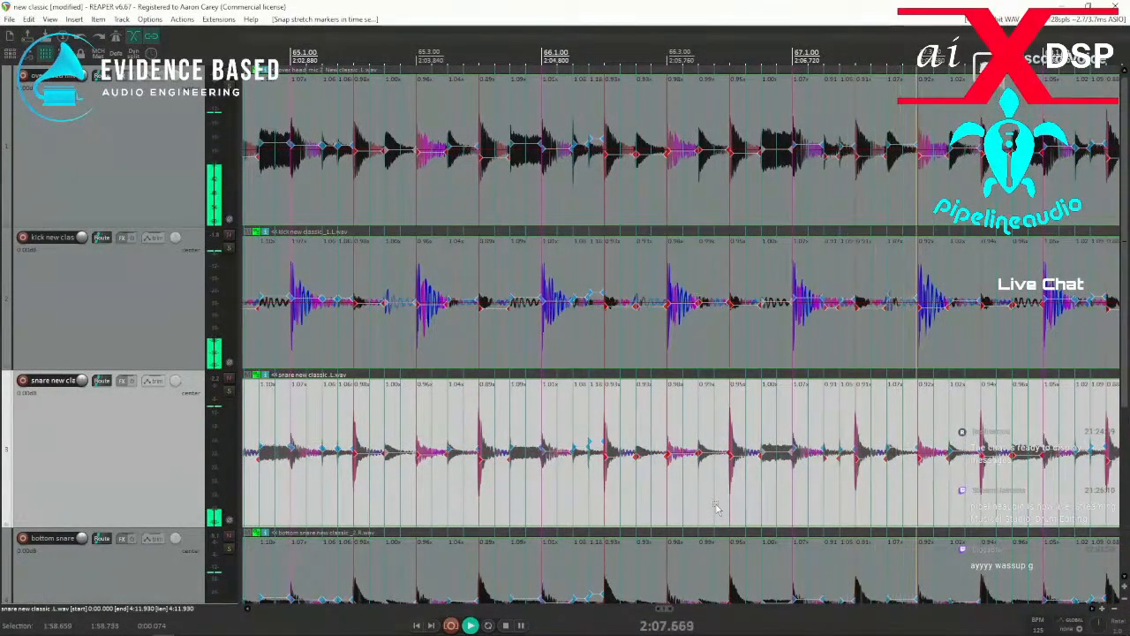
scroll(718, 511, down, 3)
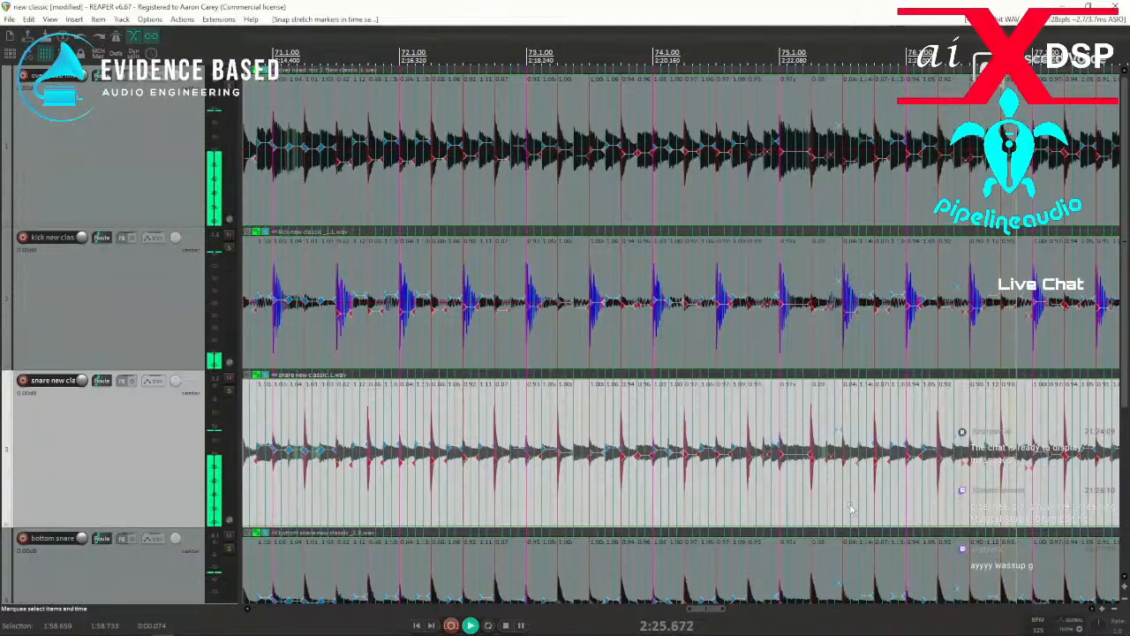
scroll(848, 505, down, 2)
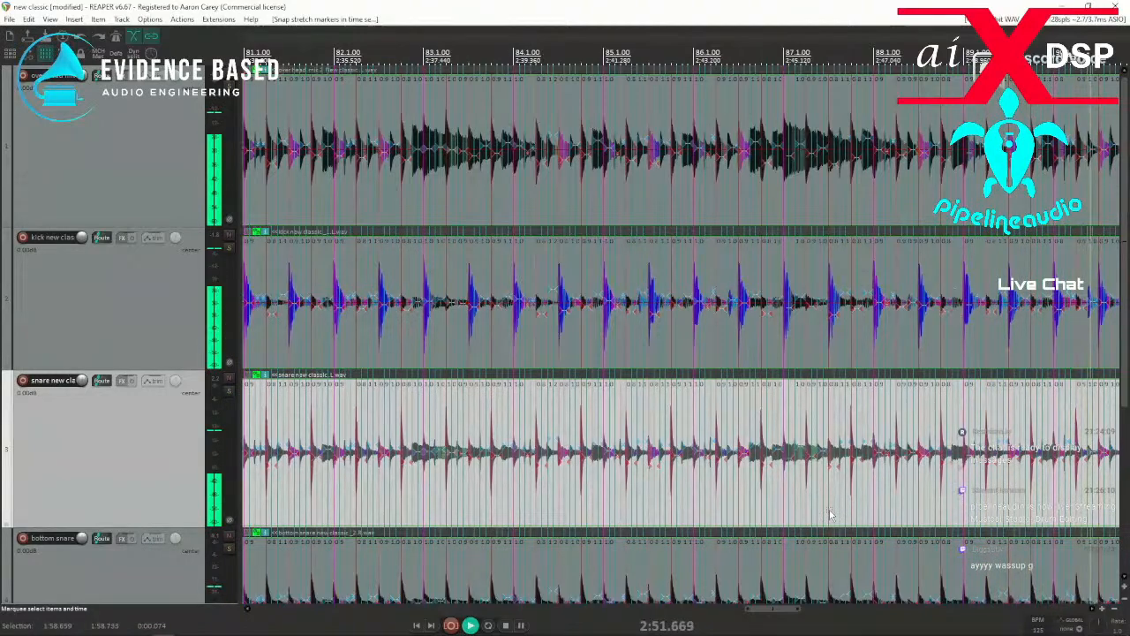
scroll(830, 515, up, 4)
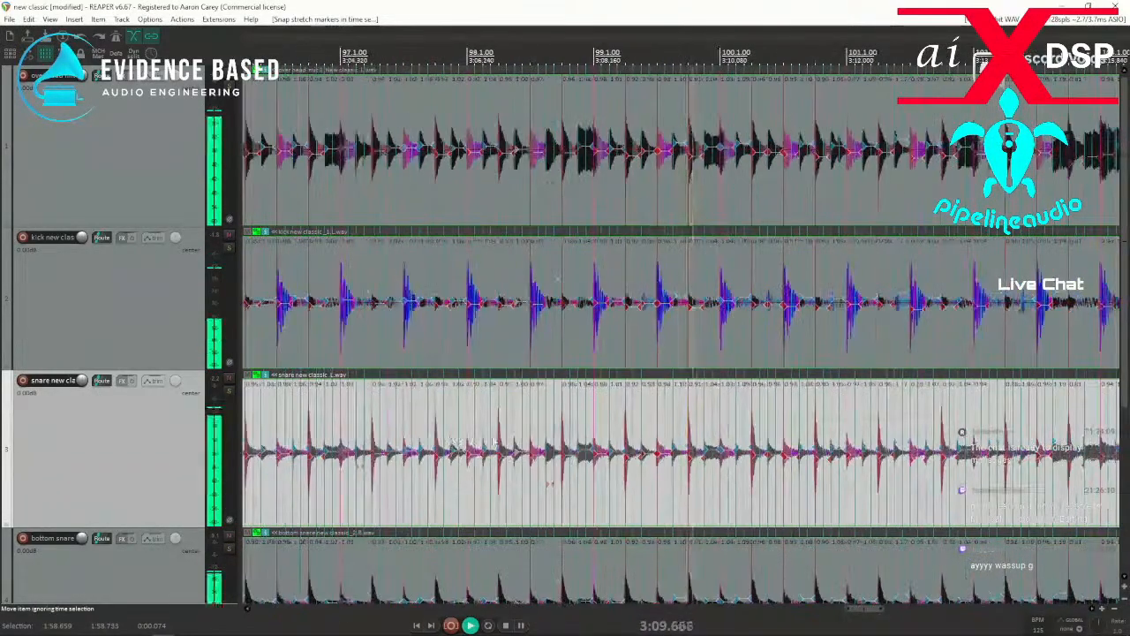
Stop playback and remove the stretch markers between just after 98.3 and just after 98.4.
key(space)
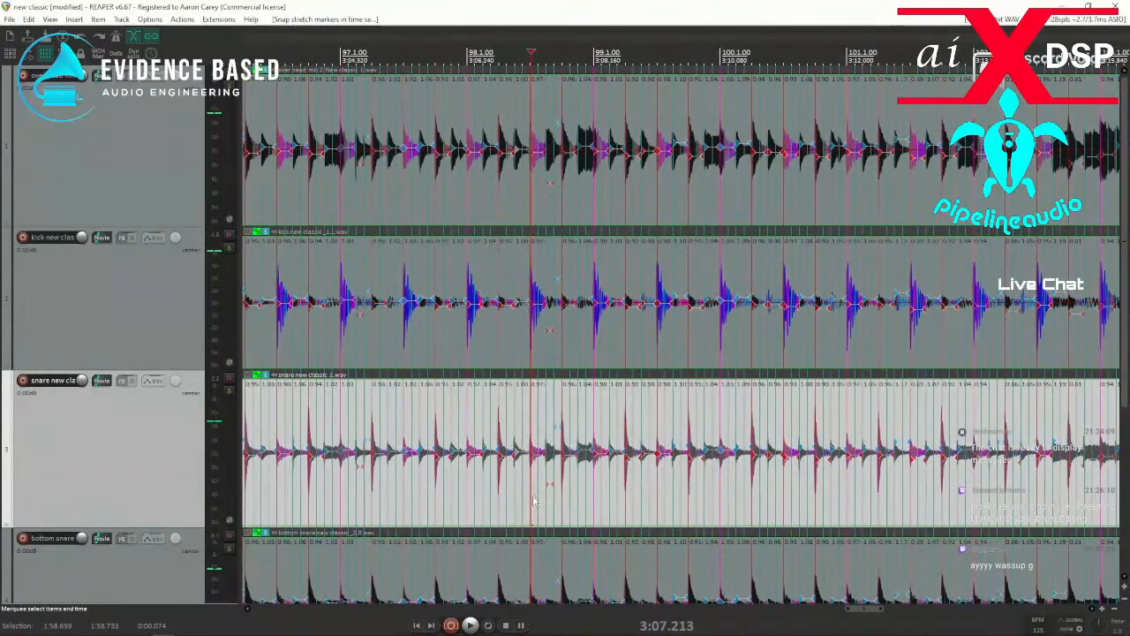
scroll(534, 501, up, 5)
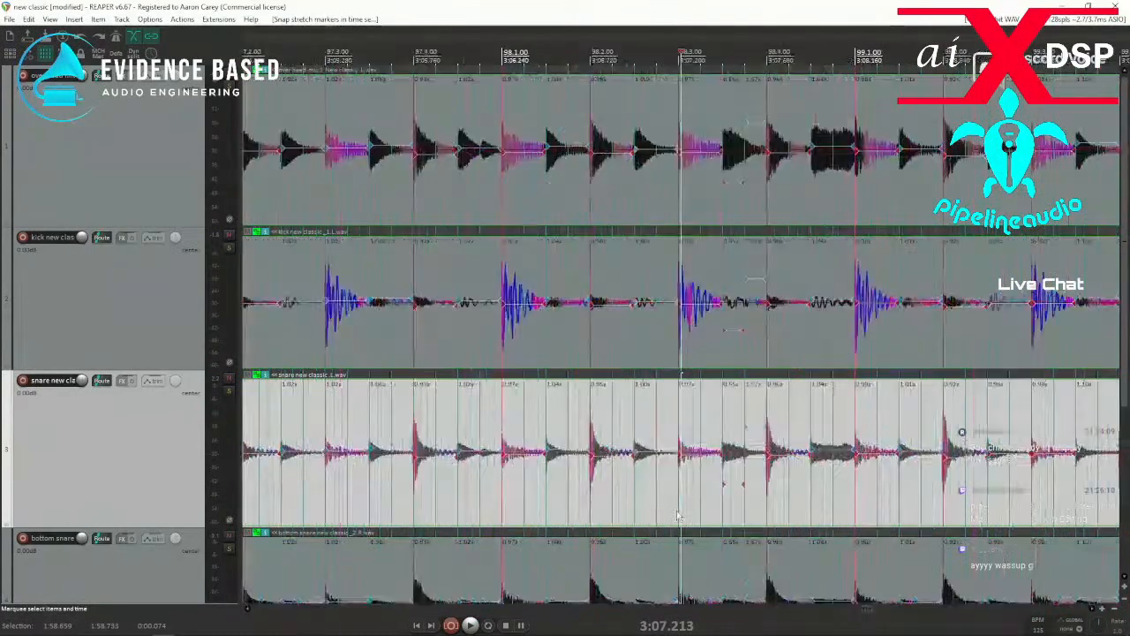
drag(700, 504, 819, 500)
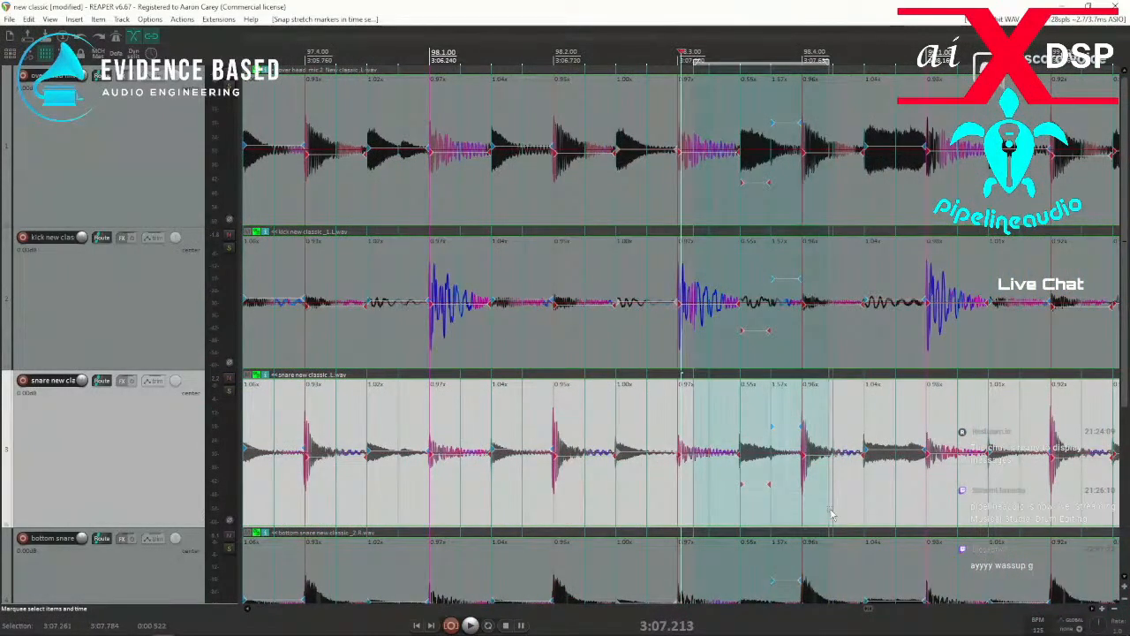
key(Delete)
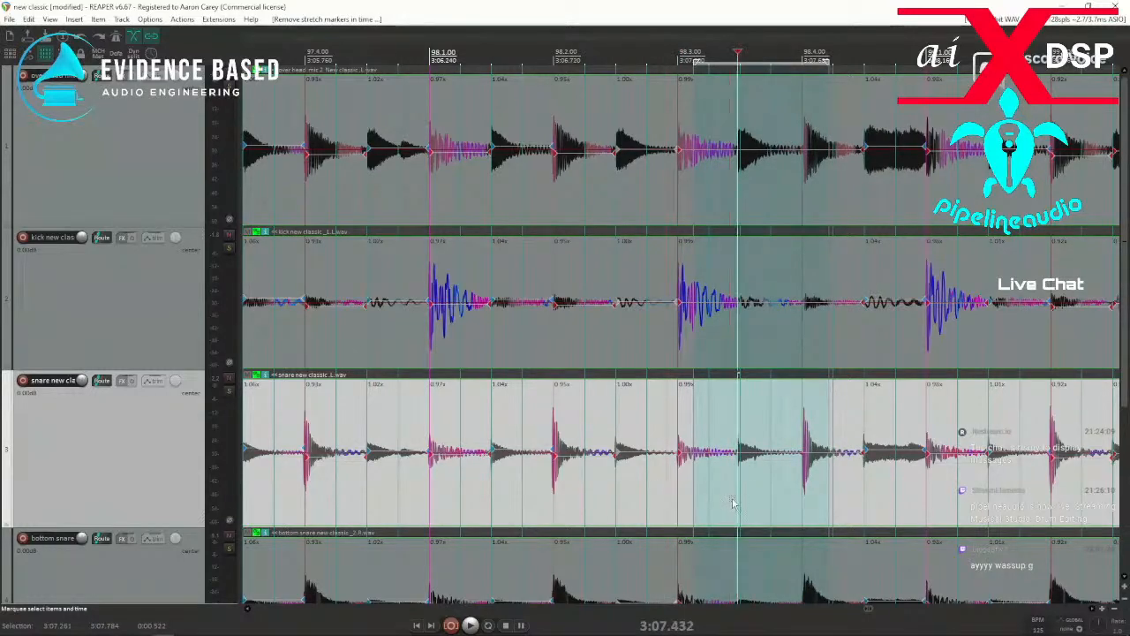
Add stretch markers at the hits near 98.3.50 and 98.4, and snap them to the grid.
key(Tab)
key(shift+w)
drag(656, 505, 879, 505)
key(q)
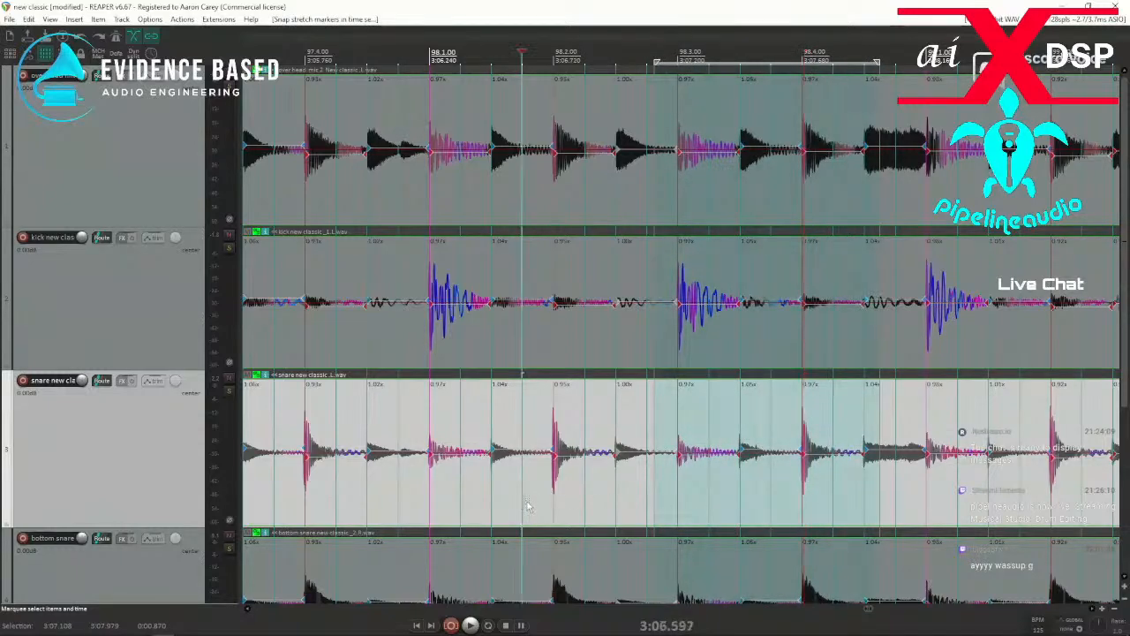
Play from just before 98.2 to just past 101.1, and go back to the passage around 100.4.
key(space)
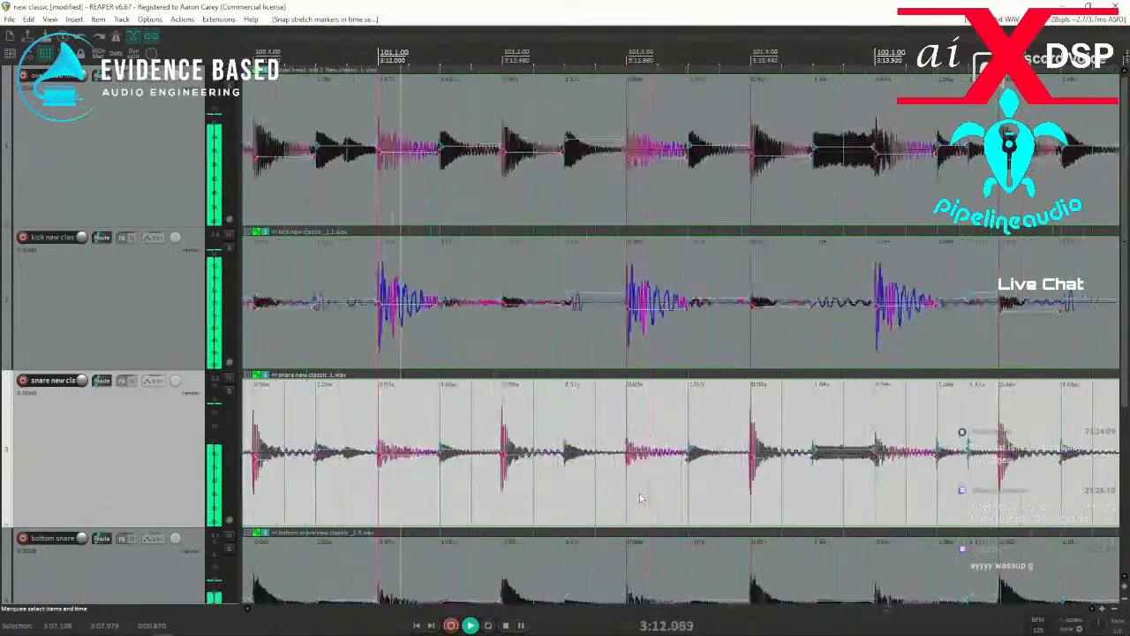
click(373, 485)
key(space)
click(337, 484)
Add a stretch marker at the hit just before 100.4.75 and snap it to the grid.
scroll(336, 484, up, 5)
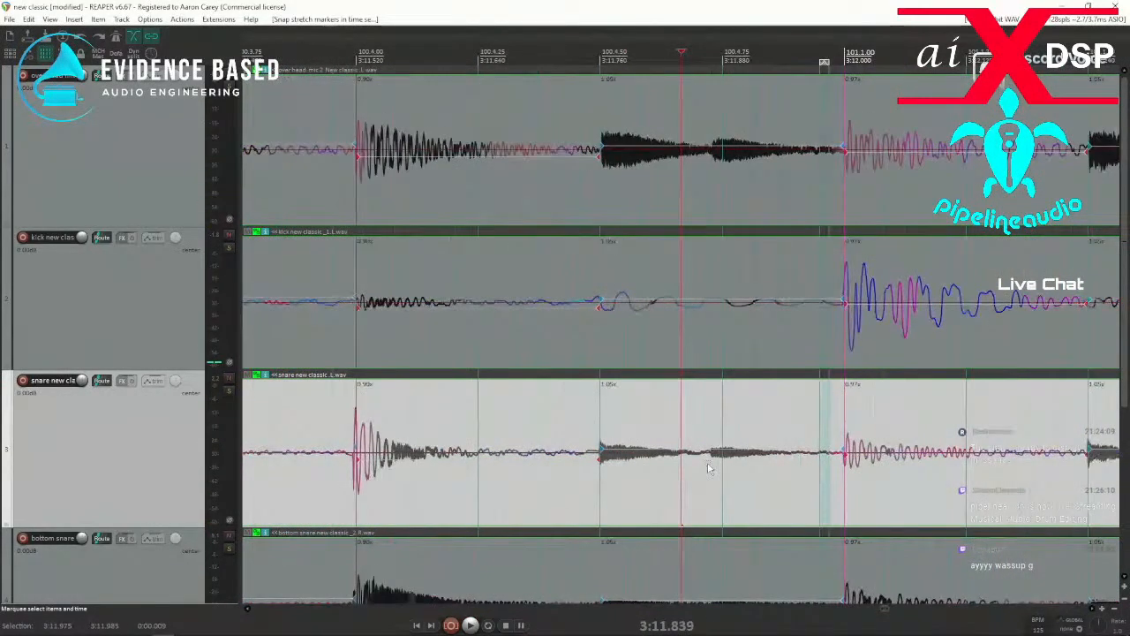
click(709, 467)
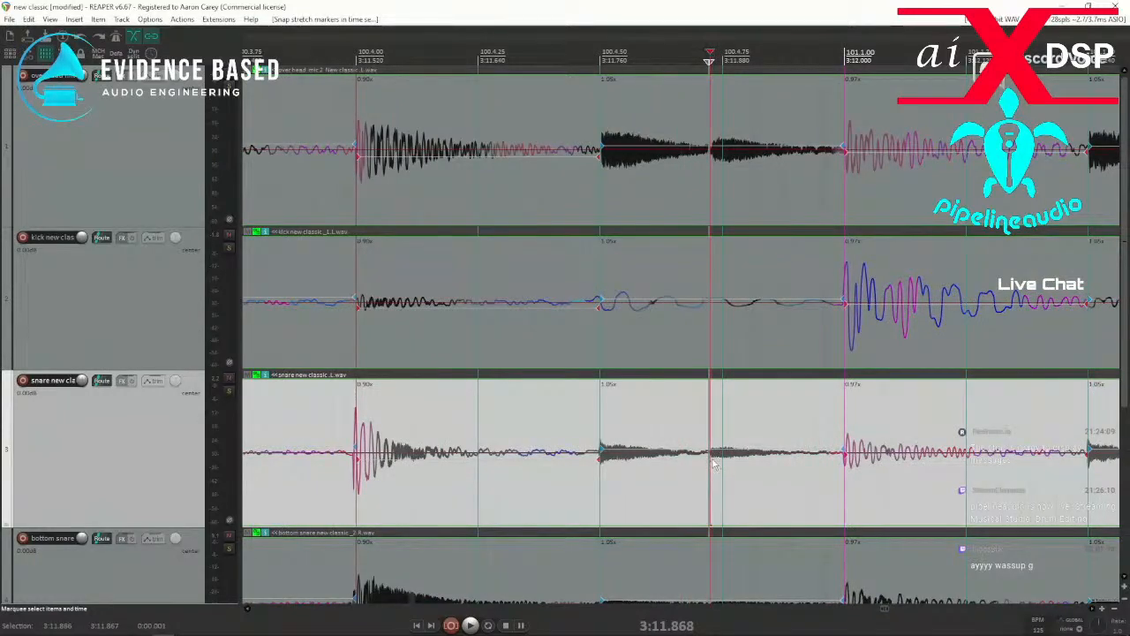
drag(699, 485, 737, 479)
key(q)
Replay from around 100.3 to check the new marker and the timing onward past 103.1.
scroll(628, 497, down, 4)
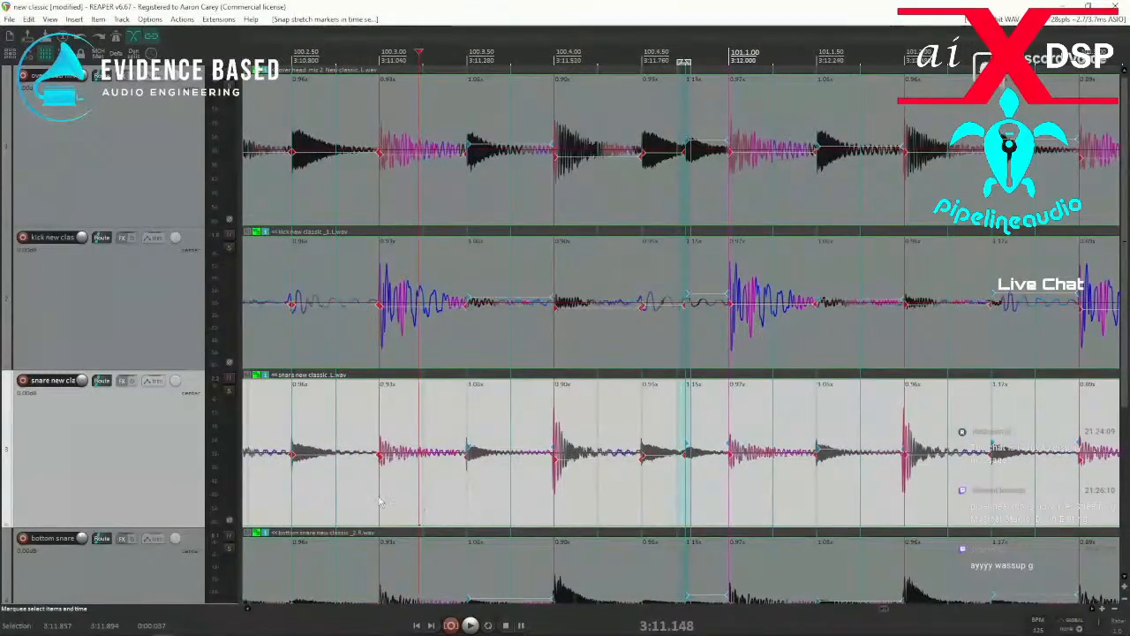
key(space)
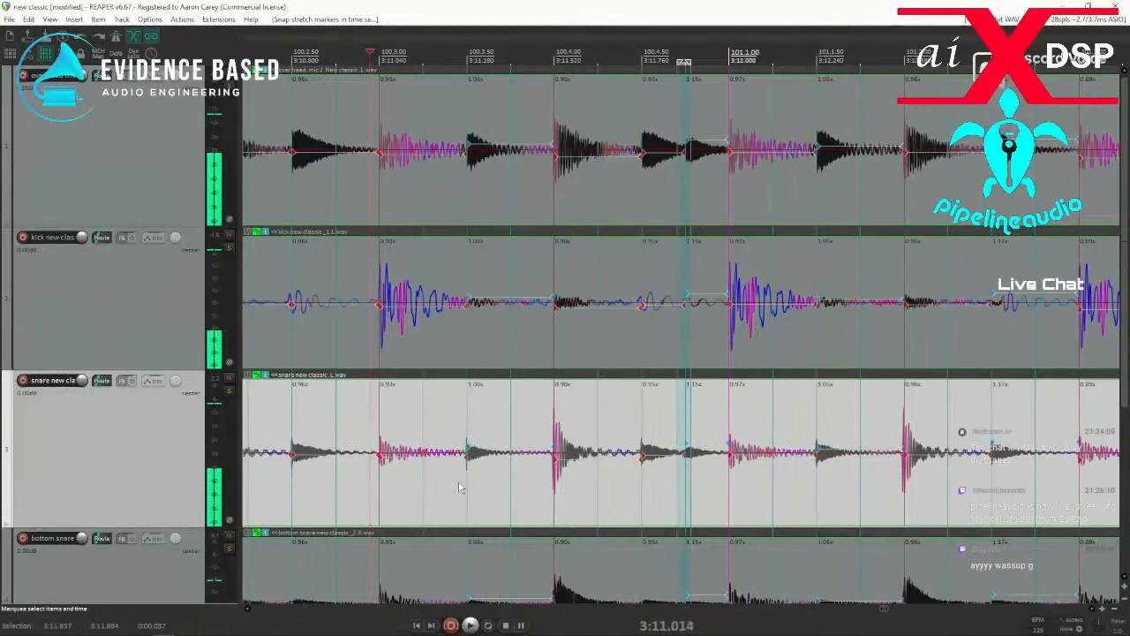
scroll(530, 496, down, 2)
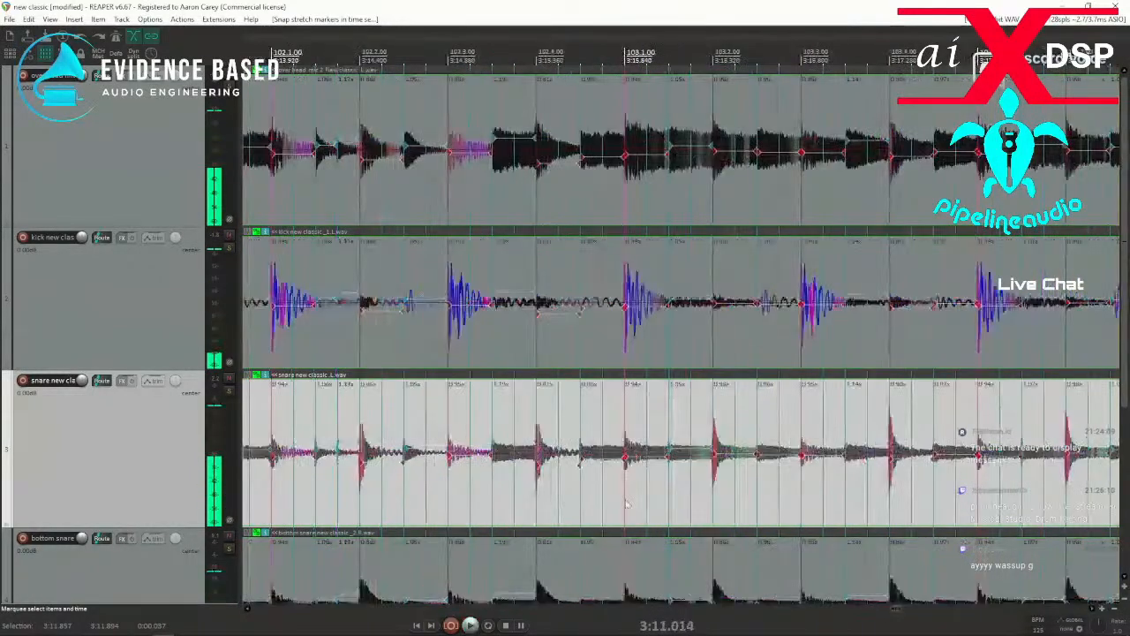
key(space)
key(space)
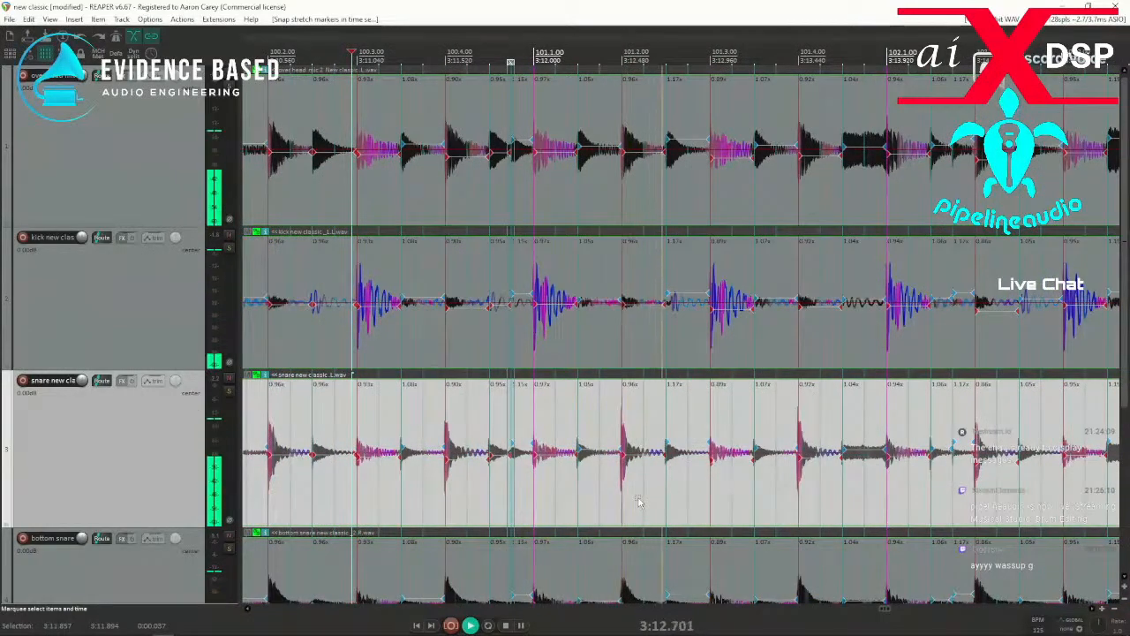
drag(571, 490, 591, 488)
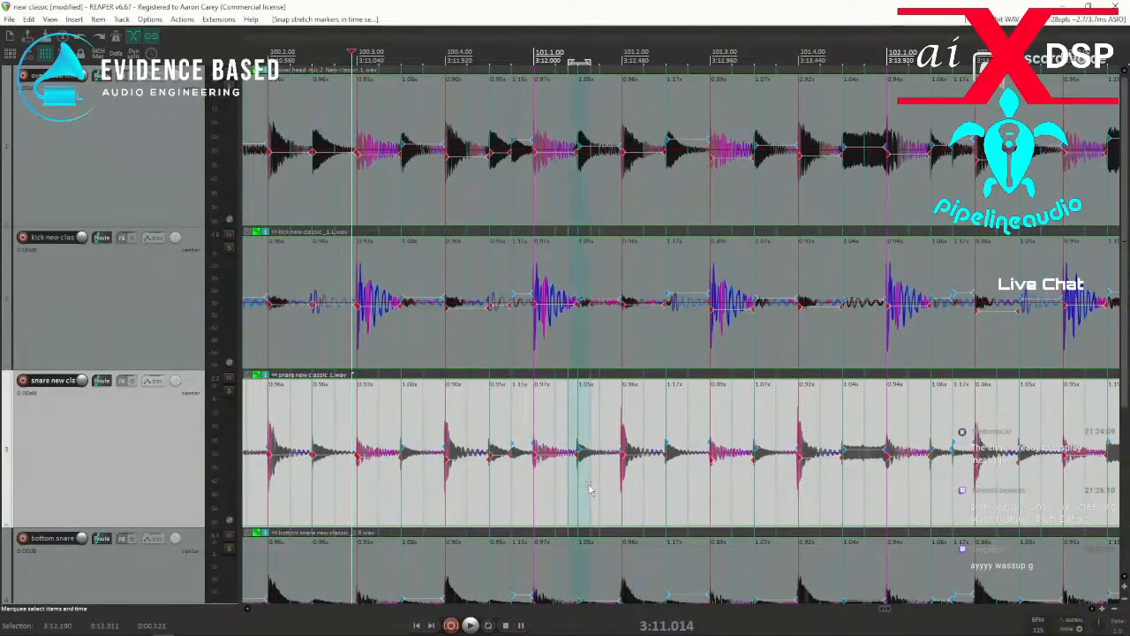
key(space)
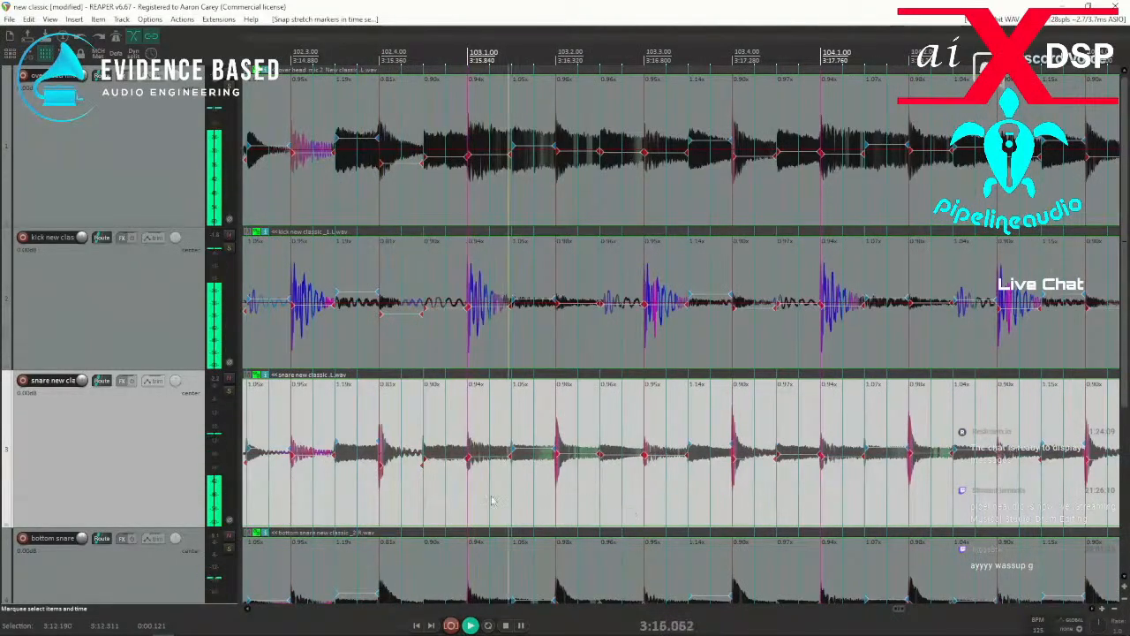
Replay the passage around 102.3 and continue checking playback up to bar 112.
click(332, 501)
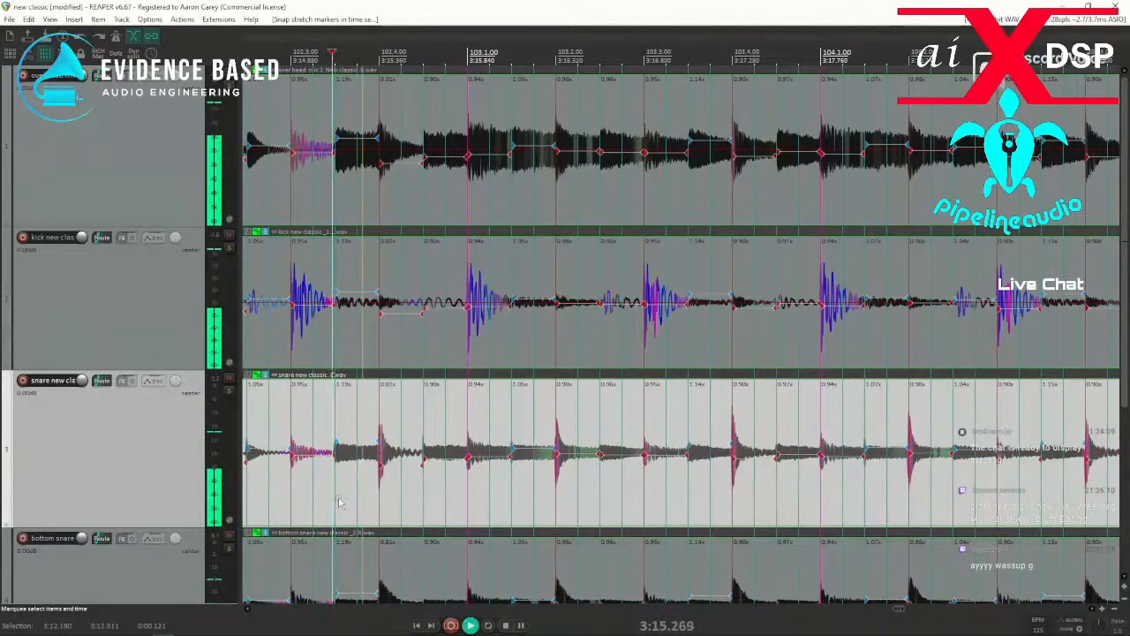
click(289, 505)
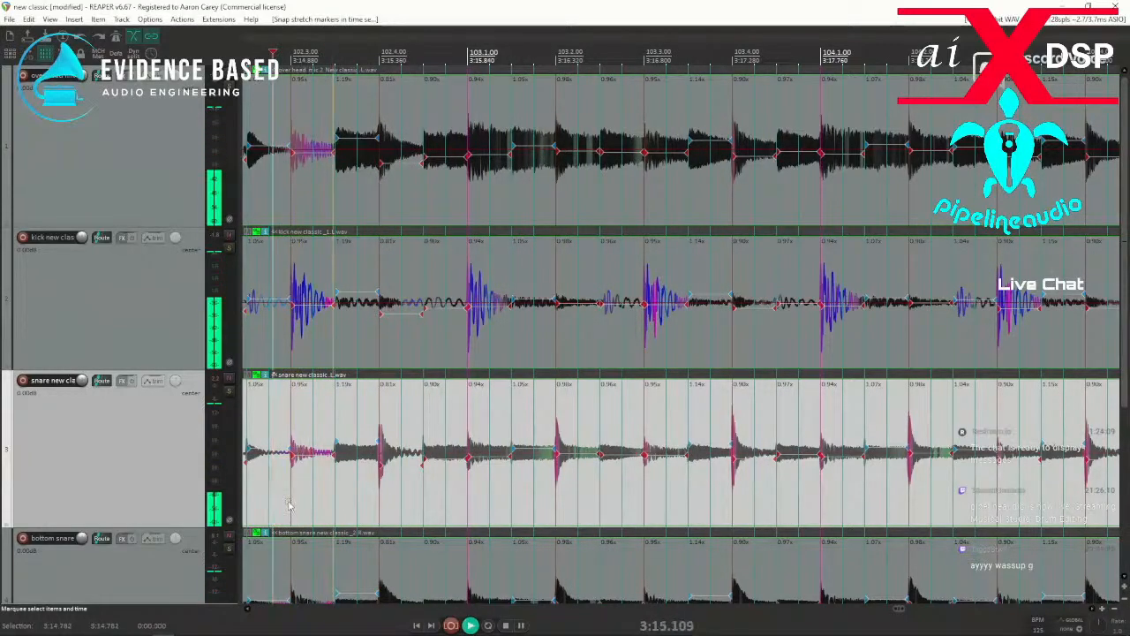
key(space)
key(space)
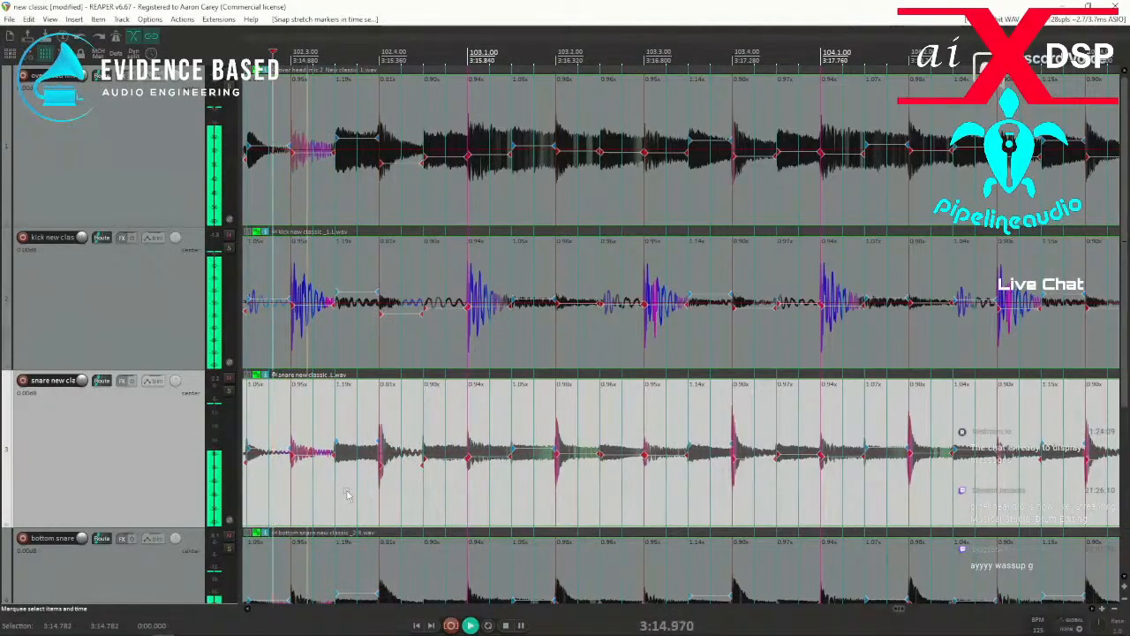
key(space)
key(space)
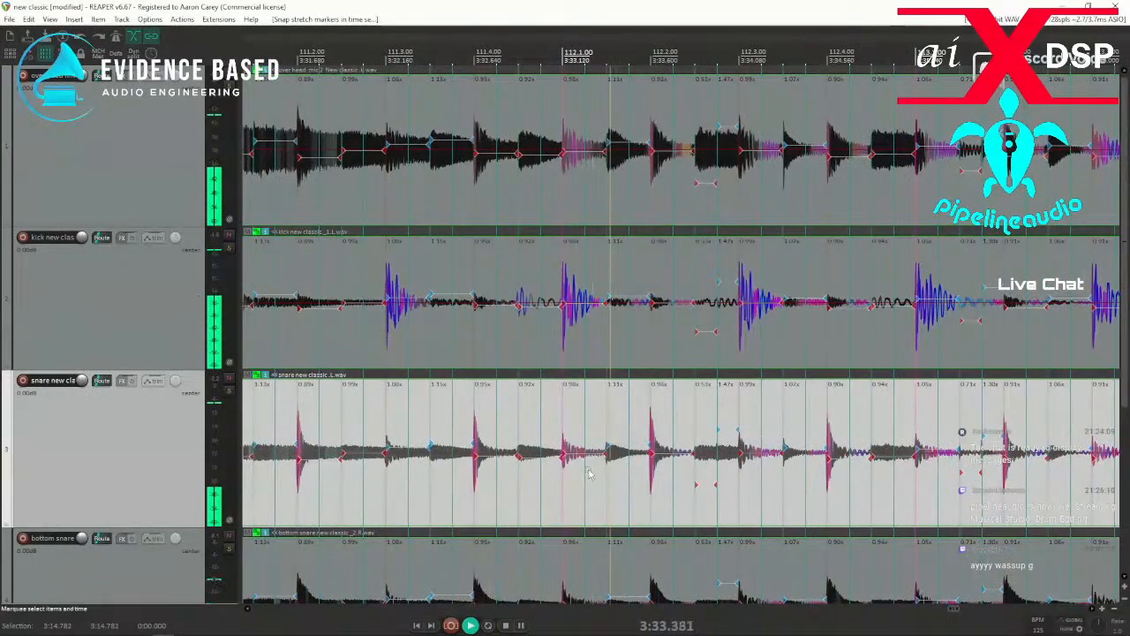
Stop playback and remove the stretch markers between just after 112.2 and just after 112.3.
click(688, 503)
key(space)
drag(673, 505, 751, 503)
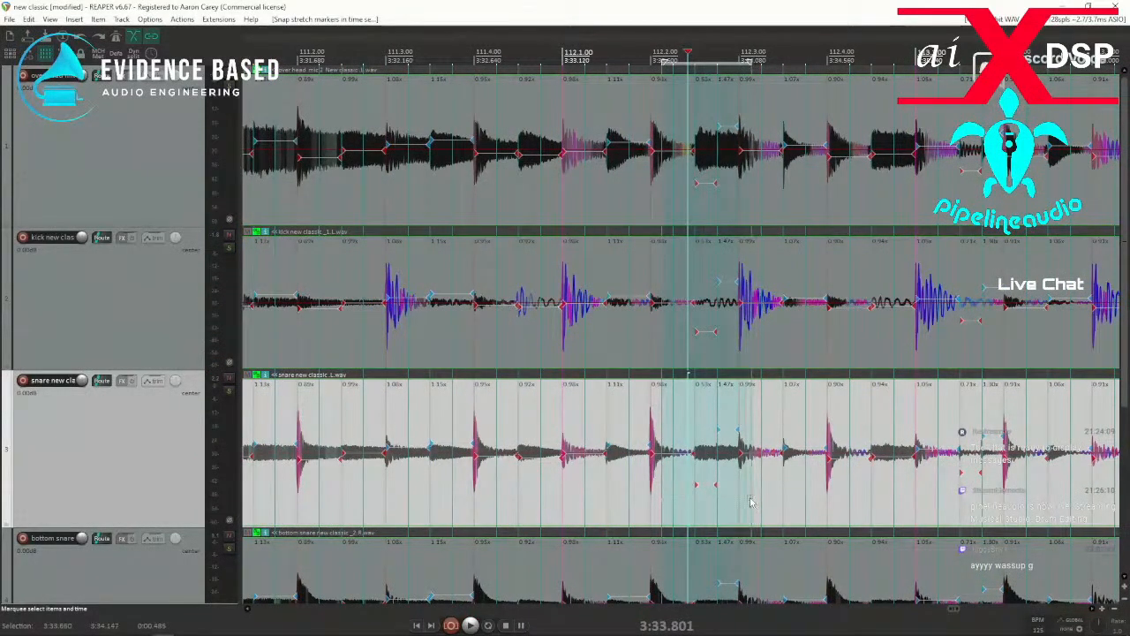
key(Delete)
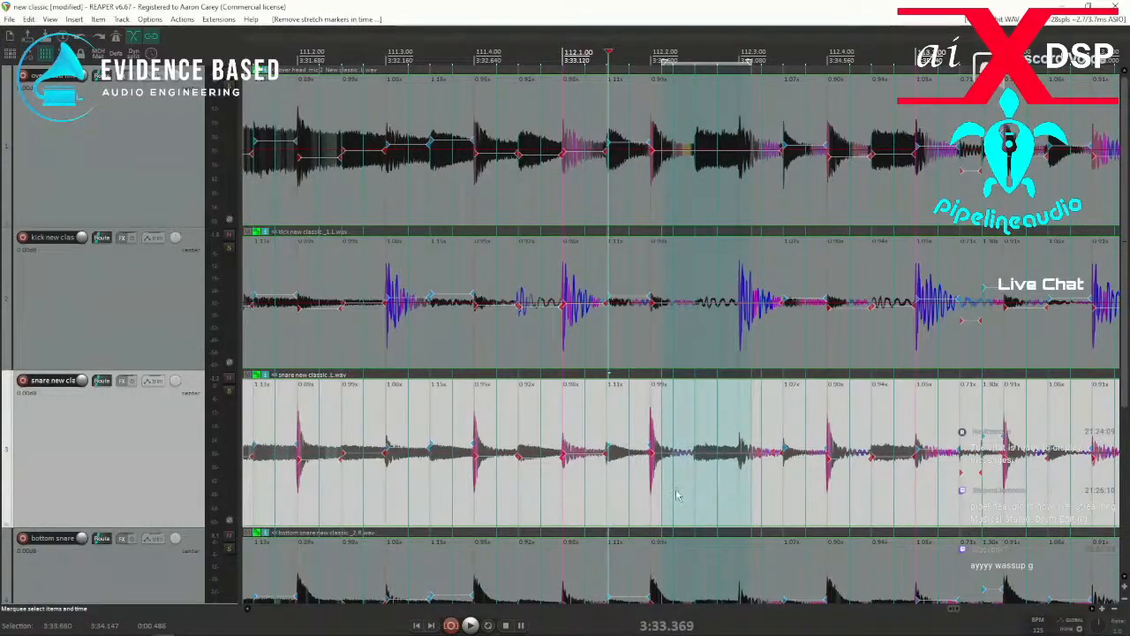
Add stretch markers at the kick hit near 112.3 and the hit near 112.2.50, and snap them to the grid.
click(730, 351)
key(Tab)
key(w)
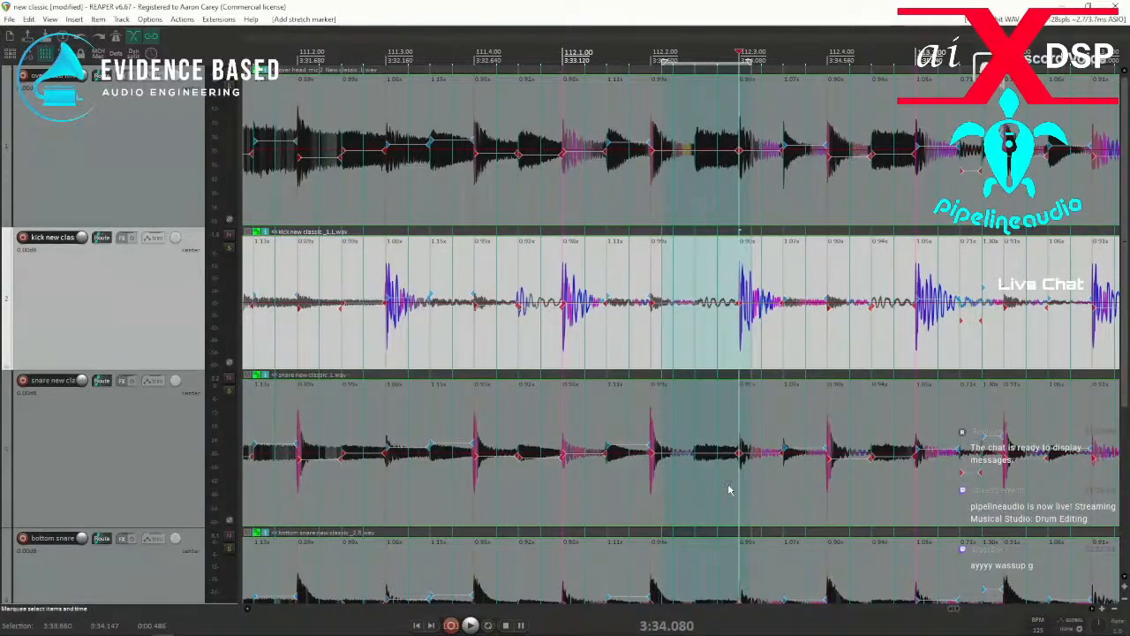
key(q)
click(694, 479)
key(w)
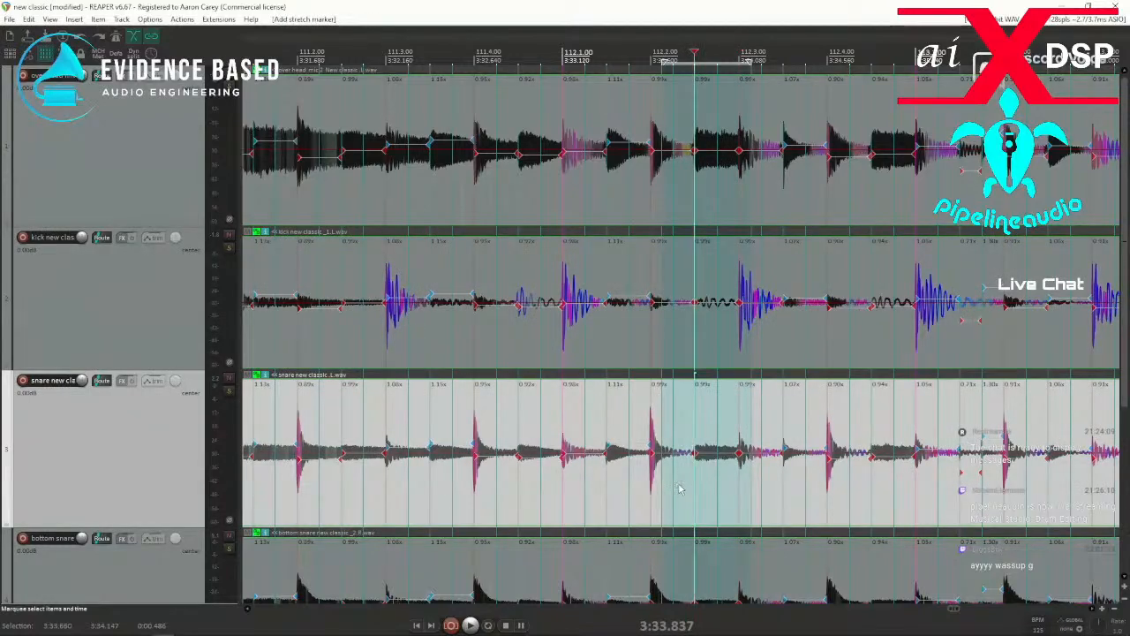
key(q)
Replay from just before 112.1 to check the corrected hits up to about 113.1.
click(531, 505)
key(space)
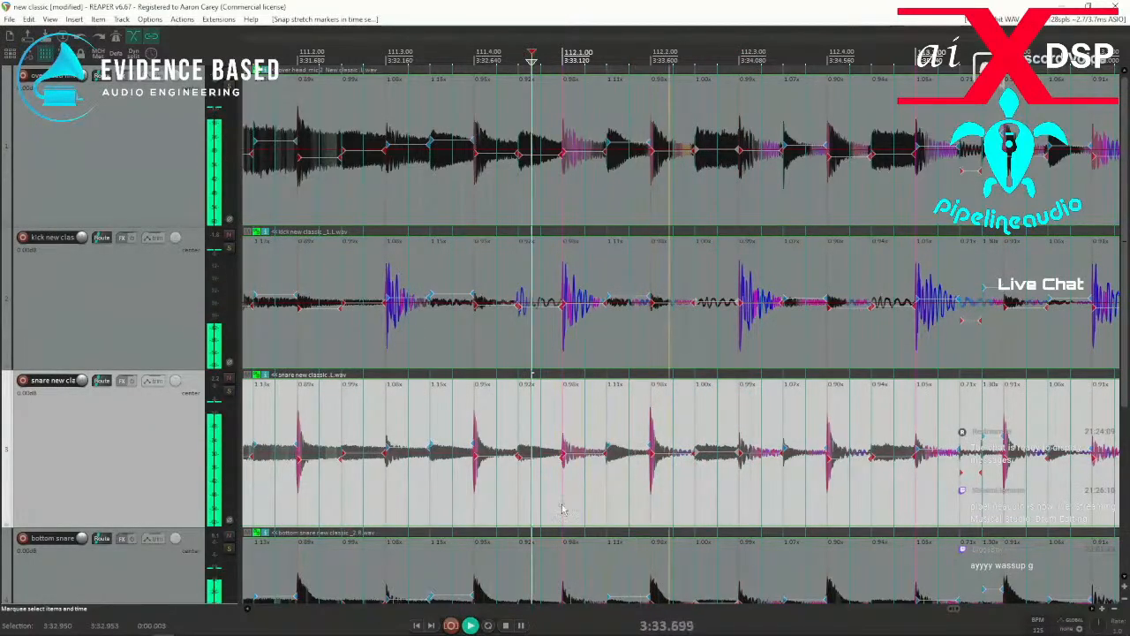
key(space)
key(space)
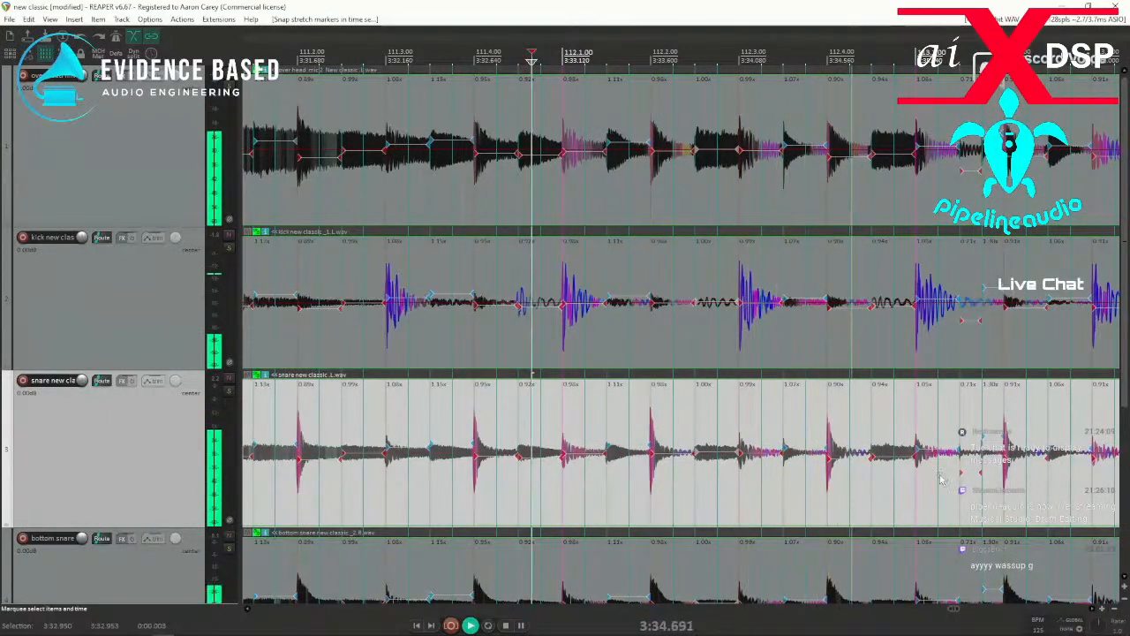
key(space)
key(space)
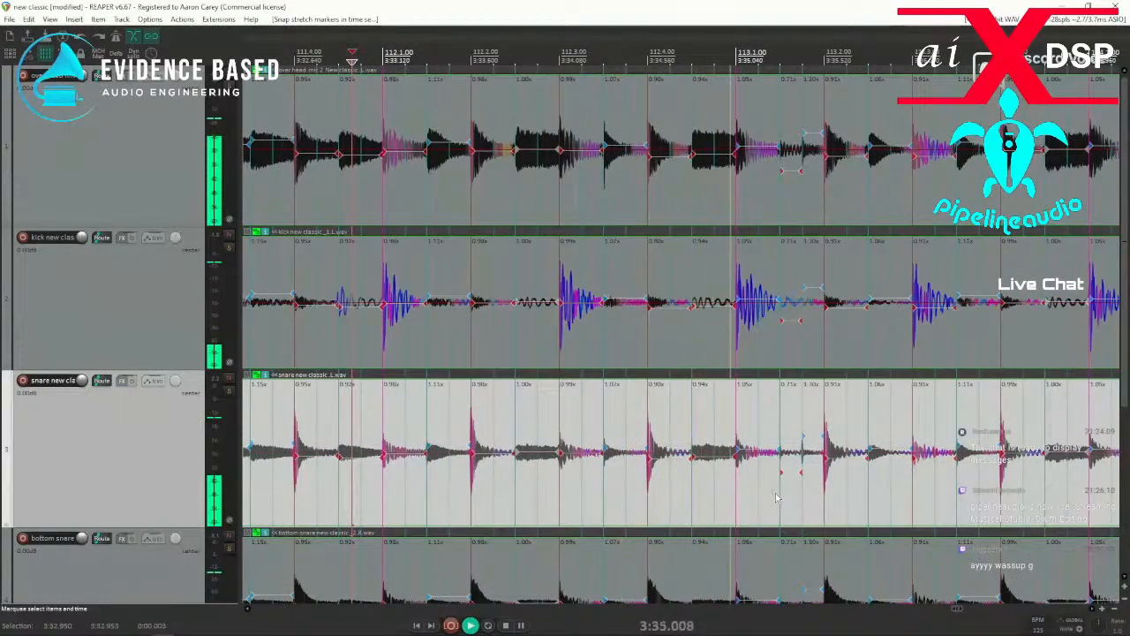
Examine the stretch markers between 113.1.50 and 113.2, and replay from just after 112.4.
key(space)
scroll(631, 503, up, 5)
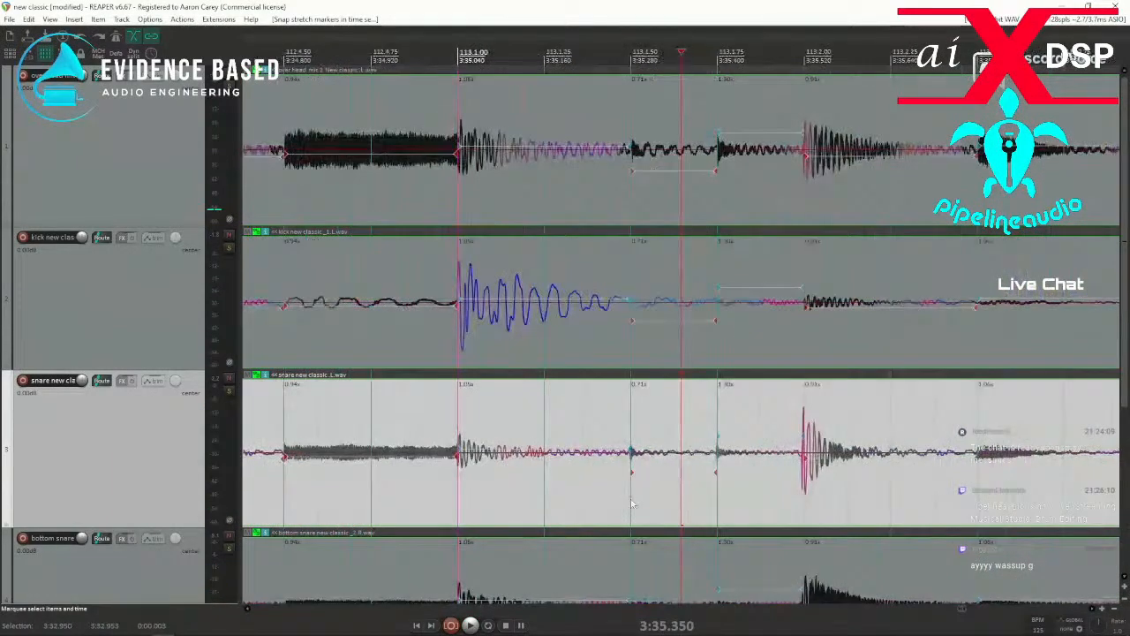
scroll(629, 504, down, 4)
click(515, 507)
key(space)
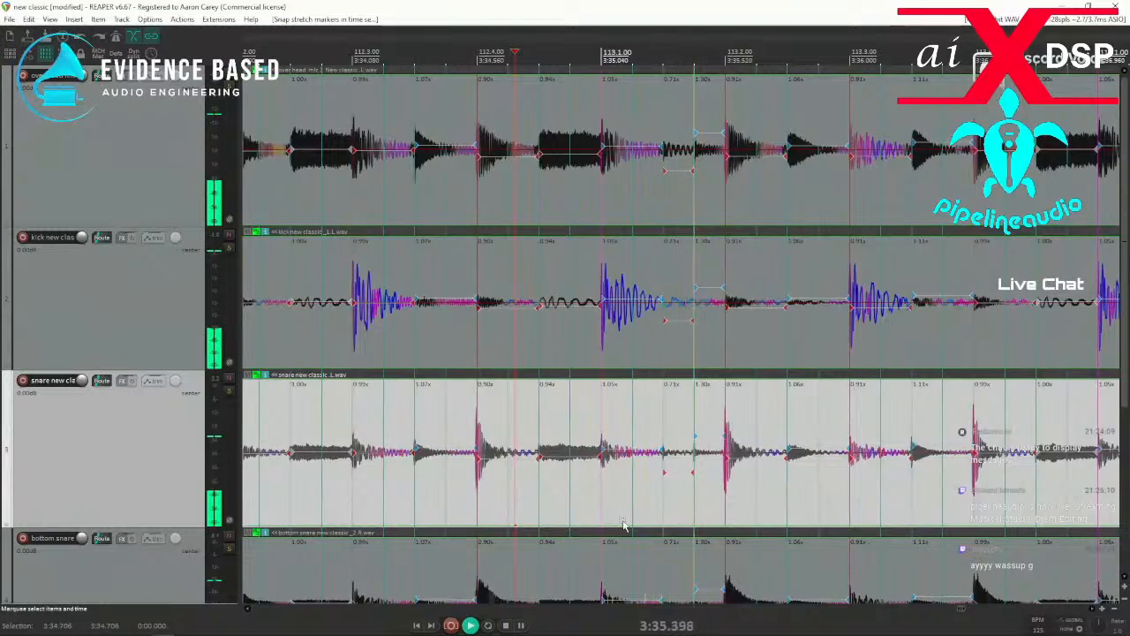
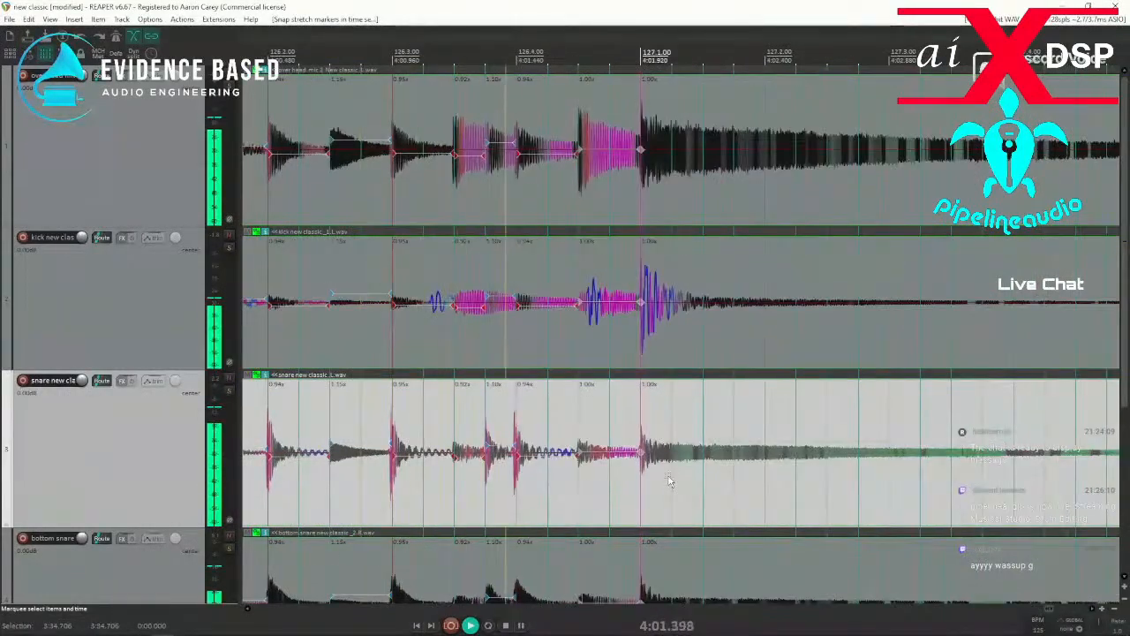
Stop playback and replay briefly from just before 126.3 to check the snare hits around 126.3 and 126.4.
key(space)
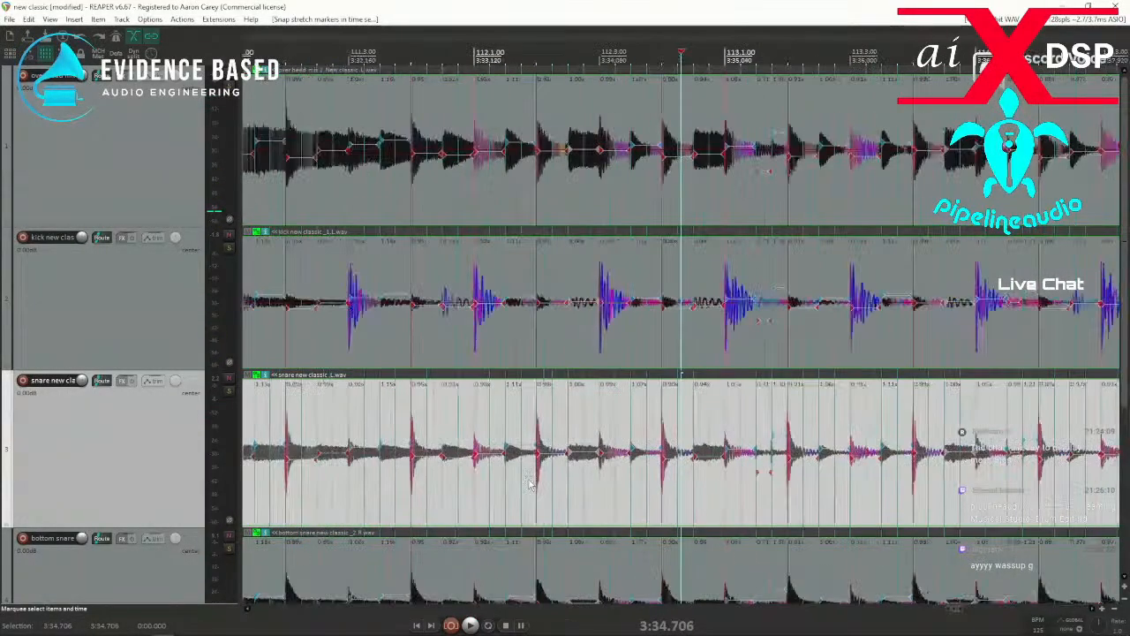
scroll(592, 473, down, 10)
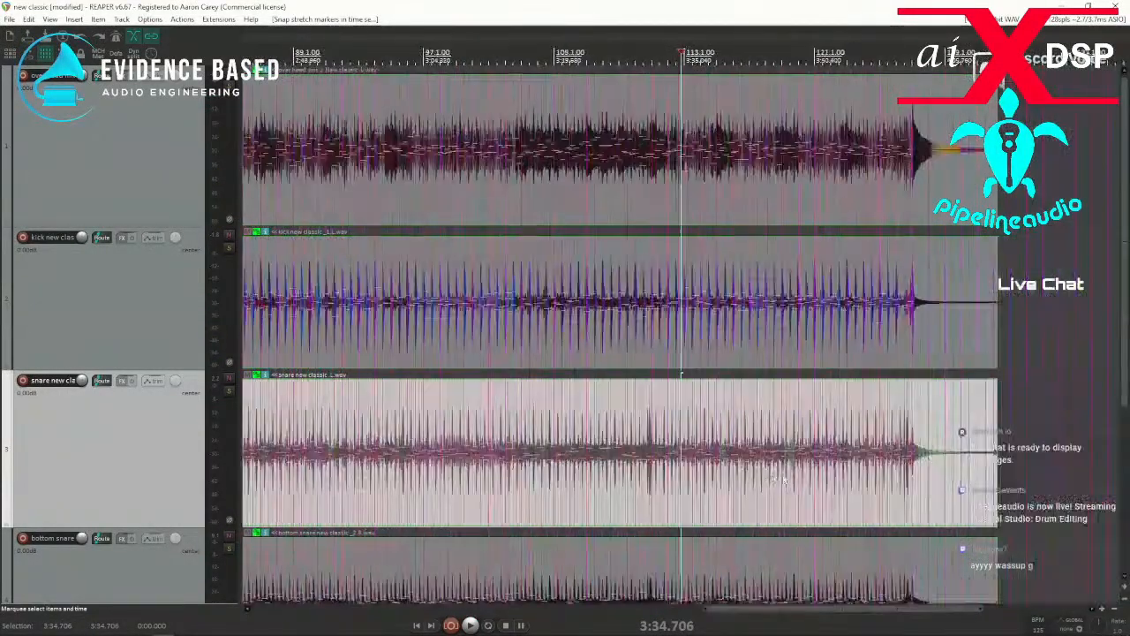
scroll(777, 496, down, 3)
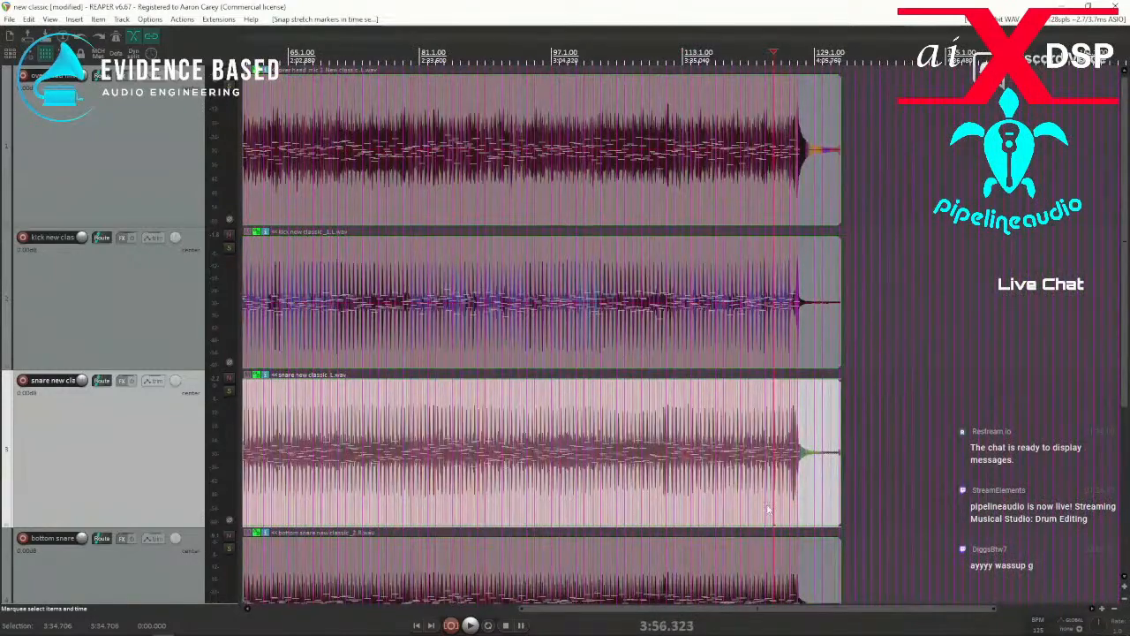
scroll(765, 512, up, 8)
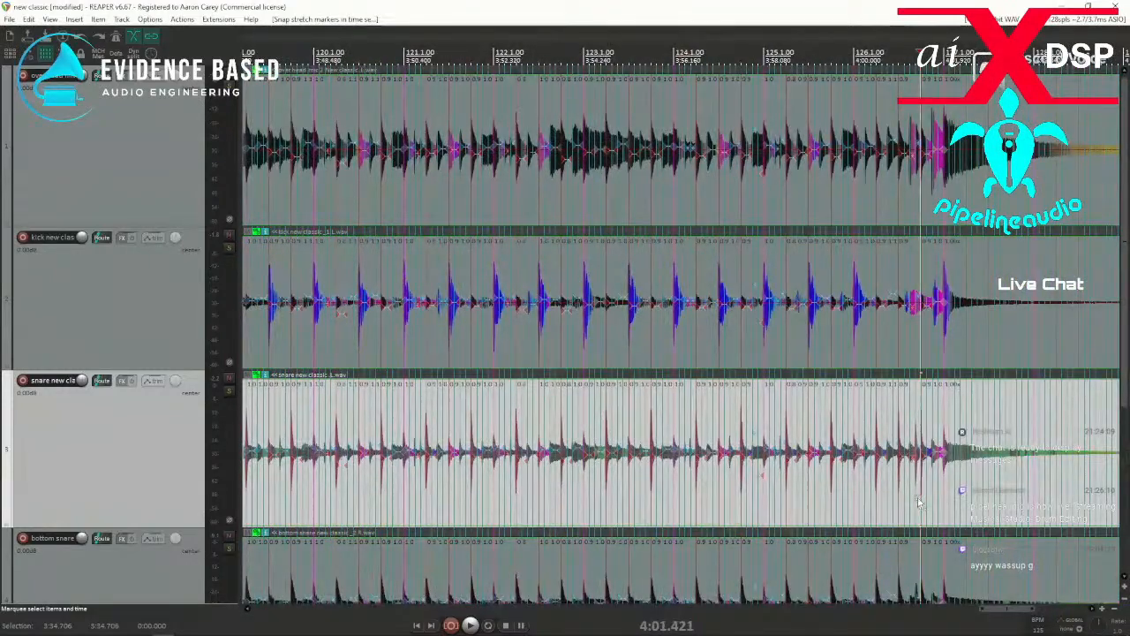
scroll(920, 503, up, 8)
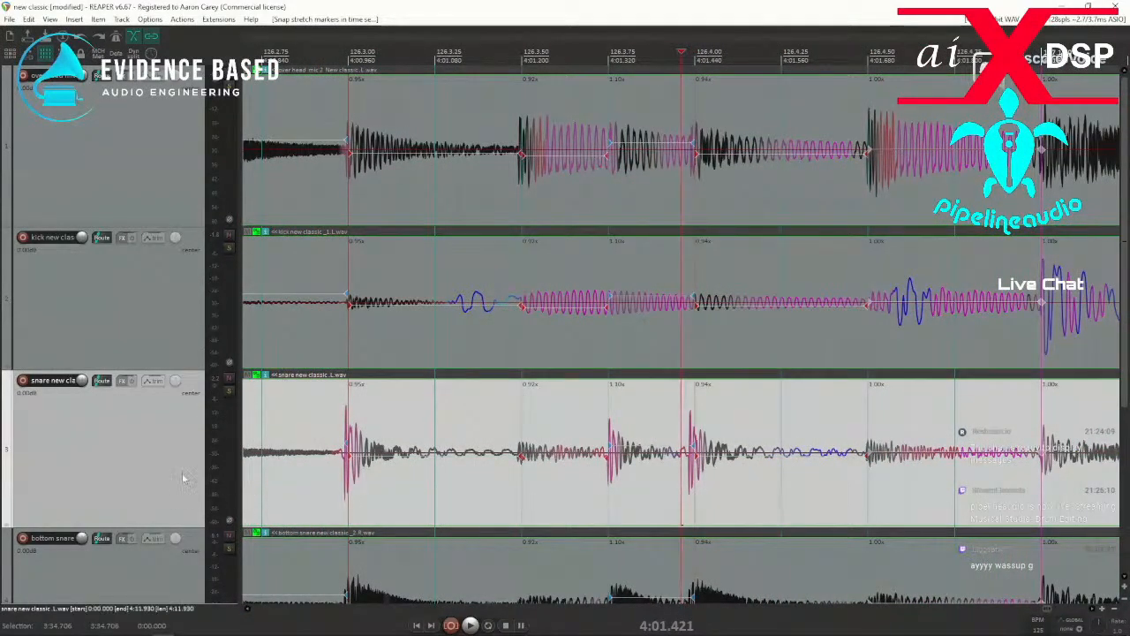
scroll(181, 479, down, 3)
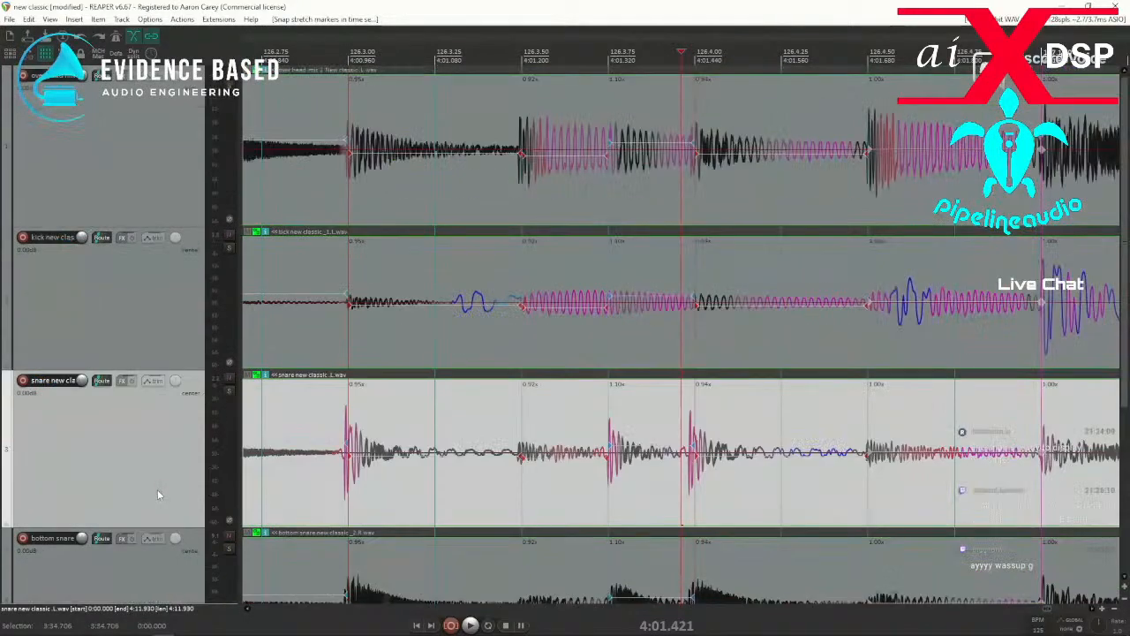
scroll(157, 489, up, 3)
click(285, 498)
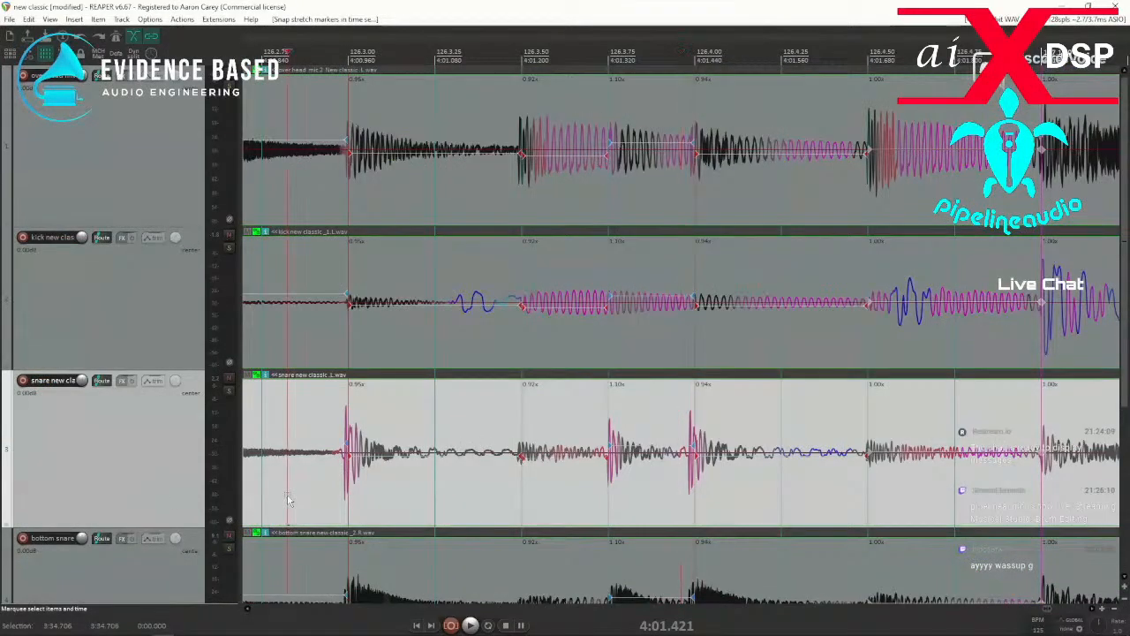
key(space)
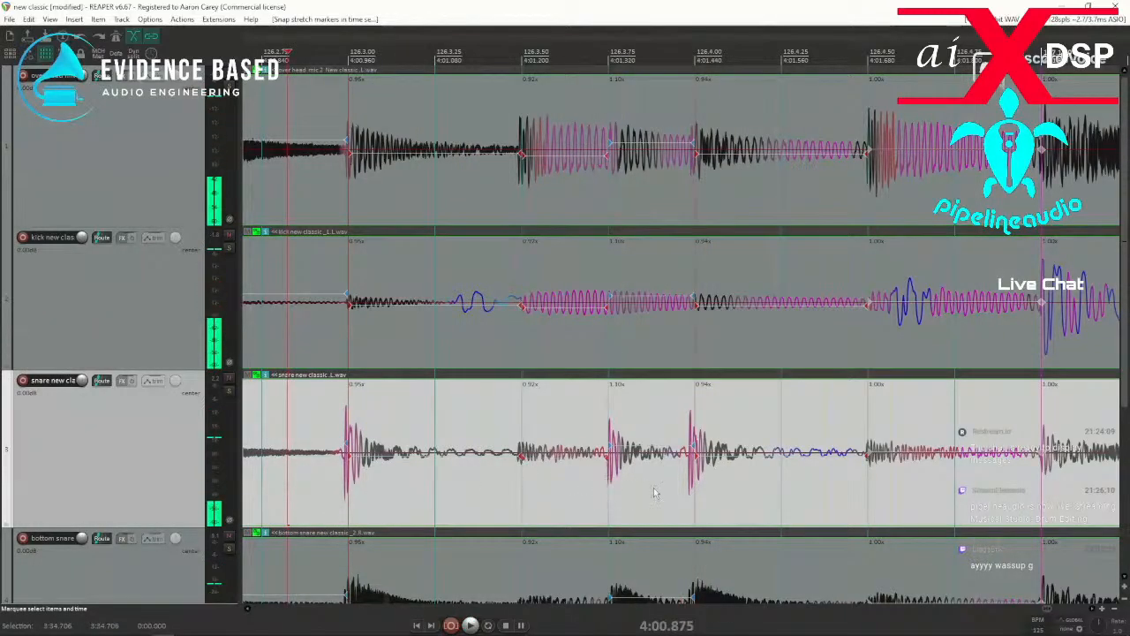
key(space)
Replace the stretch marker near 126.4 with one at the snare transient, and snap it to the grid.
drag(674, 497, 706, 500)
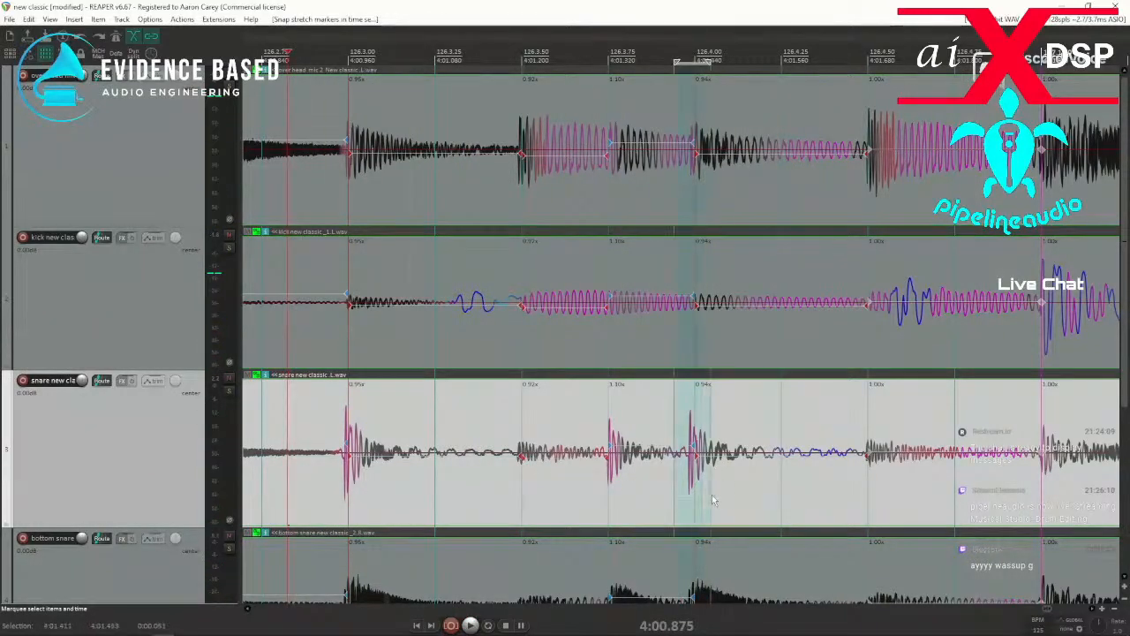
key(Delete)
key(shift+w)
drag(671, 509, 724, 508)
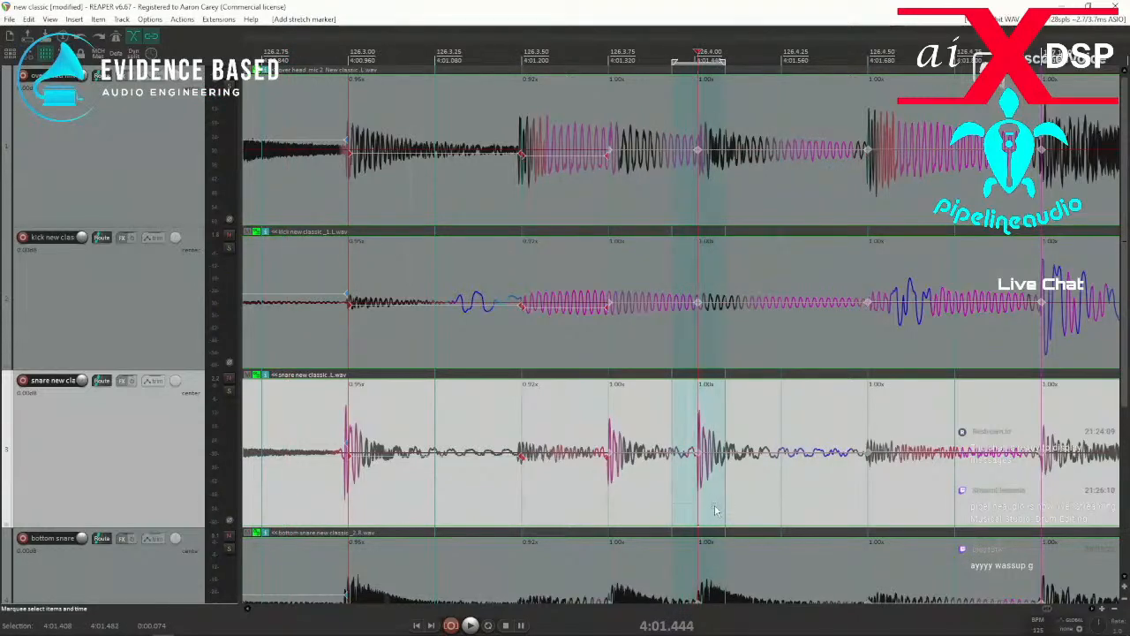
key(q)
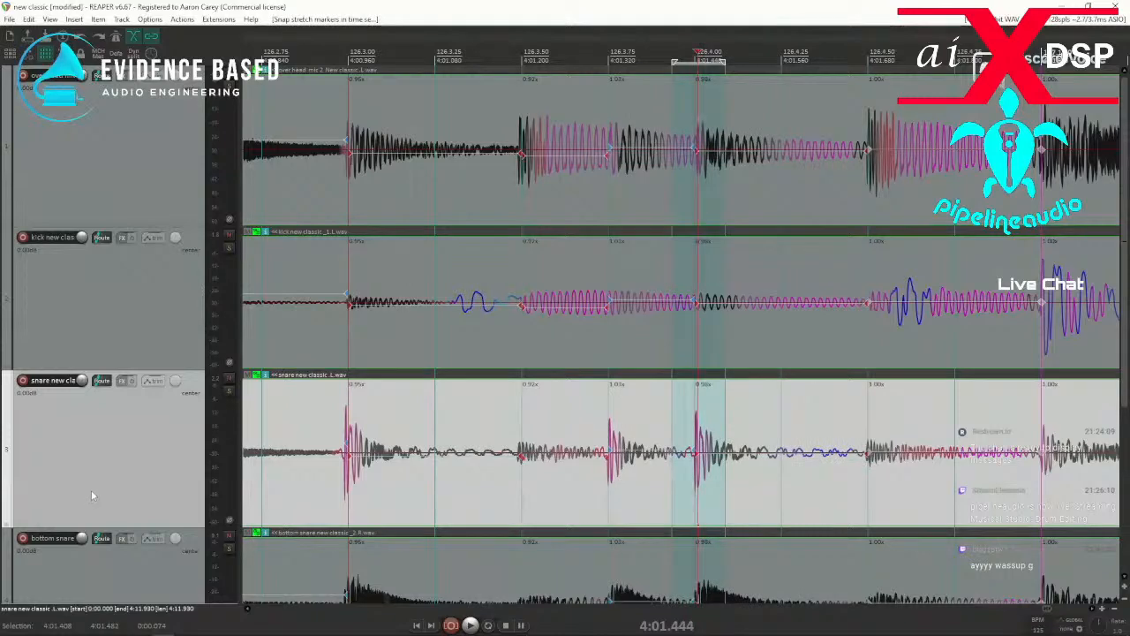
Replace the stretch marker at the snare hit near 126.3 and snap it to the grid.
scroll(89, 496, down, 3)
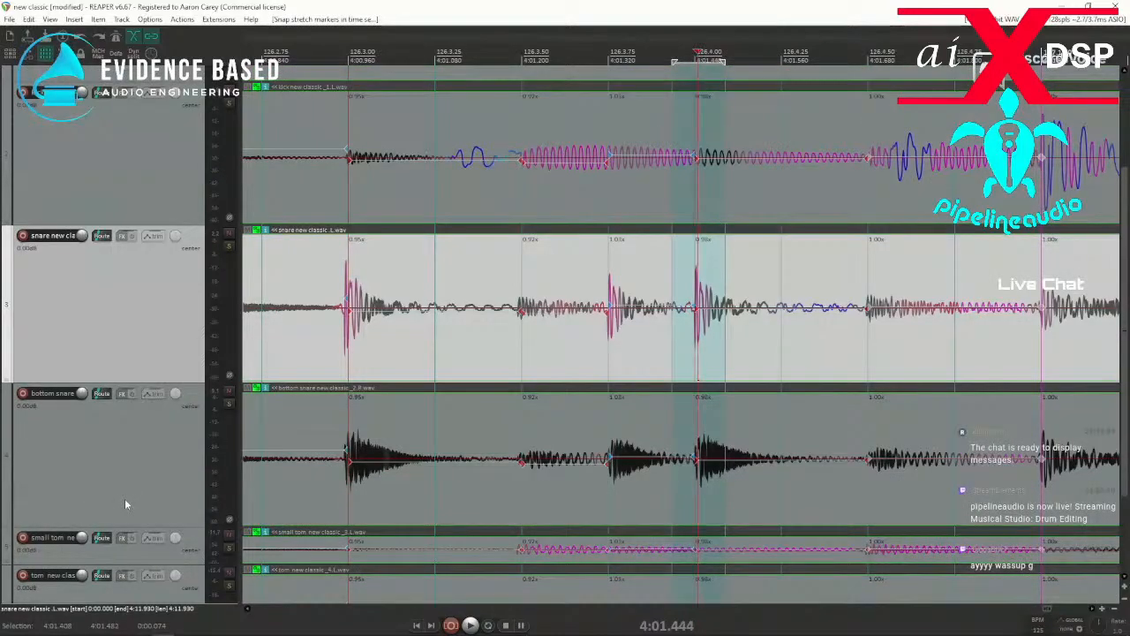
drag(325, 359, 358, 359)
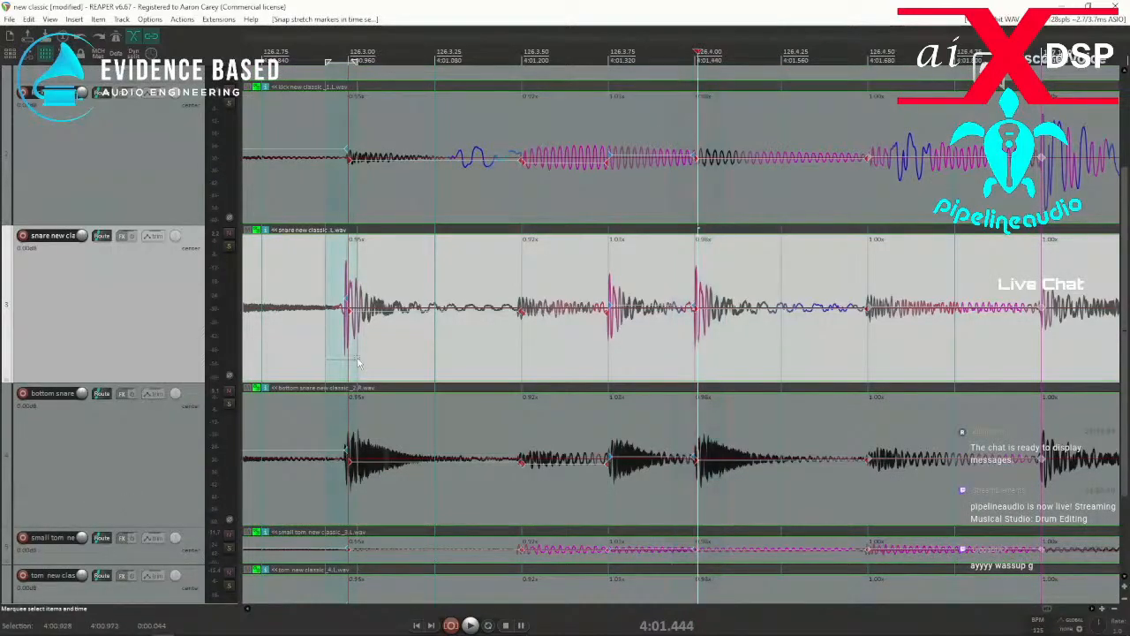
key(Delete)
key(w)
key(q)
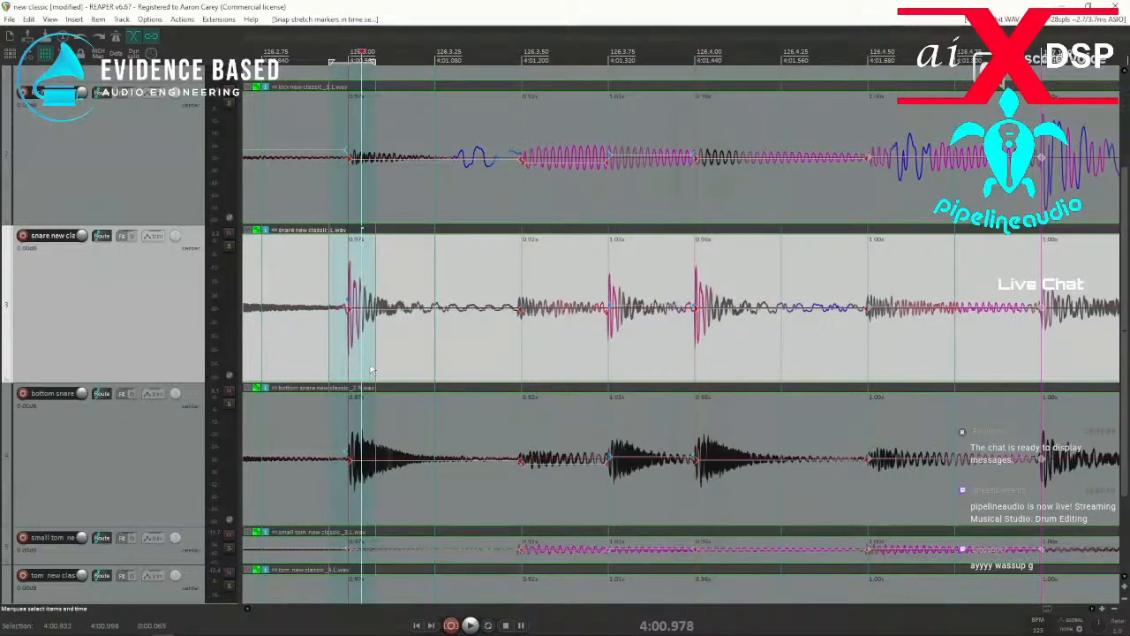
Examine the snare stretch markers around 126.1 and 126.2, and look over the tom and room mic tracks up to the ending.
scroll(369, 371, down, 3)
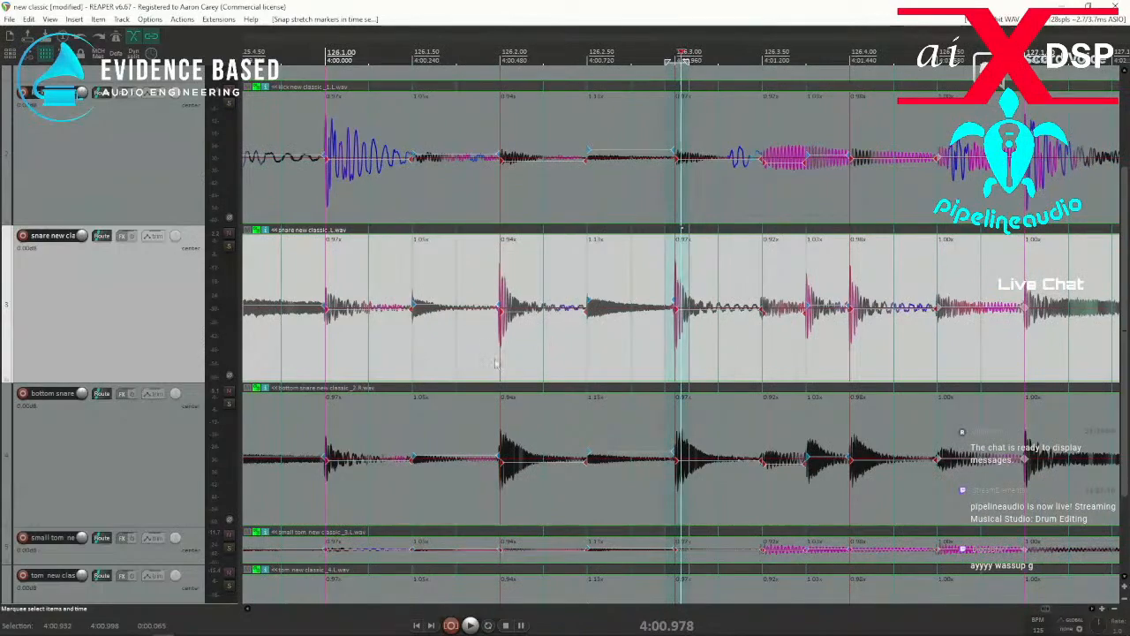
scroll(505, 343, up, 2)
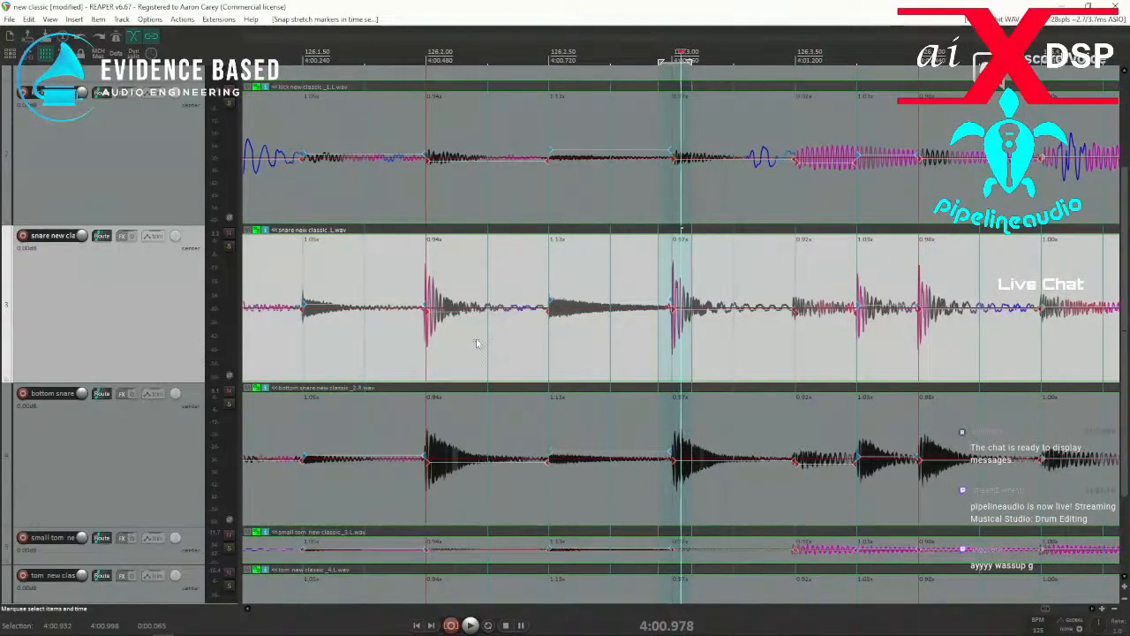
scroll(424, 345, up, 3)
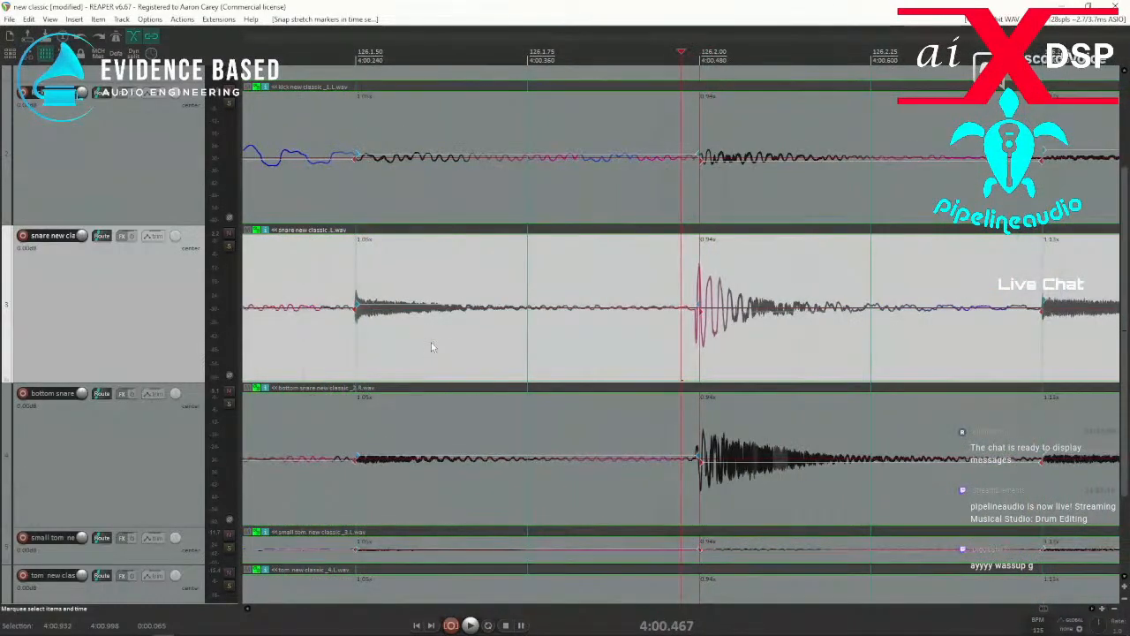
scroll(665, 329, down, 2)
scroll(405, 367, down, 1)
click(413, 371)
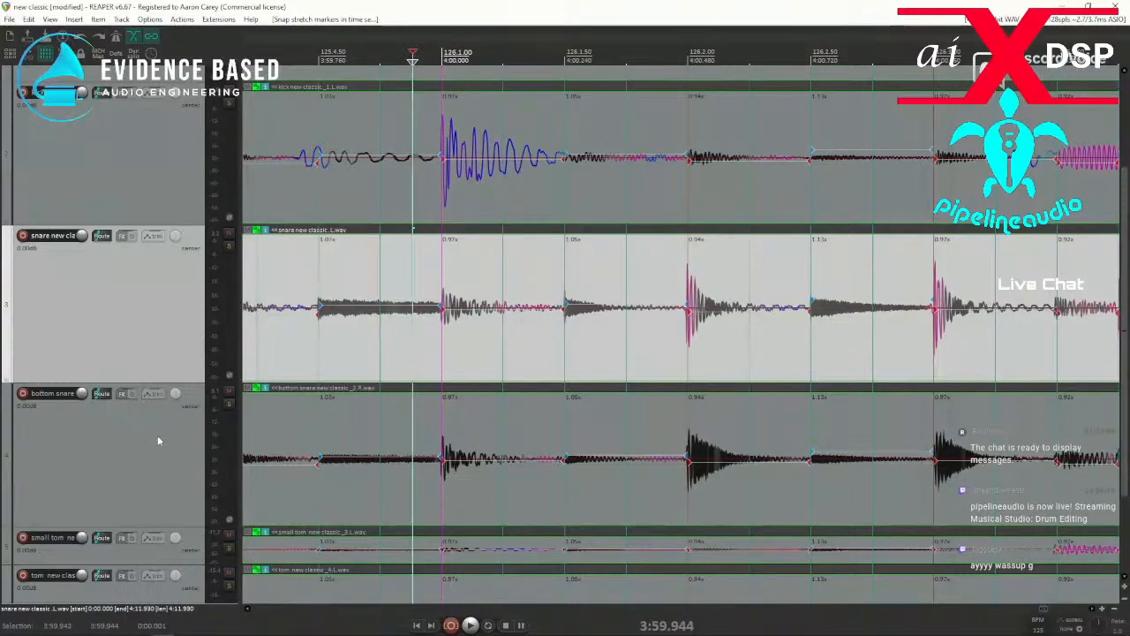
scroll(159, 436, down, 3)
scroll(256, 441, down, 1)
scroll(666, 465, down, 3)
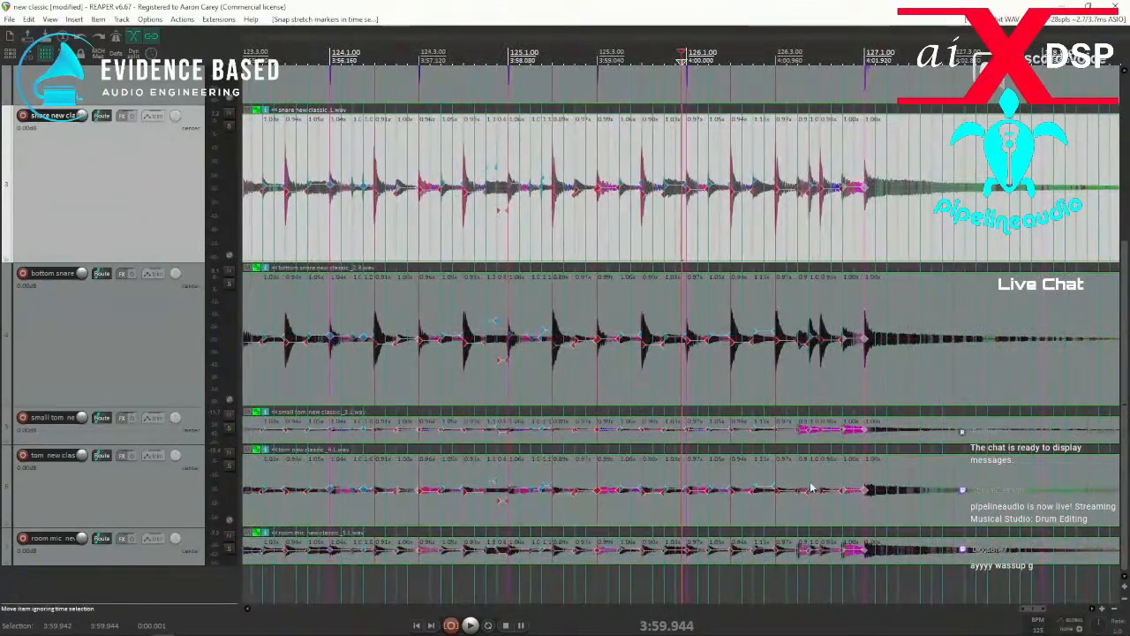
ctrl+scroll(766, 493, up, 2)
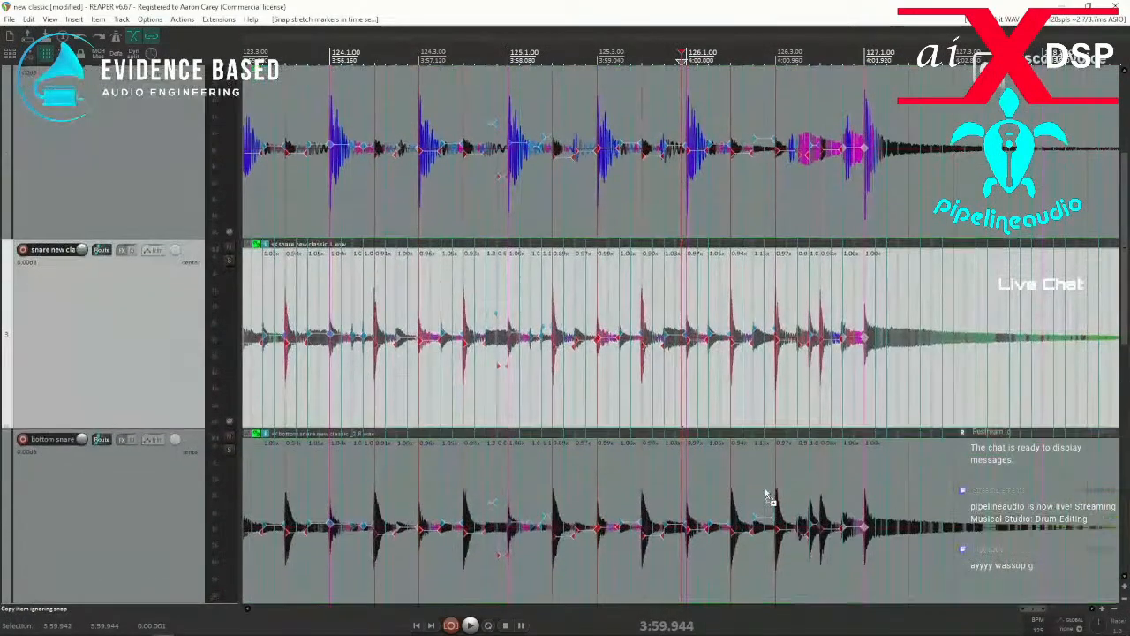
scroll(118, 398, down, 6)
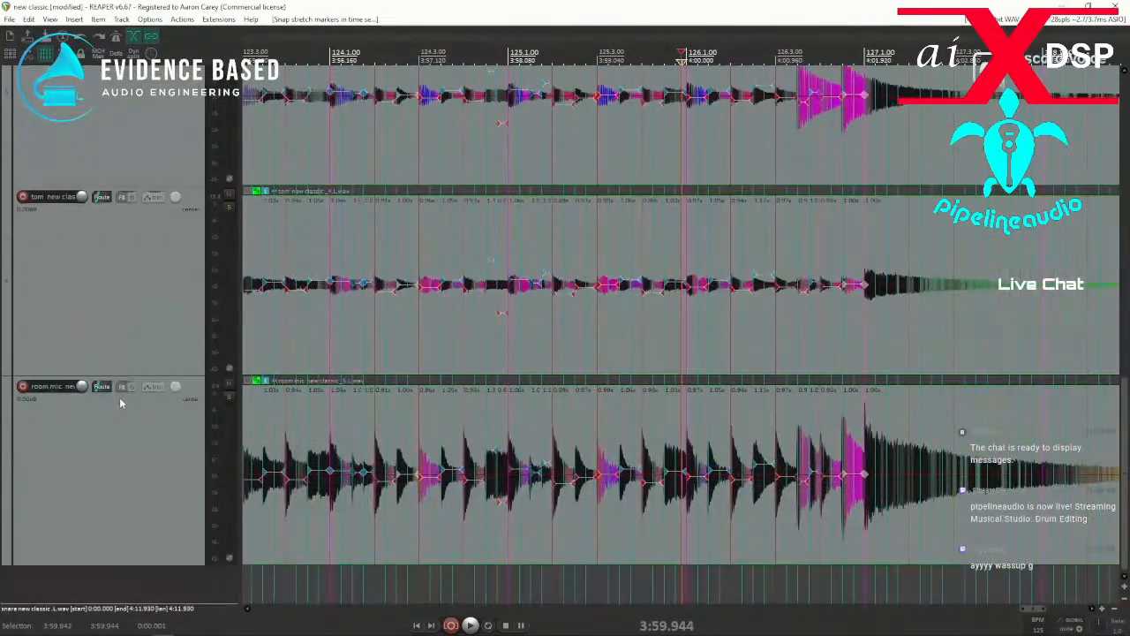
scroll(653, 503, down, 4)
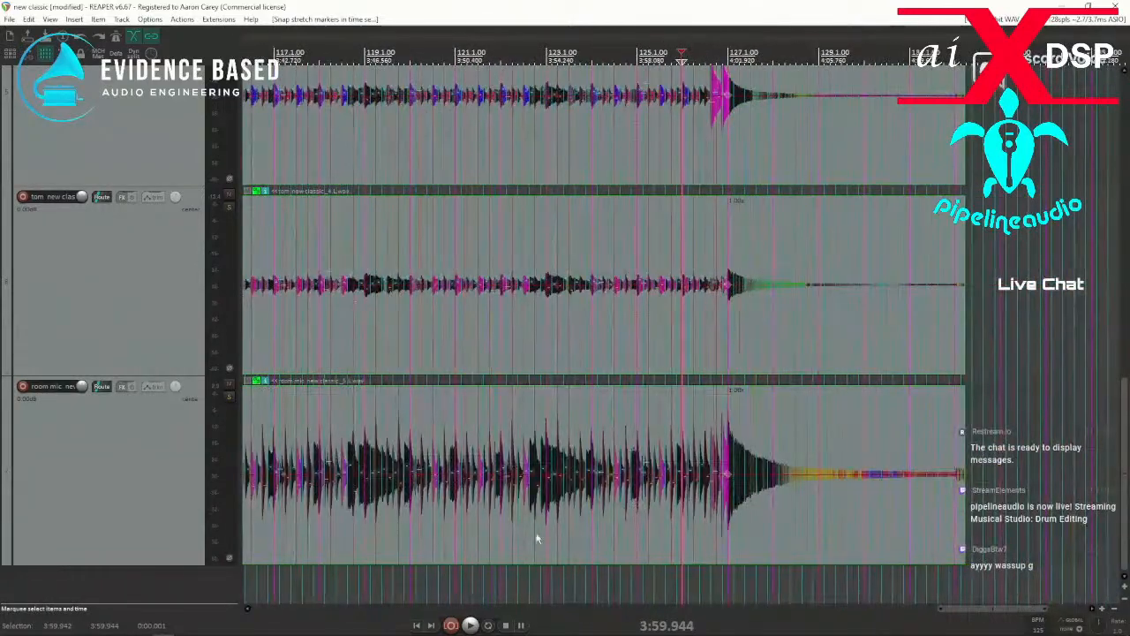
Replay from between 122.1 and 122.2 to check the edited hits up to about 127.1.
click(508, 537)
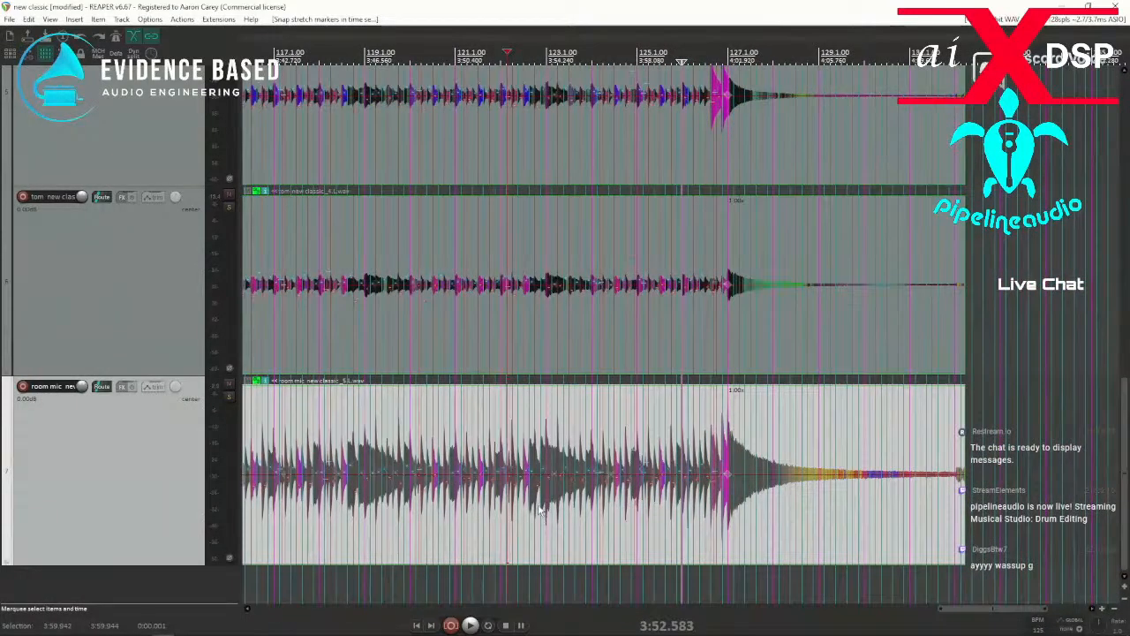
scroll(566, 522, up, 8)
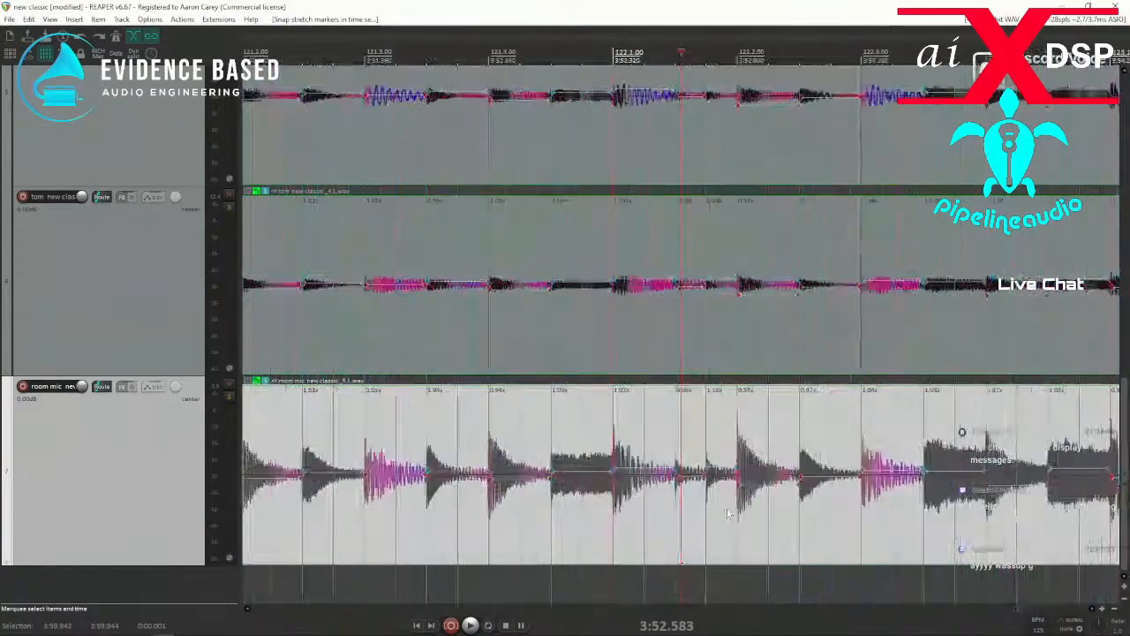
key(space)
scroll(681, 518, down, 4)
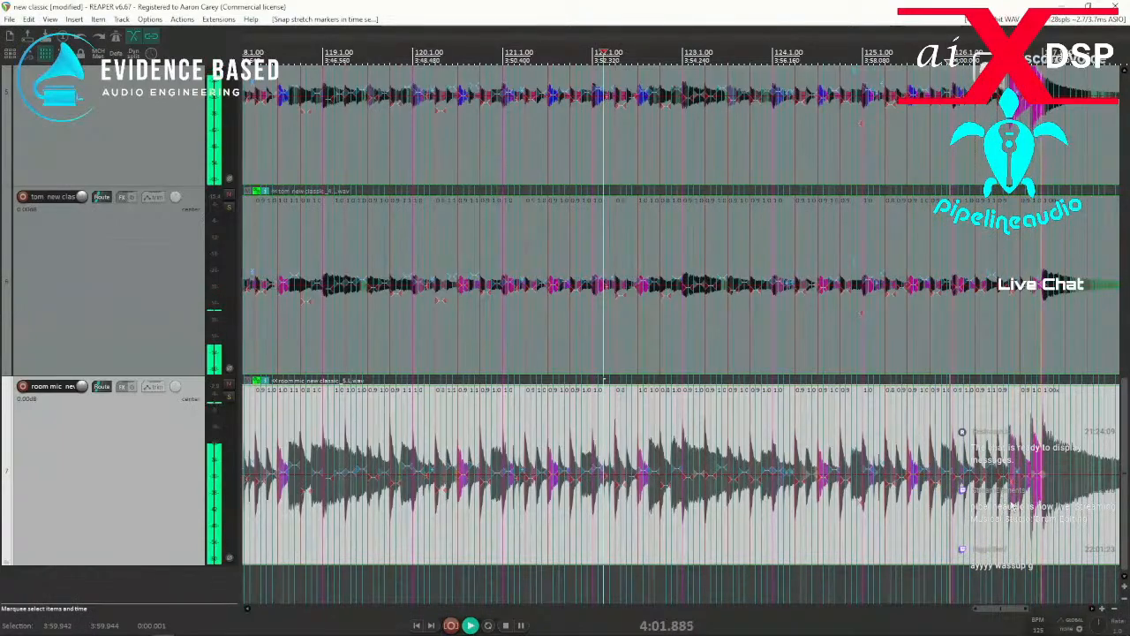
key(space)
Replace the stretch marker near 126.3.50 with one at the small tom transient.
click(1037, 512)
scroll(1036, 514, up, 5)
scroll(937, 523, up, 3)
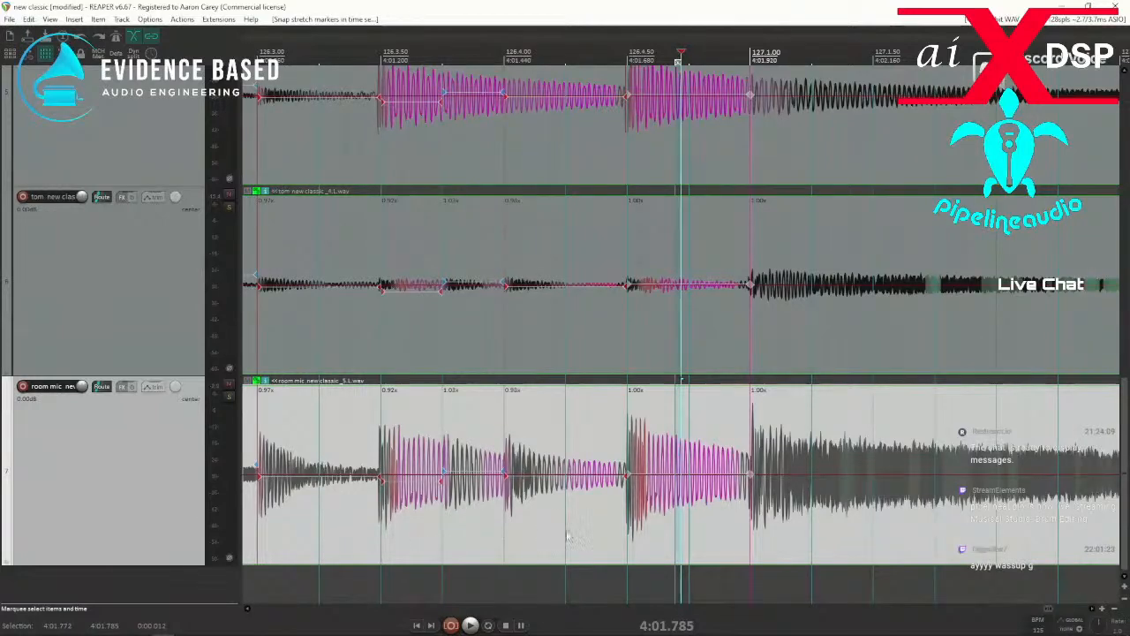
scroll(569, 534, up, 3)
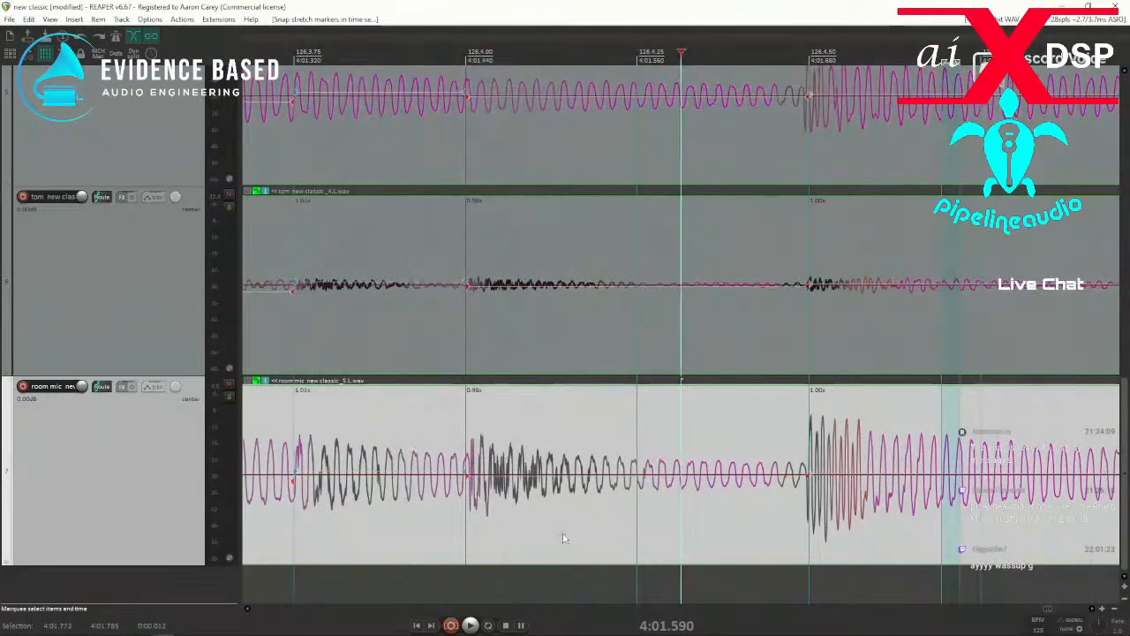
scroll(565, 534, down, 5)
scroll(172, 482, up, 4)
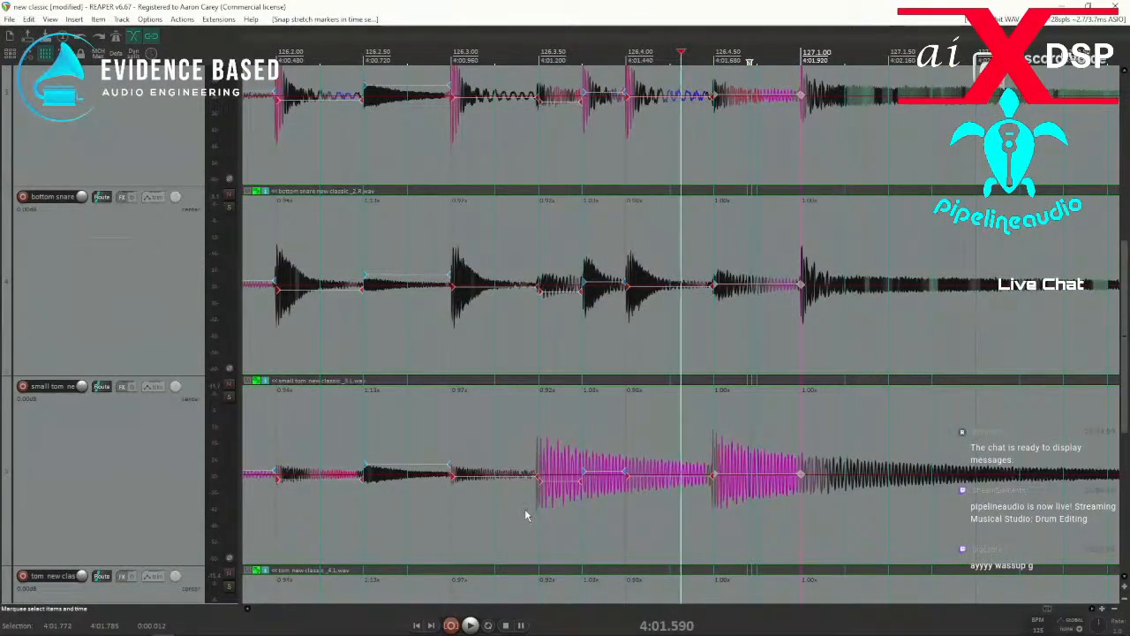
drag(527, 517, 554, 515)
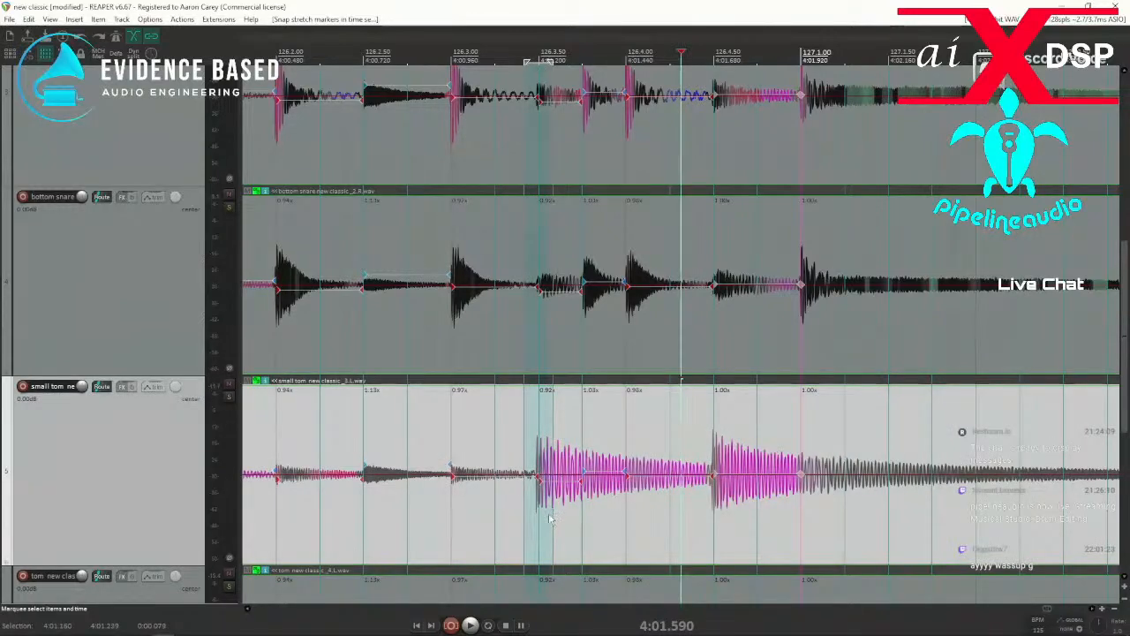
key(Delete)
click(506, 521)
key(Tab)
key(shift+w)
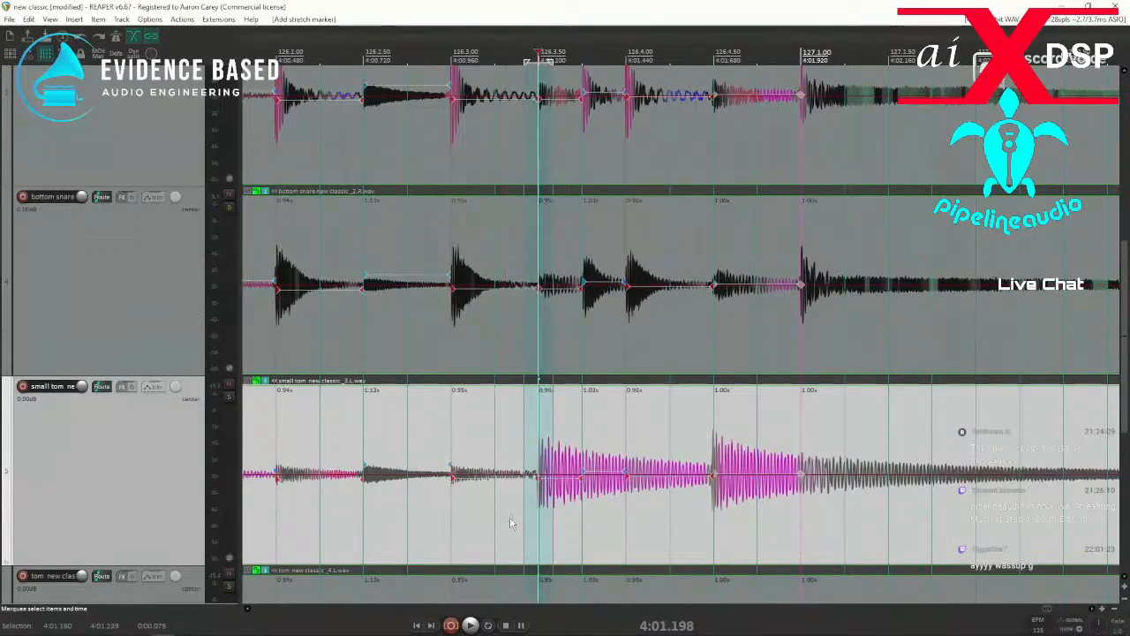
Snap the marker near 126.3.50 to the grid and replay from just before 126.3 to check the closing fill.
scroll(194, 493, up, 5)
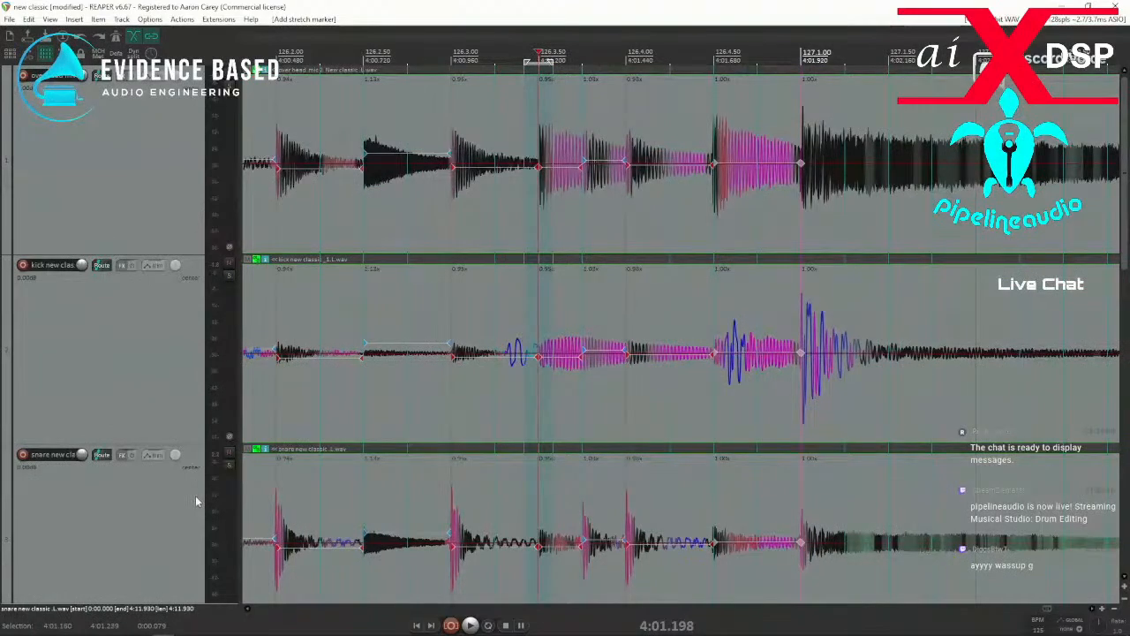
scroll(196, 501, down, 5)
scroll(196, 503, down, 5)
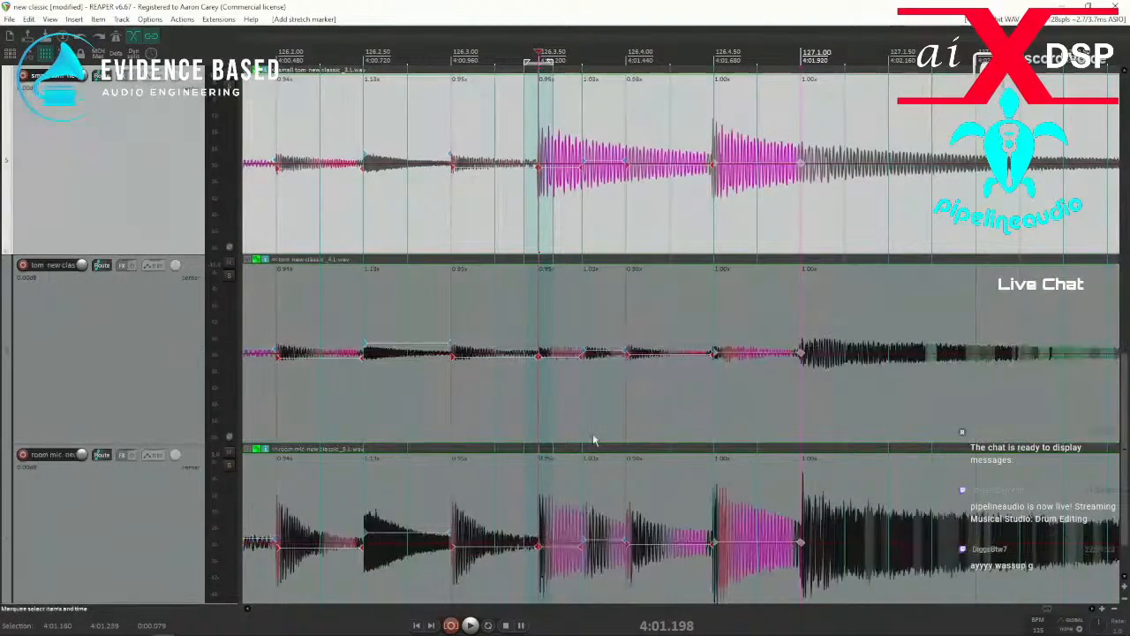
key(space)
key(space)
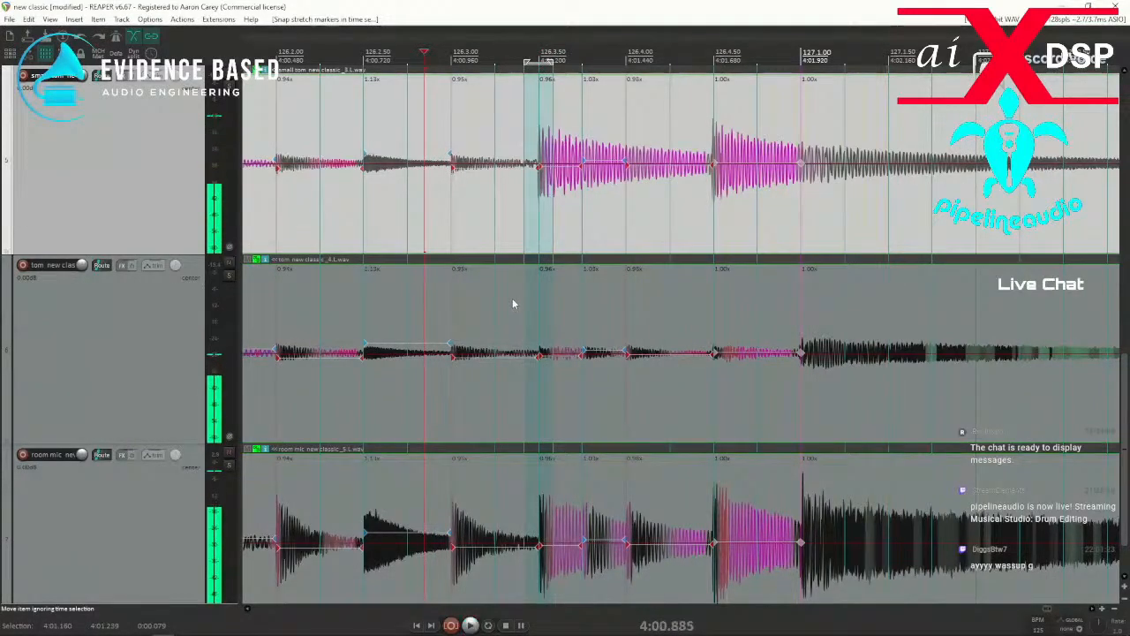
key(space)
key(space)
key(space)
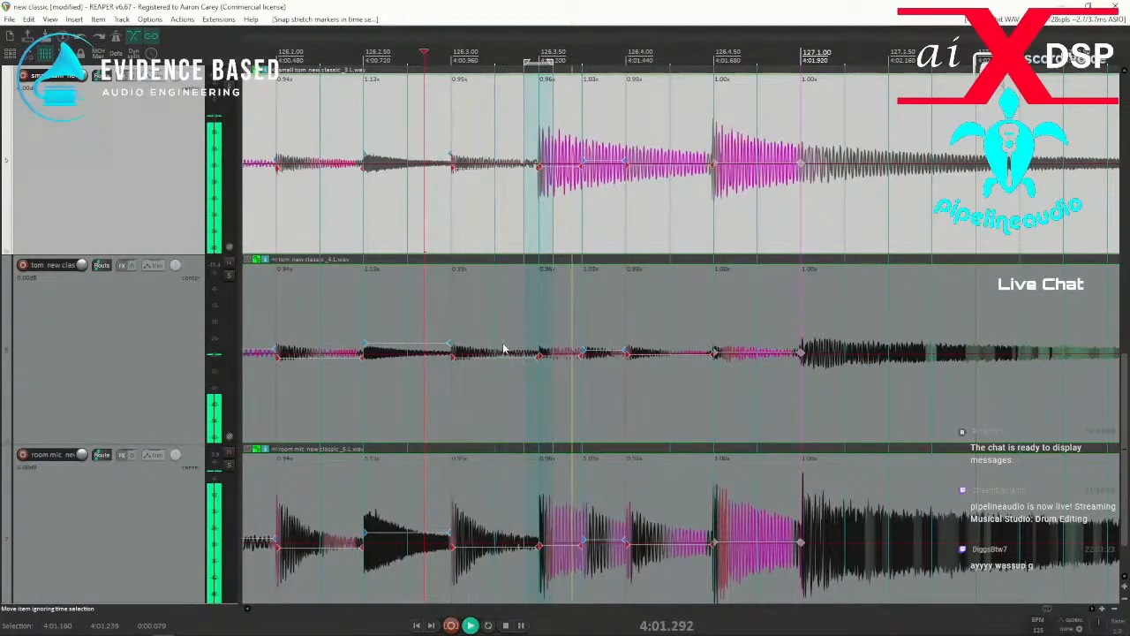
key(space)
Replay the closing fill from around 126.2.50 towards 127.1 to check the edited hits.
key(space)
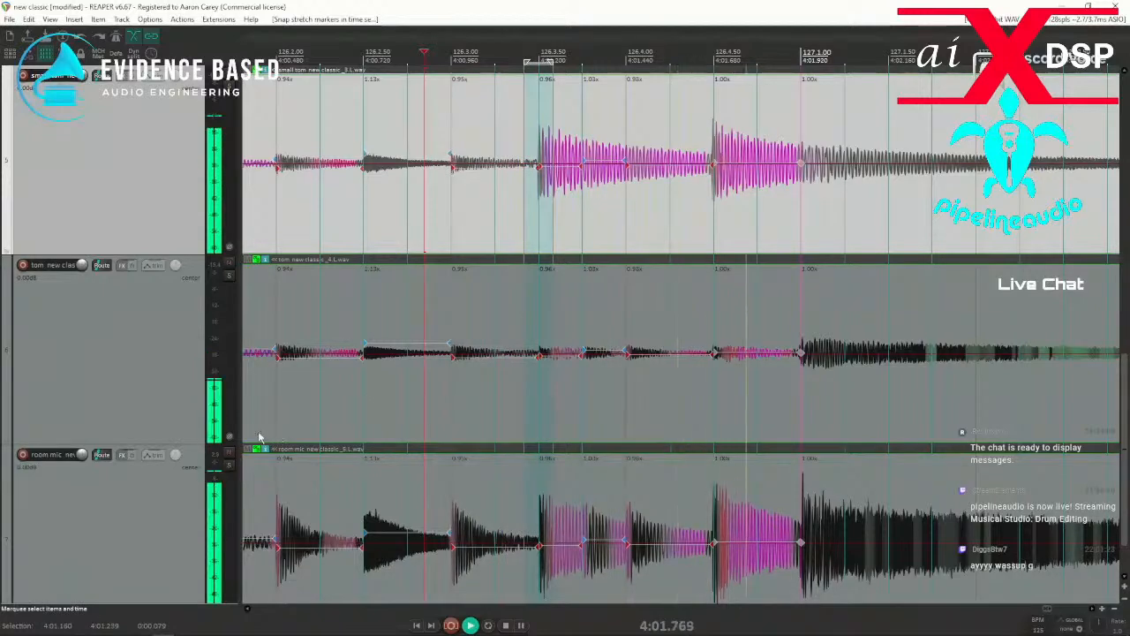
key(space)
key(space)
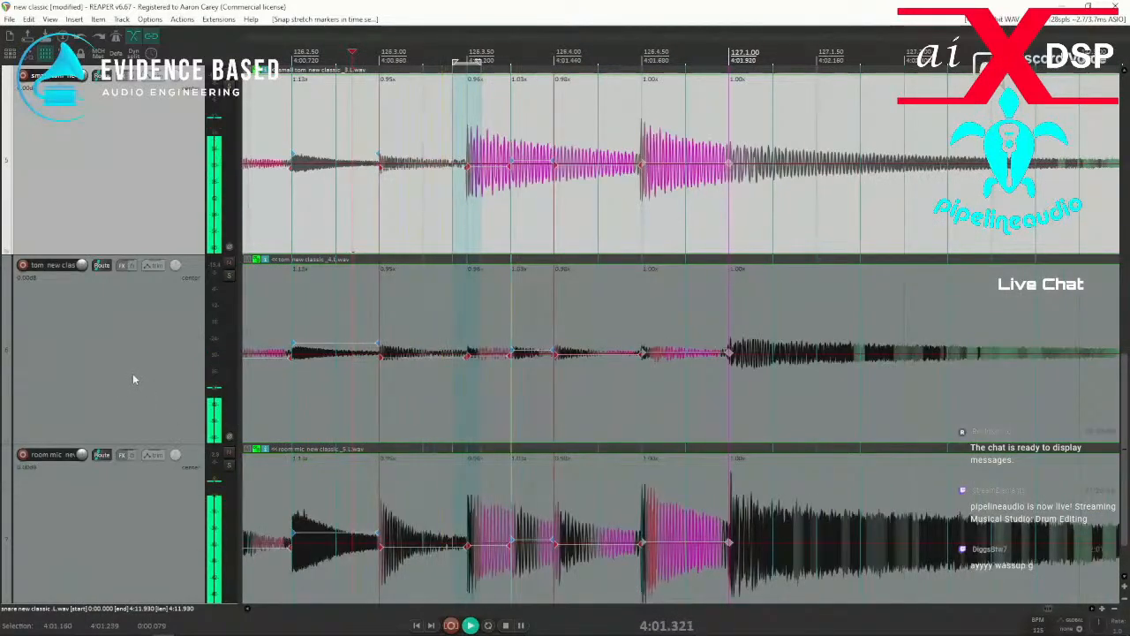
key(space)
key(space)
key(space)
scroll(78, 386, down, 1)
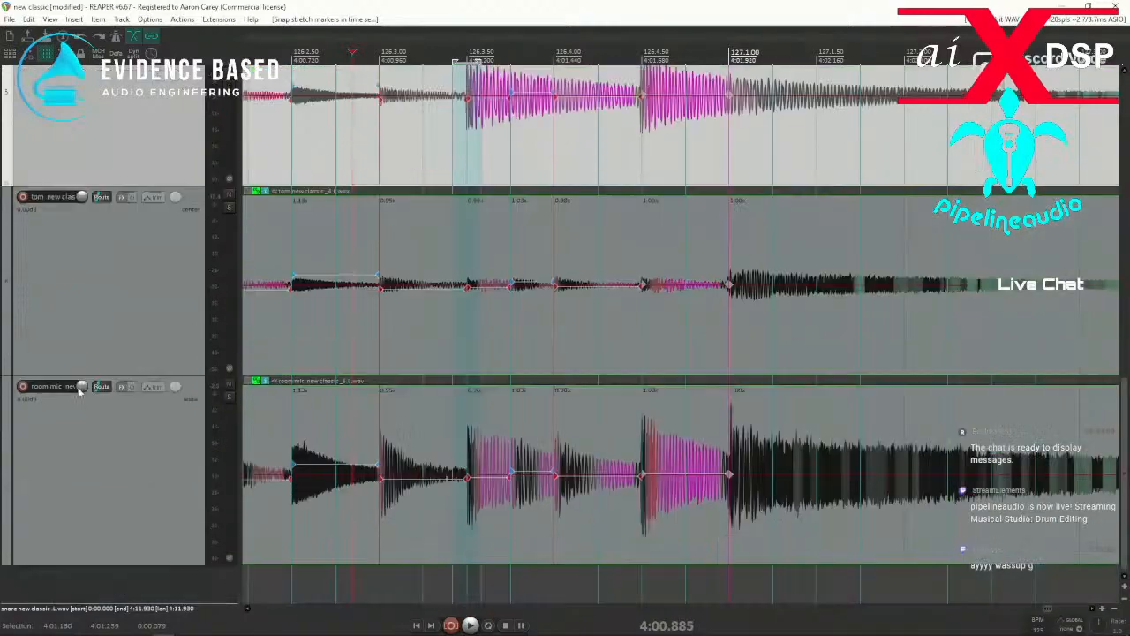
Play the opening bars from just before 3.1 to check the edited hits at the start of the take.
scroll(86, 344, up, 3)
scroll(439, 340, down, 6)
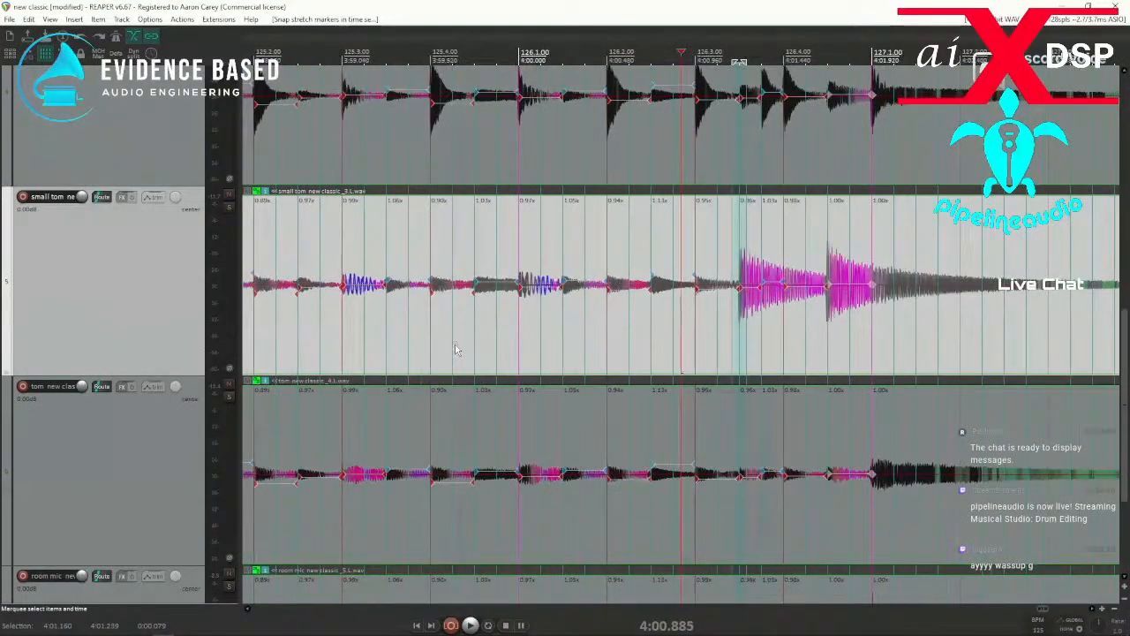
scroll(526, 410, down, 8)
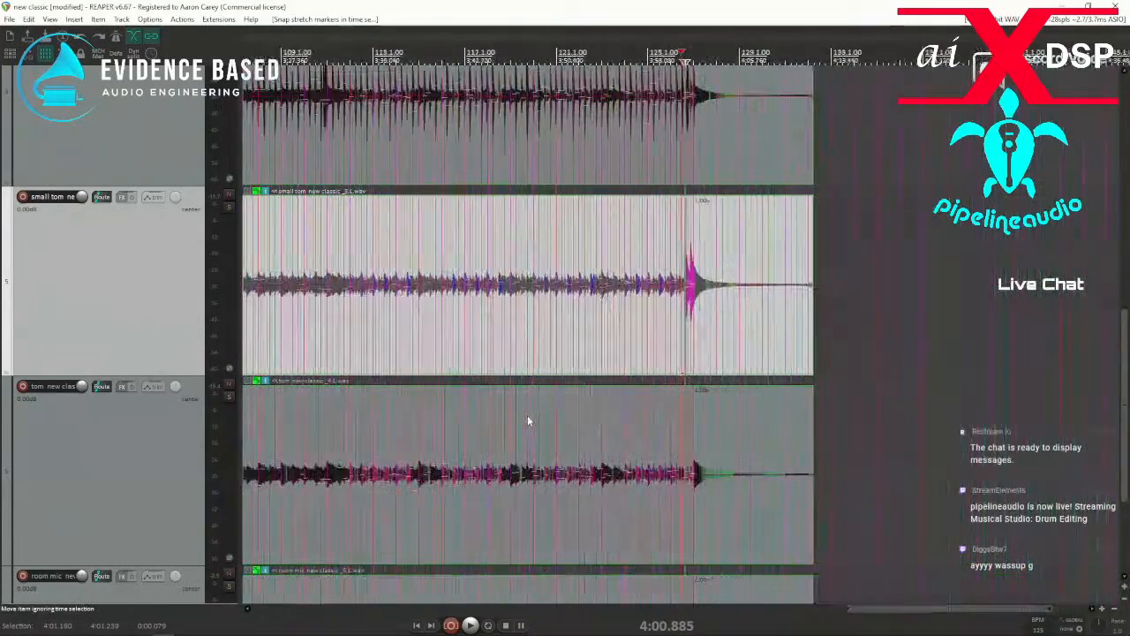
scroll(292, 437, down, 2)
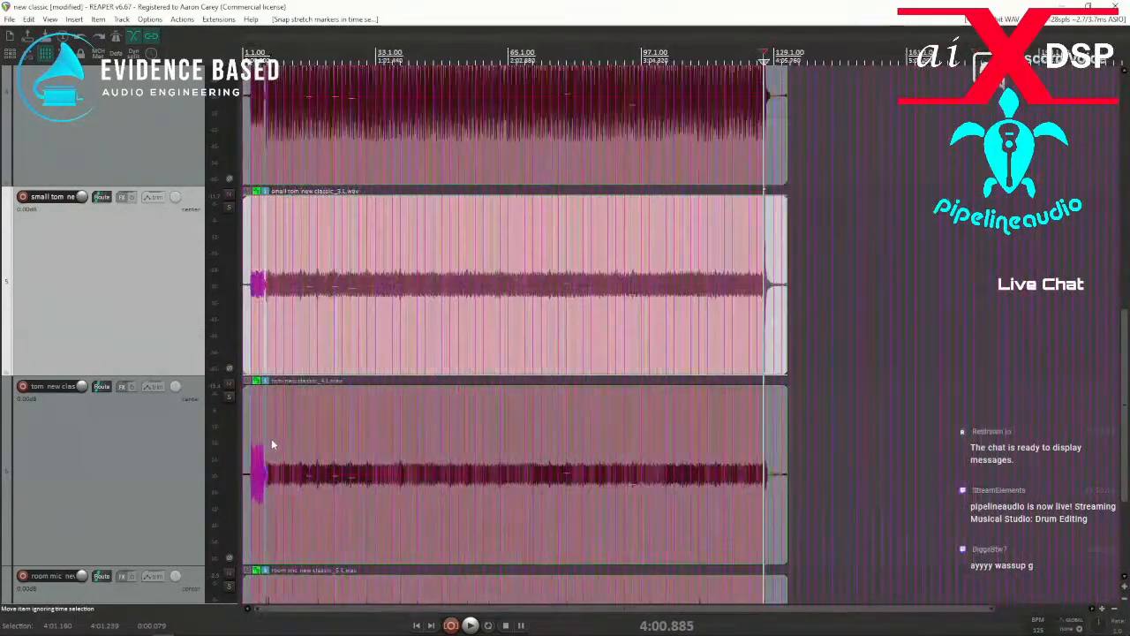
click(255, 427)
scroll(285, 432, up, 10)
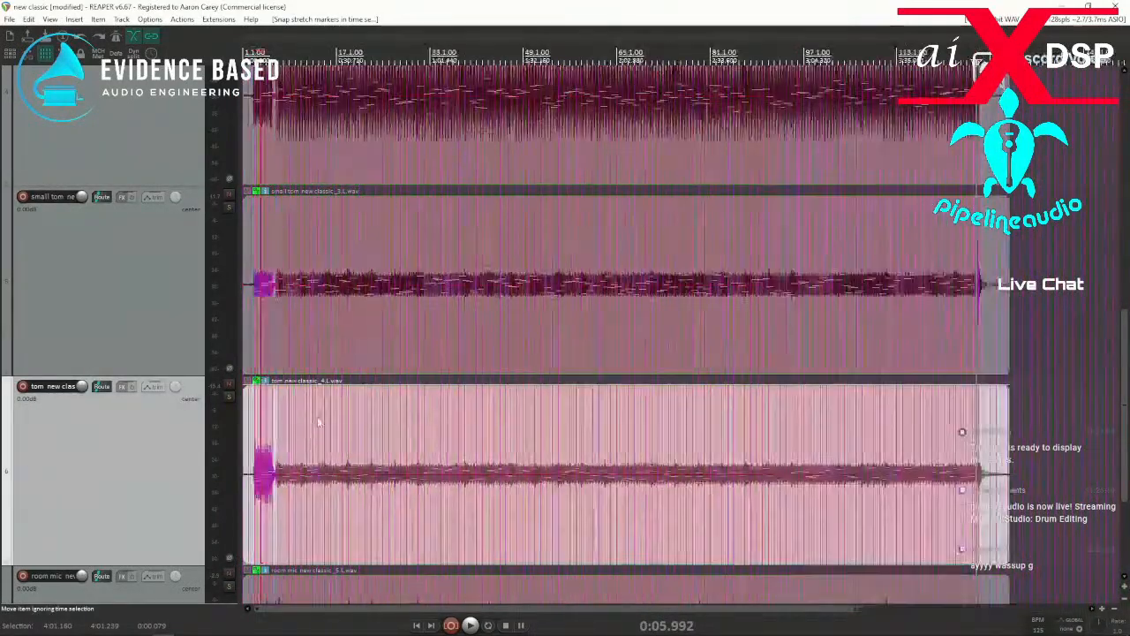
click(502, 408)
key(space)
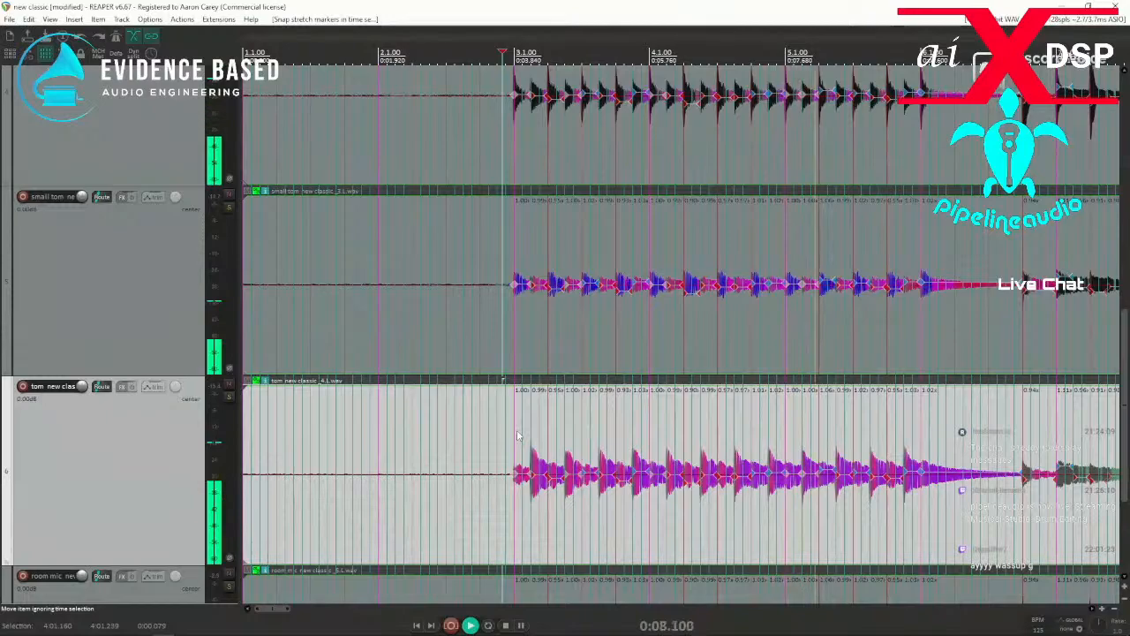
key(space)
Save the project, and save it under the new name "new classic mix 2".
scroll(499, 434, down, 10)
scroll(496, 431, down, 10)
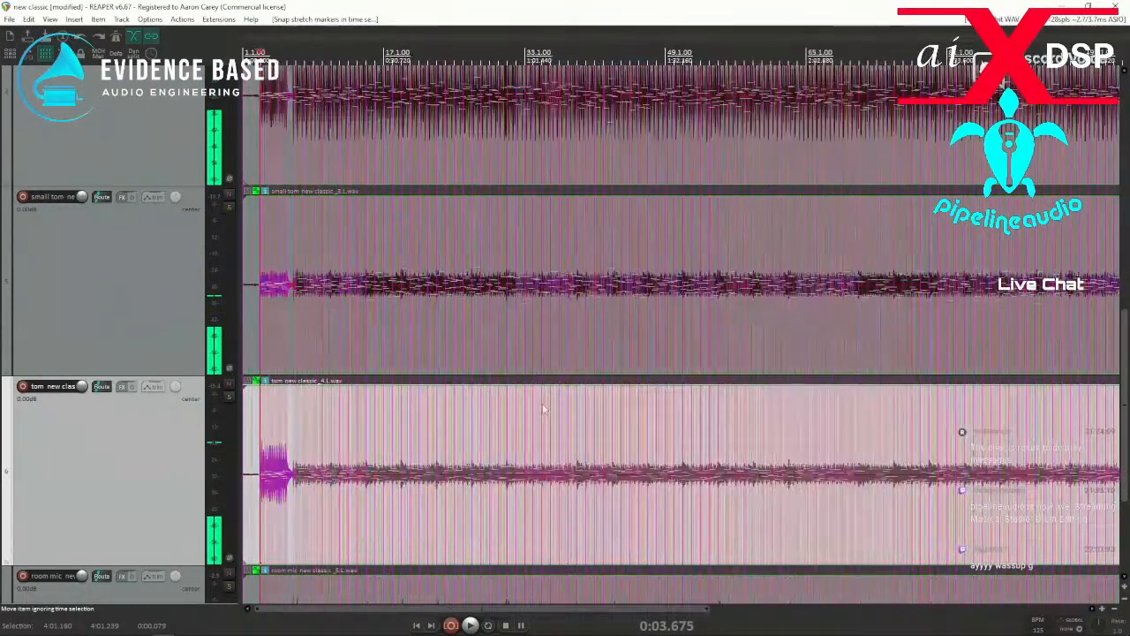
scroll(439, 418, up, 4)
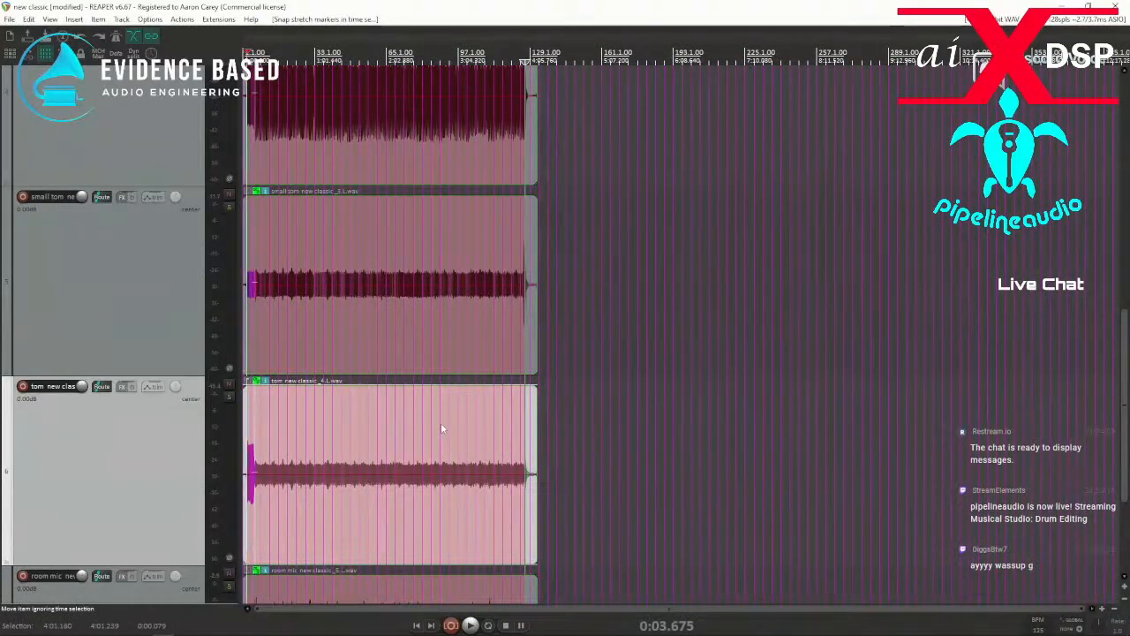
key(ctrl+s)
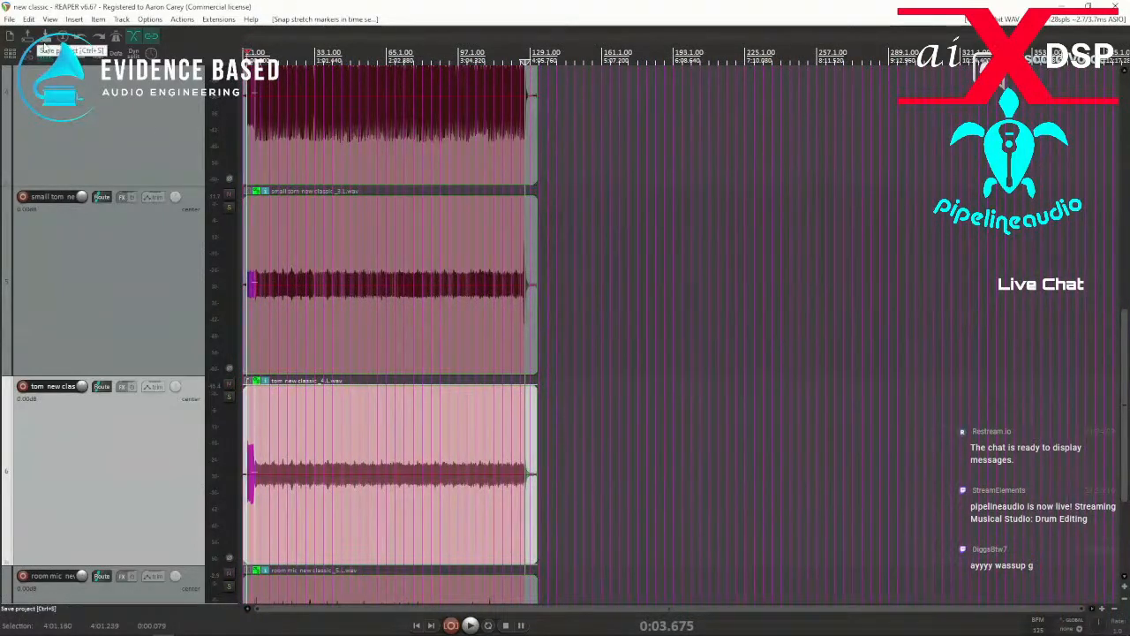
click(9, 19)
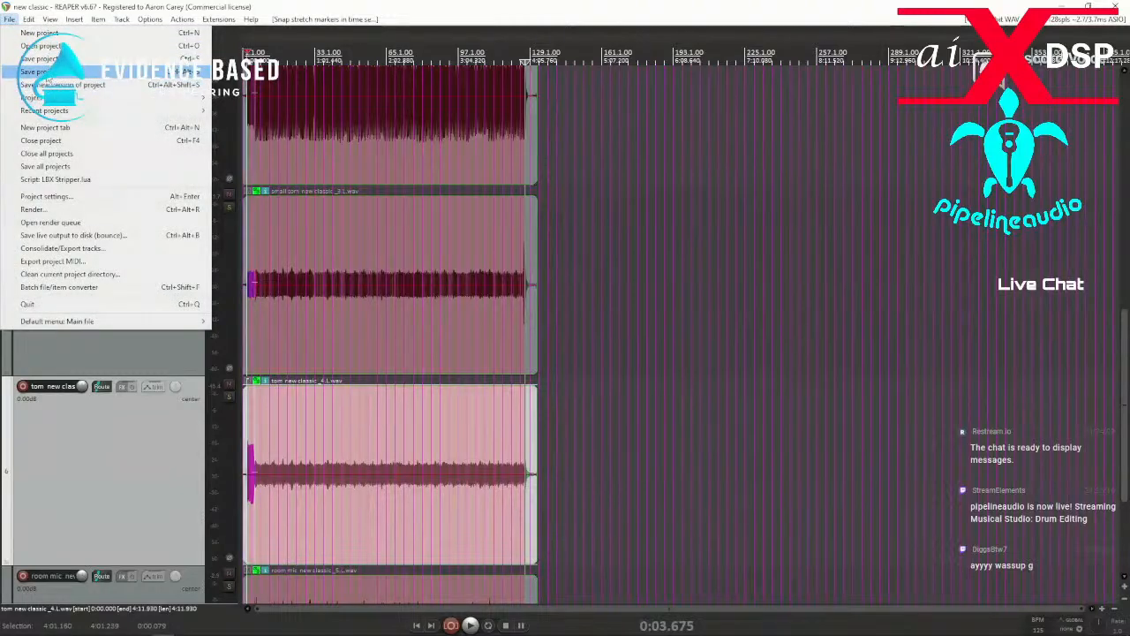
click(53, 71)
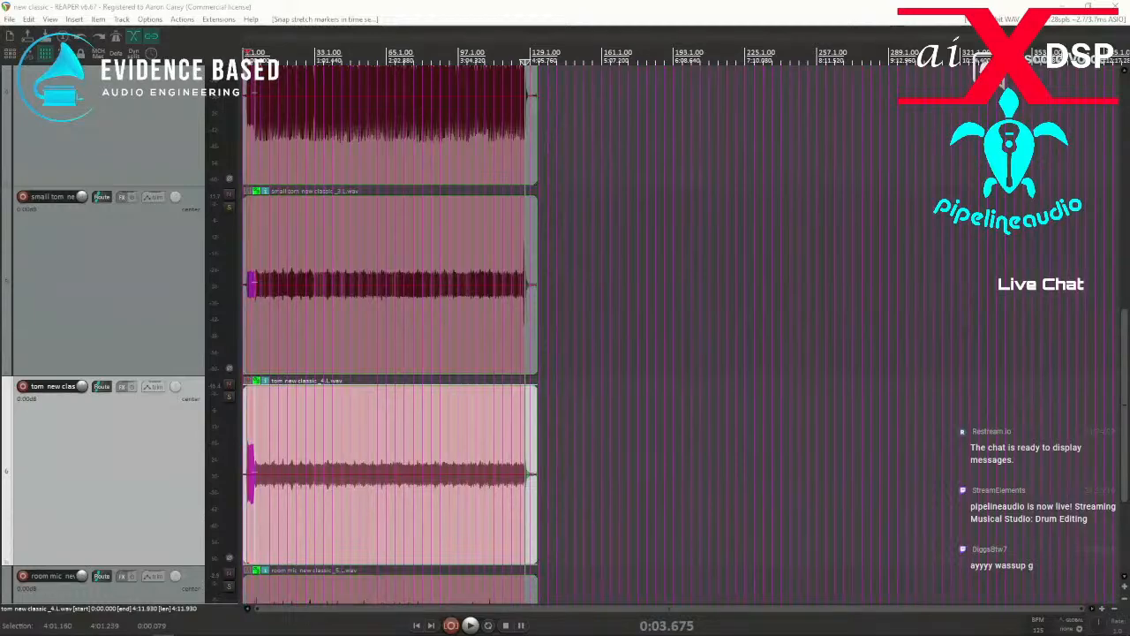
key(Return)
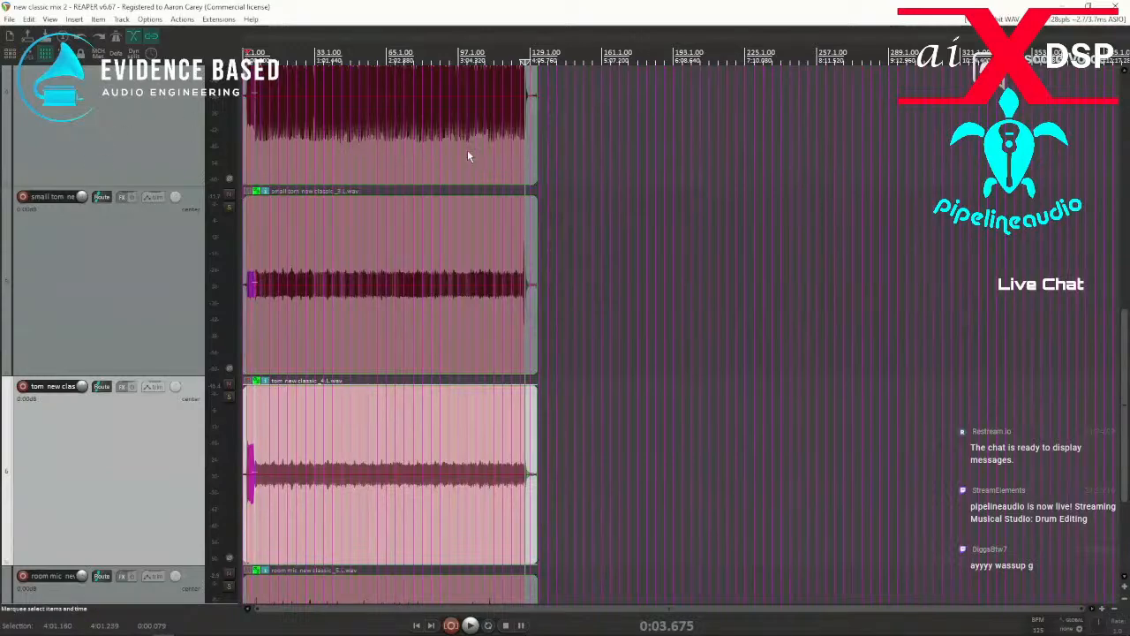
Try to split the grouped drum items at their stretch markers and glue the pieces.
click(398, 169)
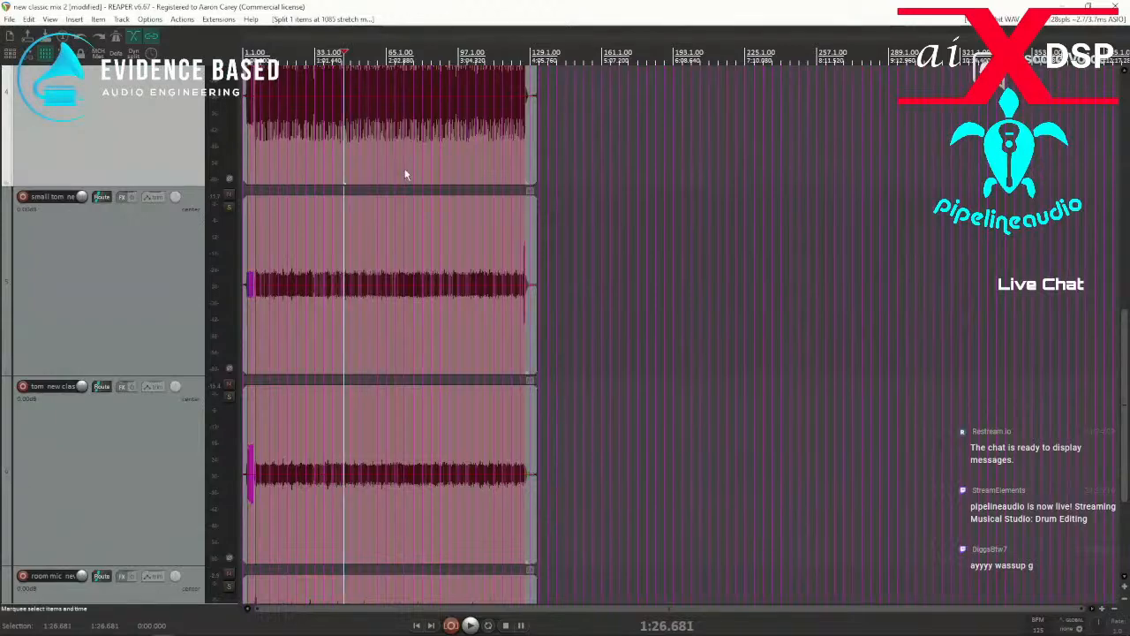
key(ctrl+g)
Examine the split pieces and their crossfades on the bottom snare and tom tracks between bars 3 and 6.
click(293, 224)
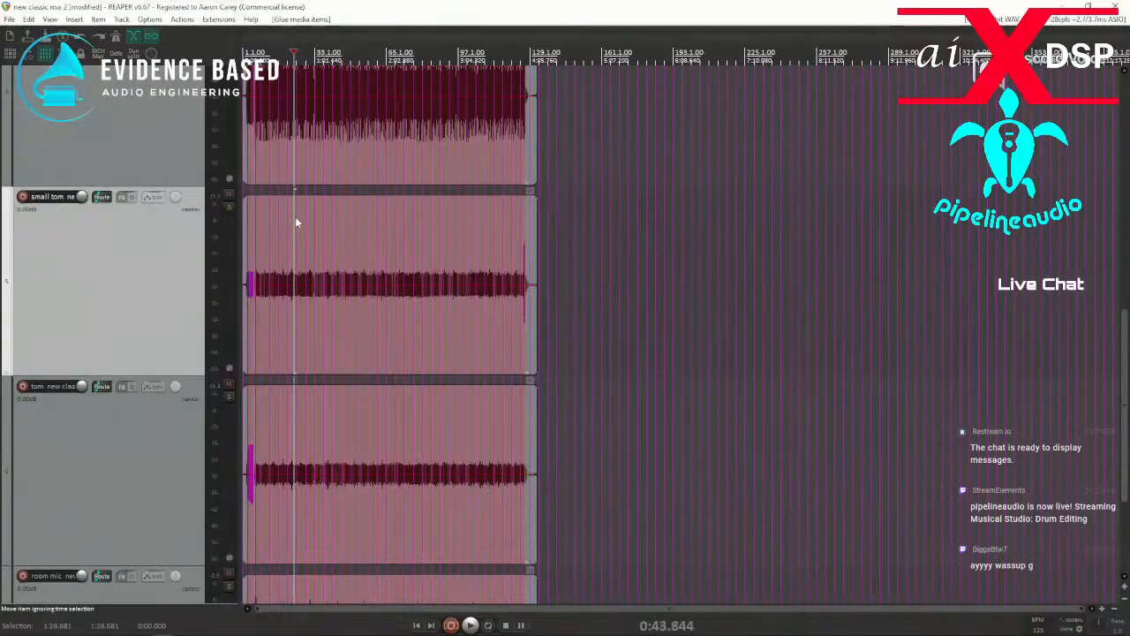
scroll(291, 223, up, 6)
scroll(144, 253, up, 3)
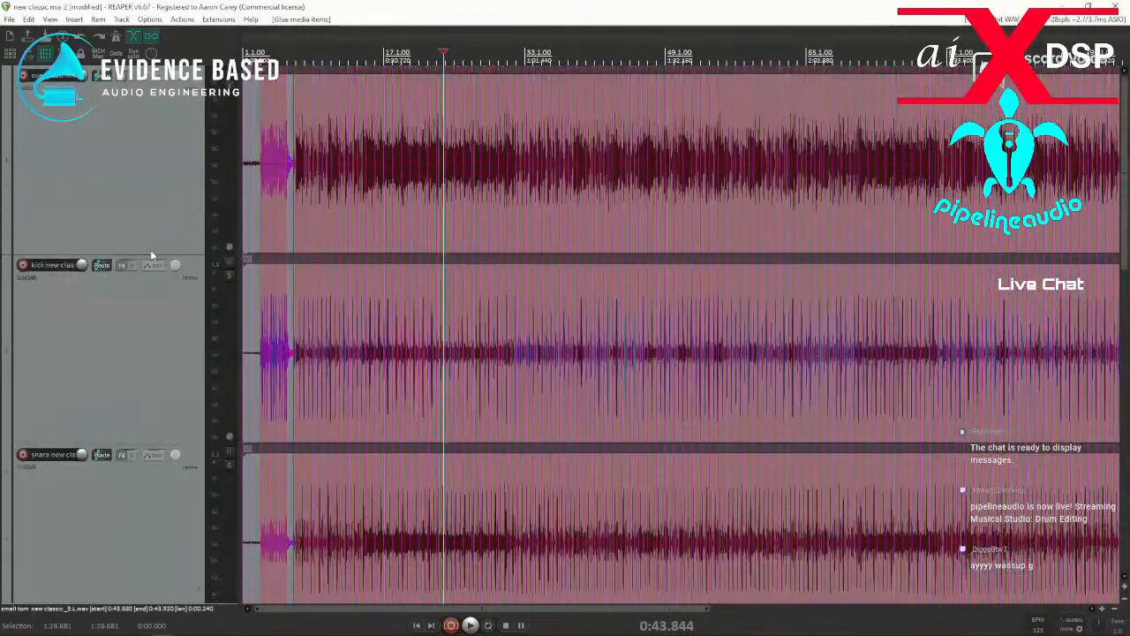
scroll(152, 253, down, 3)
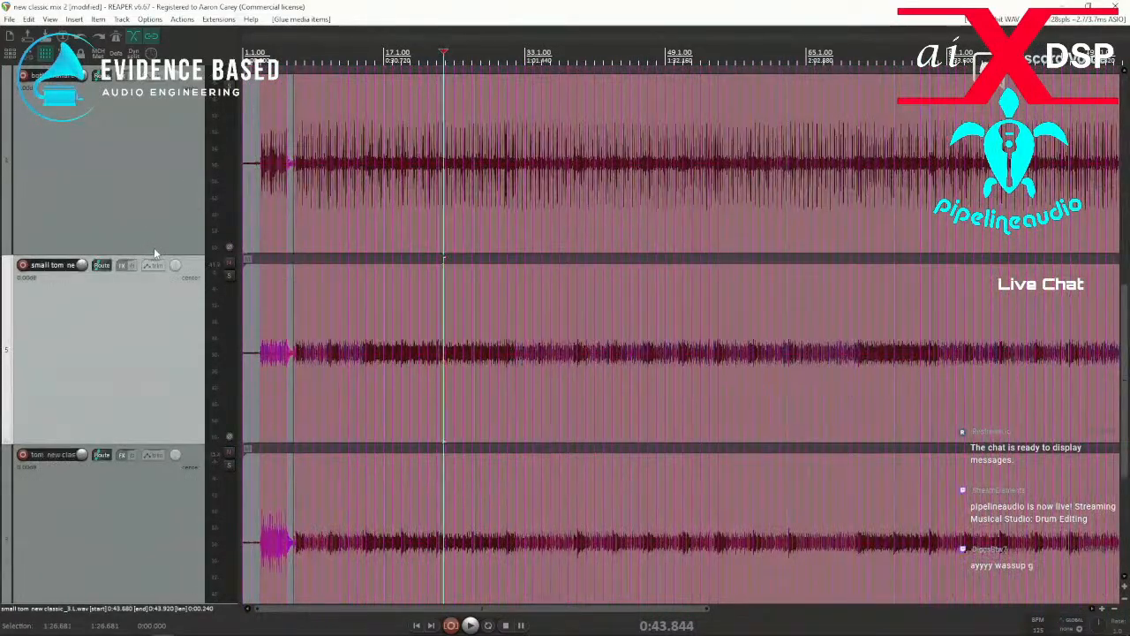
click(275, 224)
scroll(345, 209, up, 6)
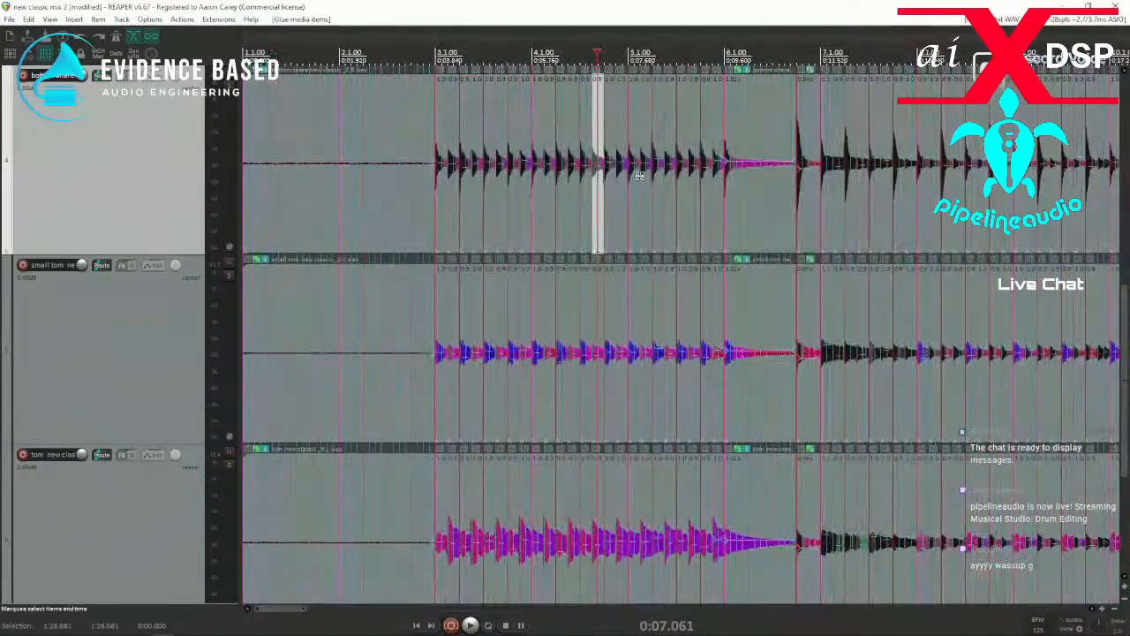
click(606, 194)
click(642, 191)
click(692, 187)
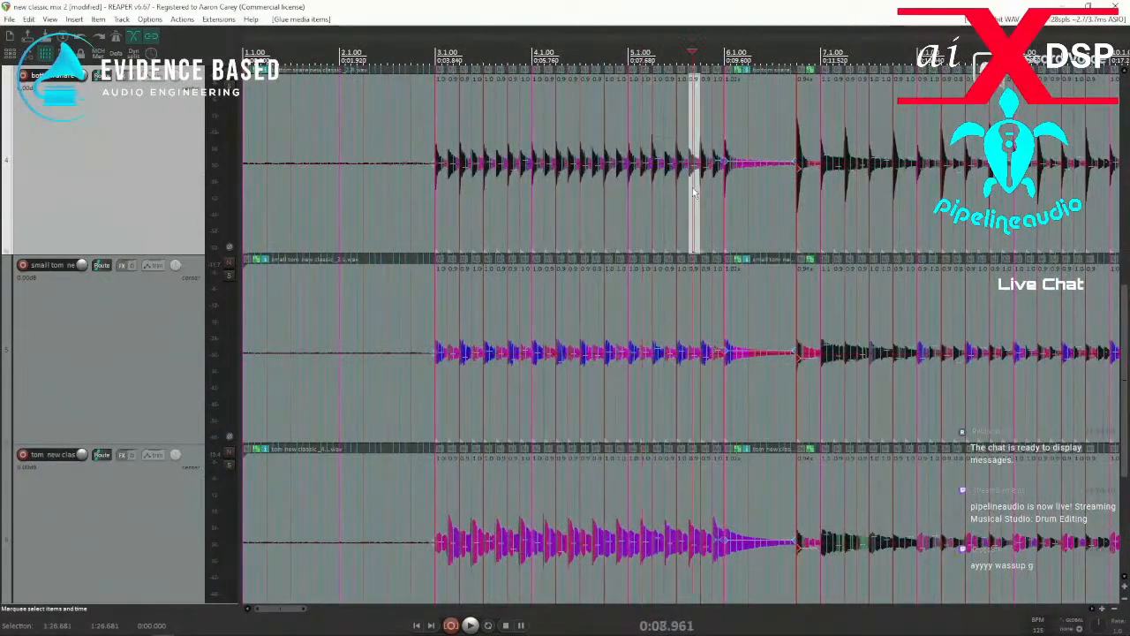
click(497, 242)
click(435, 248)
click(479, 236)
click(517, 223)
scroll(516, 220, up, 10)
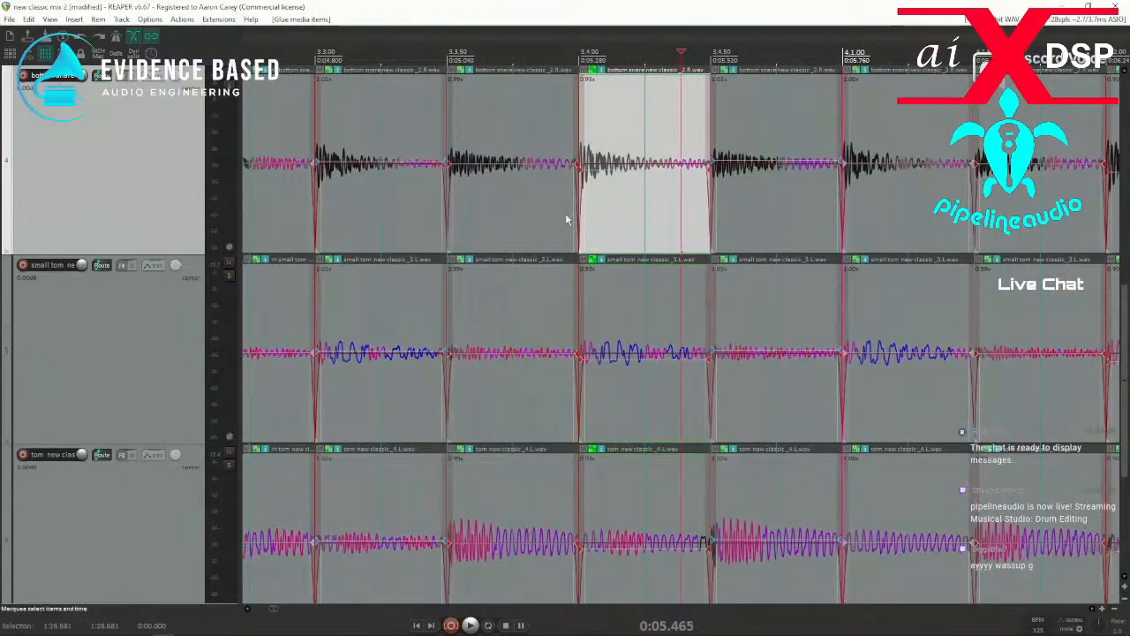
Undo the glue and the split at the stretch markers.
click(28, 19)
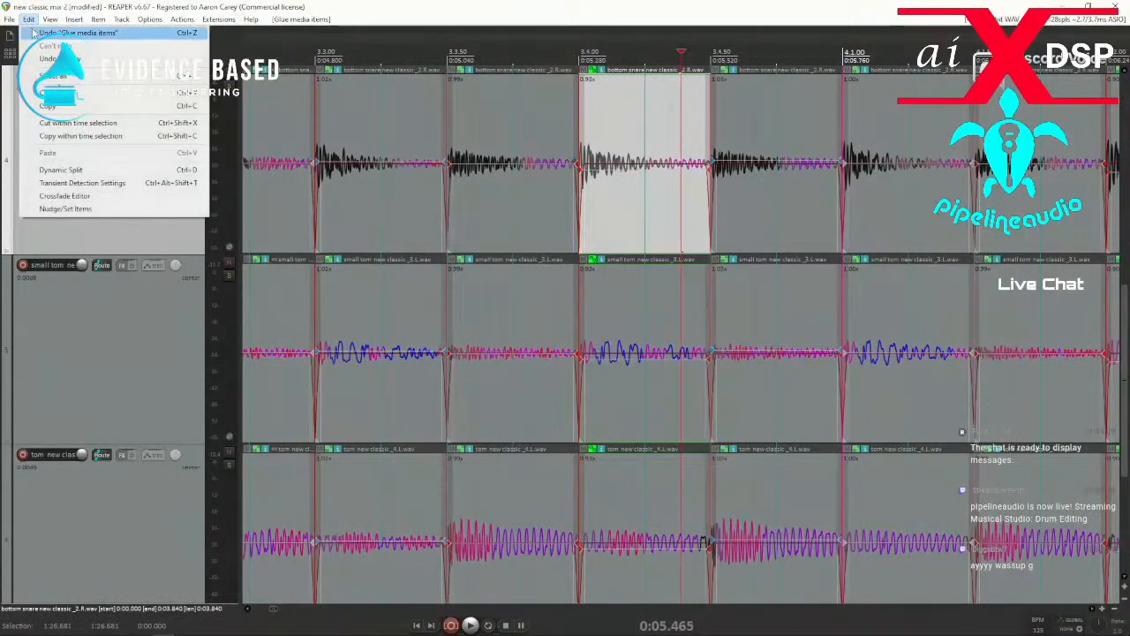
click(29, 22)
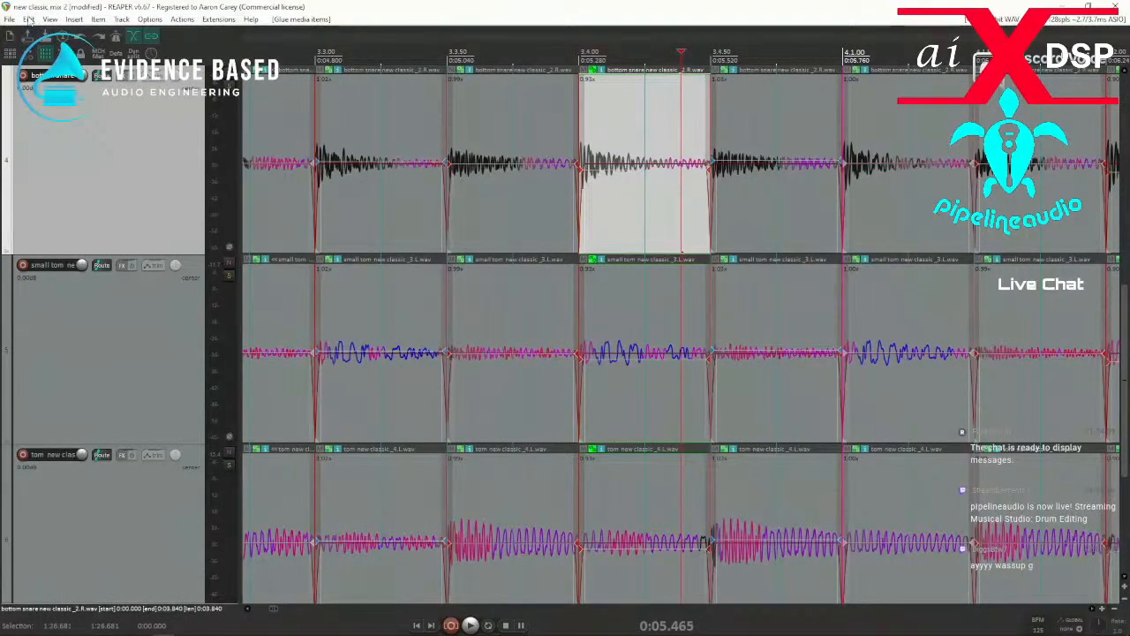
click(30, 20)
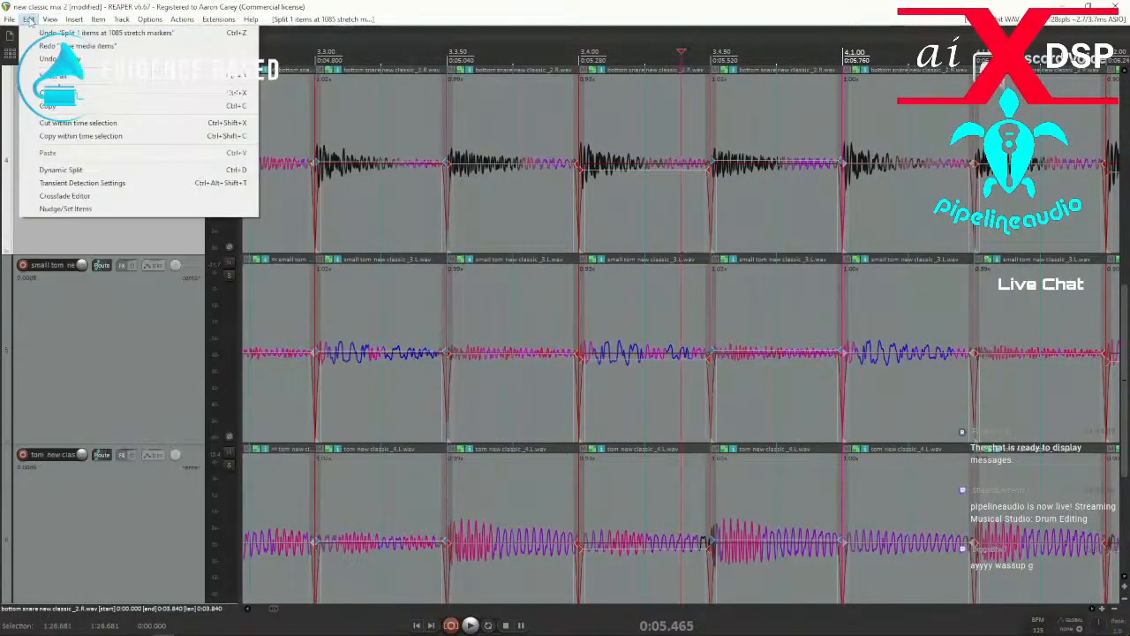
click(30, 20)
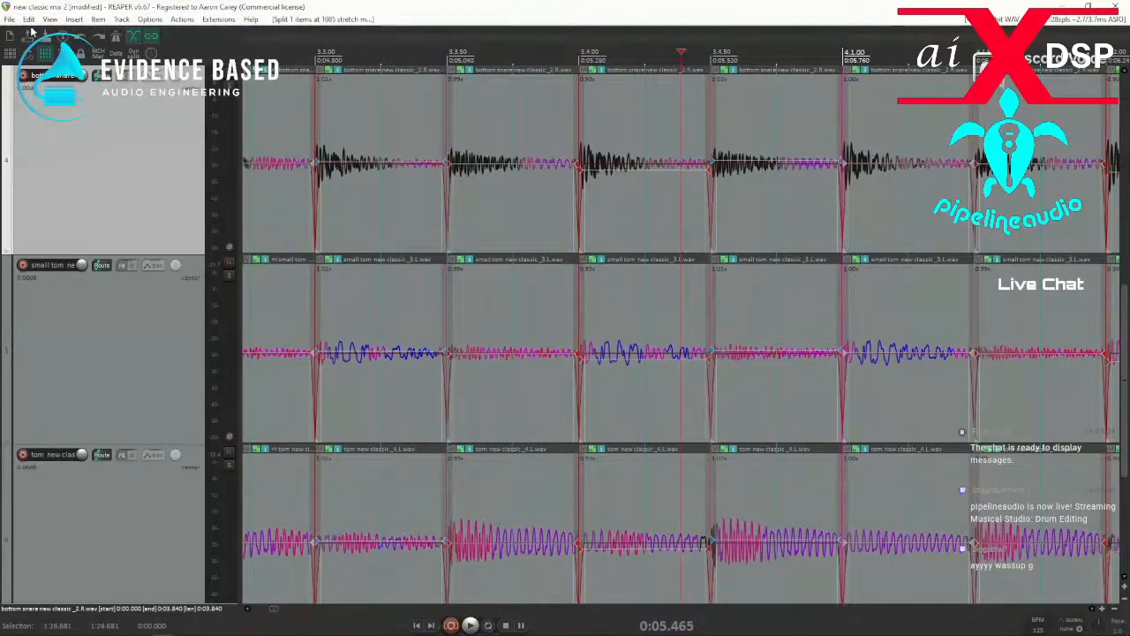
click(30, 21)
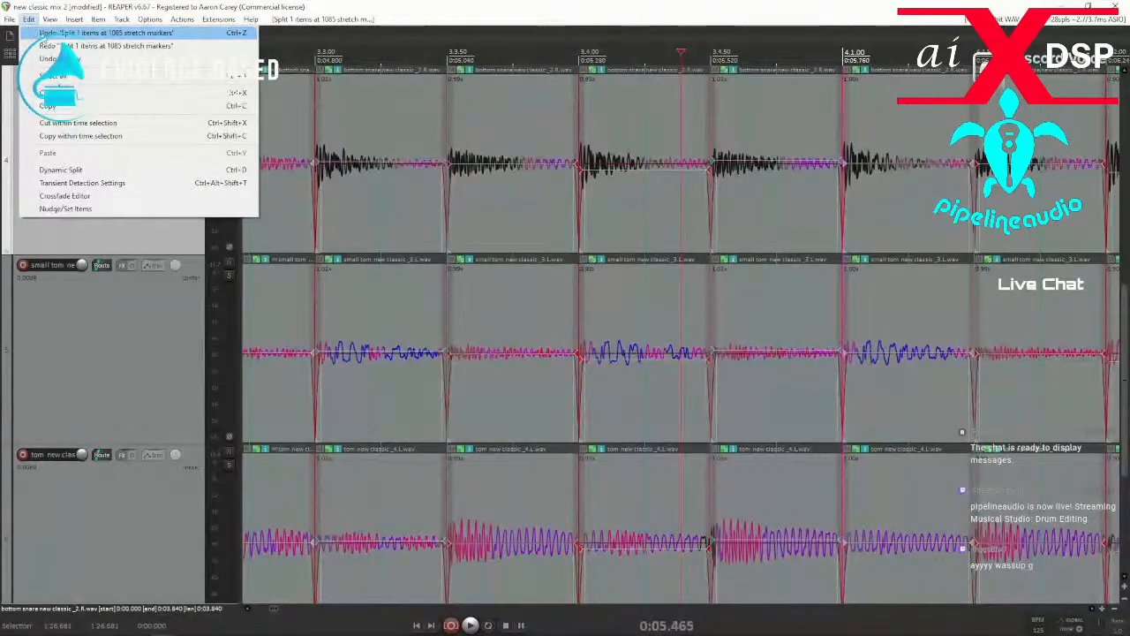
click(42, 32)
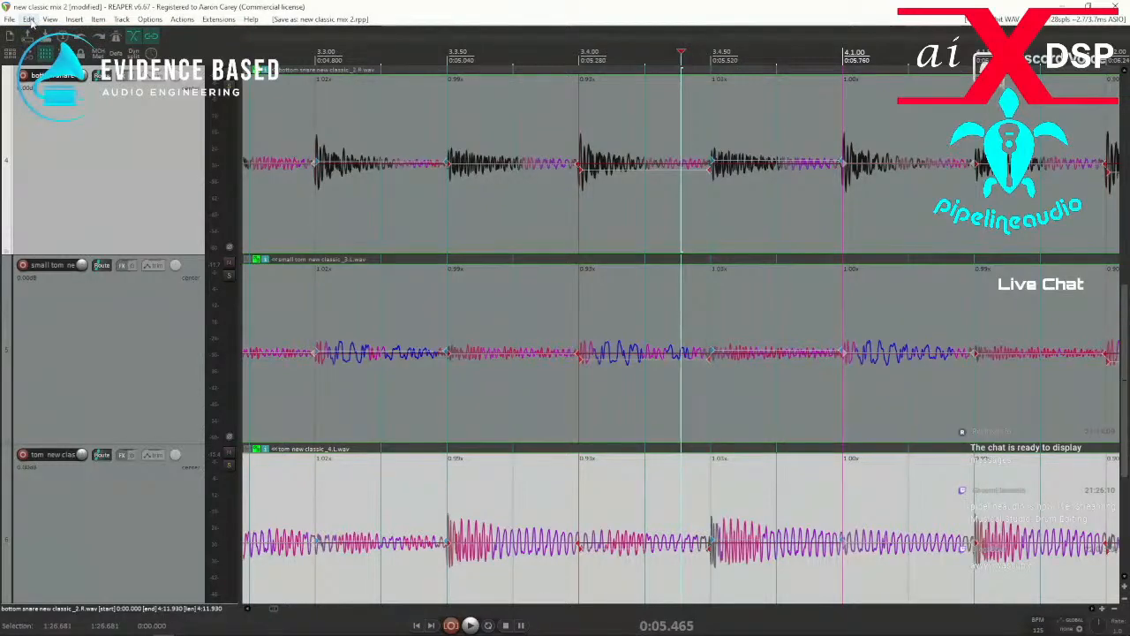
Select all the drum items across the tracks and glue them.
click(366, 185)
click(423, 209)
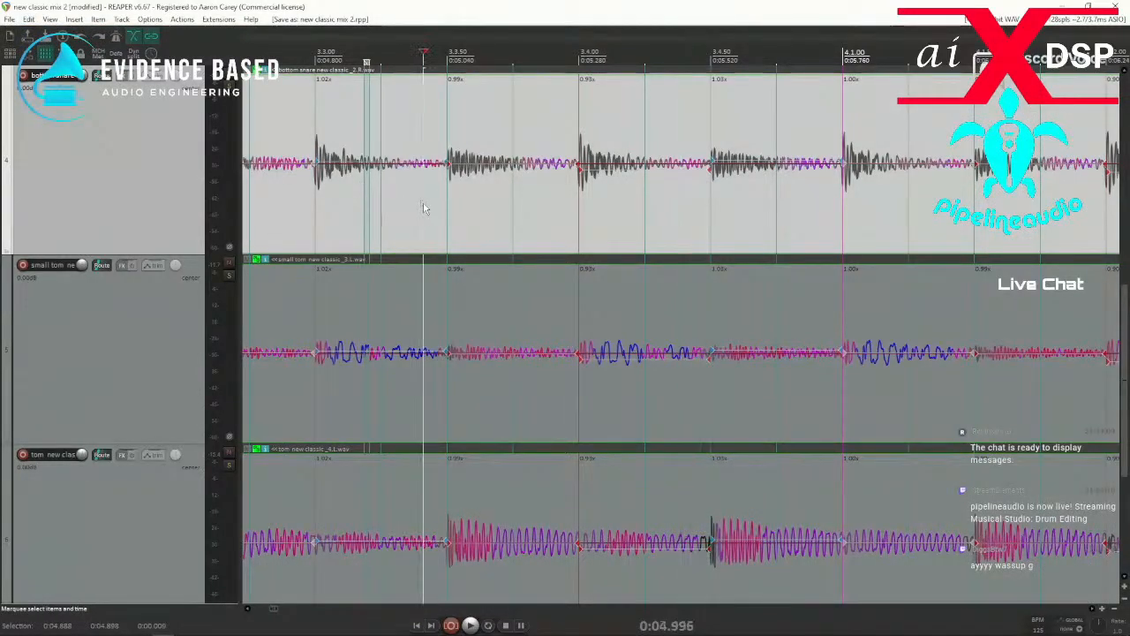
key(ctrl+a)
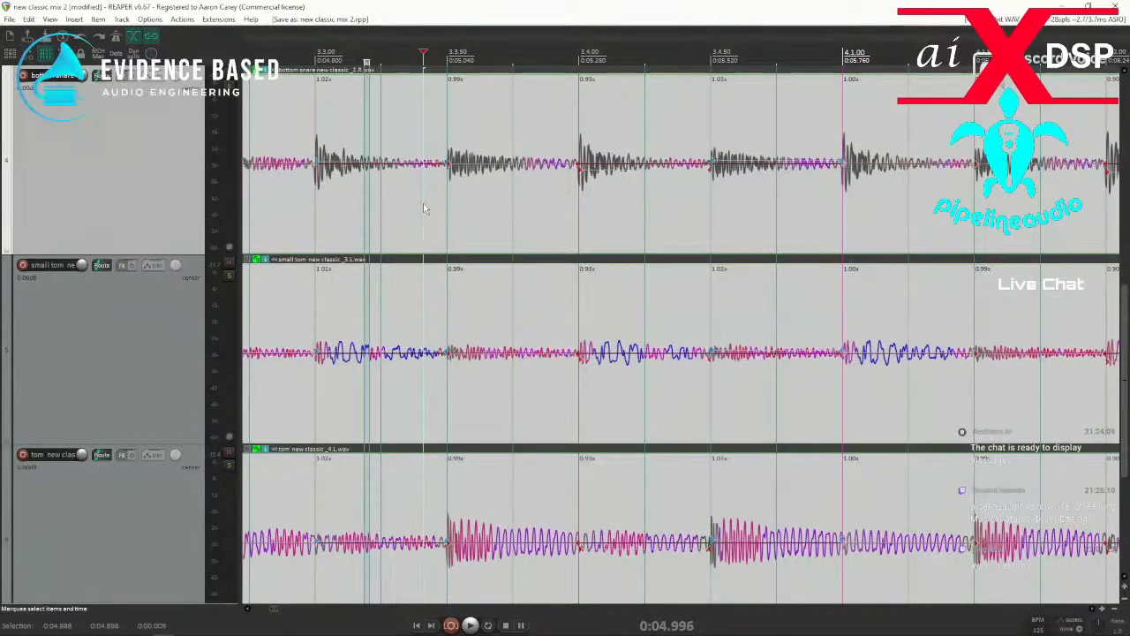
key(ctrl+shift+g)
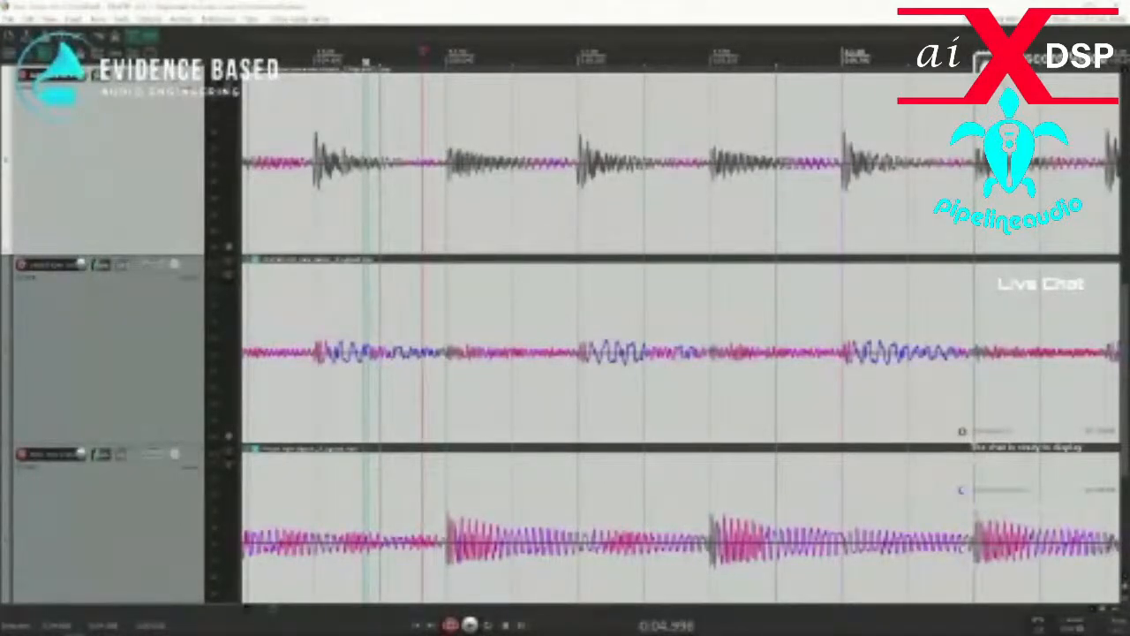
Search the new classic drums project folder for "glued" and return to the folder's file list.
drag(2, 123, 527, 100)
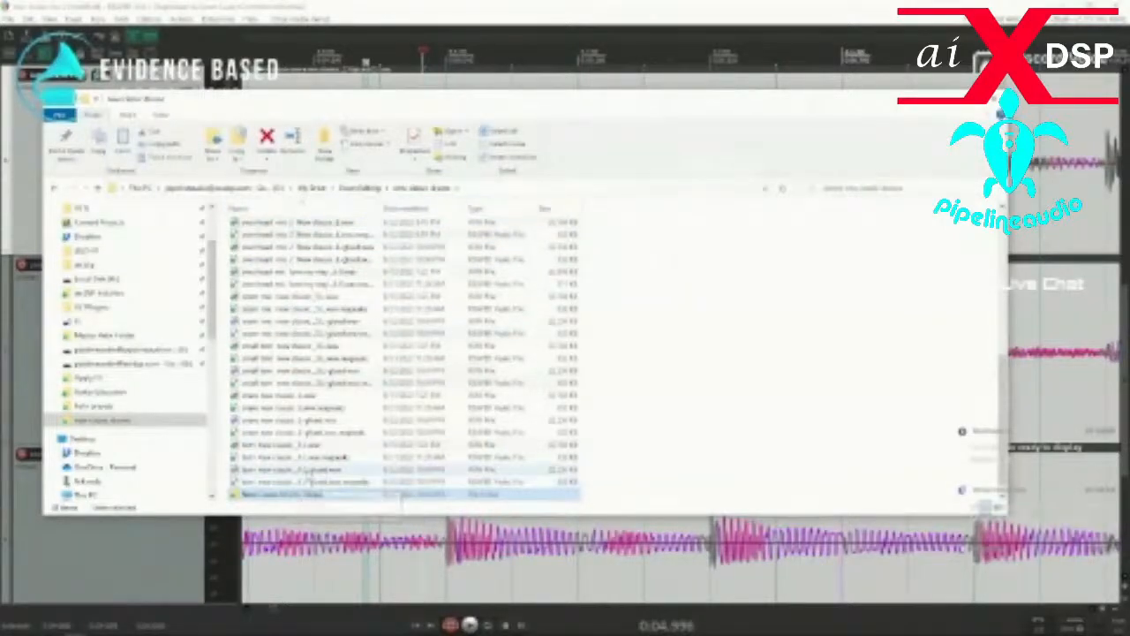
click(858, 188)
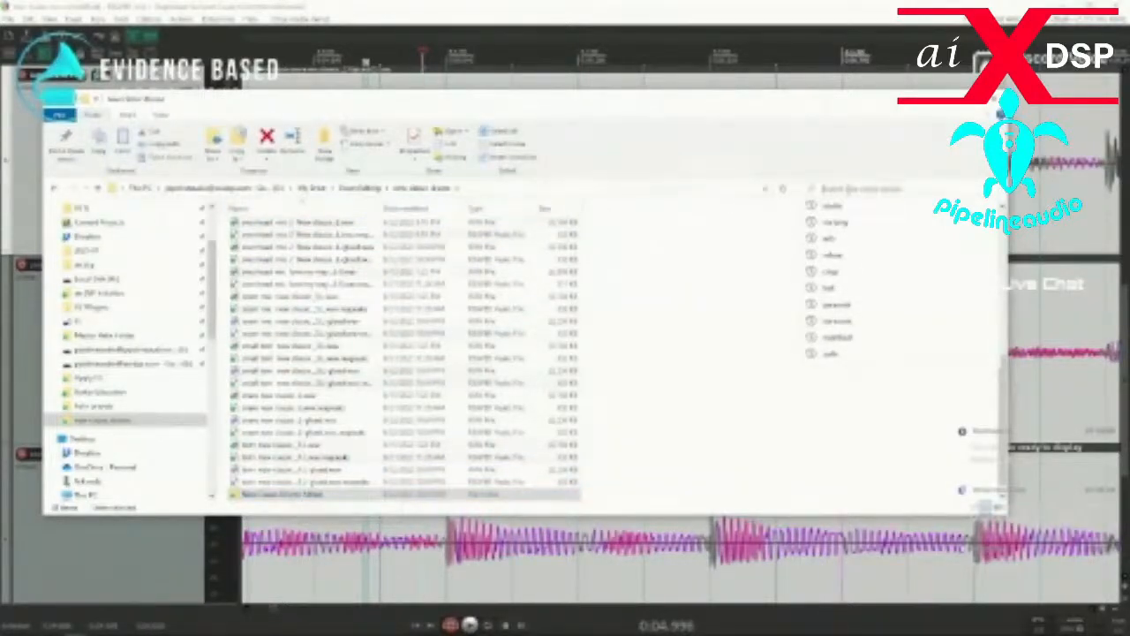
text(glued)
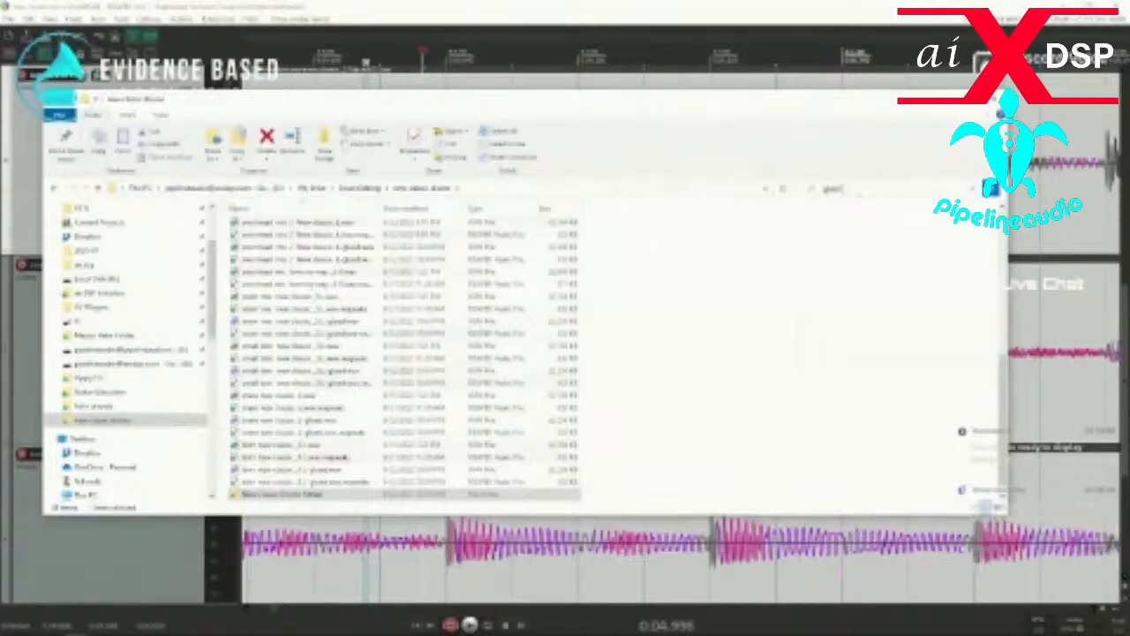
key(Return)
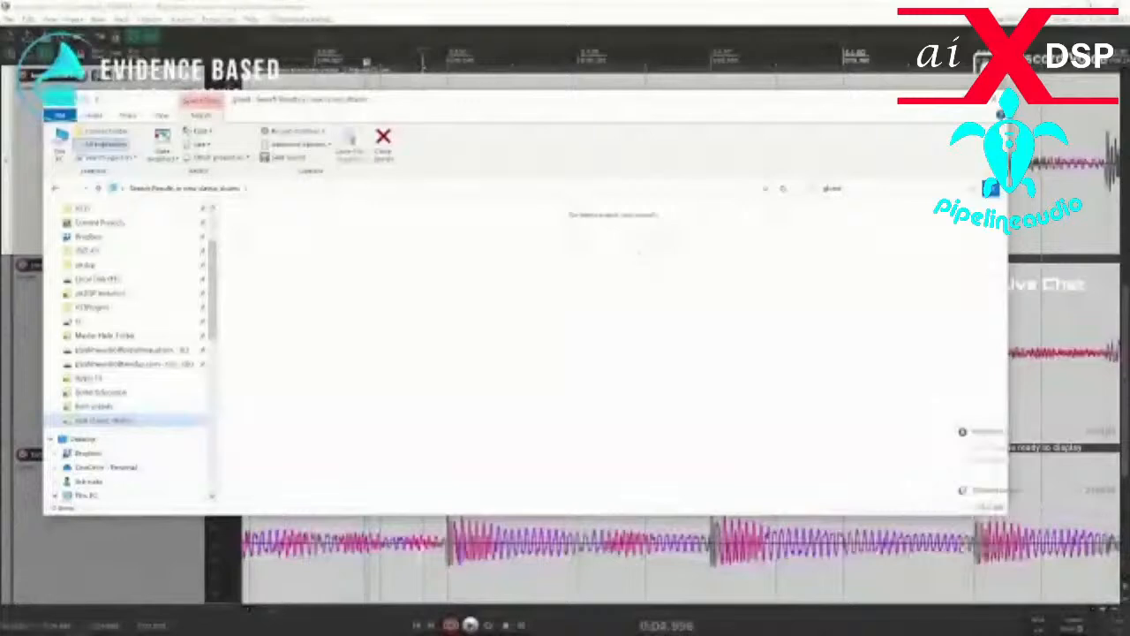
click(54, 189)
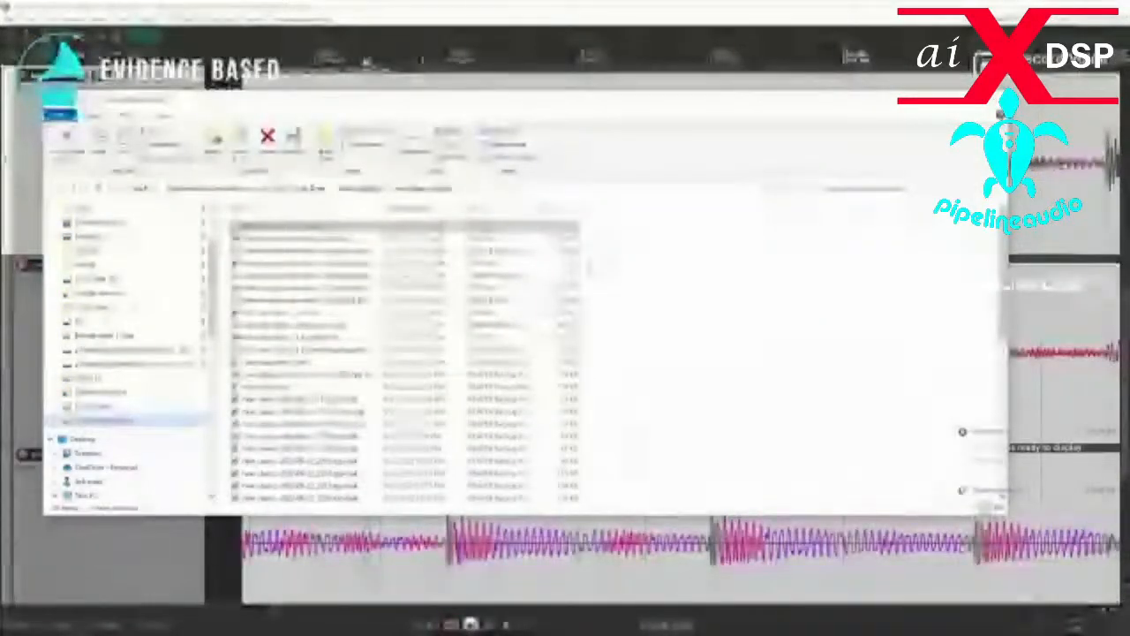
Search the new classic drums folder for "glue", return to the folder, and look through its file list.
click(848, 189)
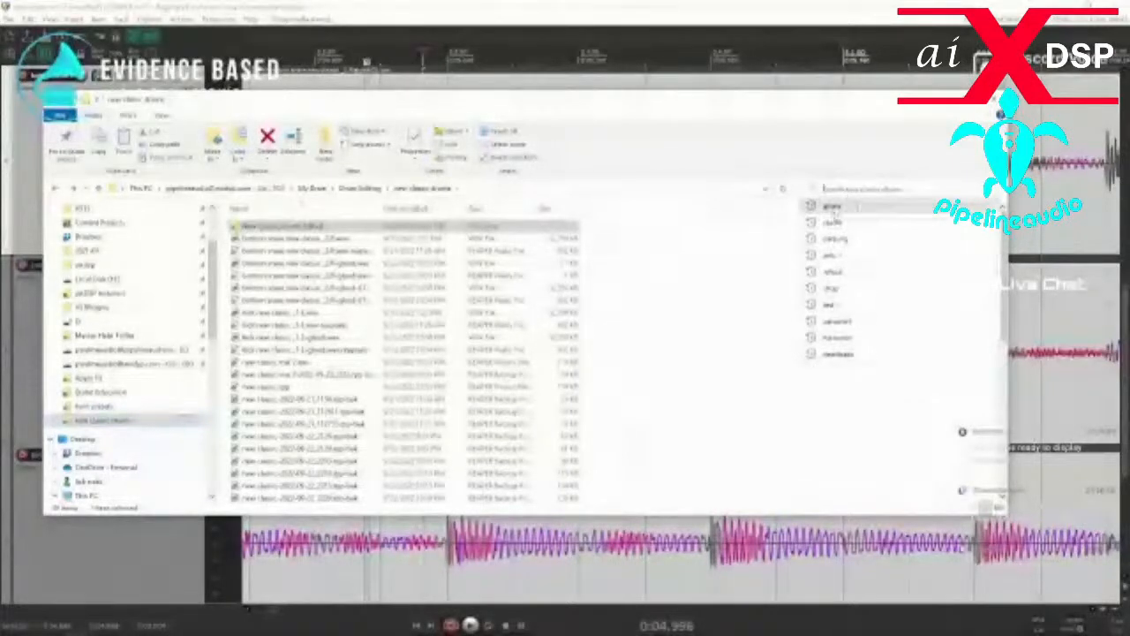
text(gh)
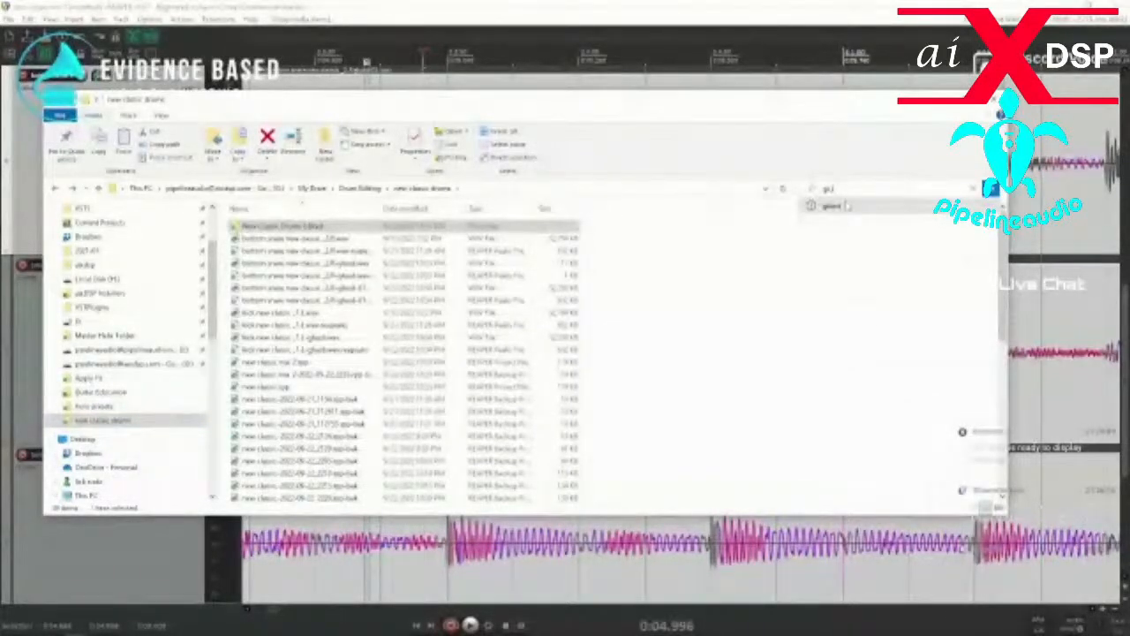
text(lue)
key(Return)
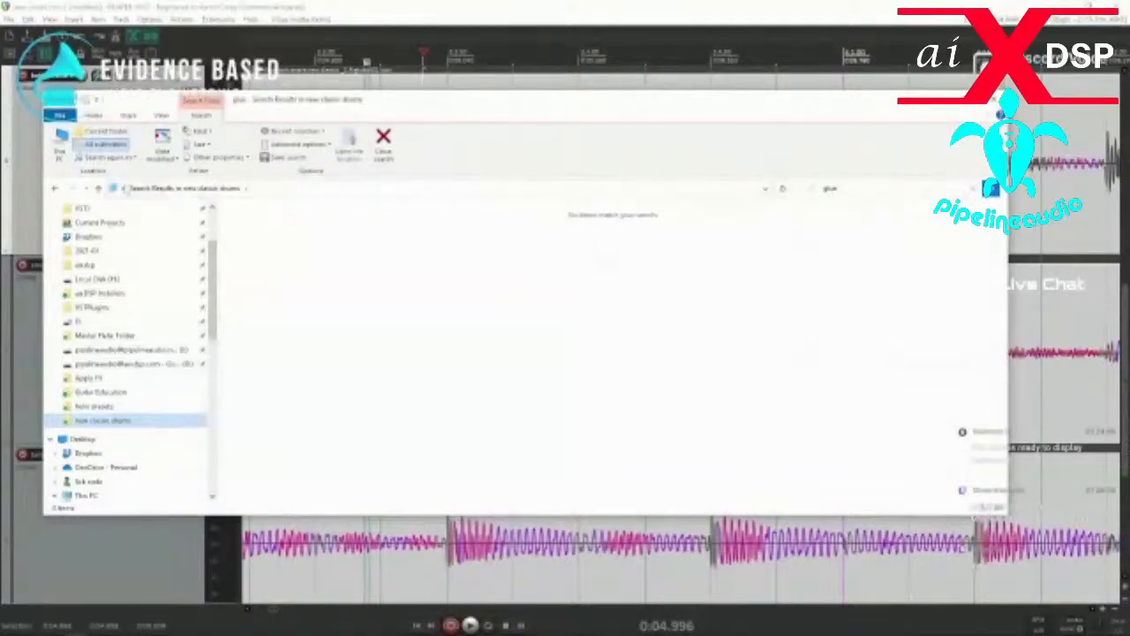
click(55, 189)
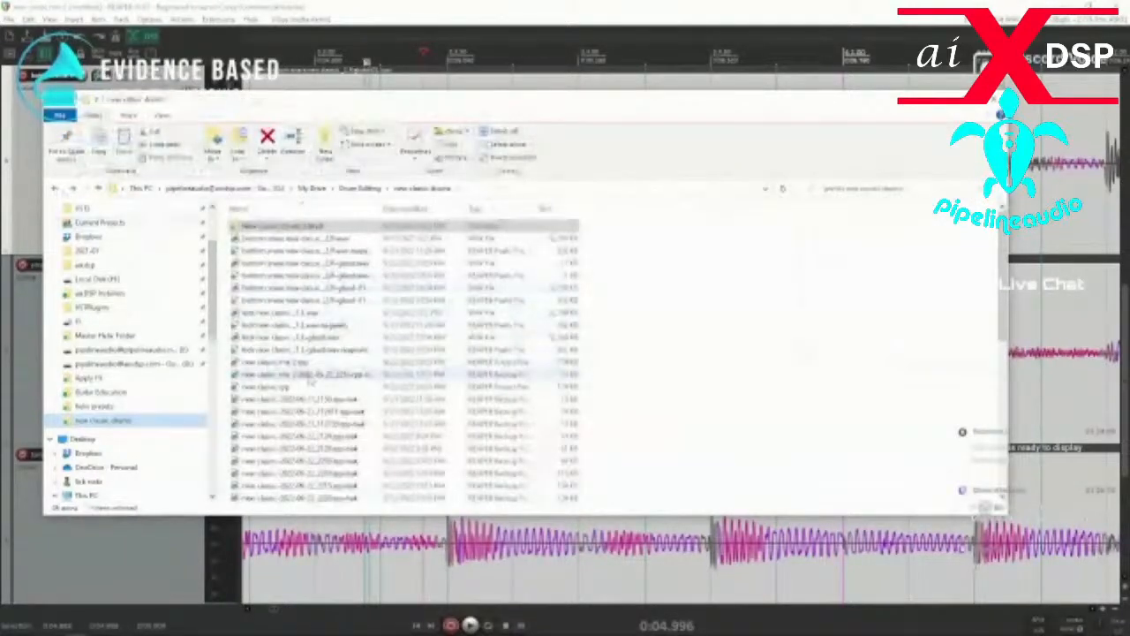
scroll(309, 378, down, 2)
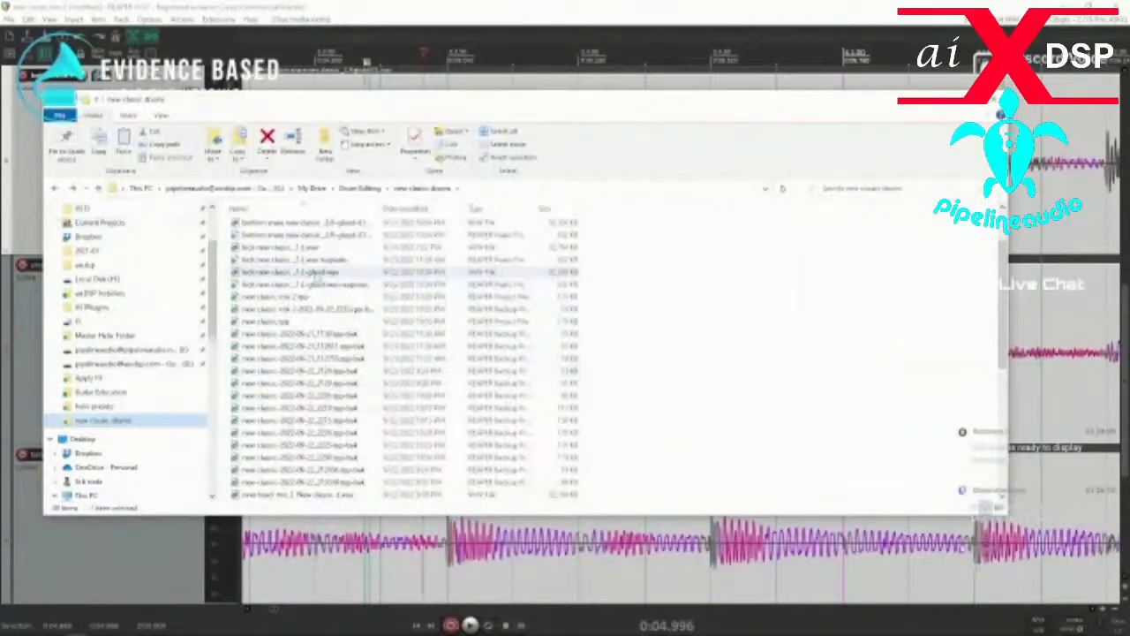
Search the new classic drums folder for "*glue*" and show the results in Details view, sorted by type.
click(846, 189)
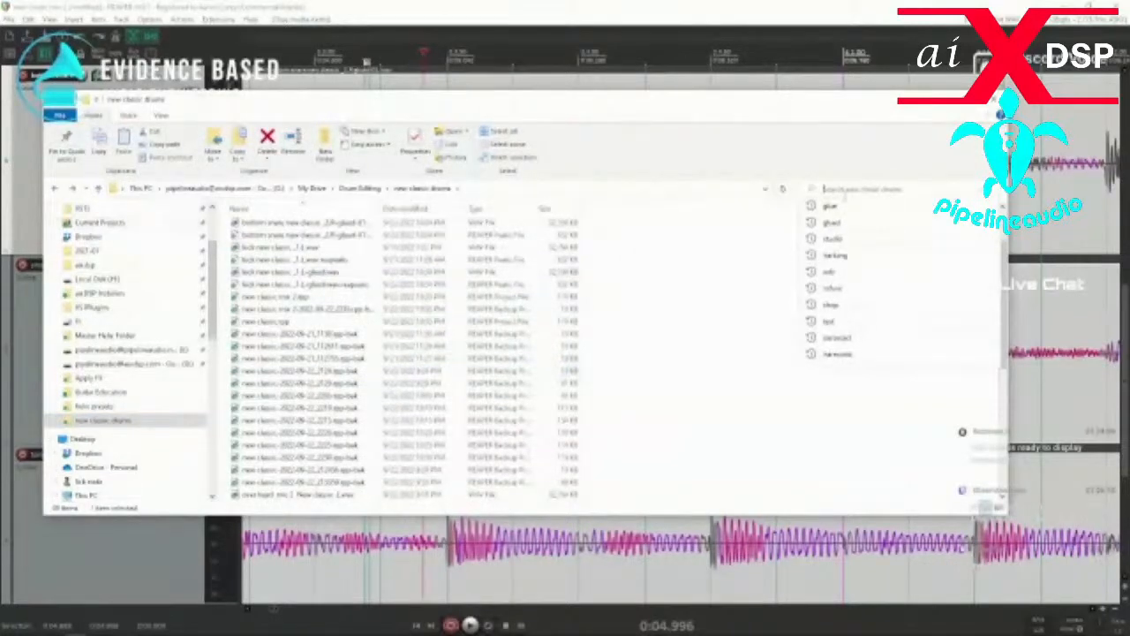
text(*.rpp)
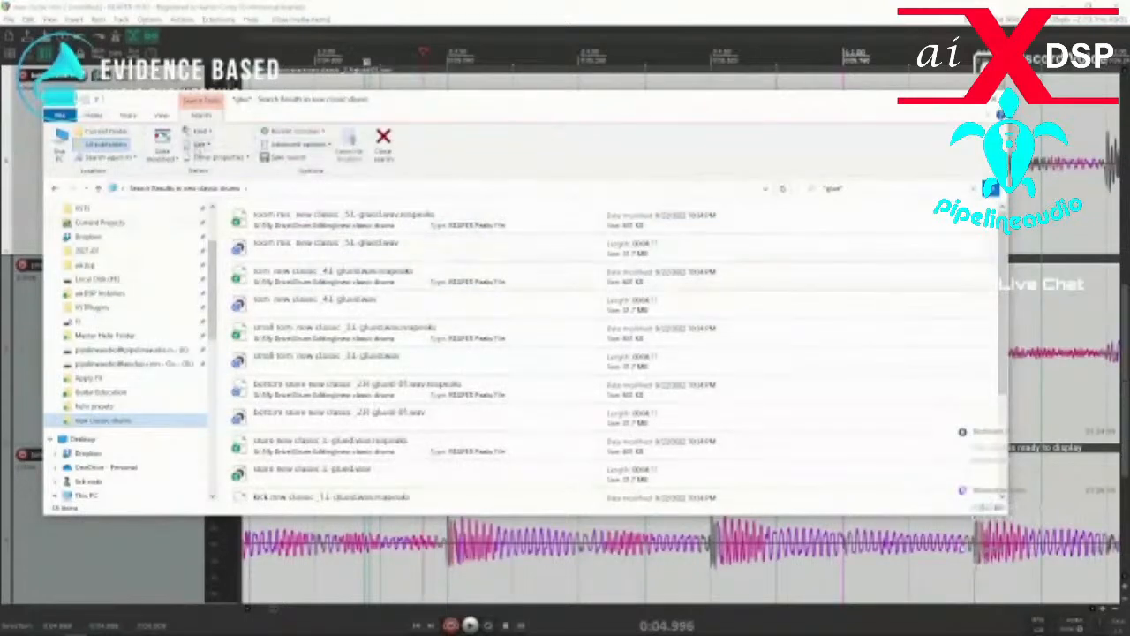
click(161, 115)
click(297, 145)
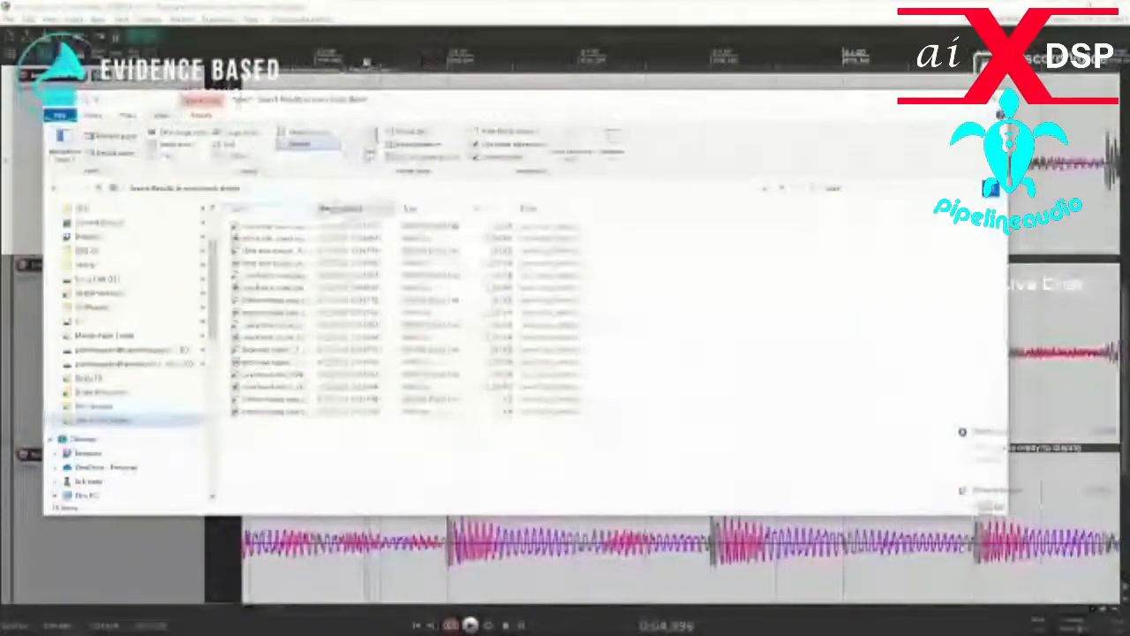
click(433, 212)
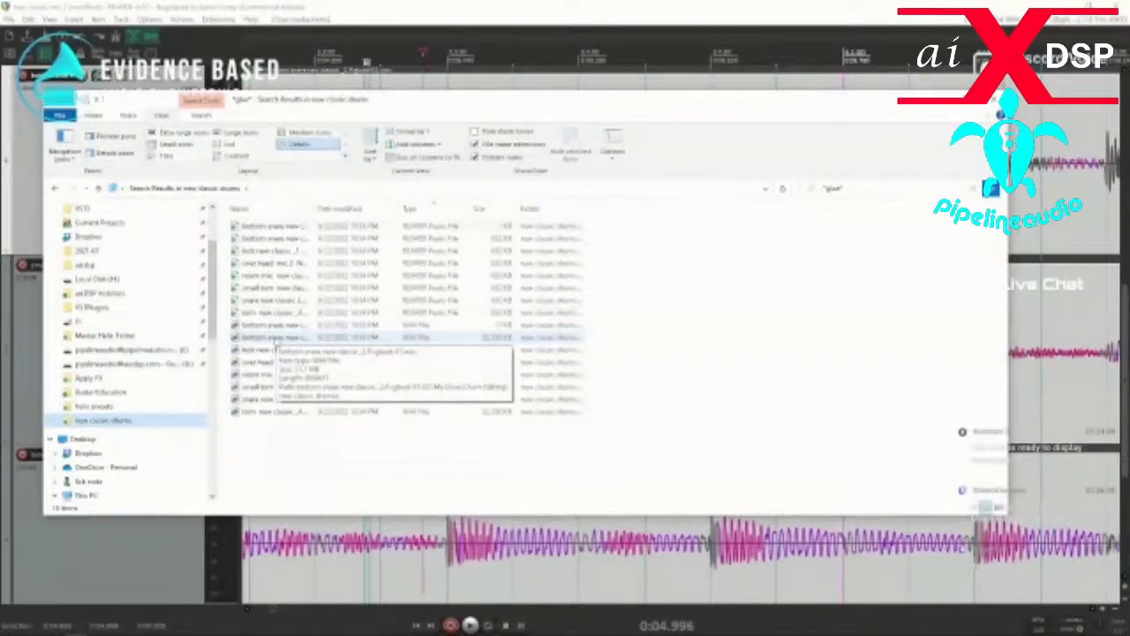
Copy the seven full-size glued WAV files from the search results into the New Classic Drums Edited folder.
click(276, 339)
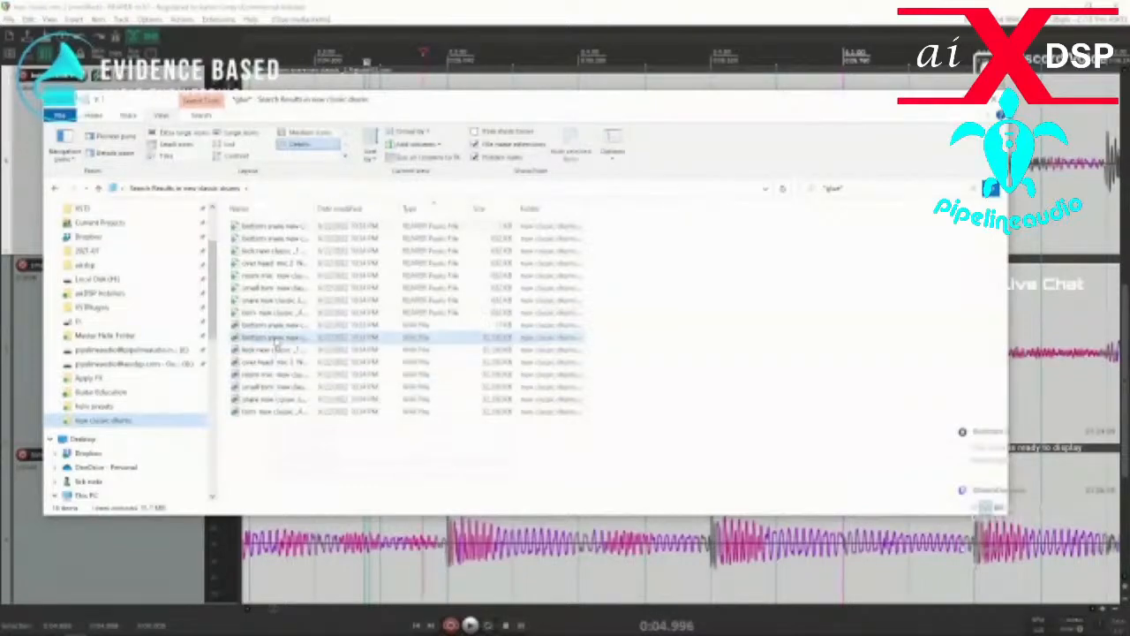
shift+click(262, 411)
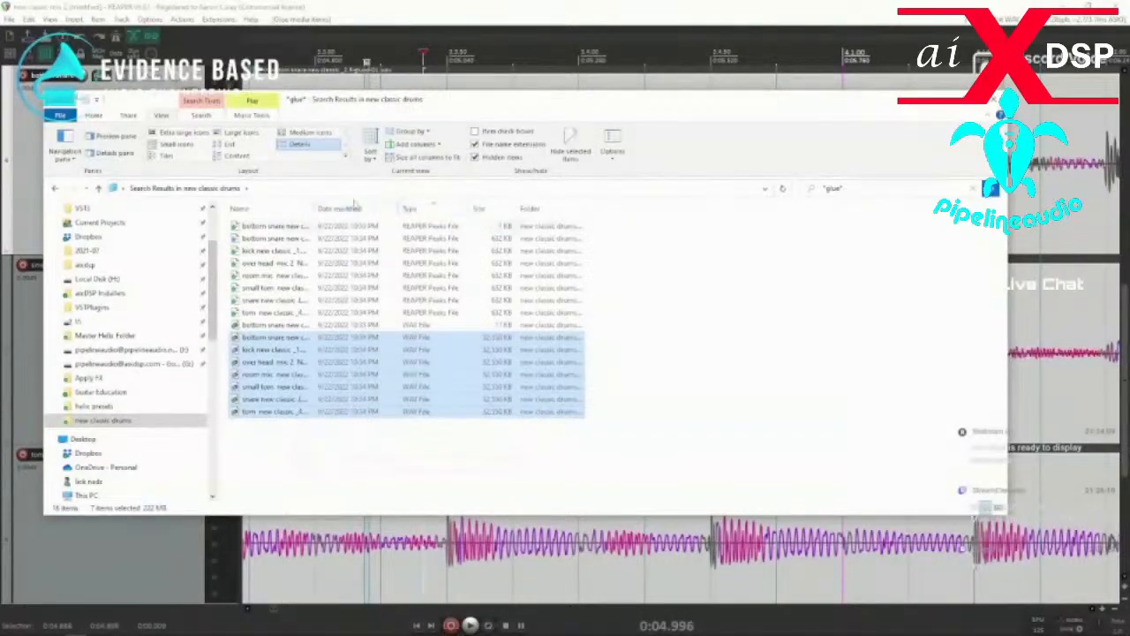
click(54, 189)
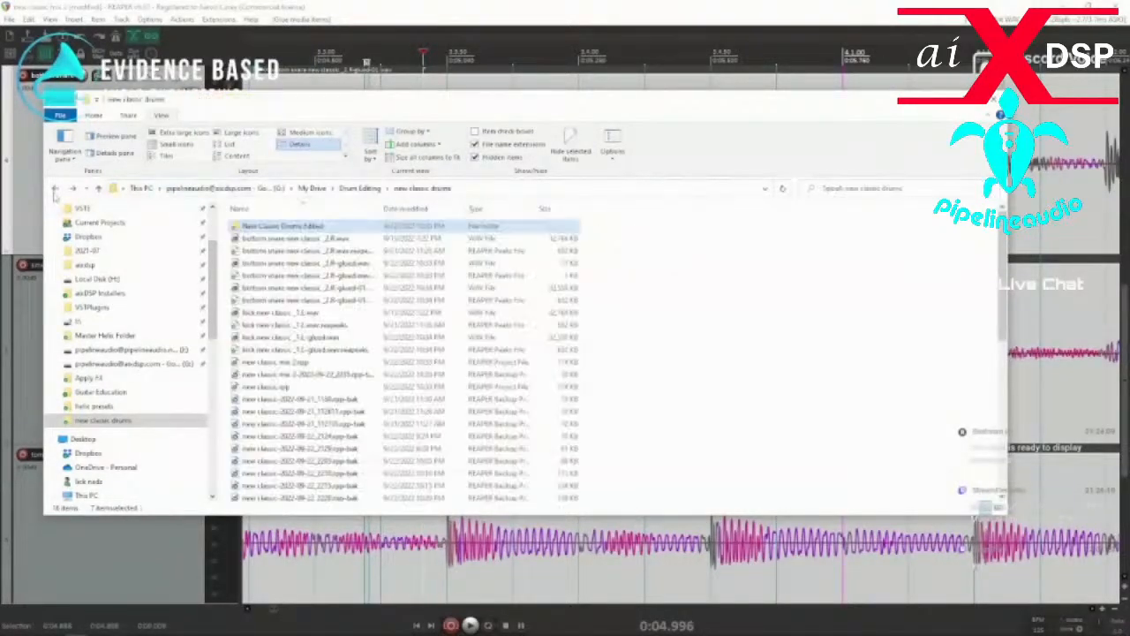
double_click(284, 234)
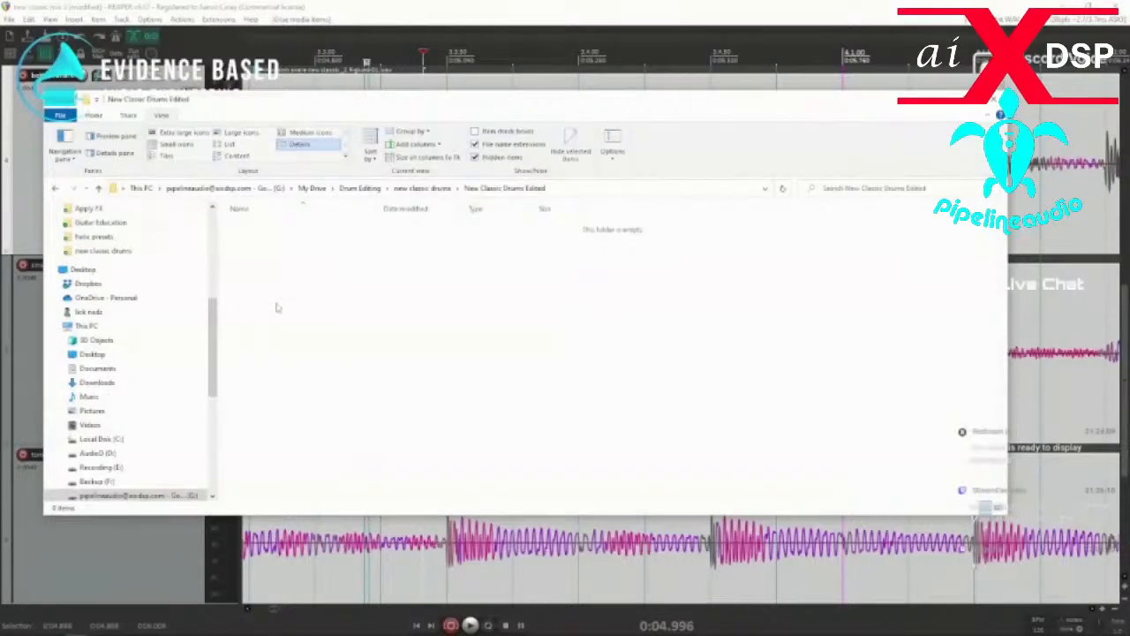
key(ctrl+v)
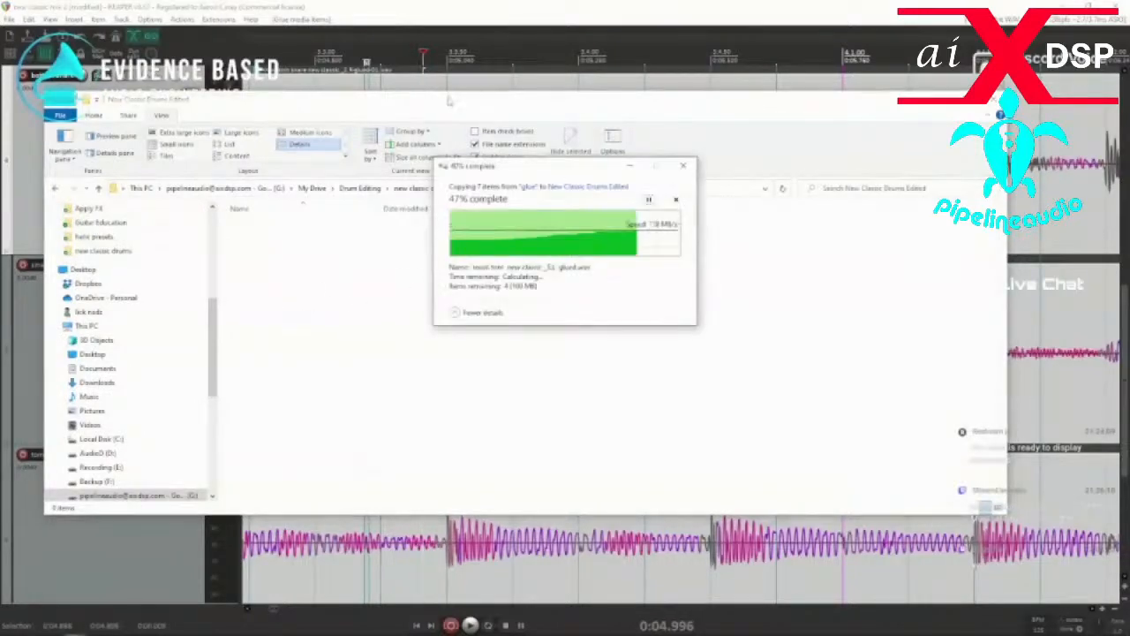
Start a new REAPER project and insert the seven glued WAV files from New Classic Drums Edited as separate tracks.
drag(459, 92, 406, 70)
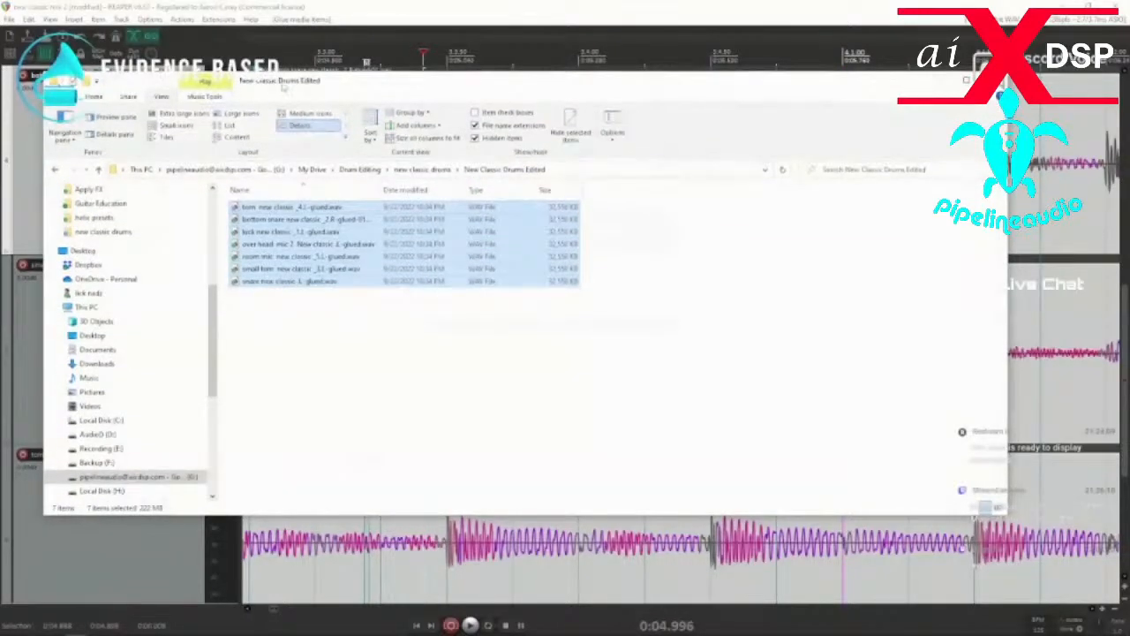
drag(328, 84, 0, 86)
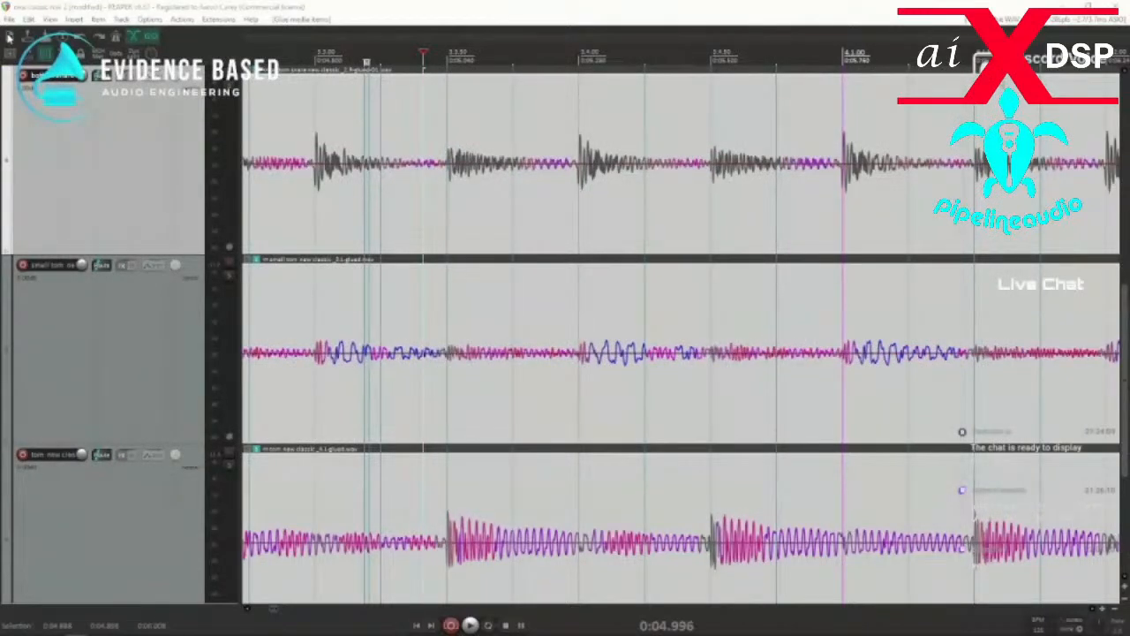
click(8, 37)
click(522, 356)
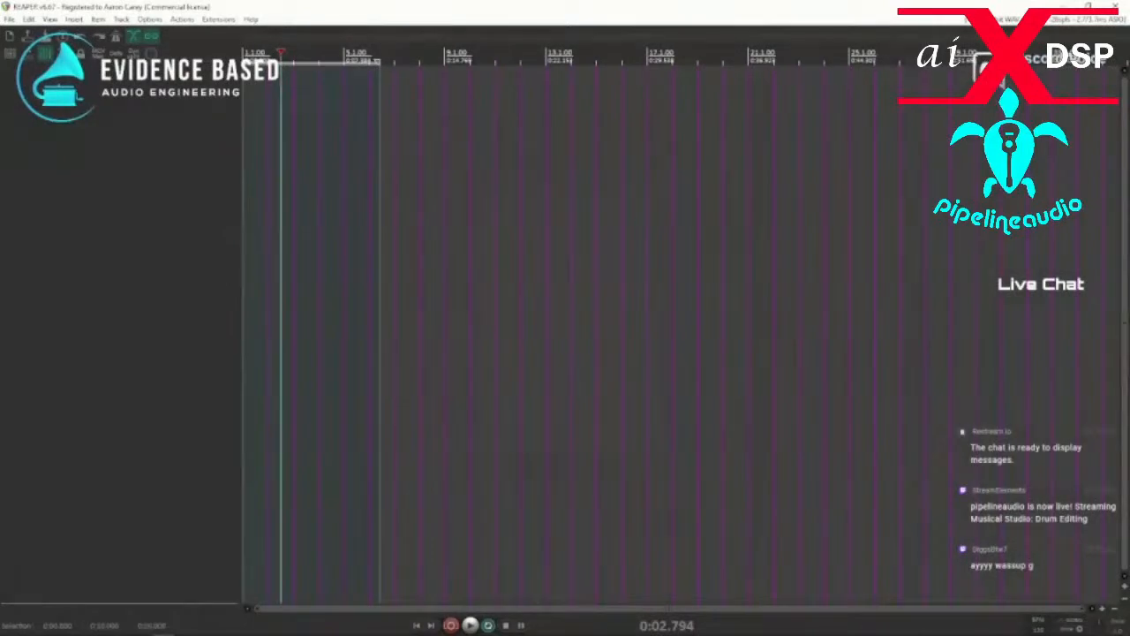
drag(0, 177, 459, 262)
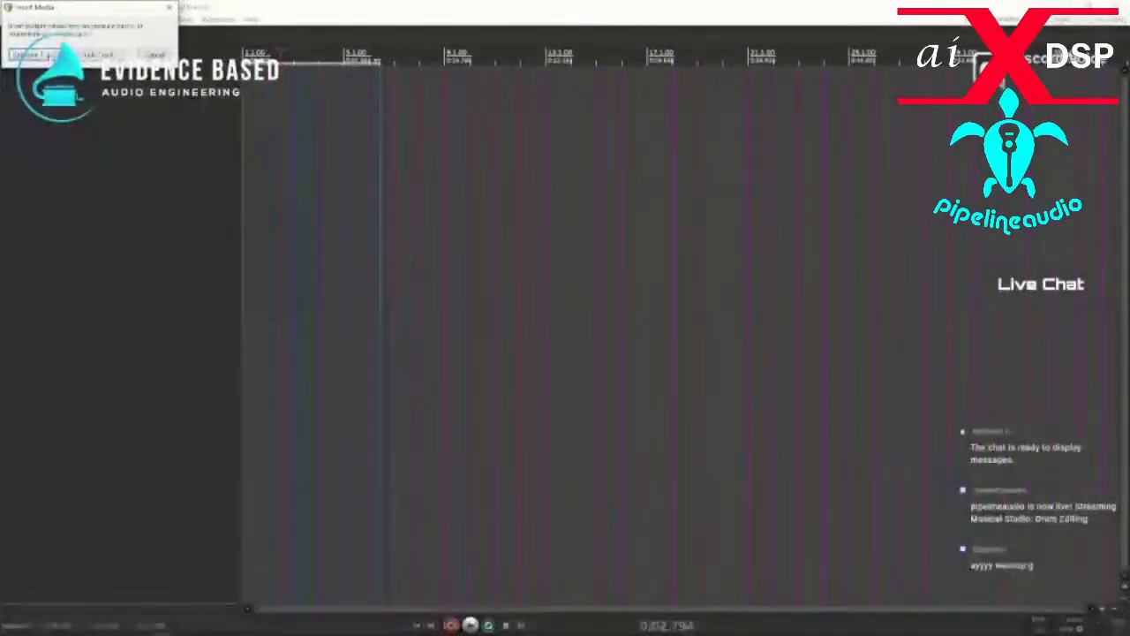
key(Return)
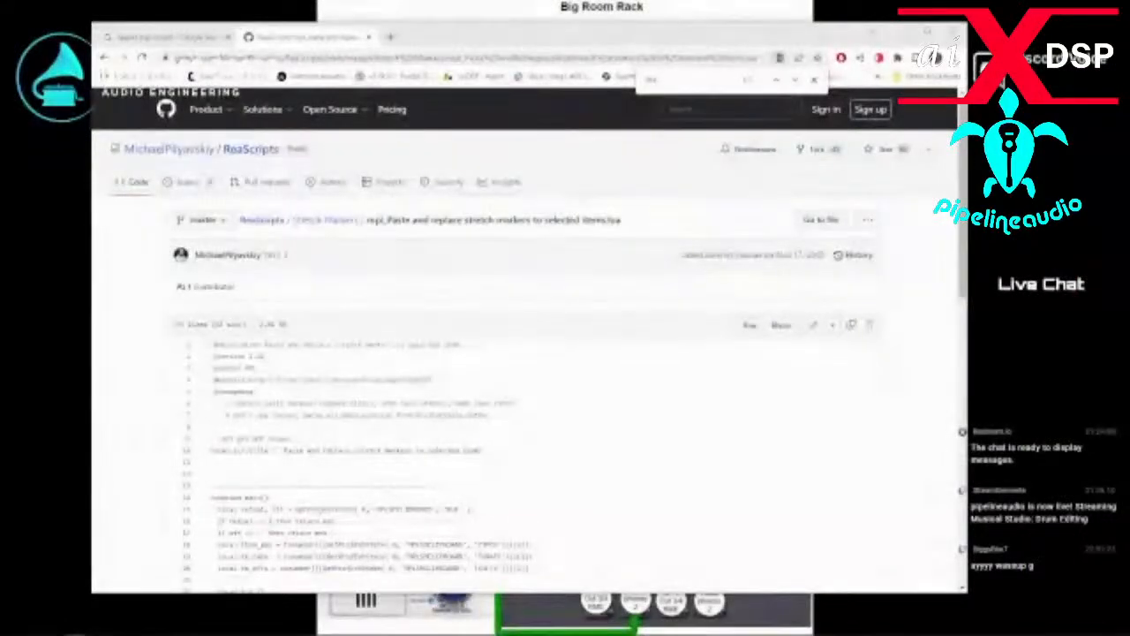
Delete the REAPER peaks files from New Classic Drums Edited and compress that folder into New Classic Drums Edited.zip.
drag(0, 87, 330, 86)
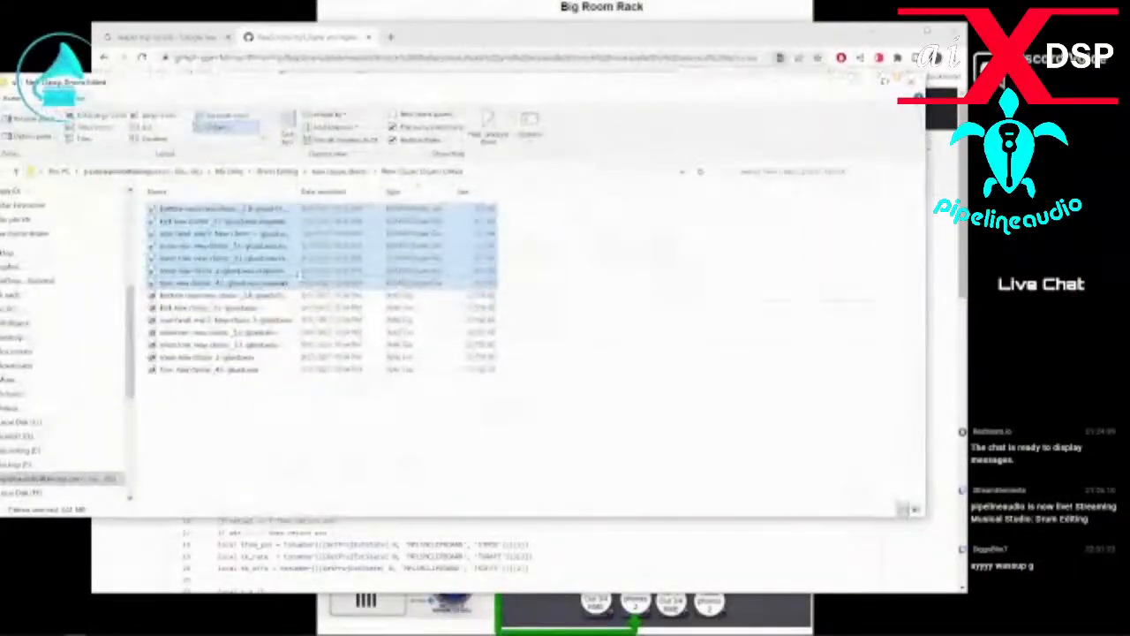
key(Delete)
click(358, 174)
right_click(196, 210)
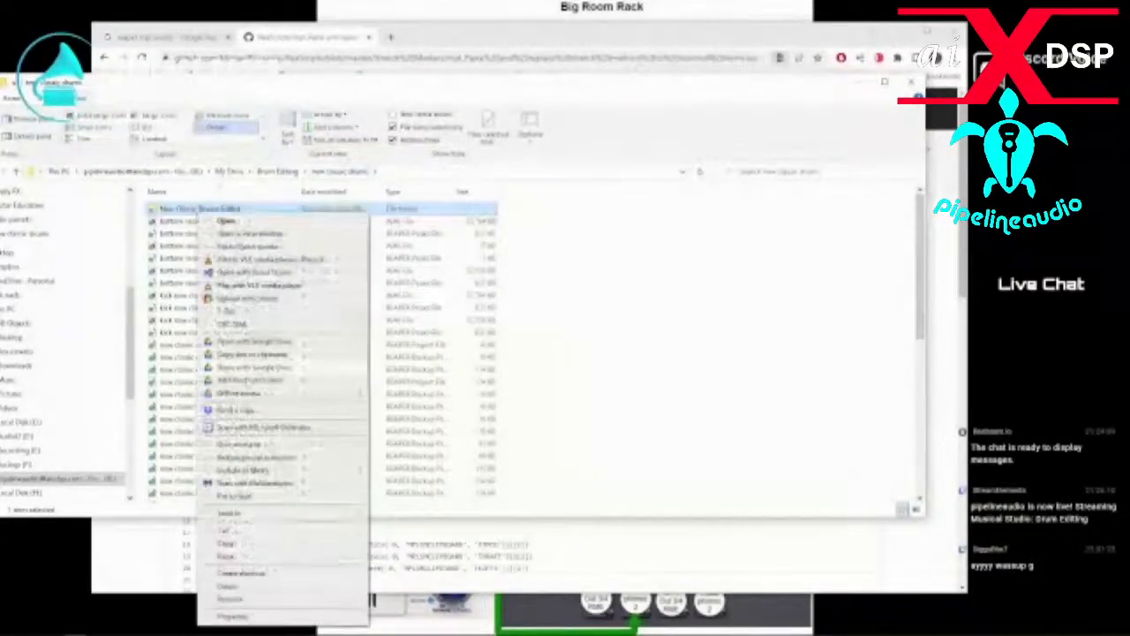
mouse_move(238, 513)
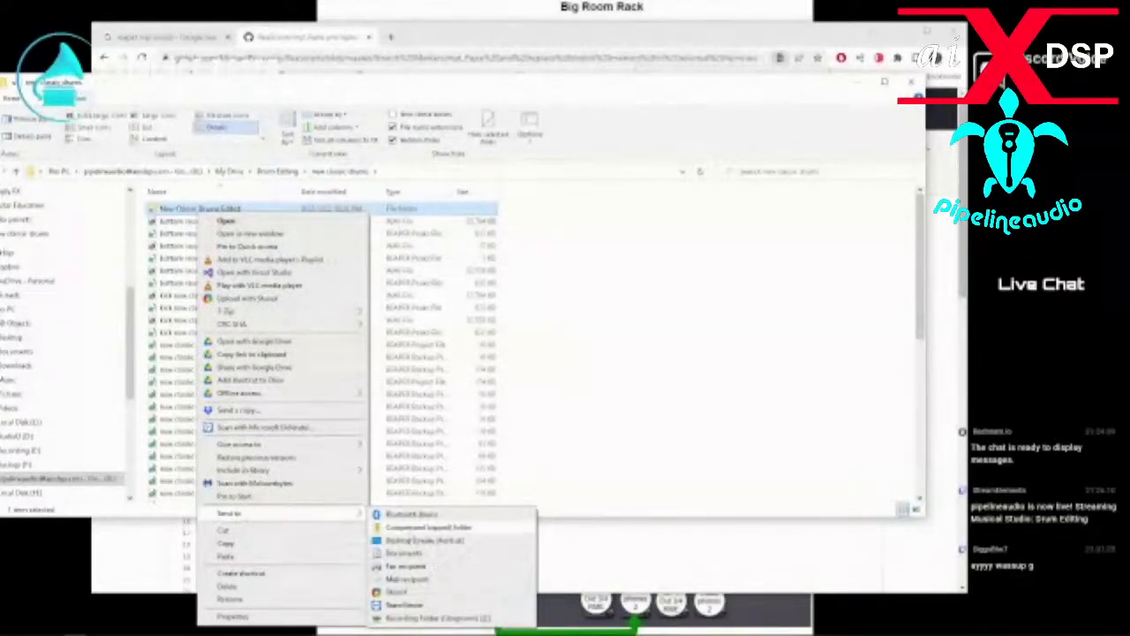
click(428, 527)
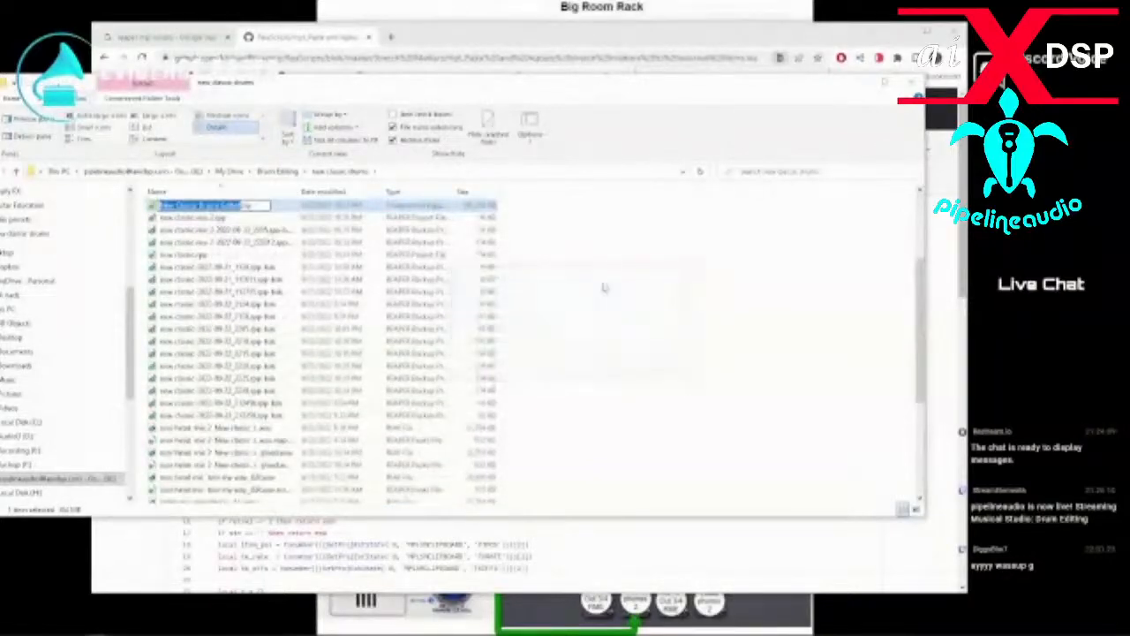
click(597, 217)
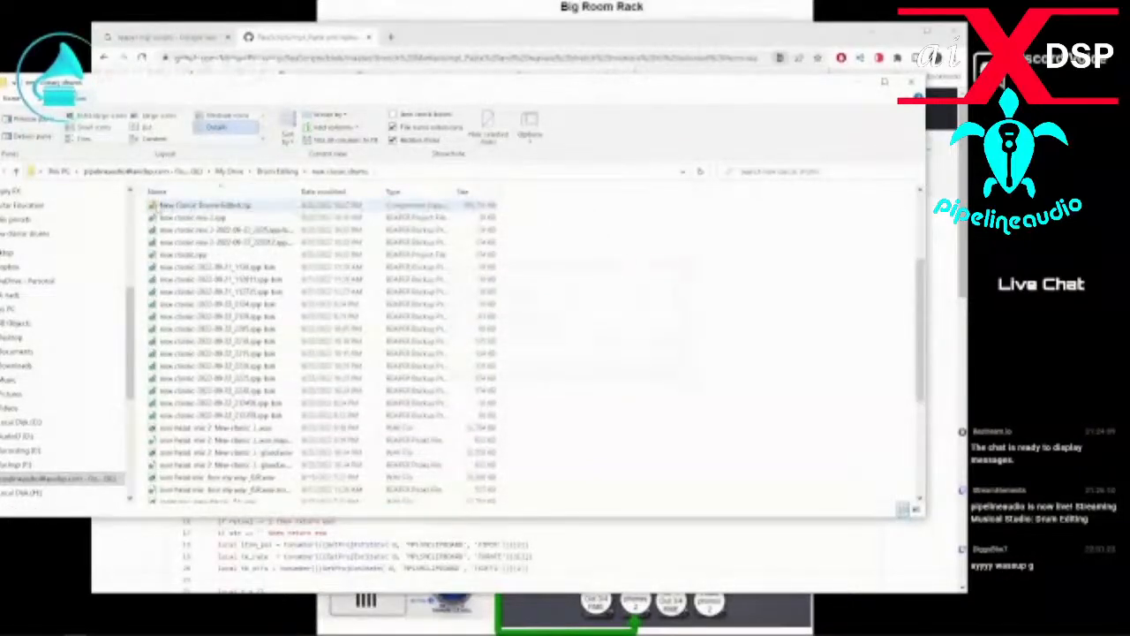
Share New Classic Drums Edited.zip through Google Drive with anyone with the link as viewer, and copy the link.
click(156, 208)
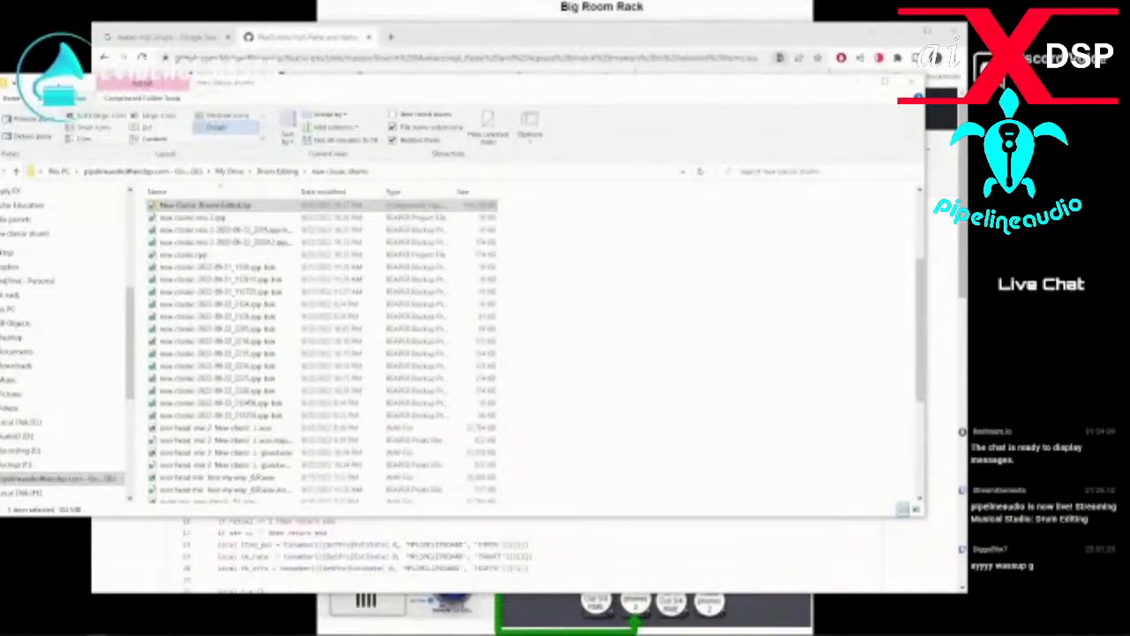
right_click(204, 205)
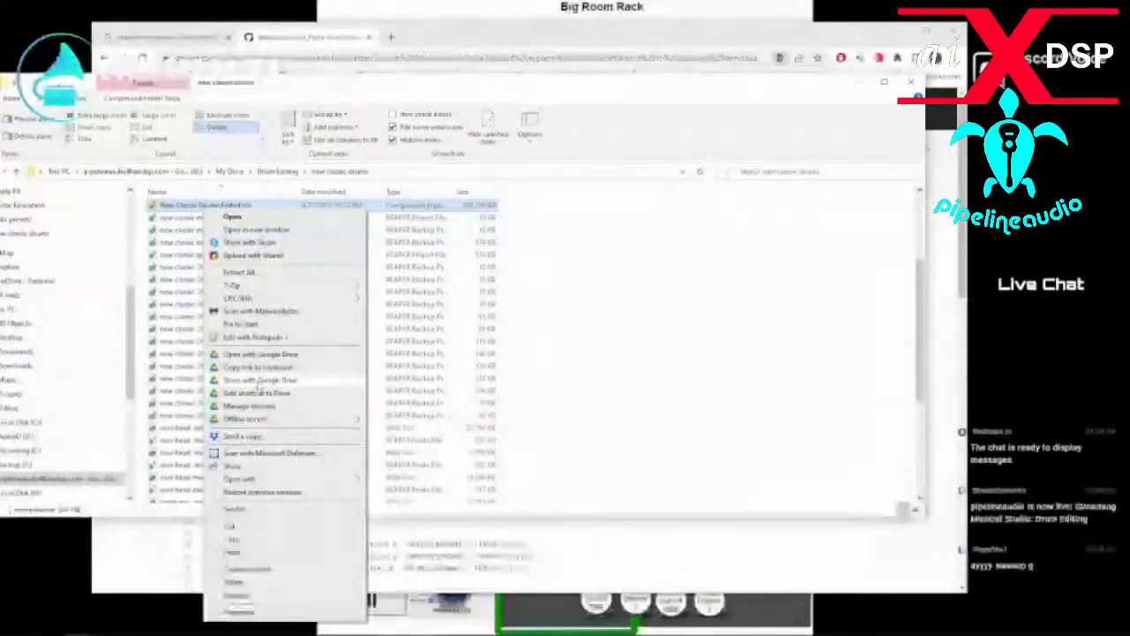
click(243, 436)
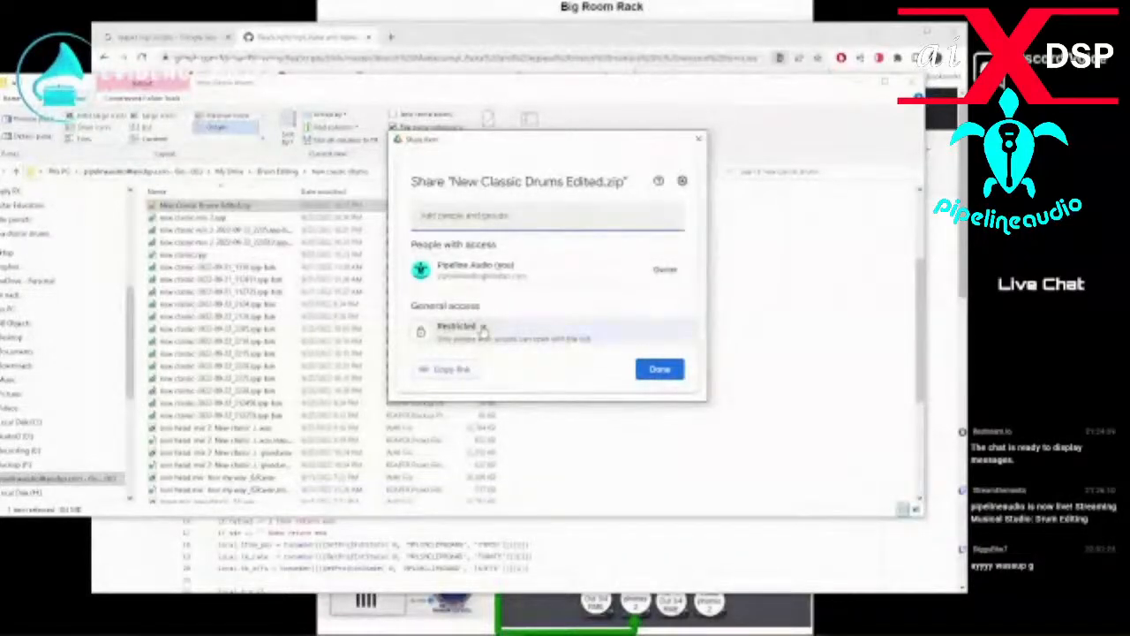
click(483, 329)
click(502, 302)
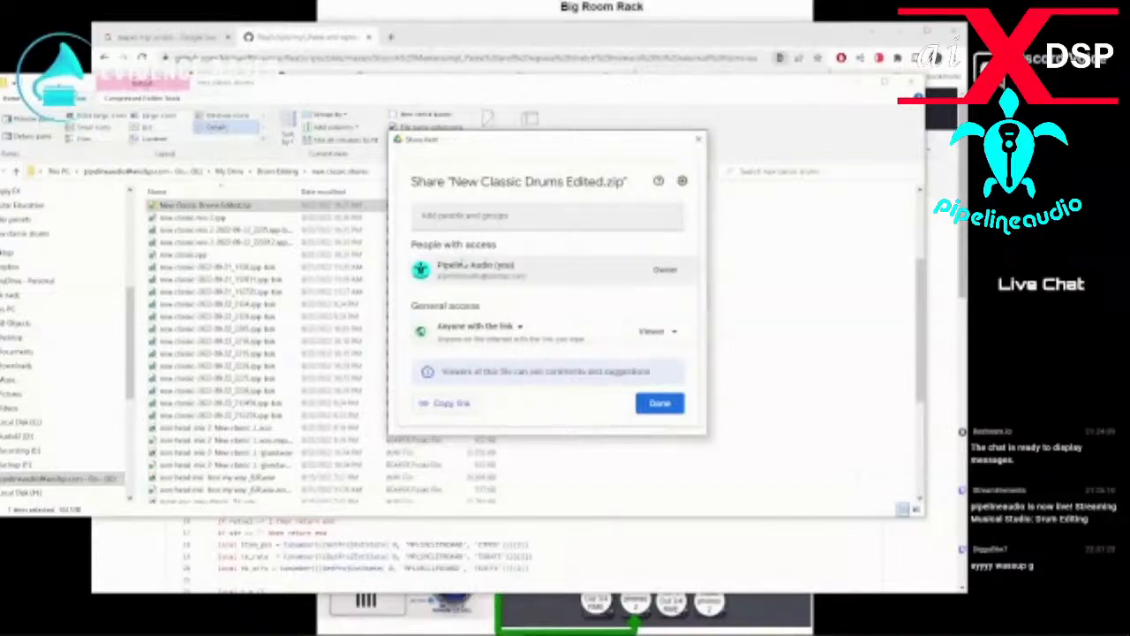
click(452, 404)
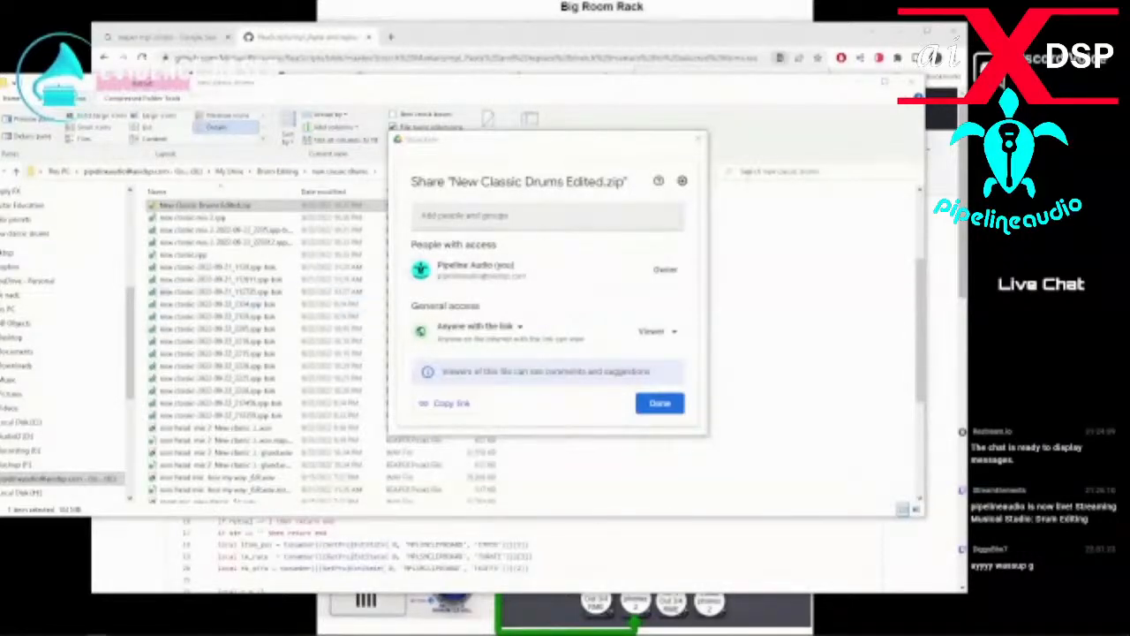
click(712, 138)
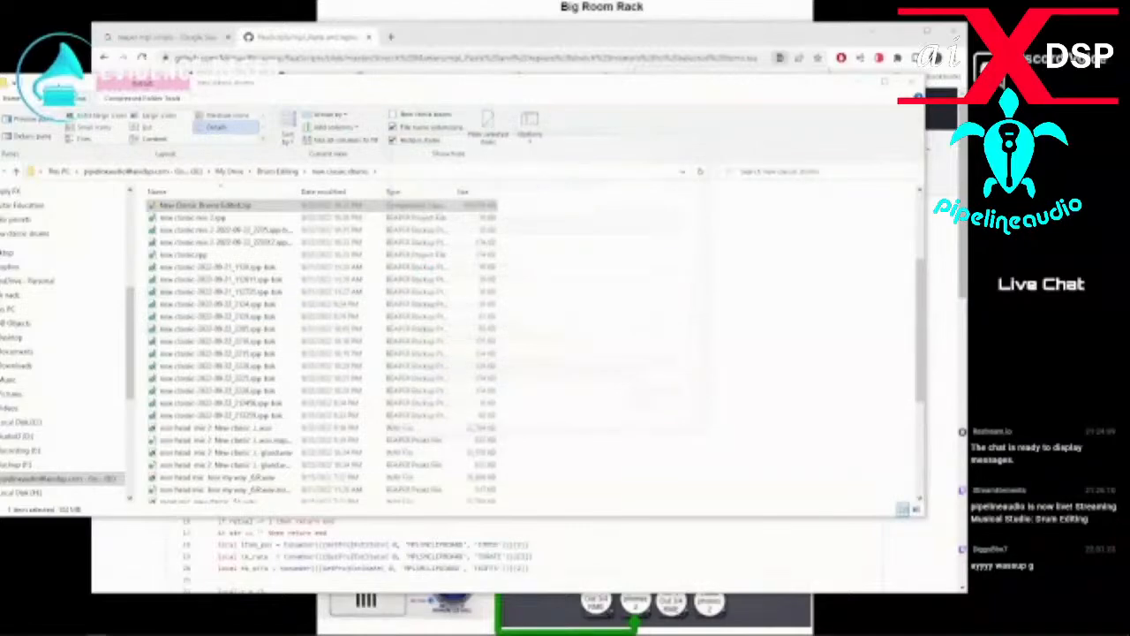